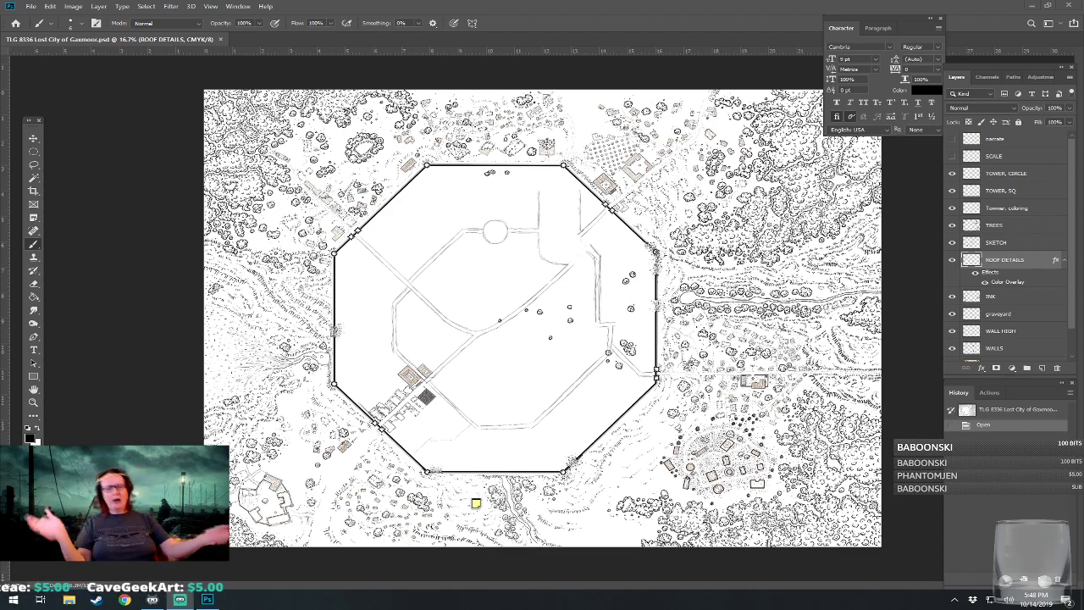
Make the INK layer active for work on the ruined buildings beside the southwest gate road.
scroll(334, 404, up, 5)
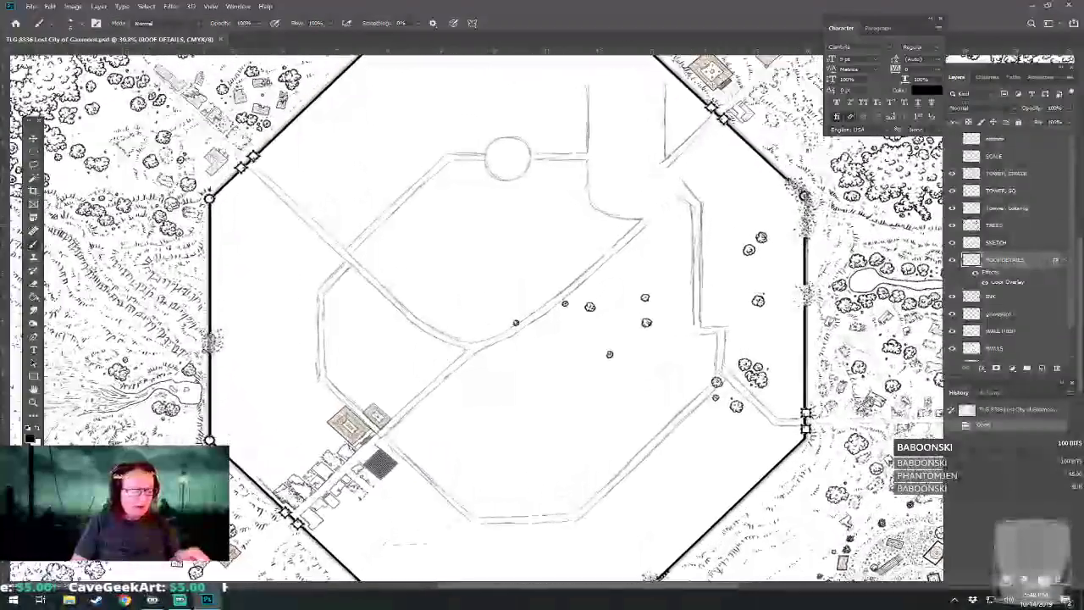
scroll(508, 360, up, 3)
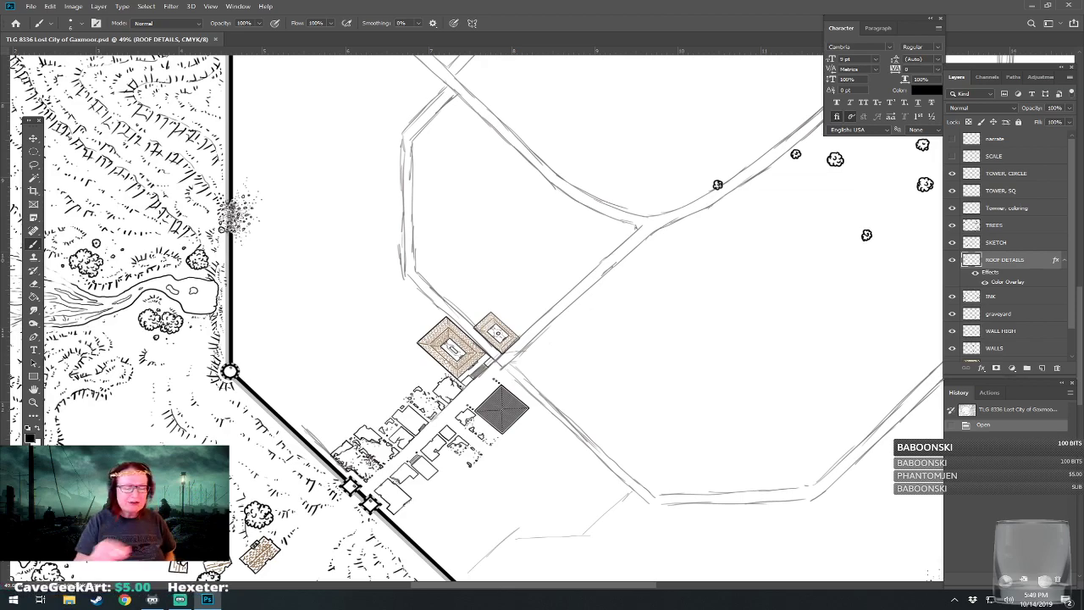
scroll(540, 403, up, 3)
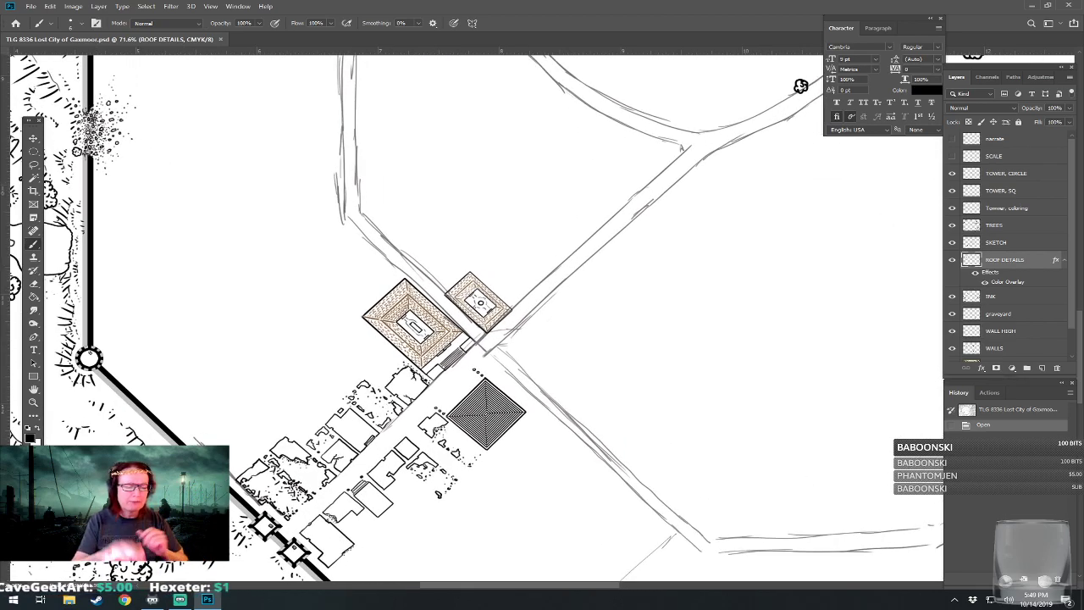
drag(555, 318, 593, 324)
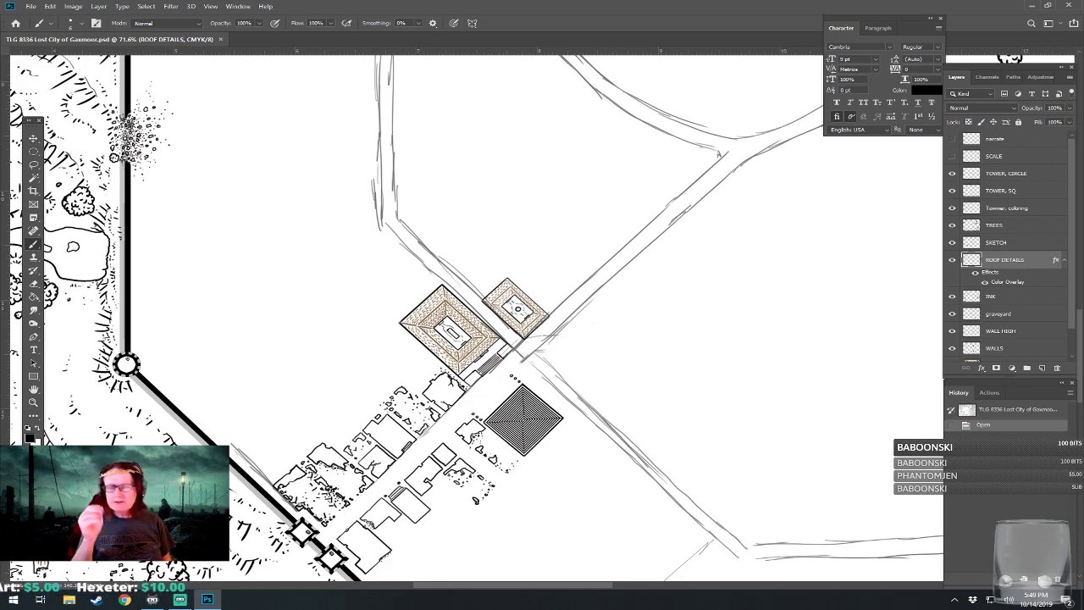
scroll(474, 317, down, 2)
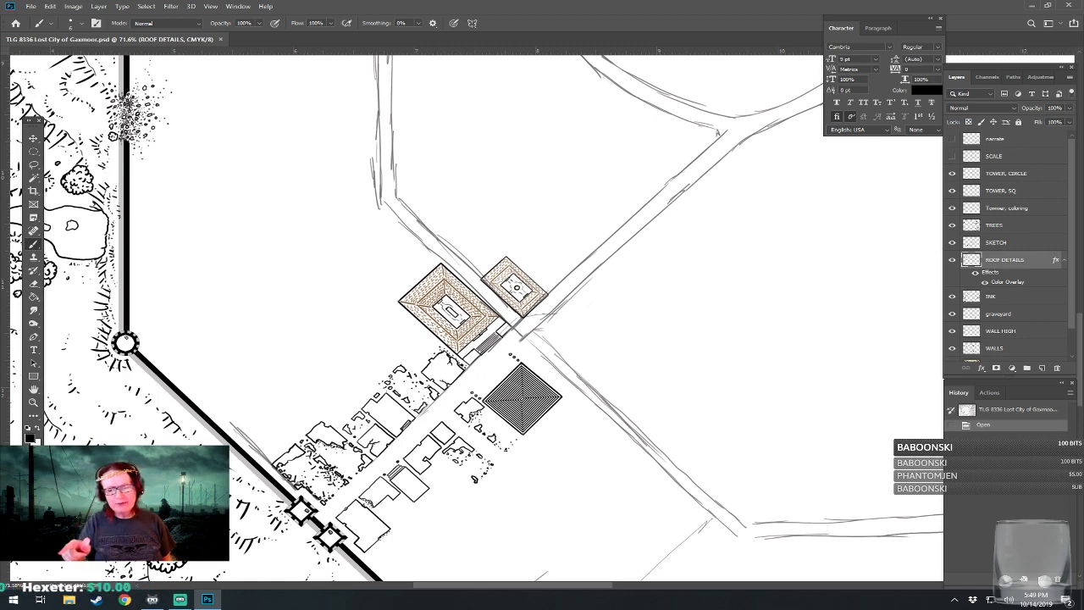
click(1002, 297)
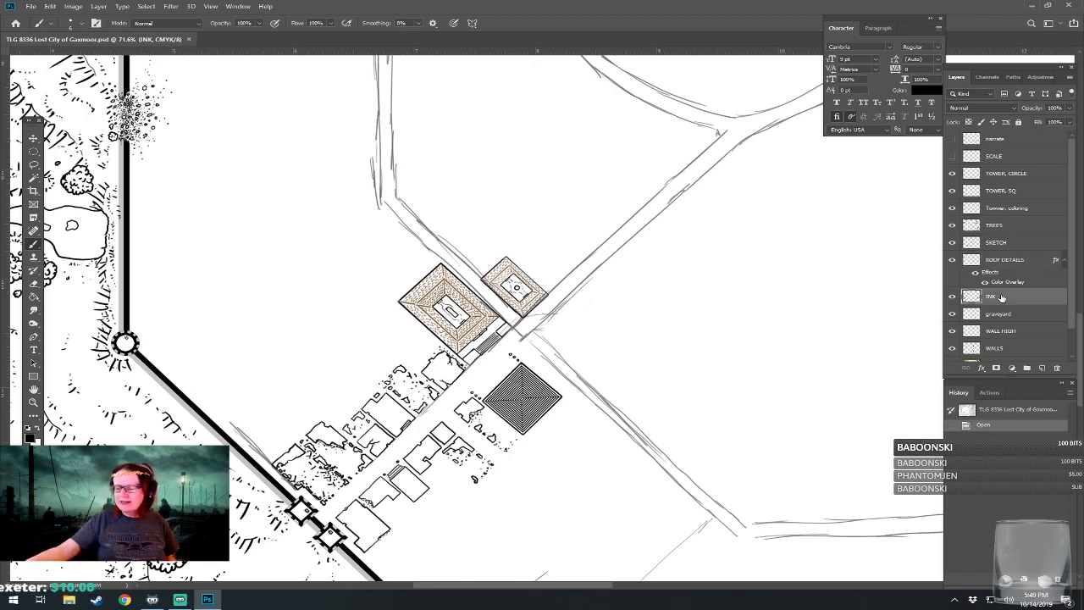
Show the TRACE layer as a colored reference beneath the line work.
scroll(474, 318, down, 5)
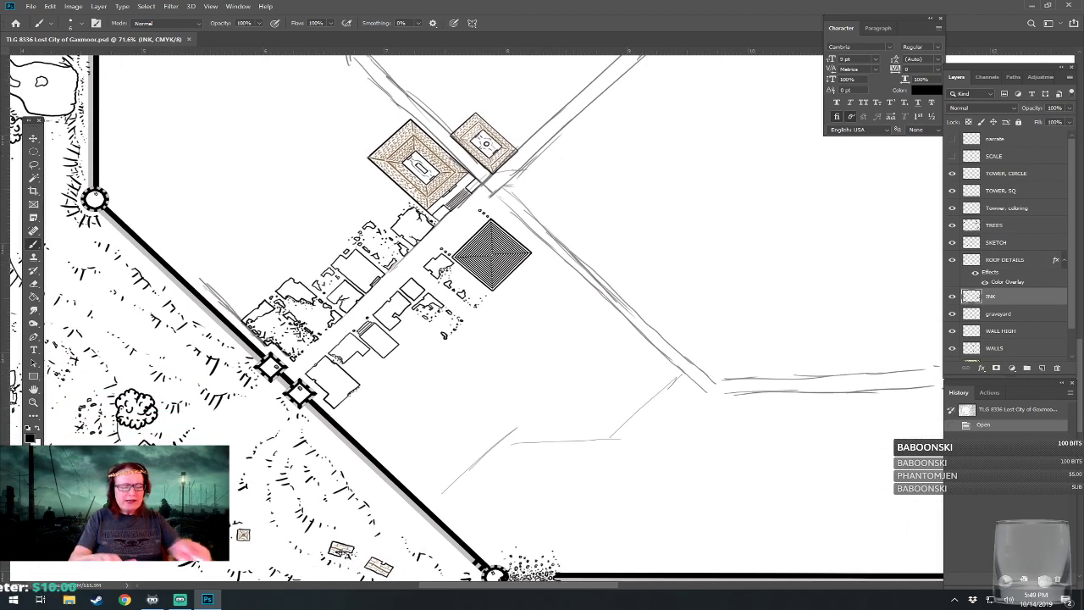
scroll(496, 318, down, 3)
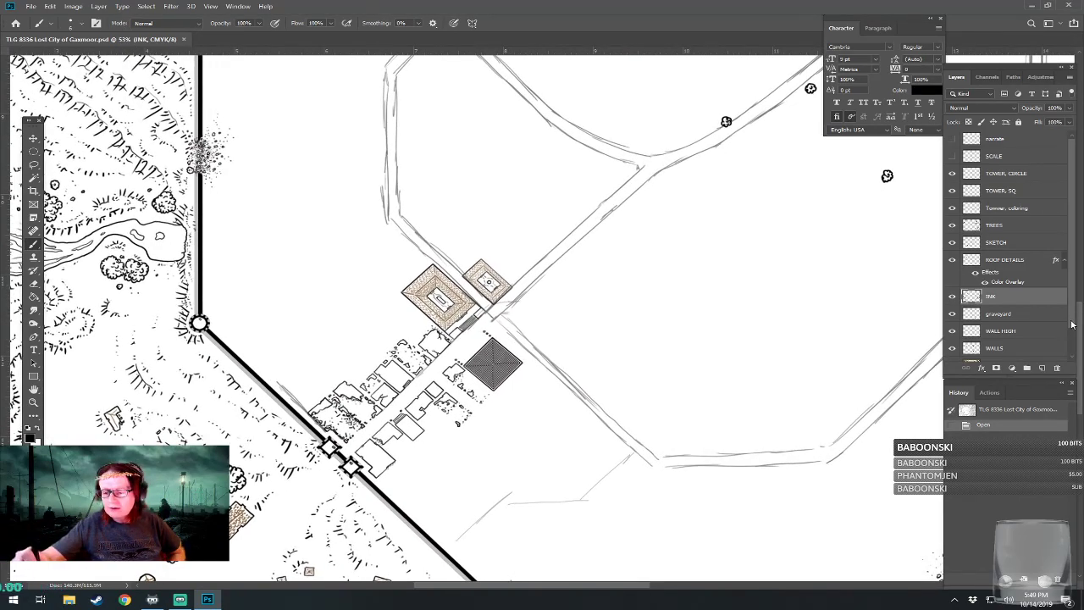
scroll(1071, 326, down, 2)
click(952, 335)
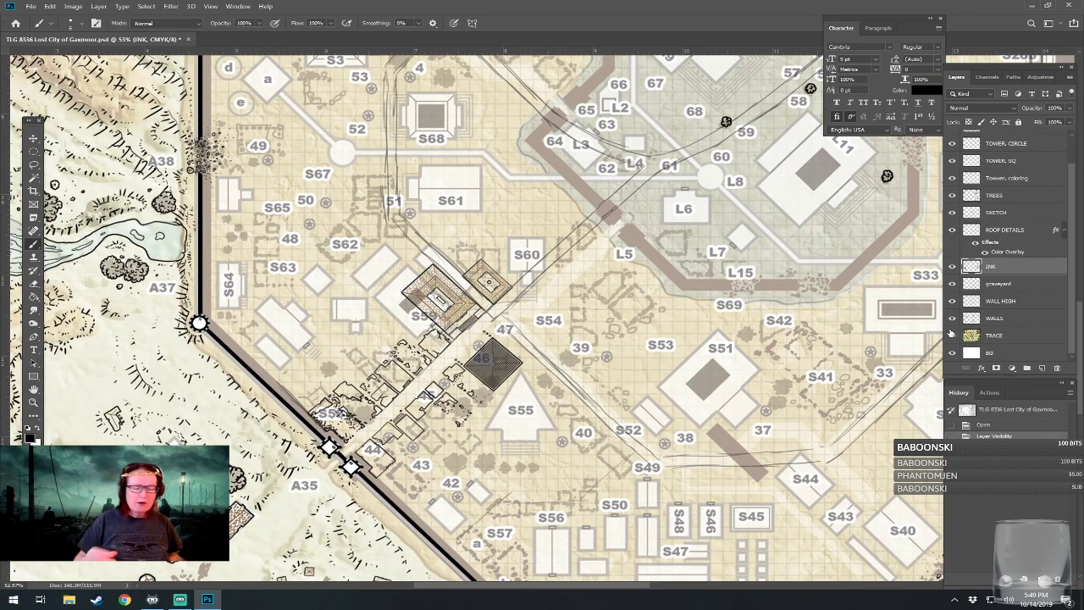
Examine the traced reference around the southwest gate, from the inked ruins at 44–47 to buildings S55, S49 and S57.
drag(493, 362, 481, 333)
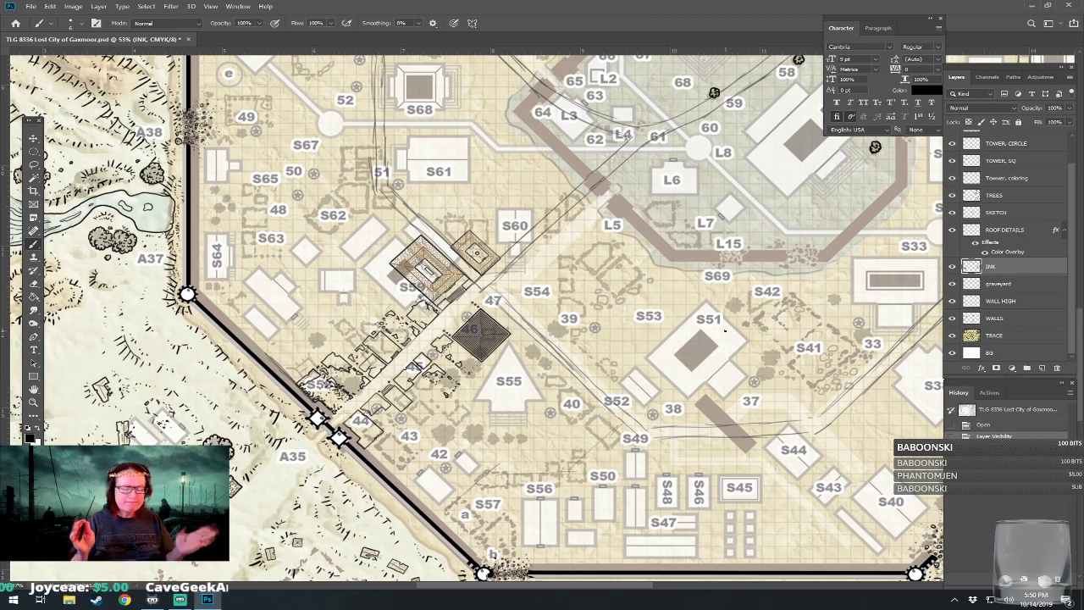
scroll(439, 329, up, 5)
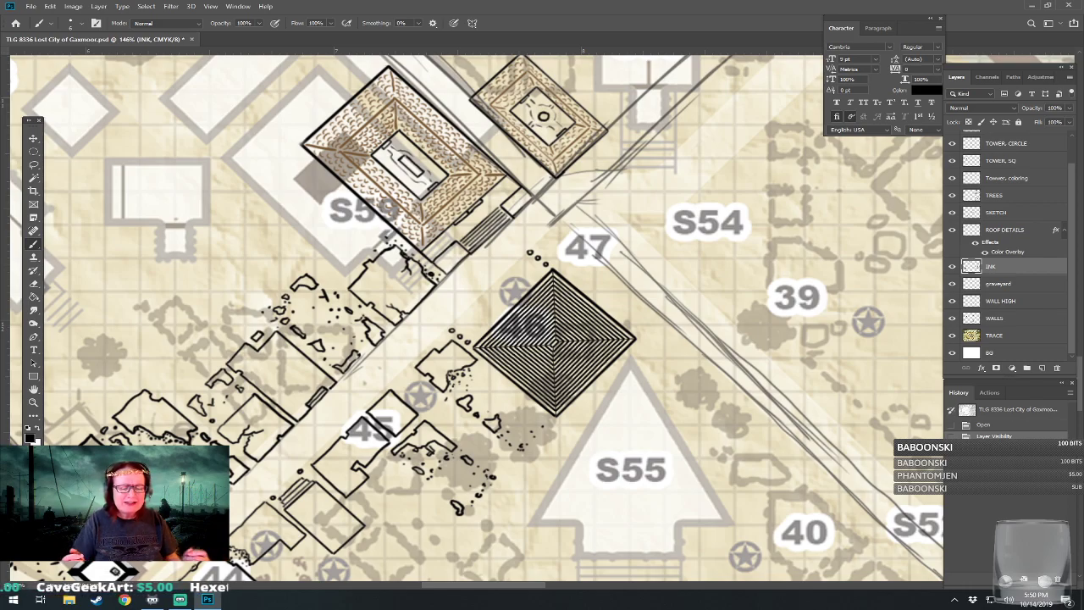
scroll(487, 398, down, 5)
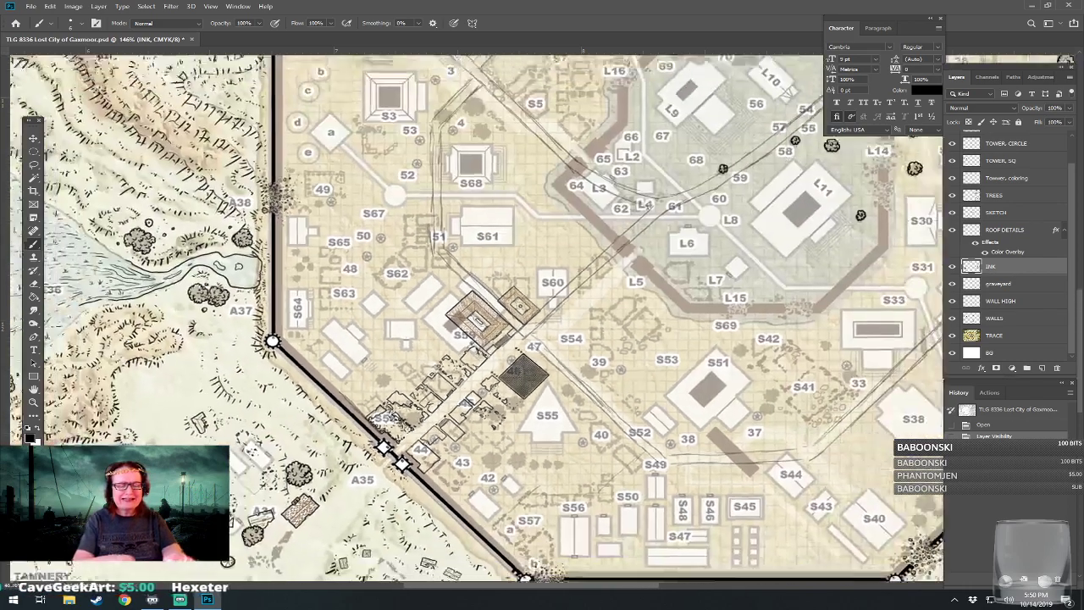
scroll(491, 411, up, 3)
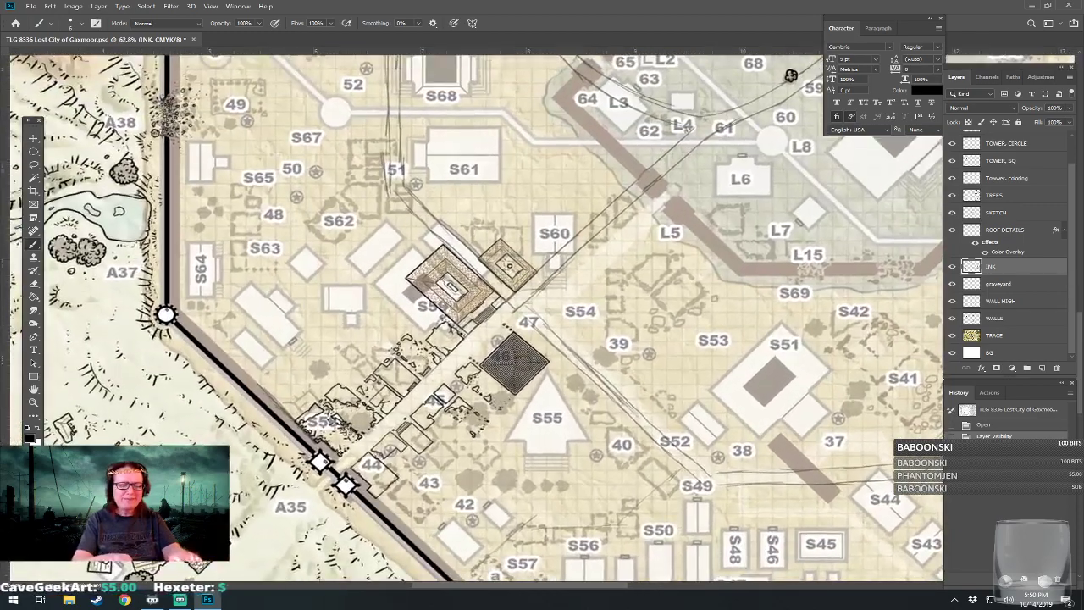
scroll(491, 411, down, 2)
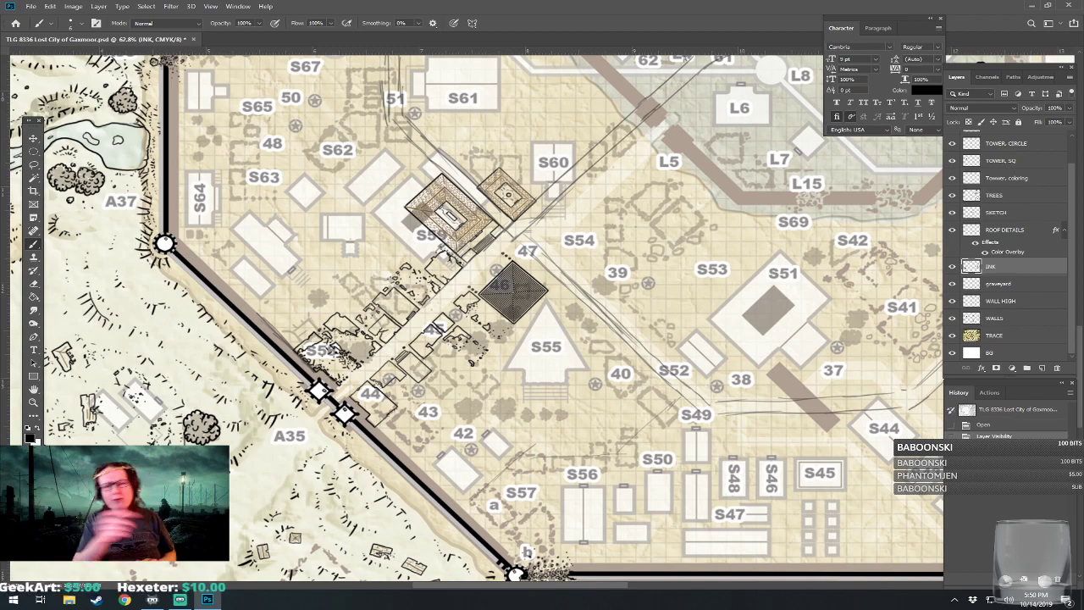
drag(491, 390, 463, 363)
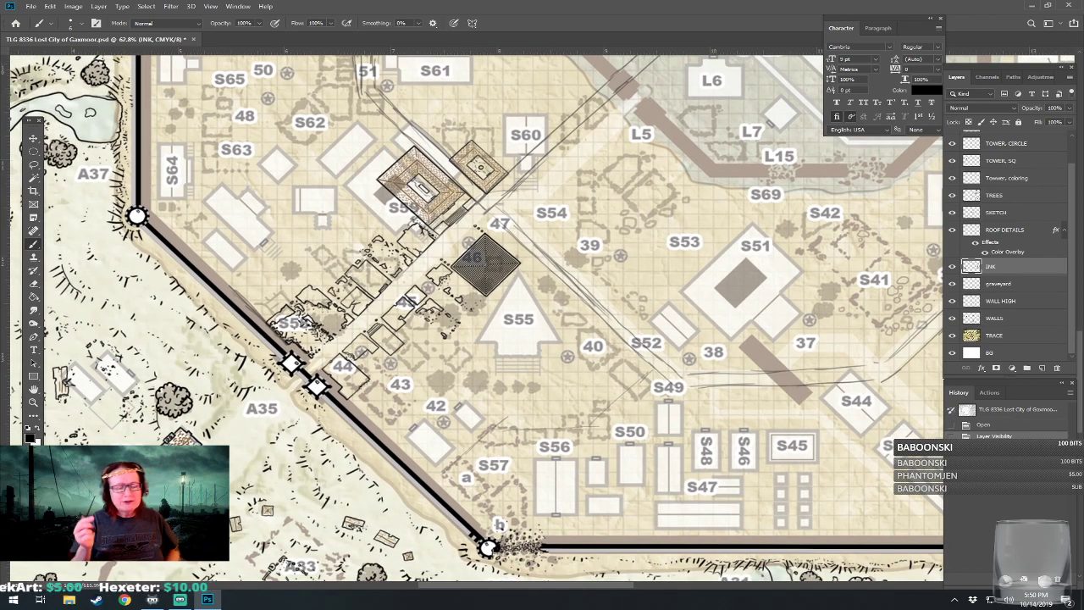
drag(421, 229, 494, 277)
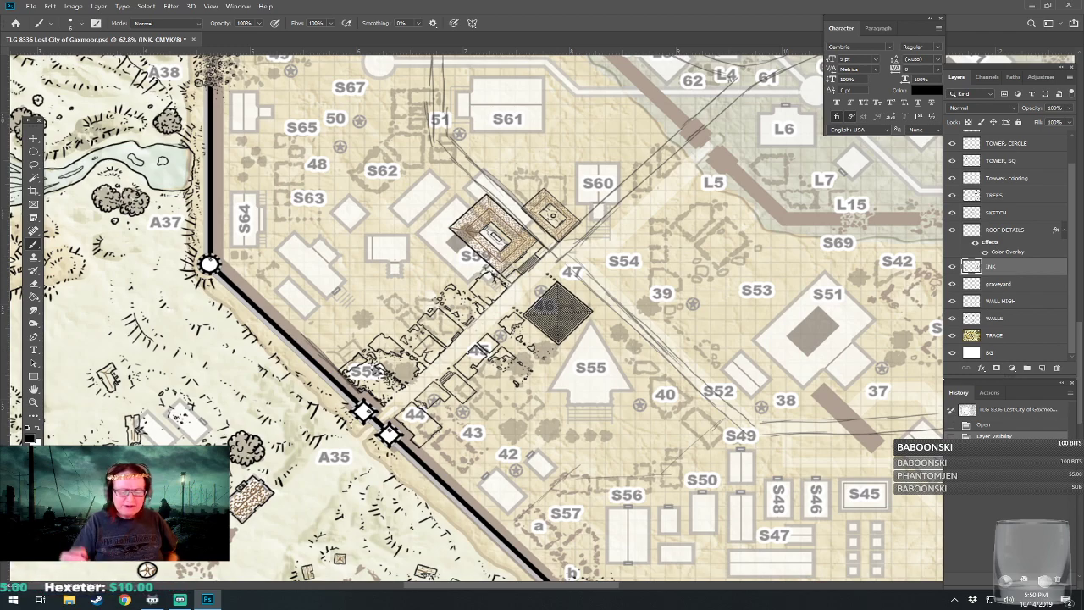
drag(491, 276, 481, 225)
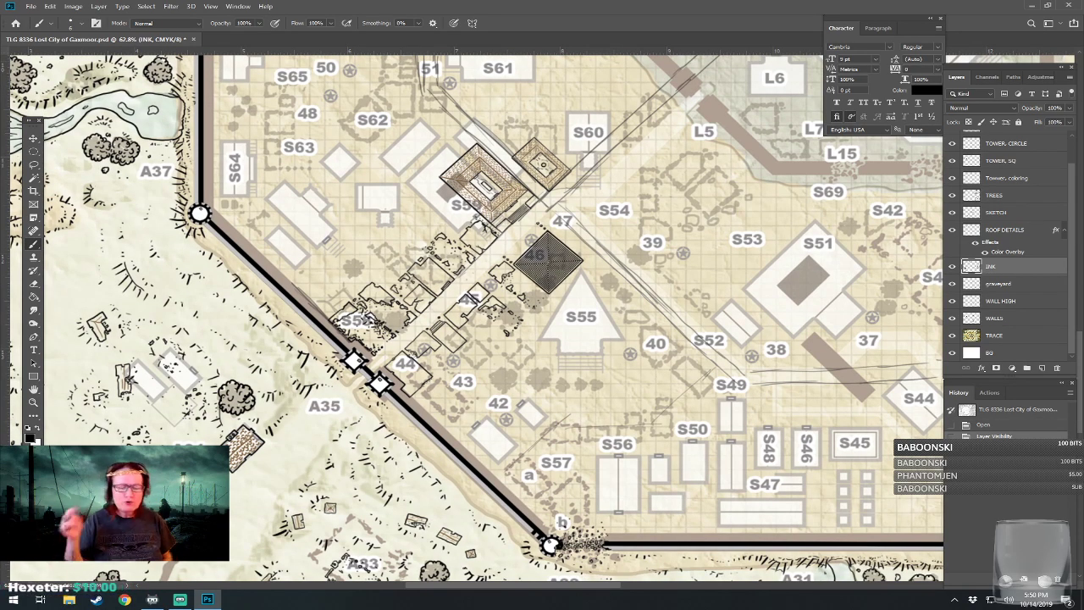
scroll(365, 230, up, 5)
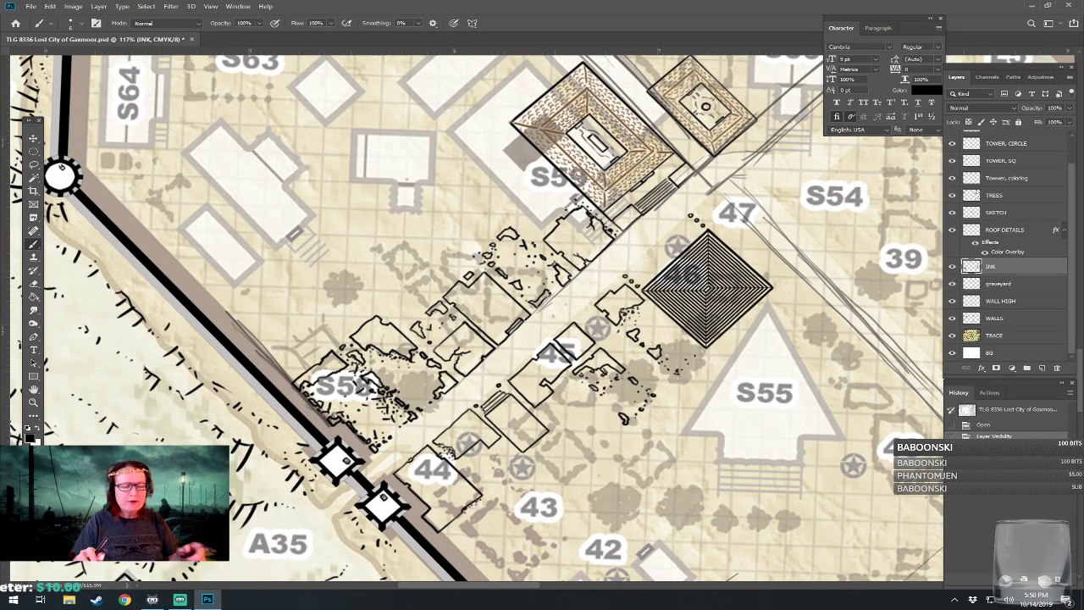
drag(593, 338, 257, 248)
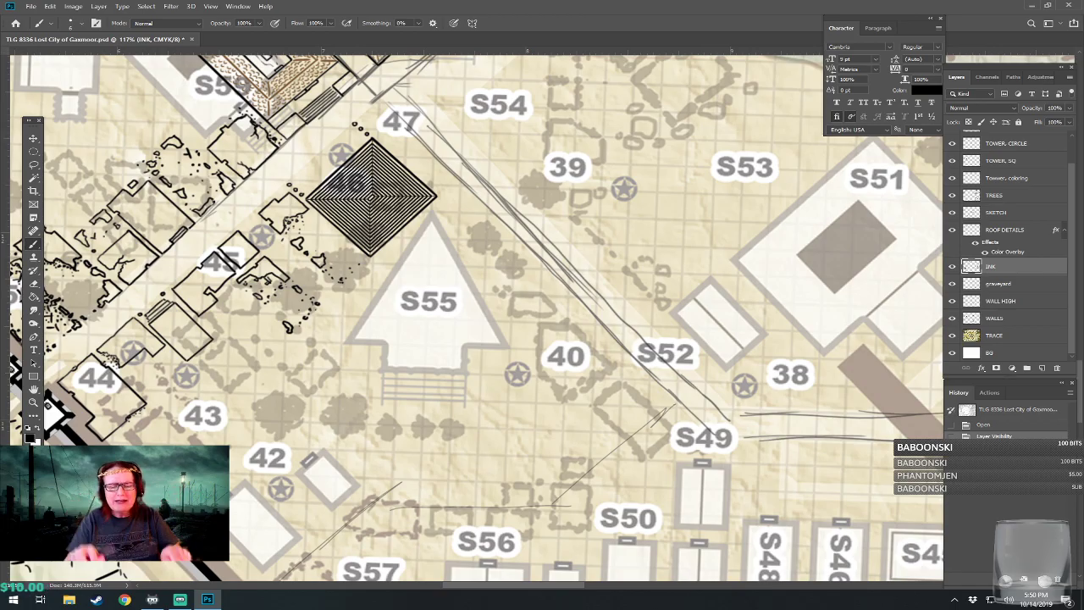
scroll(521, 464, down, 4)
scroll(489, 392, up, 4)
drag(460, 363, 574, 423)
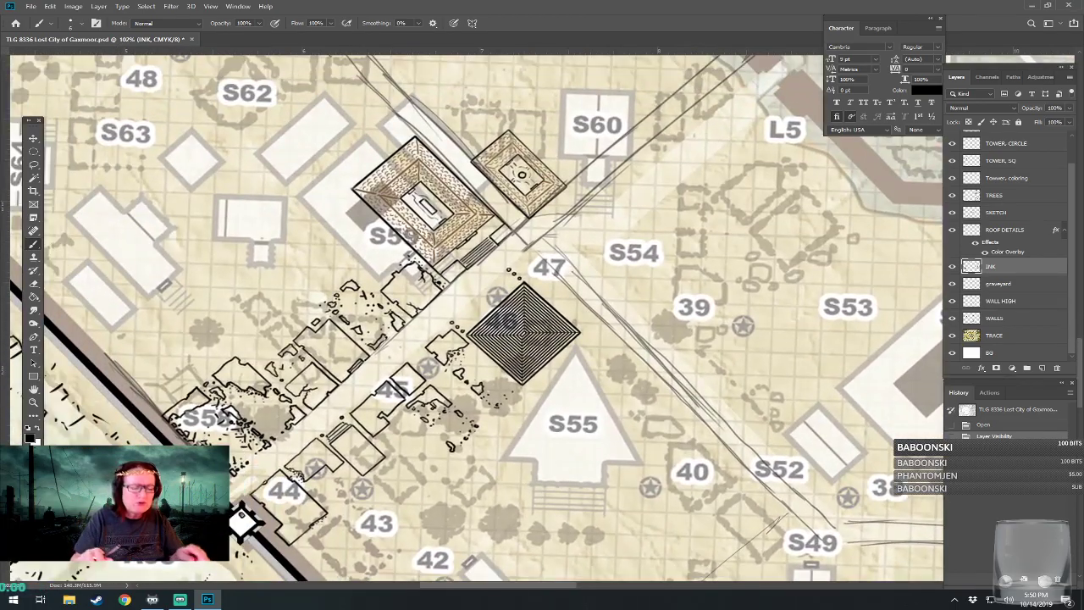
drag(542, 474, 482, 296)
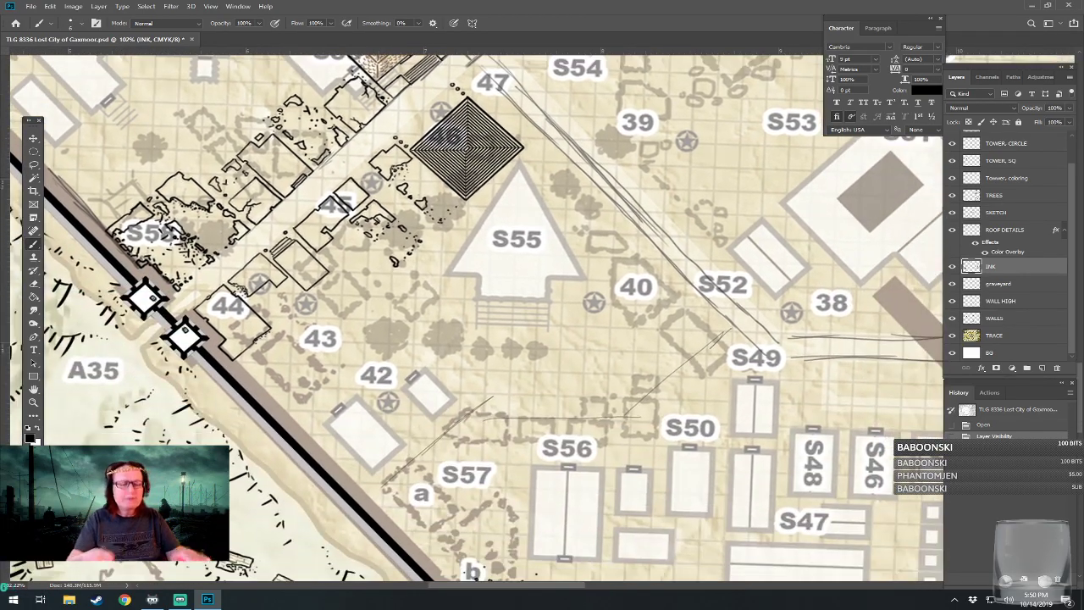
scroll(409, 440, down, 4)
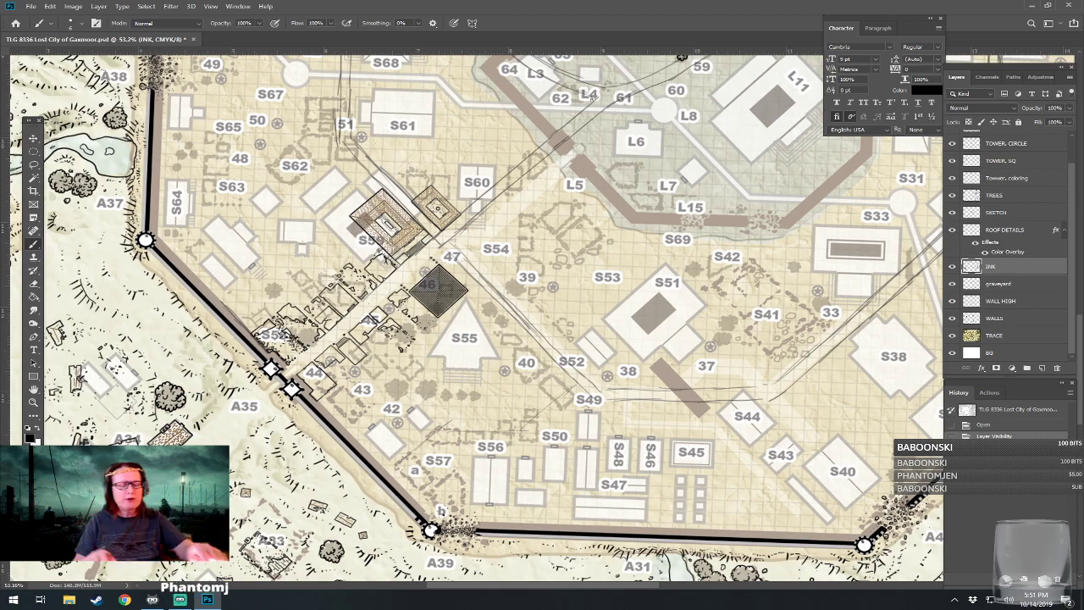
scroll(338, 482, up, 5)
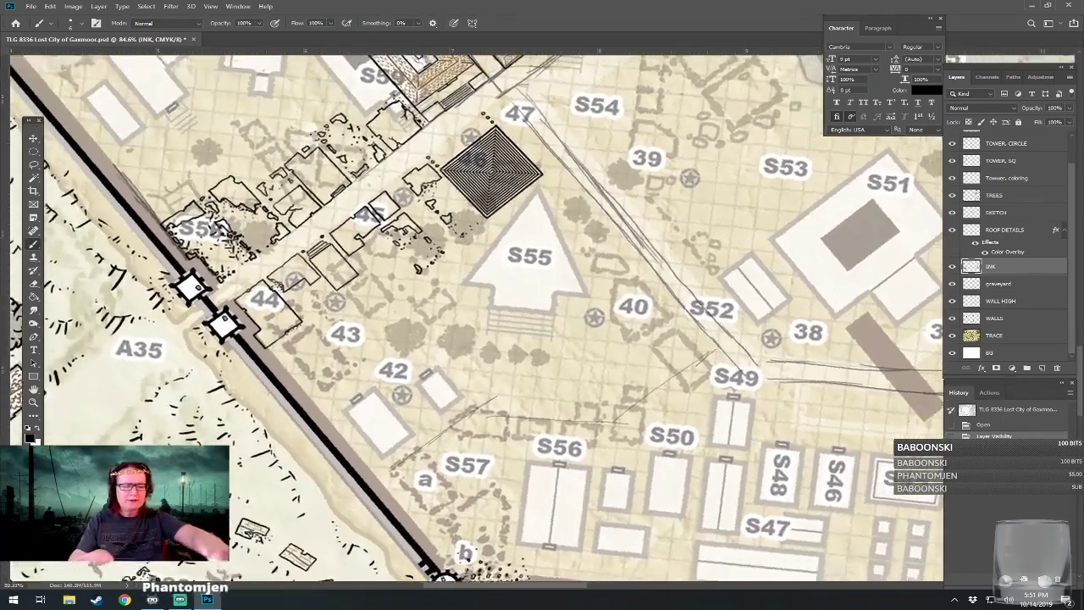
scroll(477, 317, up, 1)
scroll(477, 317, down, 1)
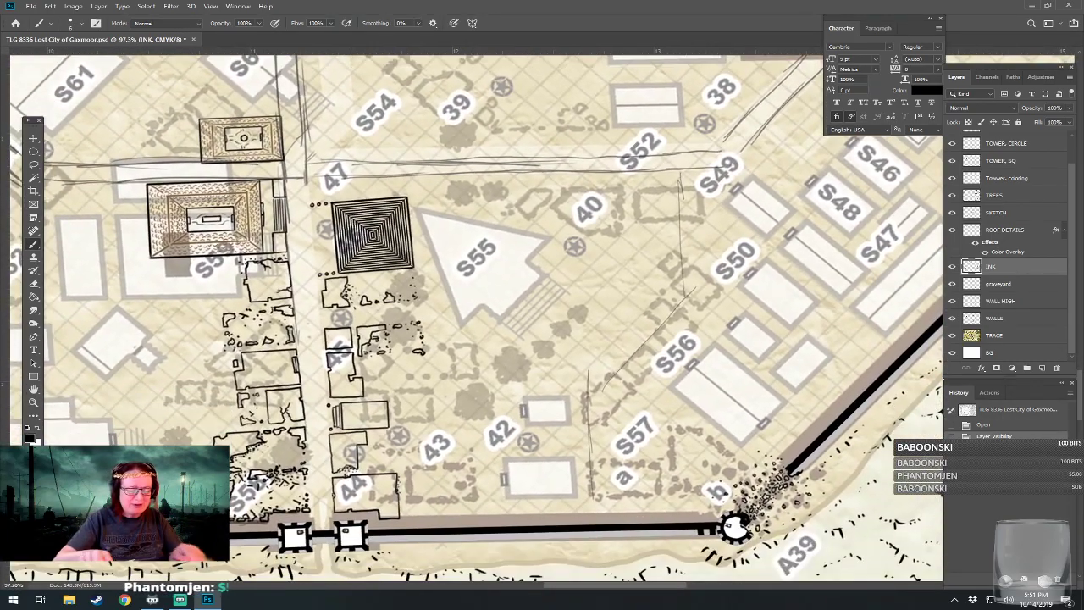
Set the Hard Round Pressure Size brush to size 8 for inking.
scroll(477, 317, up, 1)
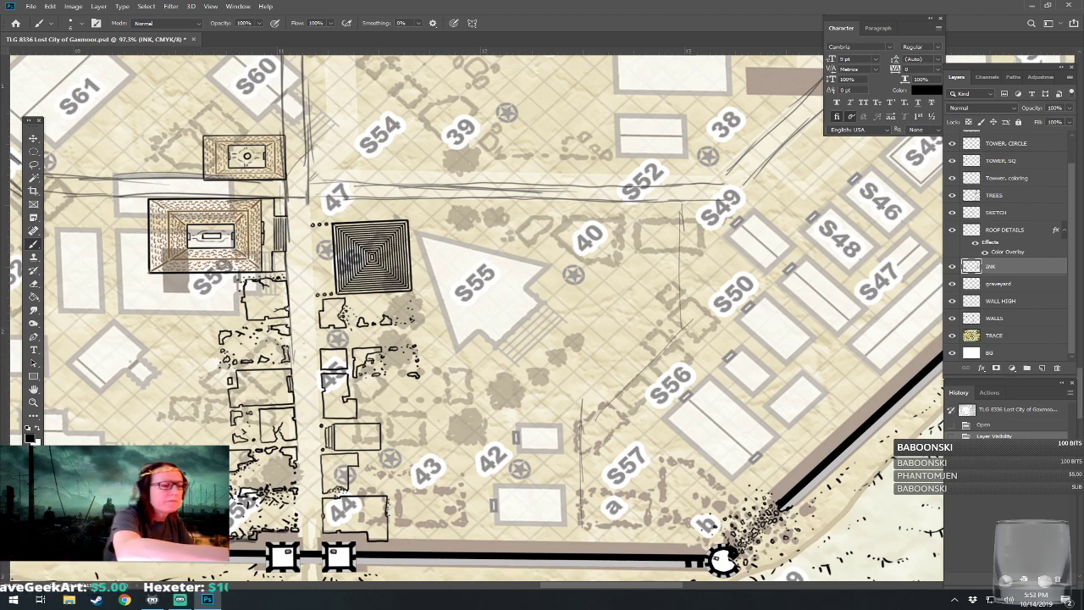
click(71, 23)
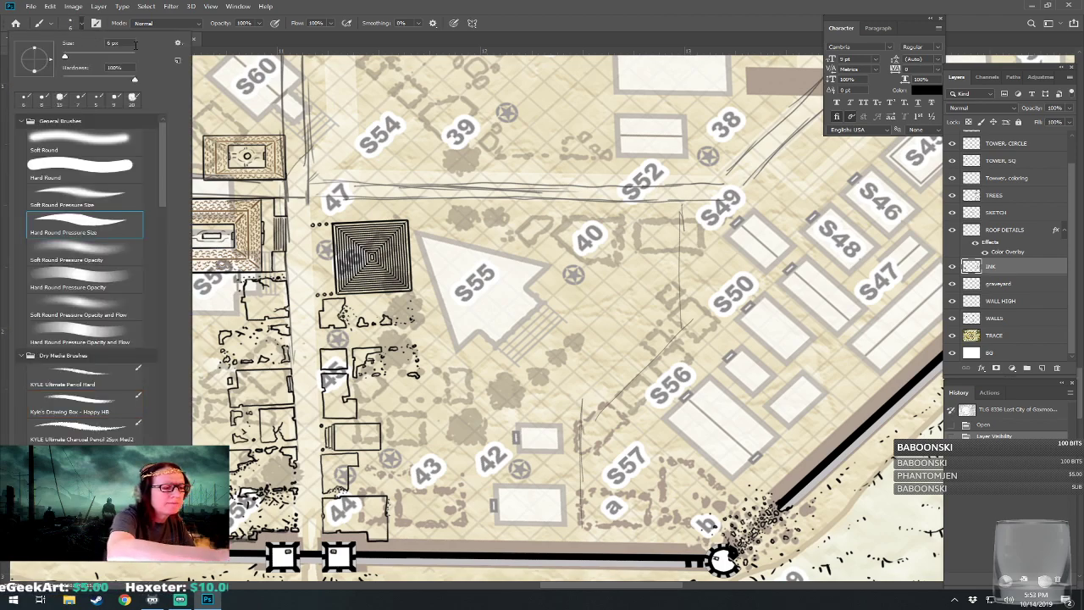
click(80, 42)
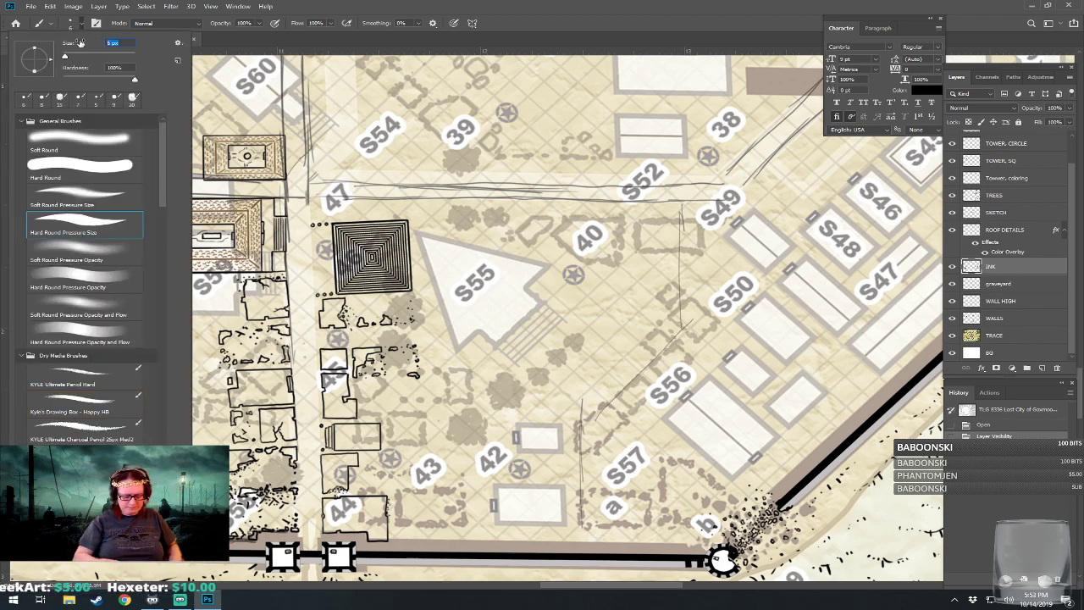
text(8)
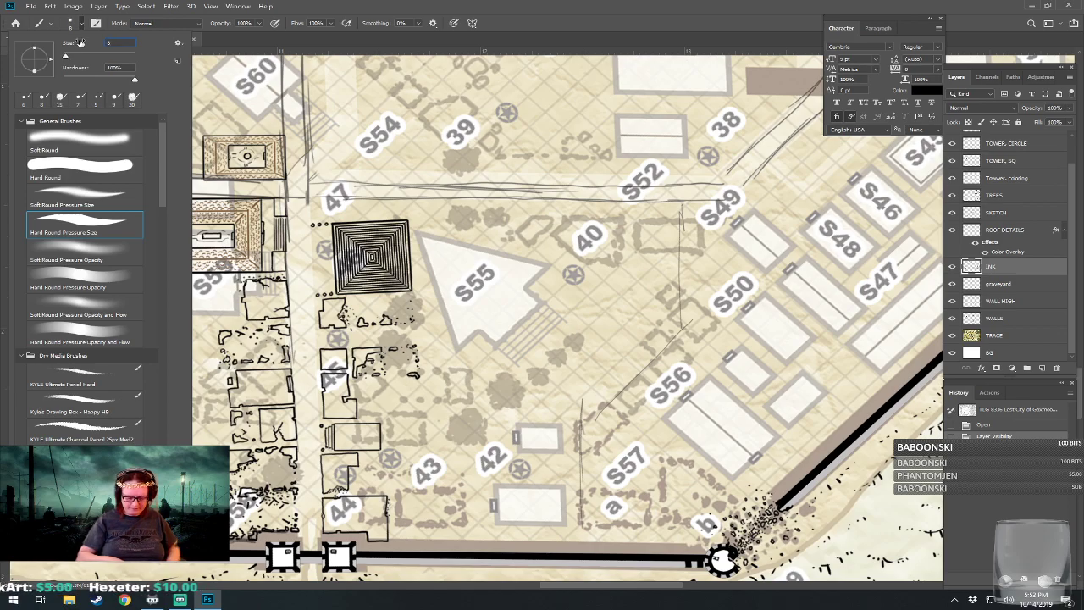
key(Return)
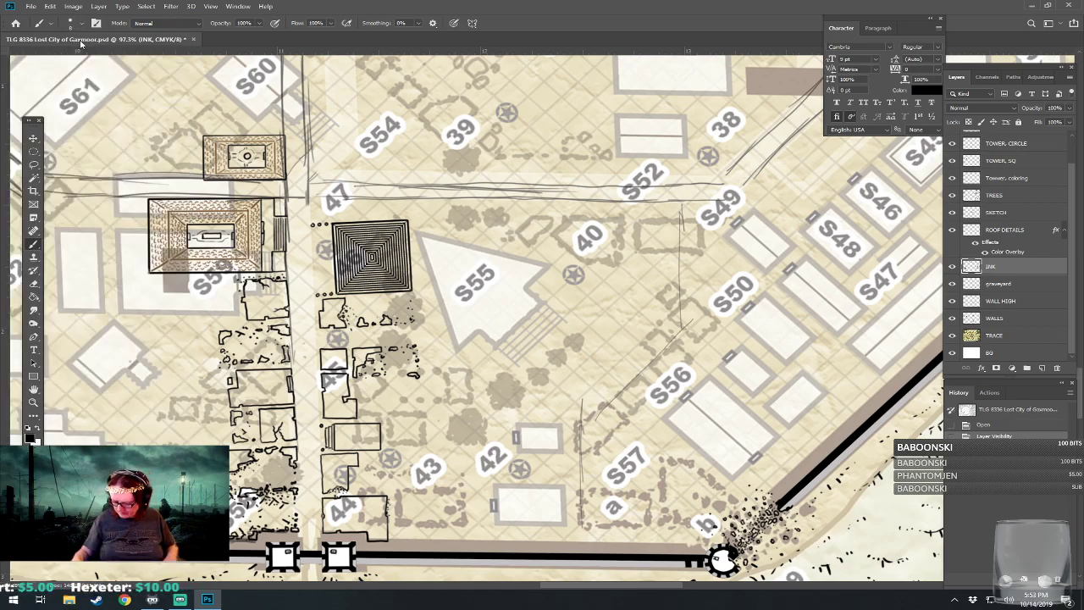
Hide the TRACE layer to leave only the ink and the sketched roads east of the pyramid-roofed building.
scroll(474, 339, up, 4)
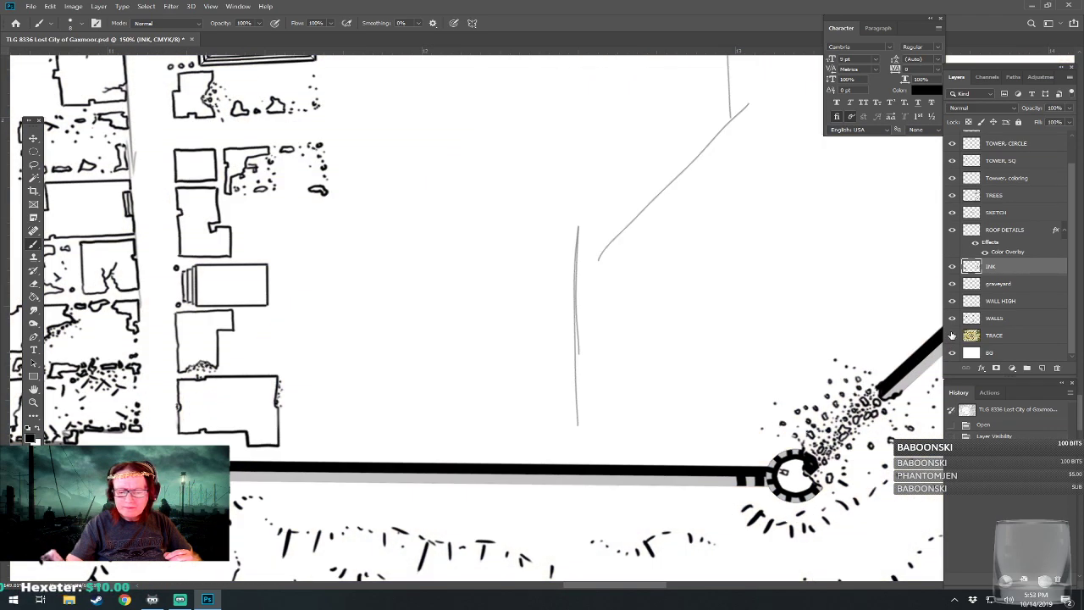
click(951, 335)
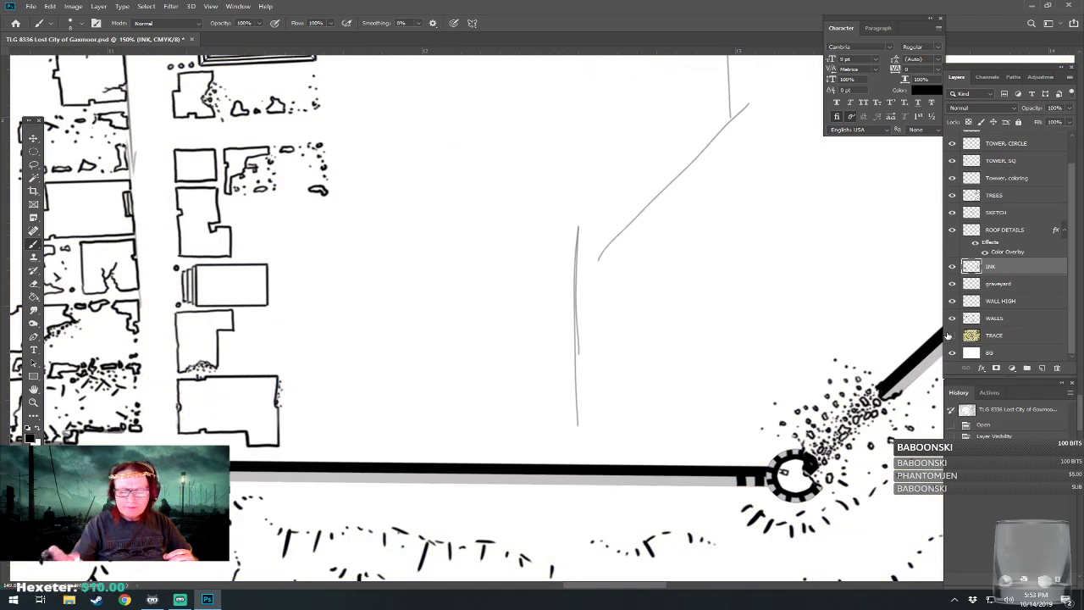
drag(474, 338, 411, 543)
scroll(451, 288, down, 2)
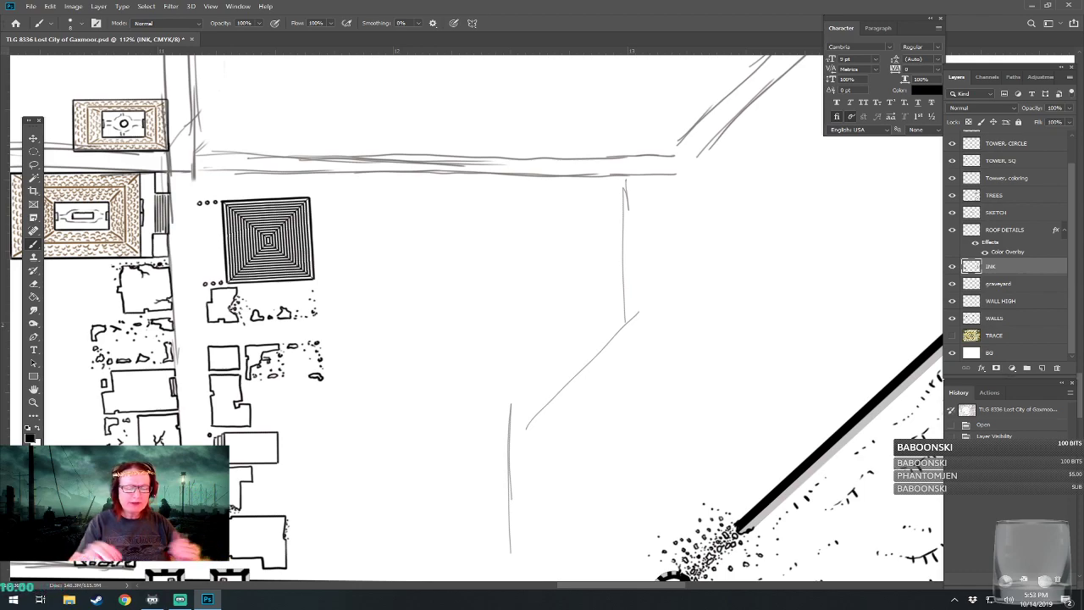
drag(475, 305, 466, 365)
scroll(483, 118, up, 3)
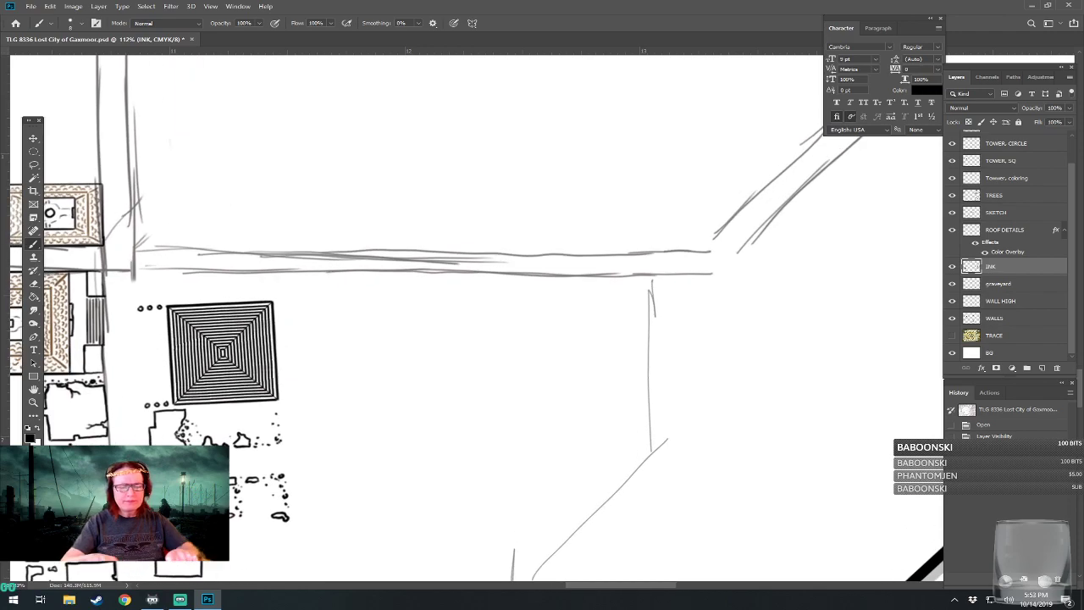
Compare the sketched road near S52 and S49 with the TRACE layer by briefly showing the reference and hiding it again.
click(952, 336)
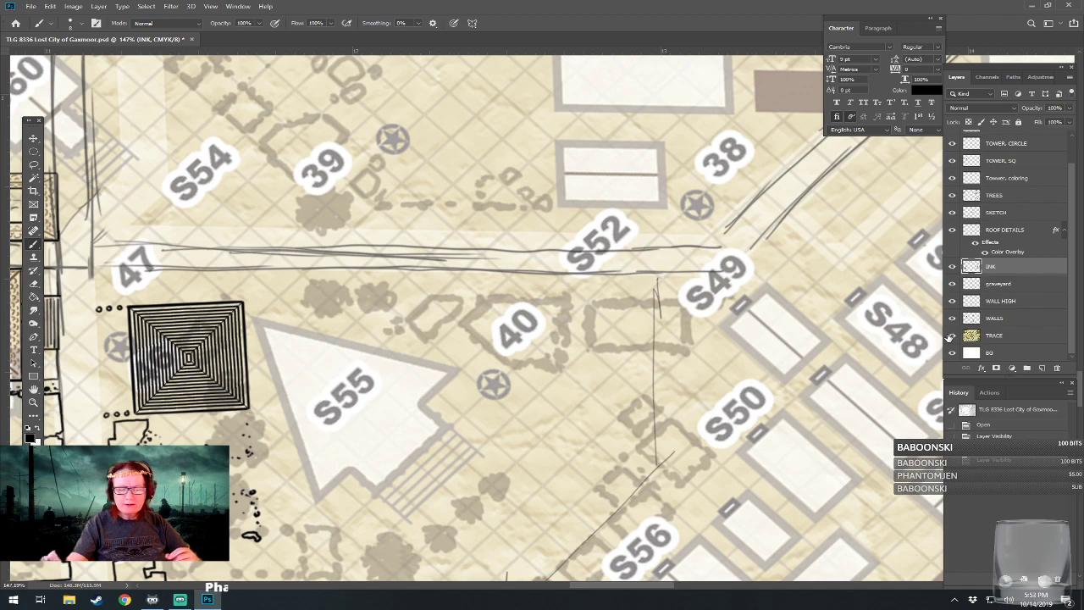
click(952, 335)
drag(508, 271, 419, 356)
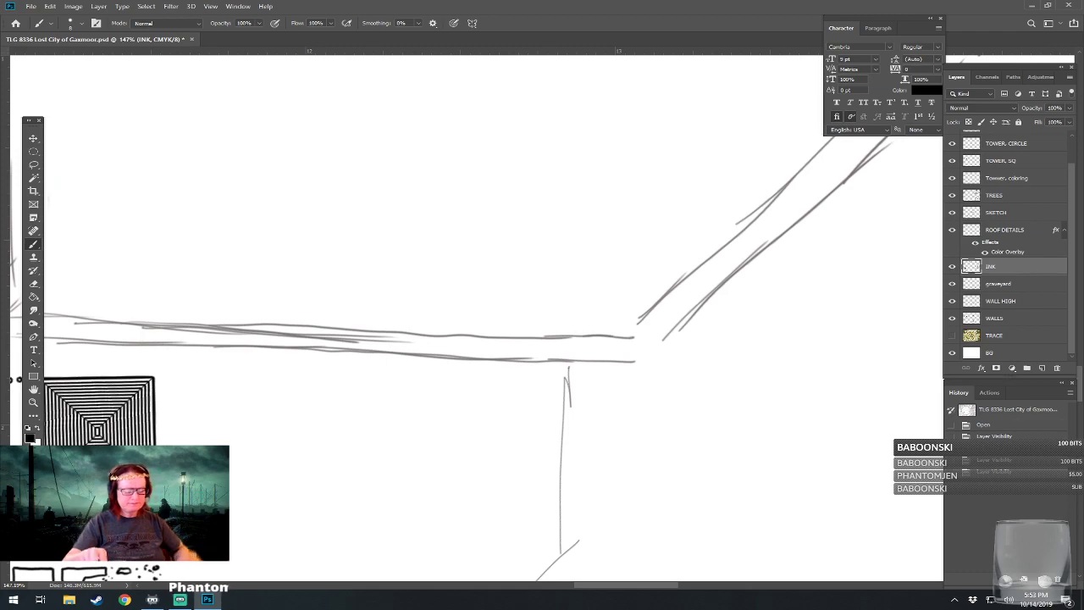
Ink the outline of the L-shaped building with broken, notched walls in the corner between the main road and the sketched side street.
scroll(436, 289, up, 3)
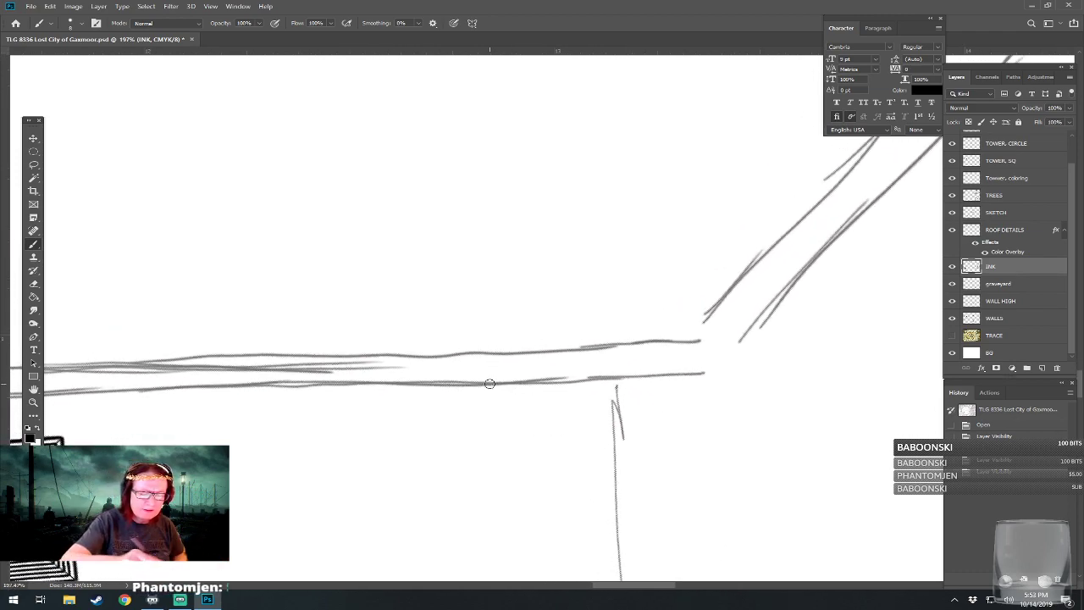
mouse_move(486, 384)
mouse_down()
mouse_move(610, 384)
mouse_move(616, 494)
mouse_move(611, 407)
mouse_up()
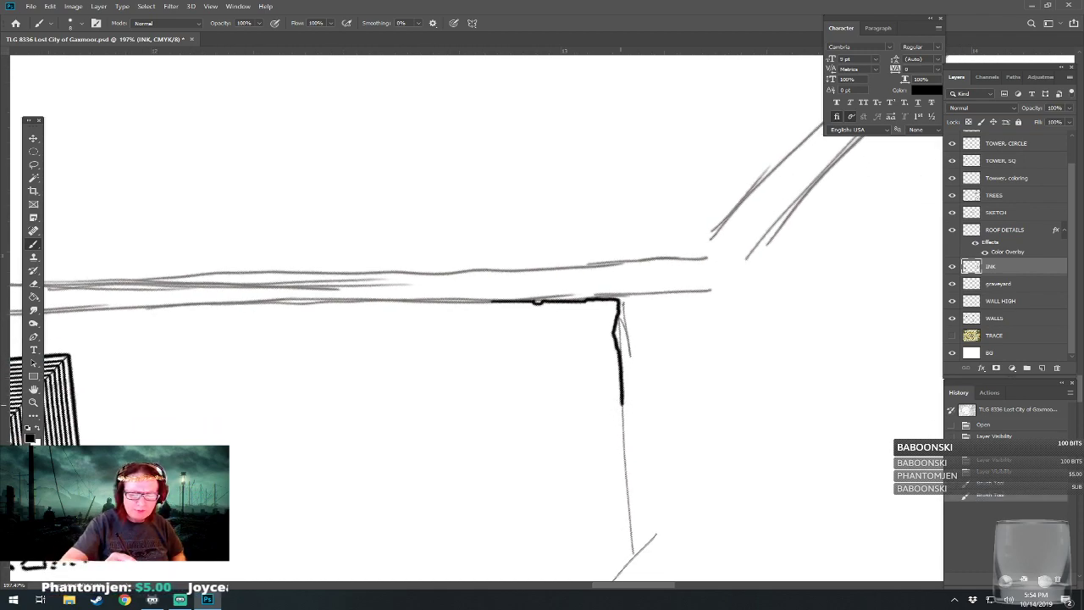
shift+click(539, 408)
shift+click(531, 405)
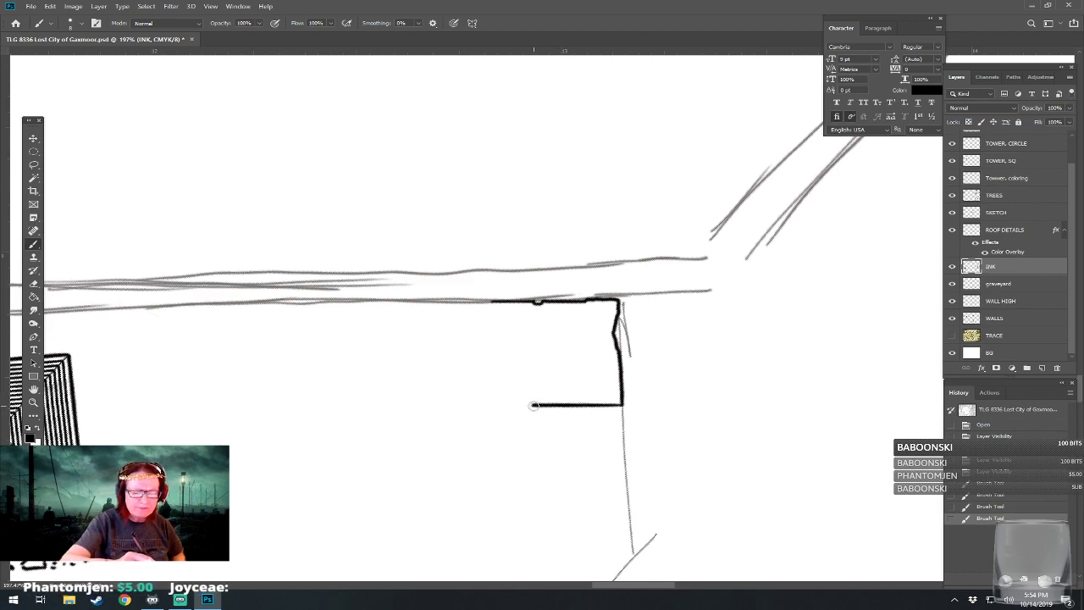
shift+click(532, 356)
mouse_move(532, 356)
mouse_down()
mouse_move(543, 356)
mouse_move(545, 341)
mouse_move(490, 341)
mouse_move(491, 302)
mouse_move(514, 323)
mouse_up()
Ink the rubble fragments and the small cracked ruin just south of the L-shaped building, along the west side of the sketched side street.
scroll(535, 320, down, 3)
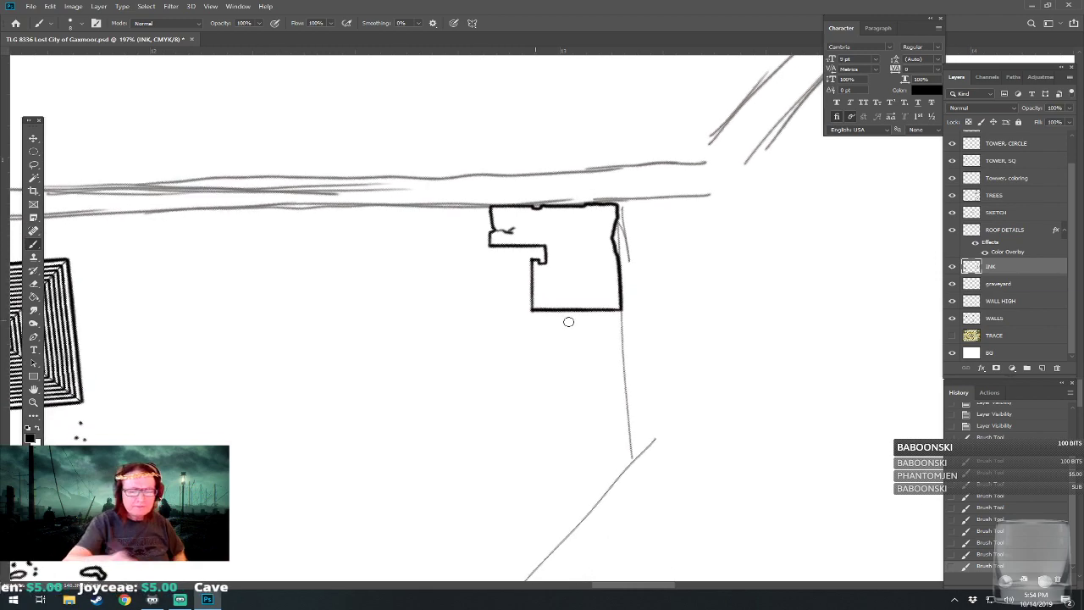
mouse_move(559, 319)
mouse_down()
mouse_move(613, 318)
mouse_move(562, 320)
mouse_move(618, 320)
mouse_up()
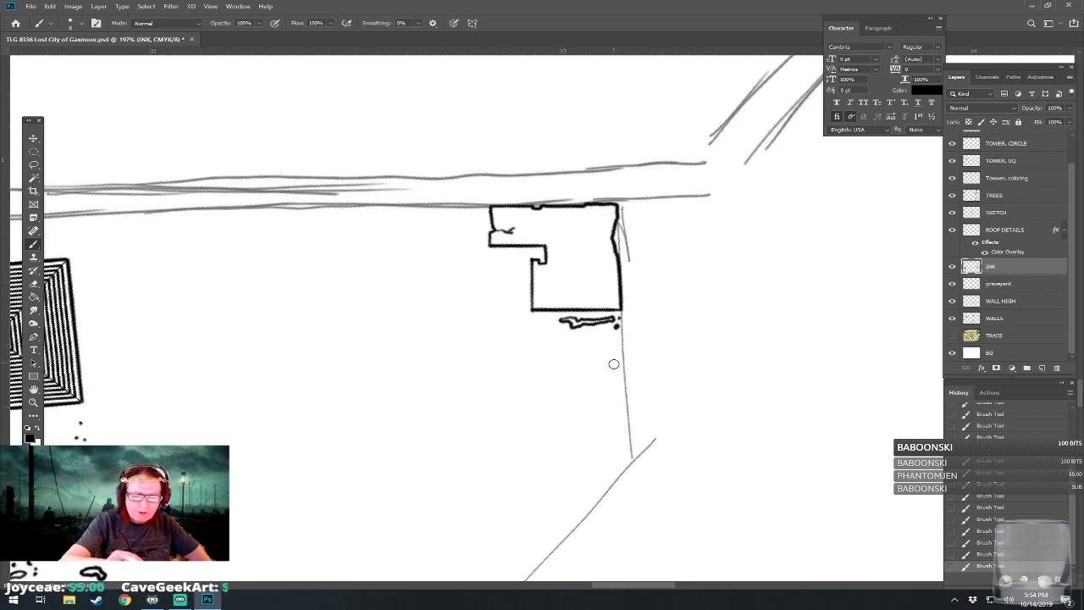
mouse_move(566, 362)
mouse_down()
mouse_move(614, 362)
mouse_move(617, 337)
mouse_move(620, 362)
mouse_move(590, 372)
mouse_move(622, 377)
mouse_move(608, 371)
mouse_move(622, 365)
mouse_move(568, 374)
mouse_move(574, 421)
mouse_move(597, 418)
mouse_move(592, 397)
mouse_move(605, 418)
mouse_move(627, 416)
mouse_move(622, 386)
mouse_move(627, 414)
mouse_move(593, 464)
mouse_up()
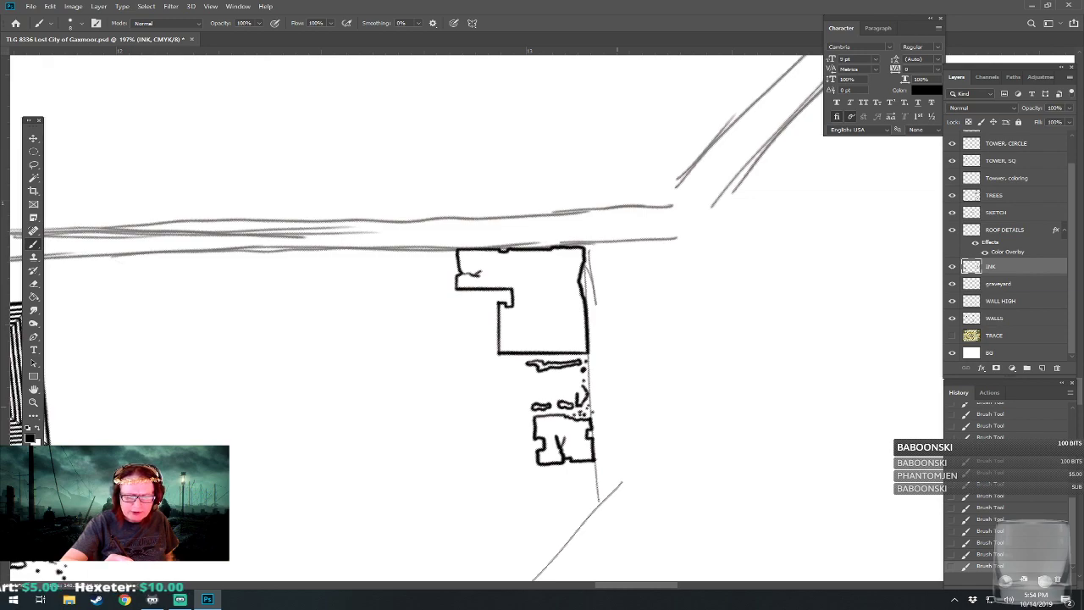
Ink the small L-shaped building on the east side of the sketched side street, with broken wall fragments to its north.
drag(614, 399, 617, 455)
mouse_move(615, 398)
mouse_down()
mouse_move(656, 395)
mouse_move(658, 413)
mouse_move(658, 397)
mouse_move(647, 448)
mouse_move(617, 459)
mouse_move(649, 456)
mouse_up()
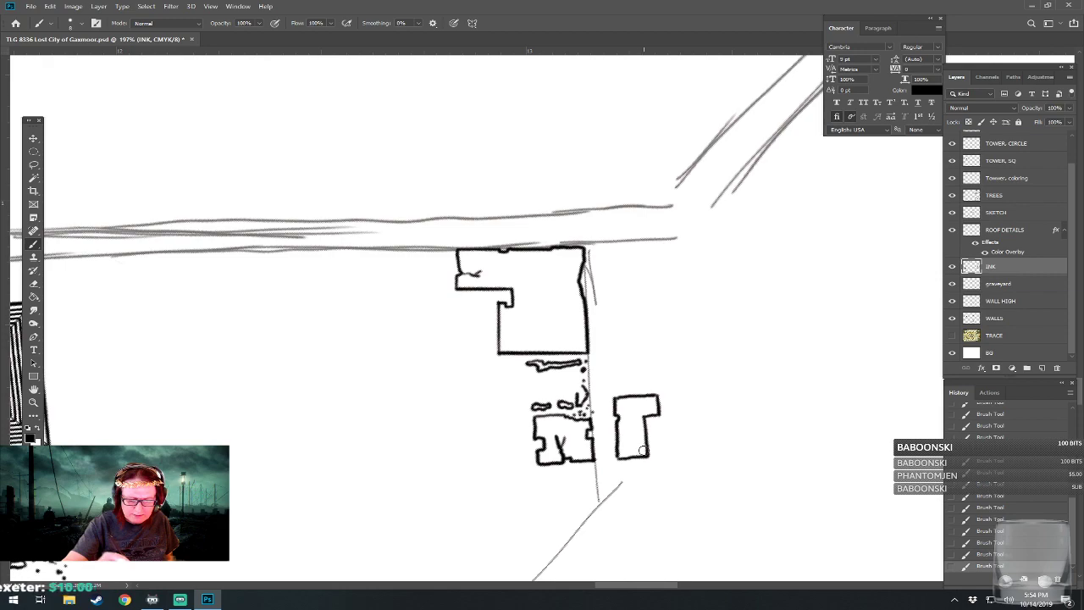
mouse_move(614, 347)
mouse_down()
mouse_move(629, 337)
mouse_move(615, 349)
mouse_move(618, 389)
mouse_move(651, 387)
mouse_up()
drag(643, 337, 658, 340)
Ink a small building with a jagged, cracked wall along the south city wall, just east of the large building by the gate.
scroll(653, 352, down, 1)
scroll(619, 438, down, 5)
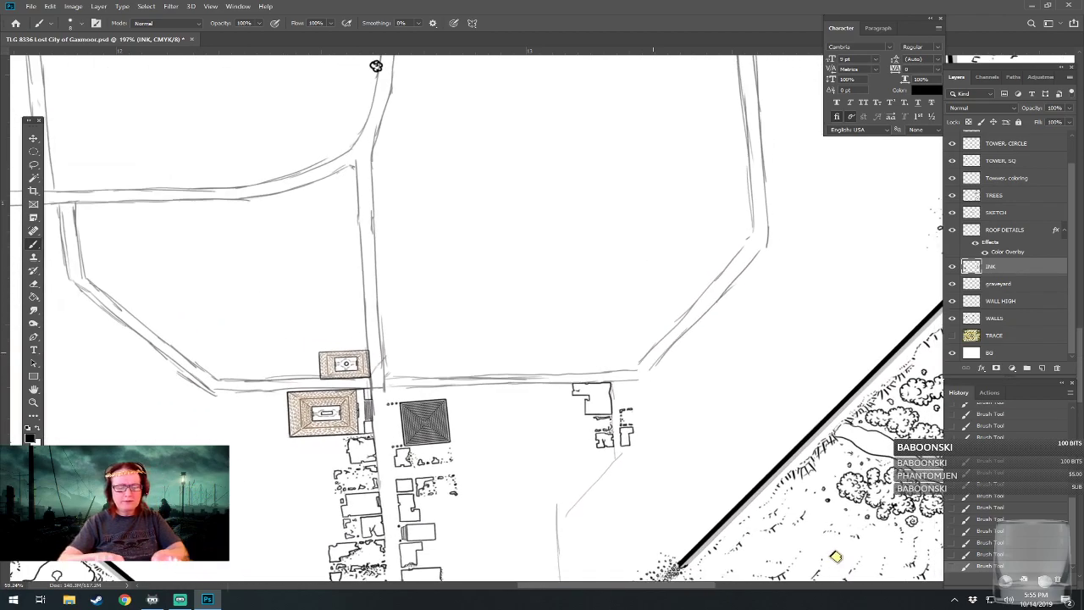
drag(836, 556, 881, 444)
scroll(653, 533, up, 5)
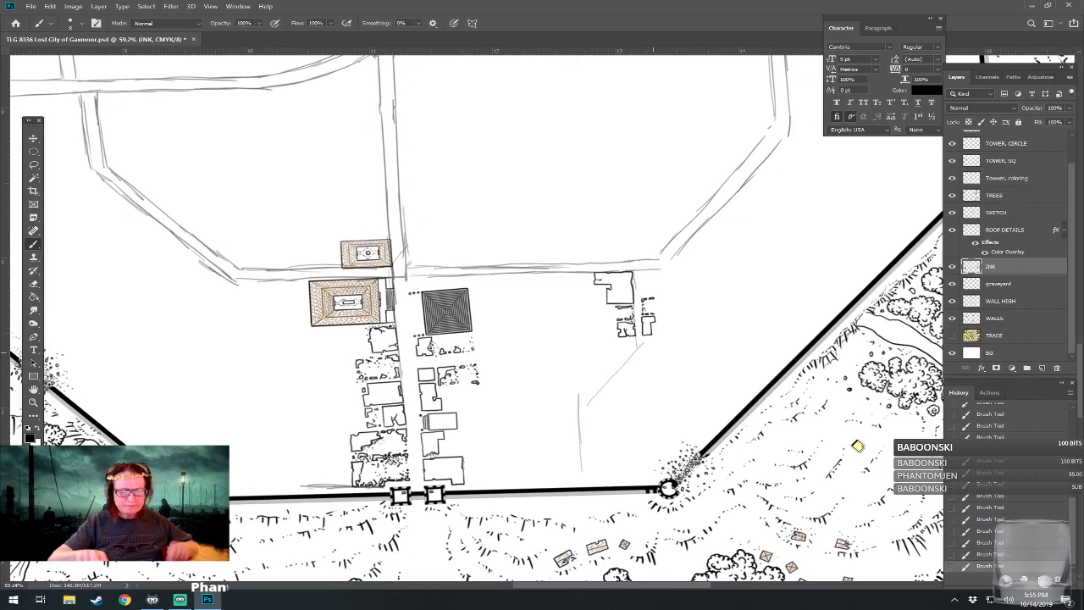
scroll(487, 275, up, 3)
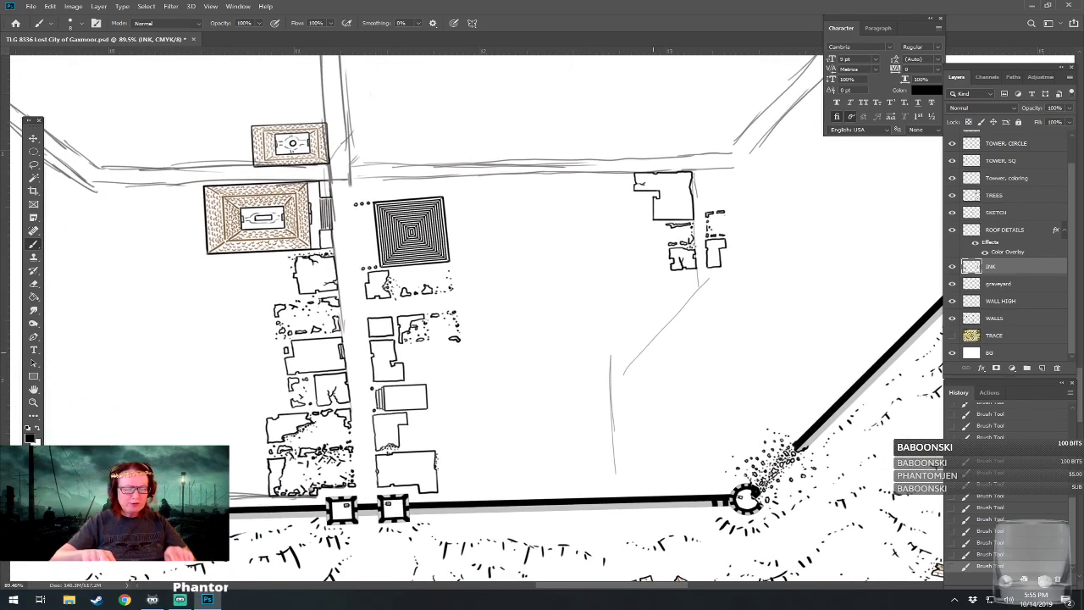
drag(644, 353, 671, 329)
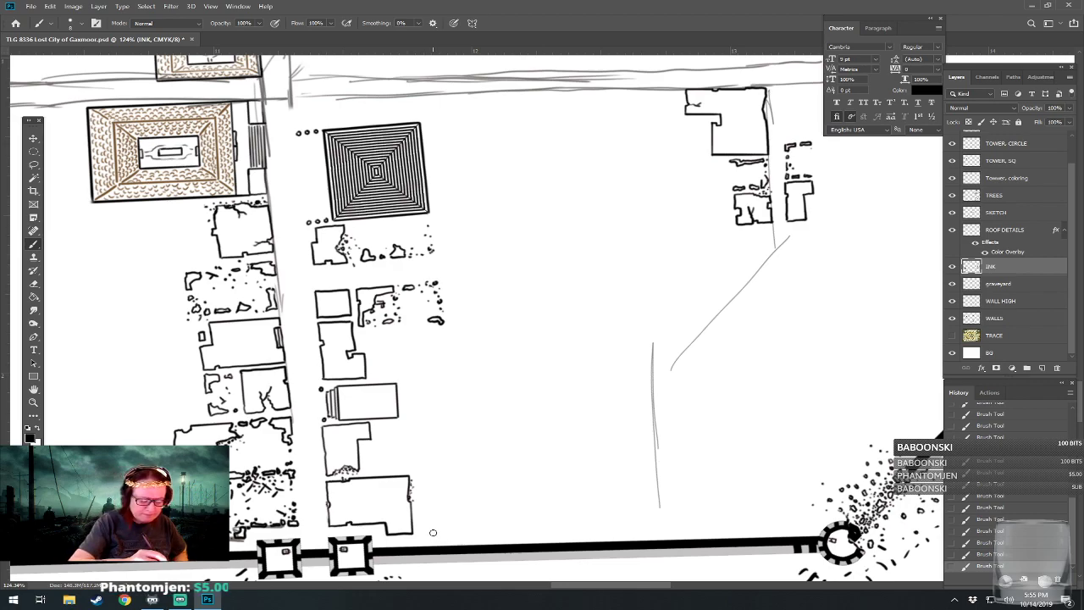
drag(422, 533, 453, 533)
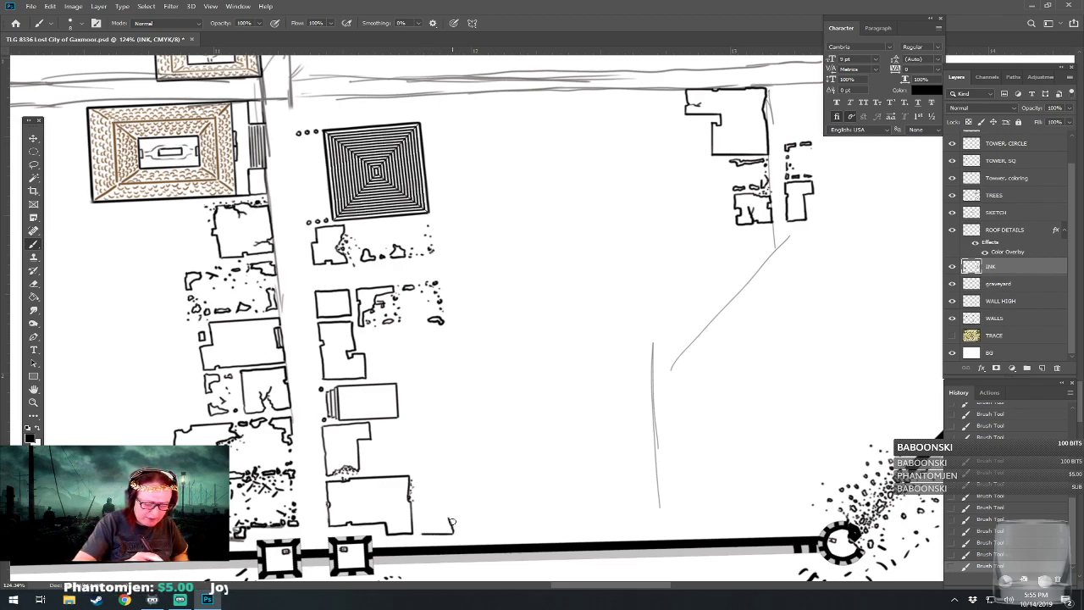
mouse_move(456, 532)
mouse_down()
mouse_move(479, 530)
mouse_move(426, 502)
mouse_move(469, 500)
mouse_move(477, 529)
mouse_move(575, 487)
mouse_up()
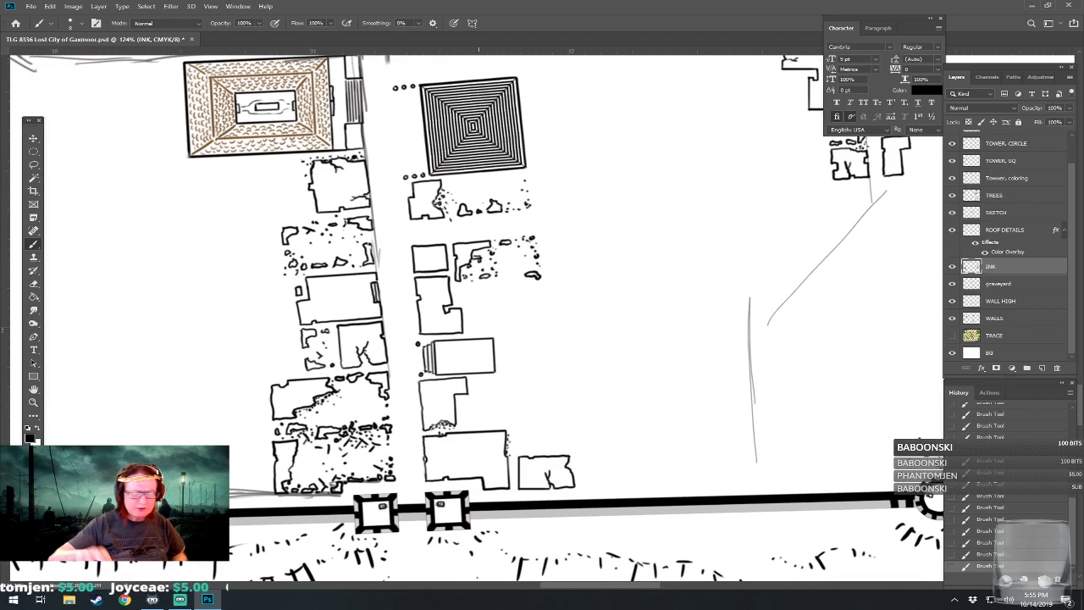
Ink scattered rubble pieces marking a collapsed building east of the small cracked building along the south wall.
click(591, 456)
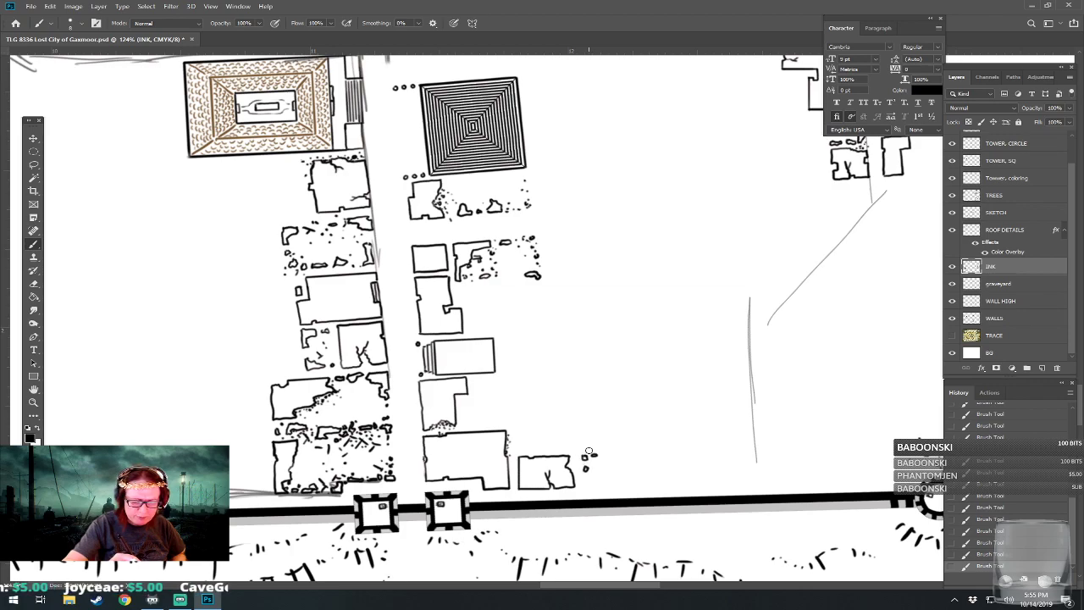
drag(585, 481, 600, 484)
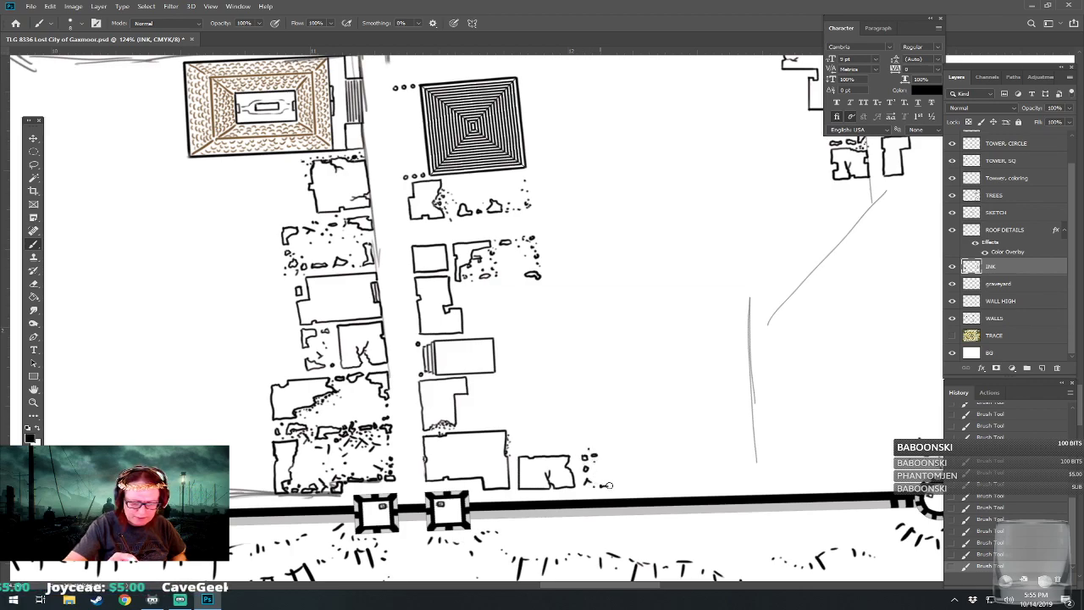
click(609, 454)
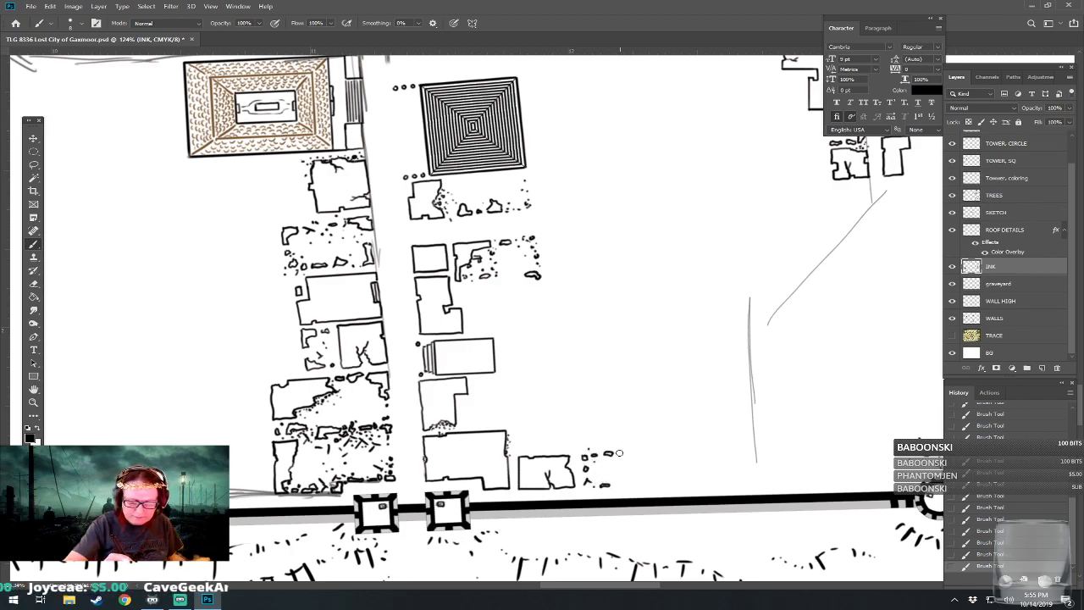
Ink a broken wall fragment and the notched L-shaped building east of the rubble along the south wall.
mouse_move(620, 454)
mouse_down()
mouse_move(621, 473)
mouse_move(630, 454)
mouse_move(628, 481)
mouse_move(651, 458)
mouse_move(644, 486)
mouse_move(685, 480)
mouse_up()
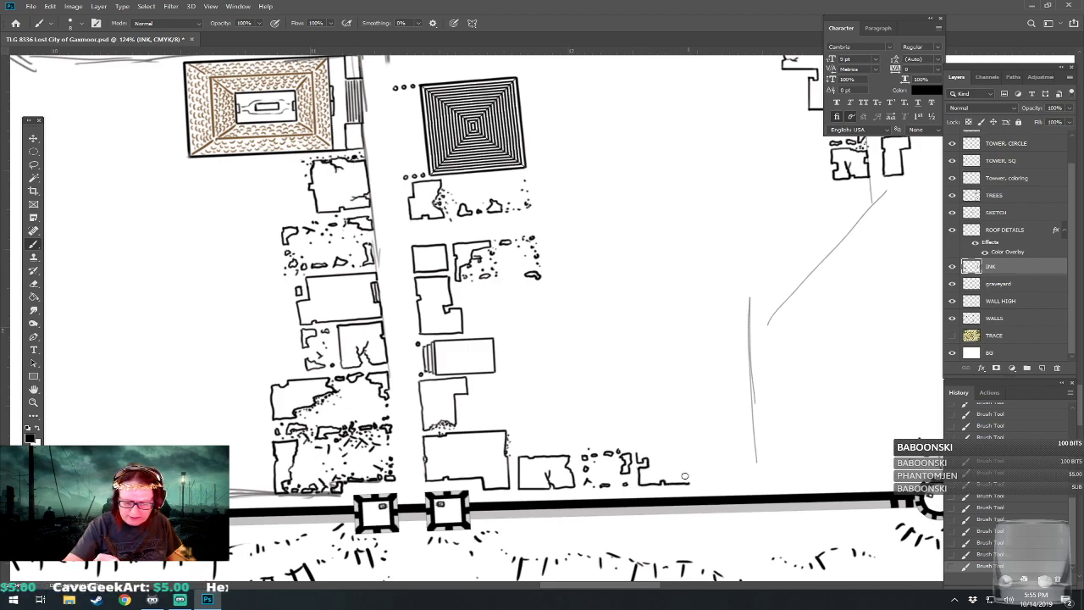
drag(688, 439, 688, 485)
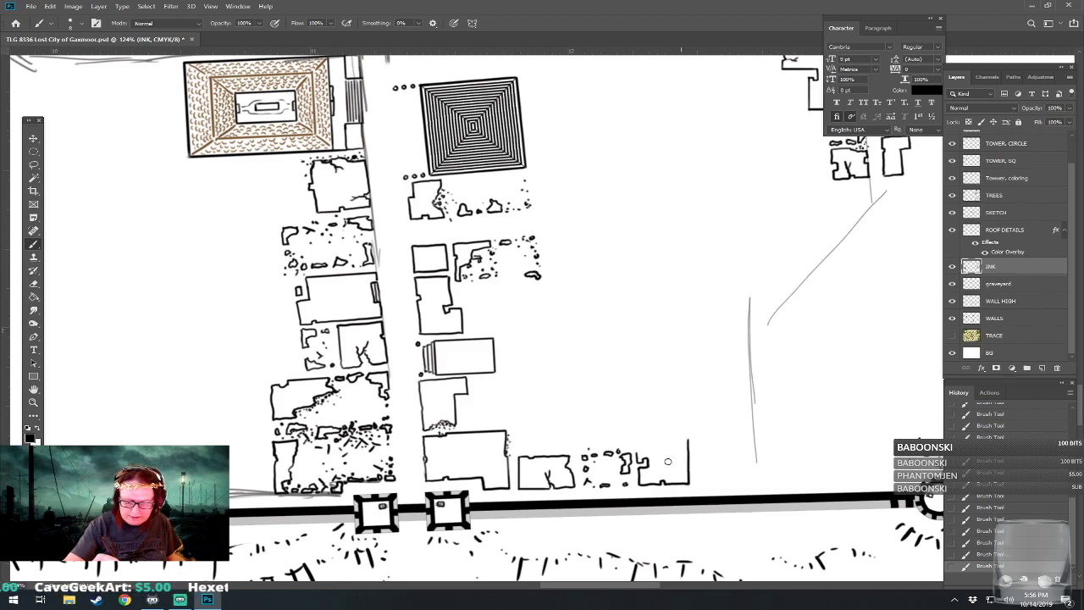
drag(639, 458, 685, 438)
Select the narrate layer and make it visible over the southern half of the city.
scroll(689, 437, down, 6)
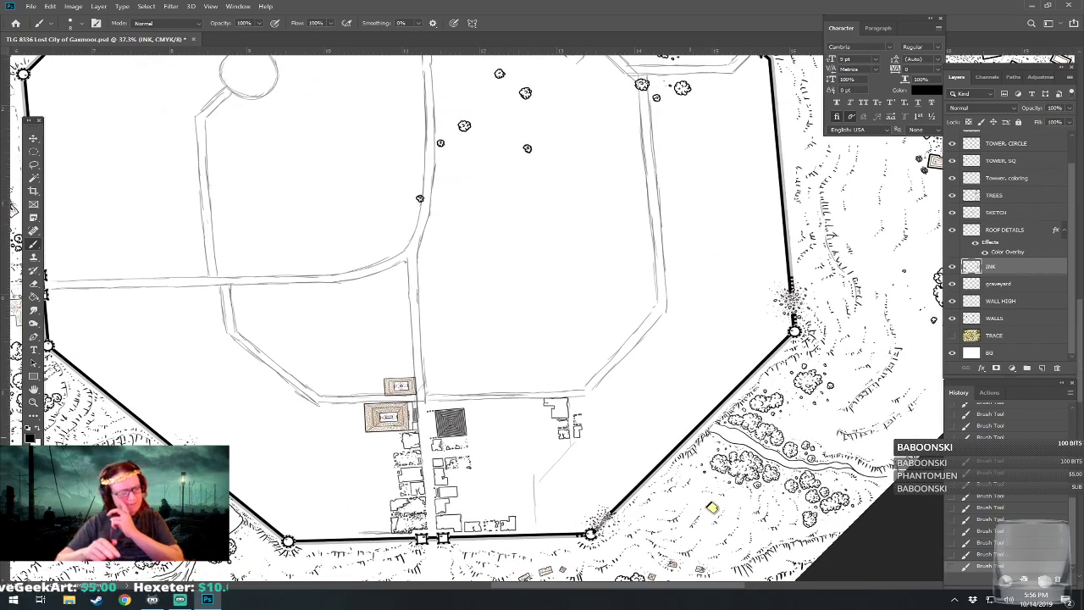
scroll(999, 158, up, 2)
click(998, 139)
click(952, 139)
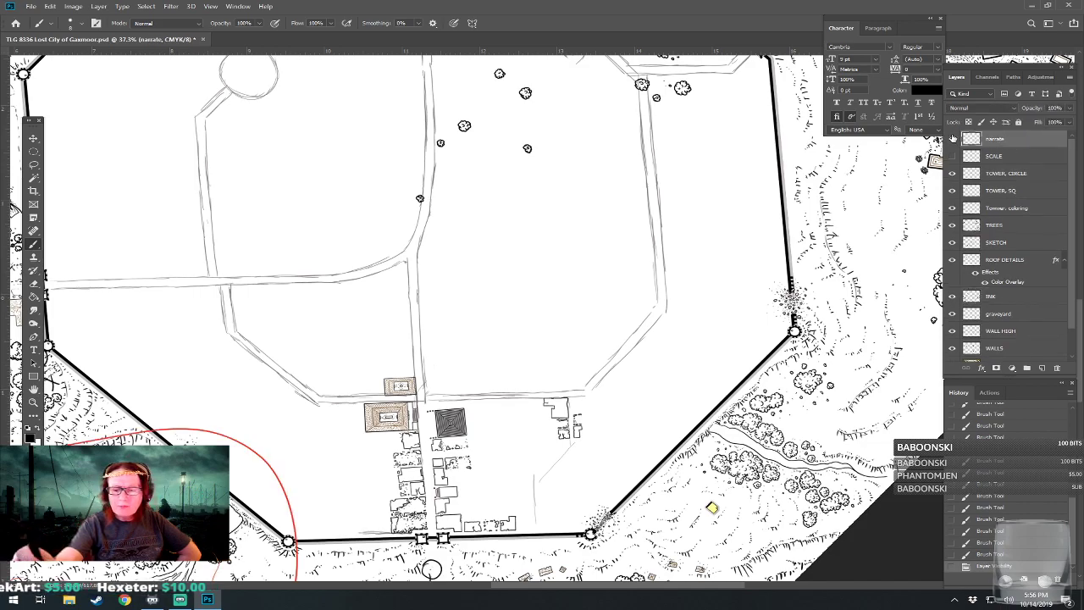
Draw annotation lines and arrows on the narrate layer, marking off the district between the main road's bend and the southeast wall.
mouse_move(500, 352)
mouse_down()
mouse_move(500, 428)
mouse_move(513, 409)
mouse_up()
mouse_move(618, 315)
mouse_down()
mouse_move(655, 343)
mouse_move(681, 379)
mouse_up()
drag(647, 293, 757, 353)
drag(647, 307, 586, 370)
drag(429, 383, 583, 373)
scroll(458, 398, down, 5)
scroll(458, 398, up, 6)
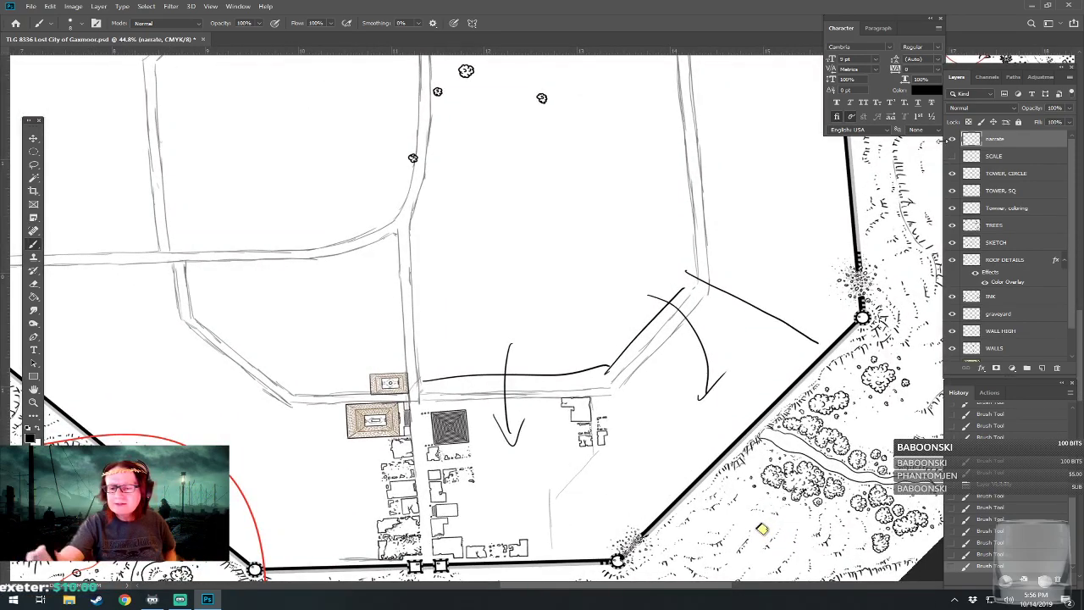
Hide the narrate layer and make the INK layer active again for the area east of the south gate.
click(952, 138)
click(991, 295)
scroll(487, 508, up, 6)
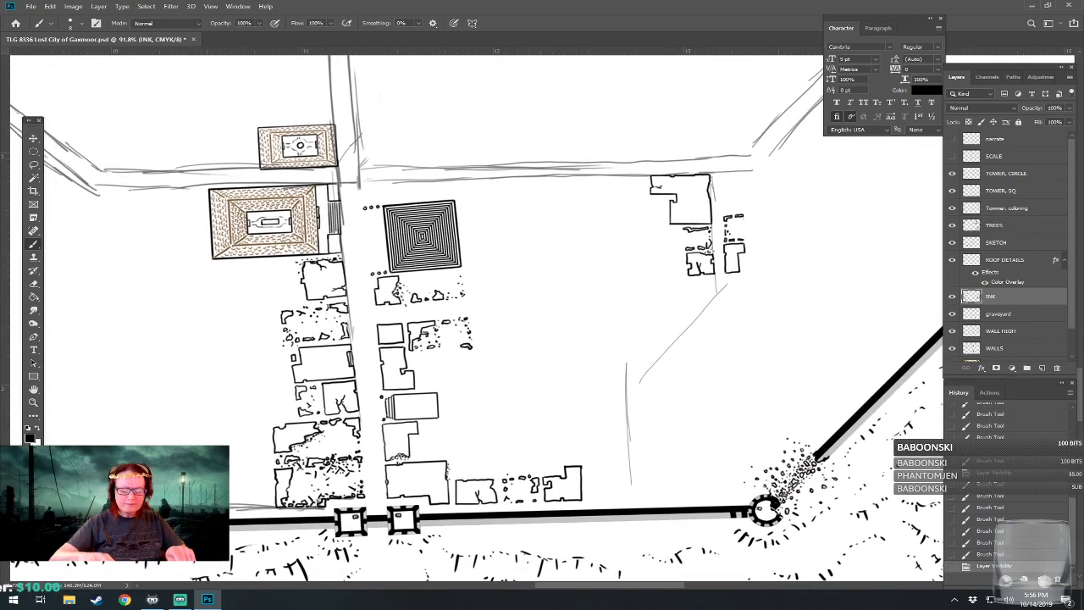
scroll(593, 559, up, 2)
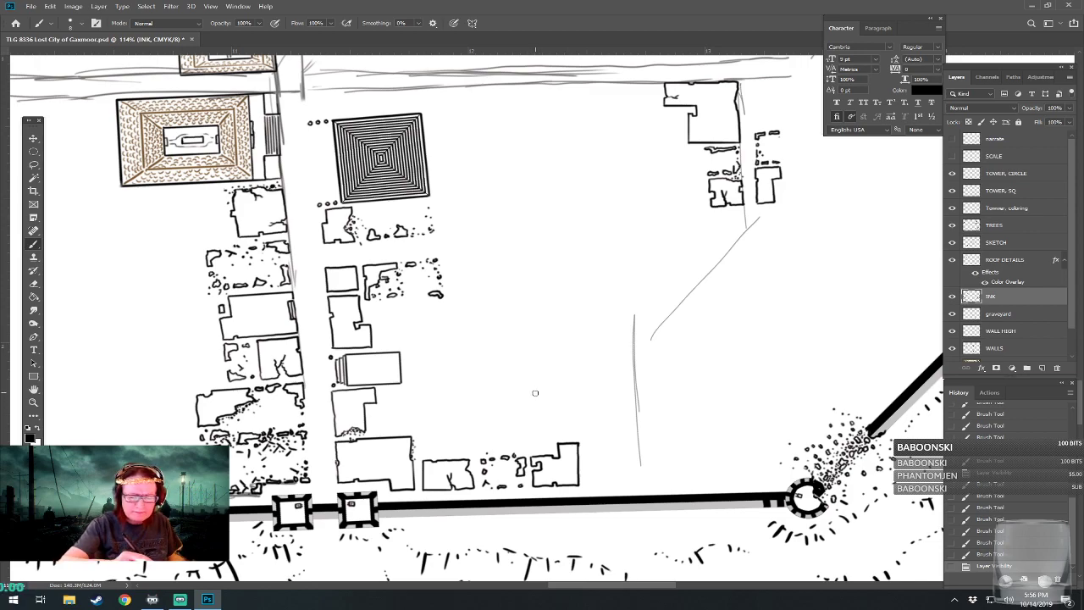
Show the TRACE layer and ink small star marks over the circled star symbols near 40, 42, 43, 44, 45 and 47.
scroll(1074, 315, down, 2)
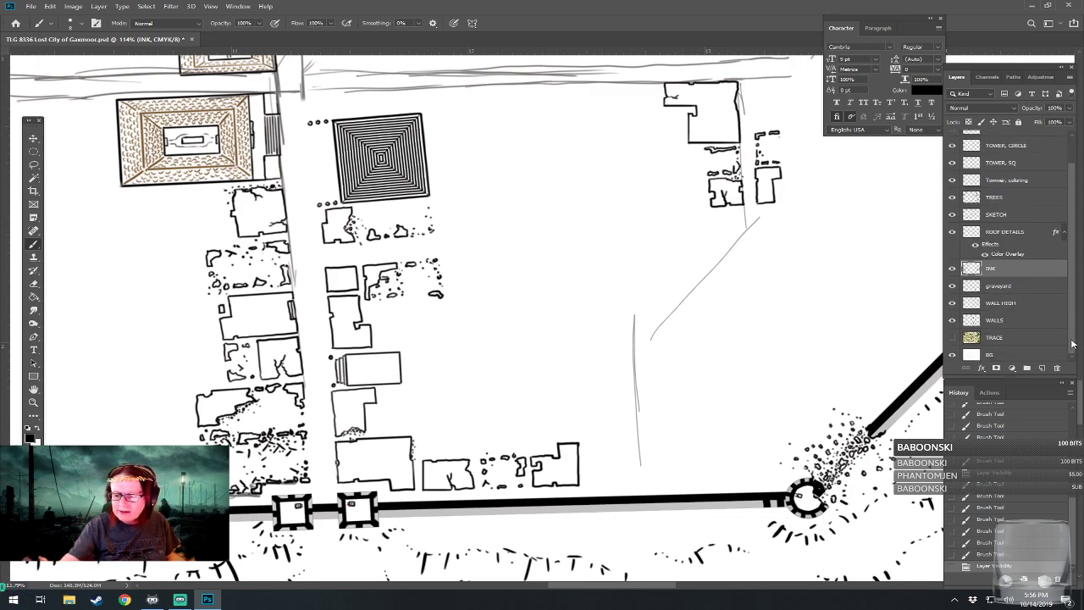
click(952, 336)
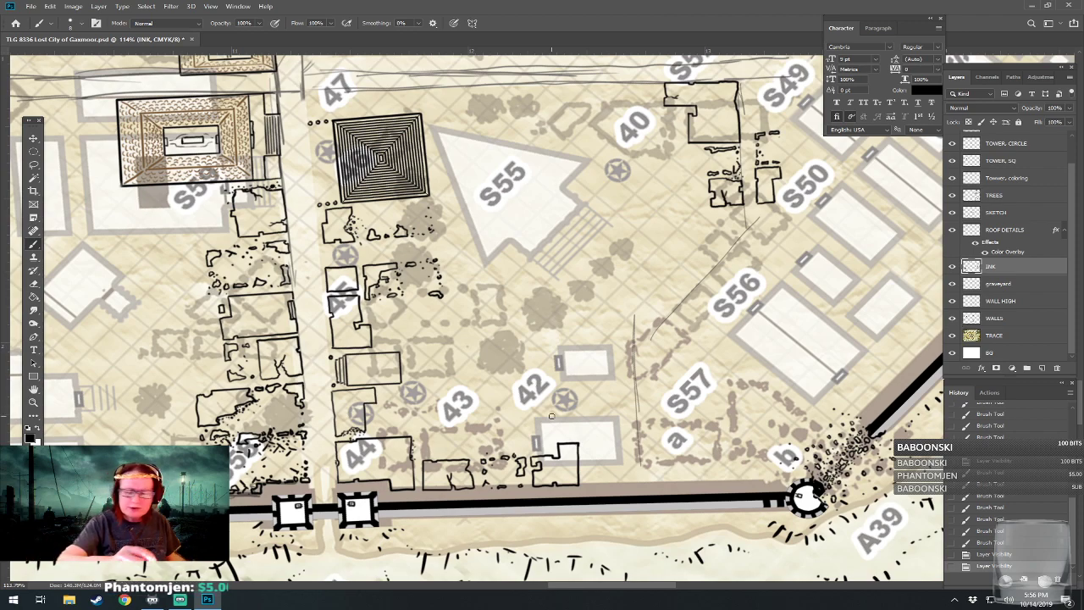
drag(562, 398, 565, 401)
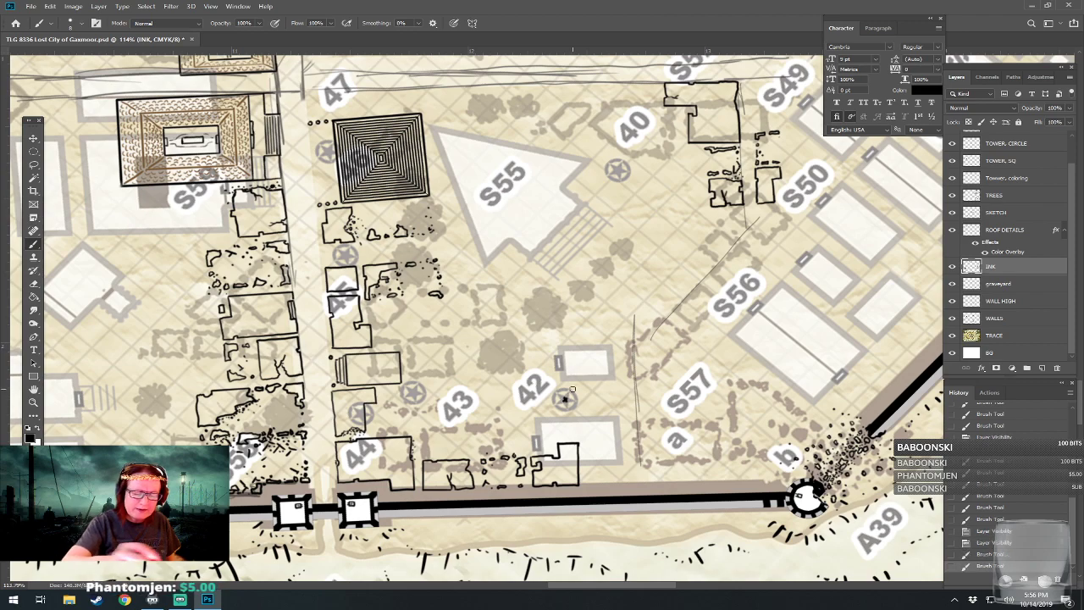
drag(413, 390, 378, 415)
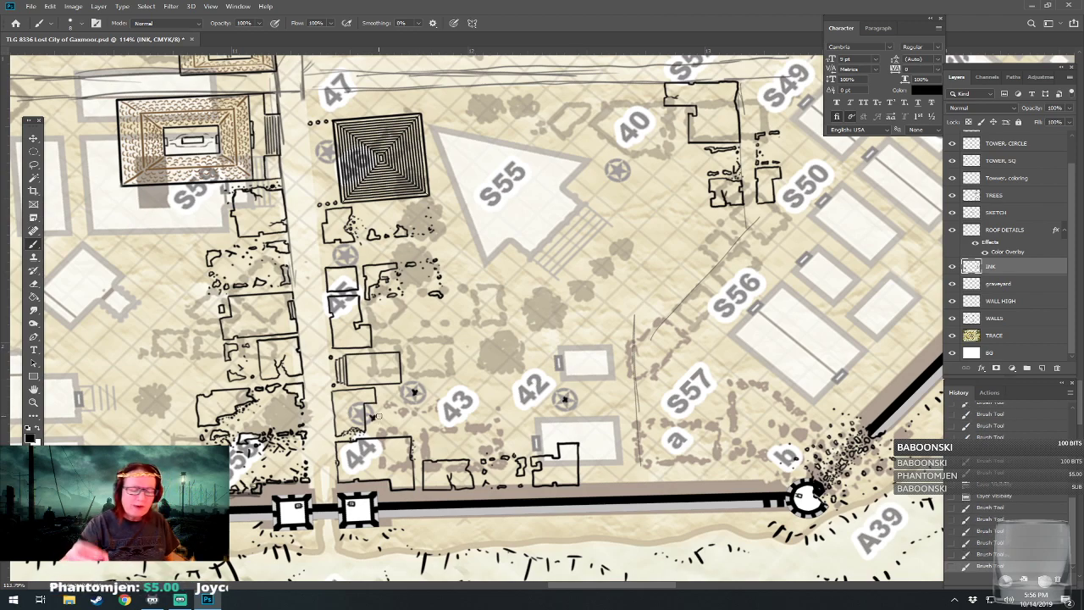
drag(343, 254, 347, 257)
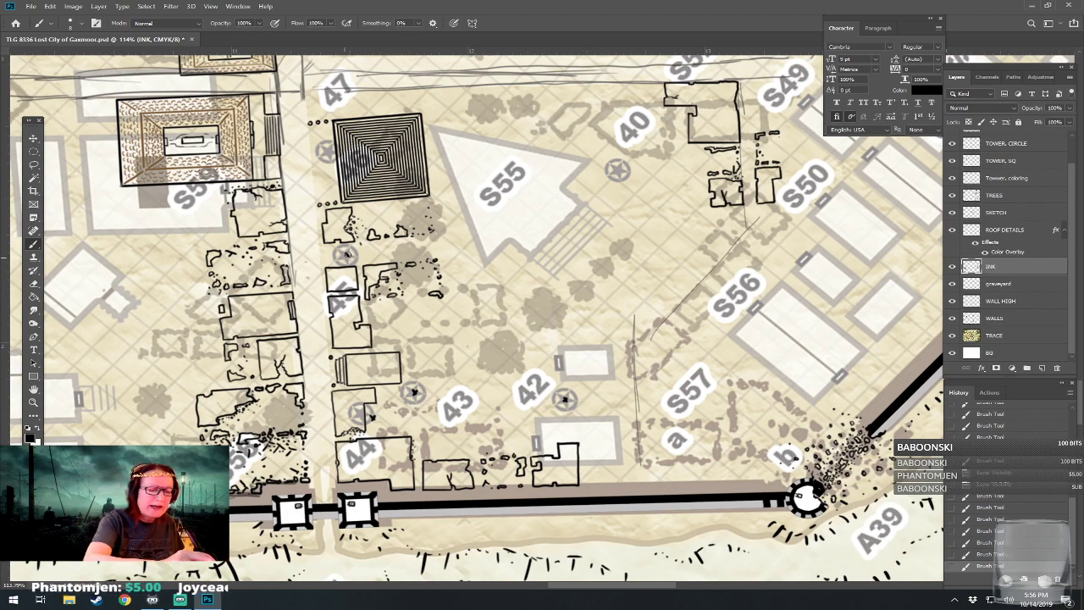
drag(324, 150, 327, 150)
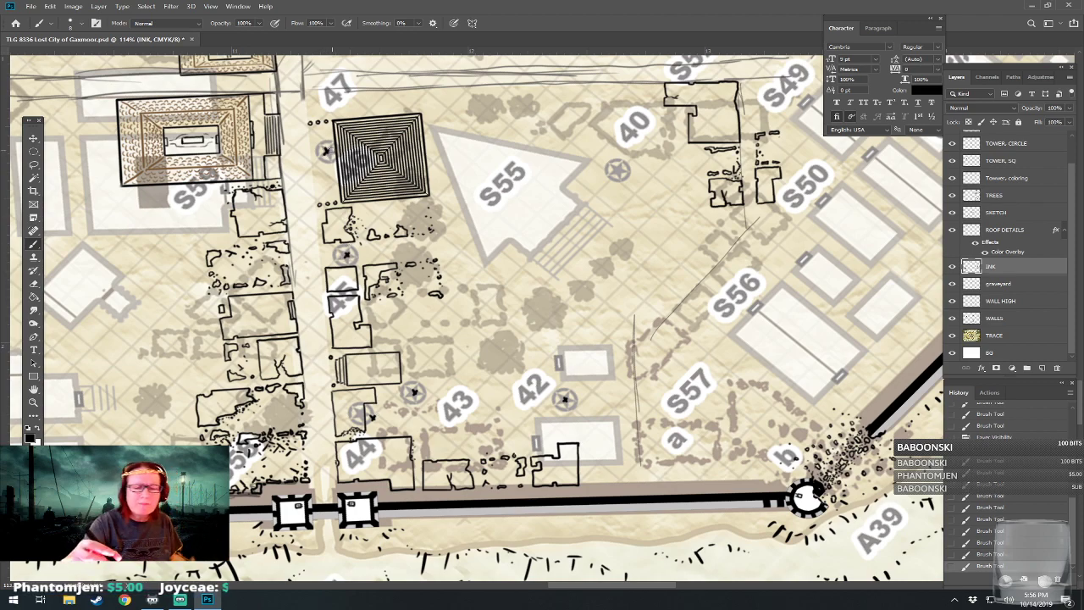
drag(617, 173, 620, 169)
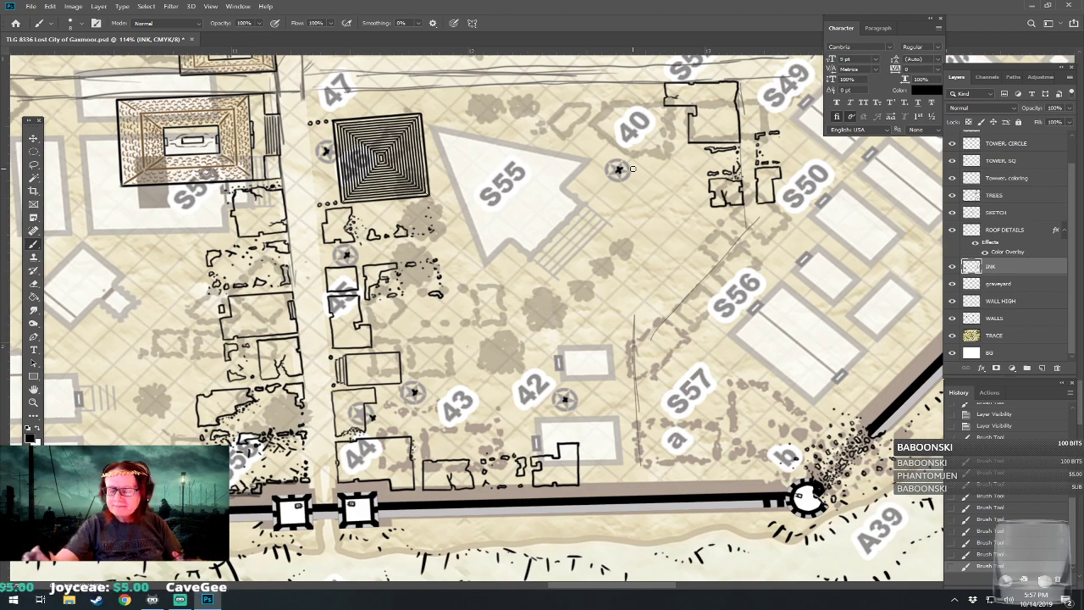
Hide the TRACE layer and ink a small column of rubble beside the easternmost L-shaped building along the south wall.
click(952, 336)
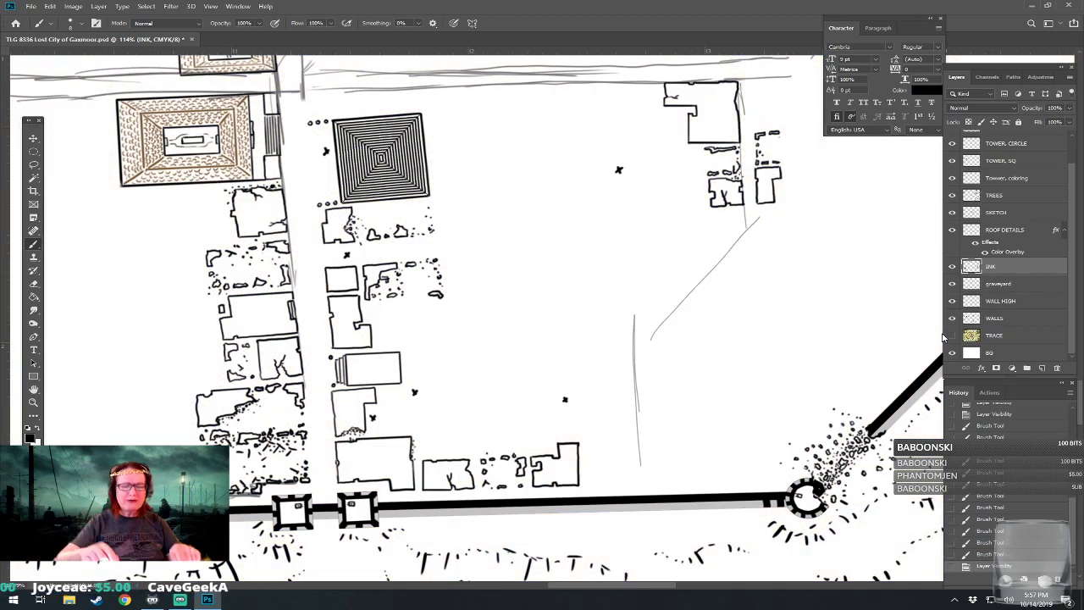
scroll(565, 457, up, 3)
drag(565, 458, 528, 421)
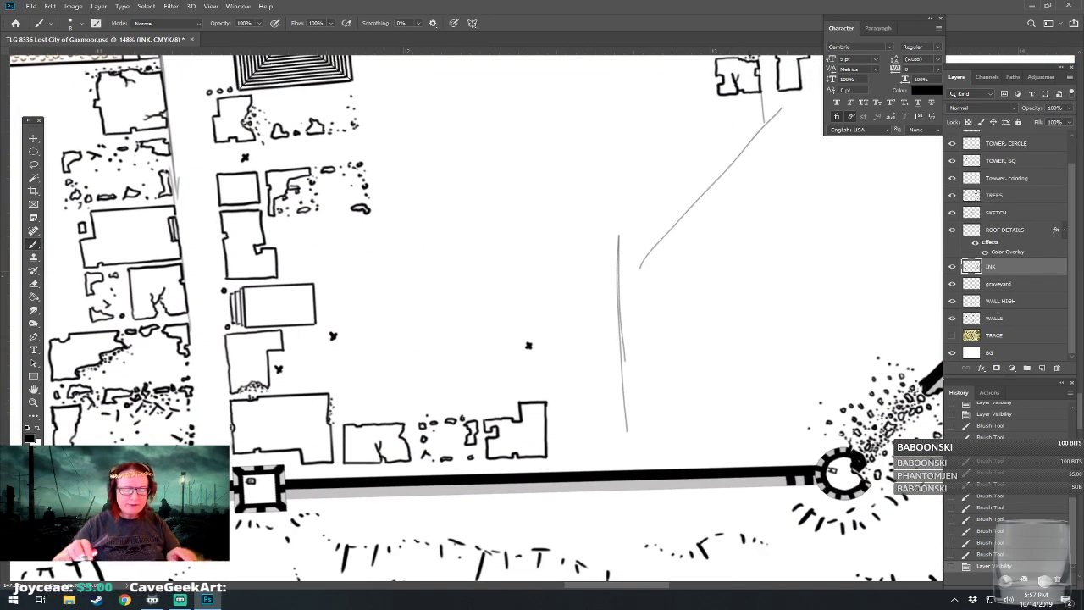
scroll(528, 345, up, 3)
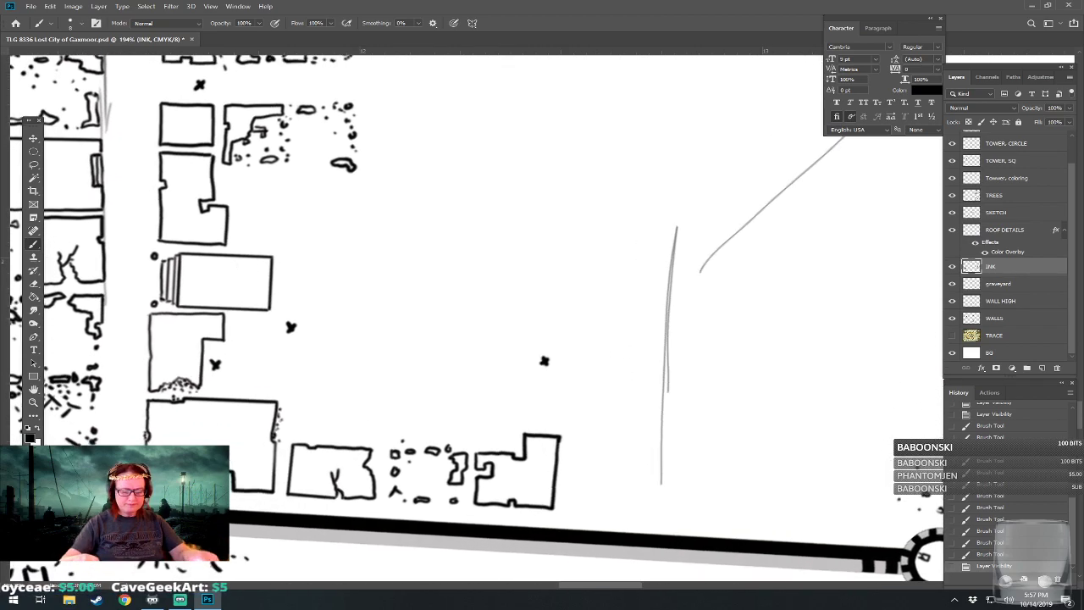
drag(664, 389, 664, 380)
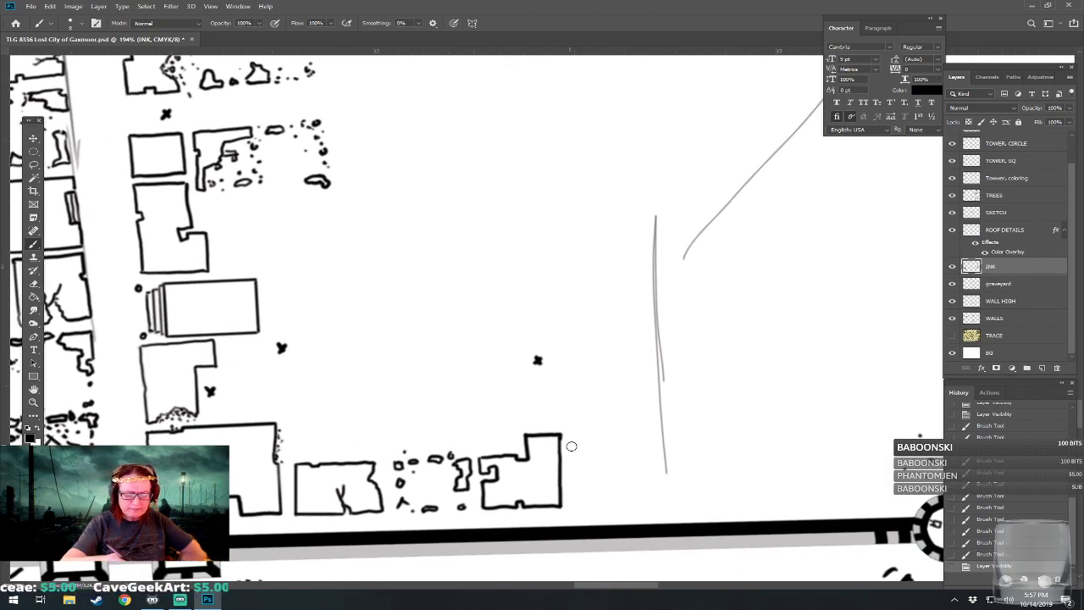
mouse_move(576, 438)
mouse_down()
mouse_move(581, 498)
mouse_move(571, 502)
mouse_move(606, 506)
mouse_move(595, 503)
mouse_up()
Ink a building with a jagged, collapsed west side against the sketched road line, adding debris fragments beside the break.
mouse_move(616, 434)
mouse_down()
mouse_move(607, 458)
mouse_move(637, 472)
mouse_move(624, 500)
mouse_move(654, 502)
mouse_up()
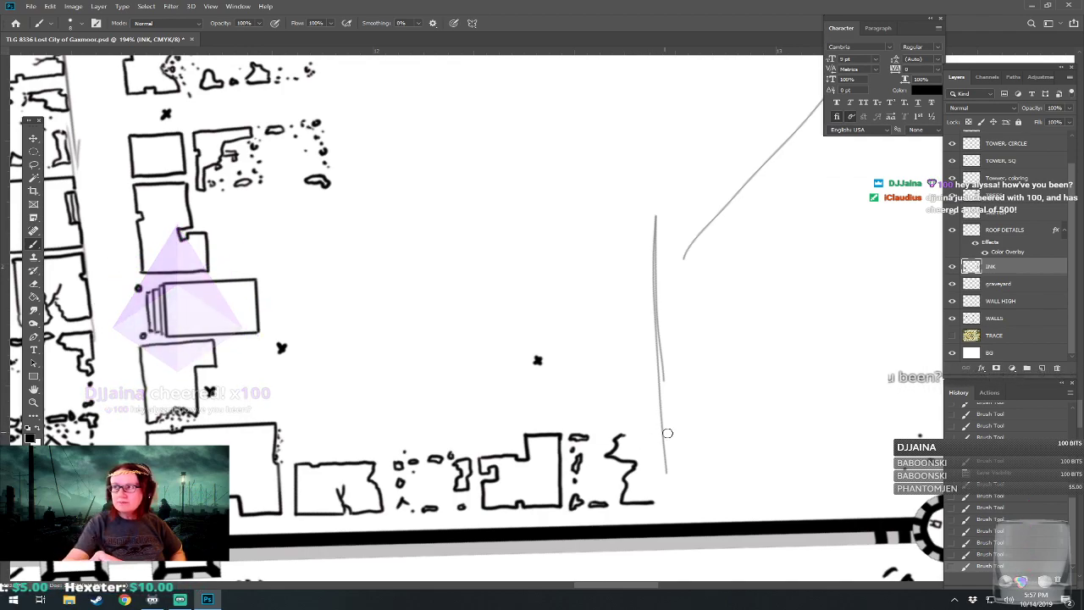
mouse_move(626, 432)
mouse_down()
mouse_move(666, 430)
mouse_move(666, 499)
mouse_move(647, 503)
mouse_up()
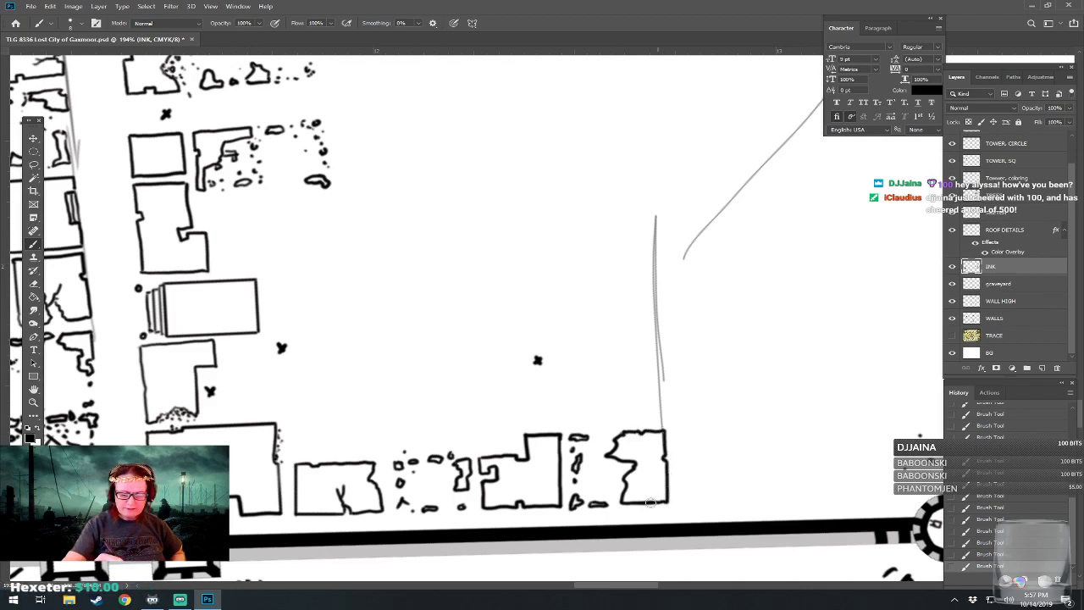
mouse_move(632, 466)
mouse_down()
mouse_move(616, 471)
mouse_move(630, 471)
mouse_move(622, 480)
mouse_move(622, 449)
mouse_up()
mouse_move(625, 489)
mouse_down()
mouse_move(612, 492)
mouse_move(632, 489)
mouse_move(591, 469)
mouse_move(601, 473)
mouse_move(593, 495)
mouse_up()
drag(603, 469, 602, 464)
Ink a rectangular building with a cracked south wall and notched sides just north of the jagged building.
scroll(601, 463, down, 6)
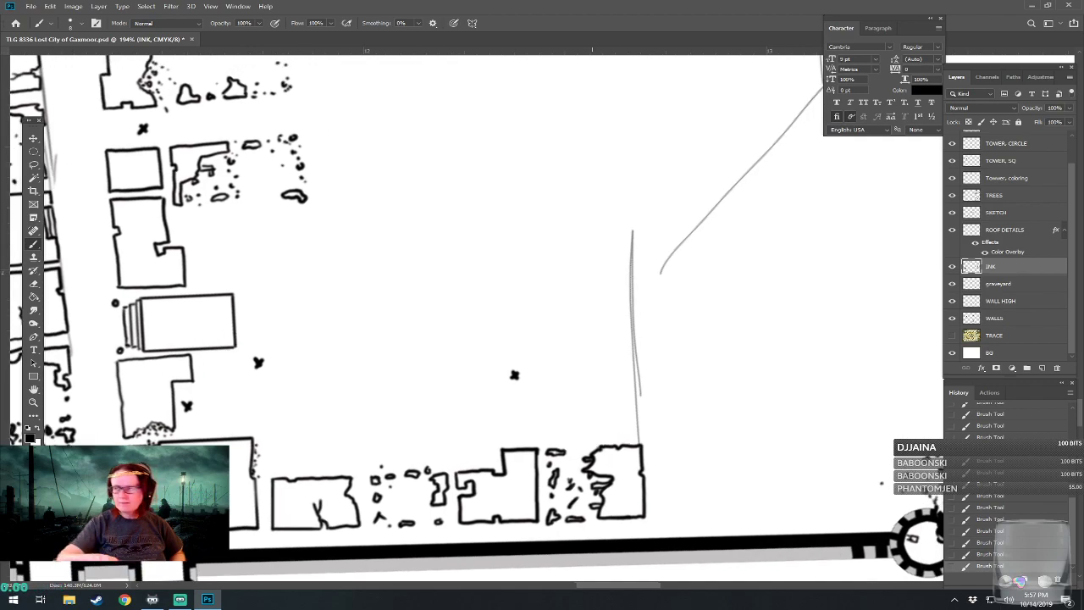
scroll(601, 463, up, 2)
scroll(602, 463, up, 2)
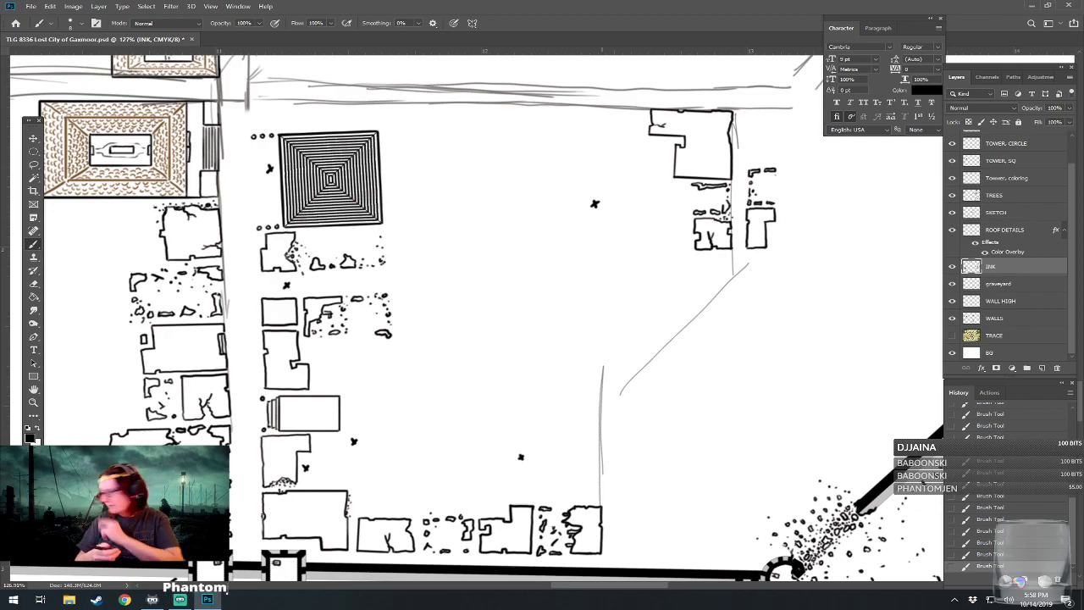
drag(581, 452, 612, 388)
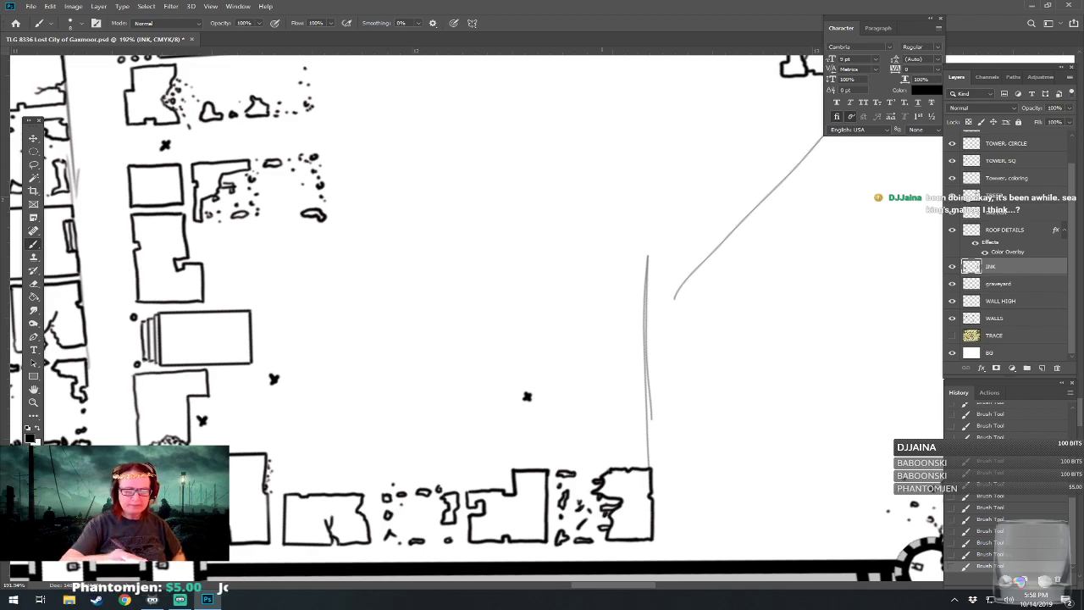
mouse_move(554, 451)
mouse_down()
mouse_move(594, 451)
mouse_move(601, 428)
mouse_move(604, 451)
mouse_move(649, 450)
mouse_up()
shift+click(629, 449)
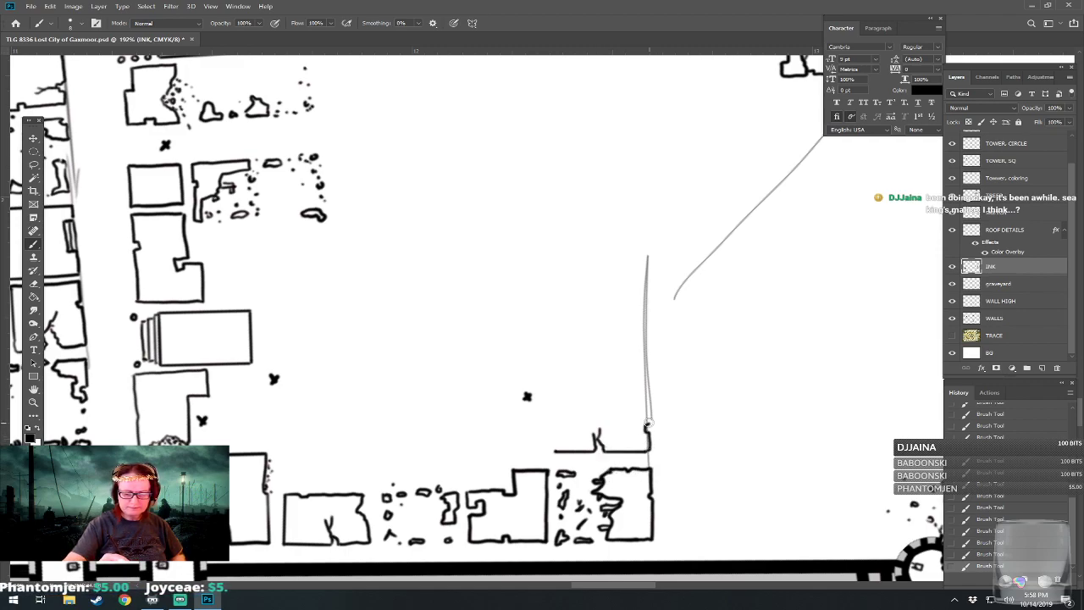
shift+click(646, 391)
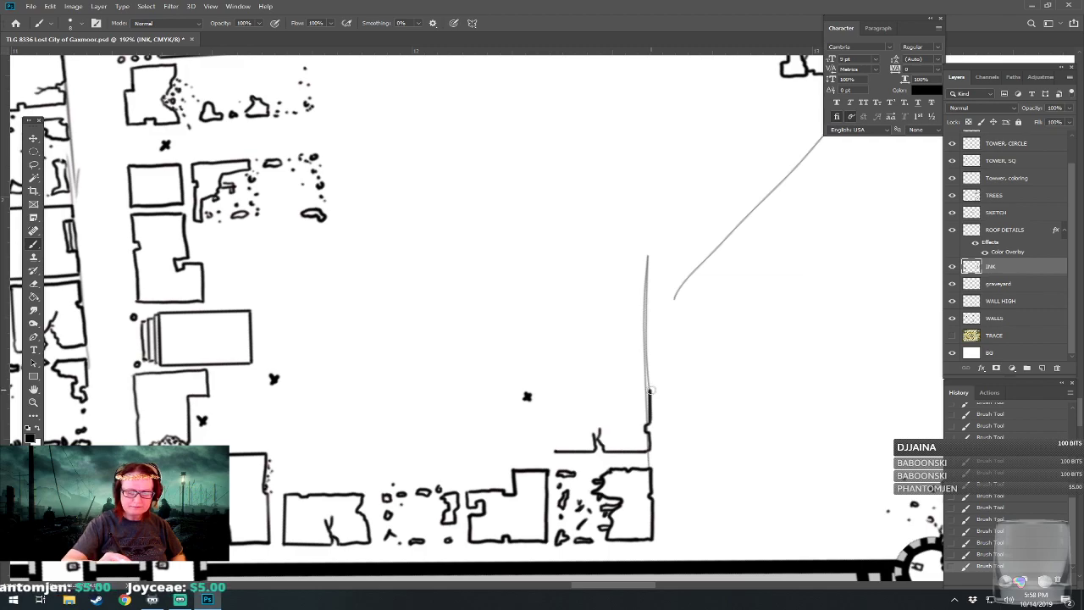
shift+click(586, 390)
drag(557, 394, 550, 444)
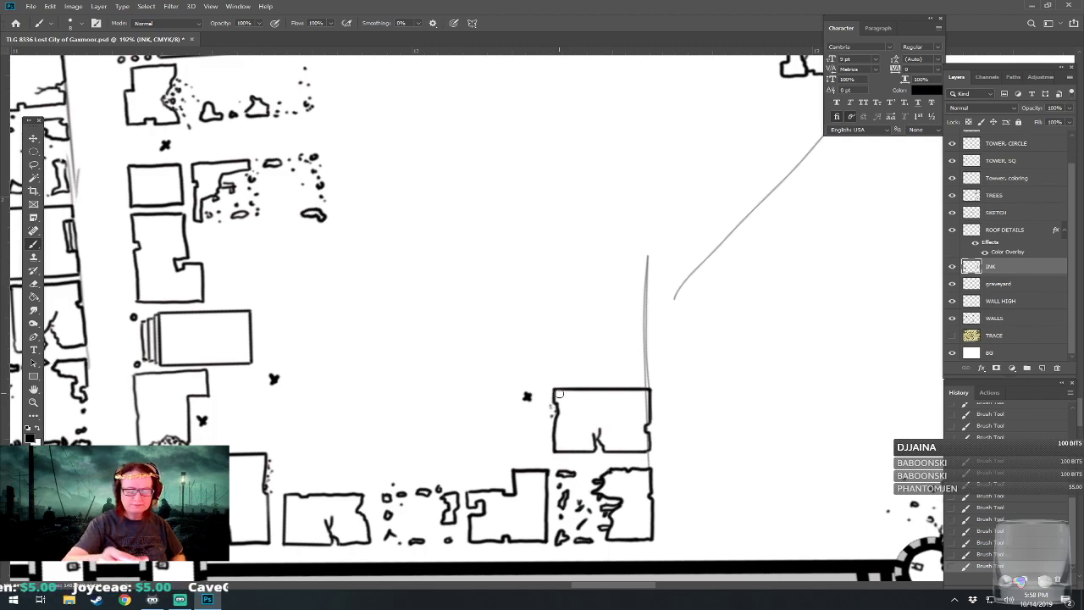
Ink an L-shaped ruin north of the cracked rectangular building and fill its missing eastern part with rubble dots and fragments.
mouse_move(555, 331)
mouse_down()
mouse_move(554, 381)
mouse_move(595, 379)
mouse_move(591, 354)
mouse_move(605, 352)
mouse_move(604, 330)
mouse_move(557, 331)
mouse_move(605, 327)
mouse_move(574, 417)
mouse_up()
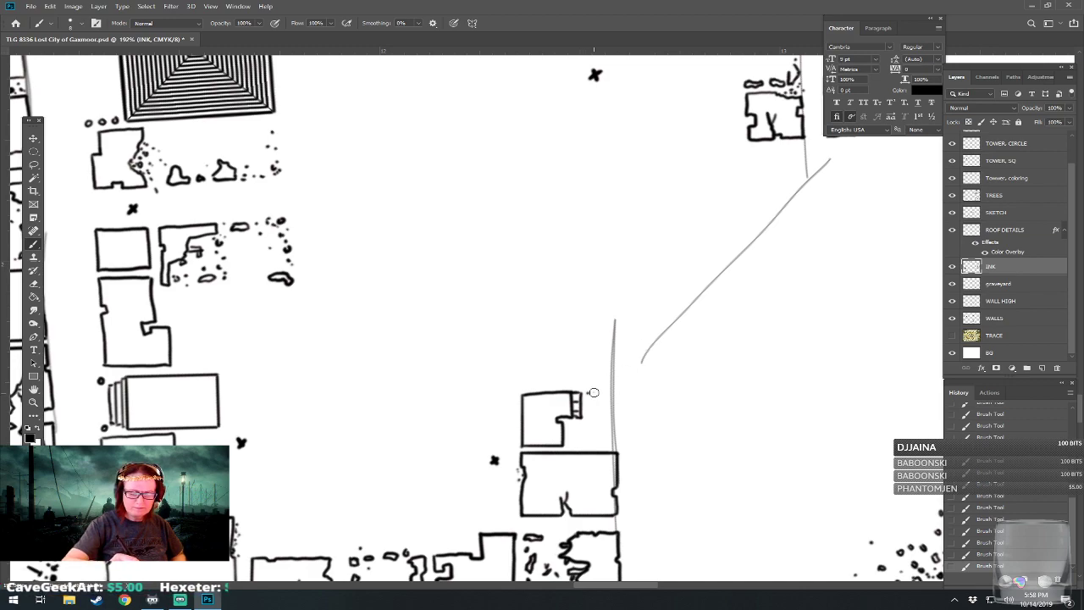
drag(609, 393, 613, 430)
click(592, 437)
click(571, 429)
click(582, 435)
drag(570, 440, 577, 433)
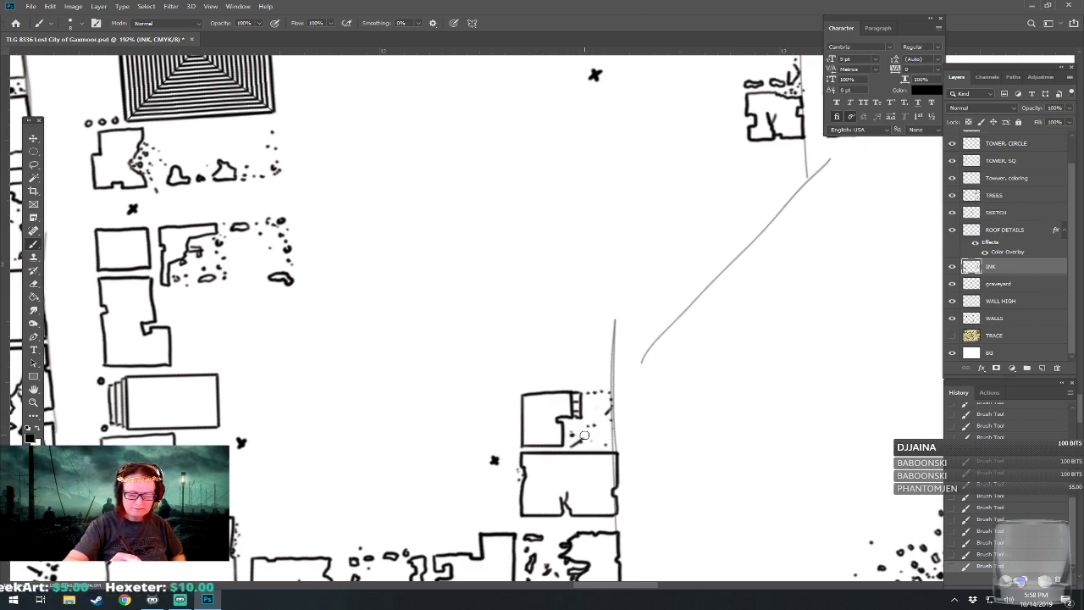
click(614, 447)
click(613, 438)
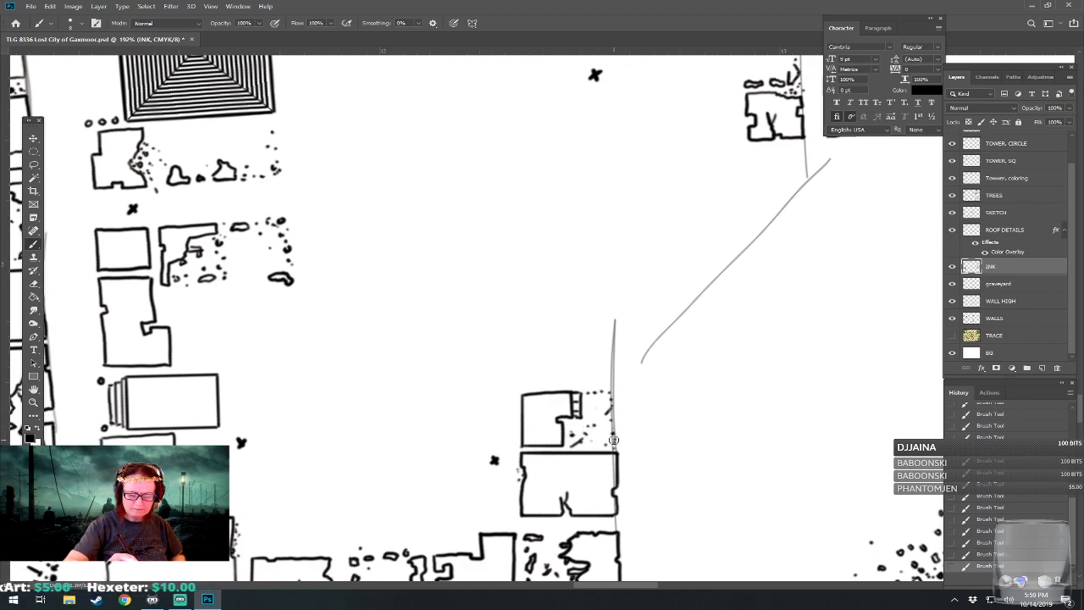
click(608, 443)
Ink a third building north of the L-shaped ruin, with a broken east side and rubble reaching the road line.
drag(608, 451, 605, 525)
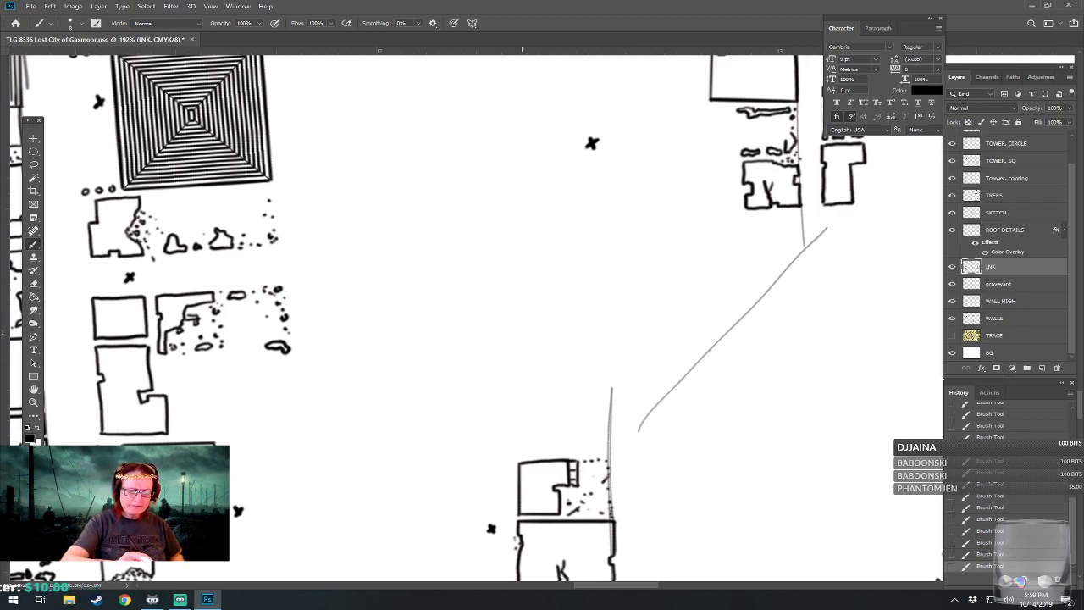
mouse_move(524, 449)
mouse_down()
mouse_move(589, 447)
mouse_move(591, 437)
mouse_move(569, 436)
mouse_move(581, 392)
mouse_move(522, 391)
mouse_up()
drag(522, 449, 522, 392)
mouse_move(581, 410)
mouse_down()
mouse_move(596, 415)
mouse_move(588, 422)
mouse_move(596, 415)
mouse_move(583, 396)
mouse_move(599, 393)
mouse_up()
drag(603, 430, 610, 440)
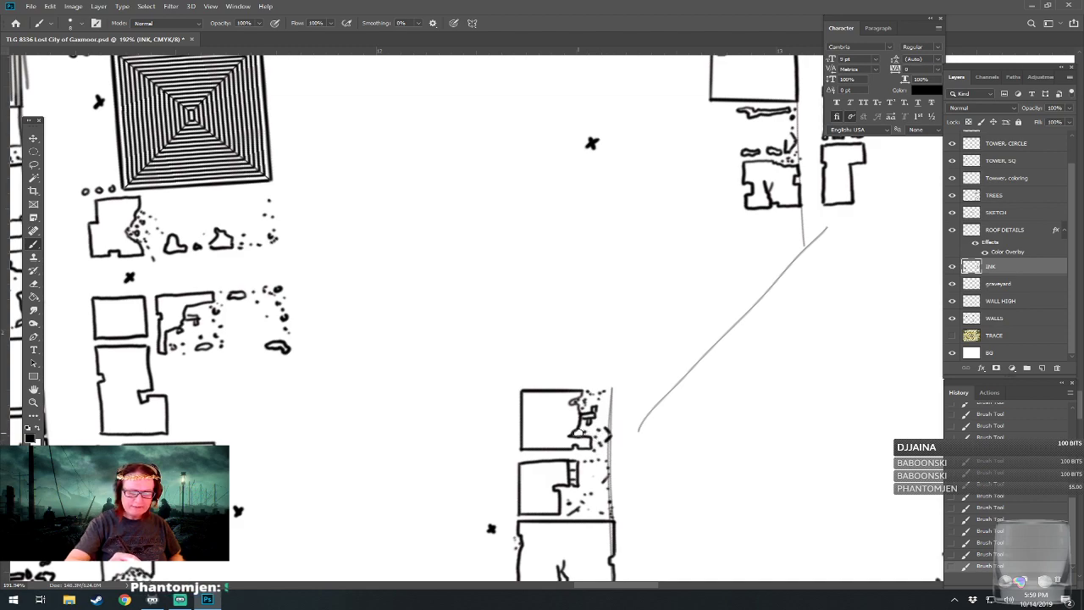
drag(575, 433, 583, 426)
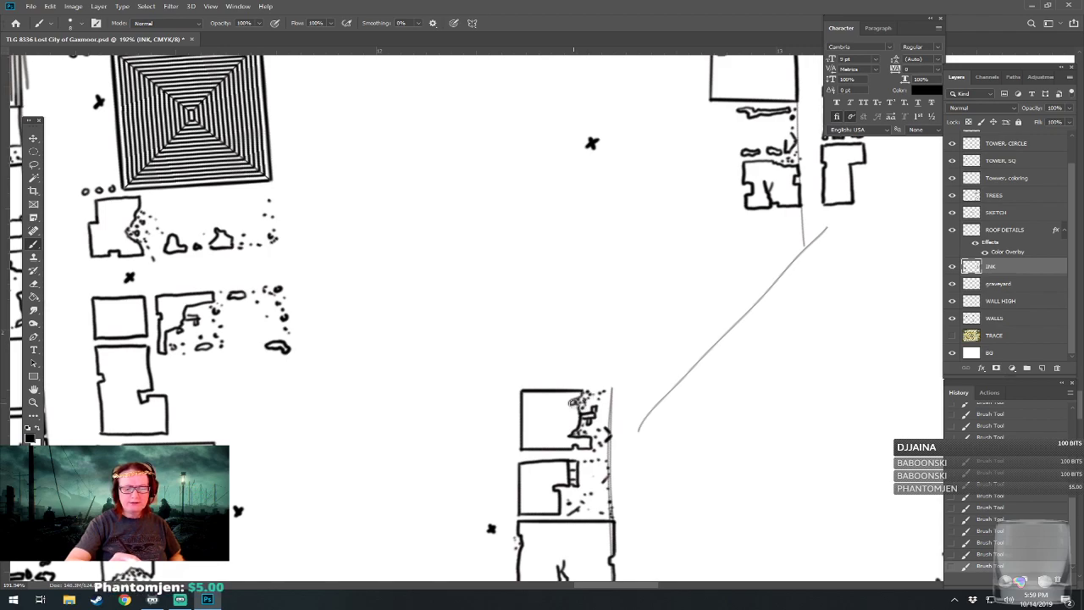
Erase the stray rubble dots beyond the road line near the northernmost ruin of the new column.
mouse_move(576, 400)
mouse_down()
mouse_move(591, 391)
mouse_move(551, 207)
mouse_move(573, 292)
mouse_move(721, 269)
mouse_move(554, 332)
mouse_move(653, 244)
mouse_move(686, 248)
mouse_up()
scroll(478, 318, down, 3)
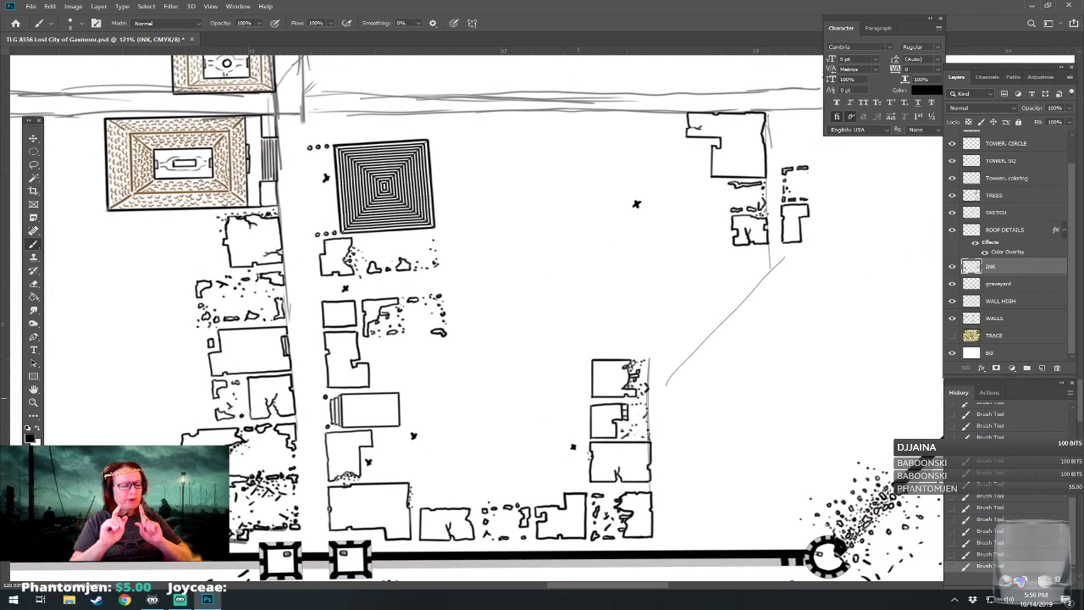
drag(478, 318, 391, 349)
scroll(570, 364, up, 2)
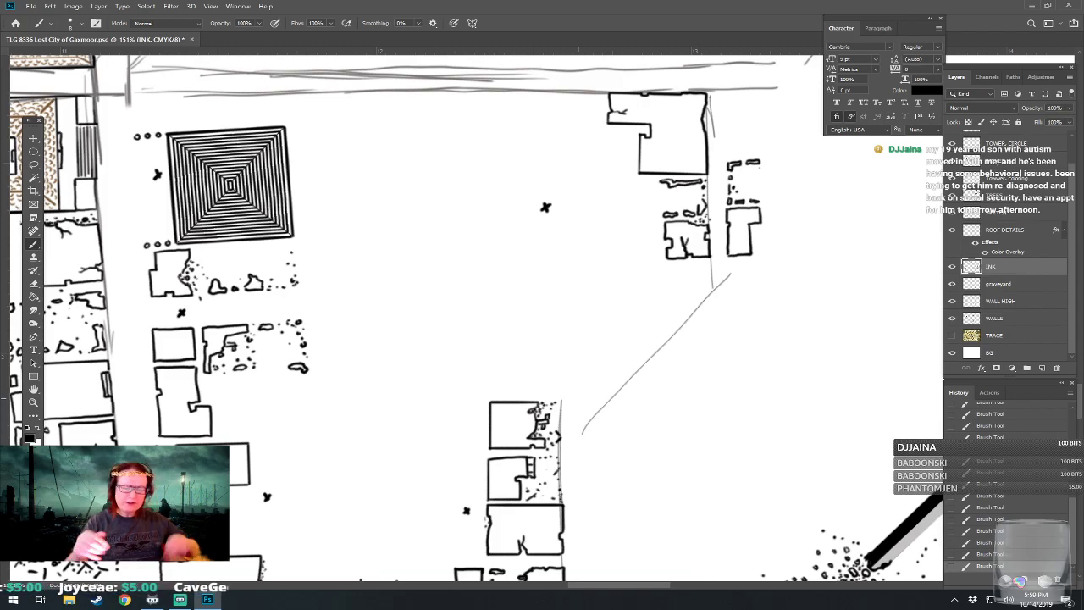
scroll(584, 356, down, 3)
scroll(595, 406, up, 5)
drag(640, 200, 673, 221)
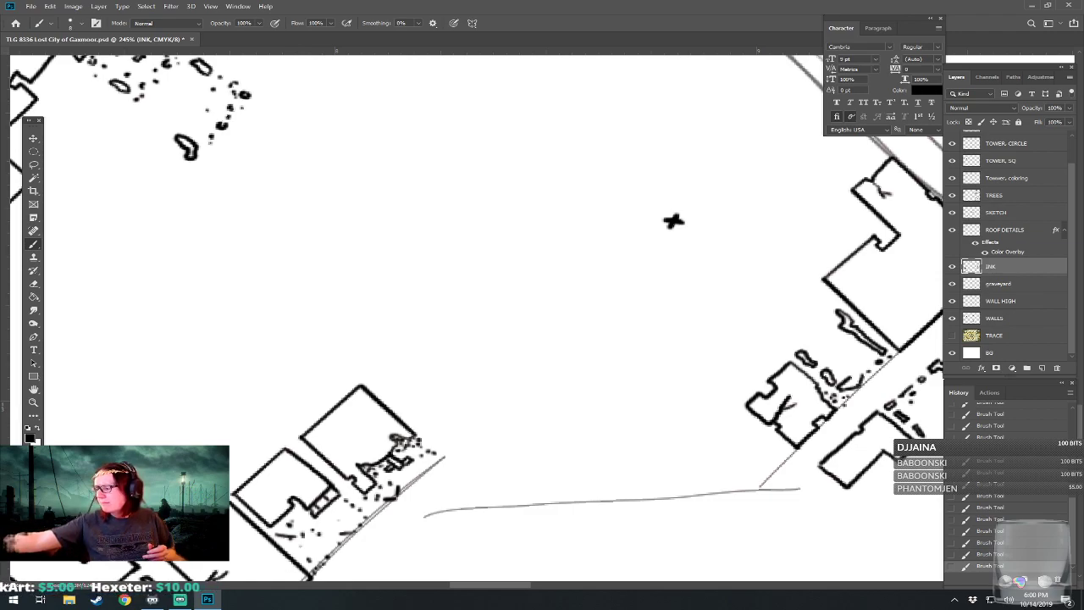
scroll(476, 318, down, 1)
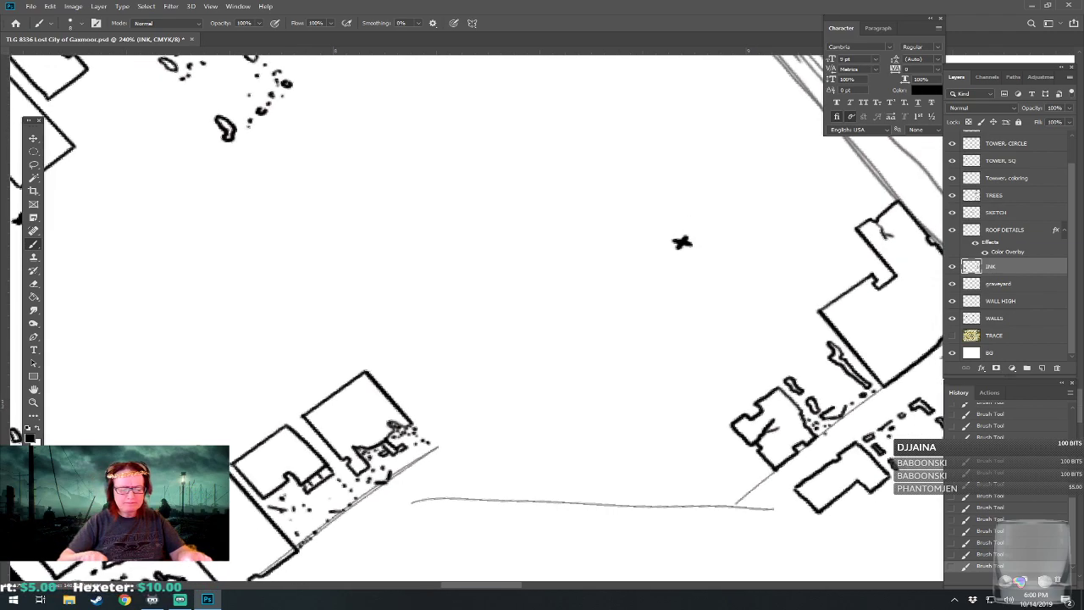
scroll(618, 552, up, 1)
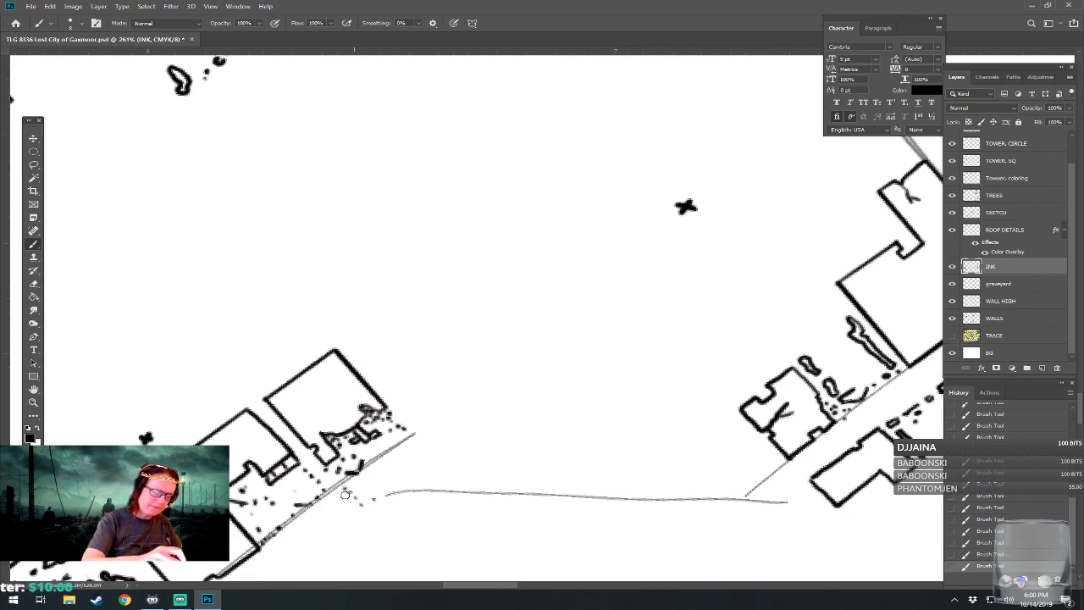
key(e)
drag(369, 499, 373, 507)
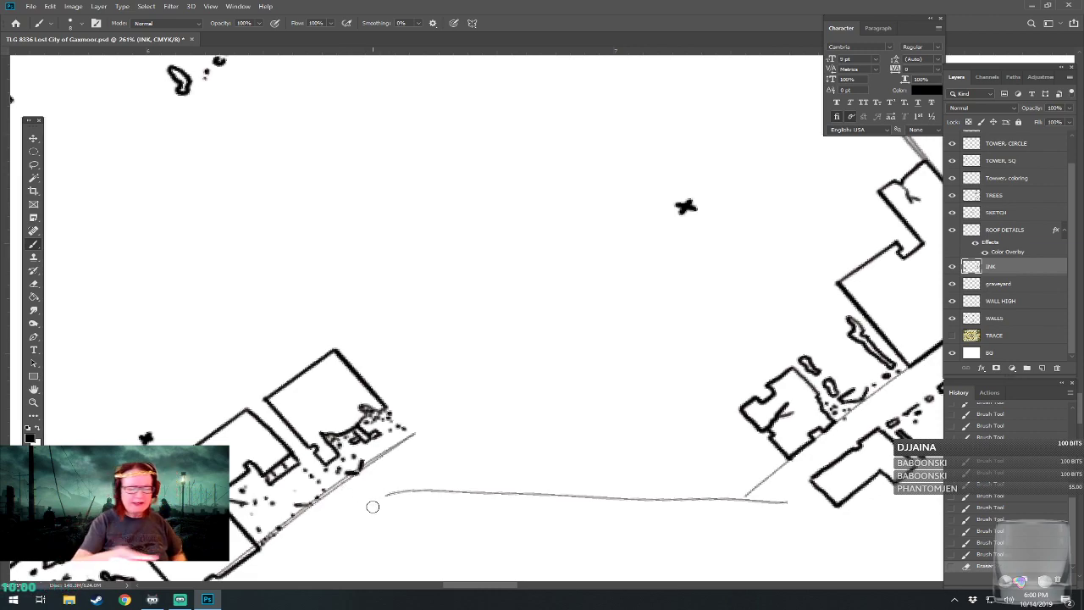
Ink the first building along the diagonal road line, with an uneven back wall and a cracked front wall.
key(b)
mouse_move(421, 432)
mouse_down()
mouse_move(454, 431)
mouse_move(451, 403)
mouse_move(461, 417)
mouse_move(467, 403)
mouse_move(468, 433)
mouse_move(497, 433)
mouse_move(500, 347)
mouse_move(433, 352)
mouse_up()
mouse_move(423, 425)
mouse_down()
mouse_move(424, 360)
mouse_move(436, 346)
mouse_move(467, 343)
mouse_move(460, 357)
mouse_up()
mouse_move(453, 413)
mouse_down()
mouse_move(457, 430)
mouse_move(450, 417)
mouse_move(464, 413)
mouse_move(458, 428)
mouse_move(508, 432)
mouse_move(522, 445)
mouse_up()
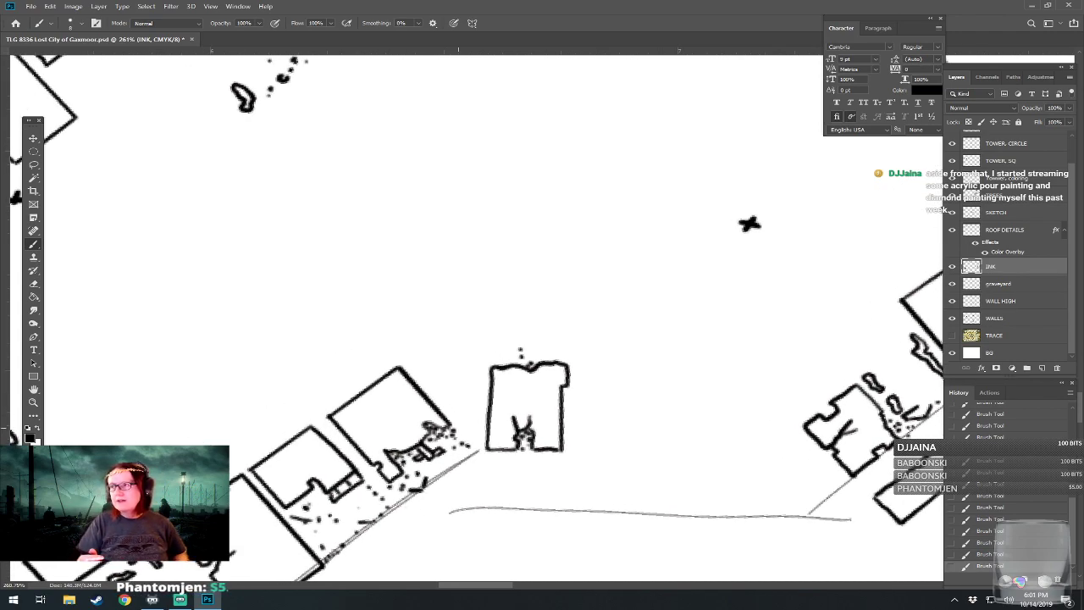
Ink a second, irregularly notched building beside the first, with a small square in the gap and a broken back corner.
drag(522, 446, 586, 454)
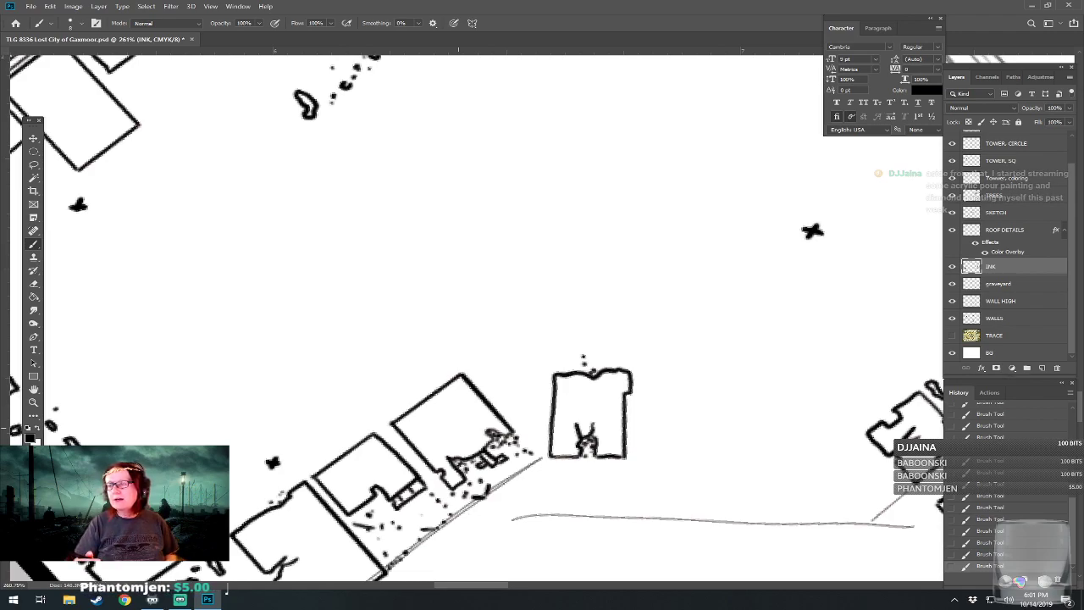
drag(585, 454, 540, 436)
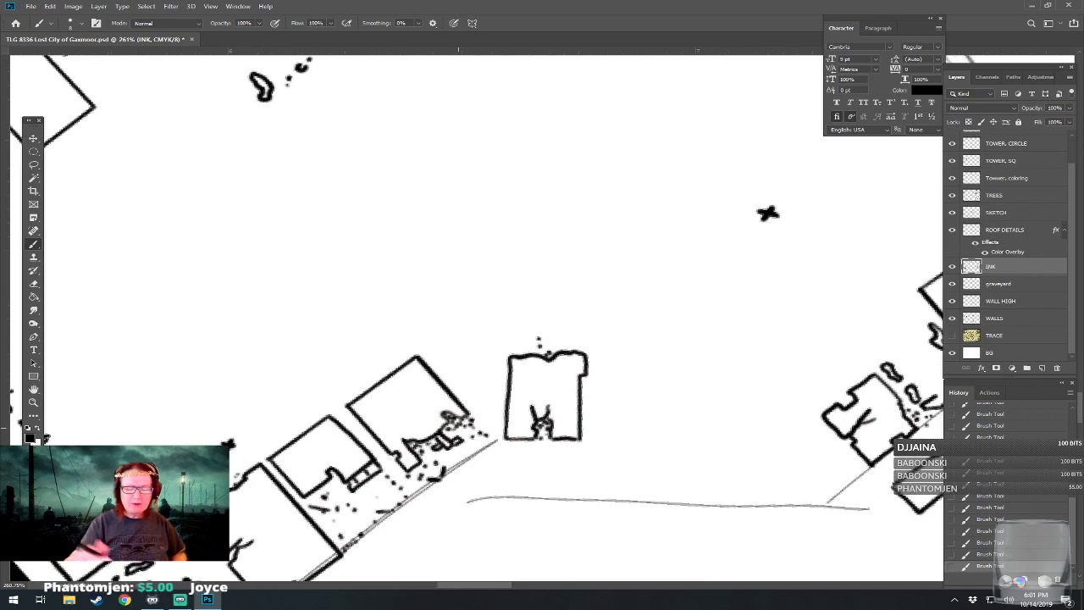
mouse_move(587, 383)
mouse_down()
mouse_move(595, 391)
mouse_move(595, 371)
mouse_move(605, 375)
mouse_move(590, 440)
mouse_move(639, 437)
mouse_move(634, 426)
mouse_move(663, 441)
mouse_up()
mouse_move(646, 391)
mouse_down()
mouse_move(663, 396)
mouse_move(657, 442)
mouse_up()
drag(598, 354, 638, 368)
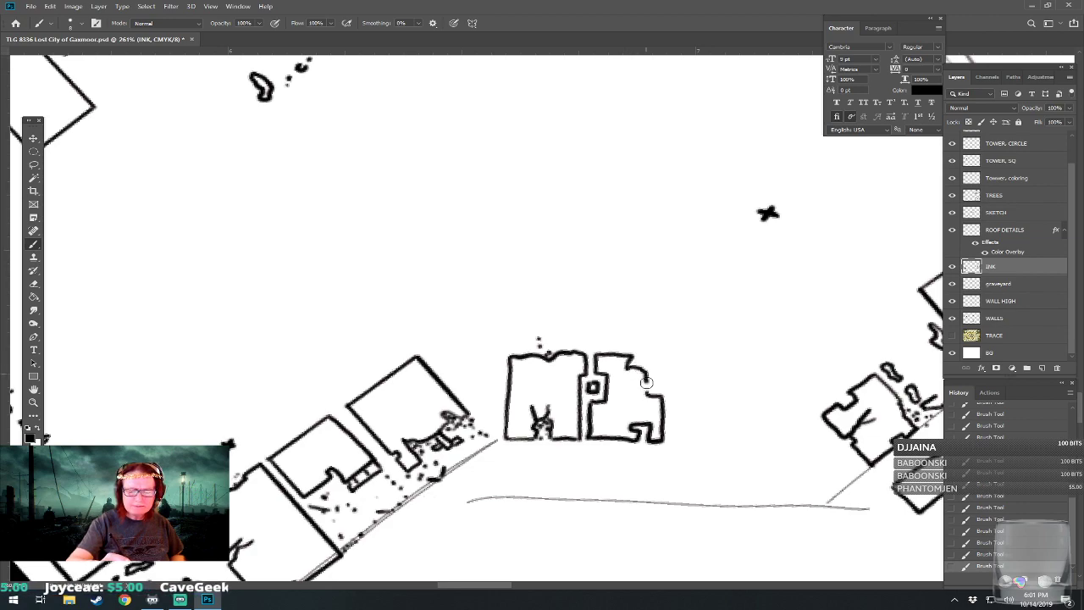
Scatter rubble dots around the broken back corner of the second building on the diagonal road.
click(640, 344)
click(645, 351)
click(649, 361)
click(653, 373)
click(646, 366)
click(633, 361)
click(650, 366)
click(653, 374)
click(654, 388)
click(659, 392)
click(641, 342)
click(637, 327)
Ink a collapsed plot beside the notched building using short wall remnants, rubble pieces and scattered dots.
drag(639, 324, 501, 317)
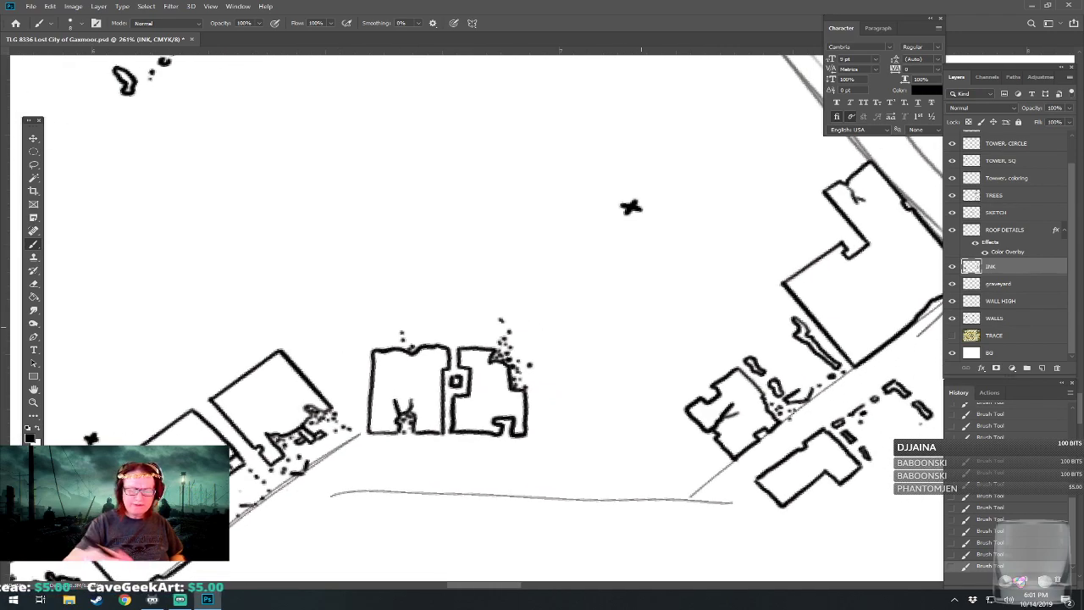
mouse_move(539, 405)
mouse_down()
mouse_move(548, 400)
mouse_move(538, 403)
mouse_move(539, 434)
mouse_move(557, 435)
mouse_up()
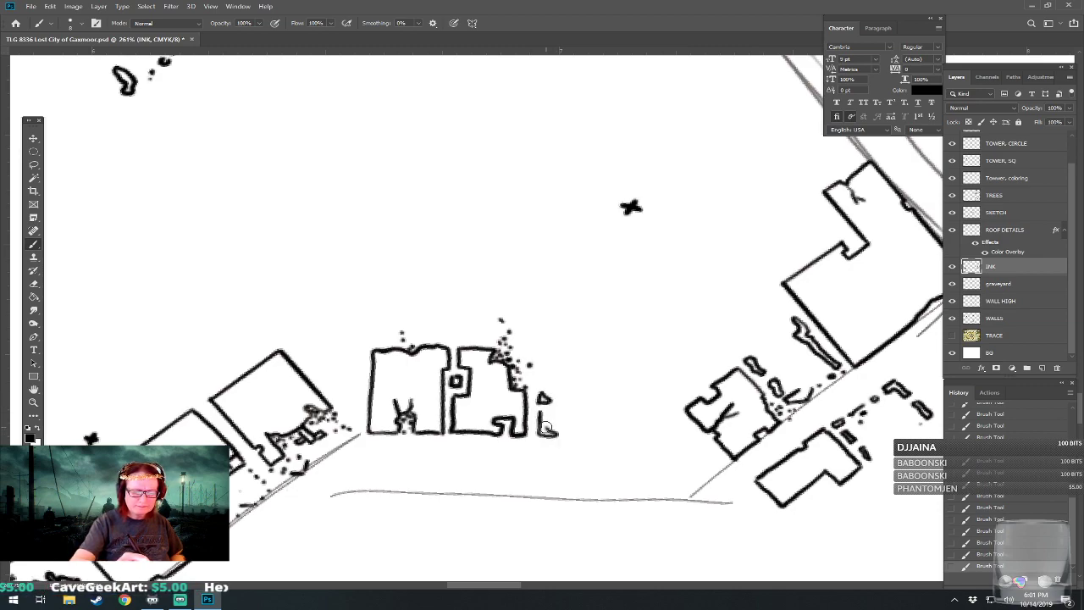
click(543, 362)
click(548, 343)
click(559, 348)
click(573, 363)
click(565, 382)
mouse_move(593, 429)
mouse_down()
mouse_move(606, 409)
mouse_move(600, 376)
mouse_up()
click(584, 347)
click(581, 340)
click(590, 337)
Ink another ruined plot of broken wall fragments and rubble, closing the gap to the existing notched building near the road bend.
drag(594, 333, 488, 331)
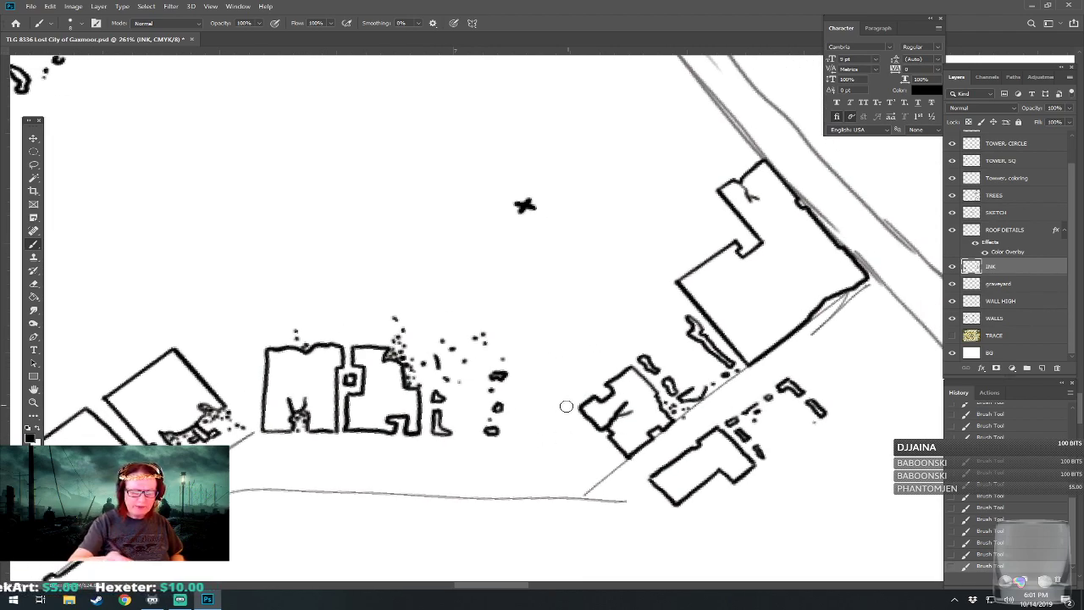
mouse_move(447, 419)
mouse_down()
mouse_move(662, 340)
mouse_move(612, 357)
mouse_move(702, 370)
mouse_move(523, 426)
mouse_move(522, 447)
mouse_up()
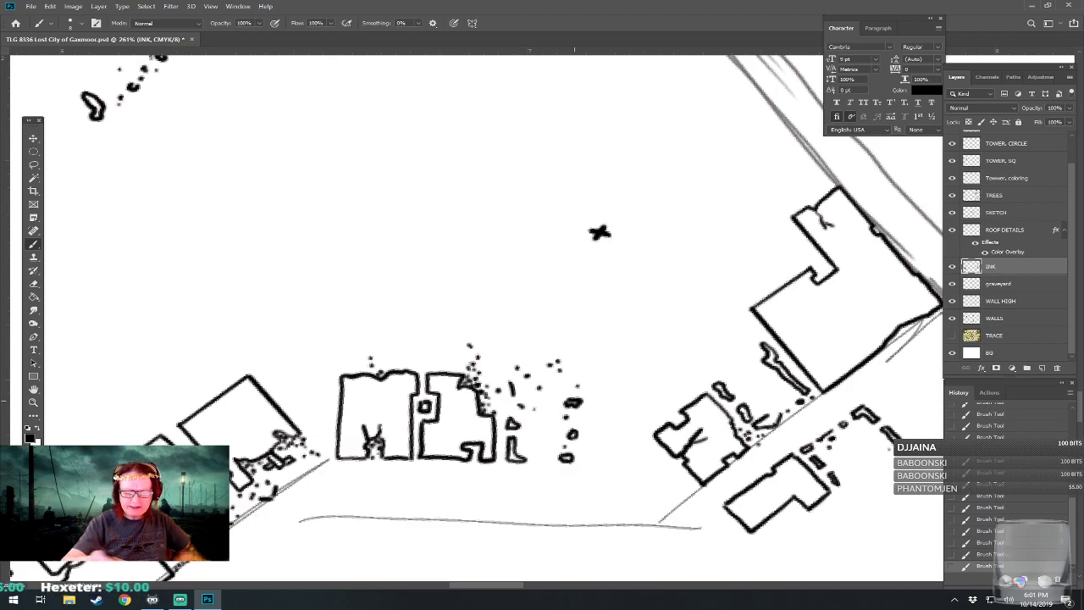
mouse_move(590, 415)
mouse_down()
mouse_move(592, 460)
mouse_move(641, 460)
mouse_move(642, 391)
mouse_move(656, 387)
mouse_move(615, 366)
mouse_move(638, 360)
mouse_move(625, 357)
mouse_move(599, 377)
mouse_move(594, 399)
mouse_move(619, 390)
mouse_move(606, 363)
mouse_move(641, 378)
mouse_move(647, 356)
mouse_move(662, 386)
mouse_up()
click(646, 421)
mouse_move(624, 424)
mouse_down()
mouse_move(625, 442)
mouse_move(638, 430)
mouse_up()
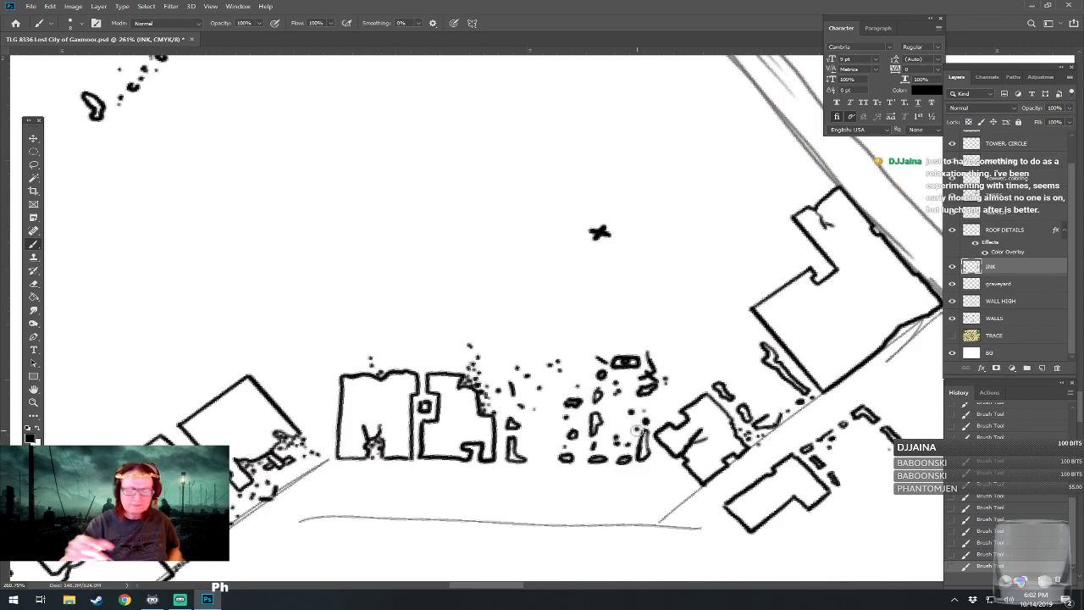
scroll(595, 491, down, 5)
scroll(559, 516, up, 5)
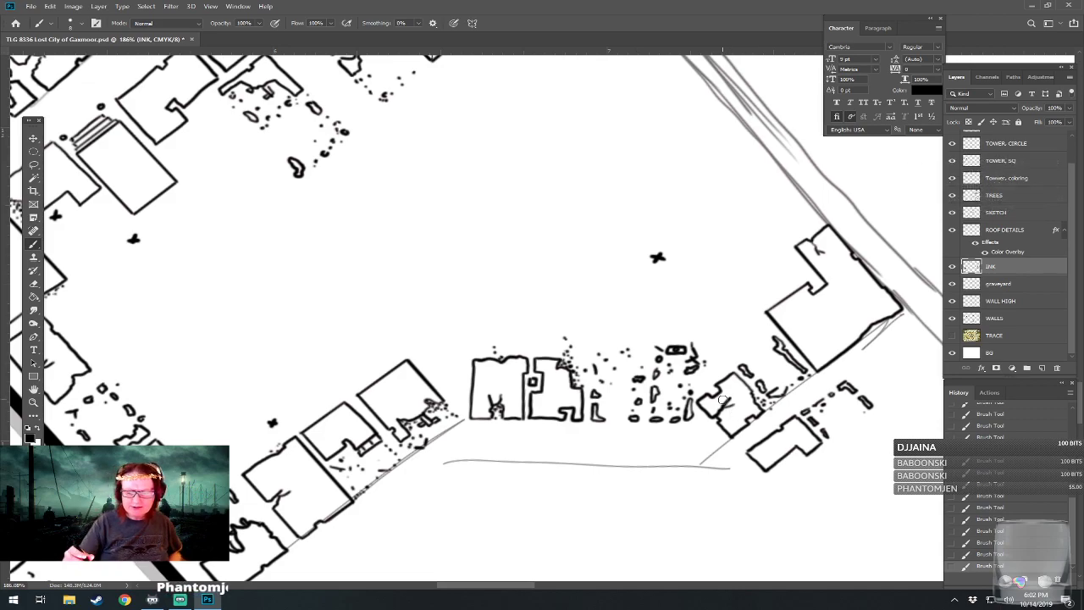
scroll(722, 399, up, 3)
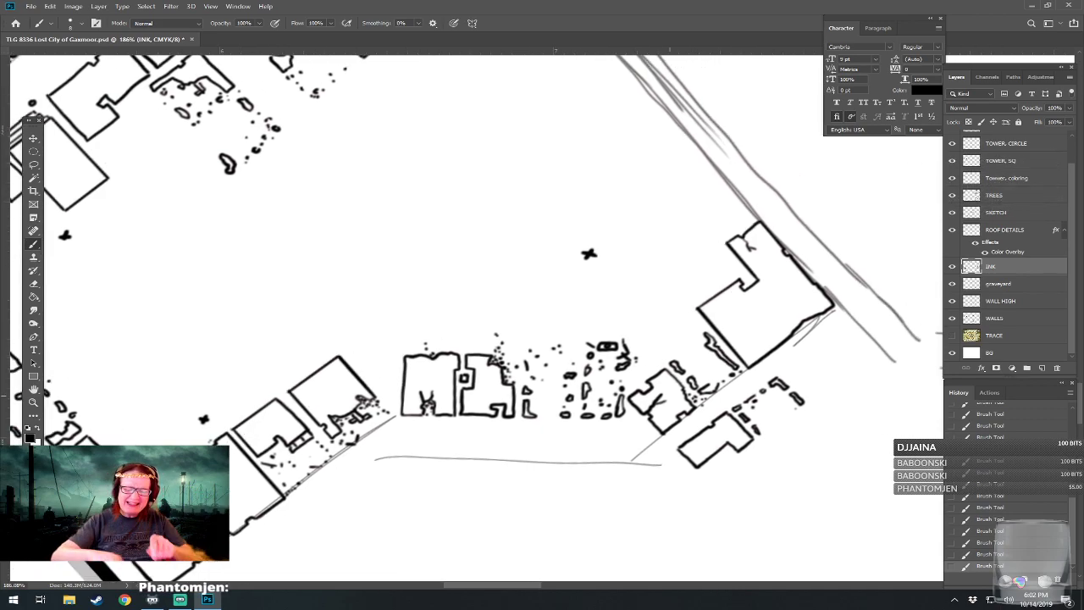
Erase the small cracked building on the inner side of the diagonal road near the road bend.
mouse_move(569, 376)
mouse_down()
mouse_move(572, 401)
mouse_move(537, 351)
mouse_move(533, 371)
mouse_move(548, 378)
mouse_move(573, 330)
mouse_move(565, 315)
mouse_up()
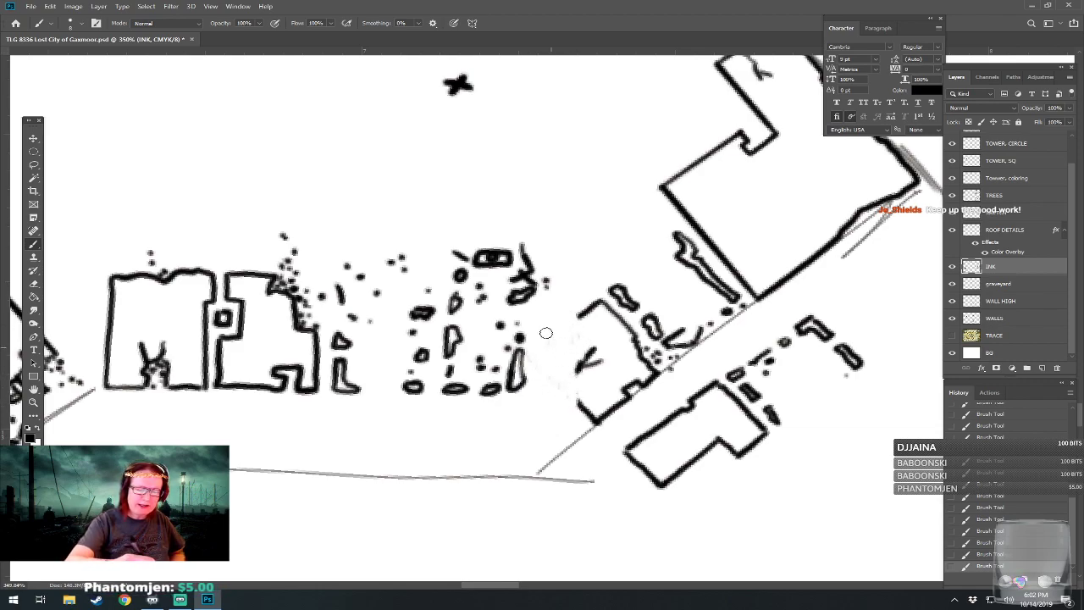
mouse_move(529, 358)
mouse_down()
mouse_move(598, 428)
mouse_move(627, 389)
mouse_up()
mouse_move(592, 300)
mouse_down()
mouse_move(632, 340)
mouse_move(595, 305)
mouse_move(575, 316)
mouse_move(590, 307)
mouse_move(583, 373)
mouse_move(587, 349)
mouse_move(601, 373)
mouse_move(595, 346)
mouse_up()
mouse_move(634, 385)
mouse_down()
mouse_move(635, 352)
mouse_move(657, 375)
mouse_move(627, 356)
mouse_move(641, 385)
mouse_move(585, 421)
mouse_move(609, 453)
mouse_up()
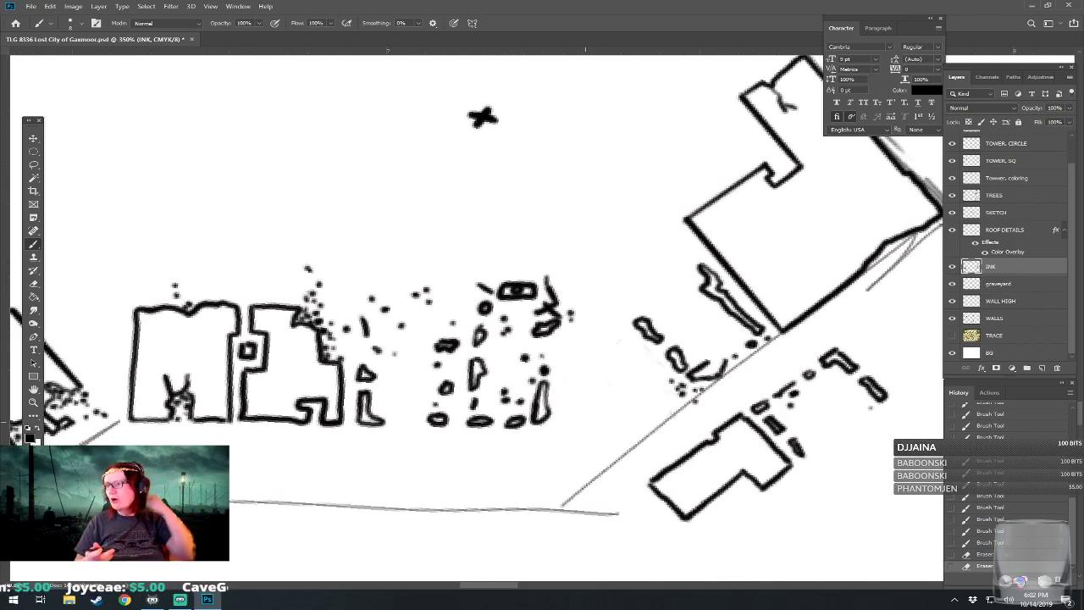
Examine the whole walled city layout, and return to the ruins at the road bend with the canvas turned upside down.
scroll(474, 313, down, 10)
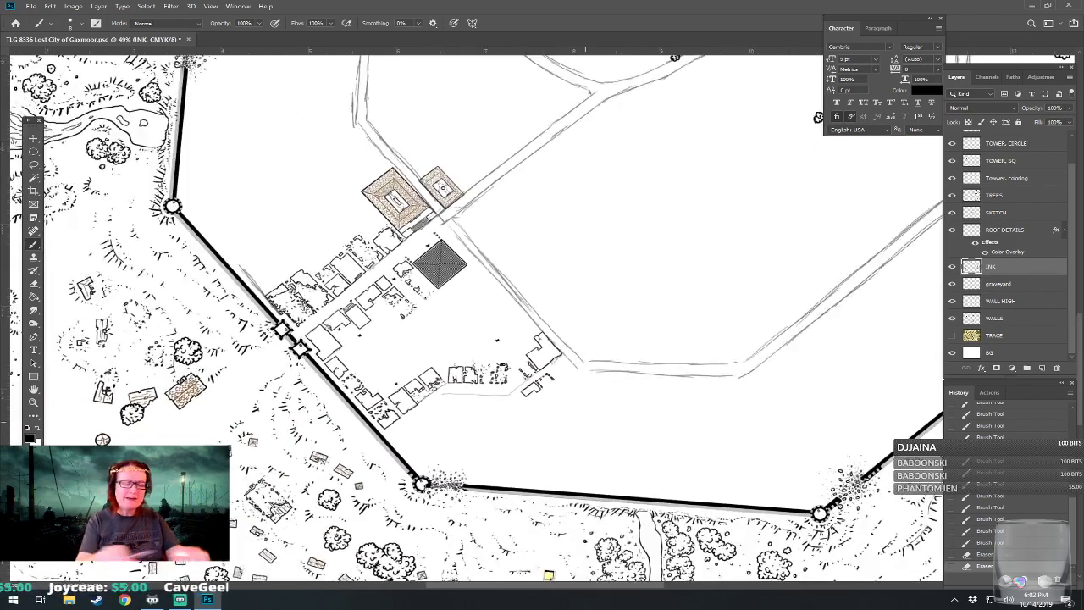
scroll(508, 314, down, 2)
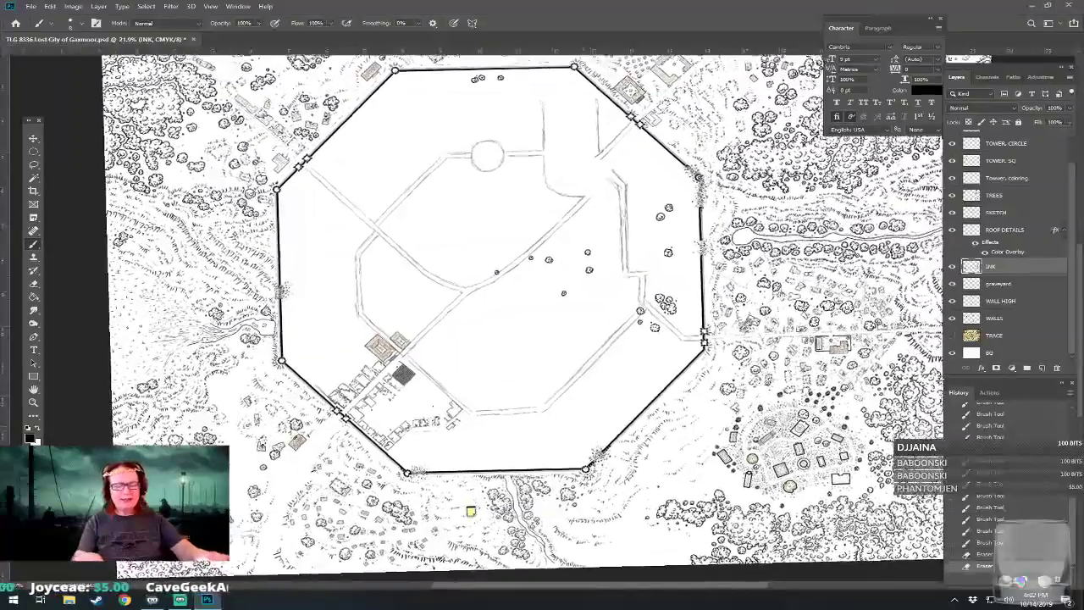
scroll(508, 314, down, 2)
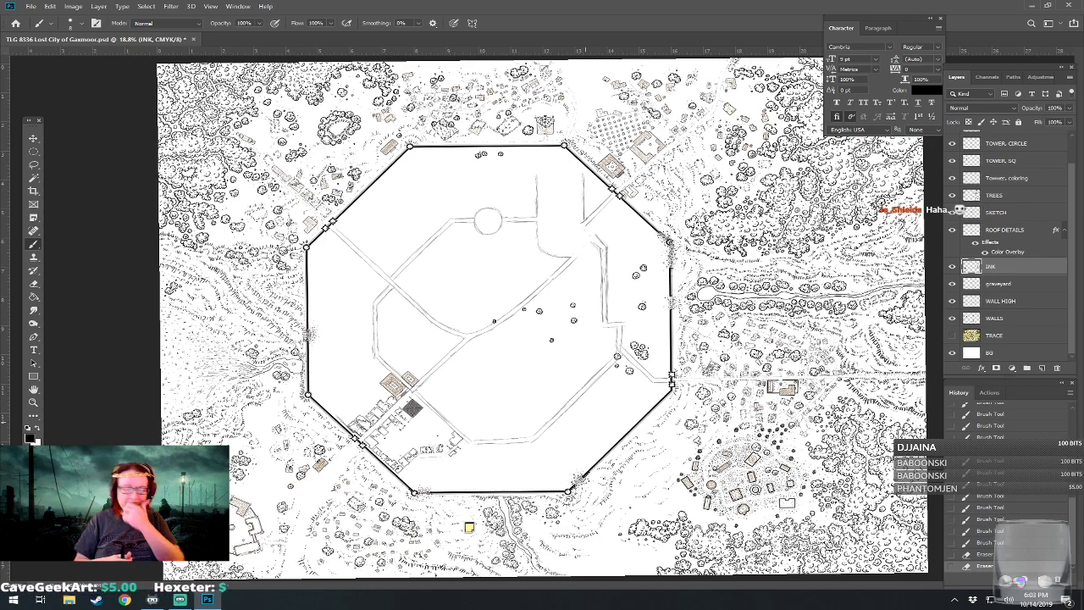
scroll(583, 301, up, 5)
drag(586, 421, 546, 65)
drag(191, 305, 494, 381)
scroll(592, 405, up, 5)
drag(442, 315, 445, 370)
drag(585, 422, 654, 310)
scroll(543, 381, up, 5)
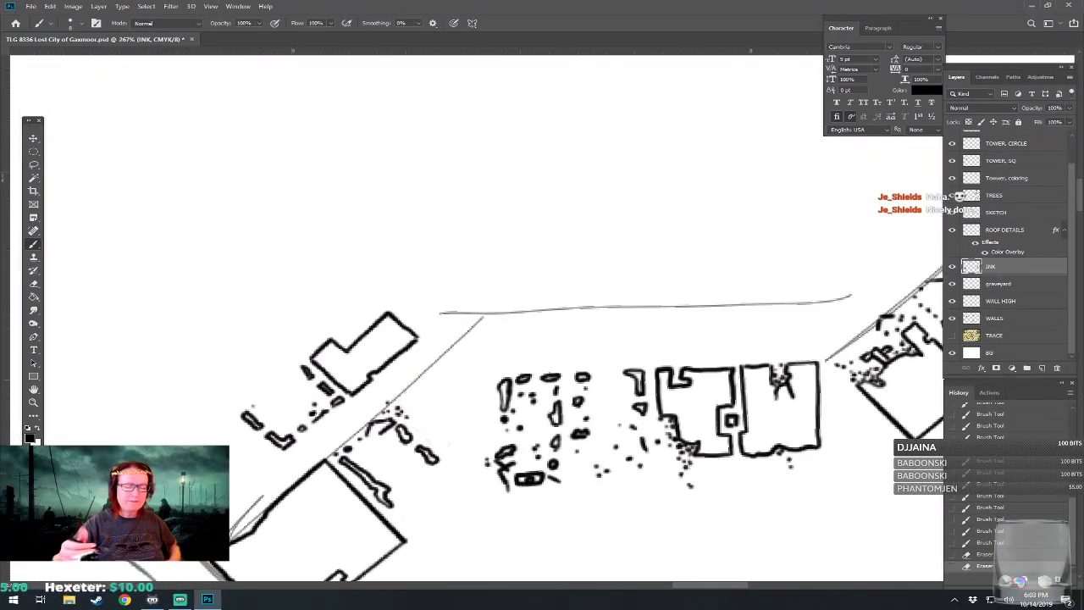
Ink a ruined plot of broken wall fragments in the cleared corner at the road bend, with scattered rubble dots and a small cross mark.
mouse_move(406, 400)
mouse_down()
mouse_move(417, 387)
mouse_move(408, 405)
mouse_move(427, 415)
mouse_move(454, 381)
mouse_move(481, 381)
mouse_move(486, 396)
mouse_move(478, 377)
mouse_up()
mouse_move(429, 421)
mouse_down()
mouse_move(453, 440)
mouse_move(470, 405)
mouse_up()
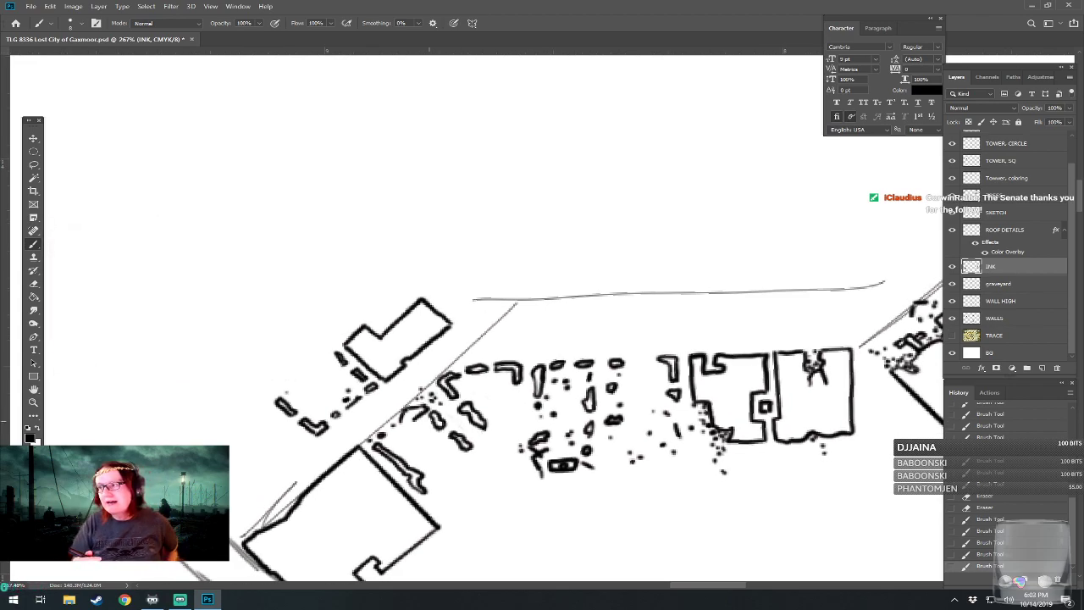
mouse_move(515, 395)
mouse_down()
mouse_move(492, 459)
mouse_move(501, 439)
mouse_up()
click(505, 402)
click(520, 425)
click(523, 438)
click(514, 426)
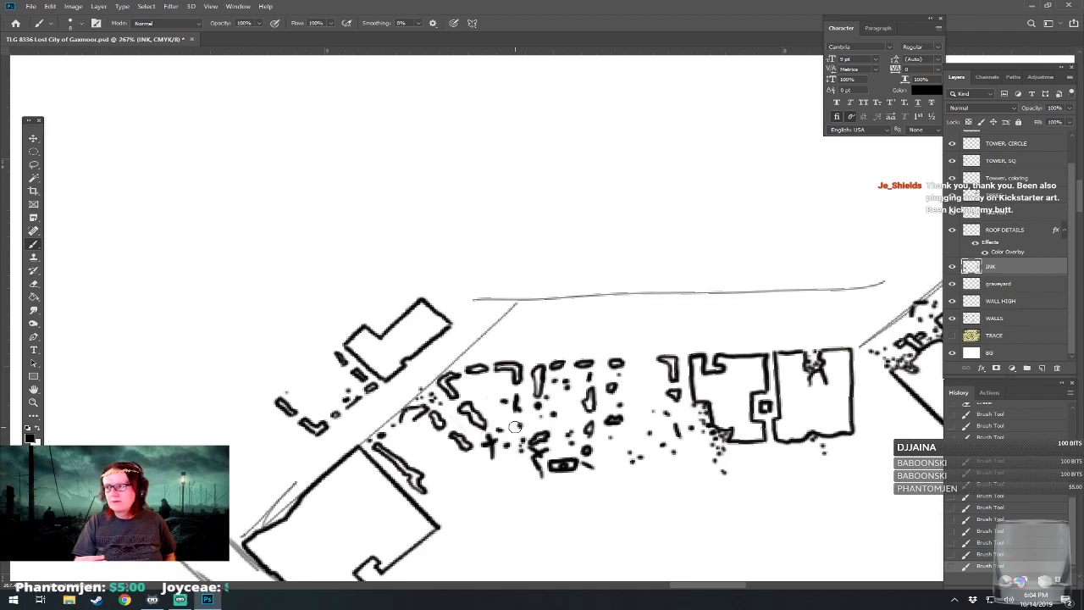
Ink an L-shaped wall stub beside the large building's corner and scatter debris between it and the neighbouring wall fragments.
scroll(515, 426, down, 1)
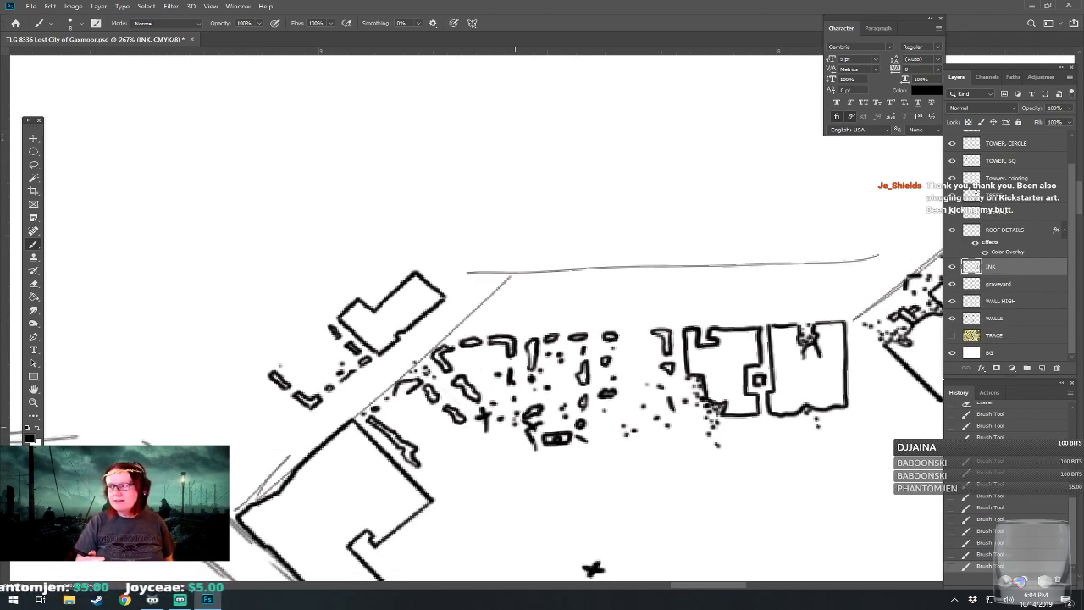
scroll(476, 314, down, 1)
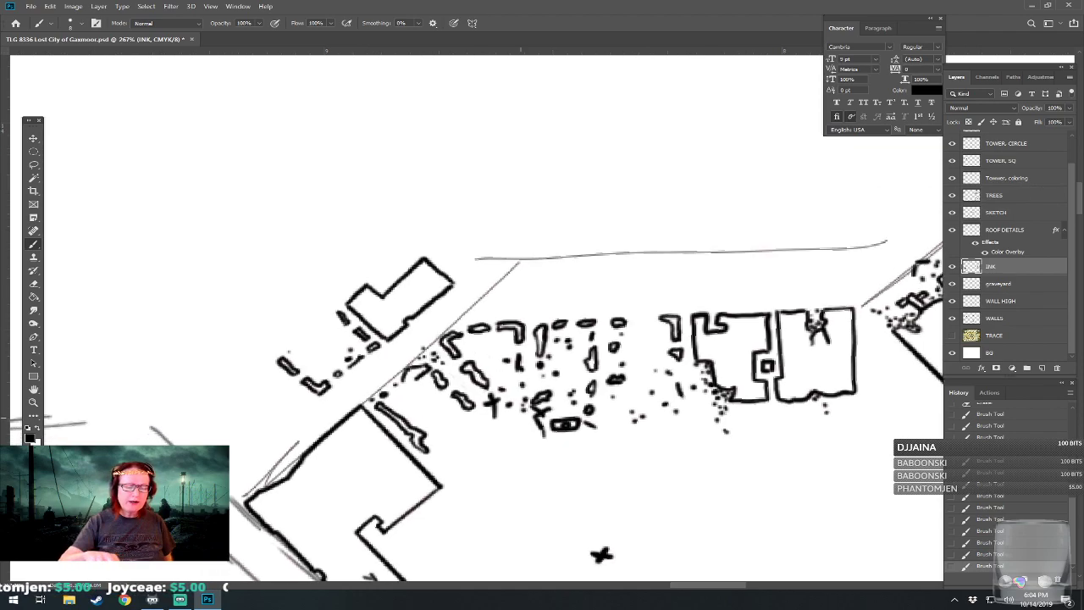
mouse_move(447, 454)
mouse_down()
mouse_move(467, 462)
mouse_move(445, 449)
mouse_up()
mouse_move(492, 421)
mouse_down()
mouse_move(458, 410)
mouse_move(499, 406)
mouse_move(503, 444)
mouse_move(483, 440)
mouse_move(506, 428)
mouse_move(464, 424)
mouse_move(482, 444)
mouse_move(476, 457)
mouse_move(523, 421)
mouse_up()
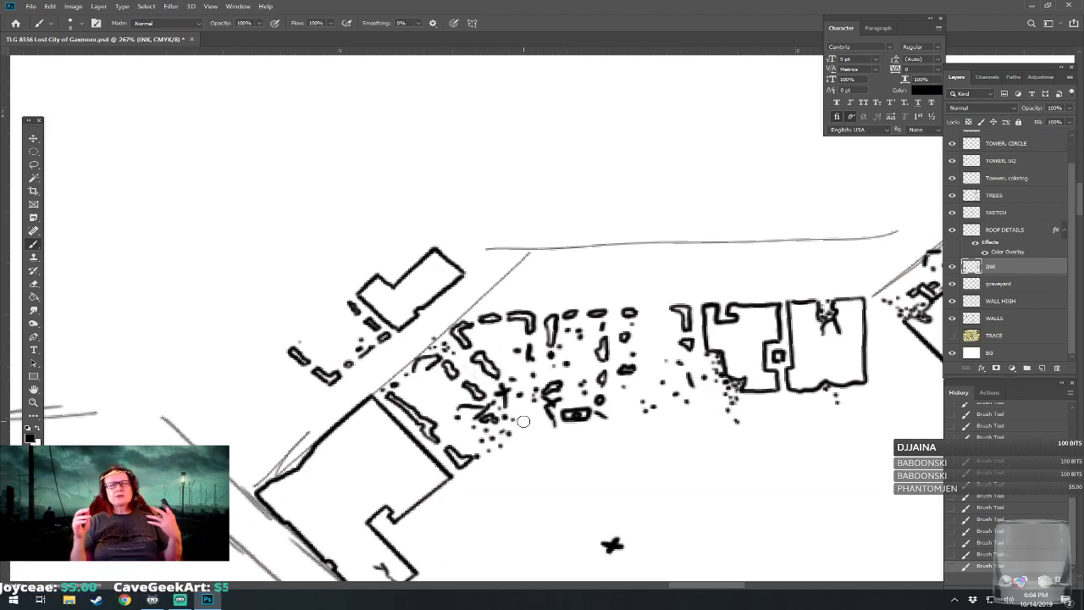
Break the end corner of the small L-shaped building across the diagonal road with a jagged edge and rubble dots.
drag(523, 421, 547, 419)
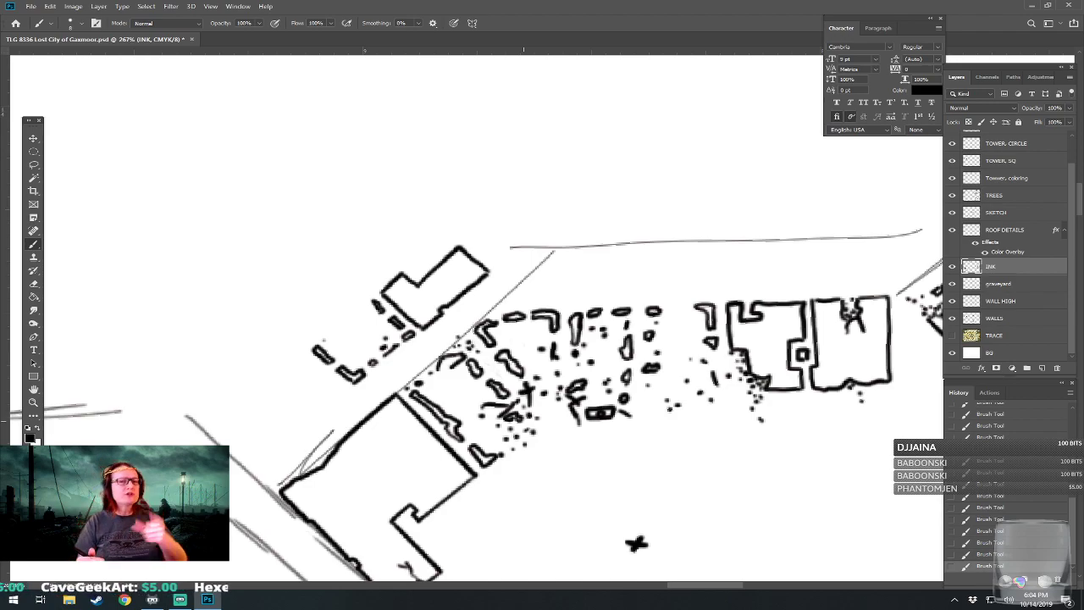
mouse_move(523, 419)
mouse_down()
mouse_move(462, 447)
mouse_move(492, 465)
mouse_up()
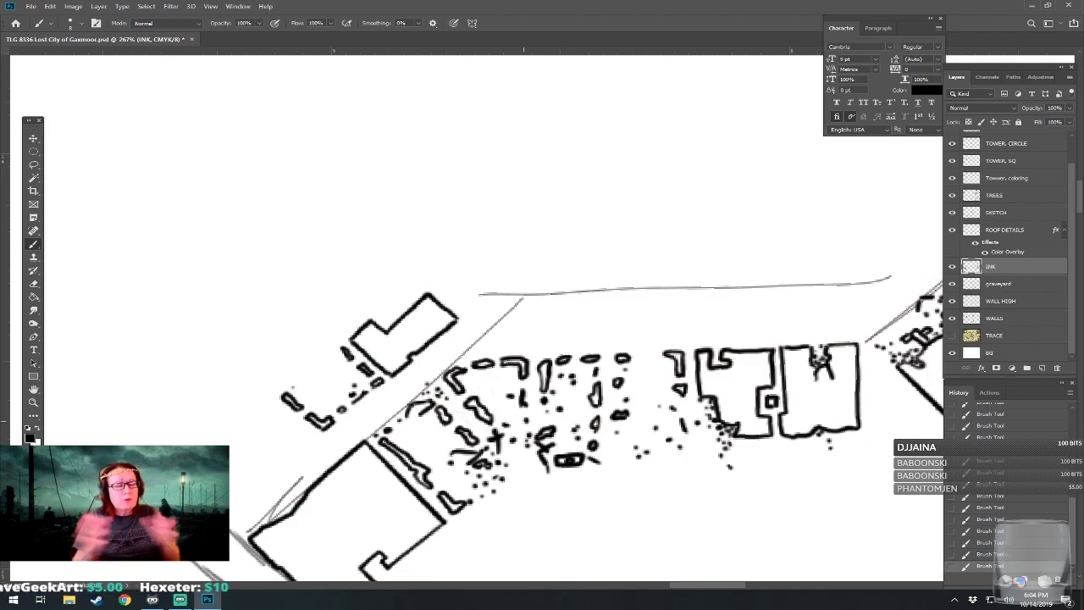
drag(491, 465, 539, 465)
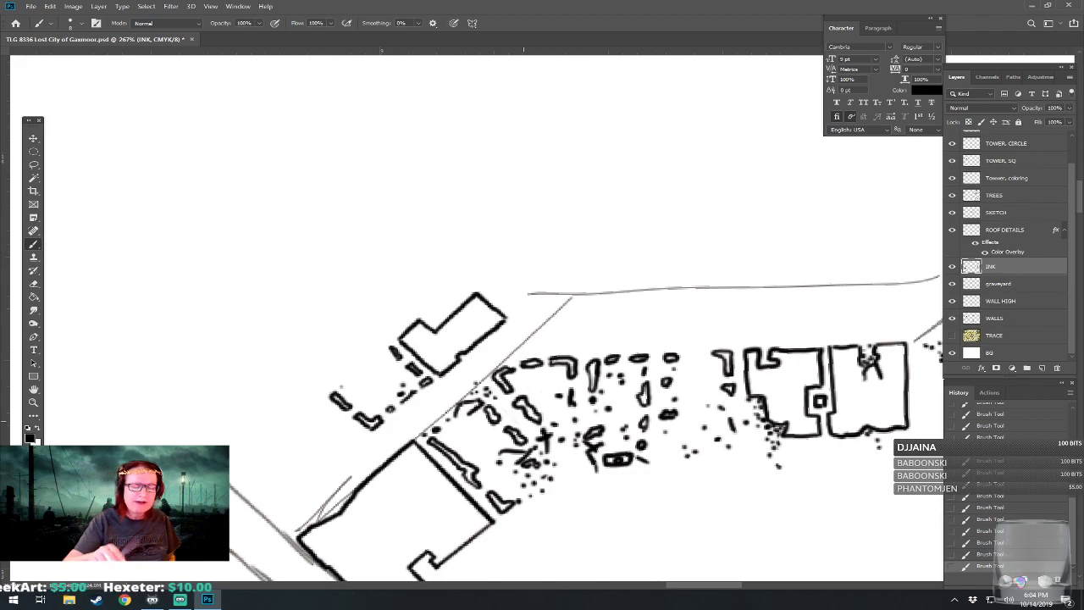
drag(539, 465, 511, 499)
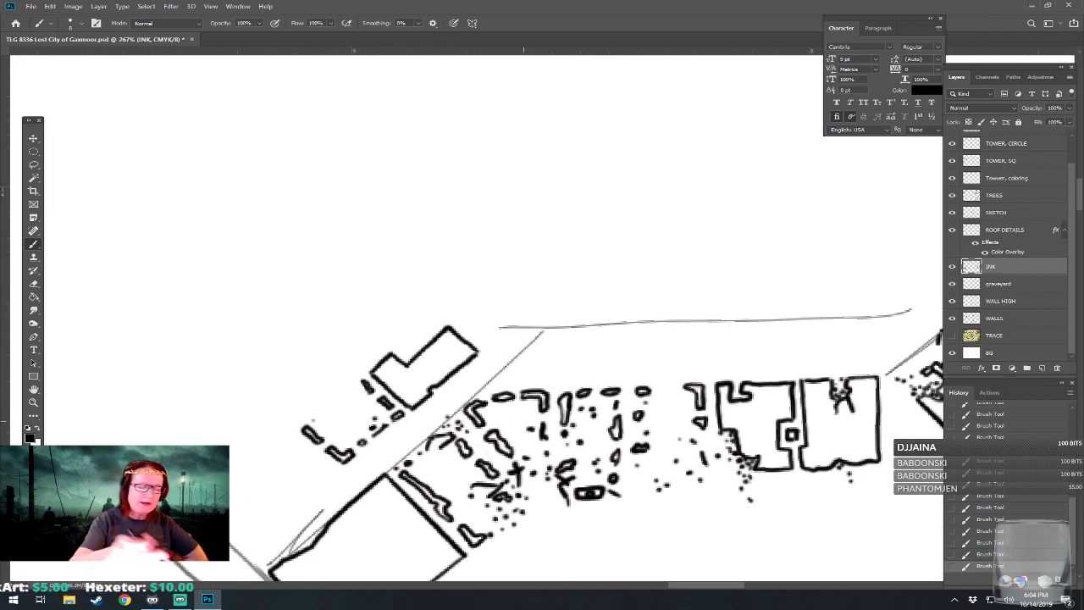
mouse_move(449, 324)
mouse_down()
mouse_move(464, 342)
mouse_move(449, 332)
mouse_move(445, 344)
mouse_move(468, 344)
mouse_move(453, 320)
mouse_move(466, 339)
mouse_up()
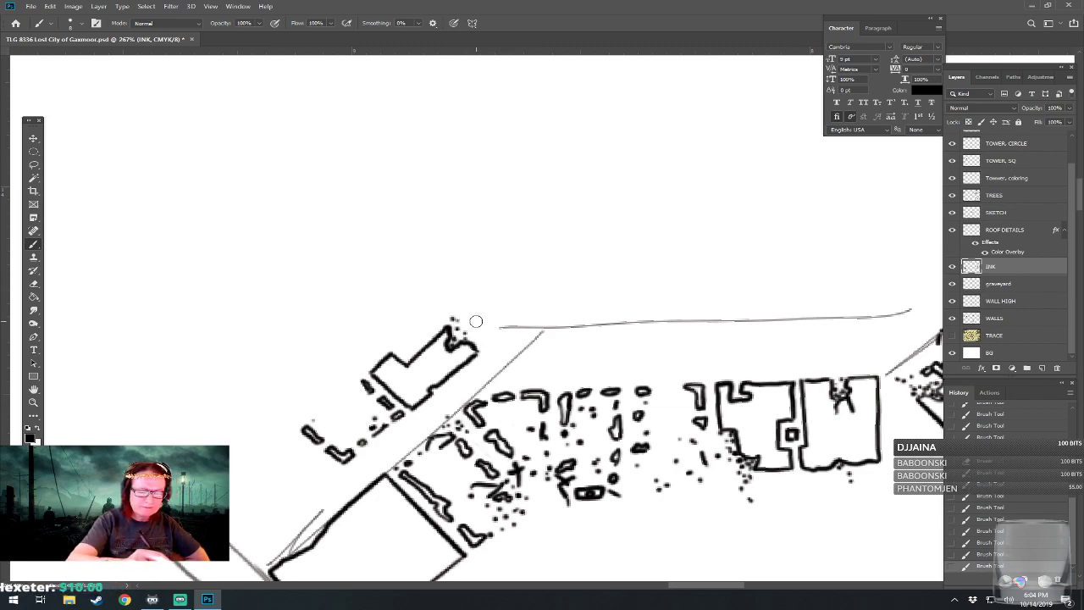
Ink a collapsed plot of short wall pieces and rubble dots next to the broken corner, where the two roads meet.
mouse_move(473, 319)
mouse_down()
mouse_move(469, 303)
mouse_move(486, 304)
mouse_move(488, 343)
mouse_move(496, 330)
mouse_move(514, 342)
mouse_move(501, 340)
mouse_move(506, 352)
mouse_move(534, 340)
mouse_move(520, 335)
mouse_move(521, 283)
mouse_move(501, 282)
mouse_move(537, 283)
mouse_move(549, 342)
mouse_move(562, 343)
mouse_move(563, 306)
mouse_up()
click(556, 269)
click(569, 281)
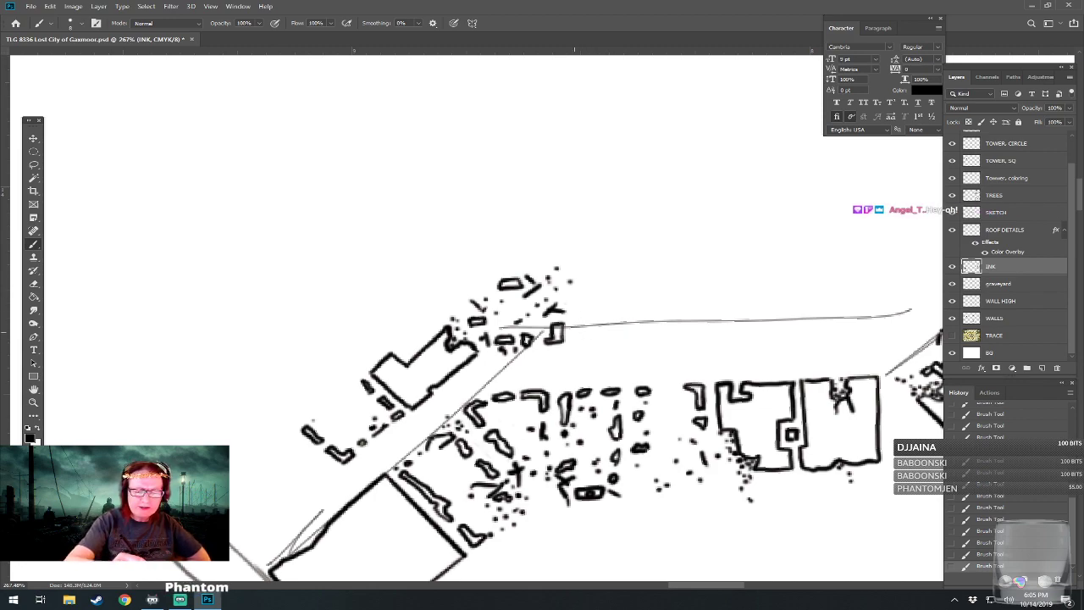
Ink a roughly square building beside the collapsed plot, with a notched doorway facing the road and a crumbling side wall.
mouse_move(575, 292)
mouse_down()
mouse_move(574, 346)
mouse_move(623, 334)
mouse_move(622, 347)
mouse_move(653, 346)
mouse_move(641, 296)
mouse_move(599, 287)
mouse_move(637, 289)
mouse_move(644, 315)
mouse_move(644, 286)
mouse_move(646, 320)
mouse_up()
shift+click(645, 346)
Show the TRACE layer and ink a small cross mark over the star symbol beside label 38.
click(952, 336)
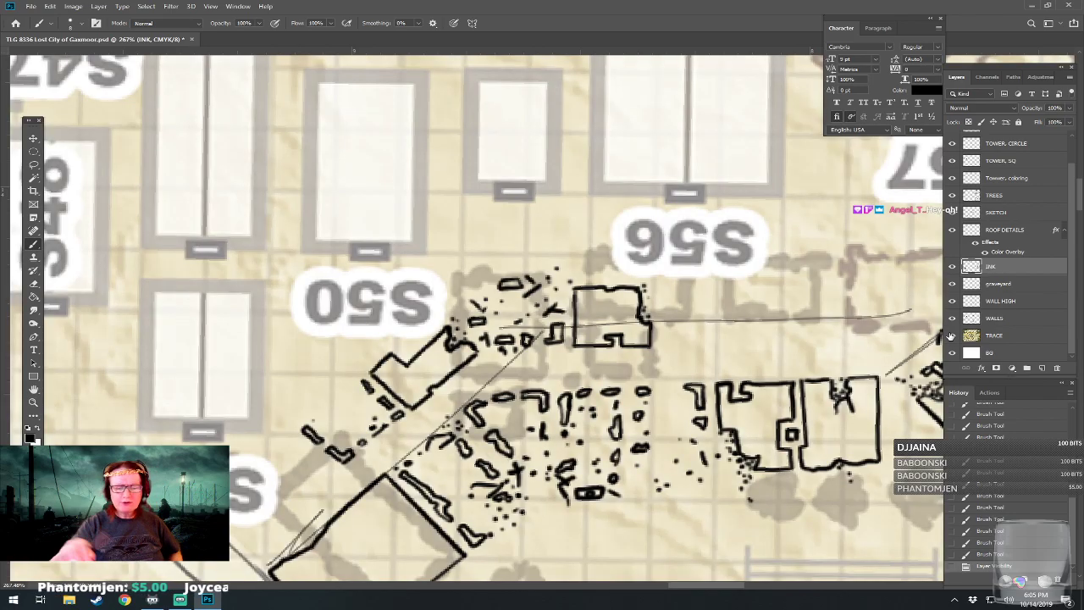
drag(763, 254, 541, 411)
scroll(477, 318, down, 4)
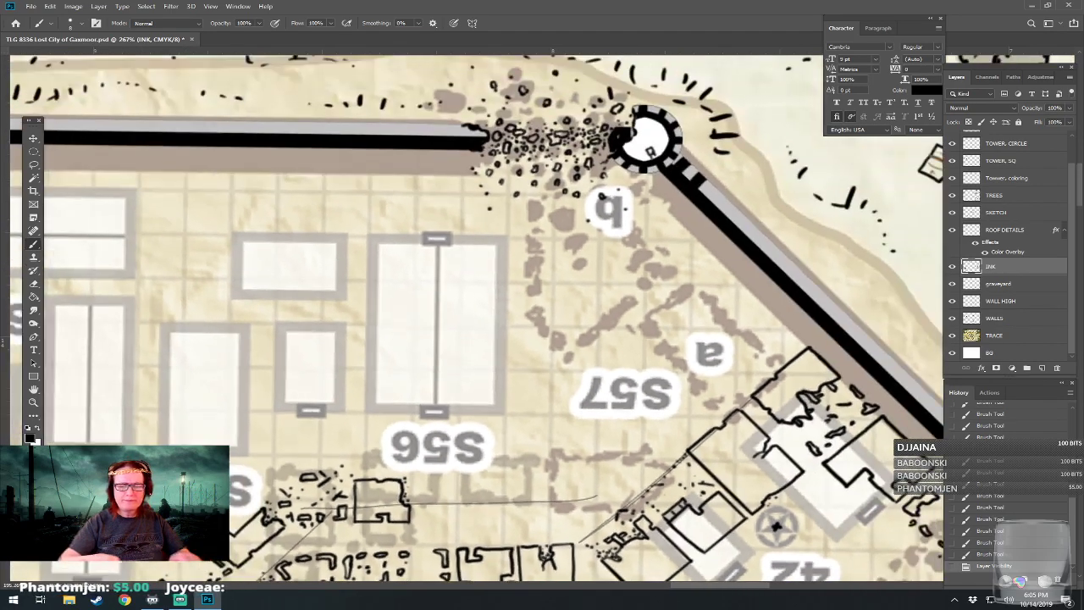
drag(437, 449, 834, 68)
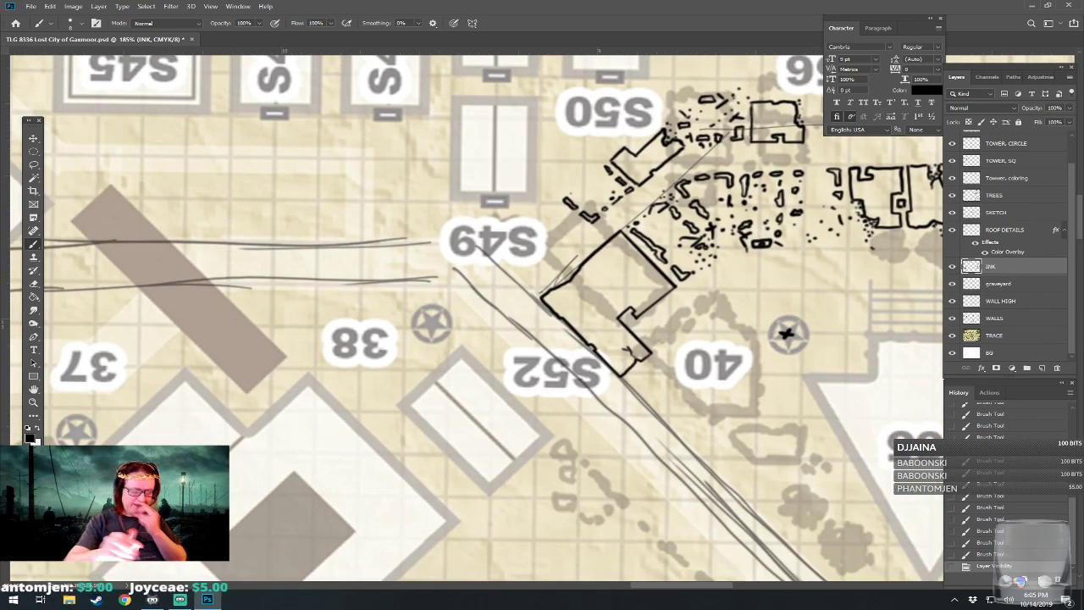
click(432, 325)
click(430, 325)
Ink a cross mark over the star symbol beside label 39, and hide the TRACE layer.
mouse_move(431, 325)
mouse_down()
mouse_move(421, 226)
mouse_move(413, 113)
mouse_up()
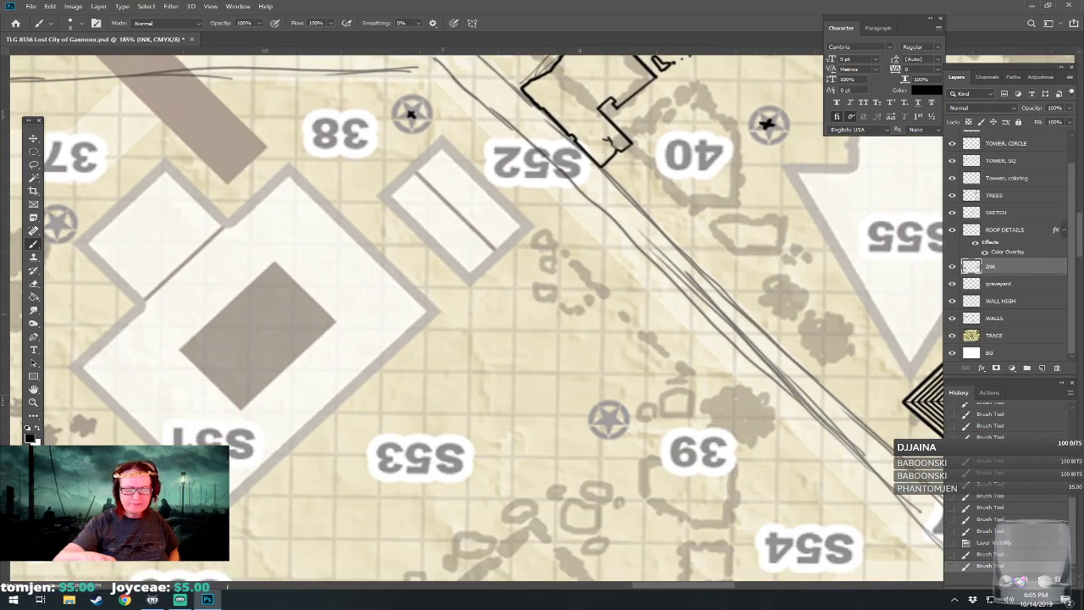
click(607, 423)
mouse_move(607, 424)
mouse_down()
mouse_move(888, 412)
mouse_move(979, 447)
mouse_up()
mouse_move(413, 243)
mouse_down()
mouse_move(1, 202)
mouse_move(421, 253)
mouse_move(409, 261)
mouse_up()
mouse_move(938, 353)
mouse_down()
mouse_move(498, 264)
mouse_move(433, 262)
mouse_move(412, 31)
mouse_move(248, 216)
mouse_move(182, 339)
mouse_move(230, 419)
mouse_move(331, 525)
mouse_up()
drag(409, 262, 503, 422)
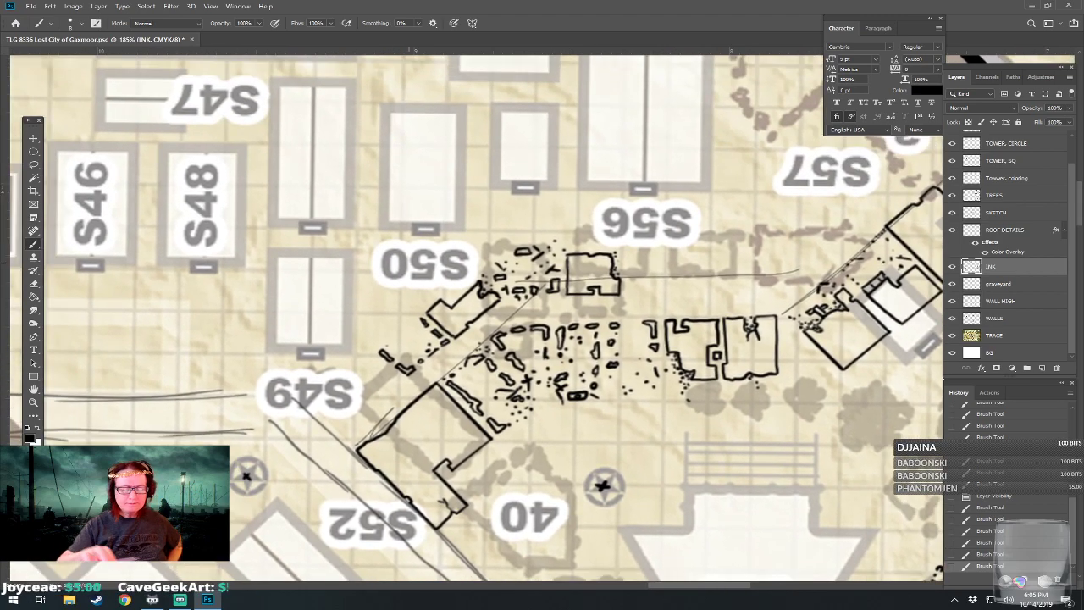
click(951, 335)
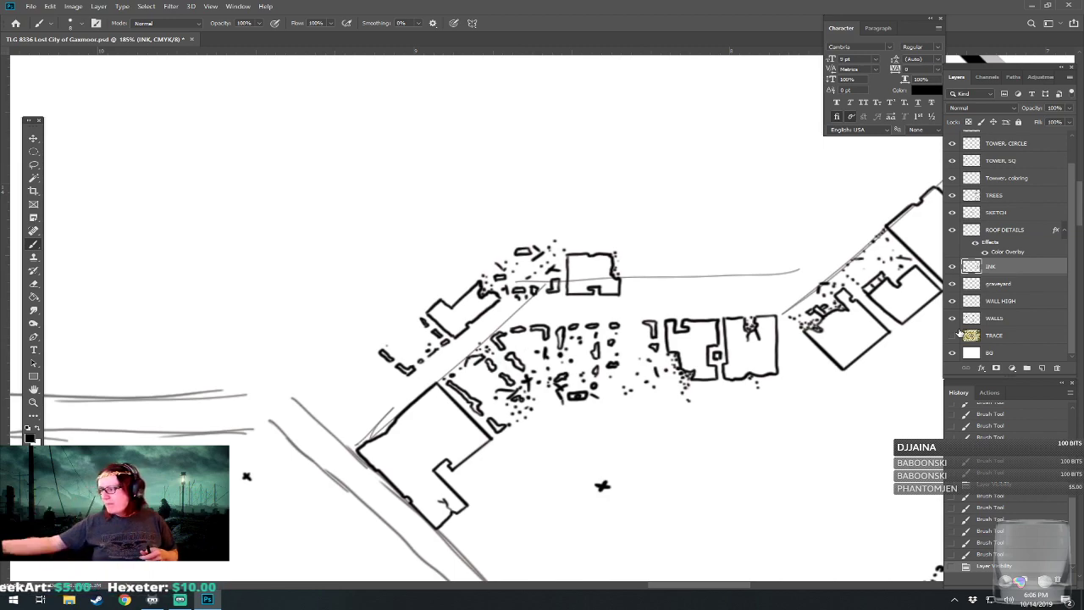
Ink a large rectangular building with a notched entrance and a central rectangular courtyard, erasing the line overshoot at its corner.
drag(588, 273, 446, 402)
scroll(446, 401, up, 2)
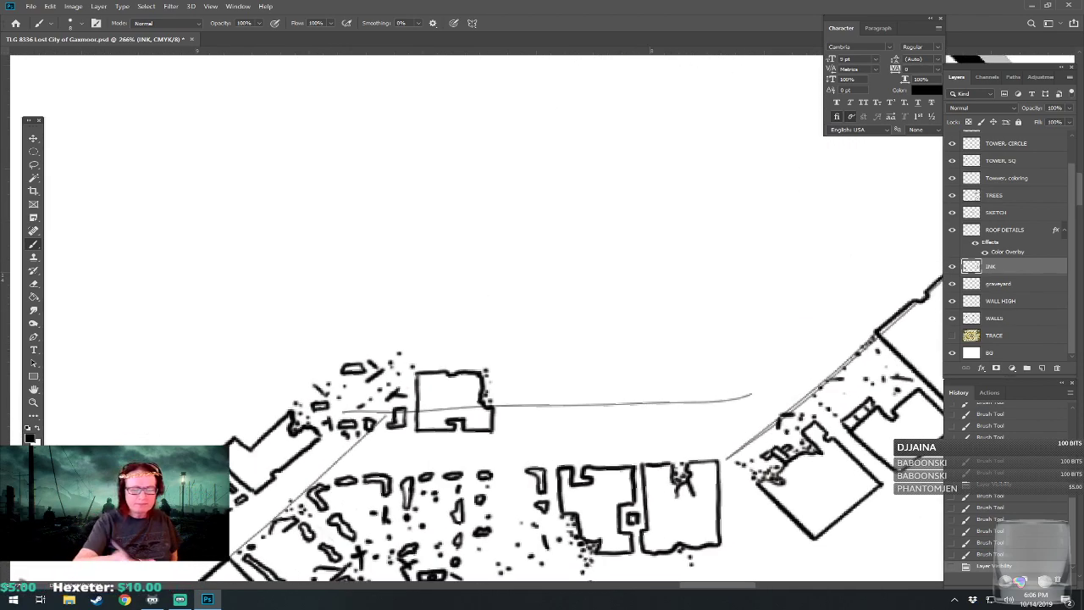
click(513, 371)
mouse_move(513, 328)
mouse_down()
mouse_move(506, 428)
mouse_move(516, 431)
mouse_move(659, 428)
mouse_move(659, 318)
mouse_up()
drag(516, 322, 664, 318)
mouse_move(557, 348)
mouse_down()
mouse_move(557, 394)
mouse_move(613, 389)
mouse_move(623, 388)
mouse_move(620, 348)
mouse_up()
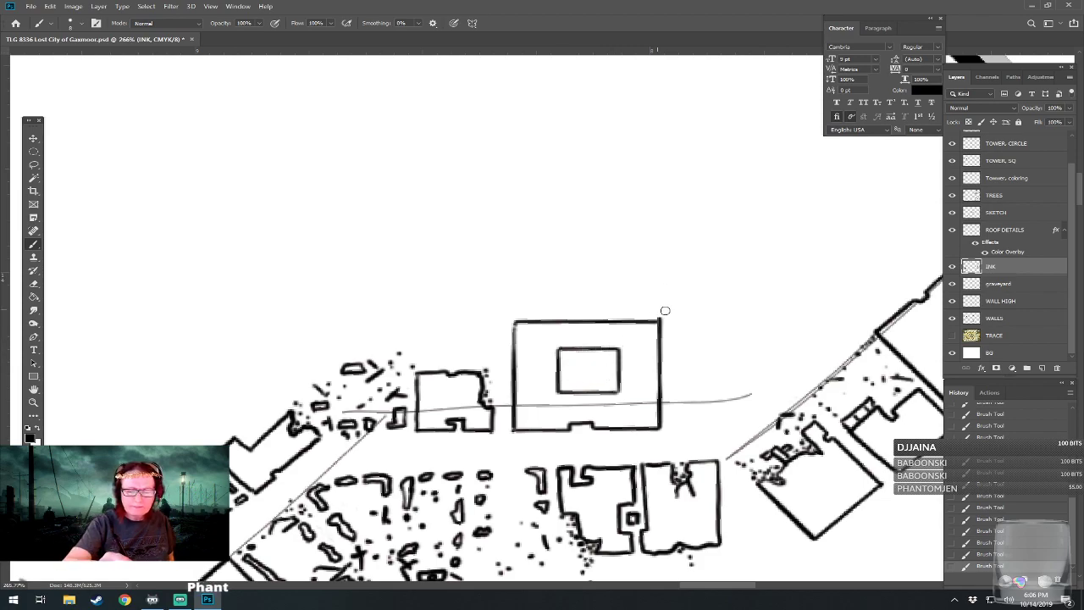
drag(661, 318, 673, 344)
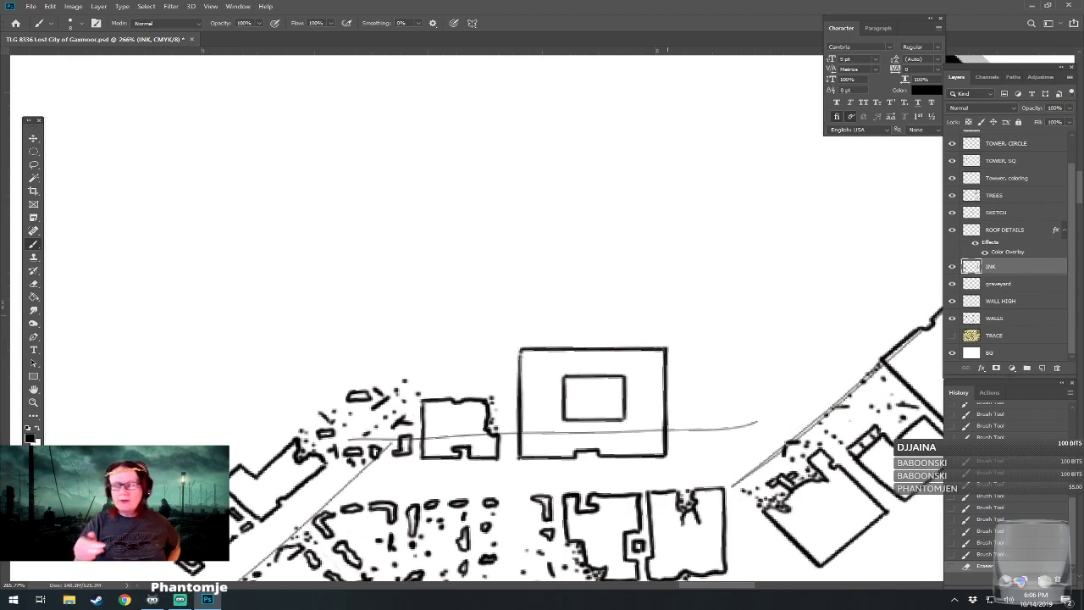
On the ROOF DETAILS layer, draw a rectangular roof ridge midway between the large building's outer walls and its courtyard.
drag(593, 398, 516, 382)
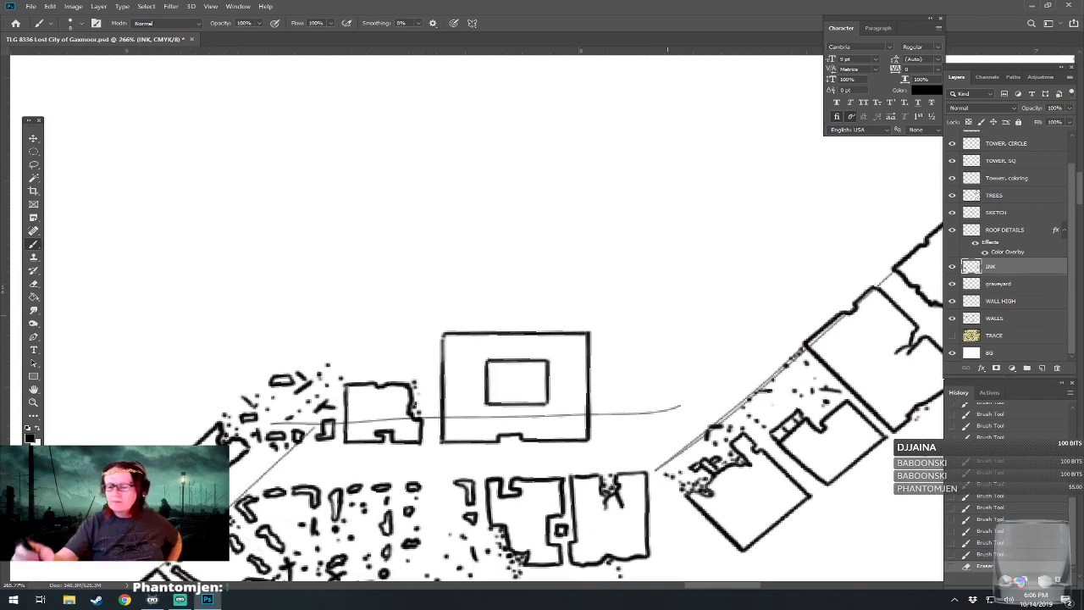
click(1008, 229)
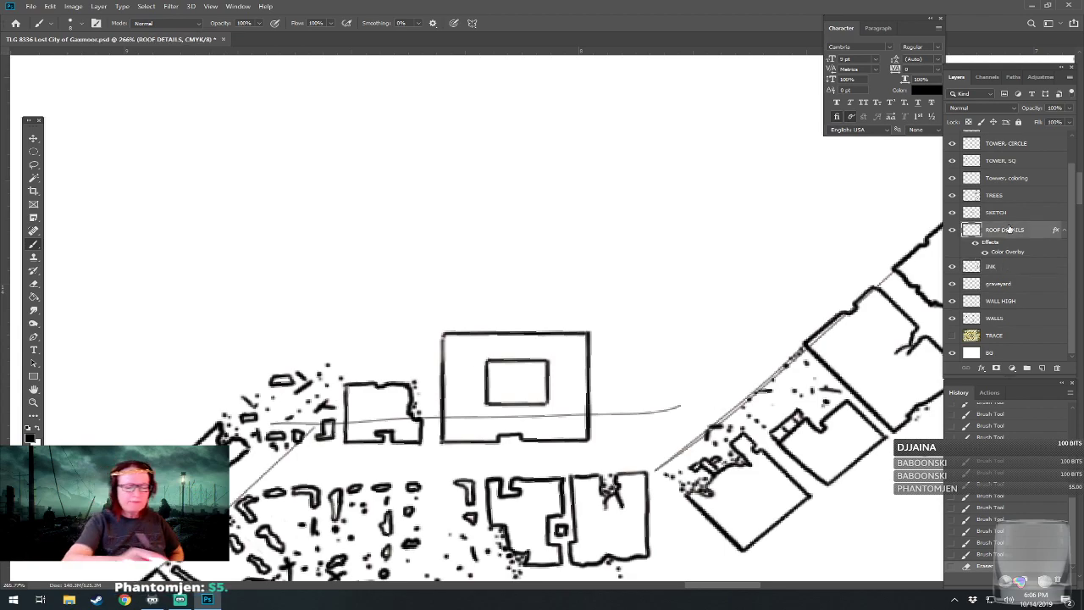
click(451, 339)
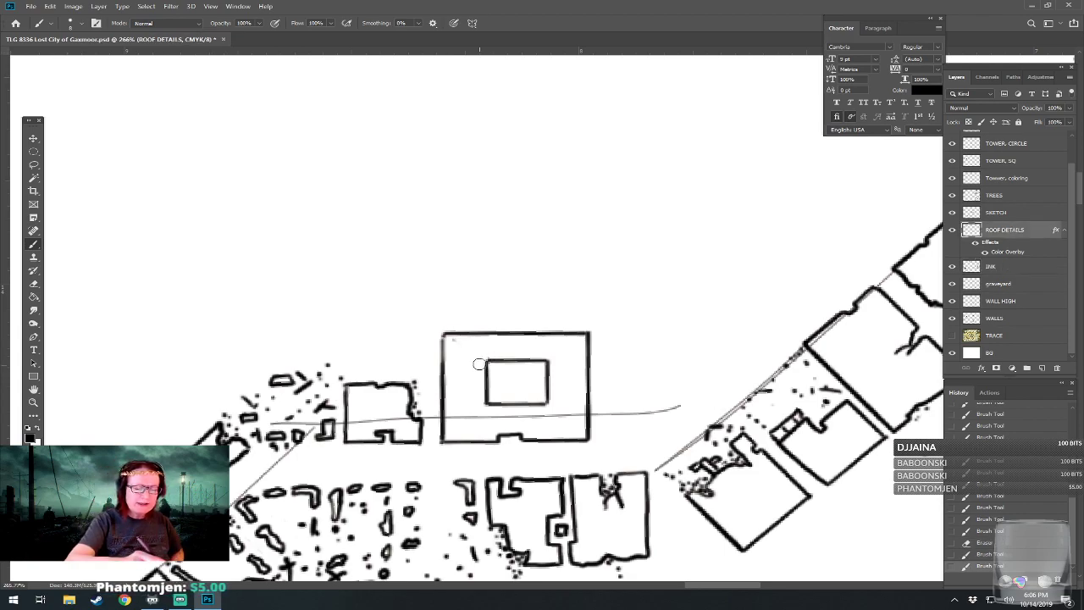
click(460, 343)
click(464, 346)
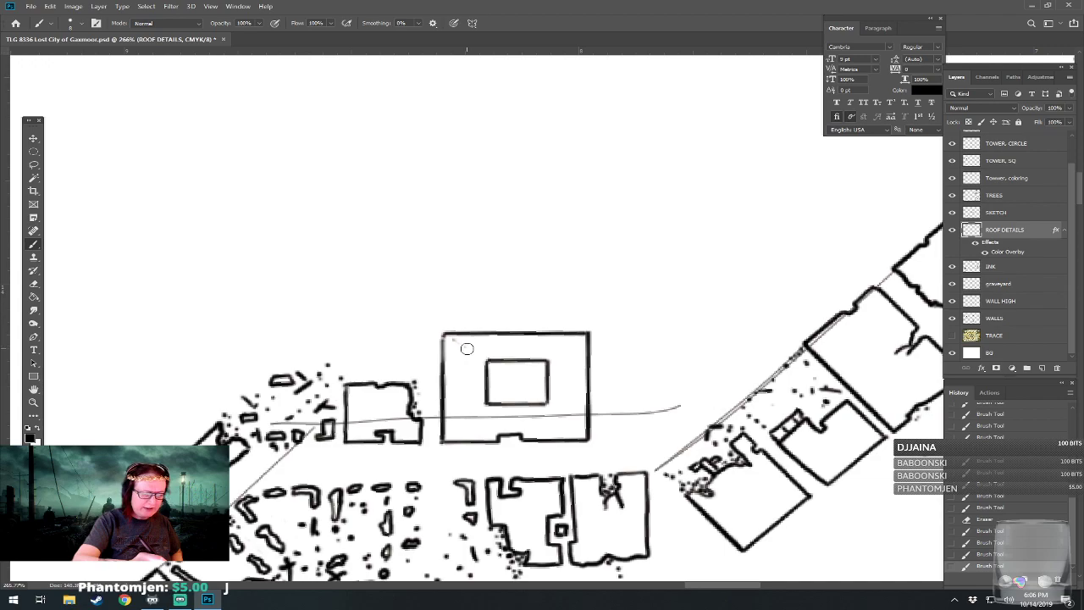
shift+click(463, 395)
shift+click(464, 417)
mouse_move(464, 417)
mouse_down()
mouse_move(567, 419)
mouse_move(571, 350)
mouse_move(466, 353)
mouse_up()
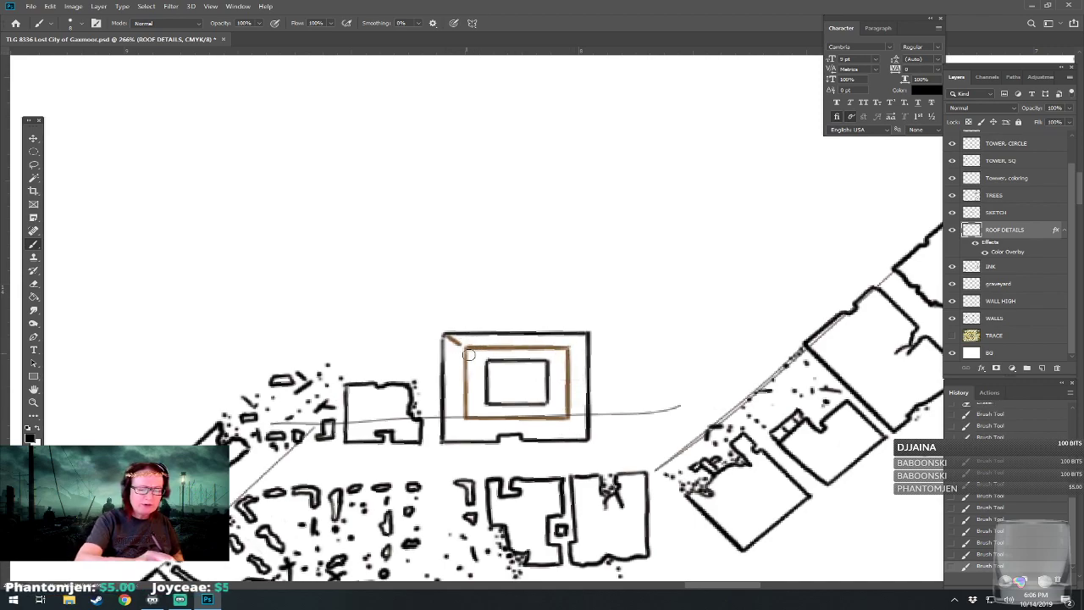
Draw diagonal hip lines joining the roof's outer corners, ridge corners and courtyard corners.
drag(568, 347, 586, 335)
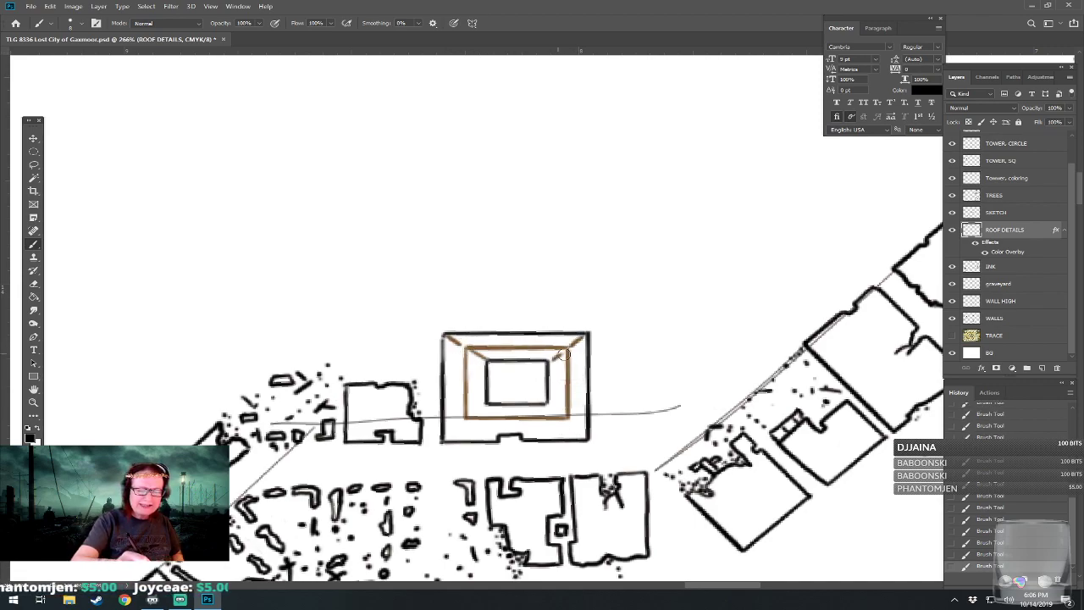
drag(443, 440, 485, 403)
mouse_move(566, 416)
mouse_down()
mouse_move(557, 408)
mouse_move(586, 436)
mouse_up()
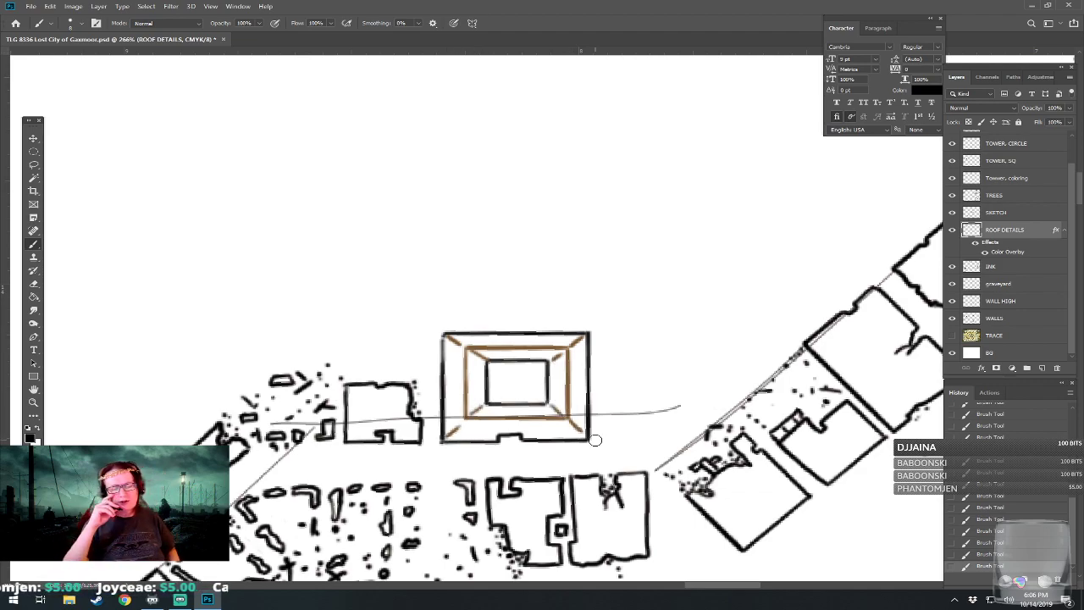
Fill the courtyard building's roof slopes with small curved tile marks on both sides of the ridge.
mouse_move(447, 348)
mouse_down()
mouse_move(464, 429)
mouse_move(566, 429)
mouse_move(579, 425)
mouse_move(576, 404)
mouse_move(581, 412)
mouse_move(580, 349)
mouse_move(559, 338)
mouse_move(465, 341)
mouse_move(497, 354)
mouse_move(477, 342)
mouse_move(552, 351)
mouse_move(561, 398)
mouse_move(489, 412)
mouse_move(548, 412)
mouse_up()
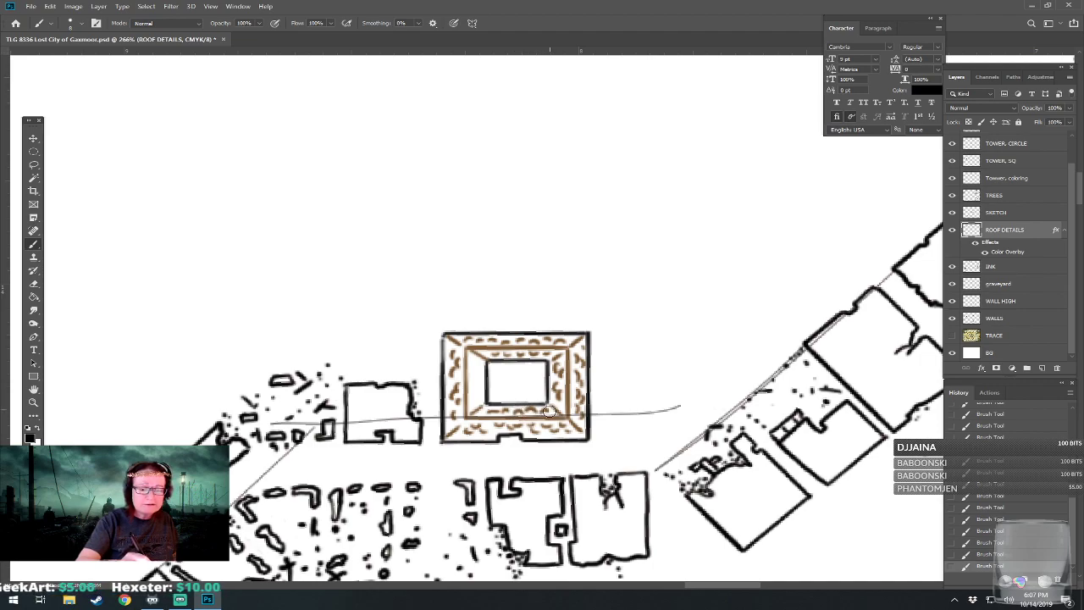
mouse_move(478, 392)
mouse_down()
mouse_move(477, 369)
mouse_move(470, 387)
mouse_move(491, 424)
mouse_move(474, 432)
mouse_up()
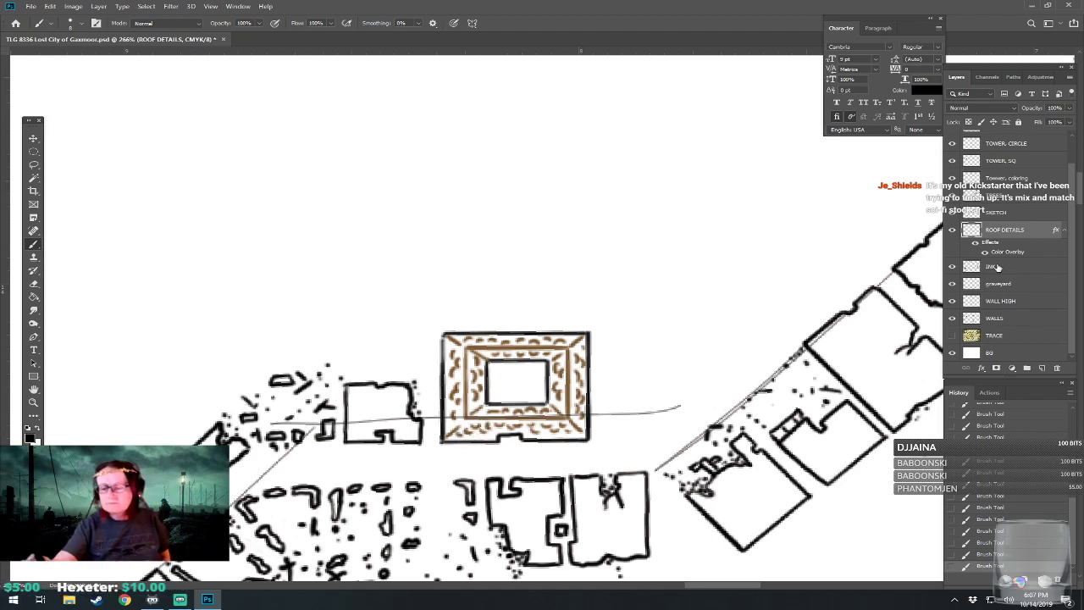
On the INK layer, draw a small round fountain with surrounding path marks inside the brown-roofed building's courtyard.
click(990, 266)
drag(593, 339, 462, 324)
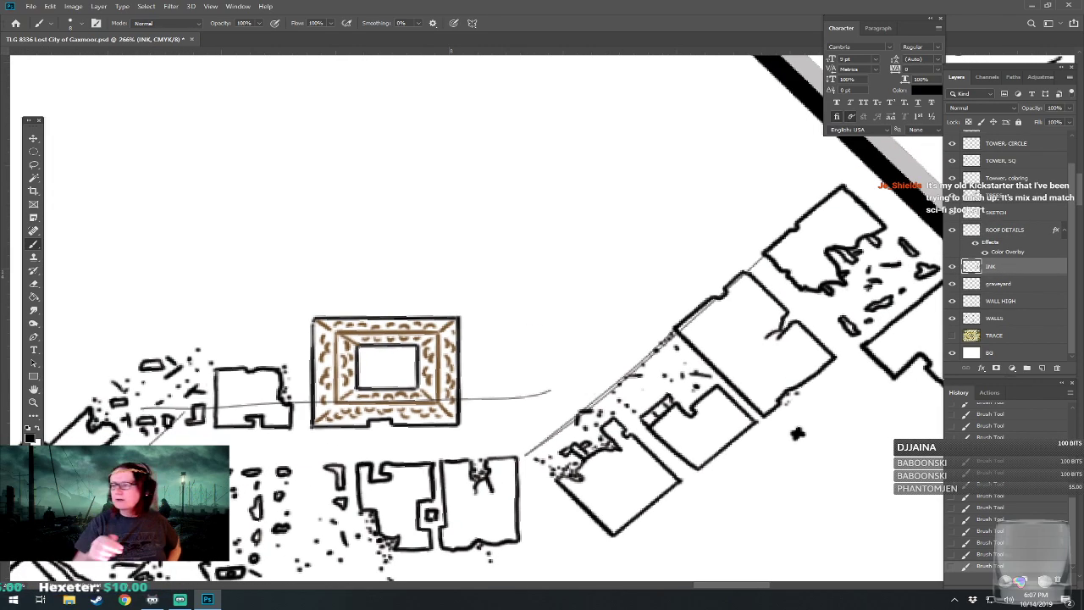
drag(797, 433, 884, 434)
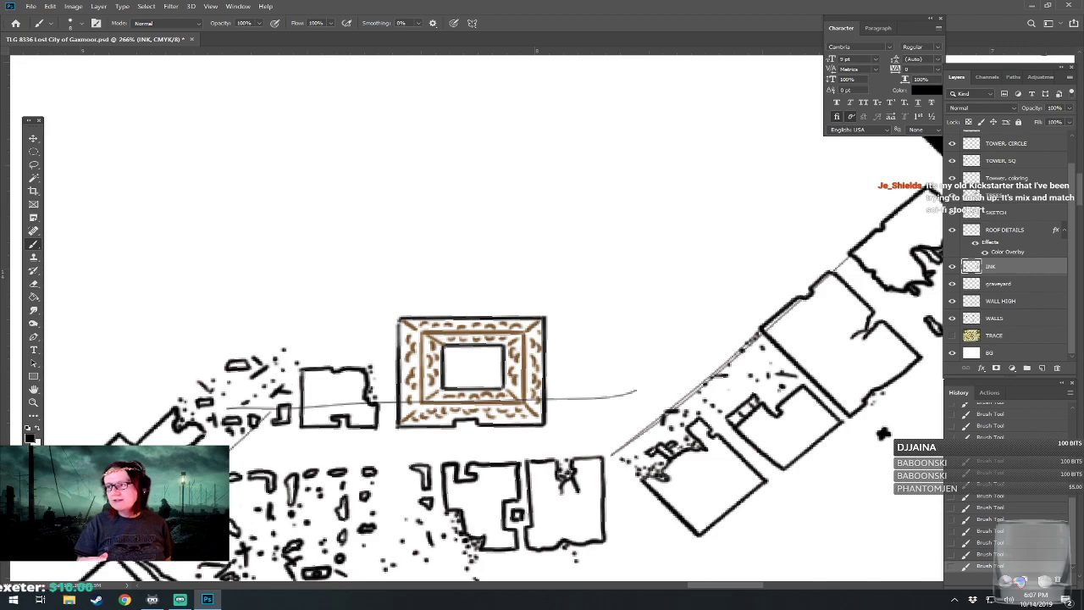
drag(471, 364, 546, 350)
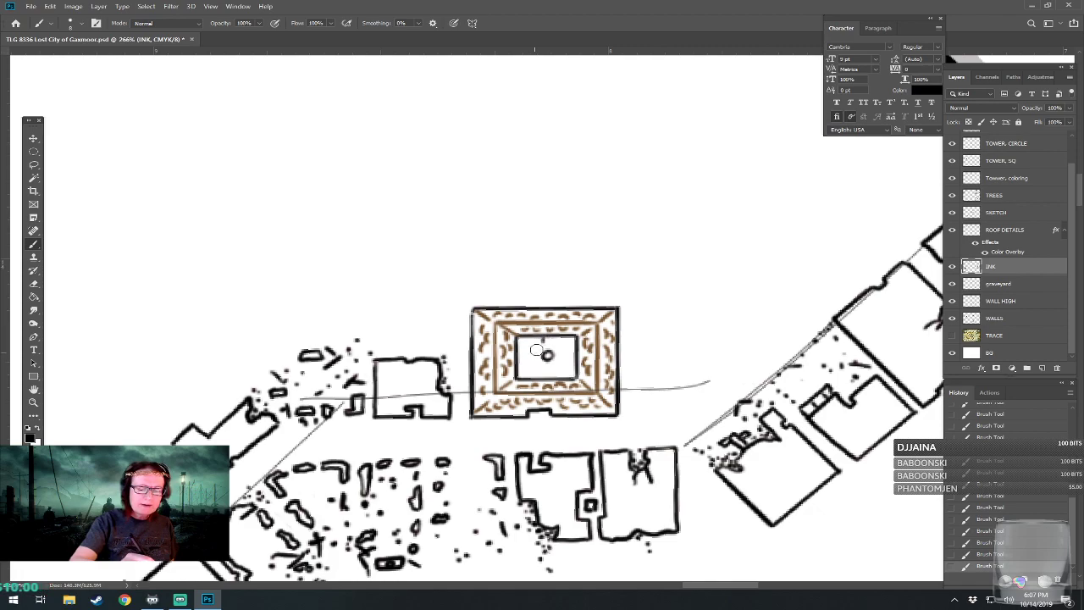
mouse_move(518, 355)
mouse_down()
mouse_move(542, 354)
mouse_move(549, 376)
mouse_move(574, 354)
mouse_move(549, 346)
mouse_up()
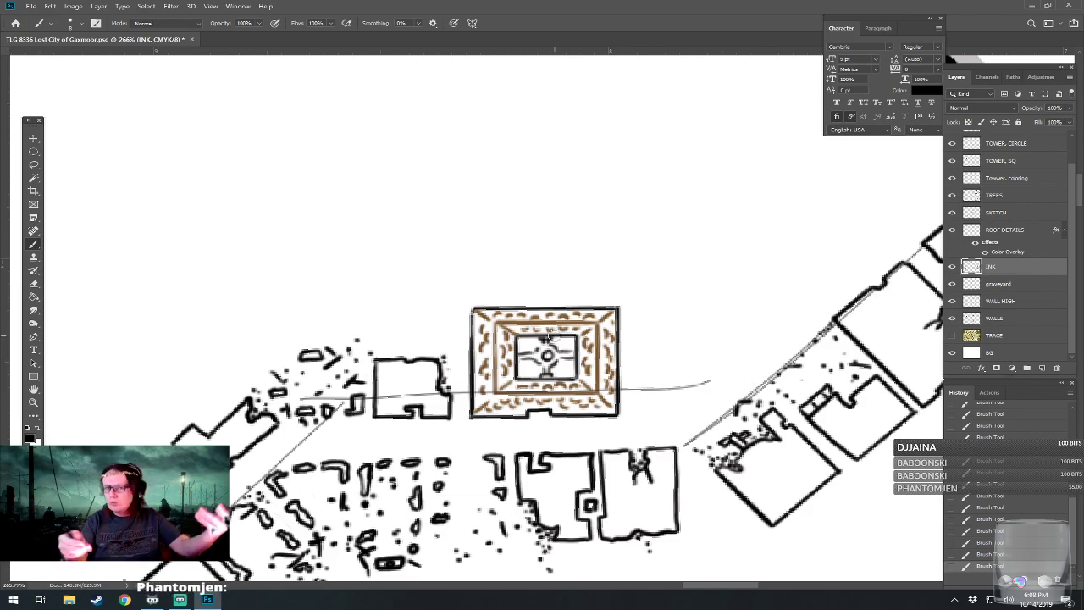
Examine the empty area between the courtyard building and the round corner tower against the TRACE reference layer.
scroll(356, 498, down, 5)
scroll(555, 336, up, 2)
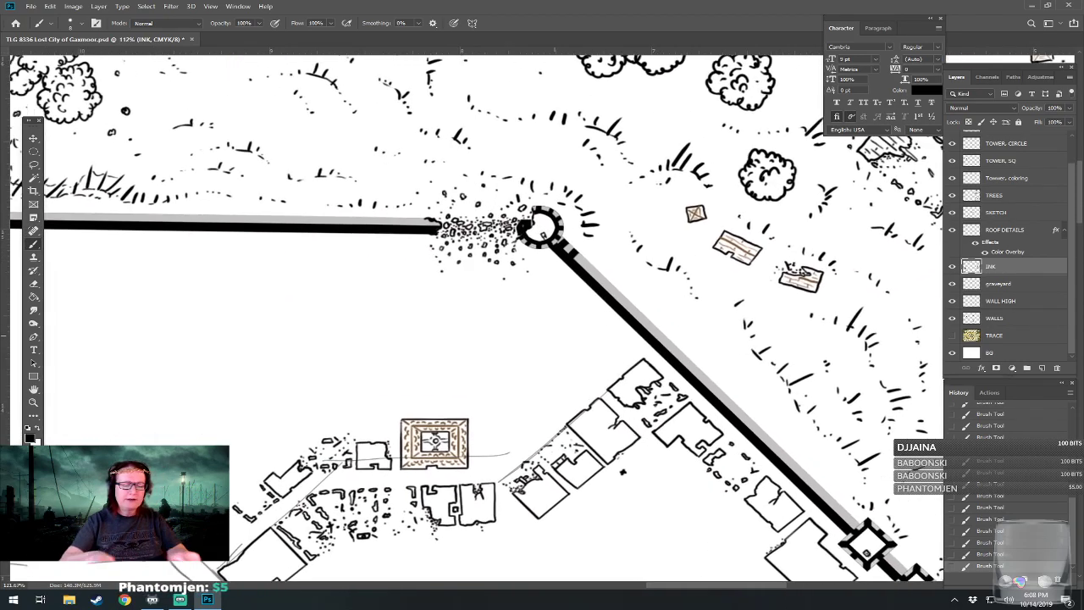
scroll(554, 337, down, 1)
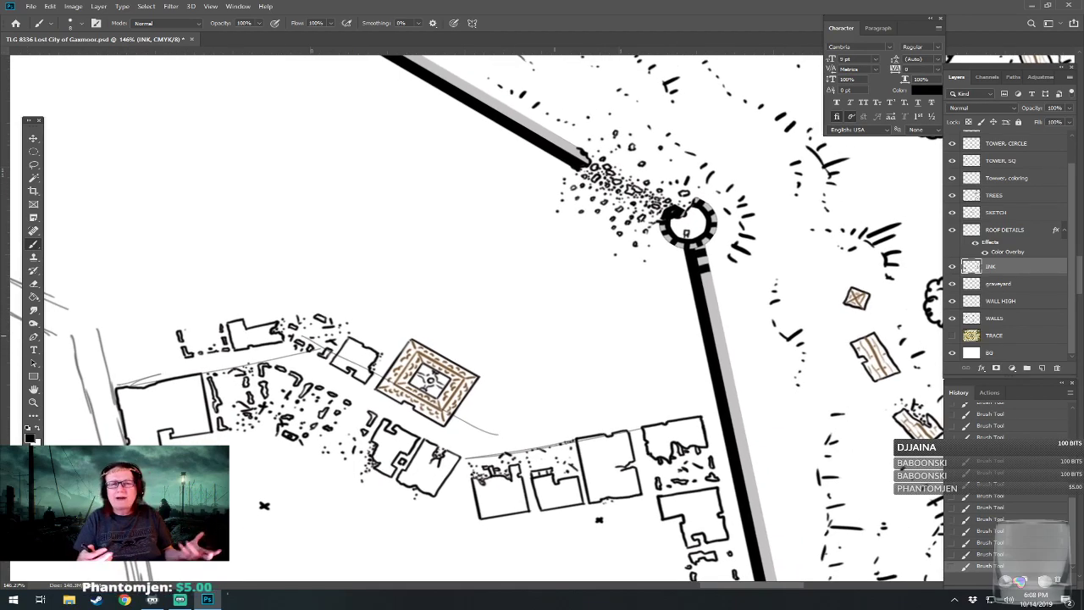
mouse_move(555, 336)
mouse_down()
mouse_move(590, 264)
mouse_move(554, 261)
mouse_move(536, 287)
mouse_up()
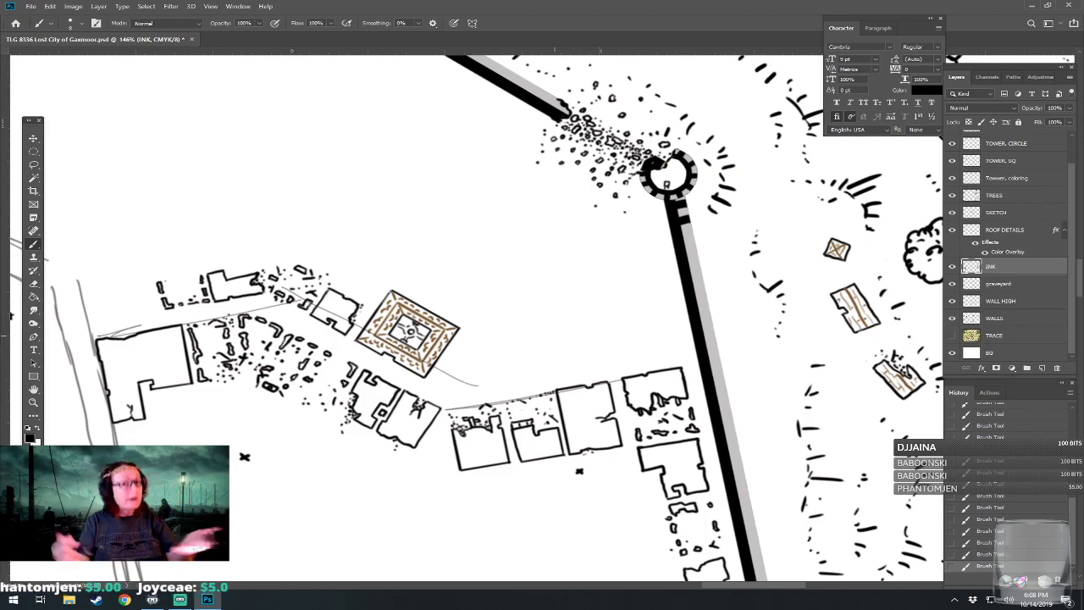
scroll(525, 356, up, 4)
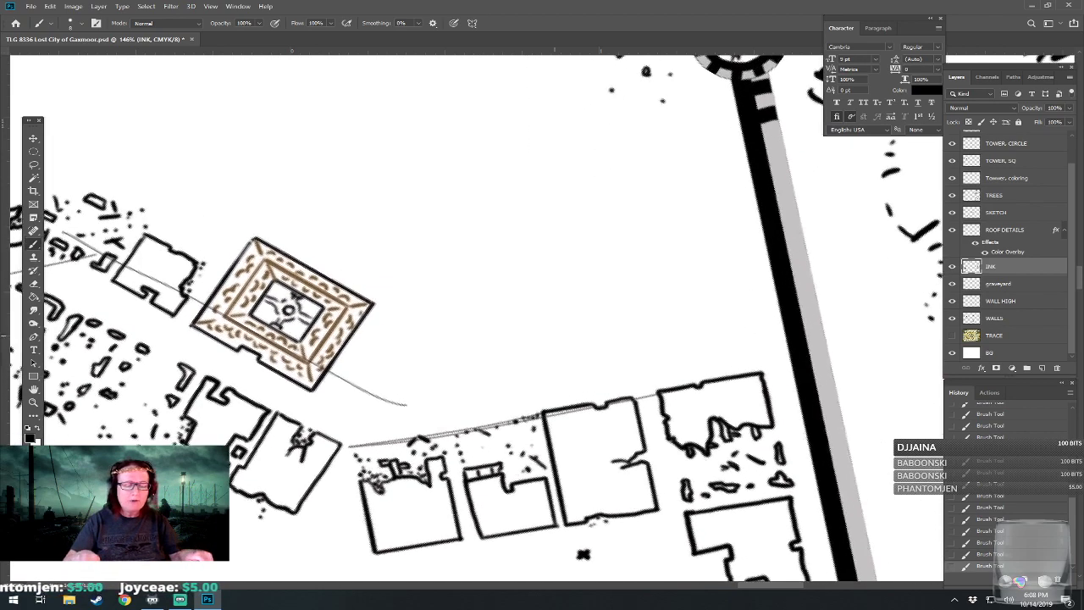
scroll(474, 322, right, 2)
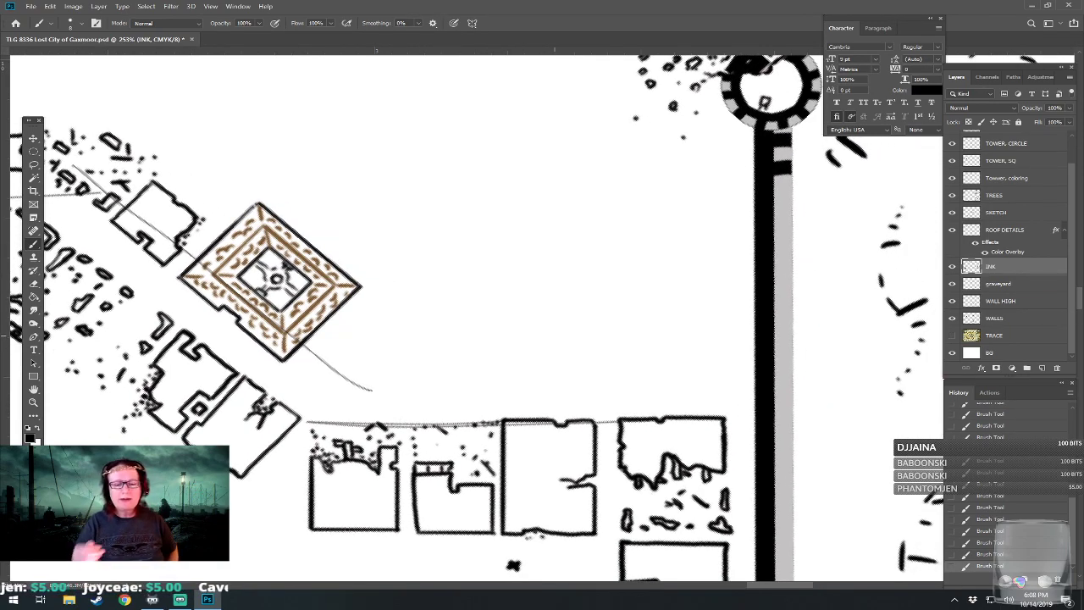
scroll(526, 322, up, 1)
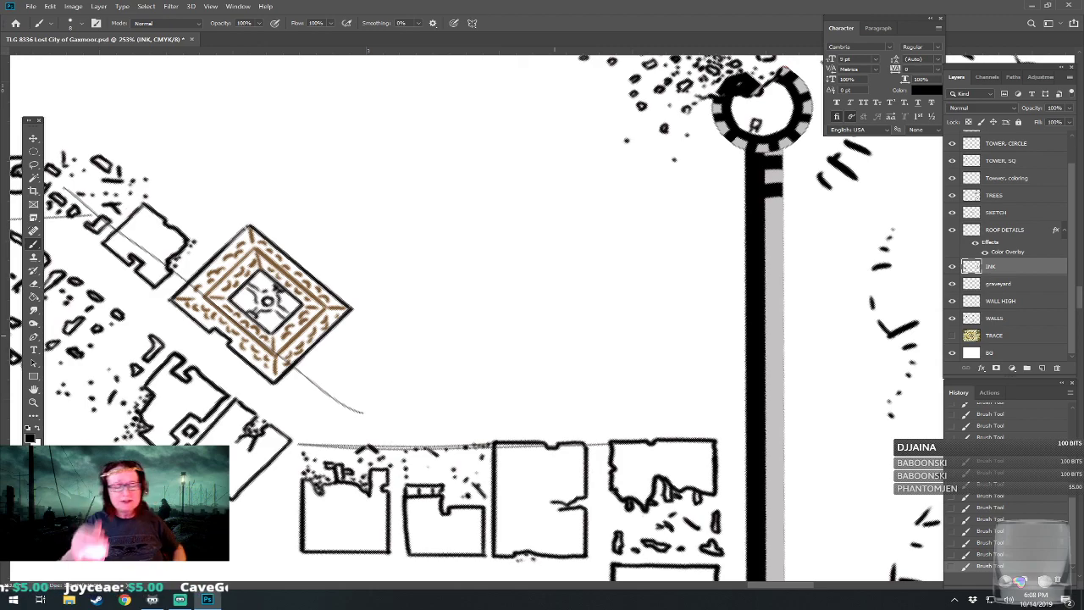
click(952, 337)
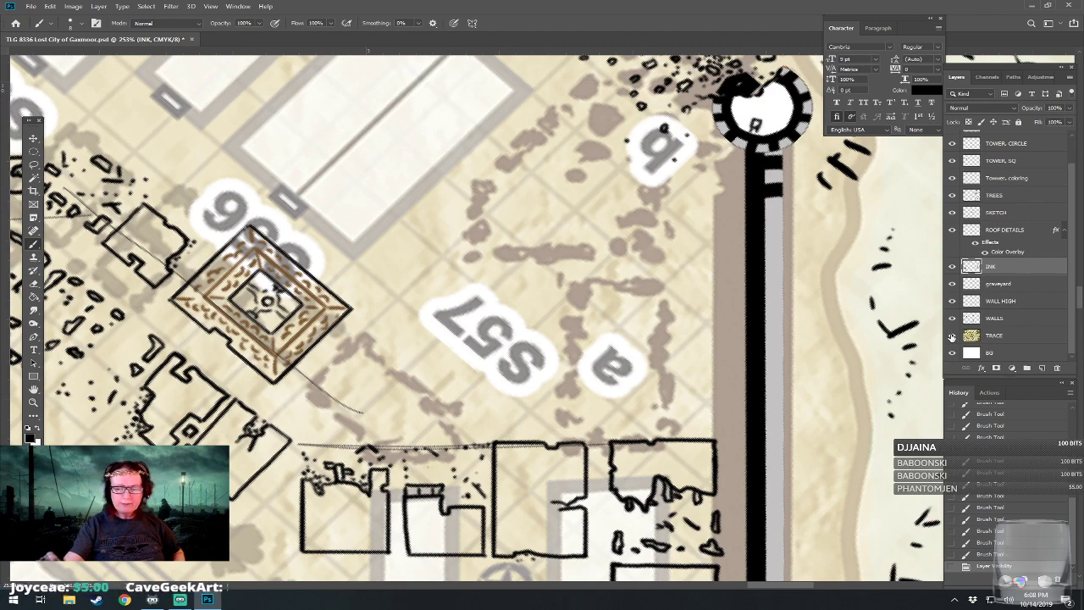
click(952, 335)
drag(542, 296, 475, 318)
scroll(523, 519, down, 5)
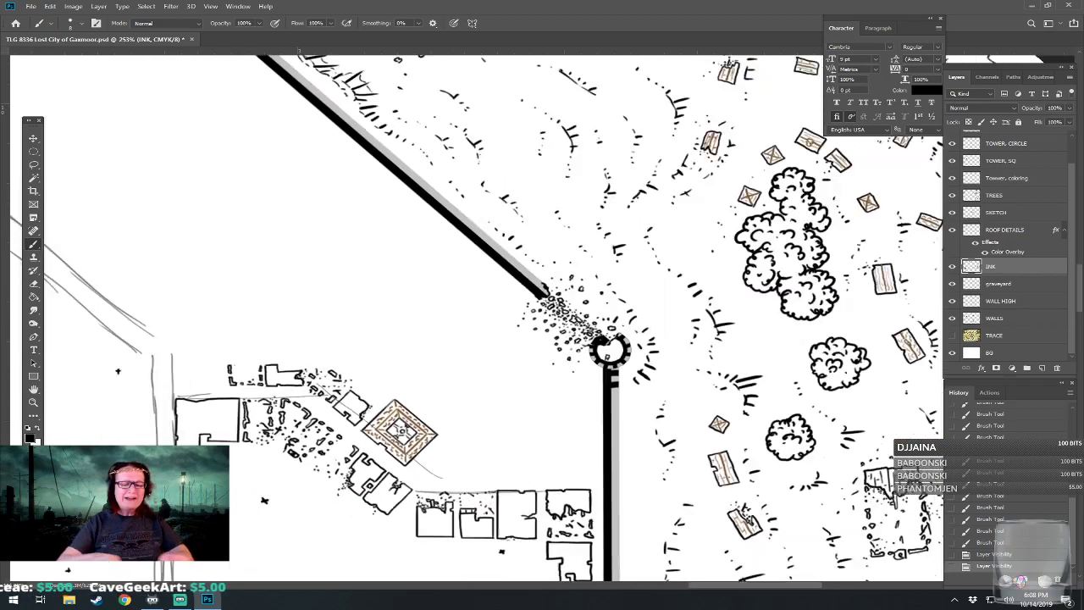
Ink an L-shaped ruin corner with two facing rows of broken stones and inner rubble between the southern buildings and the round tower.
drag(522, 519, 537, 297)
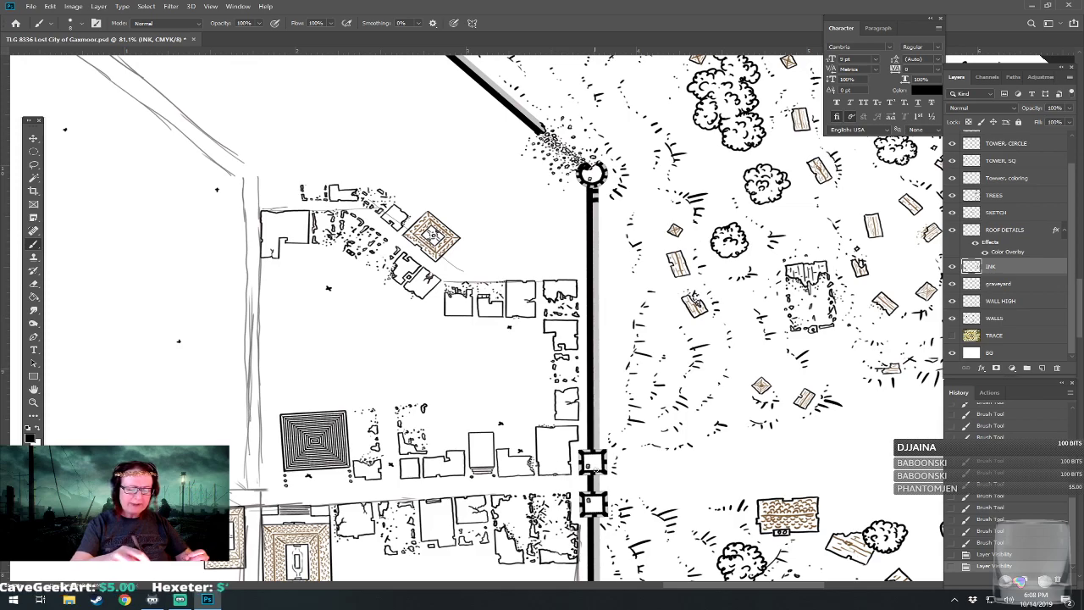
scroll(497, 194, up, 5)
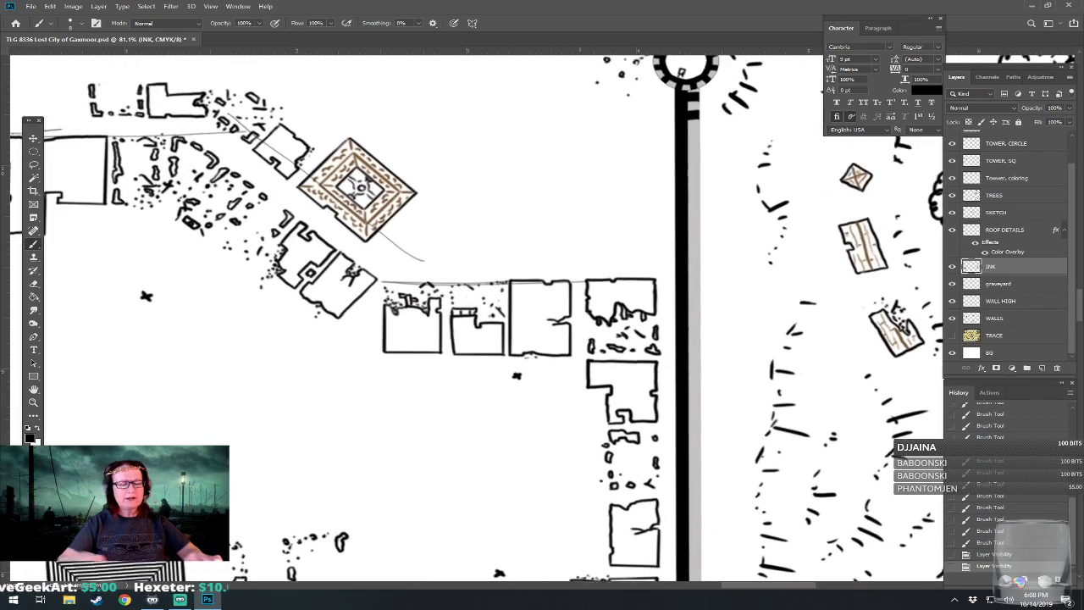
drag(497, 194, 493, 257)
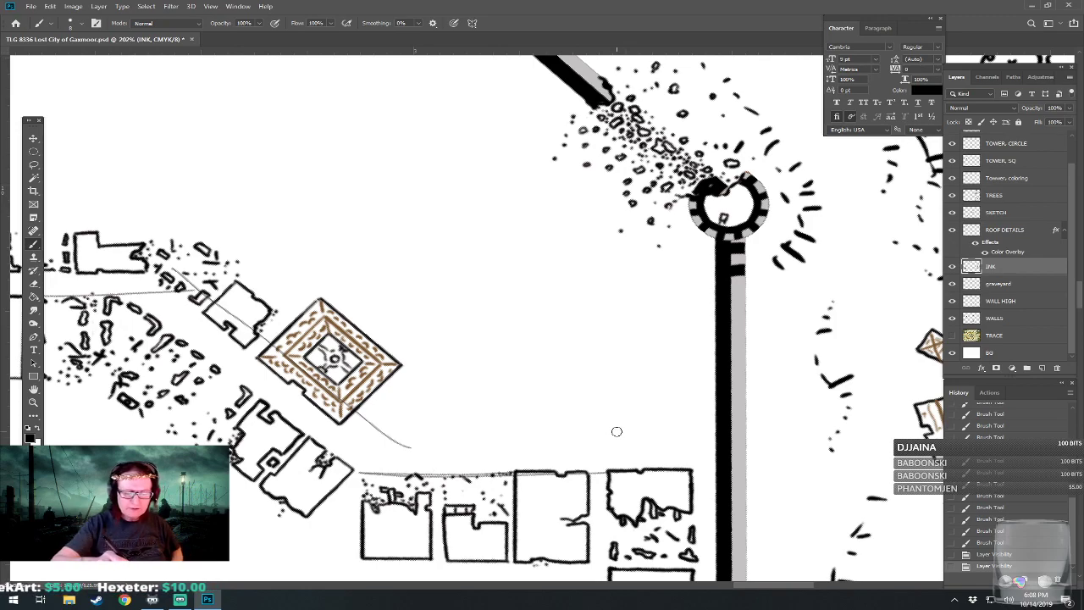
scroll(707, 451, up, 2)
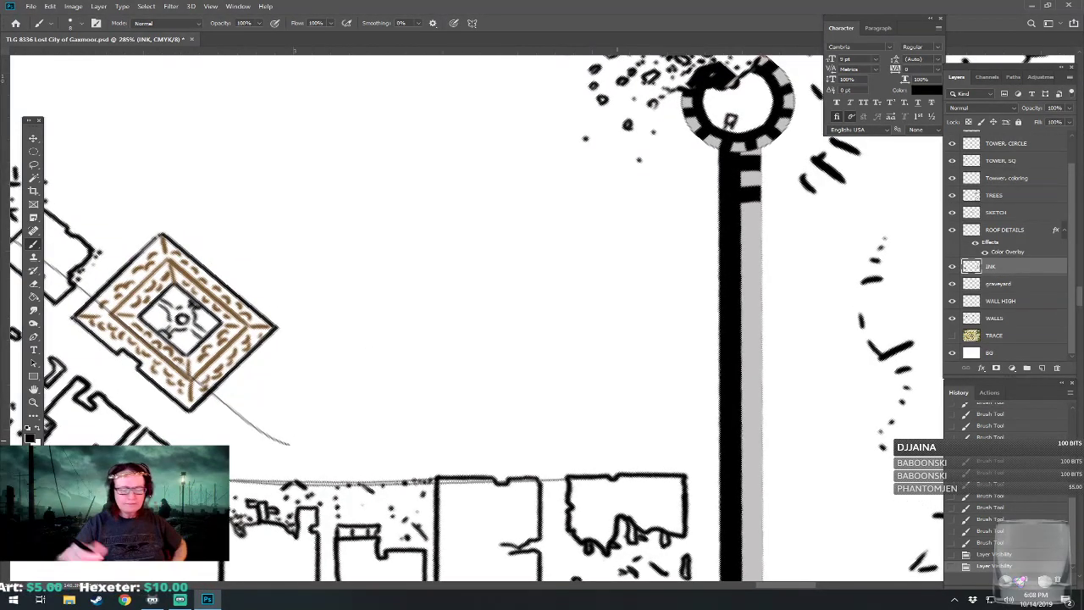
mouse_move(569, 430)
mouse_down()
mouse_move(607, 436)
mouse_move(576, 429)
mouse_move(573, 411)
mouse_move(568, 427)
mouse_move(572, 382)
mouse_move(559, 381)
mouse_move(578, 376)
mouse_move(580, 345)
mouse_up()
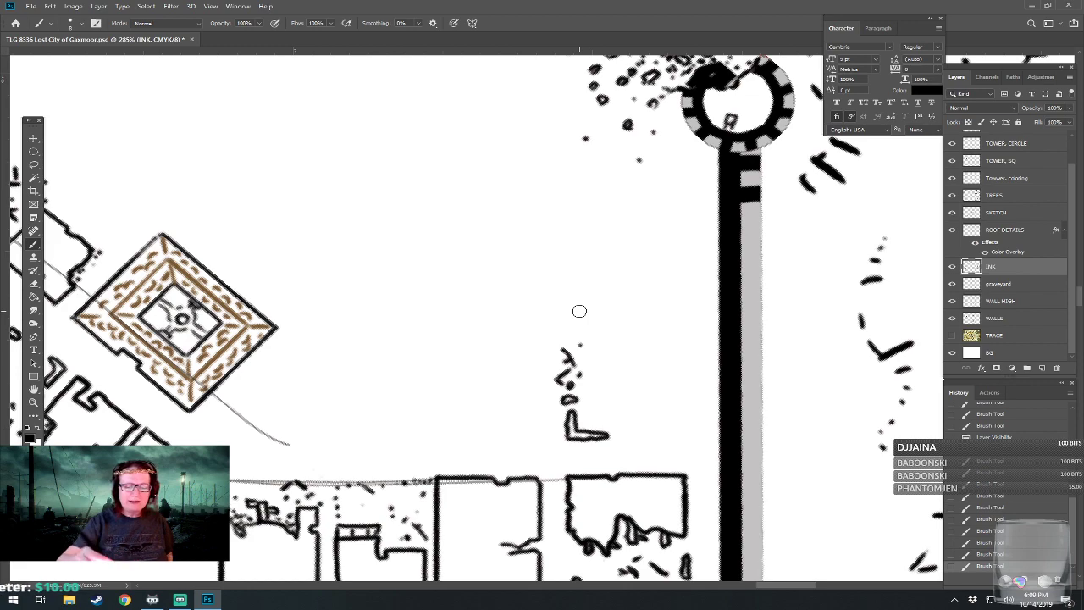
mouse_move(648, 436)
mouse_down()
mouse_move(669, 422)
mouse_move(672, 441)
mouse_move(687, 426)
mouse_move(676, 400)
mouse_move(699, 415)
mouse_move(678, 423)
mouse_move(669, 389)
mouse_move(685, 382)
mouse_move(661, 347)
mouse_up()
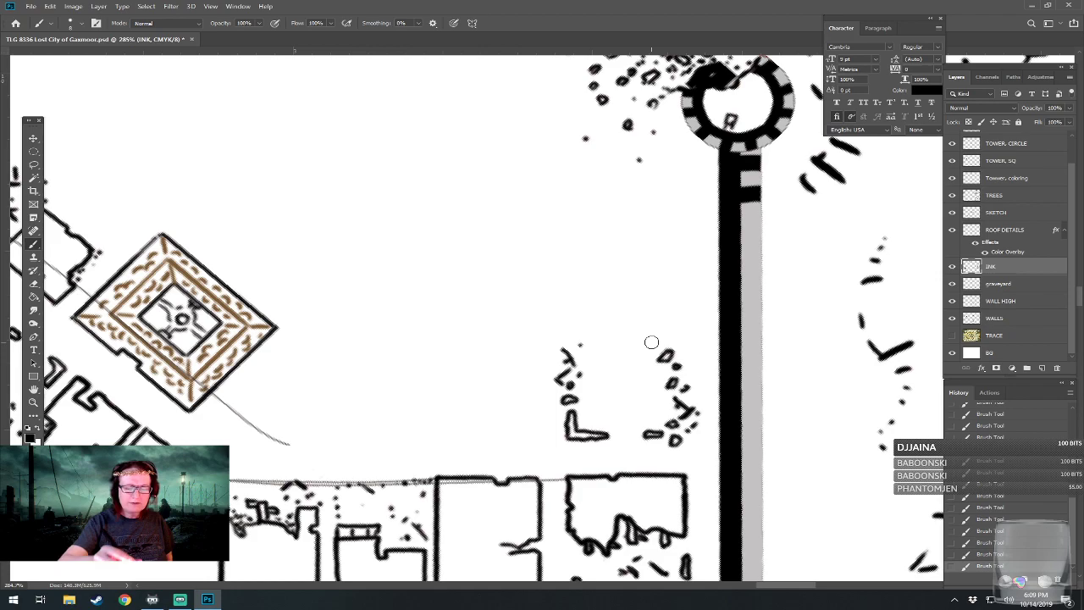
drag(658, 306, 650, 389)
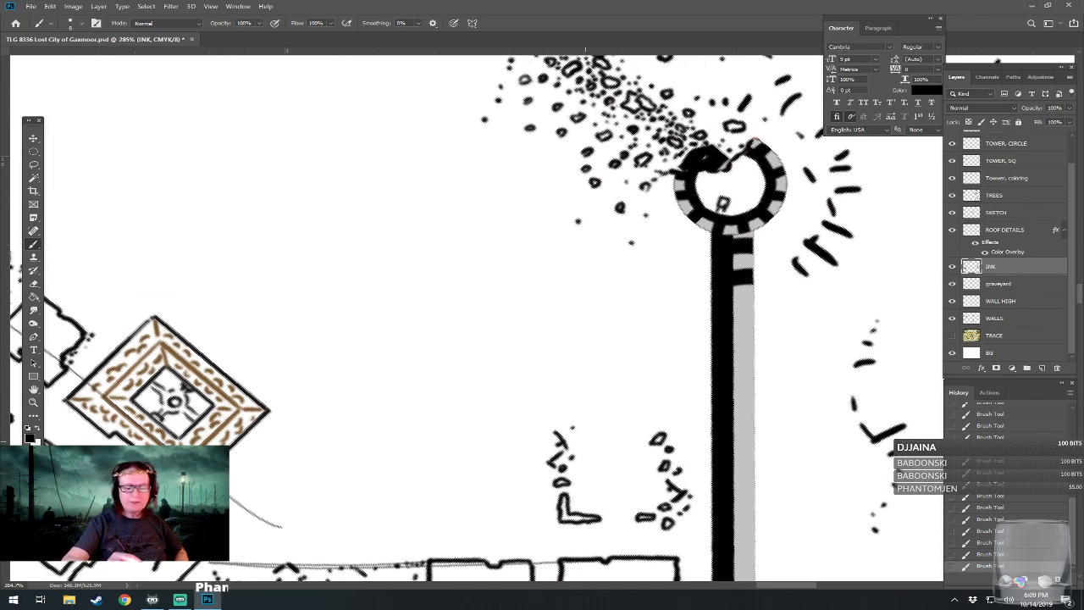
mouse_move(582, 434)
mouse_down()
mouse_move(596, 458)
mouse_move(574, 438)
mouse_move(587, 458)
mouse_move(583, 445)
mouse_move(579, 470)
mouse_move(593, 480)
mouse_move(581, 491)
mouse_move(579, 474)
mouse_move(599, 506)
mouse_up()
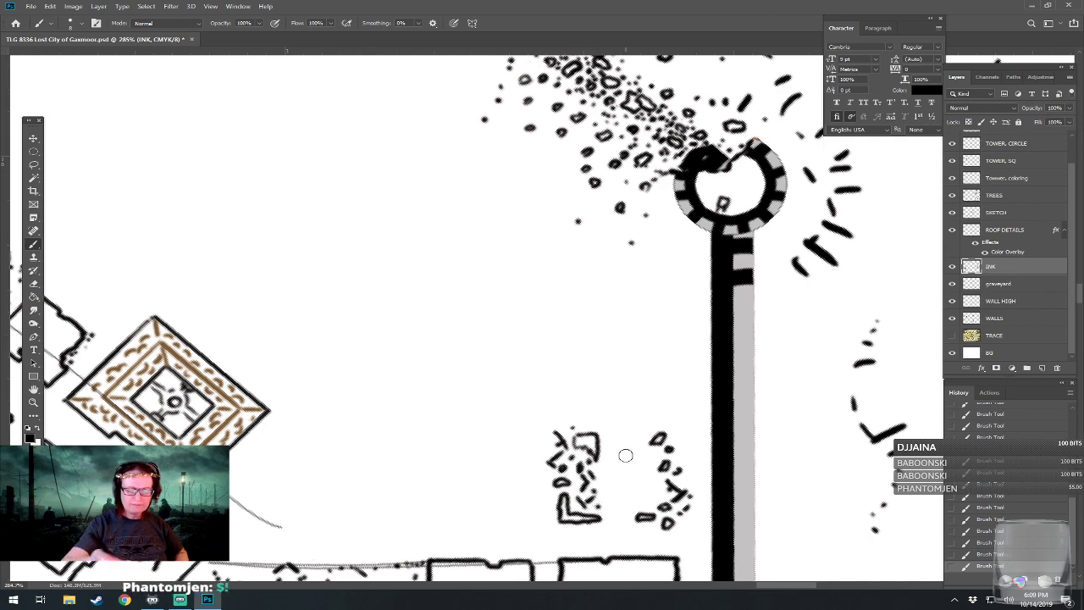
Ink a small square building with a broken side and cross-shaped debris, and scatter stones and dots beside it.
mouse_move(562, 394)
mouse_down()
mouse_move(606, 415)
mouse_move(594, 404)
mouse_move(609, 390)
mouse_move(602, 378)
mouse_move(561, 383)
mouse_move(564, 405)
mouse_move(618, 399)
mouse_move(609, 385)
mouse_move(619, 396)
mouse_move(619, 381)
mouse_move(613, 406)
mouse_move(647, 388)
mouse_move(635, 375)
mouse_move(653, 396)
mouse_move(641, 402)
mouse_move(658, 395)
mouse_move(650, 415)
mouse_move(673, 411)
mouse_move(678, 383)
mouse_move(660, 368)
mouse_move(673, 373)
mouse_move(638, 344)
mouse_move(639, 418)
mouse_move(630, 429)
mouse_move(626, 409)
mouse_move(612, 422)
mouse_move(629, 435)
mouse_move(613, 456)
mouse_move(631, 439)
mouse_move(612, 437)
mouse_move(638, 432)
mouse_up()
click(647, 437)
click(631, 417)
click(660, 423)
click(675, 431)
click(652, 386)
click(649, 368)
click(617, 346)
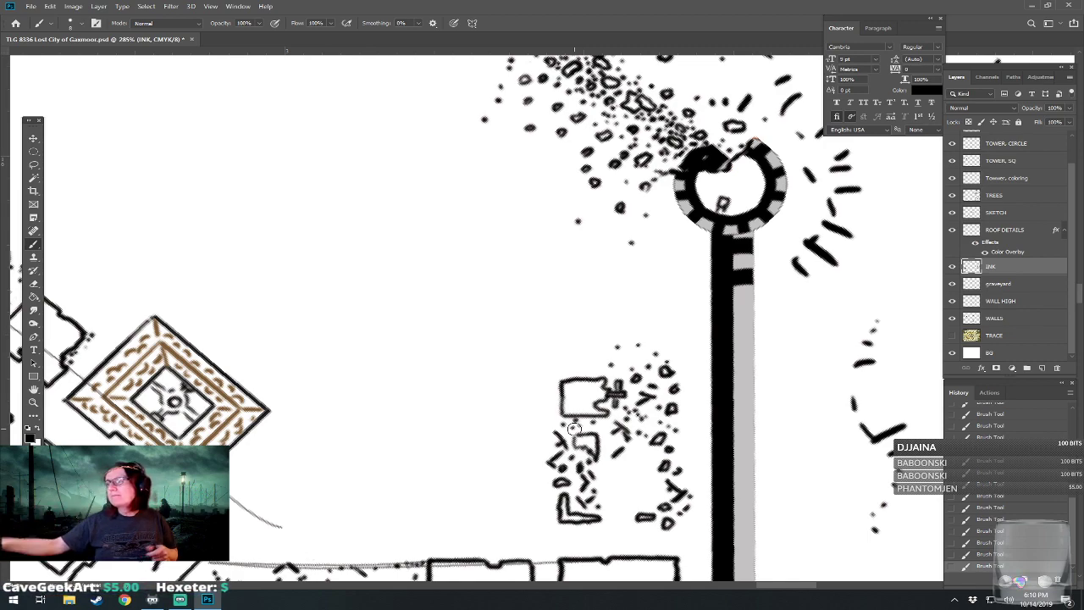
Extend both rows of broken wall fragments from the small square building toward the round tower, with loose stones between them.
drag(574, 430, 557, 466)
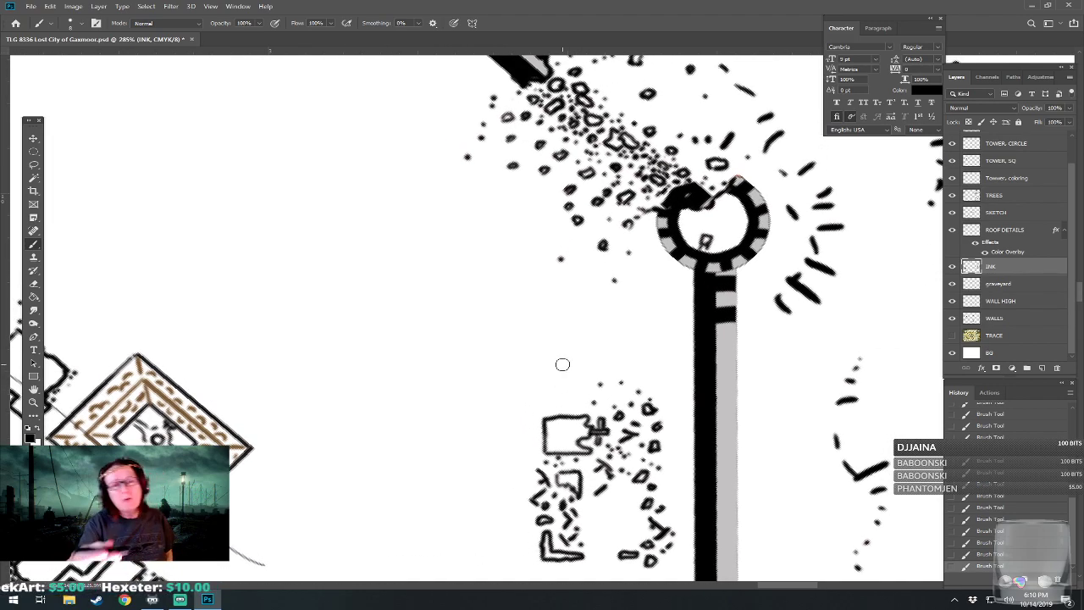
mouse_move(542, 377)
mouse_down()
mouse_move(576, 399)
mouse_move(634, 380)
mouse_move(612, 394)
mouse_move(607, 375)
mouse_move(664, 390)
mouse_move(648, 367)
mouse_move(661, 377)
mouse_move(648, 377)
mouse_move(662, 352)
mouse_move(657, 291)
mouse_move(638, 273)
mouse_up()
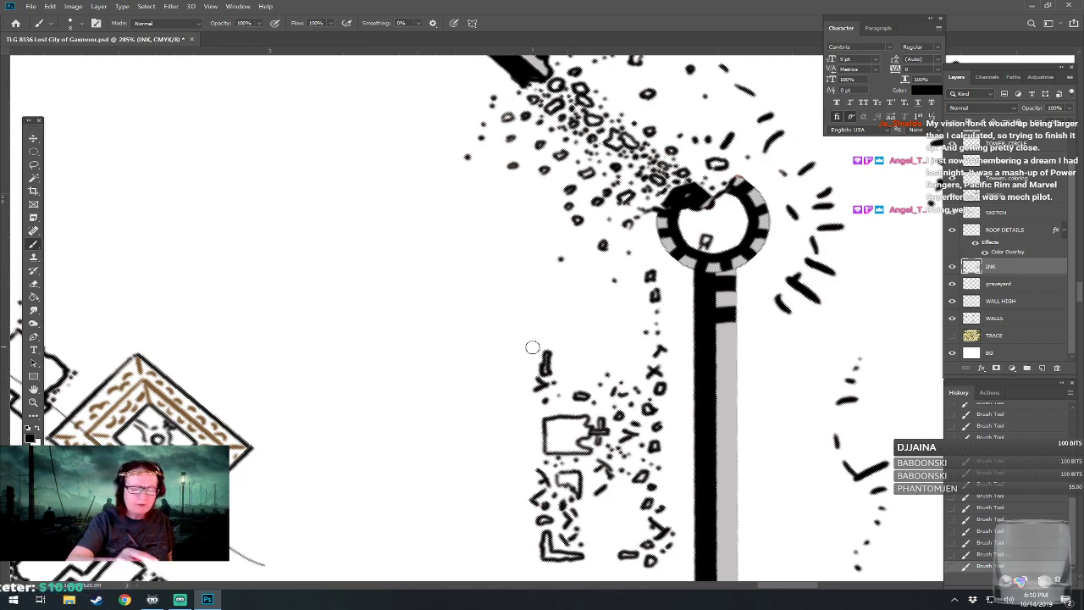
mouse_move(549, 345)
mouse_down()
mouse_move(535, 315)
mouse_move(542, 308)
mouse_move(586, 300)
mouse_move(568, 350)
mouse_move(604, 331)
mouse_move(591, 357)
mouse_move(621, 311)
mouse_move(622, 351)
mouse_up()
drag(585, 291, 637, 265)
Scatter small rubble dots among the ruin fragments and around their end nearest the round tower.
click(636, 264)
click(629, 288)
click(629, 293)
click(635, 285)
click(639, 277)
click(645, 270)
click(645, 260)
click(646, 248)
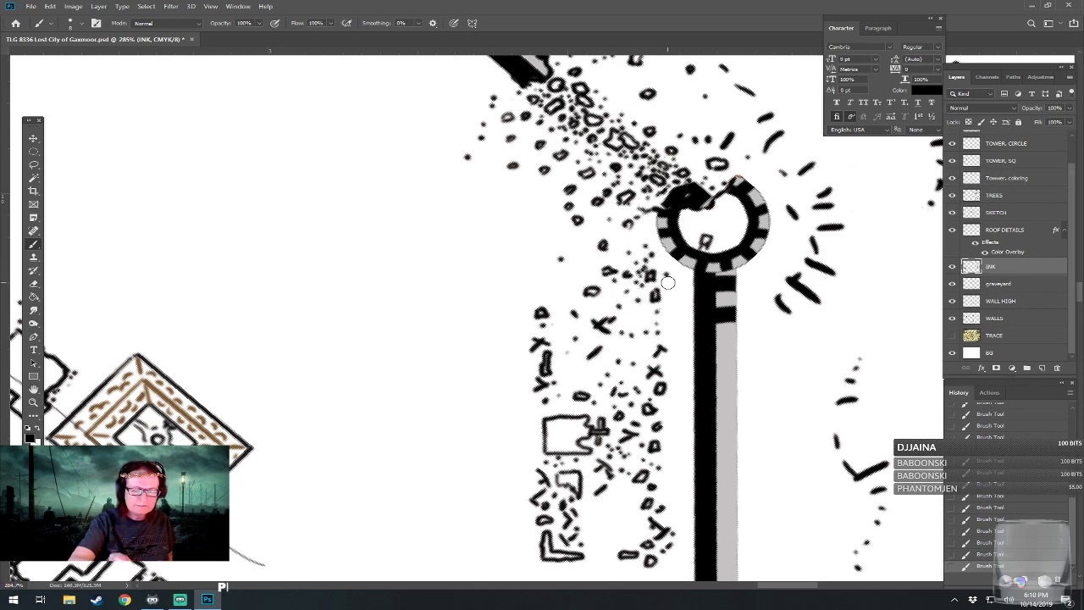
click(568, 278)
mouse_move(542, 266)
mouse_down()
mouse_move(552, 276)
mouse_move(540, 268)
mouse_move(533, 290)
mouse_move(544, 269)
mouse_move(555, 300)
mouse_move(540, 298)
mouse_move(559, 258)
mouse_move(526, 261)
mouse_up()
Ink a ruined rectangular building beside the rubble strip, with broken corner fragments, a jagged surviving room and loose debris.
scroll(572, 275, down, 5)
scroll(573, 276, up, 3)
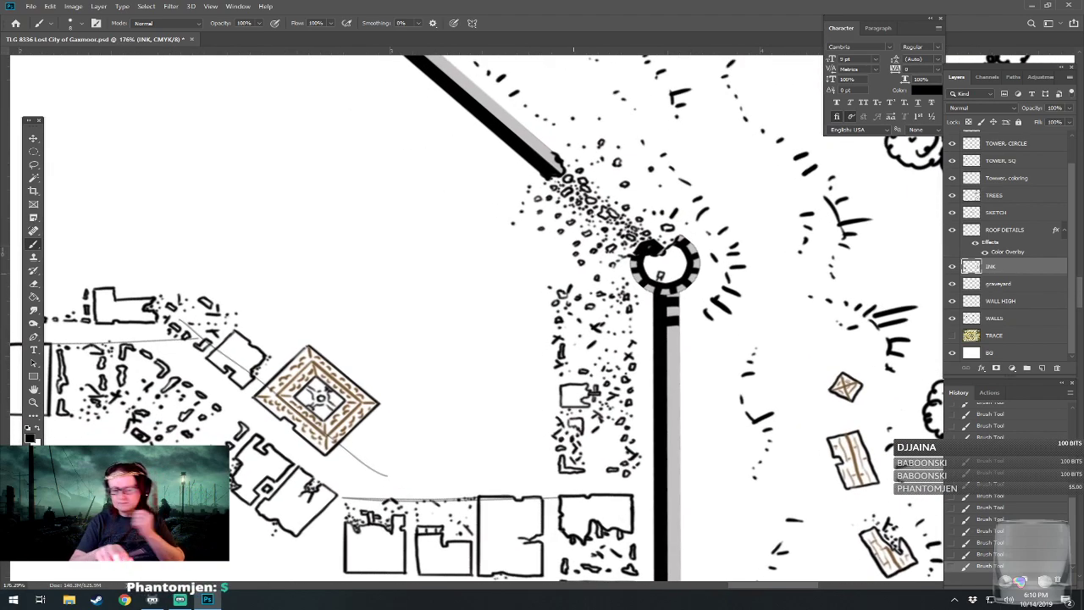
scroll(474, 317, left, 2)
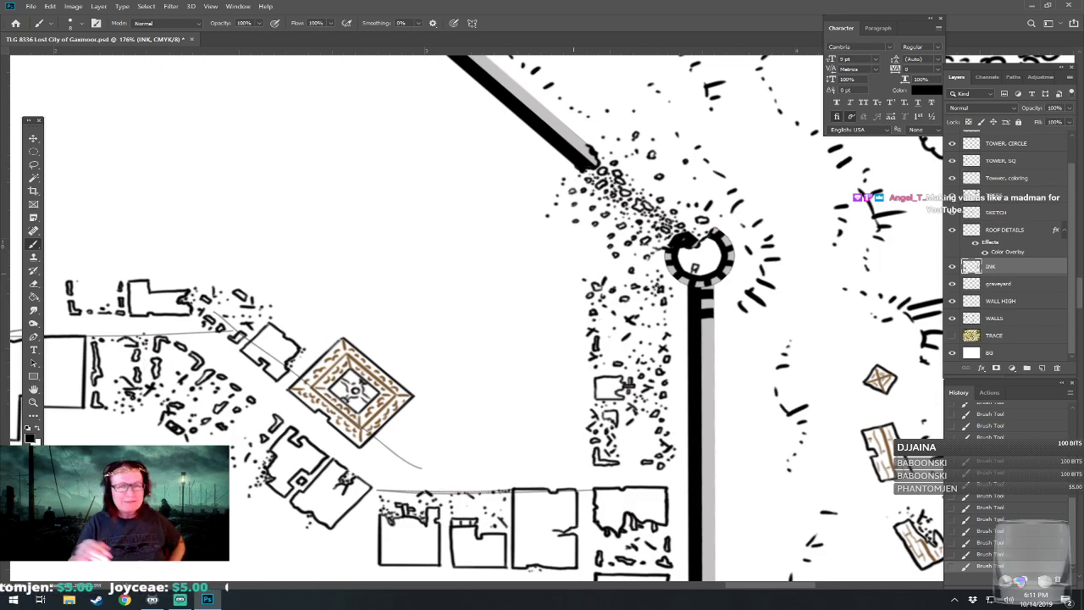
scroll(496, 520, up, 2)
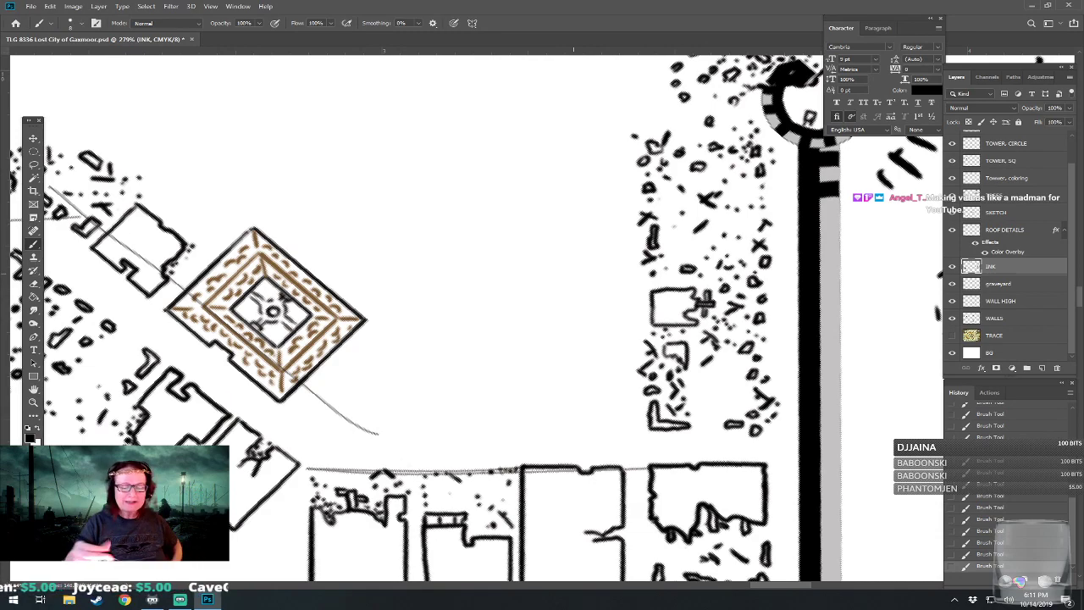
scroll(526, 319, left, 2)
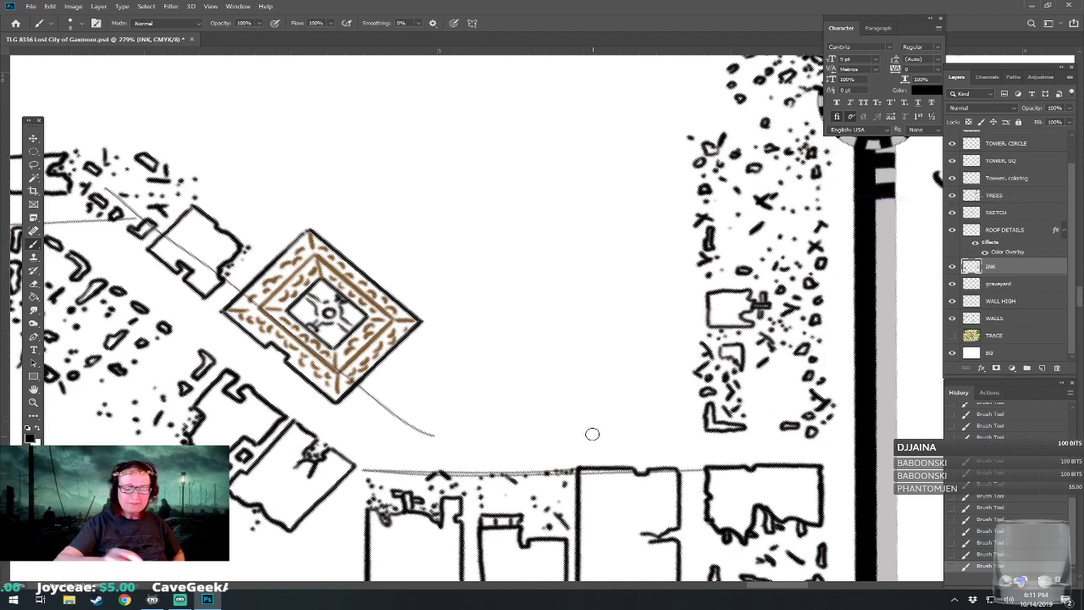
mouse_move(580, 417)
mouse_down()
mouse_move(581, 434)
mouse_move(598, 437)
mouse_move(603, 428)
mouse_move(583, 412)
mouse_move(622, 432)
mouse_move(637, 429)
mouse_move(613, 428)
mouse_move(666, 432)
mouse_move(678, 413)
mouse_move(675, 369)
mouse_move(646, 400)
mouse_move(656, 377)
mouse_move(637, 386)
mouse_move(668, 383)
mouse_up()
mouse_move(570, 361)
mouse_down()
mouse_move(584, 400)
mouse_move(579, 338)
mouse_move(594, 347)
mouse_move(589, 323)
mouse_move(579, 343)
mouse_move(592, 315)
mouse_move(664, 328)
mouse_move(669, 342)
mouse_move(677, 314)
mouse_move(641, 322)
mouse_move(653, 355)
mouse_move(661, 341)
mouse_move(672, 349)
mouse_up()
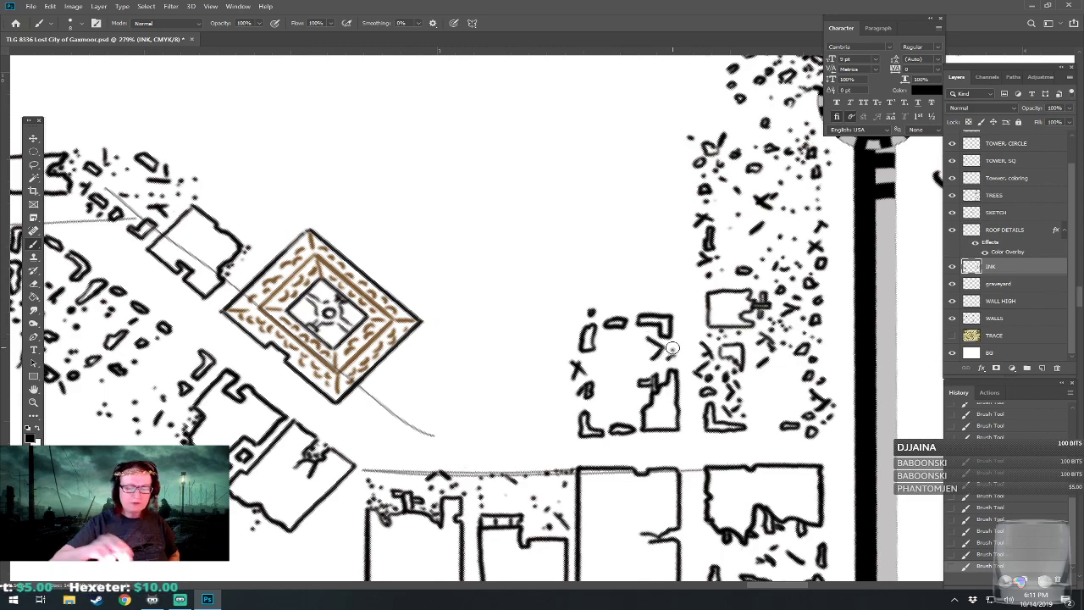
Check the block against the TRACE reference and sketch a straight road edge along the ruined rectangular building on the SKETCH layer.
scroll(671, 347, down, 6)
scroll(671, 348, down, 2)
scroll(672, 347, up, 3)
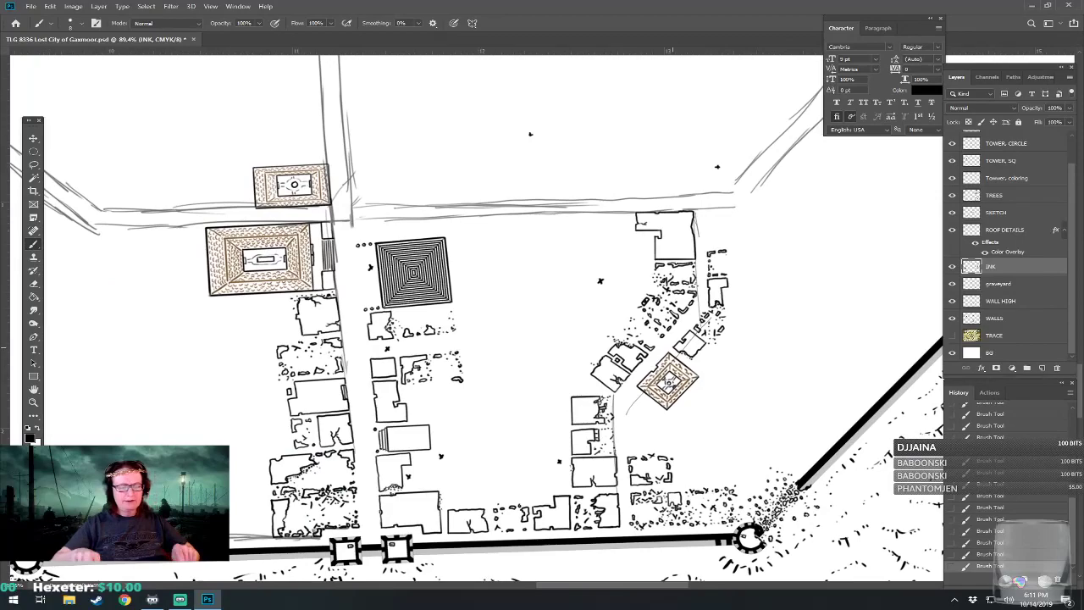
click(951, 335)
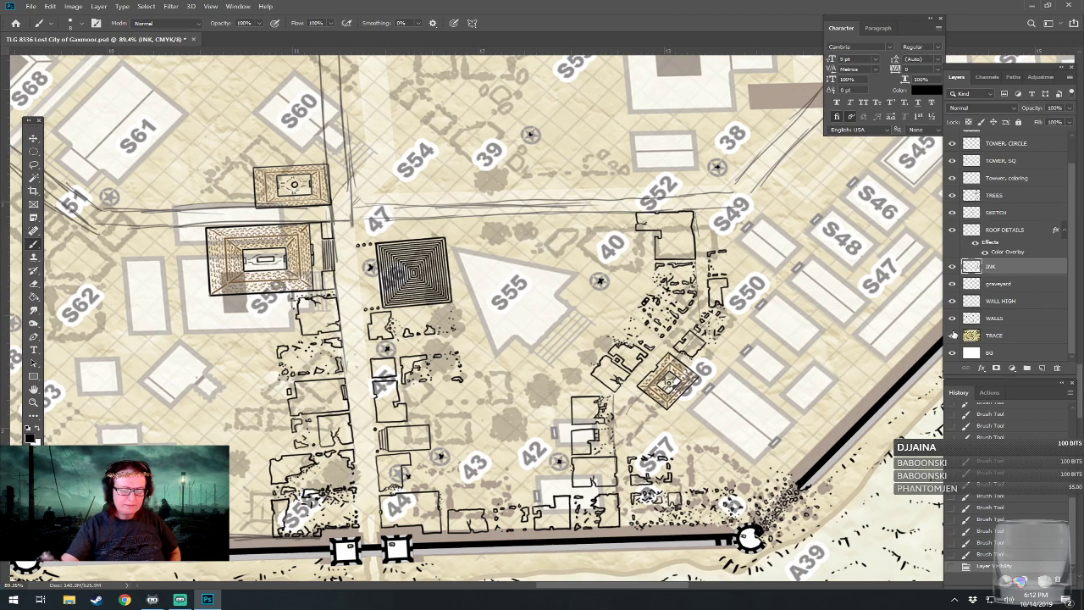
click(952, 336)
scroll(579, 467, up, 5)
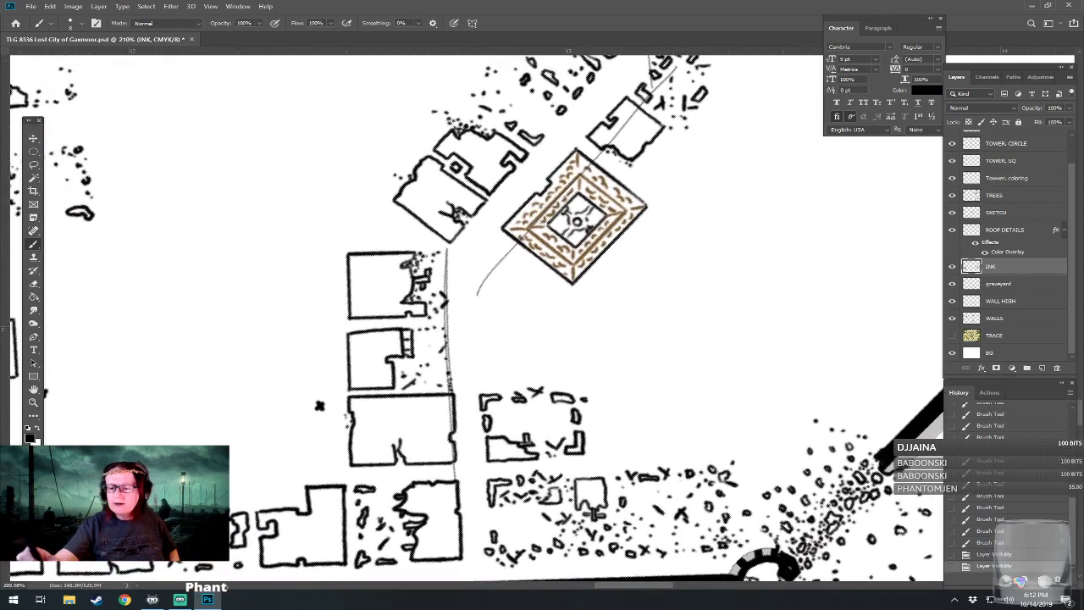
click(996, 213)
click(484, 392)
drag(483, 391, 733, 383)
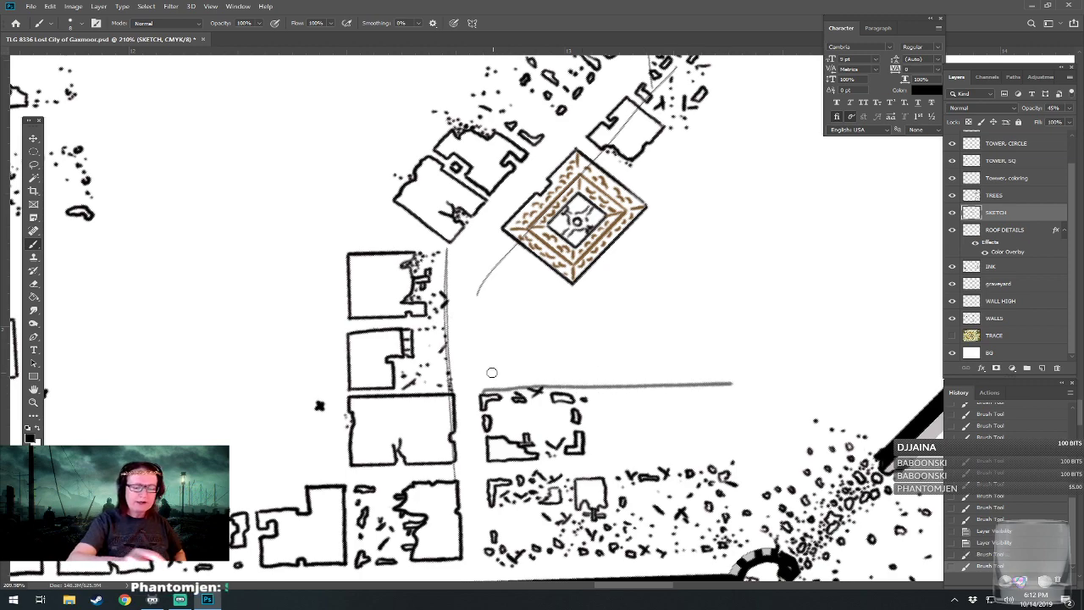
Sketch the road's parallel opposite edge and connect it along the side street to the courtyard building's corner.
drag(482, 371, 736, 365)
drag(478, 301, 480, 371)
mouse_move(474, 263)
mouse_down()
mouse_move(476, 311)
mouse_move(482, 256)
mouse_move(475, 266)
mouse_move(504, 232)
mouse_move(480, 256)
mouse_move(479, 298)
mouse_up()
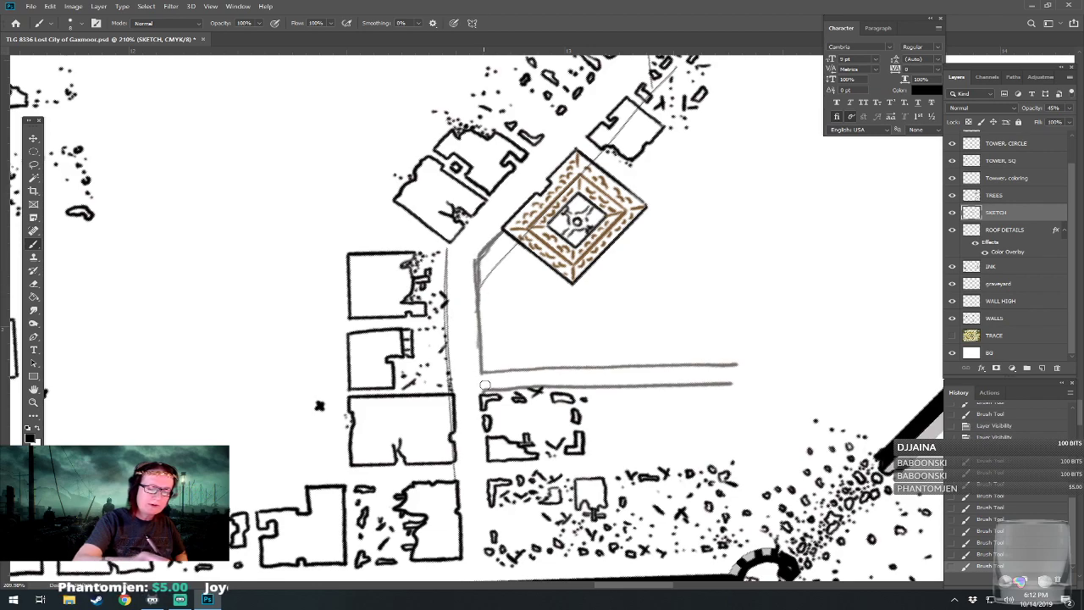
mouse_move(527, 414)
mouse_down()
mouse_move(497, 316)
mouse_move(476, 371)
mouse_up()
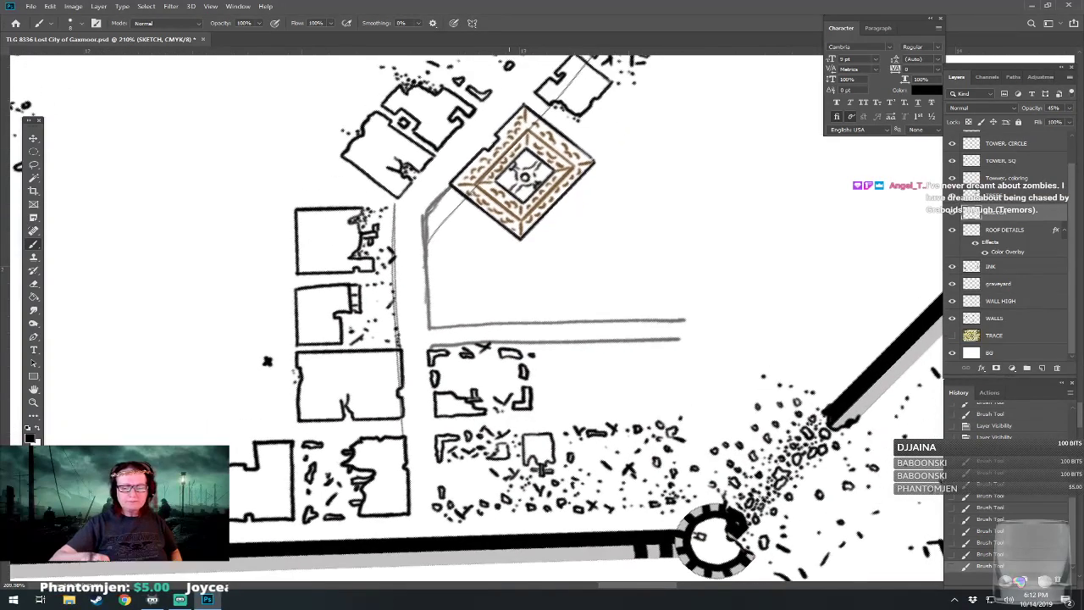
Sketch a road edge parallel to the diagonal city wall, past the round corner tower, on the SKETCH layer.
mouse_move(690, 496)
mouse_down()
mouse_move(759, 487)
mouse_move(743, 485)
mouse_move(811, 415)
mouse_up()
mouse_move(733, 486)
mouse_down()
mouse_move(818, 395)
mouse_move(616, 481)
mouse_move(713, 372)
mouse_up()
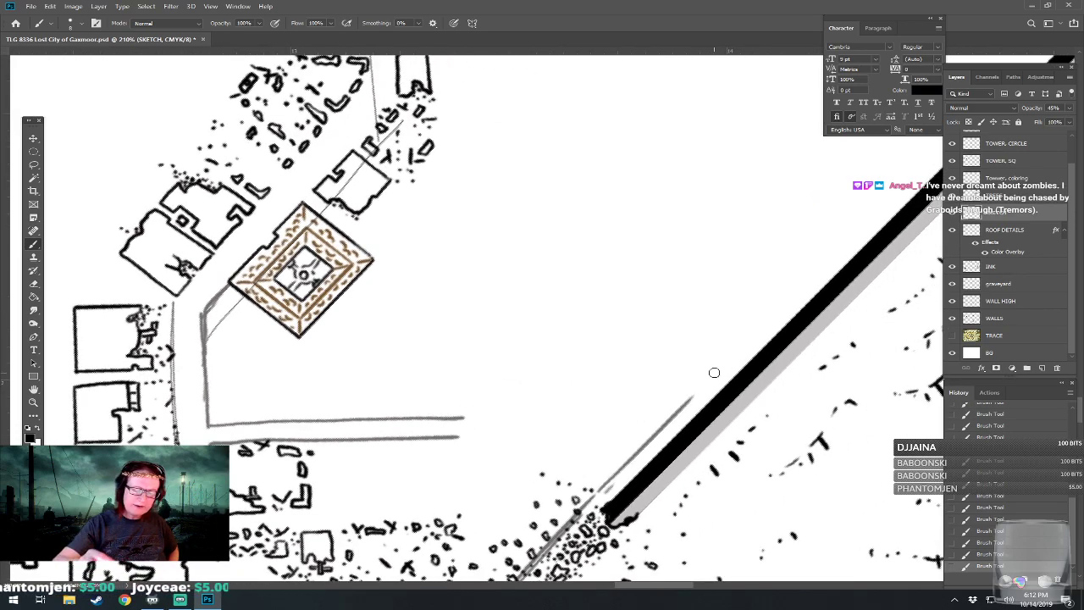
mouse_move(43, 457)
mouse_down()
mouse_move(243, 284)
mouse_move(340, 365)
mouse_up()
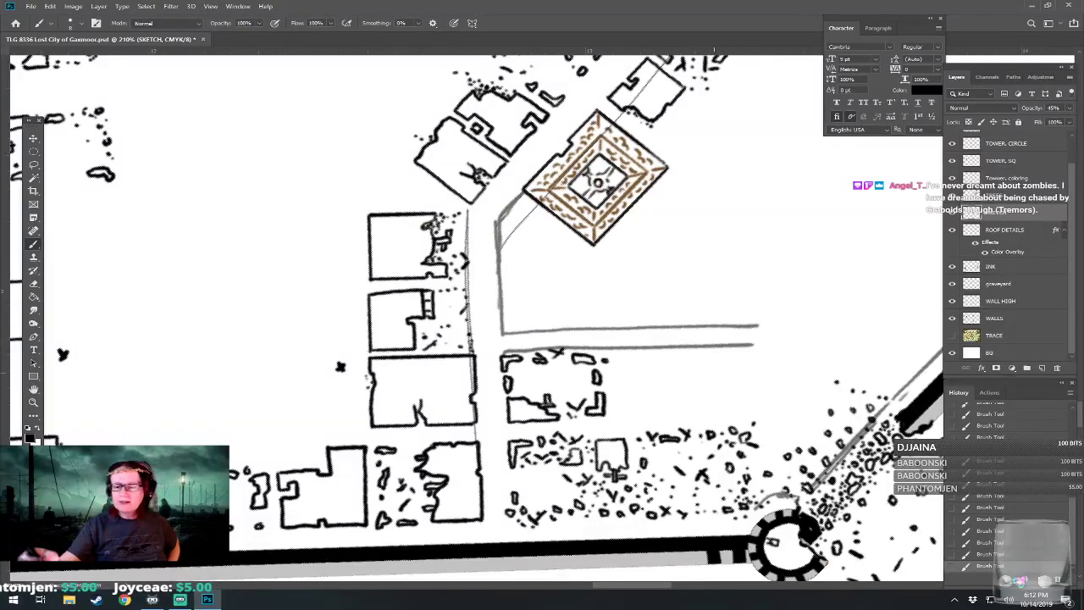
Switch to the INK layer and ink two small square corner towers along the road edge below the diamond-shaped courtyard building.
click(1000, 268)
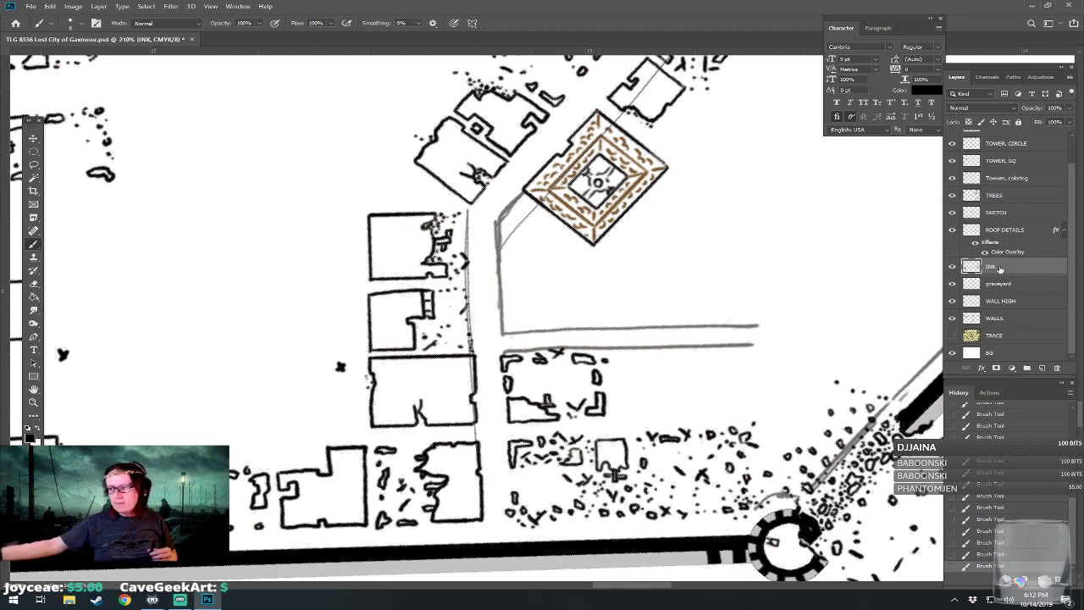
scroll(500, 454, up, 3)
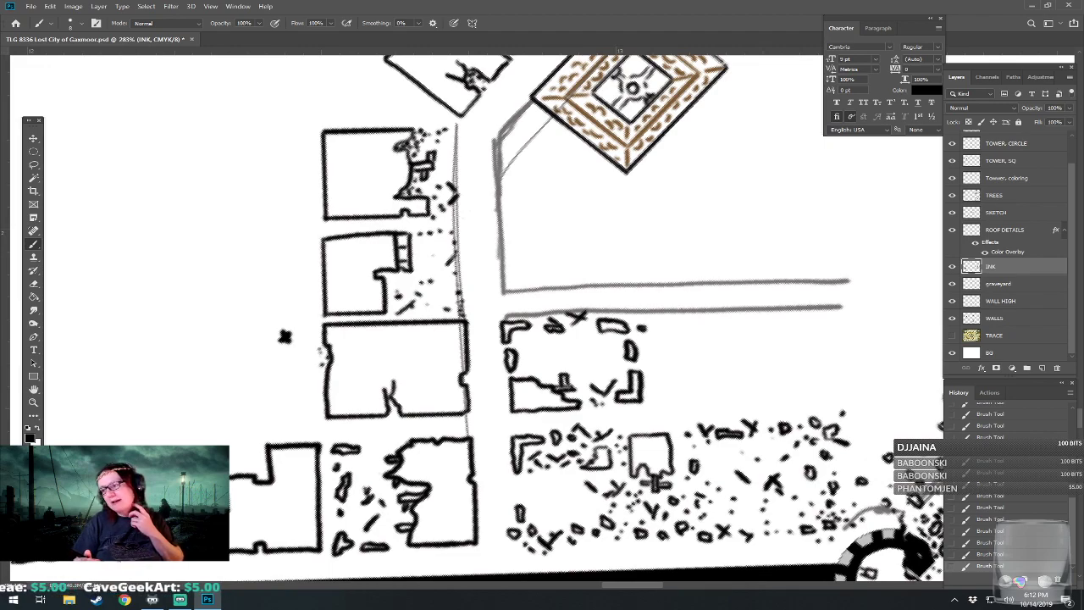
drag(500, 454, 555, 563)
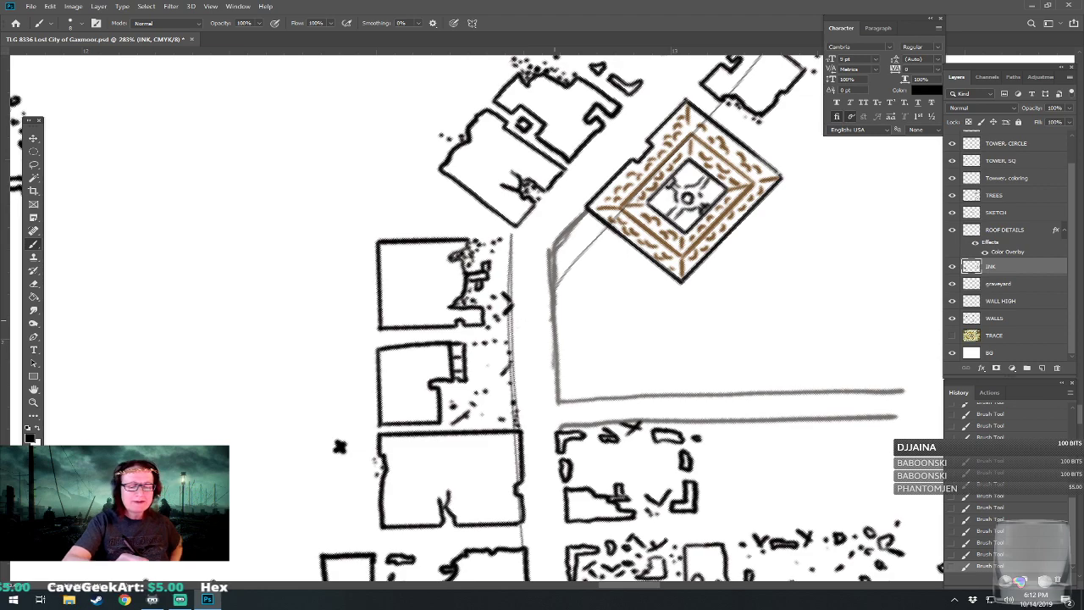
mouse_move(553, 310)
mouse_down()
mouse_move(559, 334)
mouse_move(578, 332)
mouse_move(556, 311)
mouse_up()
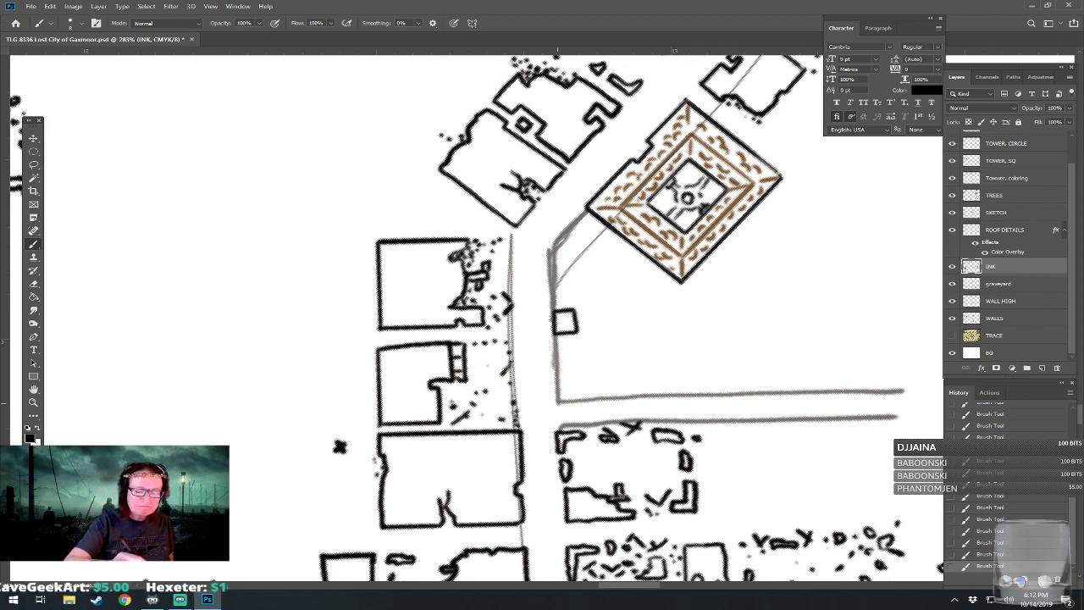
mouse_move(558, 379)
mouse_down()
mouse_move(566, 401)
mouse_move(583, 400)
mouse_move(579, 380)
mouse_move(559, 380)
mouse_move(583, 382)
mouse_up()
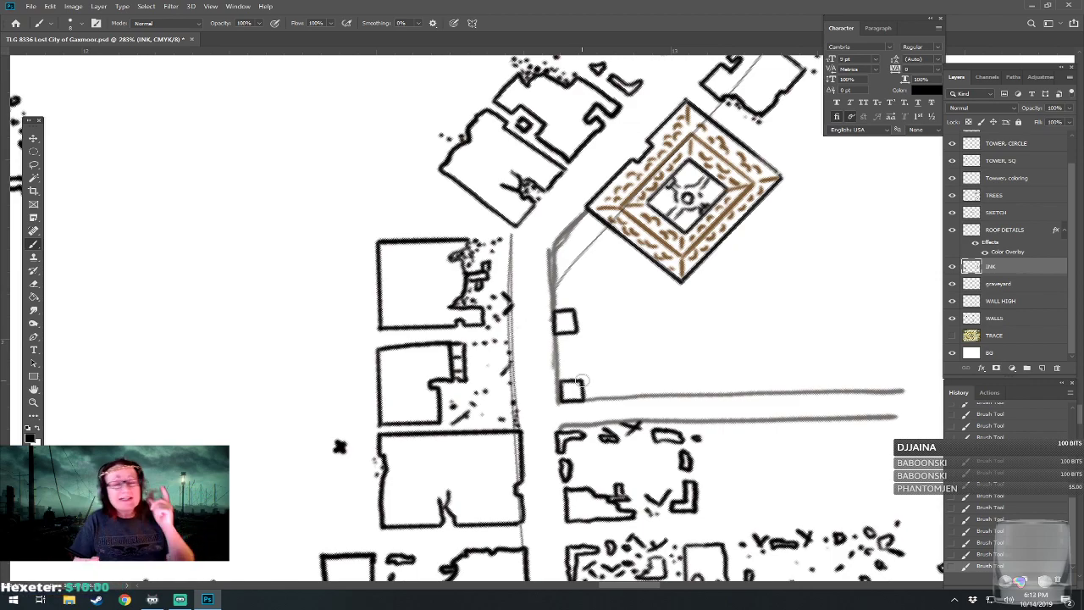
drag(581, 380, 609, 388)
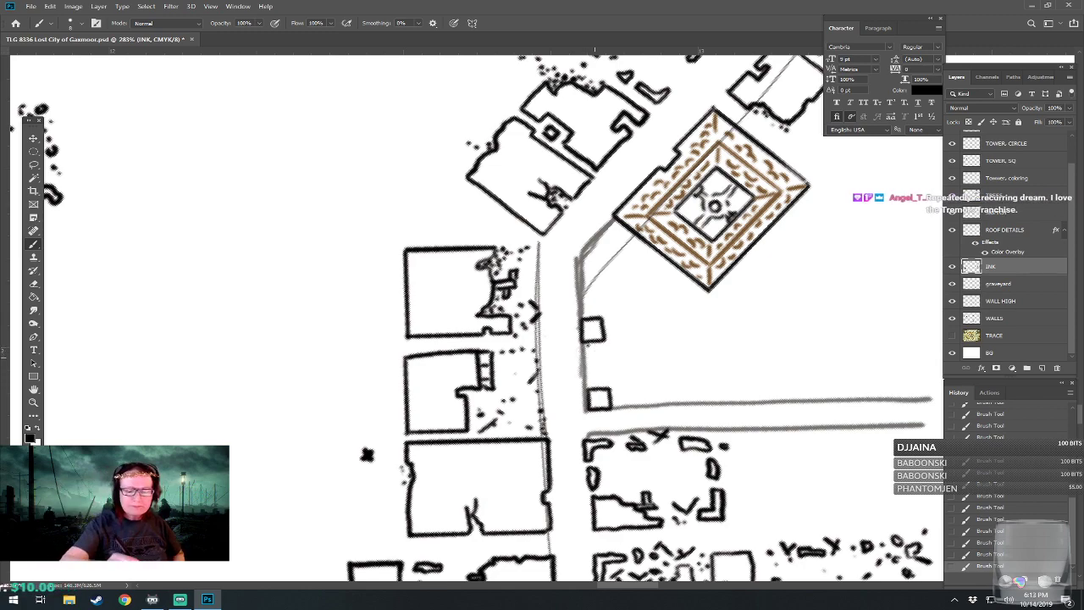
Ink walls from the upper square tower to the lower one and across the block, and add two matching towers at the far corners.
drag(595, 384, 596, 391)
key(ctrl+z)
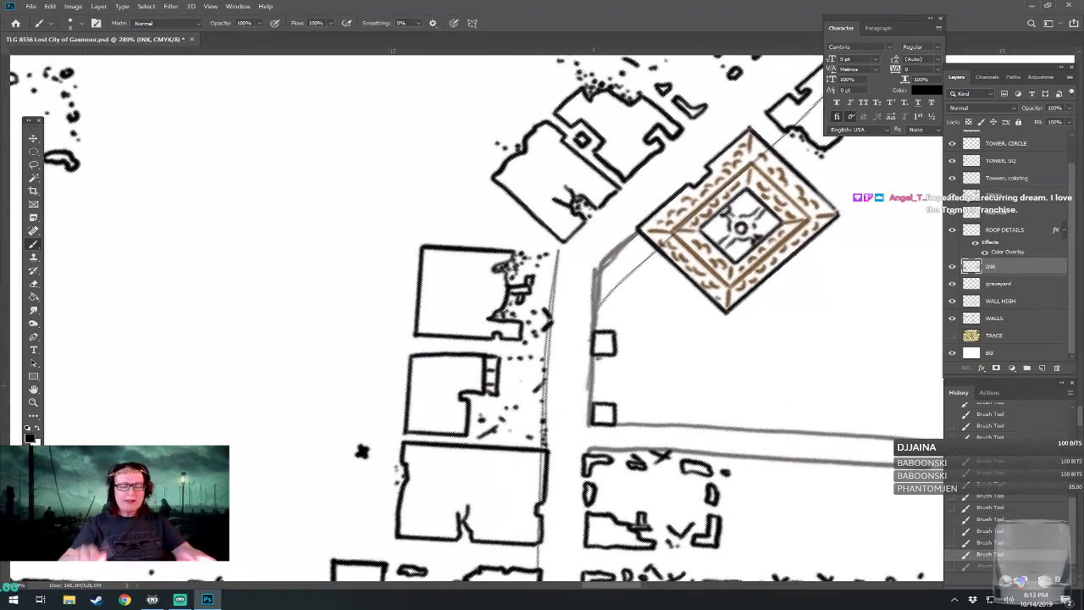
mouse_move(599, 356)
mouse_down()
mouse_move(599, 407)
mouse_move(574, 436)
mouse_up()
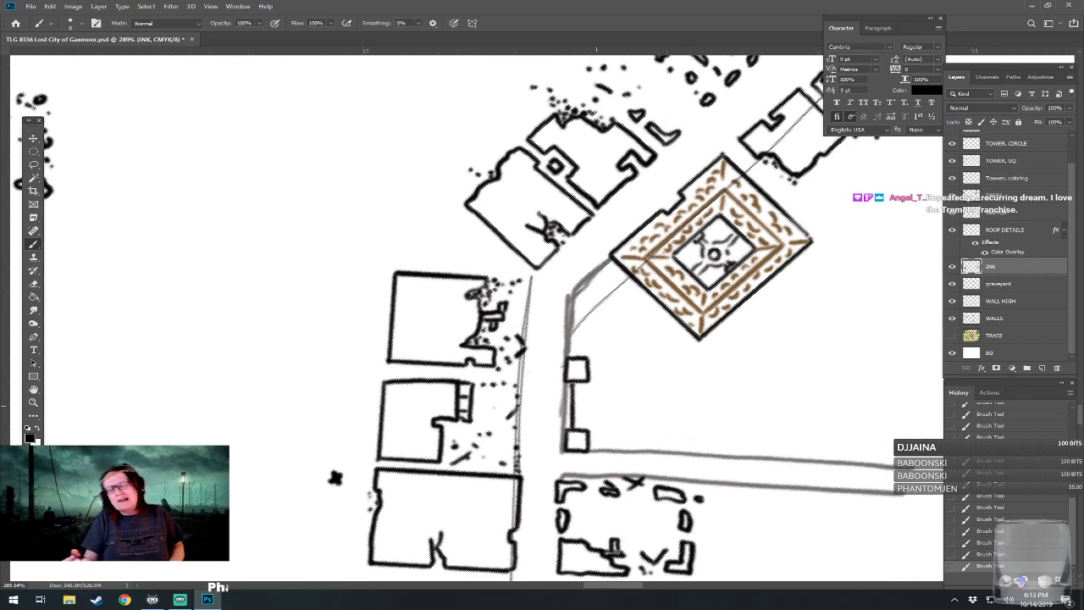
mouse_move(589, 362)
mouse_down()
mouse_move(683, 362)
mouse_move(685, 377)
mouse_move(706, 379)
mouse_move(708, 358)
mouse_move(683, 357)
mouse_move(708, 358)
mouse_up()
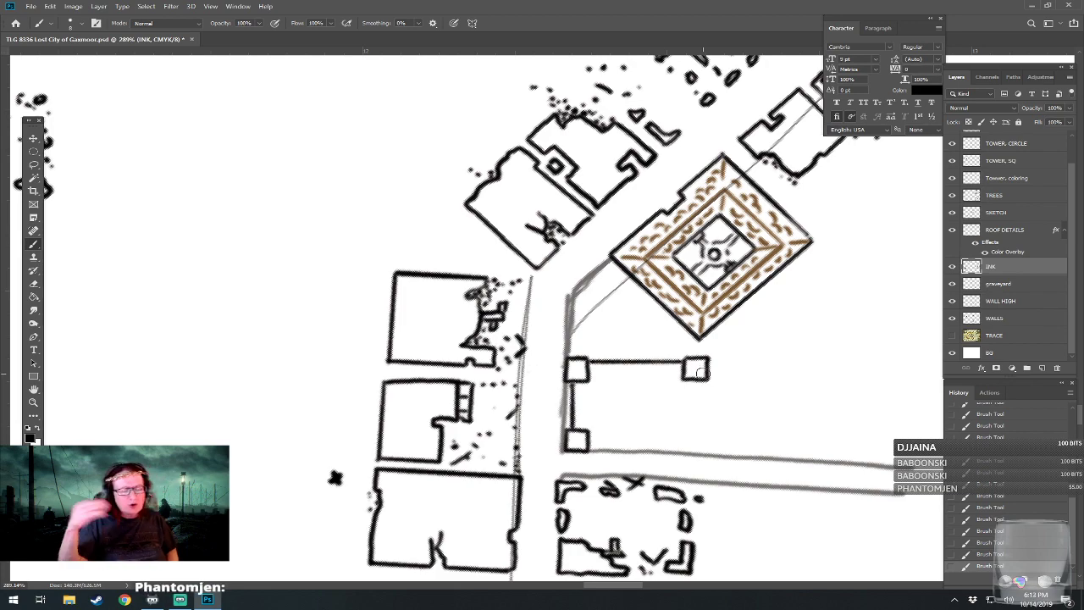
mouse_move(682, 428)
mouse_down()
mouse_move(682, 449)
mouse_move(694, 450)
mouse_move(707, 449)
mouse_move(708, 432)
mouse_move(680, 428)
mouse_move(705, 429)
mouse_up()
Ink broken wall fragments and rubble dots between the two square towers facing the side street.
mouse_move(595, 450)
mouse_down()
mouse_move(625, 450)
mouse_move(624, 436)
mouse_move(635, 437)
mouse_up()
click(628, 440)
click(646, 426)
click(655, 435)
click(660, 442)
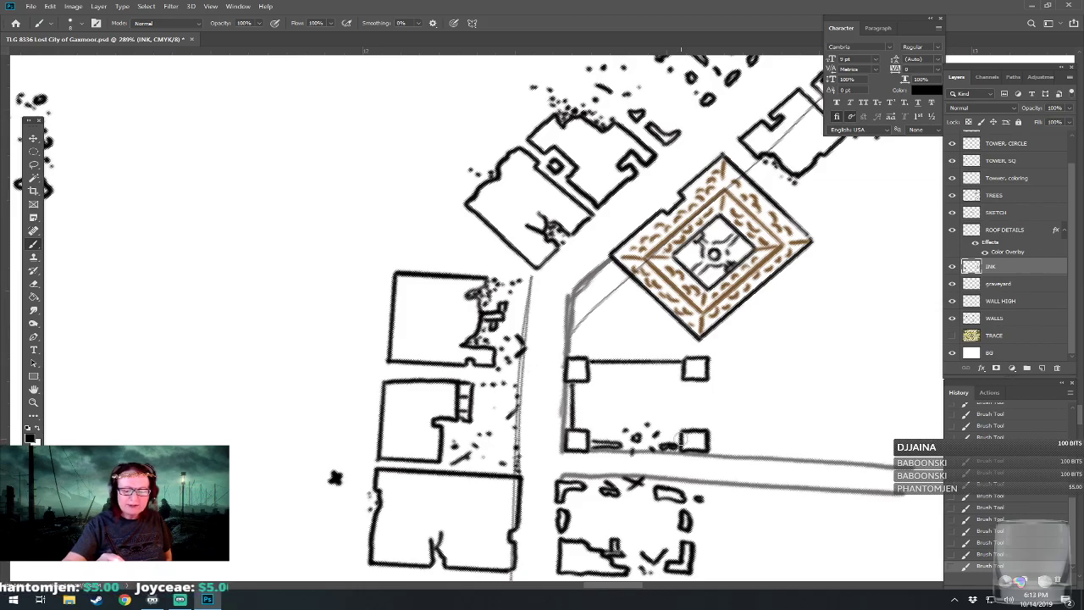
Examine the whole walled city and the inked southern blocks around the four-towered building.
key(ctrl+minus)
key(ctrl+minus)
scroll(452, 415, down, 10)
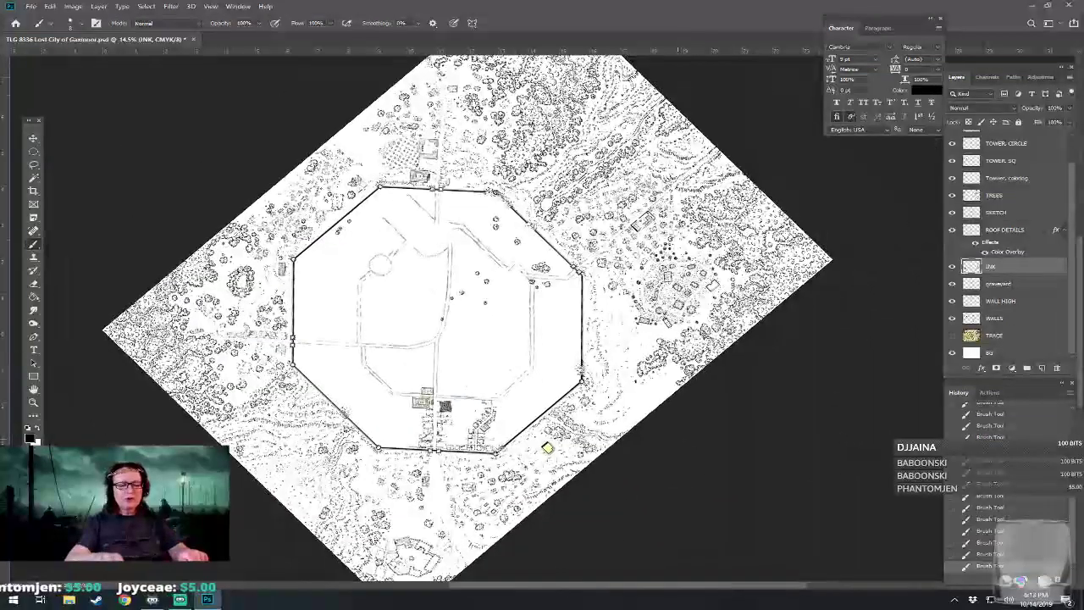
scroll(375, 346, up, 3)
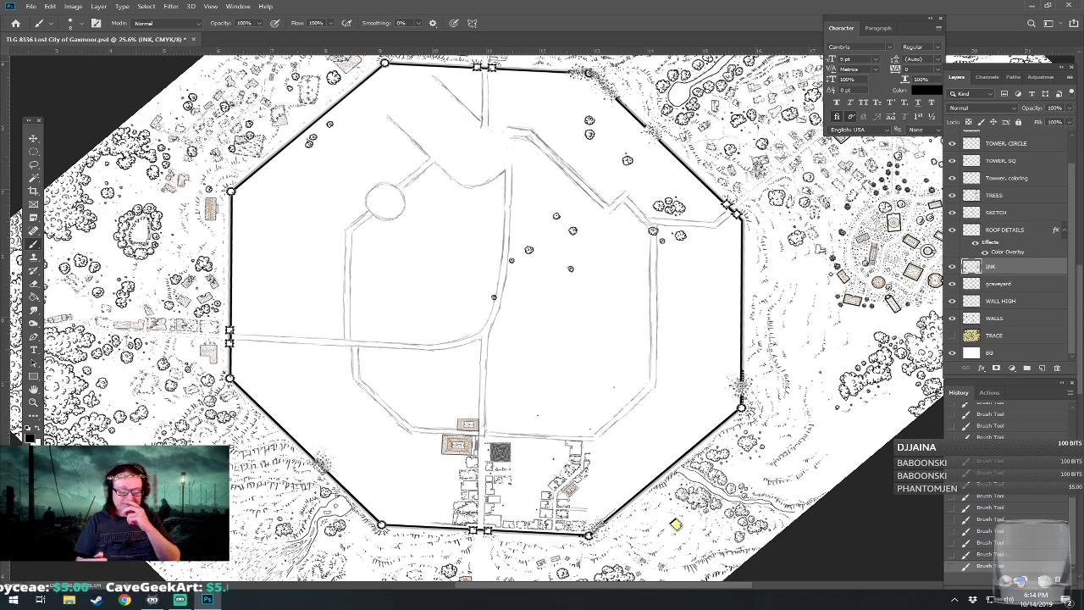
scroll(571, 533, up, 6)
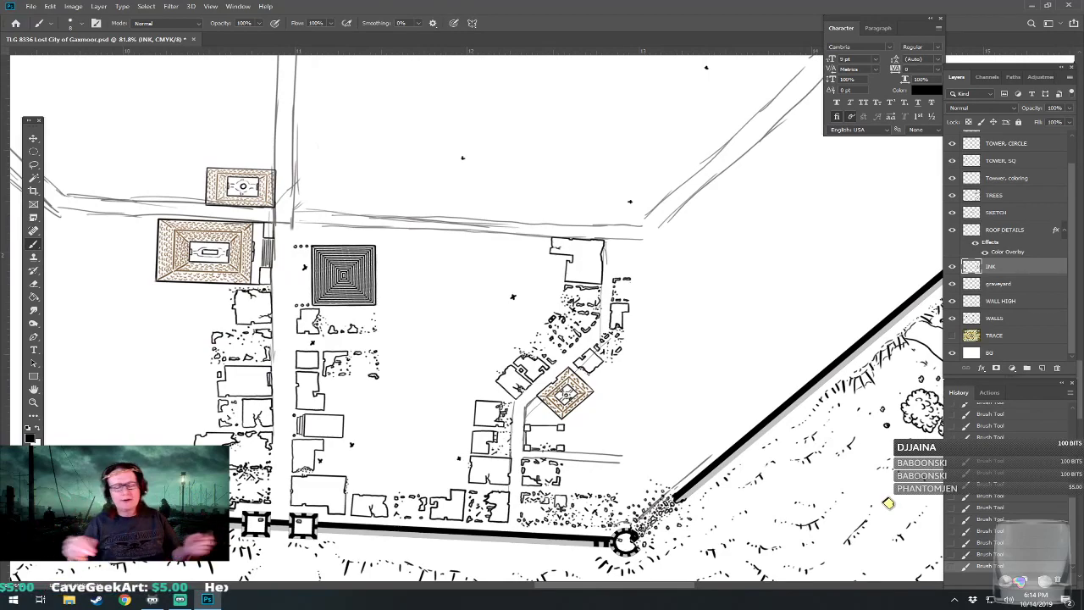
scroll(576, 396, up, 2)
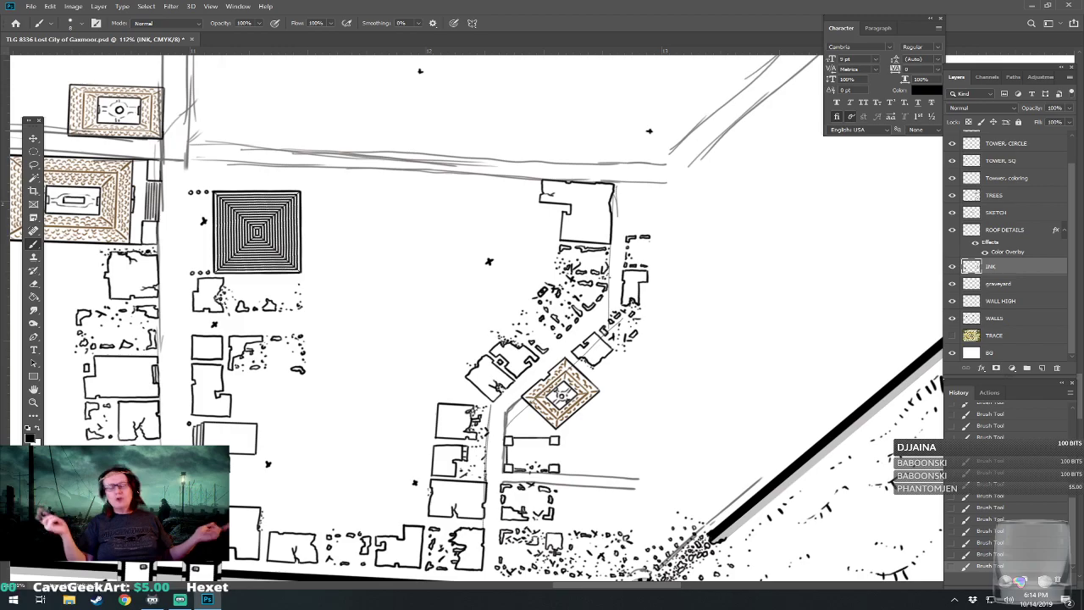
scroll(538, 483, up, 4)
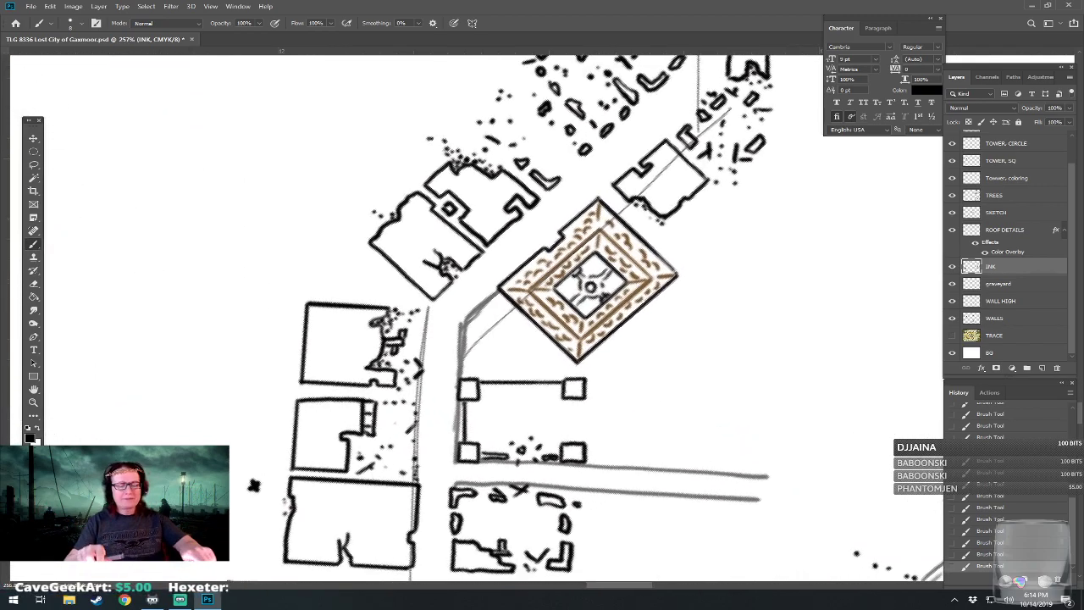
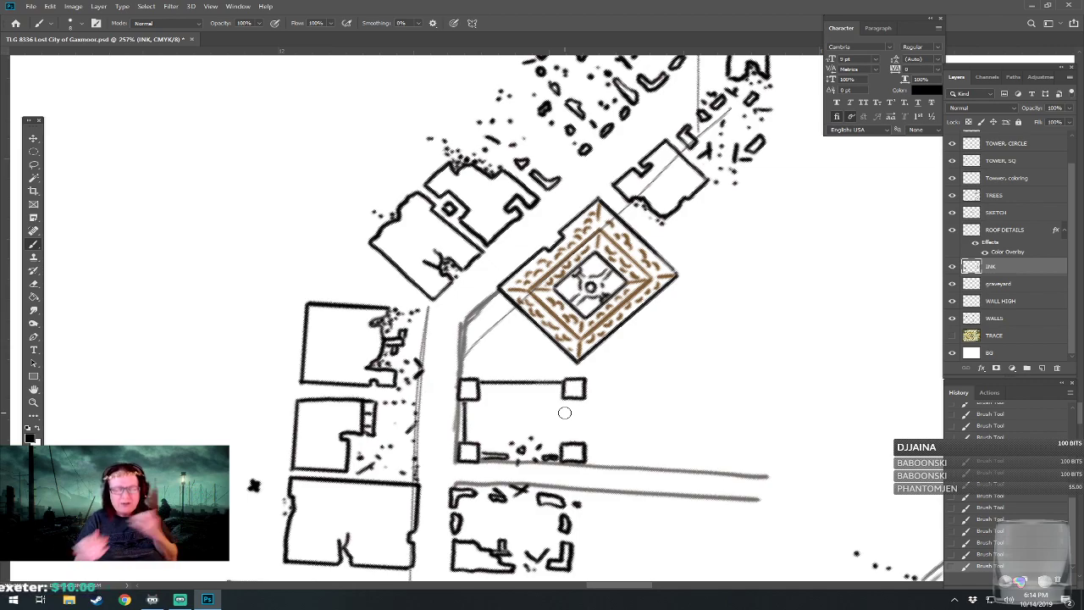
Close the four-towered building's open side with a wall, and ink a broken inner room and scattered debris inside it.
scroll(476, 434, up, 3)
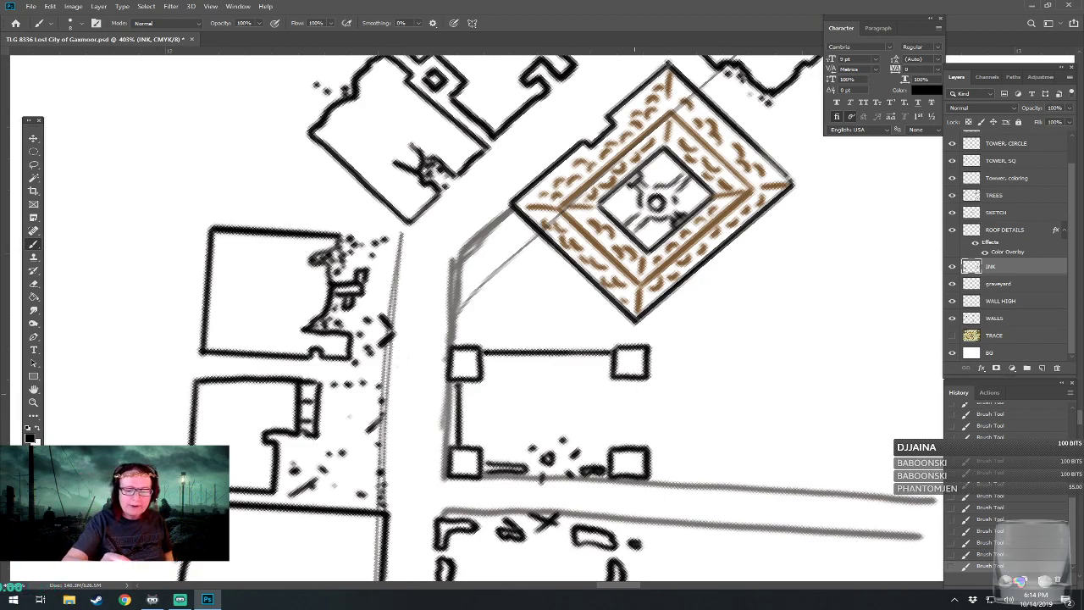
drag(641, 380, 637, 466)
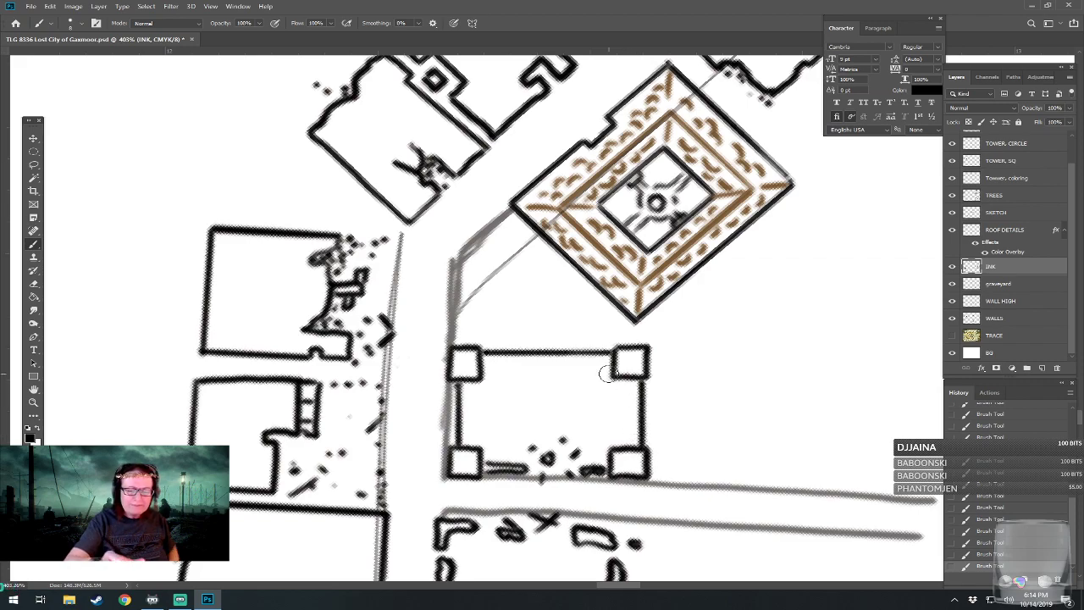
mouse_move(600, 357)
mouse_down()
mouse_move(597, 419)
mouse_move(612, 400)
mouse_move(619, 411)
mouse_move(624, 388)
mouse_move(610, 413)
mouse_move(626, 423)
mouse_move(626, 407)
mouse_move(609, 426)
mouse_move(608, 444)
mouse_up()
mouse_move(512, 371)
mouse_down()
mouse_move(496, 392)
mouse_move(517, 362)
mouse_move(559, 374)
mouse_up()
click(577, 370)
click(476, 415)
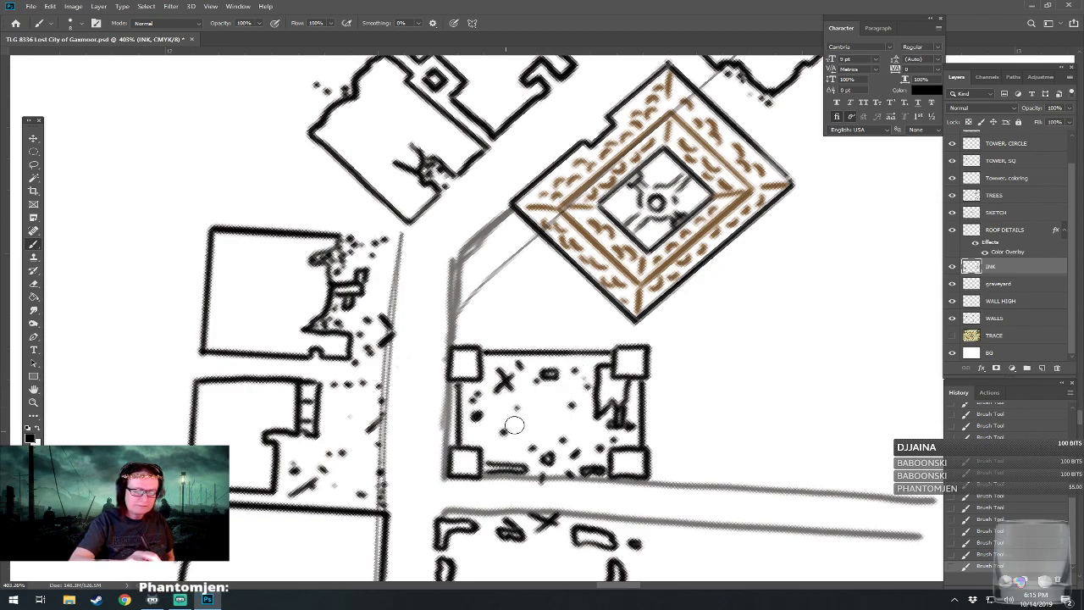
Scatter ruin fragments and rubble dots in the gap between the rectangular broken-sided building and the angled houses.
scroll(563, 534, down, 5)
scroll(575, 407, down, 4)
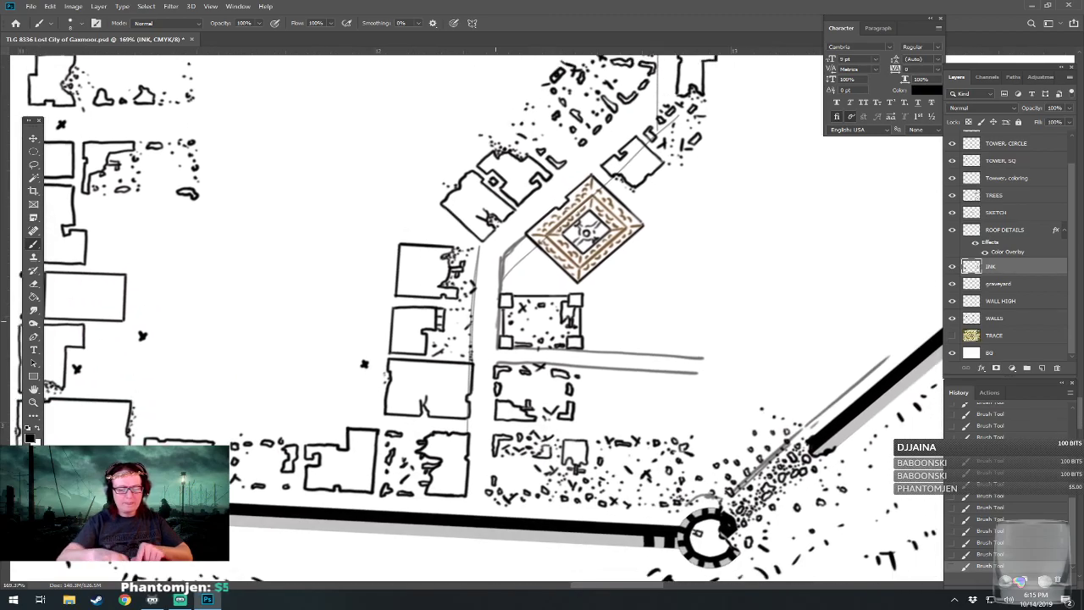
scroll(576, 411, up, 2)
scroll(582, 514, down, 3)
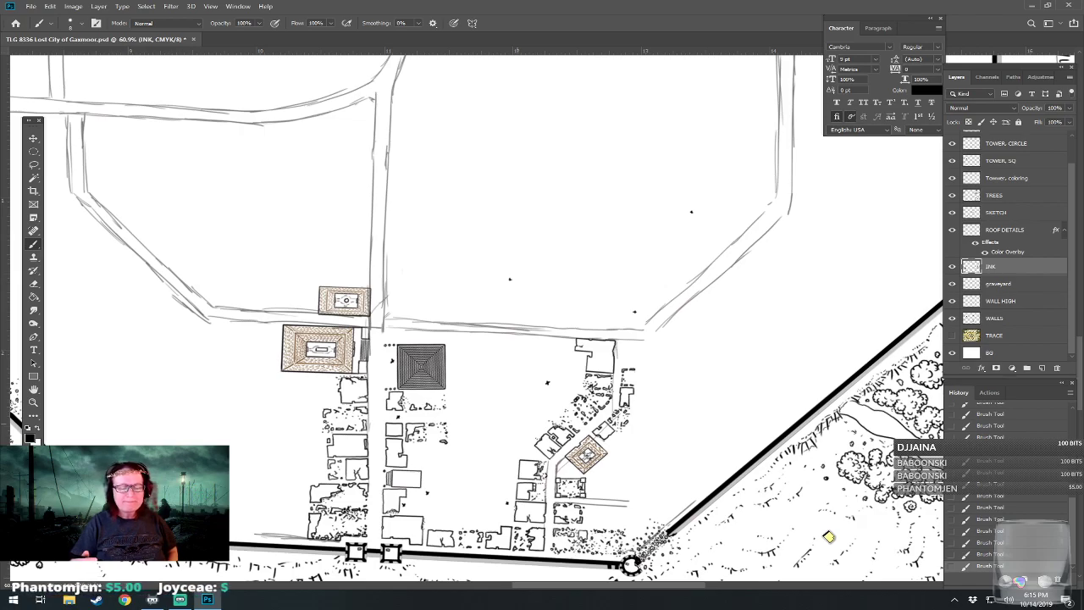
scroll(555, 491, up, 8)
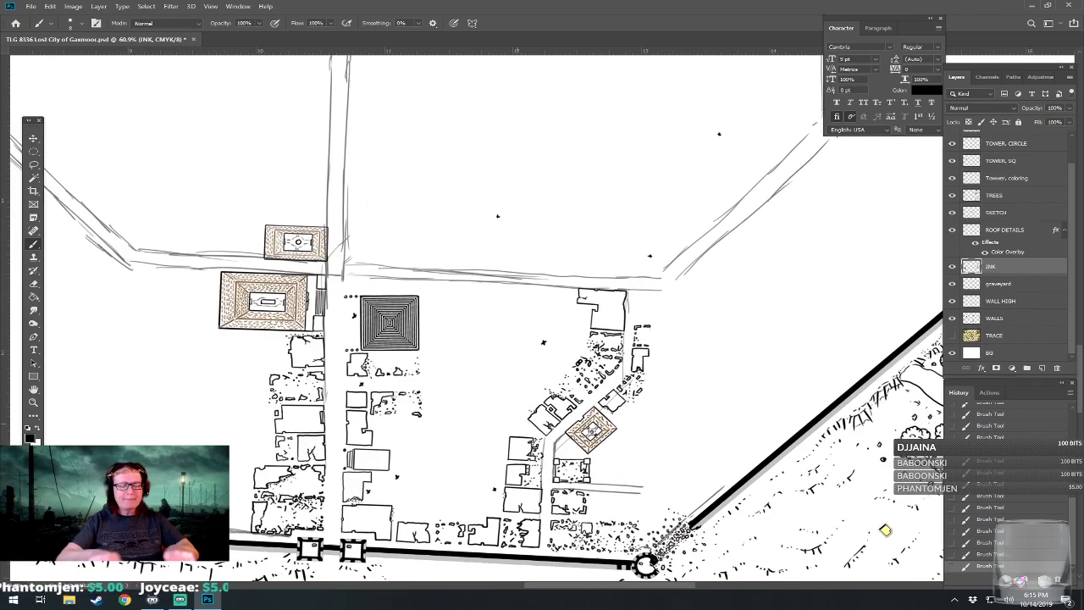
scroll(567, 576, down, 1)
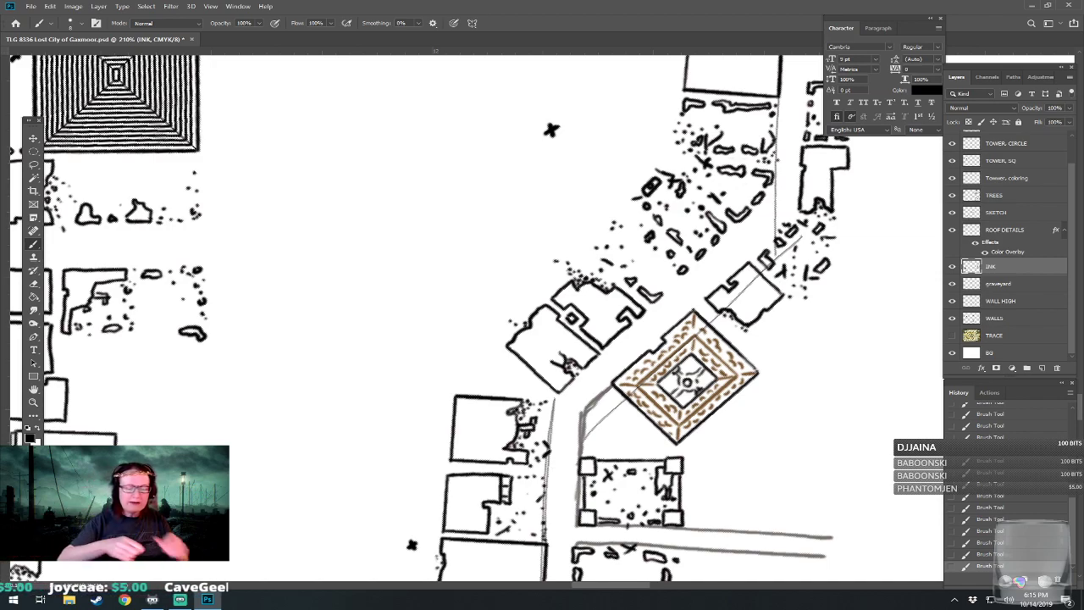
scroll(447, 355, up, 1)
mouse_move(463, 384)
mouse_down()
mouse_move(472, 396)
mouse_move(480, 367)
mouse_move(495, 360)
mouse_up()
mouse_move(490, 346)
mouse_down()
mouse_move(533, 386)
mouse_move(557, 387)
mouse_move(516, 302)
mouse_move(478, 285)
mouse_move(393, 178)
mouse_move(448, 210)
mouse_move(428, 225)
mouse_move(493, 369)
mouse_up()
click(502, 396)
click(506, 382)
click(522, 401)
click(554, 391)
click(560, 402)
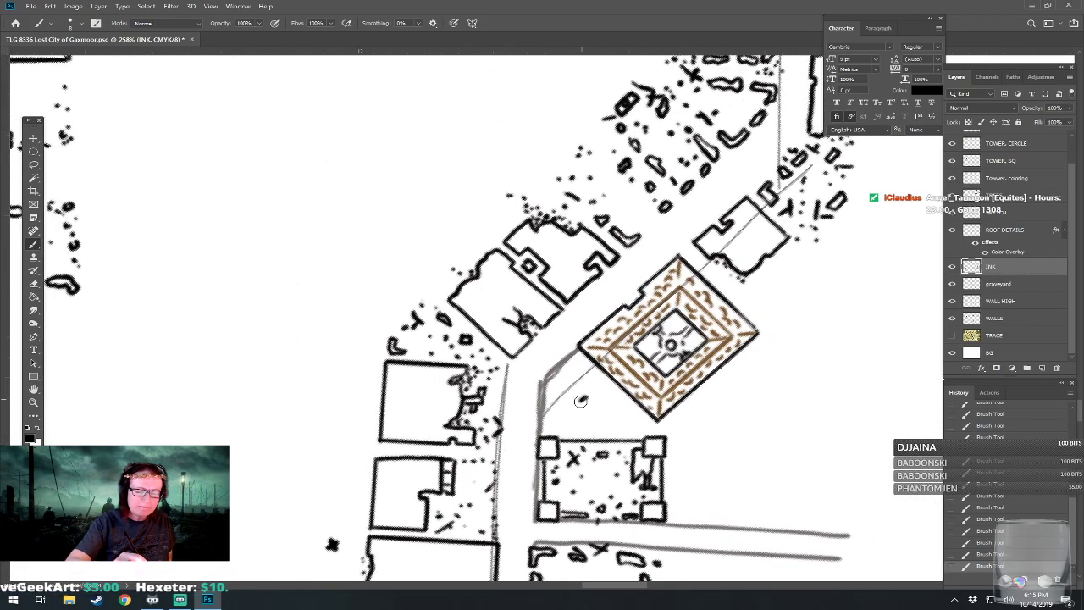
Ink a small round well with loose debris between the diamond-shaped courtyard building and the four-towered building.
mouse_move(586, 409)
mouse_down()
mouse_move(596, 399)
mouse_move(584, 395)
mouse_up()
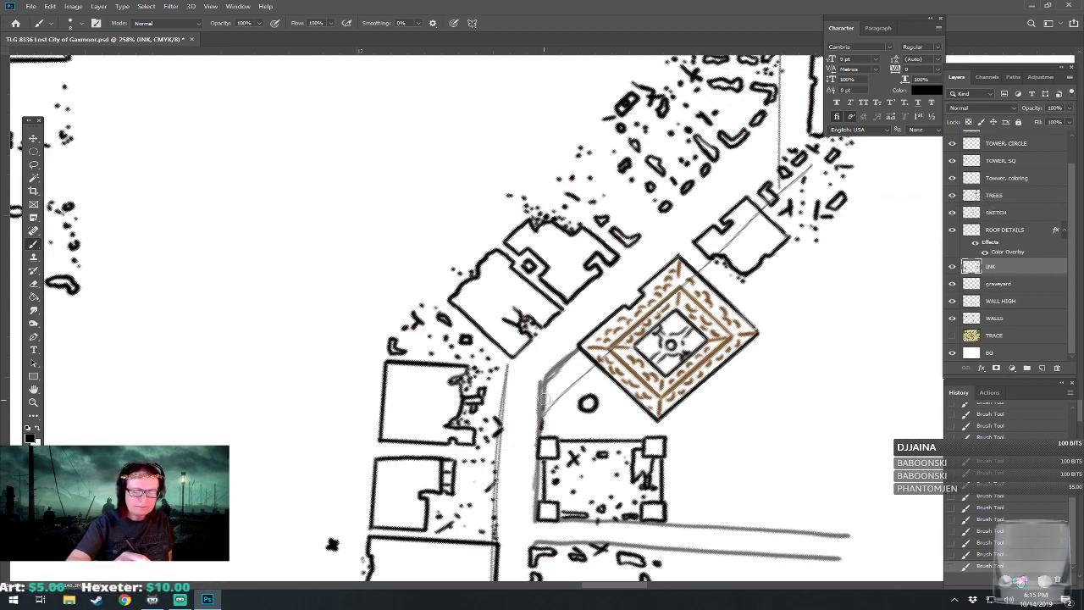
mouse_move(556, 369)
mouse_down()
mouse_move(578, 353)
mouse_move(571, 364)
mouse_move(585, 373)
mouse_up()
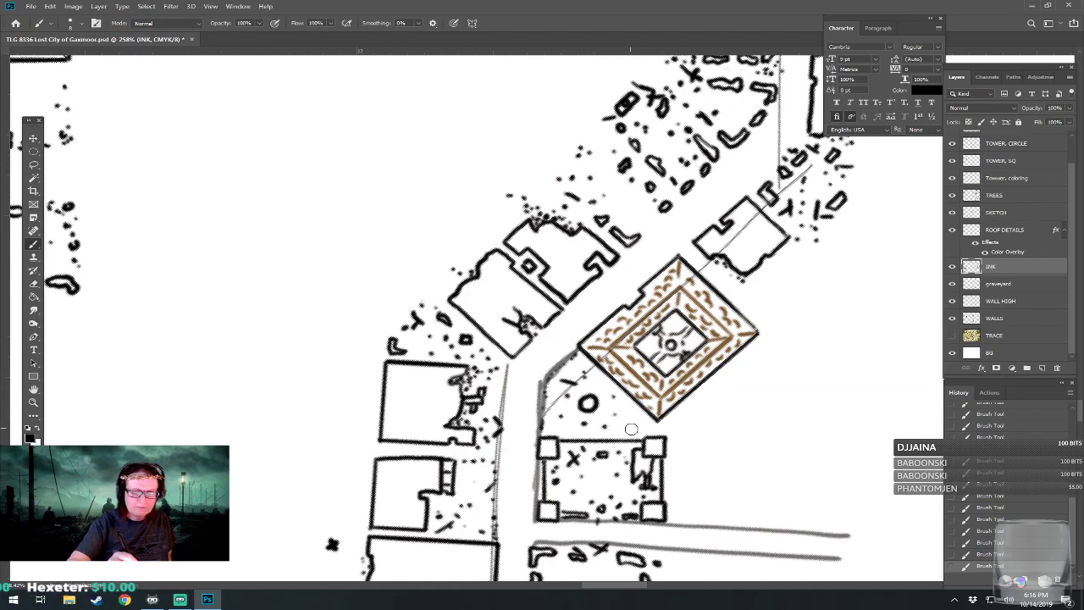
Rotate the map to examine the southern blocks and check the area around the square pyramid against the TRACE reference.
scroll(643, 420, down, 5)
scroll(448, 455, down, 3)
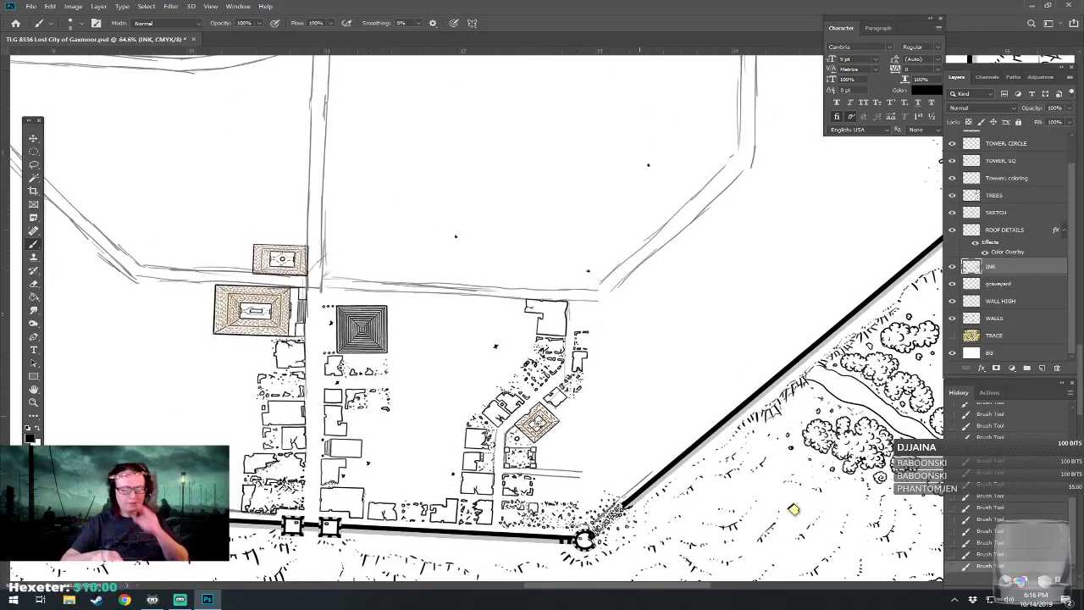
drag(639, 415, 674, 447)
drag(639, 415, 722, 416)
scroll(536, 482, up, 3)
drag(639, 415, 299, 388)
drag(385, 203, 632, 174)
scroll(646, 505, down, 2)
scroll(547, 486, up, 4)
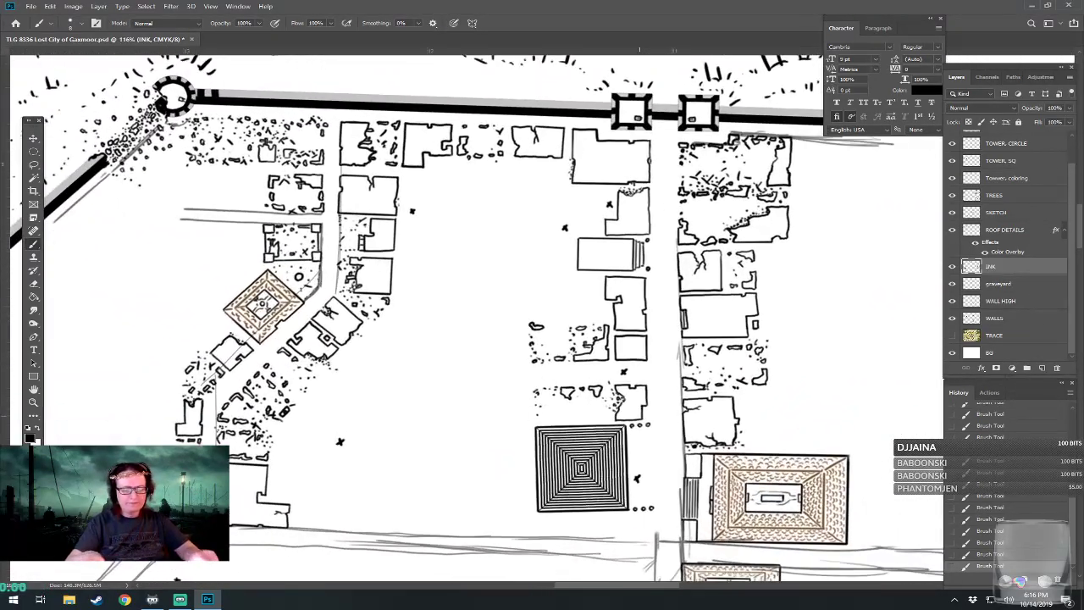
scroll(546, 486, down, 2)
scroll(546, 486, up, 3)
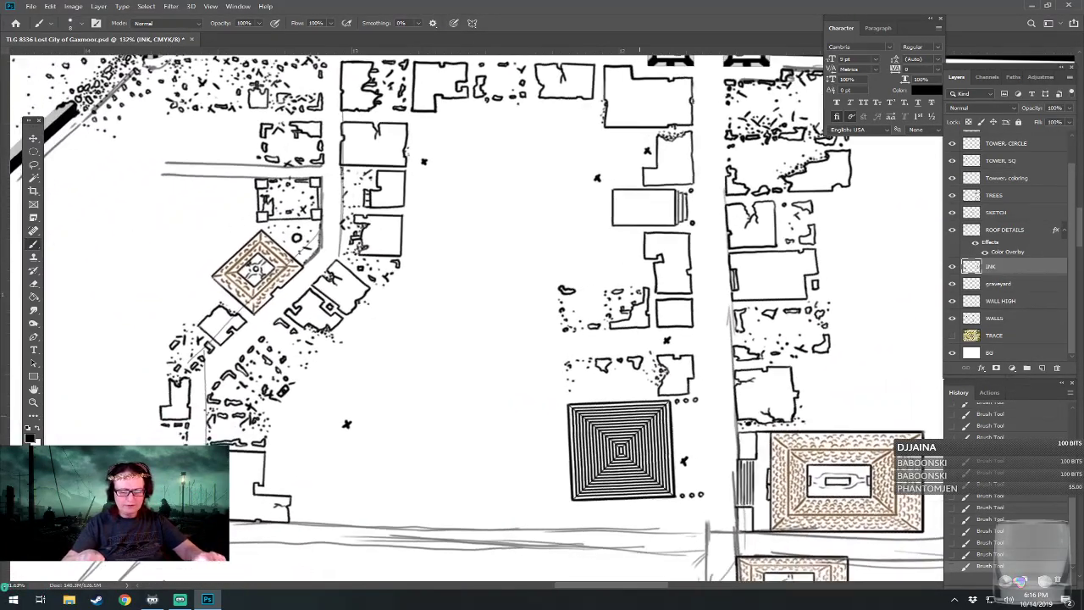
drag(623, 450, 557, 382)
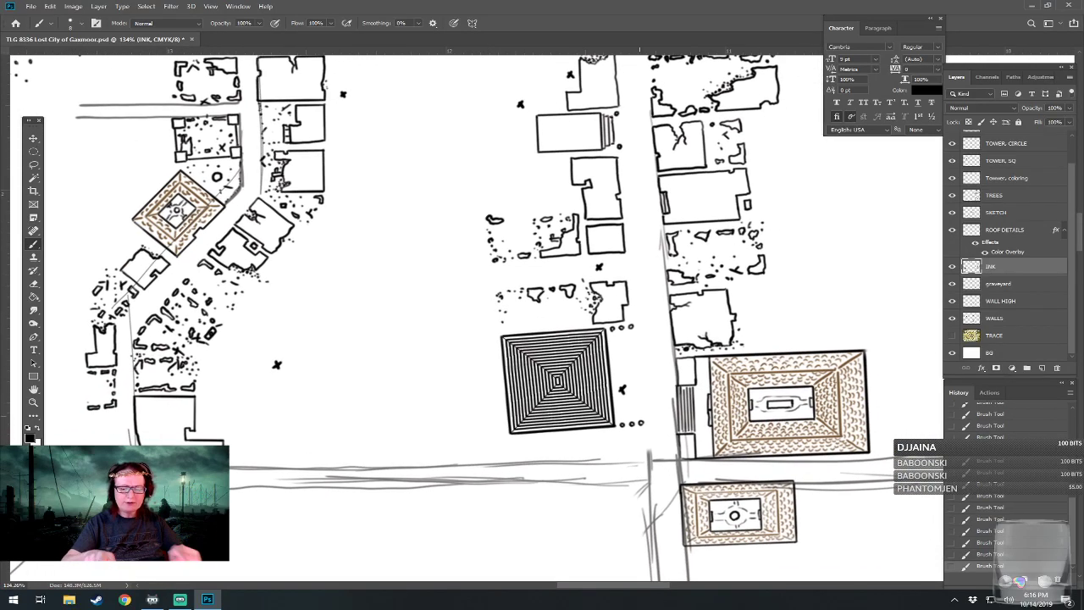
scroll(754, 283, up, 2)
scroll(70, 570, left, 3)
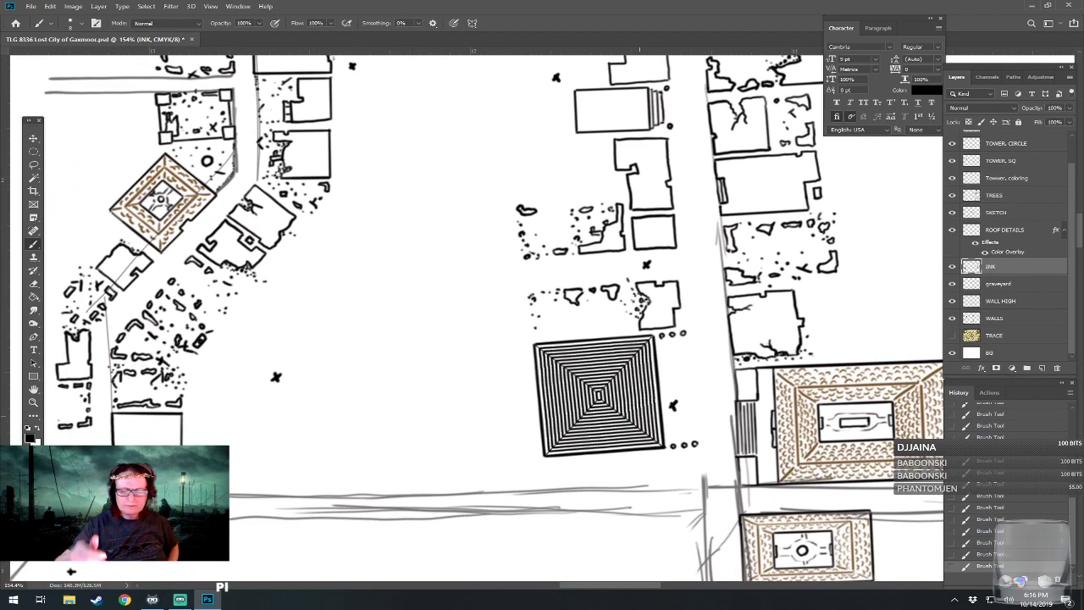
click(953, 337)
click(952, 336)
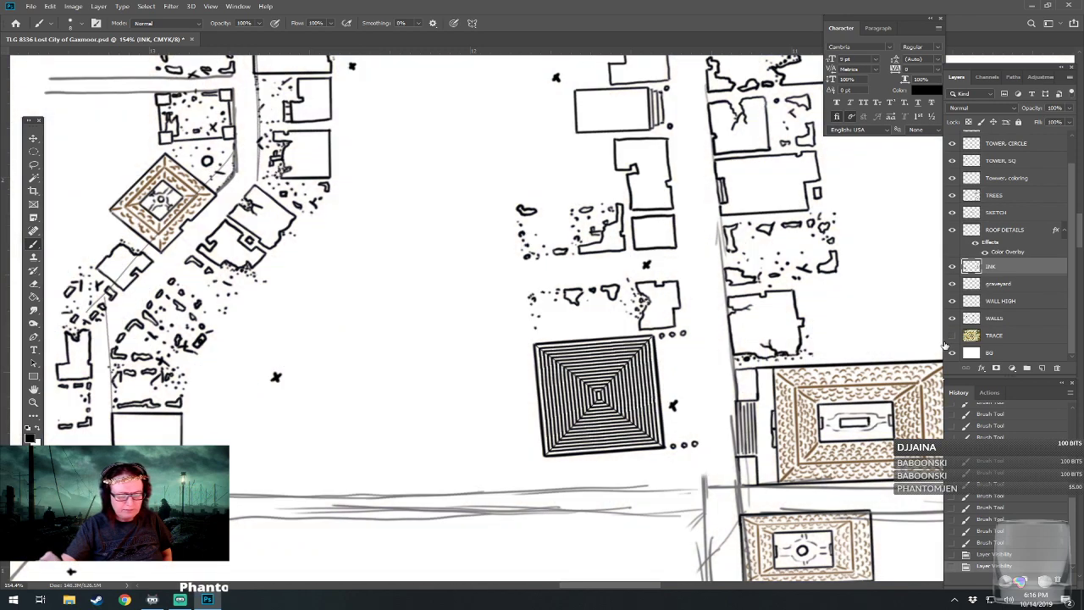
Ink a thin strip of rubble fragments and dots between the square pyramid and the sketched main road.
drag(542, 485, 592, 486)
click(561, 479)
click(565, 478)
click(572, 485)
click(579, 483)
click(577, 474)
drag(593, 485, 654, 486)
click(600, 476)
click(615, 481)
click(620, 489)
drag(654, 485, 649, 485)
click(668, 471)
click(663, 488)
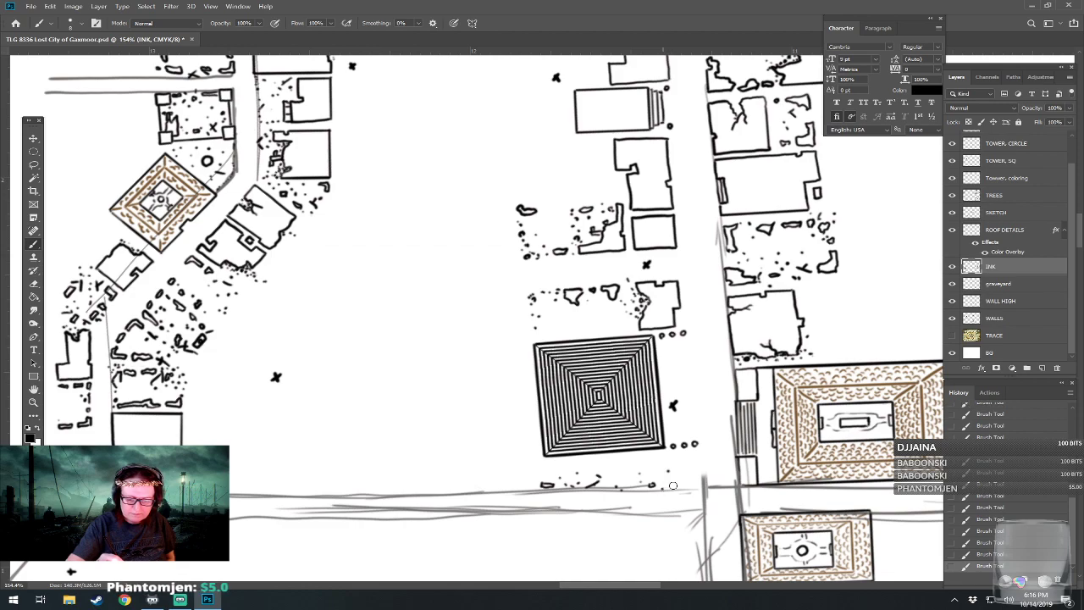
Ink debris at the pyramid block's road corner and thin broken edge lines along the pyramid and small building facing the main road.
click(683, 485)
click(692, 475)
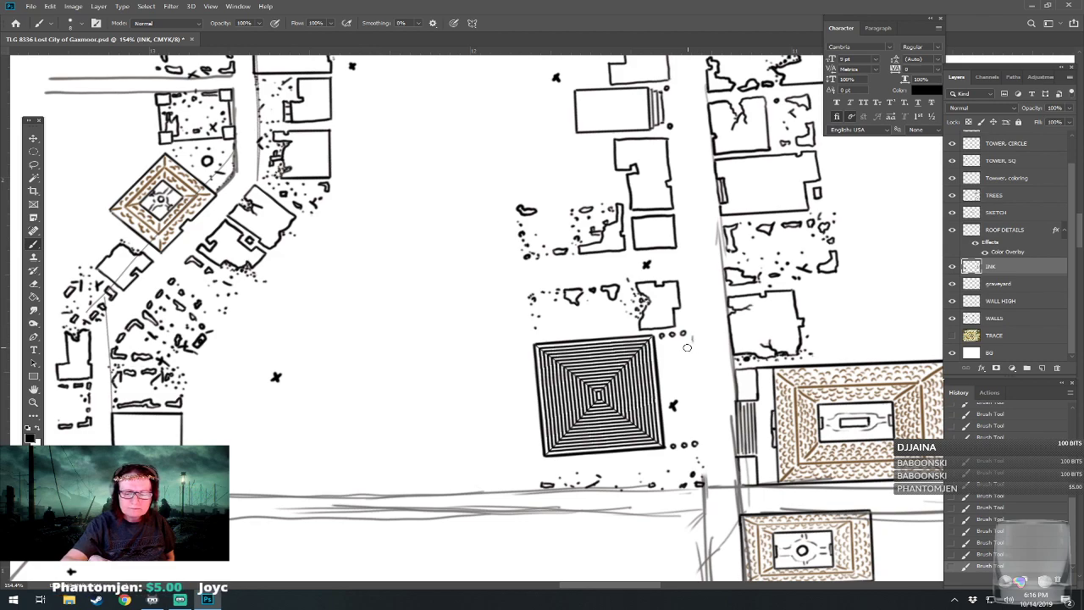
drag(697, 424, 695, 439)
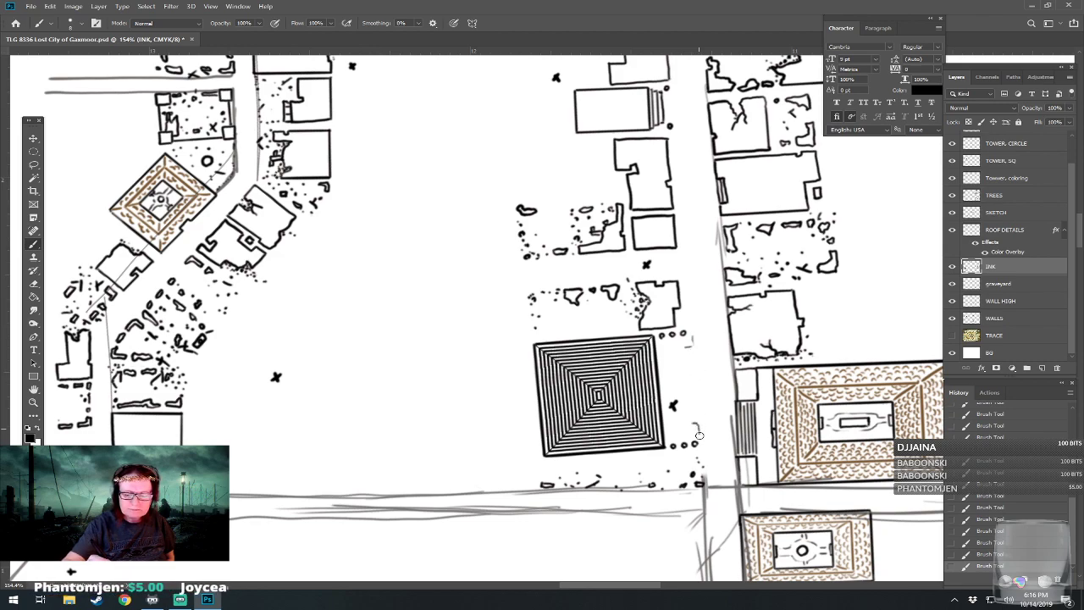
drag(698, 477, 725, 492)
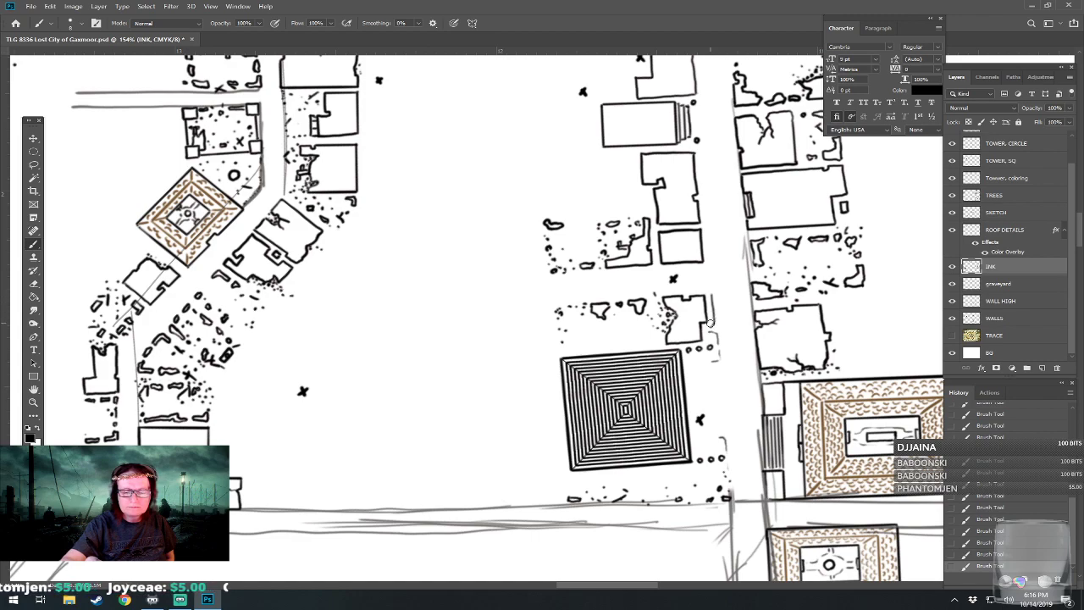
drag(730, 307, 833, 247)
On the SKETCH layer, draw a straight side-road line from the main cross road into the empty area between the two building clusters.
scroll(559, 318, up, 2)
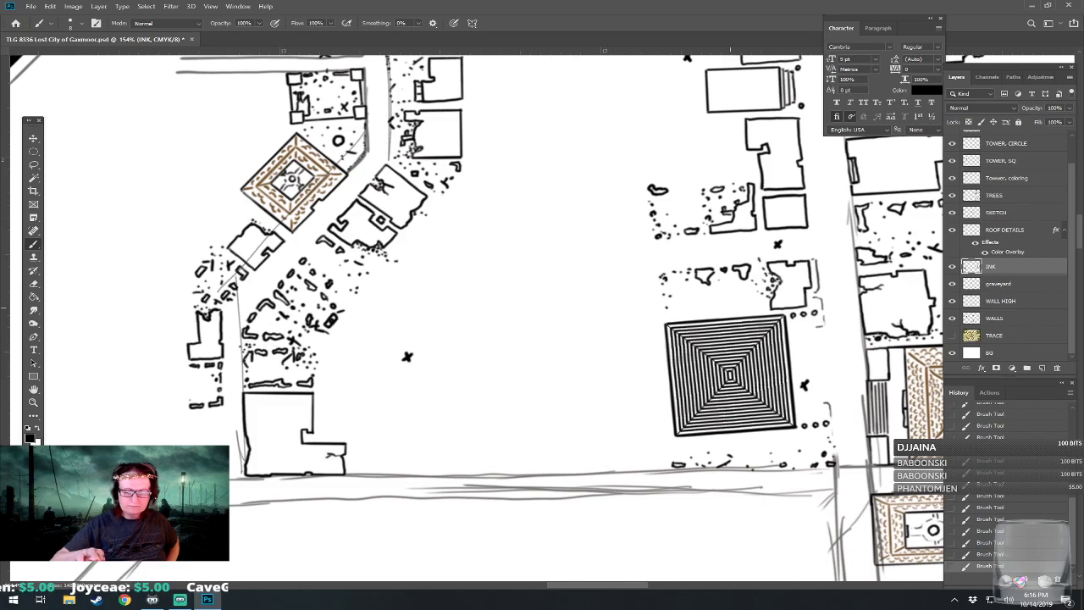
scroll(496, 314, up, 2)
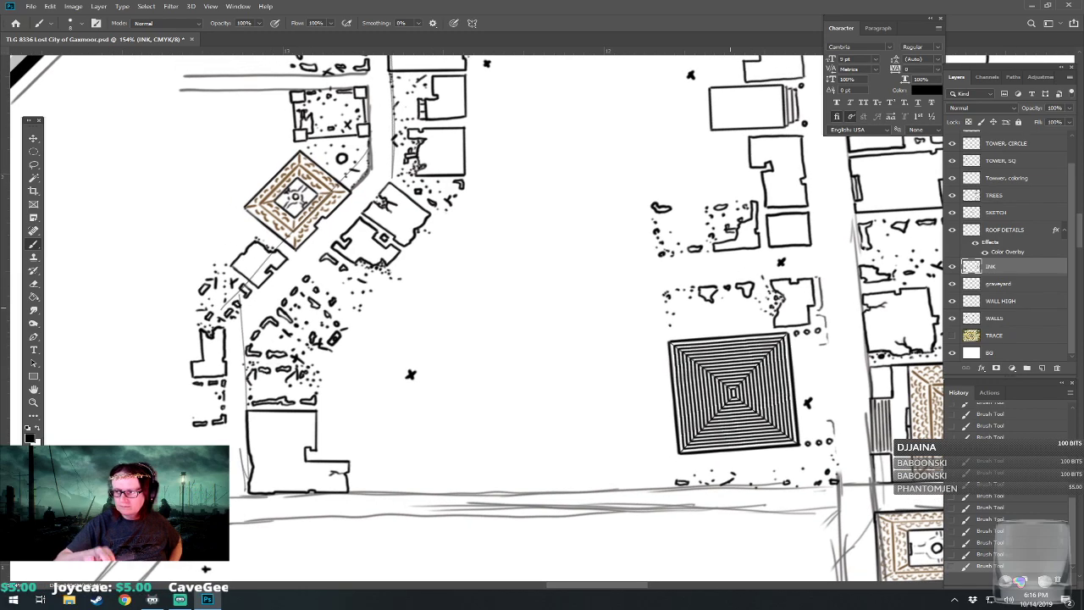
scroll(494, 317, down, 4)
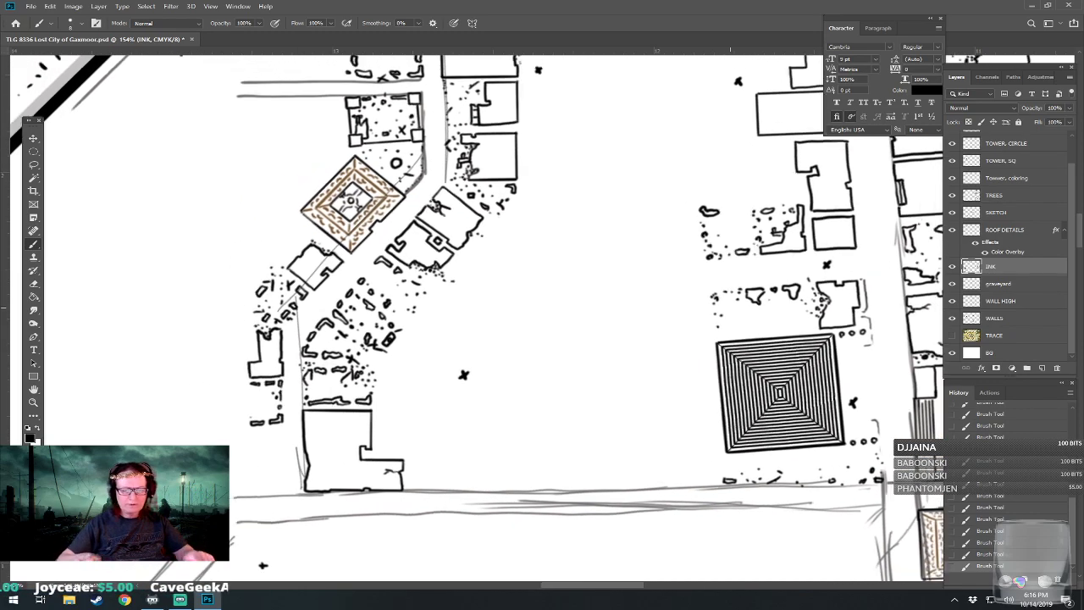
scroll(493, 318, up, 2)
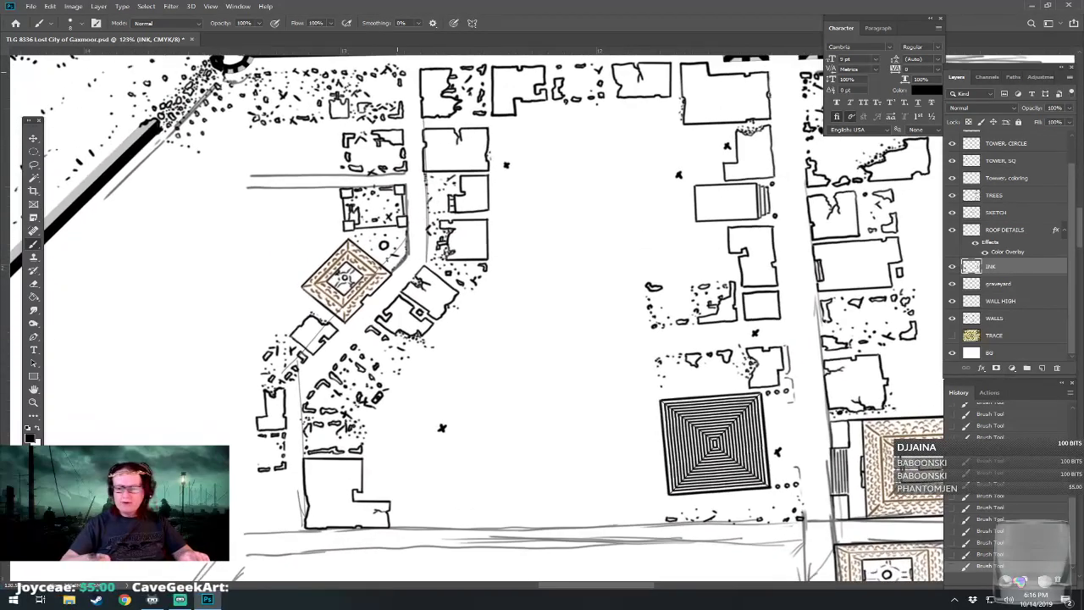
click(998, 213)
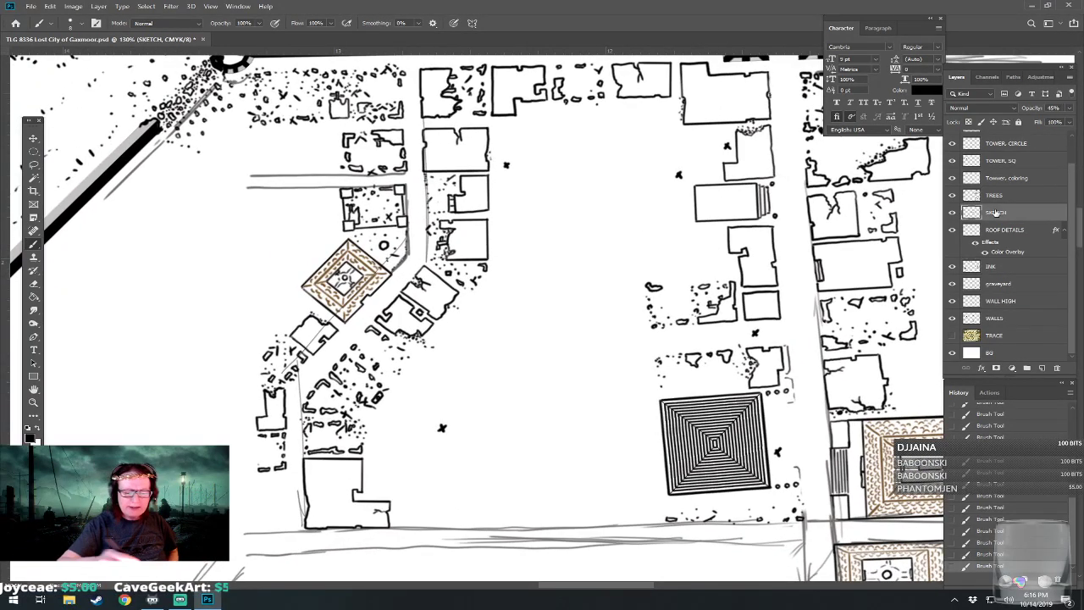
drag(549, 527, 549, 277)
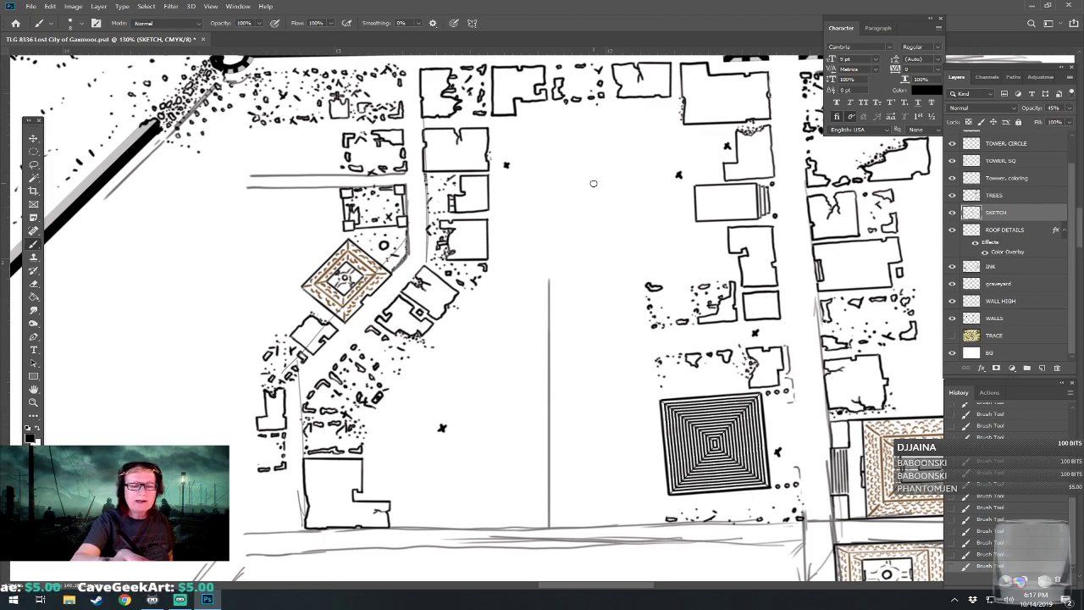
Sketch square plots around the X marks near the southern wall buildings, enclosing the two marks beside the gate road in a larger rectangular plot.
drag(593, 183, 571, 262)
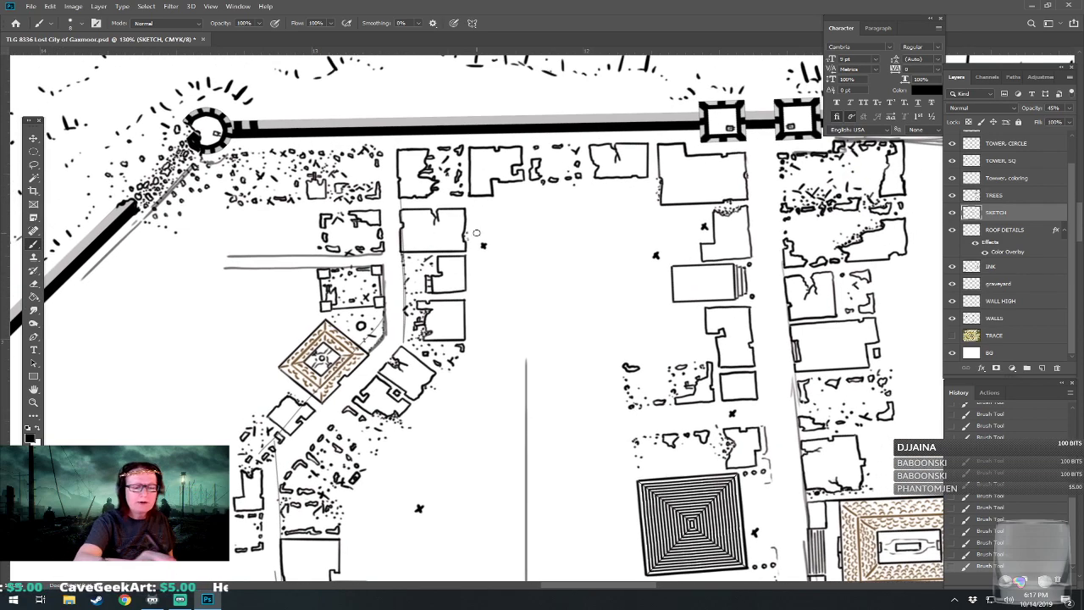
mouse_move(471, 229)
mouse_down()
mouse_move(511, 229)
mouse_move(473, 263)
mouse_move(511, 228)
mouse_up()
mouse_move(637, 244)
mouse_down()
mouse_move(671, 244)
mouse_move(677, 262)
mouse_move(637, 272)
mouse_move(664, 264)
mouse_move(647, 273)
mouse_move(635, 243)
mouse_move(680, 242)
mouse_move(667, 270)
mouse_move(715, 193)
mouse_move(594, 397)
mouse_up()
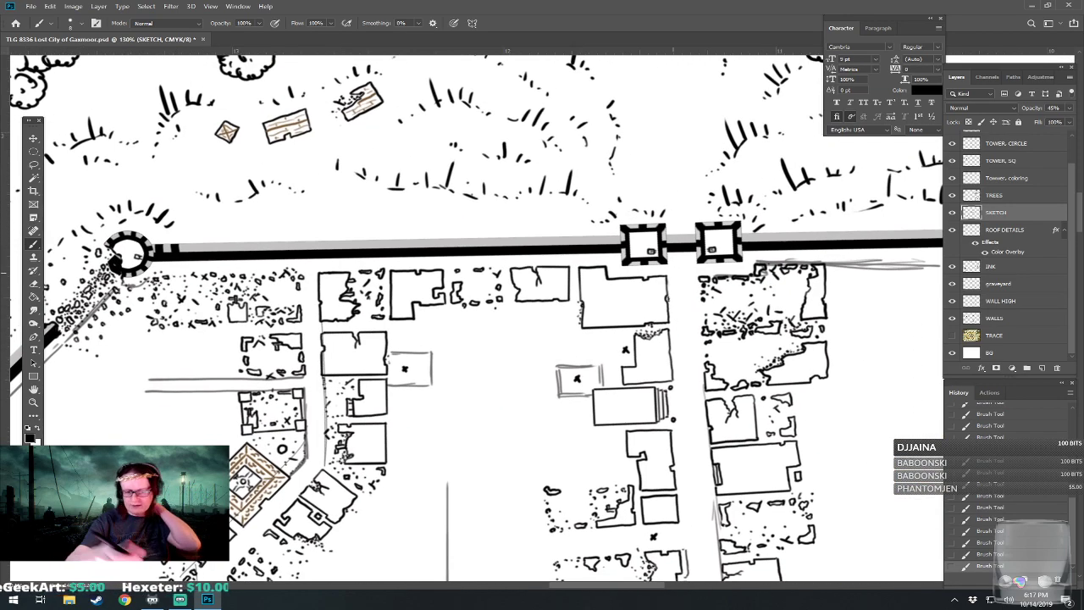
drag(606, 331, 610, 368)
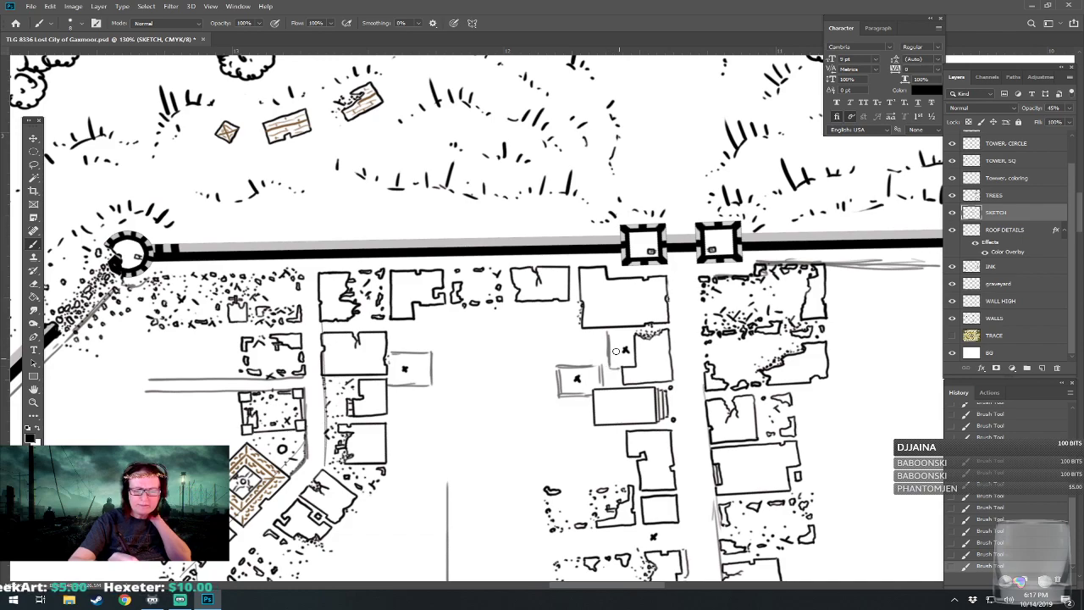
drag(609, 331, 626, 336)
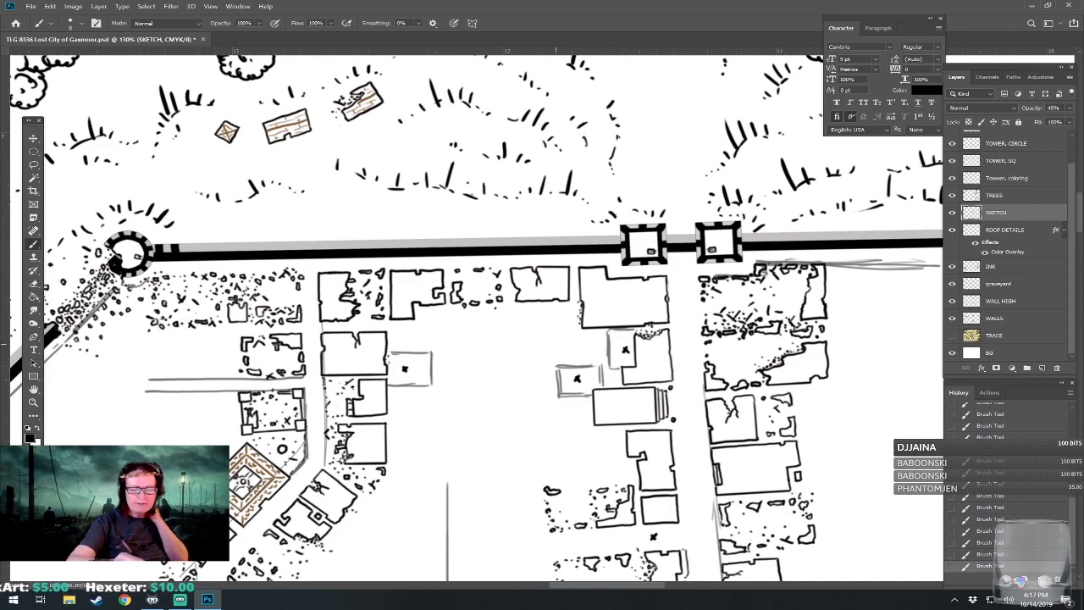
mouse_move(556, 336)
mouse_down()
mouse_move(558, 383)
mouse_move(559, 332)
mouse_move(606, 330)
mouse_move(555, 332)
mouse_move(558, 393)
mouse_move(611, 388)
mouse_up()
drag(635, 343, 636, 375)
drag(559, 394, 601, 396)
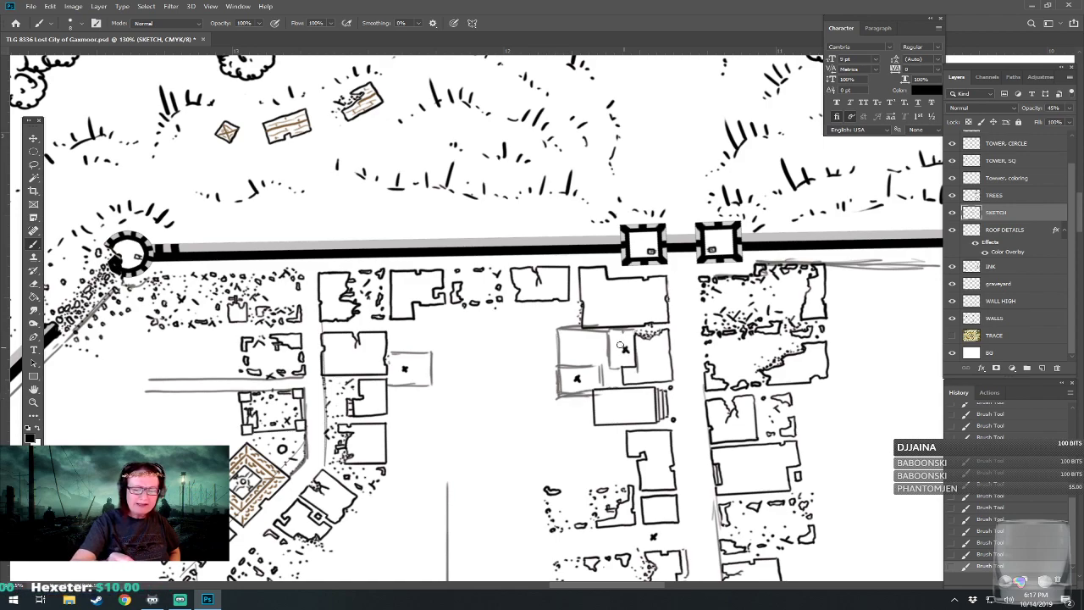
Sketch a circular plaza around the X mark beside the angled ruins and add a second parallel line to the new side road.
mouse_move(576, 373)
mouse_down()
mouse_move(684, 211)
mouse_move(686, 164)
mouse_move(673, 201)
mouse_up()
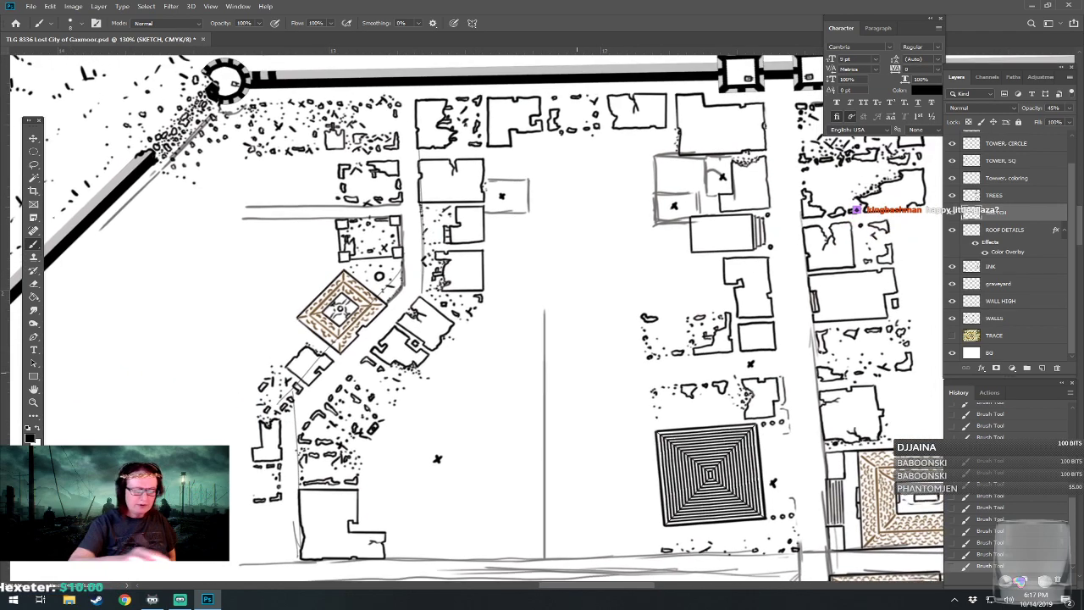
mouse_move(417, 446)
mouse_down()
mouse_move(448, 477)
mouse_move(421, 438)
mouse_move(447, 469)
mouse_move(411, 445)
mouse_move(469, 448)
mouse_move(428, 486)
mouse_move(466, 444)
mouse_move(414, 441)
mouse_move(460, 476)
mouse_move(415, 467)
mouse_up()
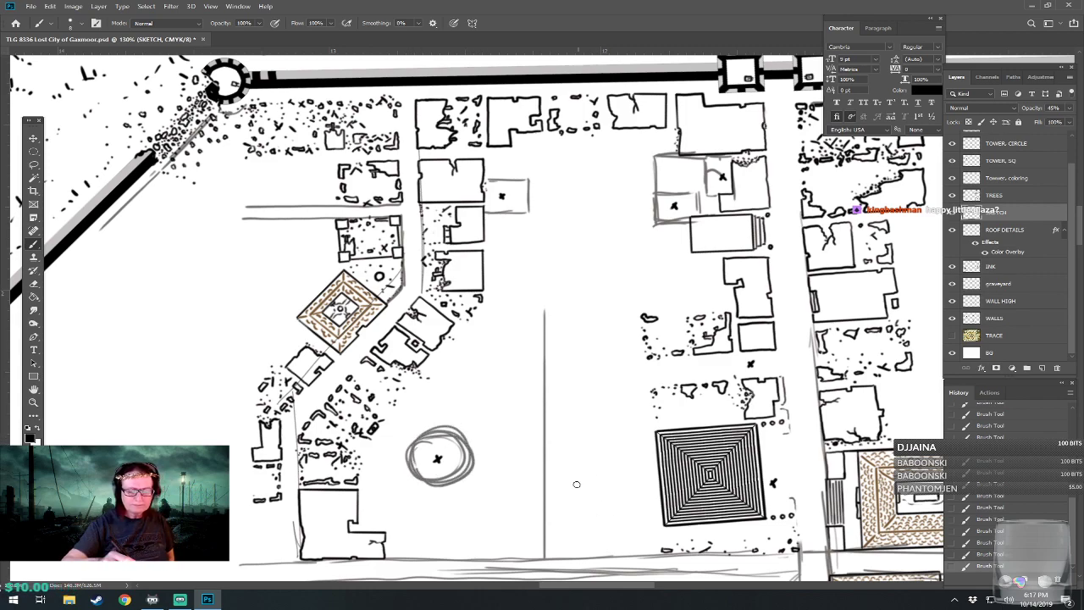
mouse_move(556, 555)
mouse_down()
mouse_move(558, 312)
mouse_move(599, 299)
mouse_move(570, 355)
mouse_move(632, 239)
mouse_up()
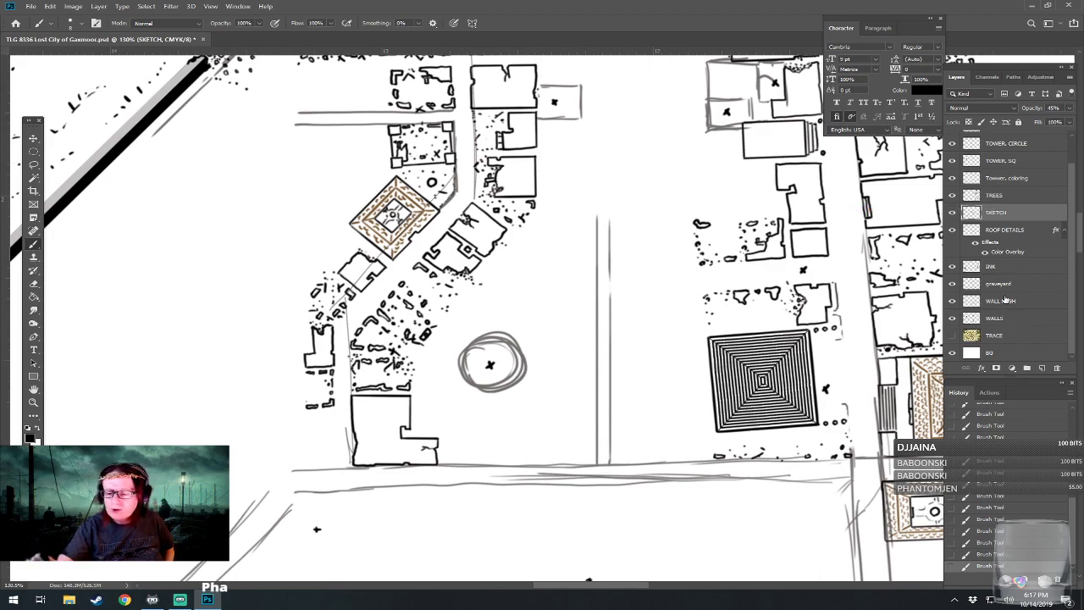
On the INK layer, ink an L-shaped building with a cracked corner where the new side road meets the main cross road.
click(1012, 270)
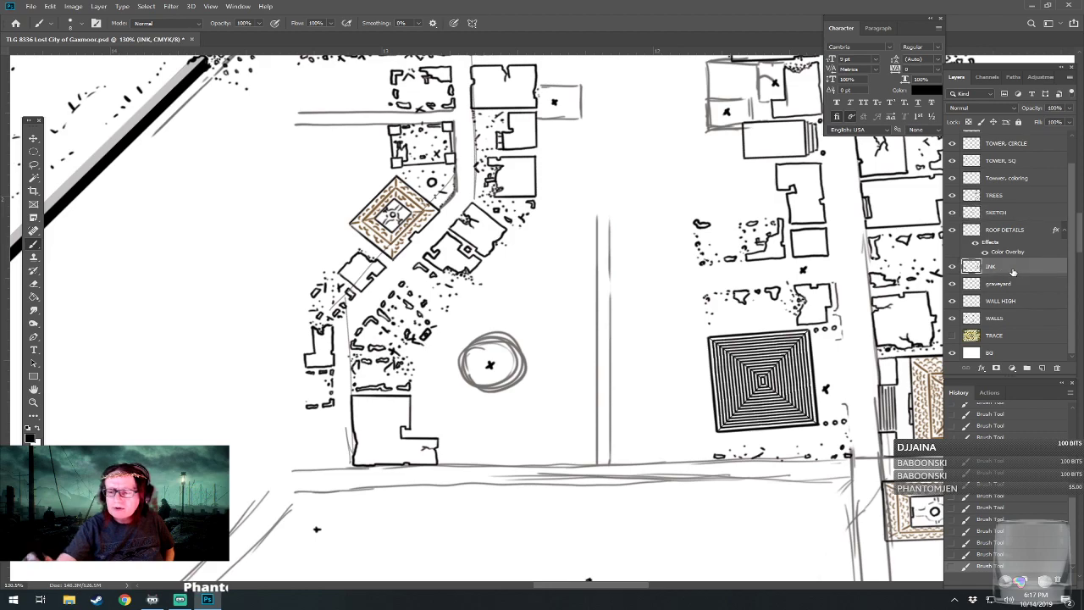
drag(576, 288, 480, 354)
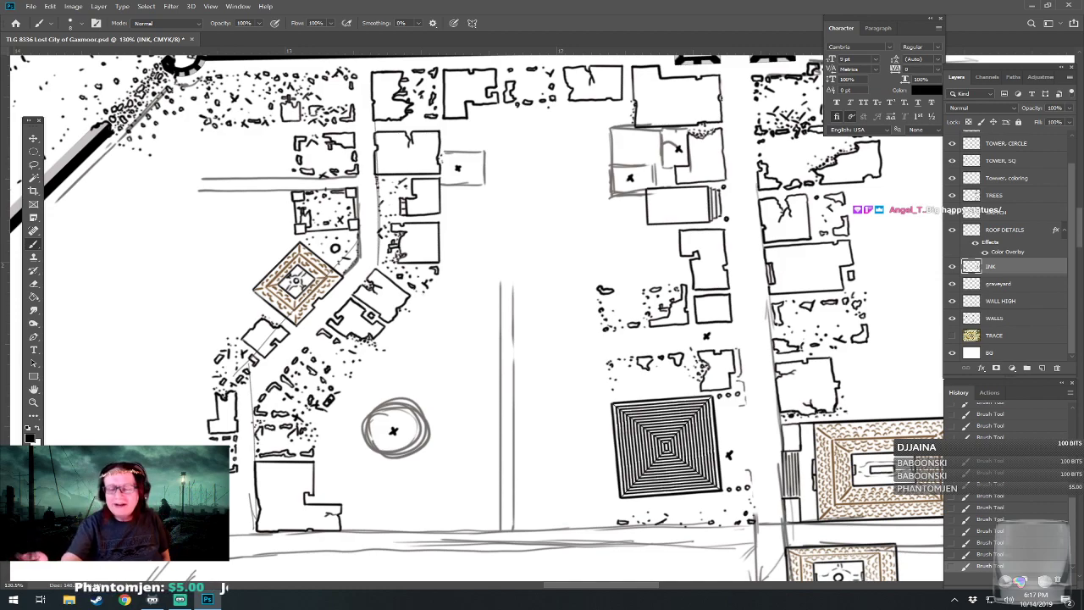
scroll(477, 314, down, 2)
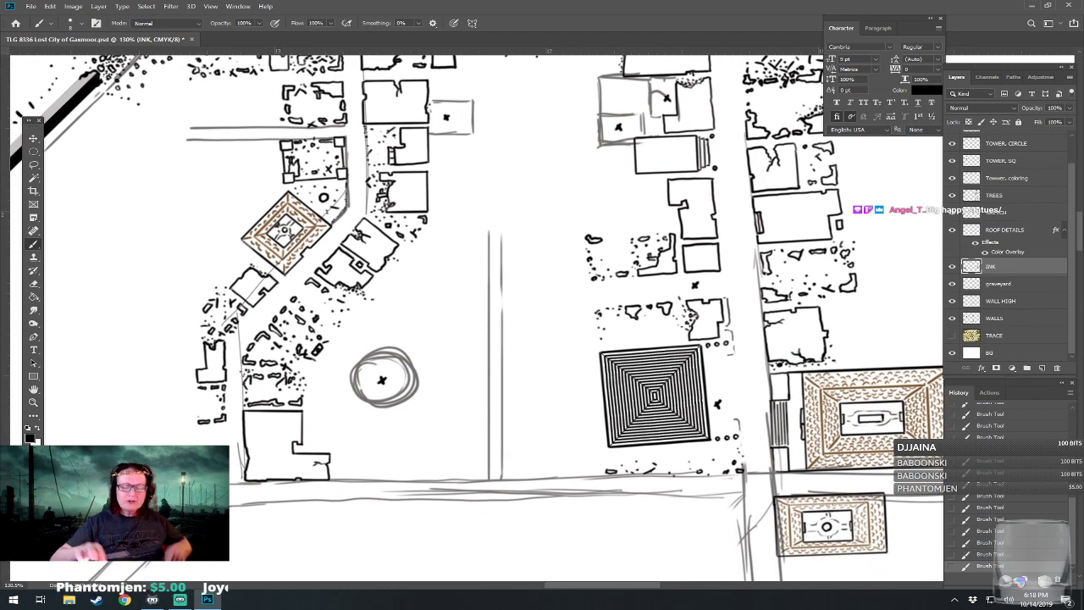
scroll(479, 407, up, 2)
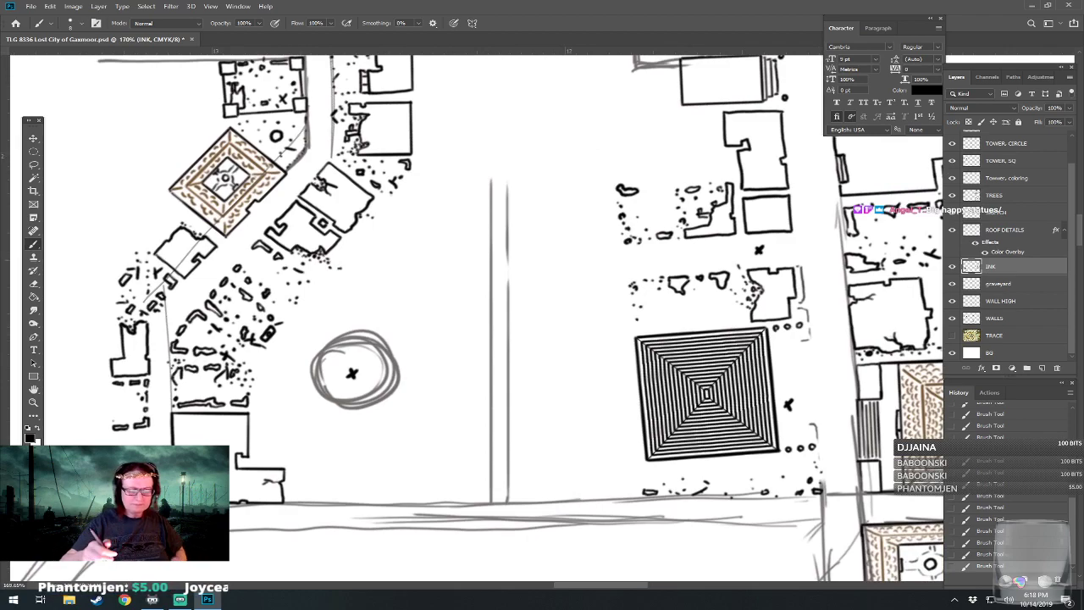
mouse_move(510, 436)
mouse_down()
mouse_move(510, 503)
mouse_move(523, 501)
mouse_move(525, 470)
mouse_move(547, 500)
mouse_move(591, 499)
mouse_move(593, 460)
mouse_move(551, 462)
mouse_move(550, 437)
mouse_move(509, 434)
mouse_move(604, 419)
mouse_move(607, 437)
mouse_up()
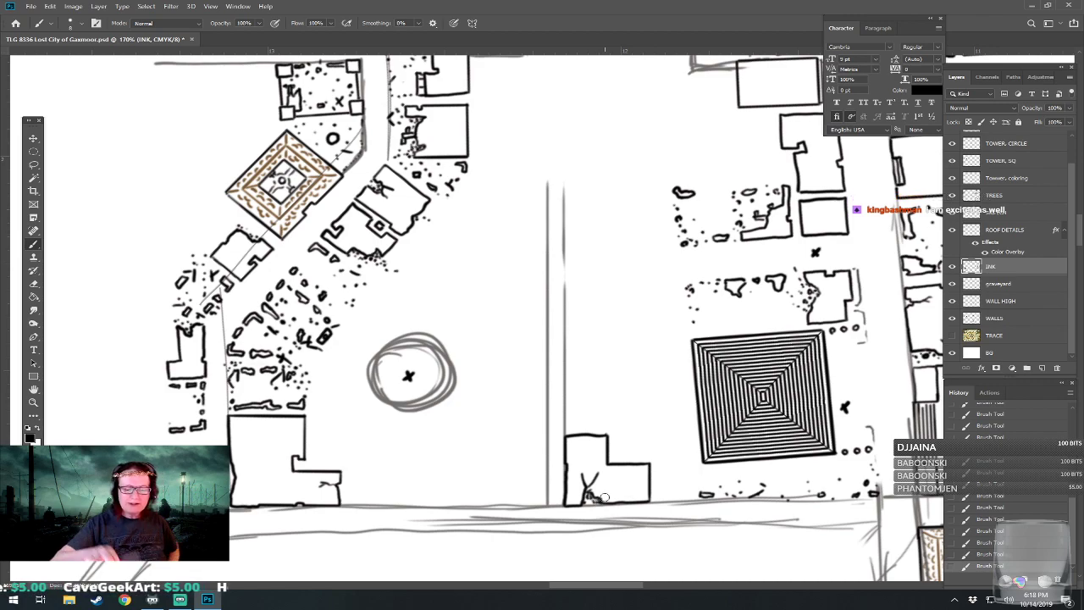
Ink broken wall fragments along the side road and a row of rubble just above the L-shaped building.
scroll(604, 497, up, 2)
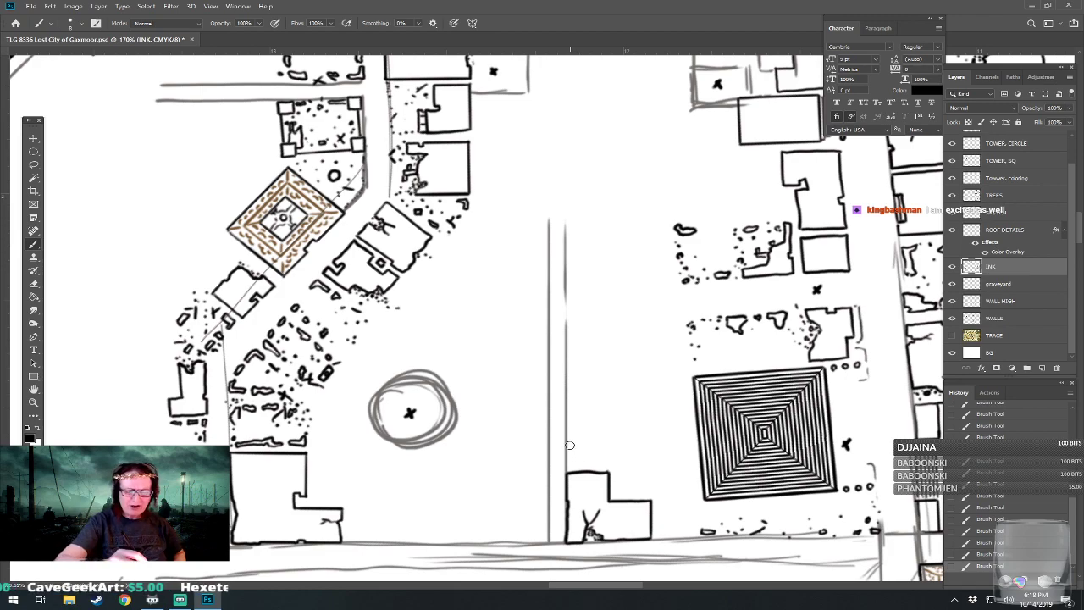
mouse_move(567, 421)
mouse_down()
mouse_move(567, 465)
mouse_move(585, 461)
mouse_move(573, 456)
mouse_move(622, 473)
mouse_move(625, 460)
mouse_move(635, 470)
mouse_move(623, 469)
mouse_move(648, 464)
mouse_up()
mouse_move(570, 413)
mouse_down()
mouse_move(584, 405)
mouse_move(571, 409)
mouse_up()
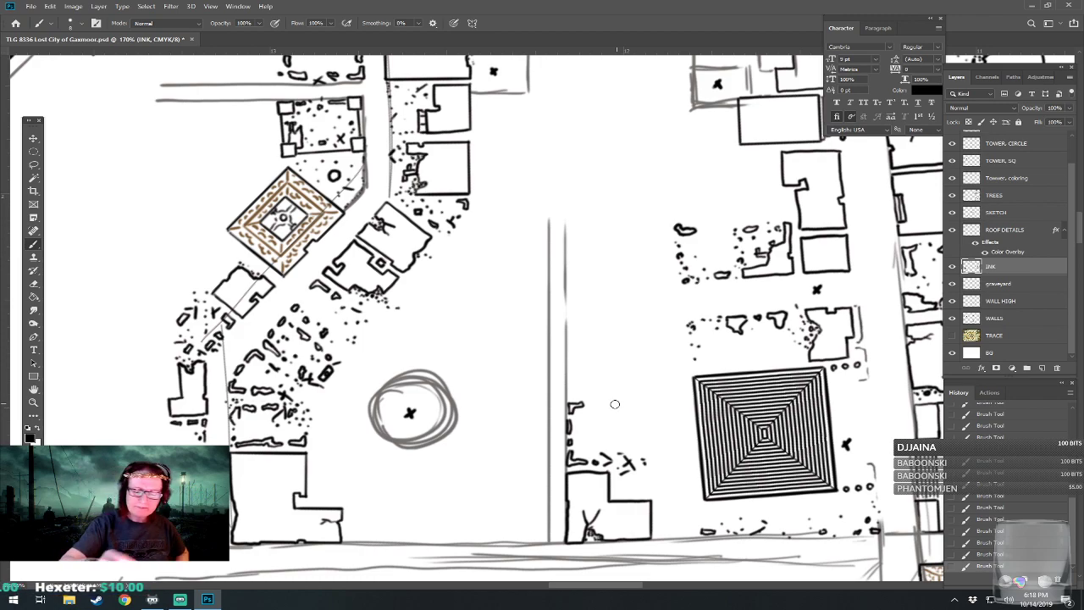
Complete the ruined plot above the L-shaped building with broken far and pyramid-side walls, and fill it with scattered rubble.
mouse_move(590, 410)
mouse_down()
mouse_move(614, 408)
mouse_move(587, 412)
mouse_move(593, 425)
mouse_up()
click(599, 414)
click(614, 425)
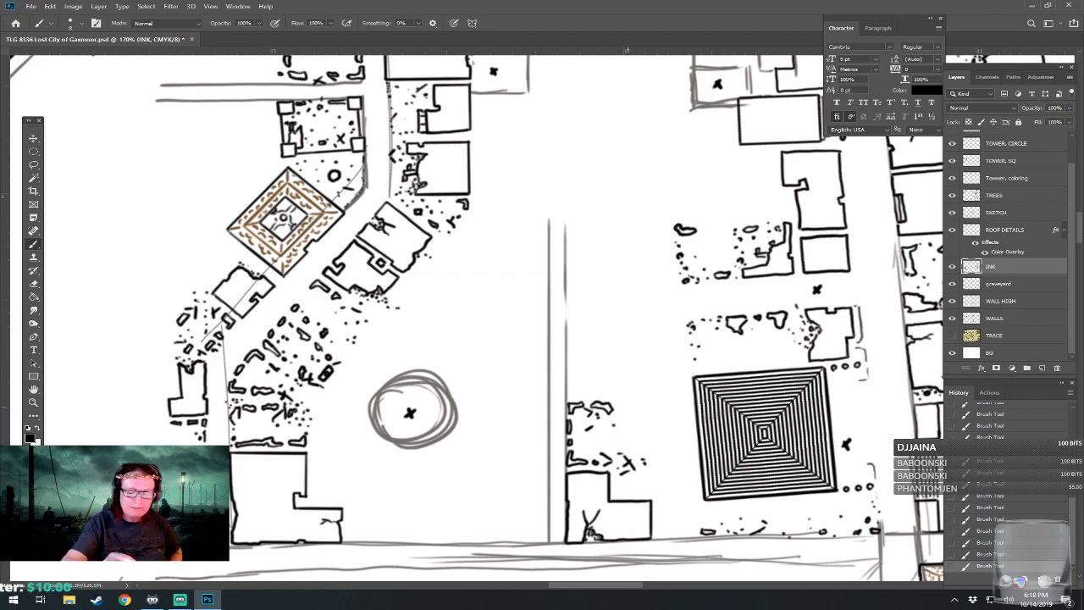
drag(621, 406, 635, 402)
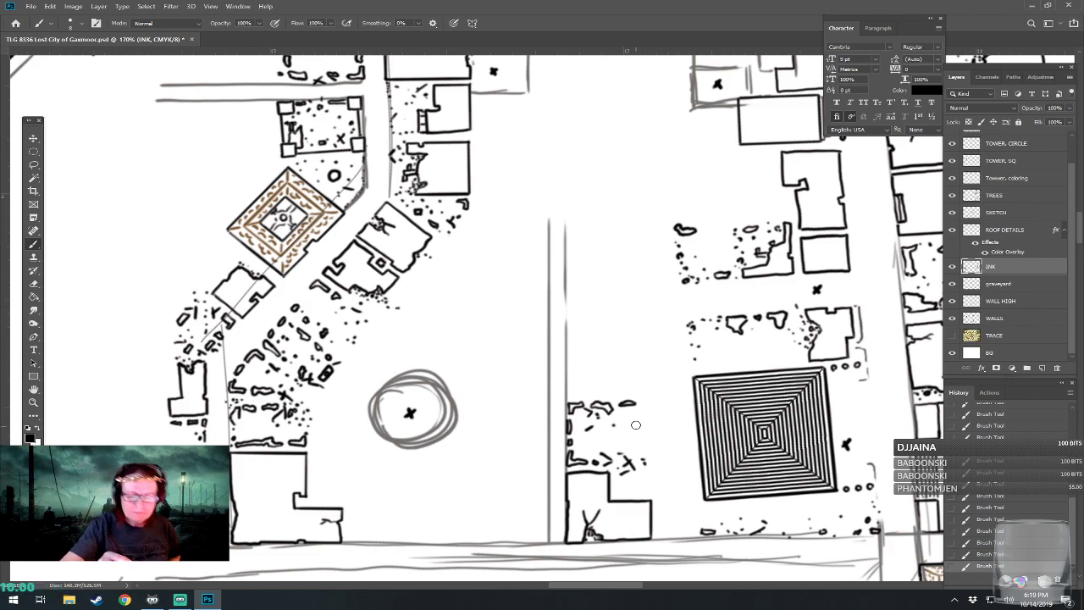
mouse_move(636, 412)
mouse_down()
mouse_move(628, 436)
mouse_move(648, 446)
mouse_move(636, 406)
mouse_move(603, 434)
mouse_move(612, 434)
mouse_move(578, 437)
mouse_up()
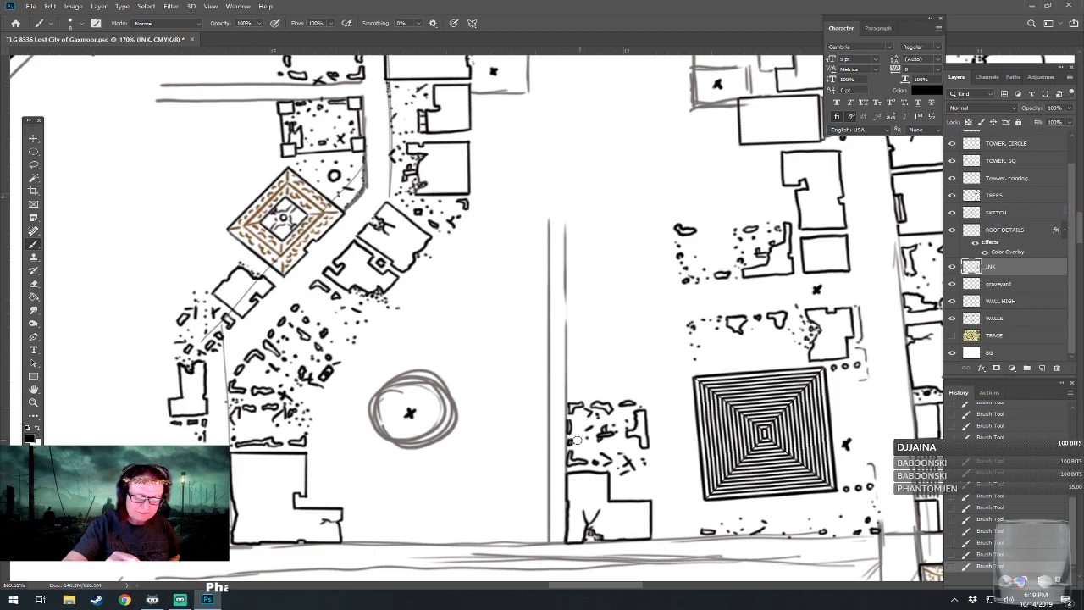
mouse_move(641, 450)
mouse_down()
mouse_move(628, 453)
mouse_move(646, 457)
mouse_move(643, 474)
mouse_up()
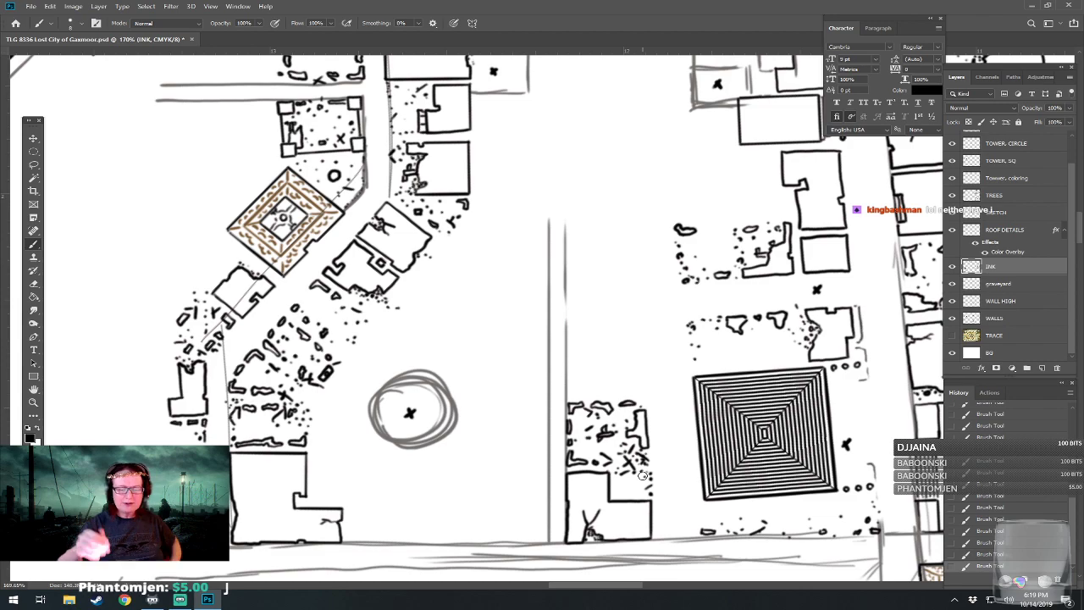
Ink short thin edge marks along the cross road between the L-shaped building and the pyramid's rubble strip.
mouse_move(643, 475)
mouse_down()
mouse_move(542, 430)
mouse_move(567, 458)
mouse_move(564, 378)
mouse_up()
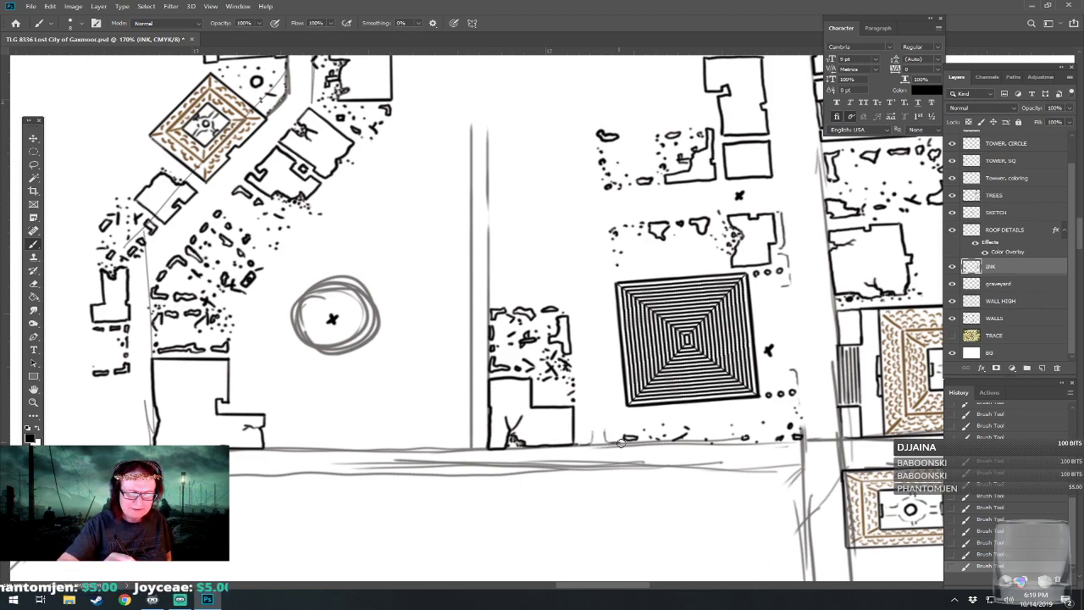
mouse_move(627, 442)
mouse_down()
mouse_move(673, 454)
mouse_move(727, 559)
mouse_up()
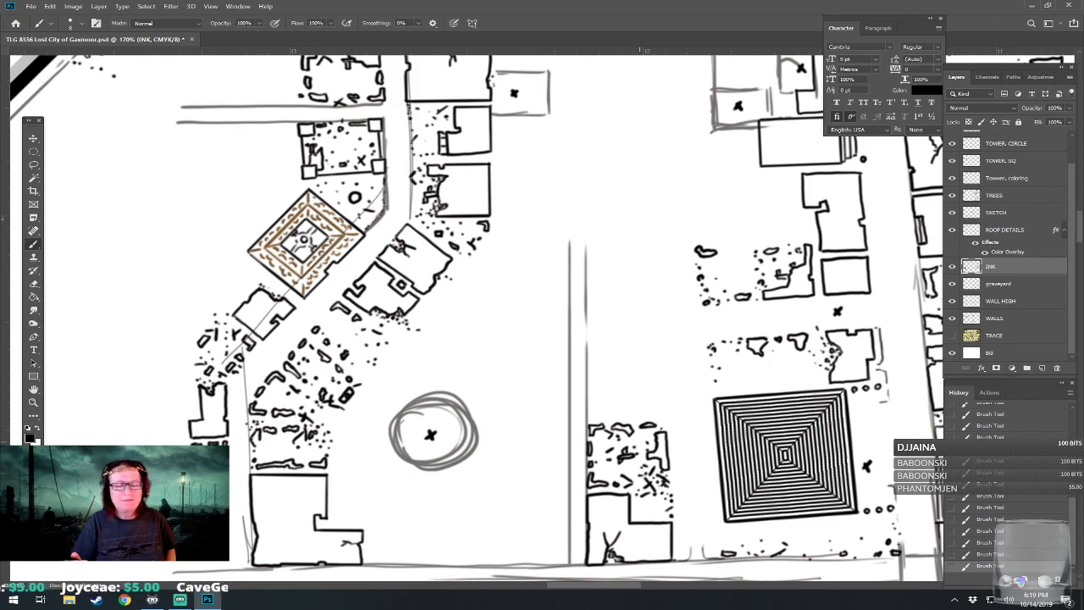
Examine the overall layout of the walled city and the remaining empty space around the sketched side road, plots and circular plaza.
drag(727, 559, 687, 576)
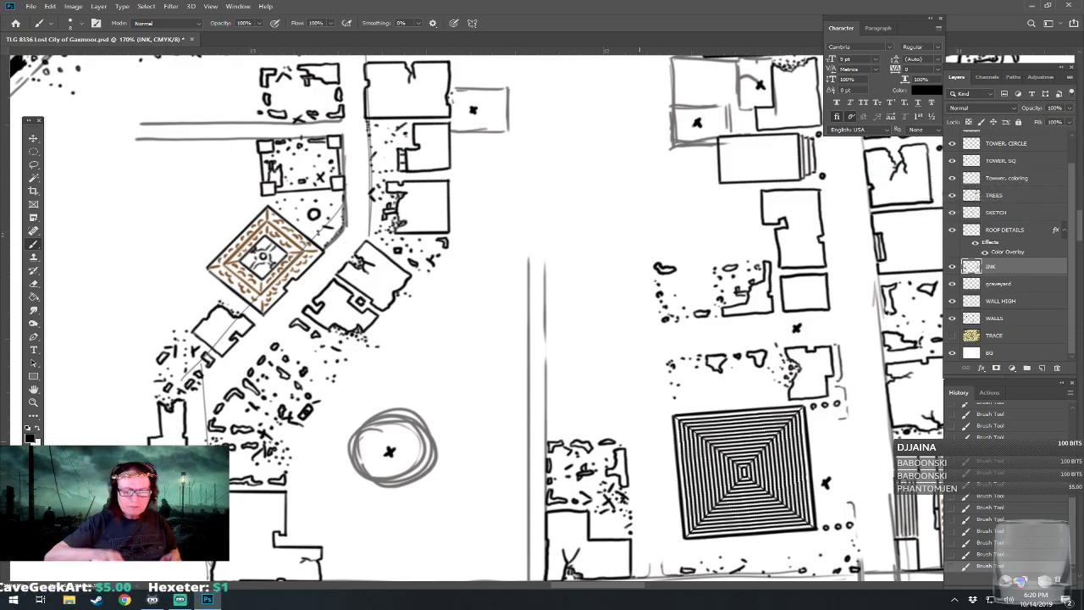
scroll(435, 456, down, 6)
scroll(435, 457, down, 5)
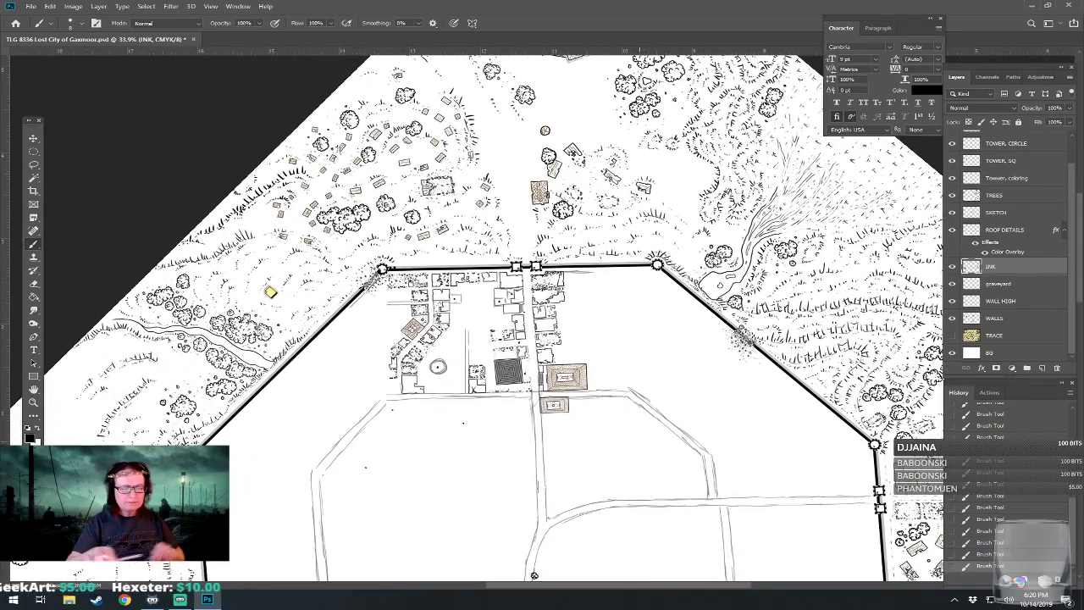
scroll(526, 370, down, 2)
scroll(527, 370, up, 4)
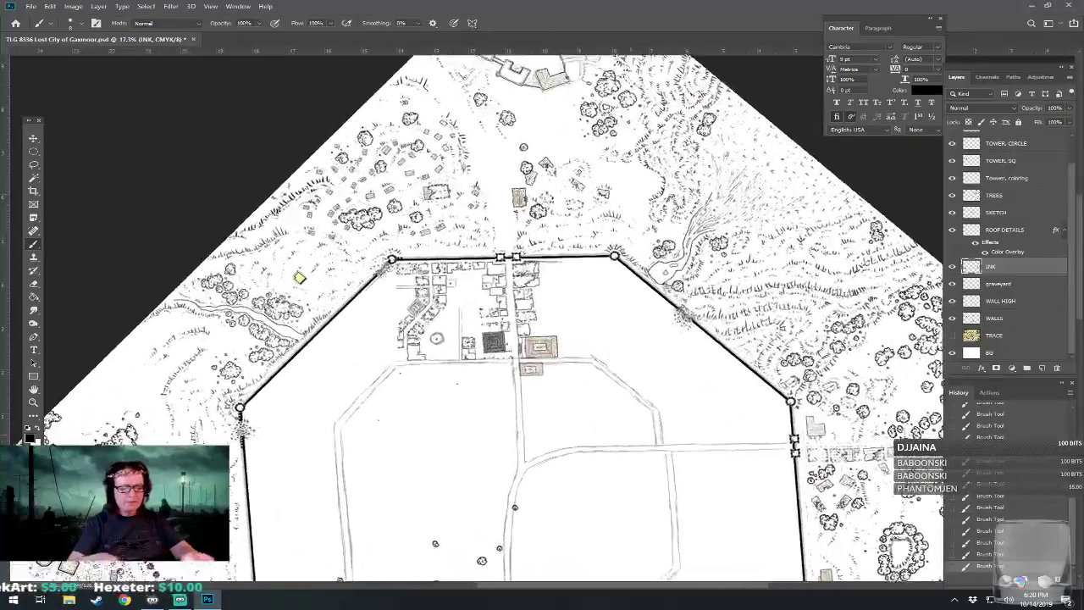
scroll(409, 349, up, 4)
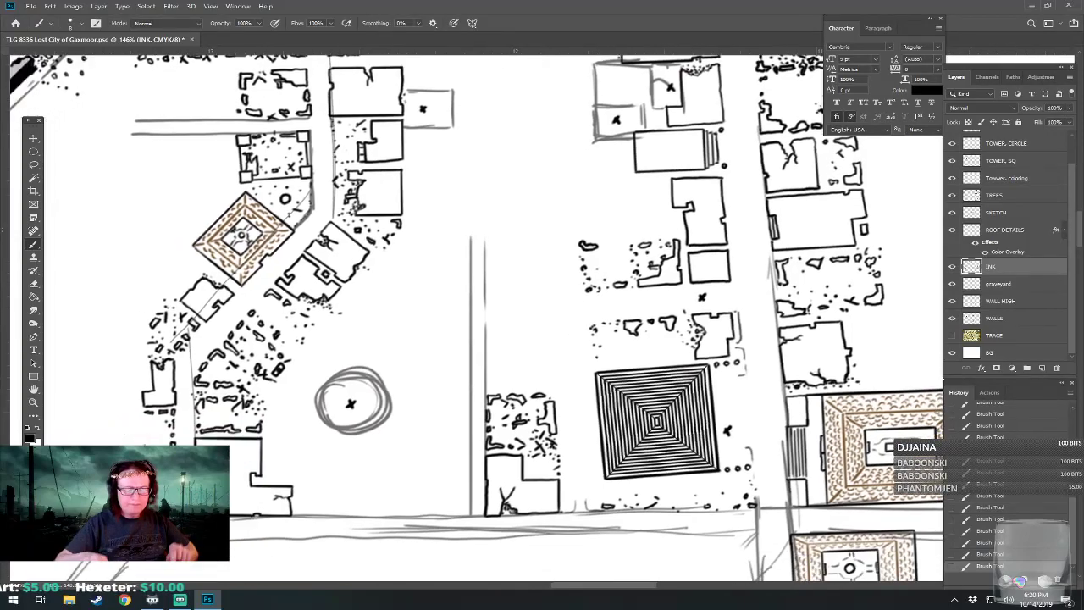
drag(408, 348, 417, 449)
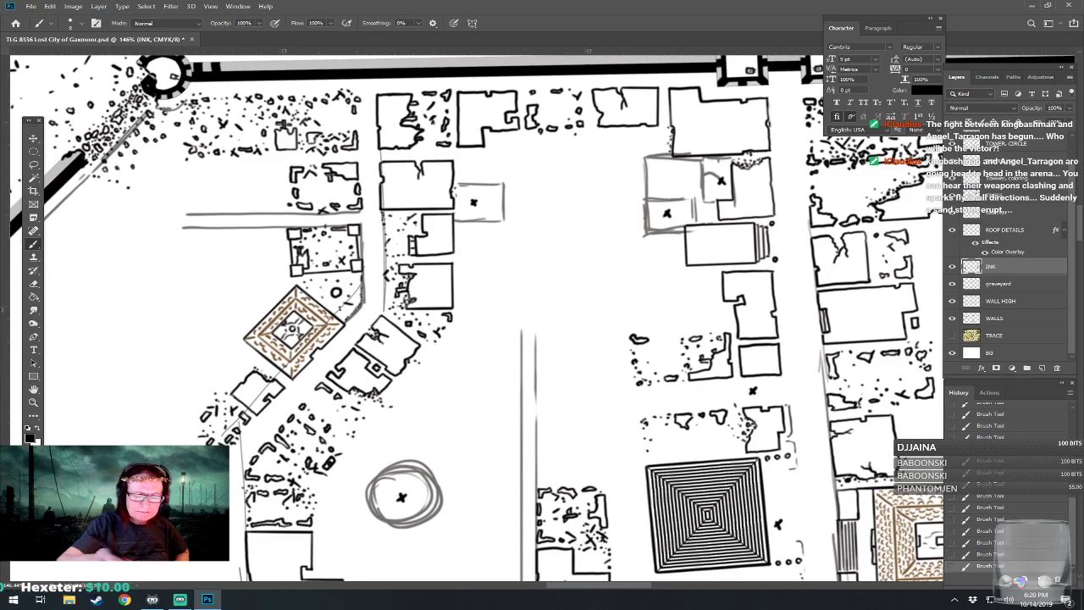
Ink broken walls and rubble above the cross road up to the sketched vertical road, plus a small square ruin just below it.
mouse_move(475, 339)
mouse_down()
mouse_move(484, 345)
mouse_move(467, 342)
mouse_up()
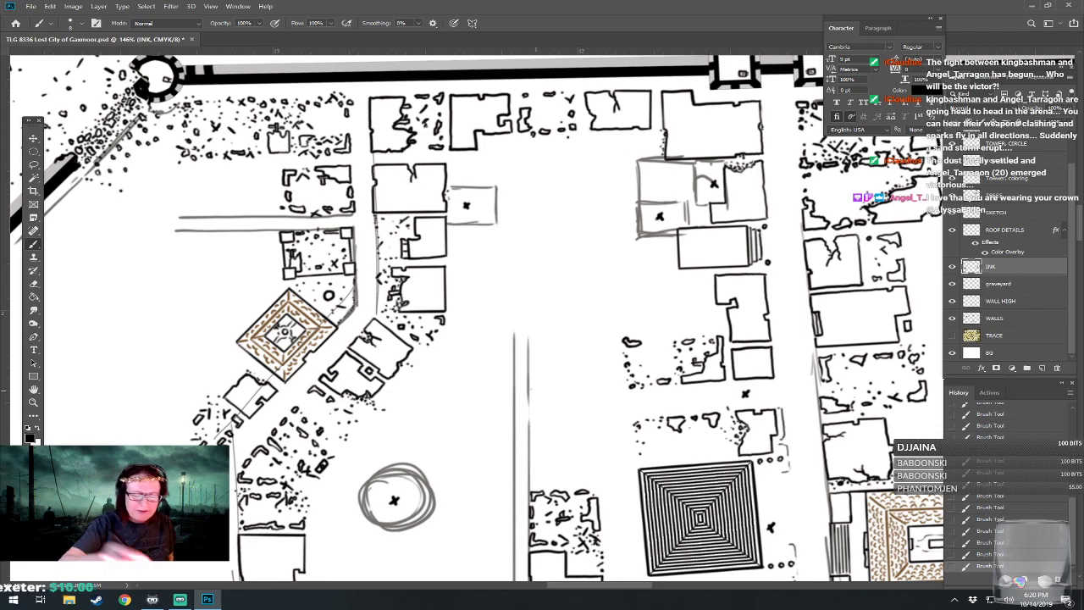
mouse_move(529, 366)
mouse_down()
mouse_move(552, 387)
mouse_move(536, 379)
mouse_move(545, 369)
mouse_move(559, 389)
mouse_move(556, 373)
mouse_move(566, 387)
mouse_move(597, 385)
mouse_move(592, 371)
mouse_move(614, 387)
mouse_move(597, 361)
mouse_up()
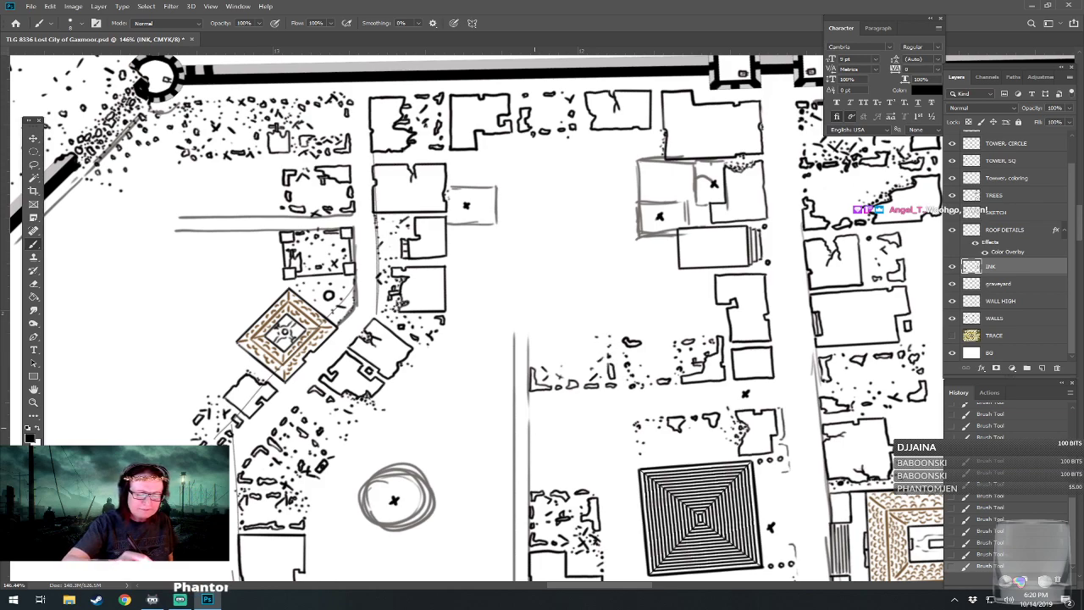
mouse_move(530, 425)
mouse_down()
mouse_move(531, 444)
mouse_move(547, 444)
mouse_move(548, 428)
mouse_move(532, 427)
mouse_move(548, 426)
mouse_up()
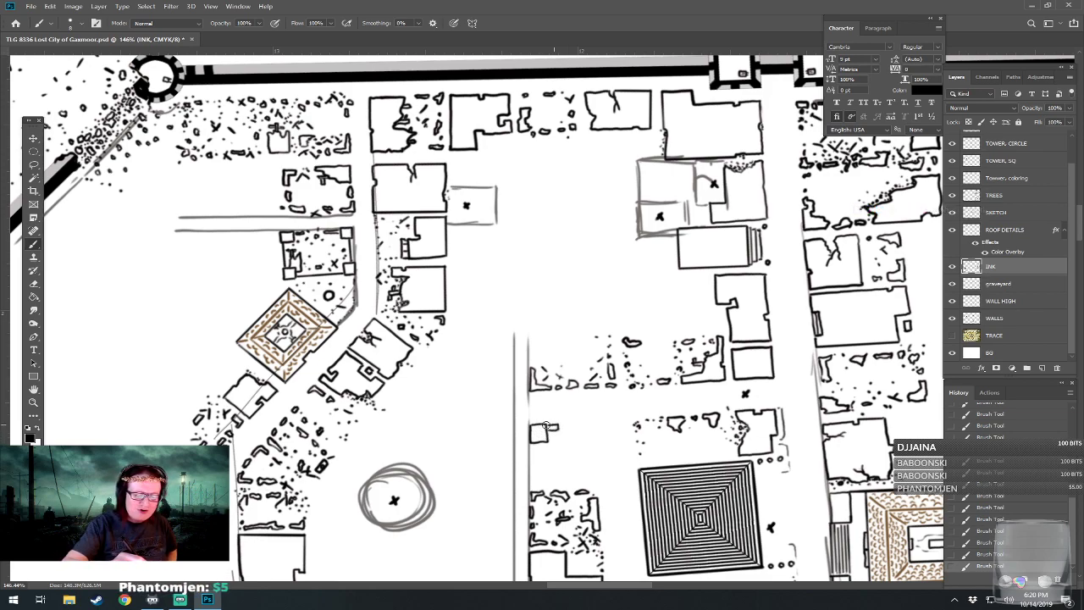
Fill the plot between the small square ruin and the pyramid with broken wall fragments and scattered rubble.
mouse_move(533, 464)
mouse_down()
mouse_move(538, 483)
mouse_move(596, 478)
mouse_move(578, 427)
mouse_move(612, 429)
mouse_move(570, 442)
mouse_move(591, 440)
mouse_move(575, 253)
mouse_move(574, 377)
mouse_up()
click(536, 458)
click(546, 482)
click(599, 407)
click(604, 429)
click(606, 453)
click(616, 474)
click(611, 499)
drag(608, 507, 613, 609)
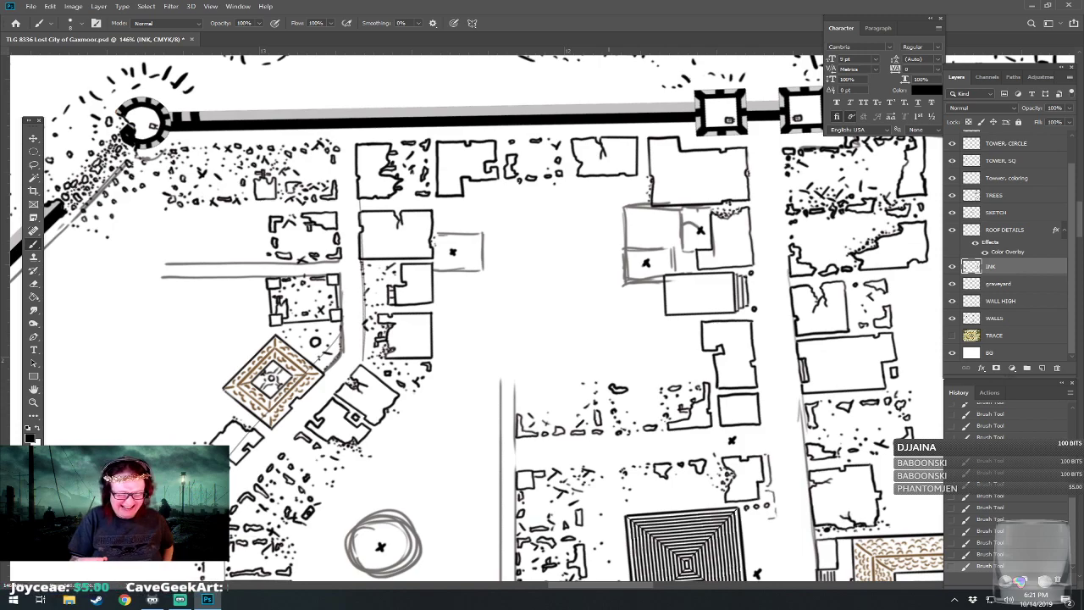
Ink three notched building outlines around the outer side and lower corner of the sketched courtyard near the gate towers.
mouse_move(262, 173)
mouse_down()
mouse_move(258, 164)
mouse_move(277, 234)
mouse_up()
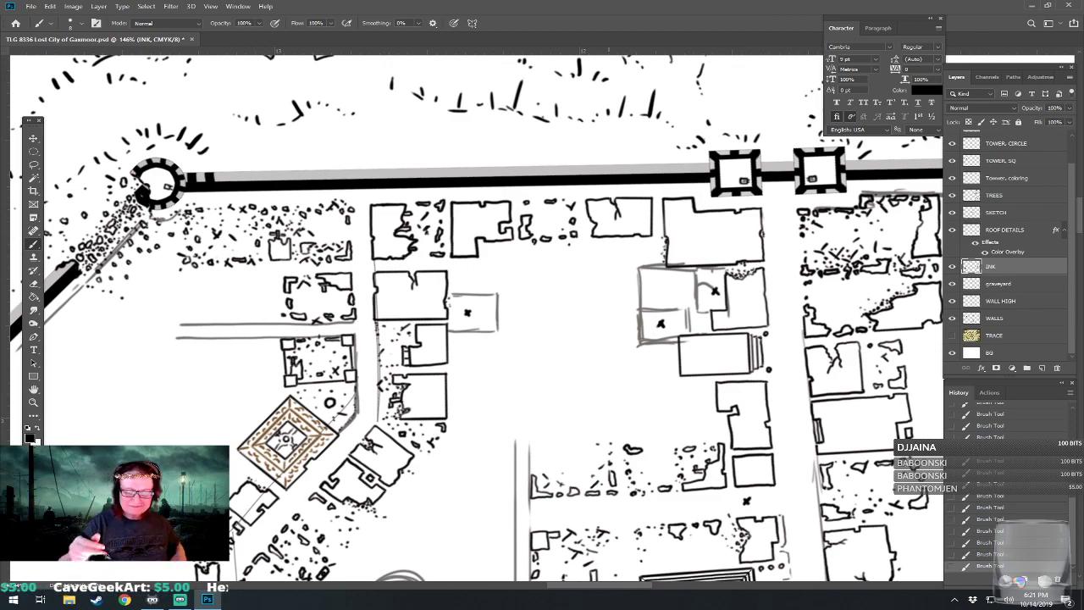
drag(277, 234, 207, 367)
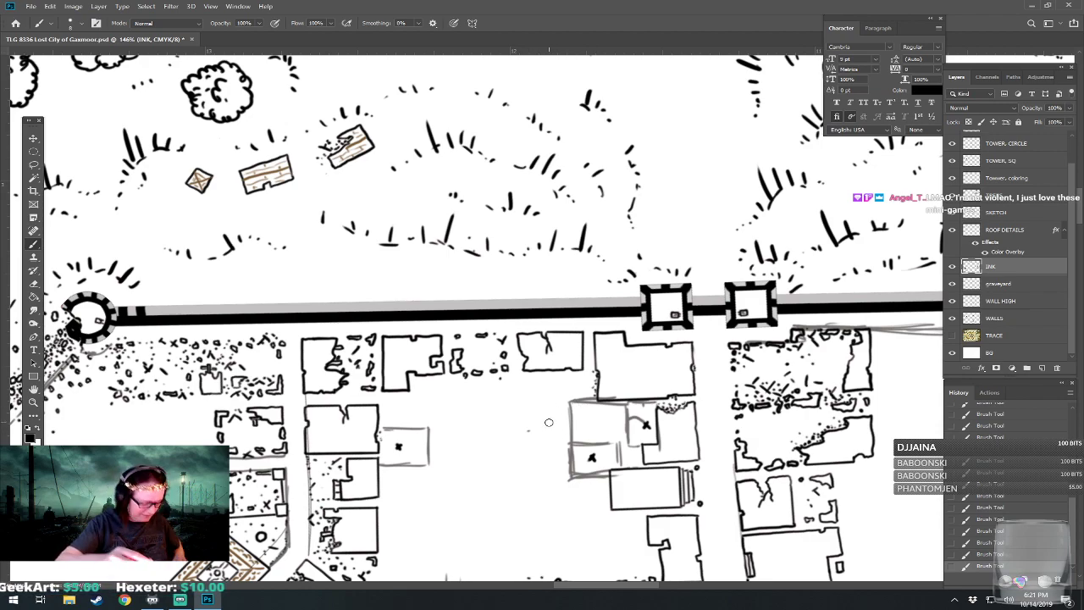
mouse_move(529, 431)
mouse_down()
mouse_move(572, 429)
mouse_move(555, 411)
mouse_move(566, 420)
mouse_move(581, 400)
mouse_move(582, 375)
mouse_move(525, 382)
mouse_move(526, 430)
mouse_move(571, 435)
mouse_move(527, 461)
mouse_move(536, 481)
mouse_up()
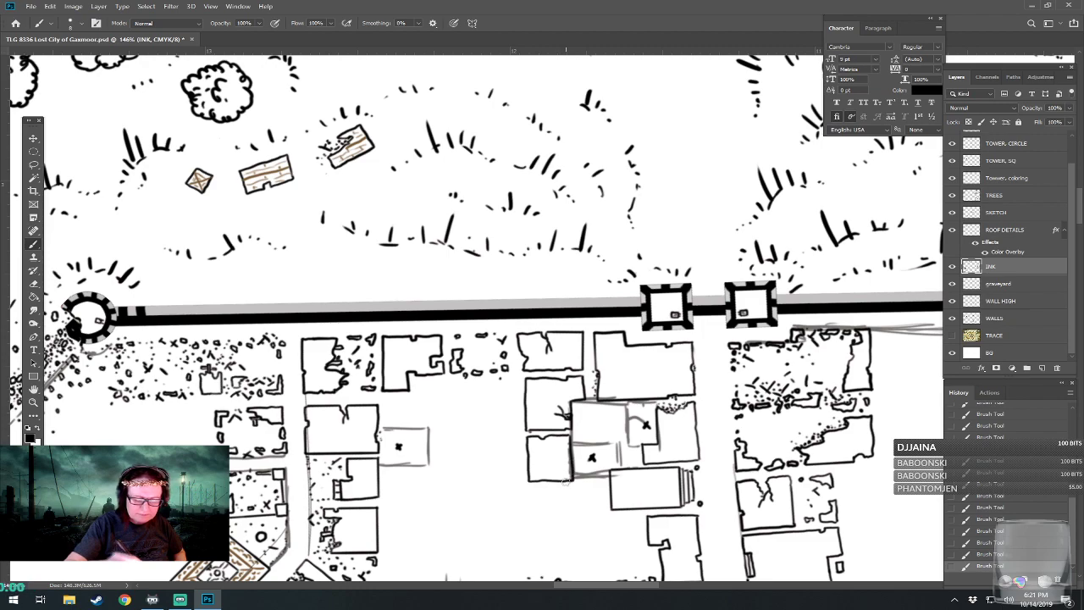
scroll(559, 440, down, 2)
mouse_move(554, 420)
mouse_down()
mouse_move(555, 438)
mouse_move(621, 409)
mouse_move(616, 441)
mouse_move(563, 445)
mouse_move(615, 443)
mouse_move(625, 386)
mouse_move(593, 410)
mouse_move(593, 378)
mouse_move(596, 398)
mouse_up()
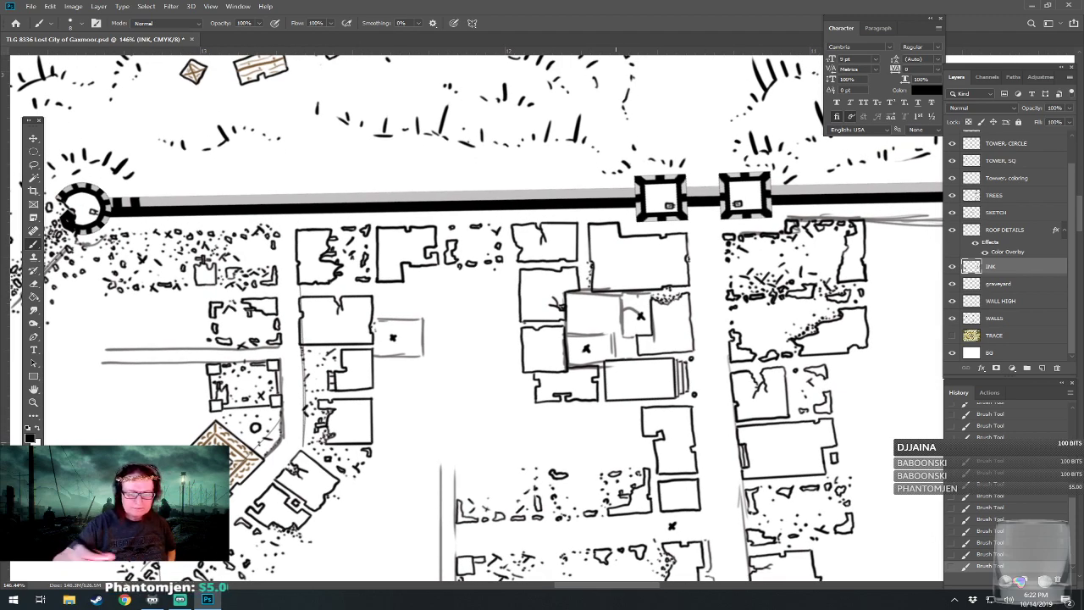
Erase a gap in the outer wall of the middle new building, then ink jagged cracks and small rubble dots there.
click(525, 349)
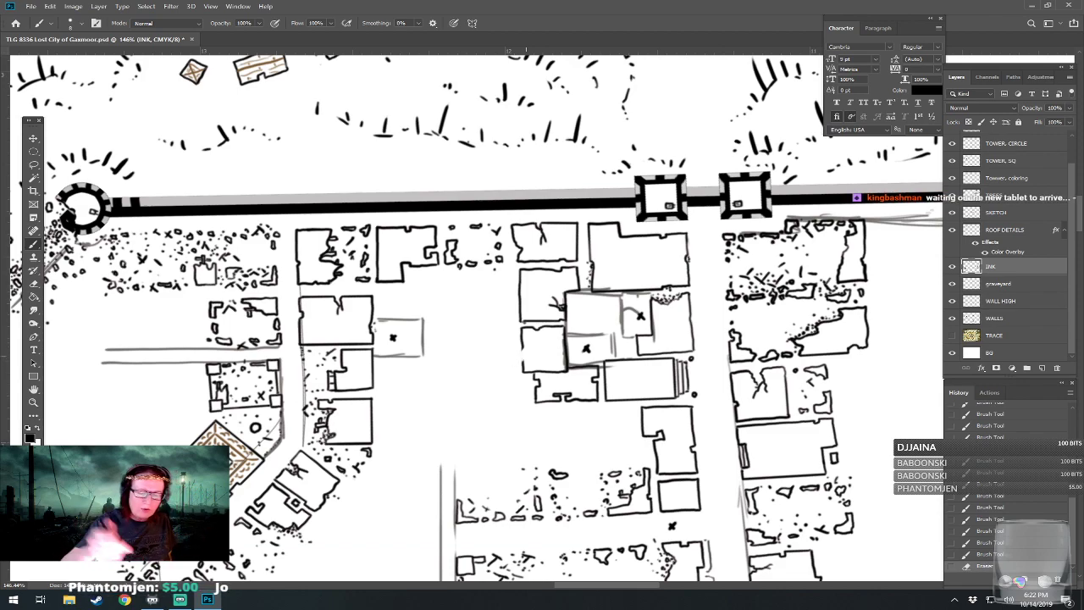
mouse_move(528, 347)
mouse_down()
mouse_move(526, 360)
mouse_move(536, 346)
mouse_up()
click(525, 348)
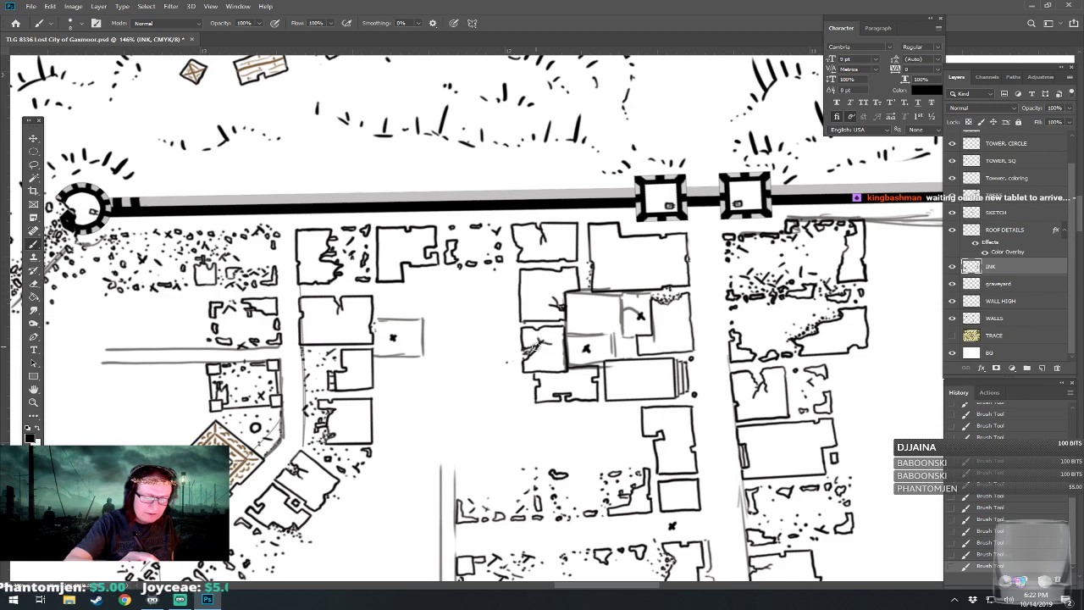
drag(535, 346, 603, 340)
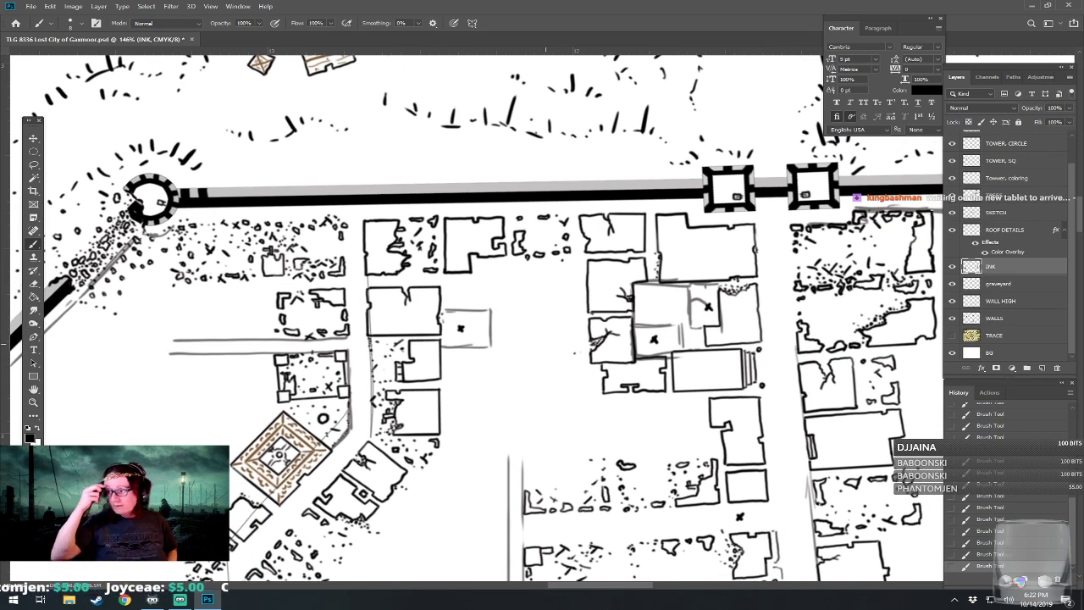
drag(545, 344, 558, 363)
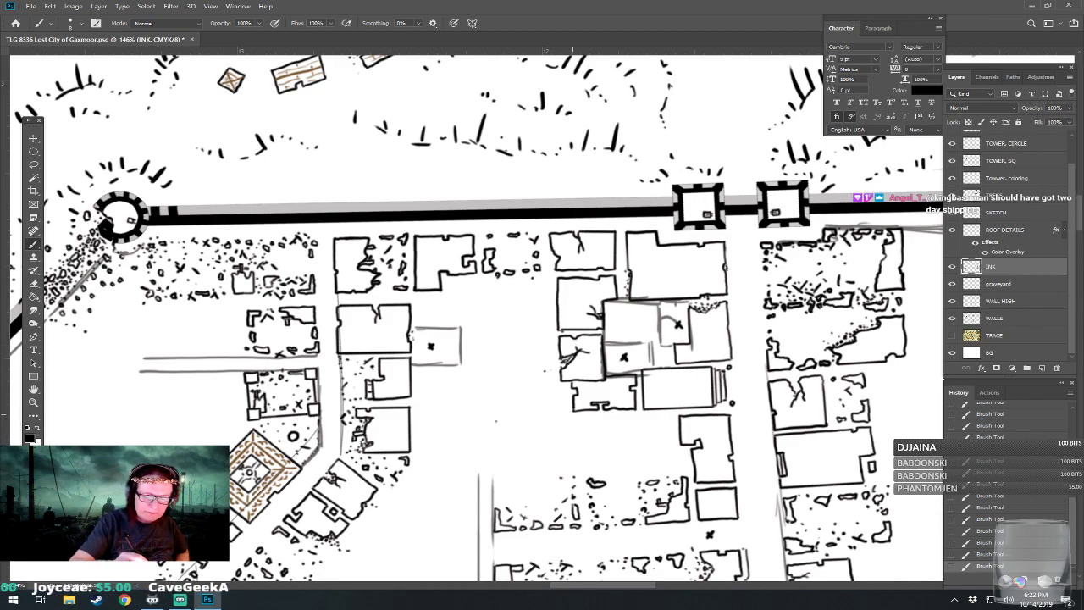
Ink the broken corner and wall fragments of a ruined plot near the end of the vertical road and scatter rubble inside.
mouse_move(494, 432)
mouse_down()
mouse_move(495, 421)
mouse_move(509, 421)
mouse_move(498, 436)
mouse_move(496, 466)
mouse_move(505, 461)
mouse_up()
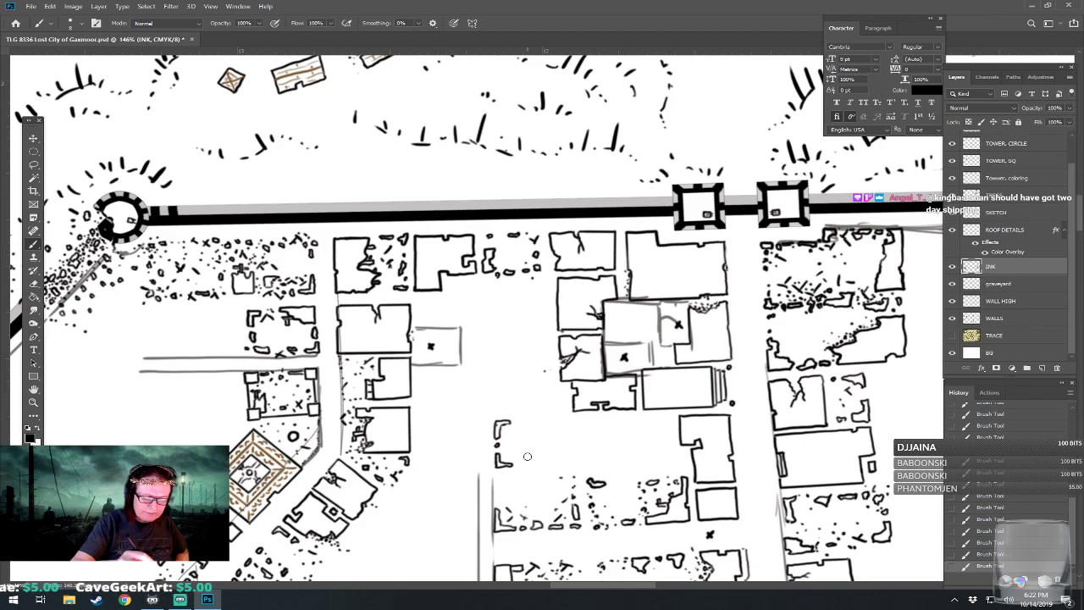
mouse_move(517, 423)
mouse_down()
mouse_move(558, 432)
mouse_move(545, 424)
mouse_move(541, 445)
mouse_move(528, 445)
mouse_move(547, 445)
mouse_move(535, 445)
mouse_move(549, 436)
mouse_move(542, 429)
mouse_move(550, 436)
mouse_move(536, 463)
mouse_move(520, 464)
mouse_move(545, 472)
mouse_move(557, 447)
mouse_up()
drag(498, 494, 508, 489)
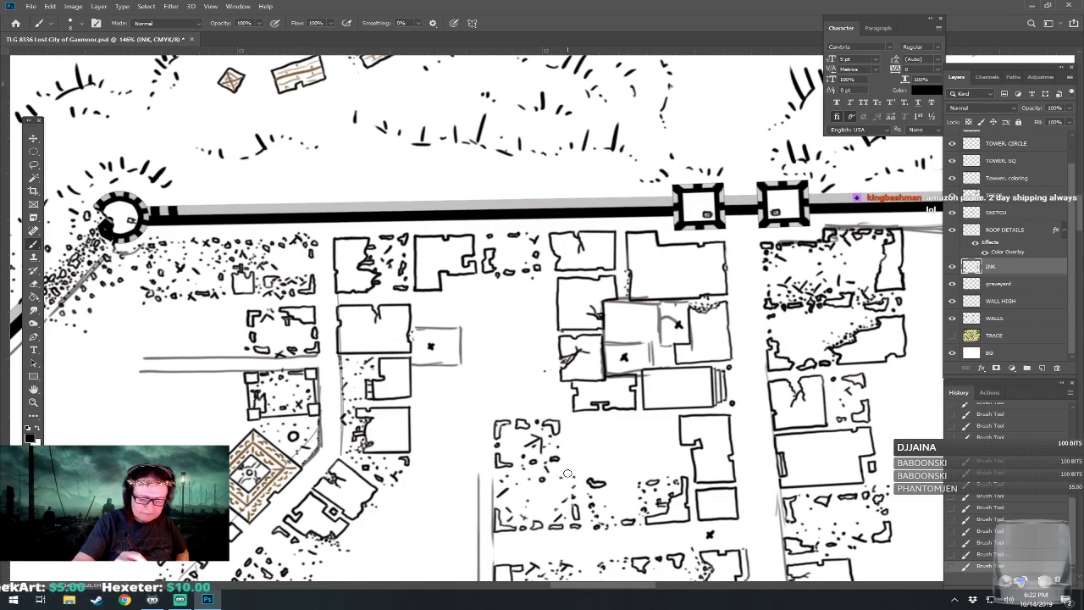
drag(575, 469, 569, 452)
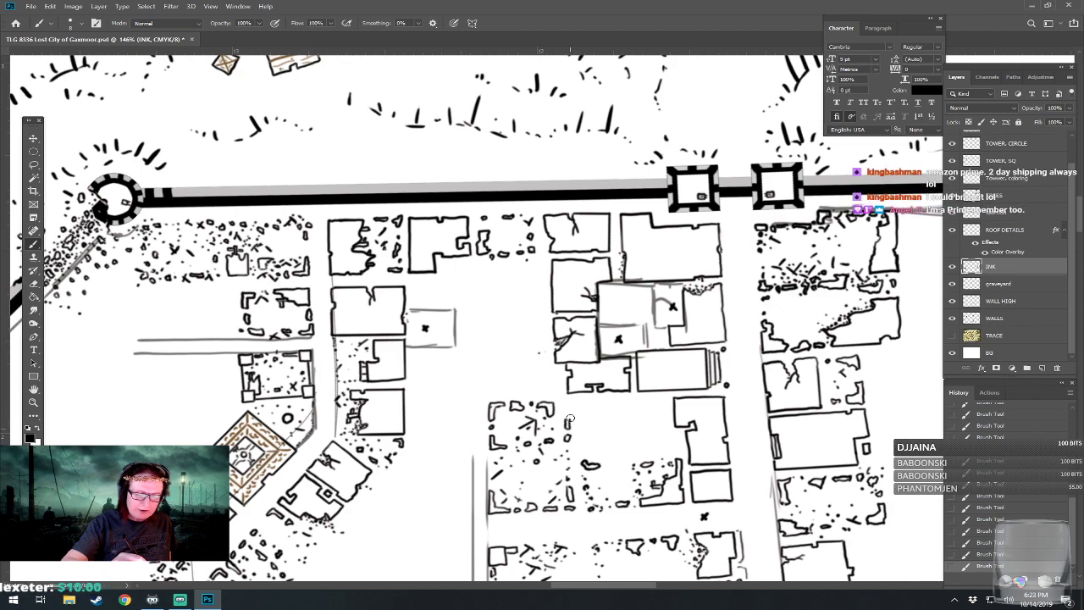
Ink a row of broken wall fragments along the upper edge of the adjoining plot, reaching the tall notched building.
drag(586, 406, 595, 415)
click(609, 415)
click(615, 405)
click(625, 403)
click(629, 410)
click(625, 413)
drag(665, 425, 657, 406)
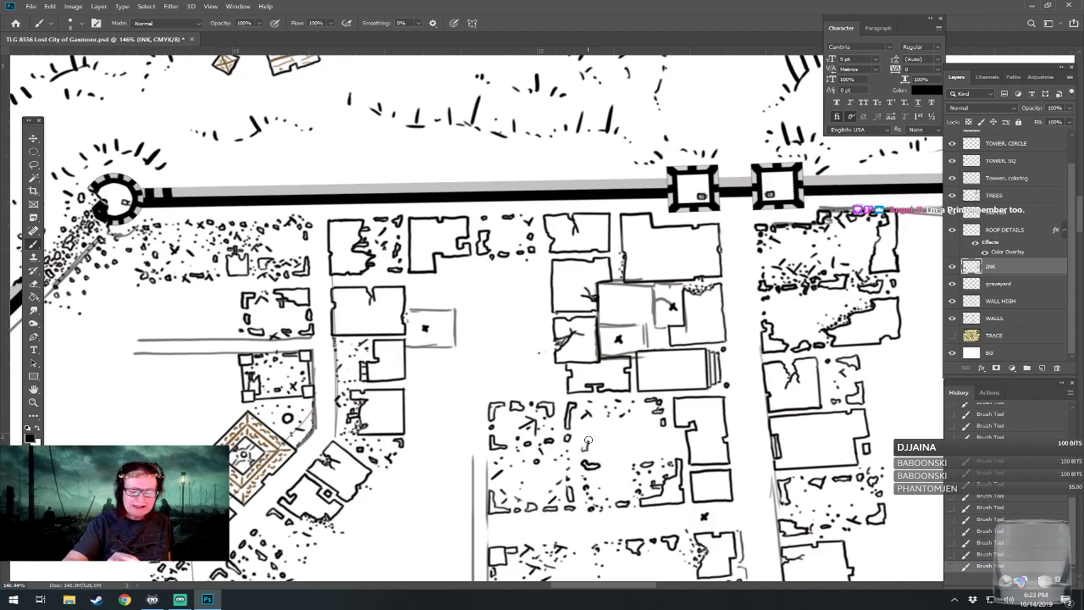
Scatter stones and fine rubble dots across the interior of the adjoining ruined plot.
drag(590, 443, 588, 441)
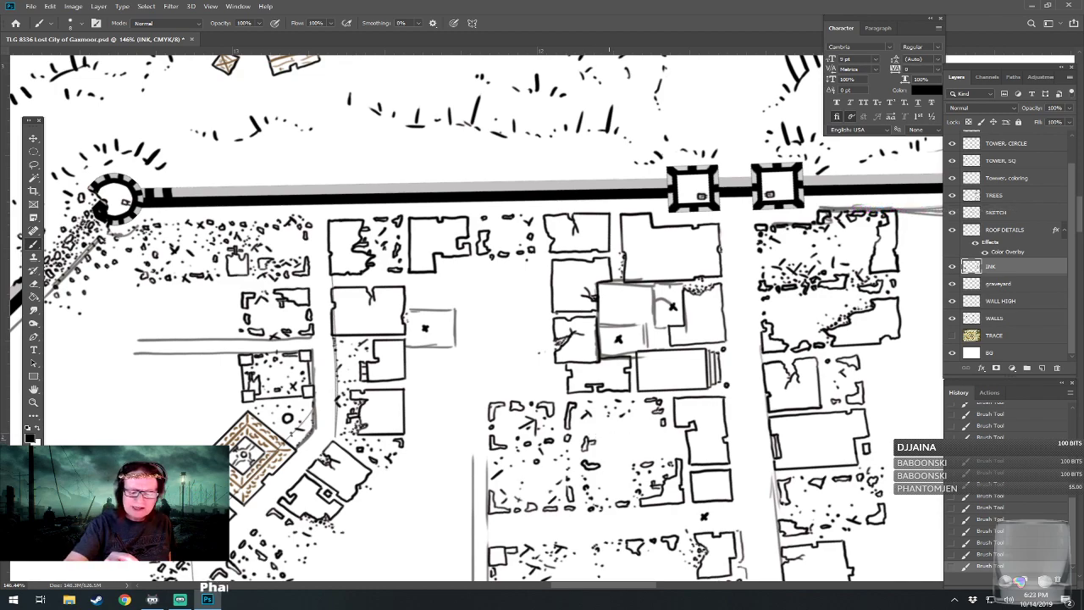
drag(612, 447, 625, 433)
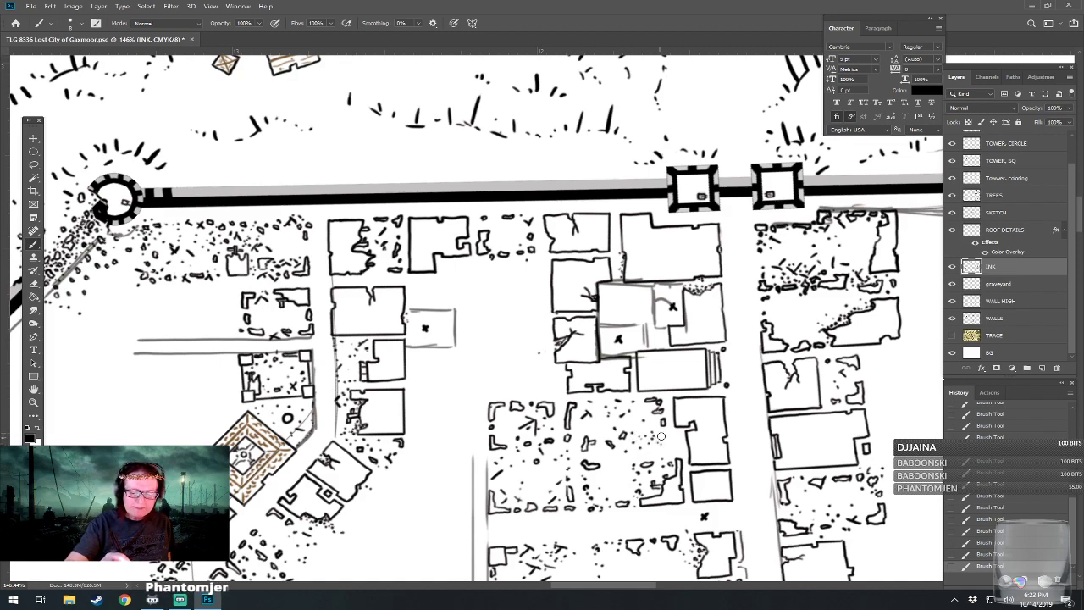
drag(662, 432, 658, 437)
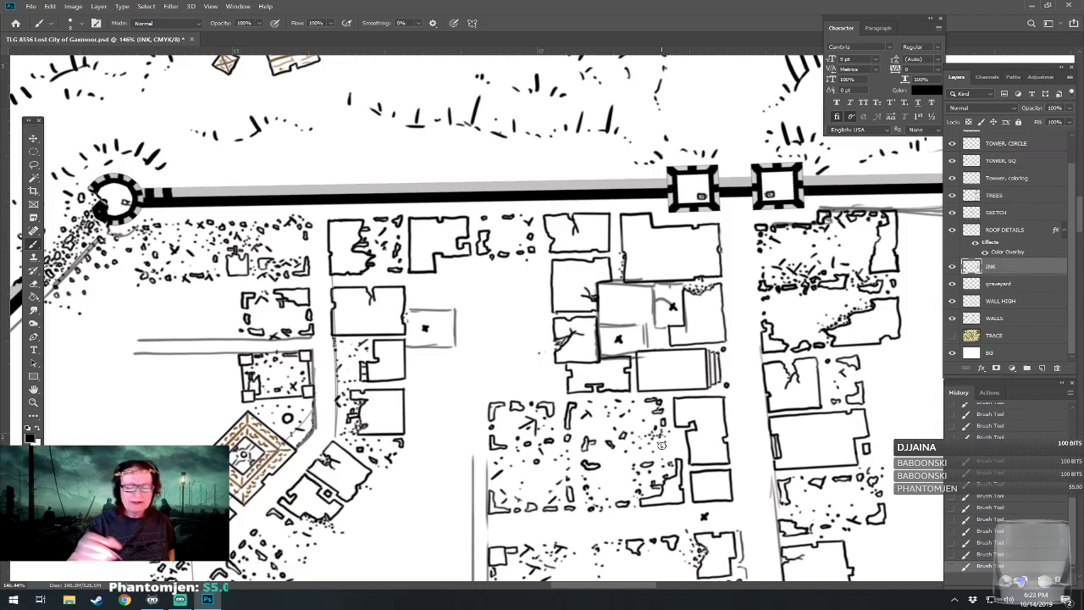
Compare the inked city blocks with the original map by briefly showing the TRACE layer.
scroll(661, 445, down, 5)
scroll(662, 444, up, 3)
scroll(661, 445, down, 6)
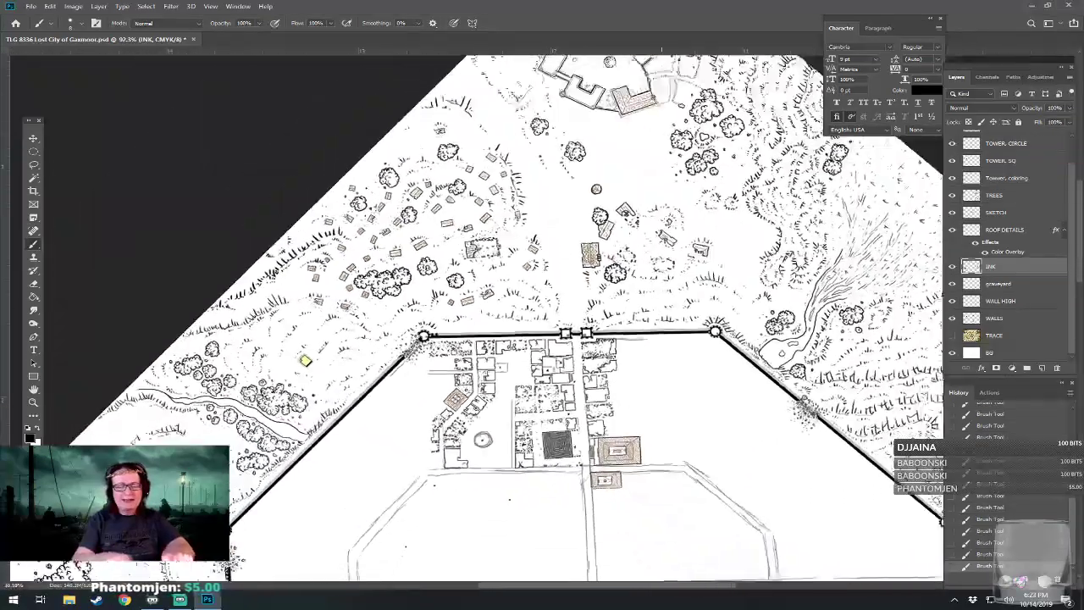
scroll(447, 382, up, 3)
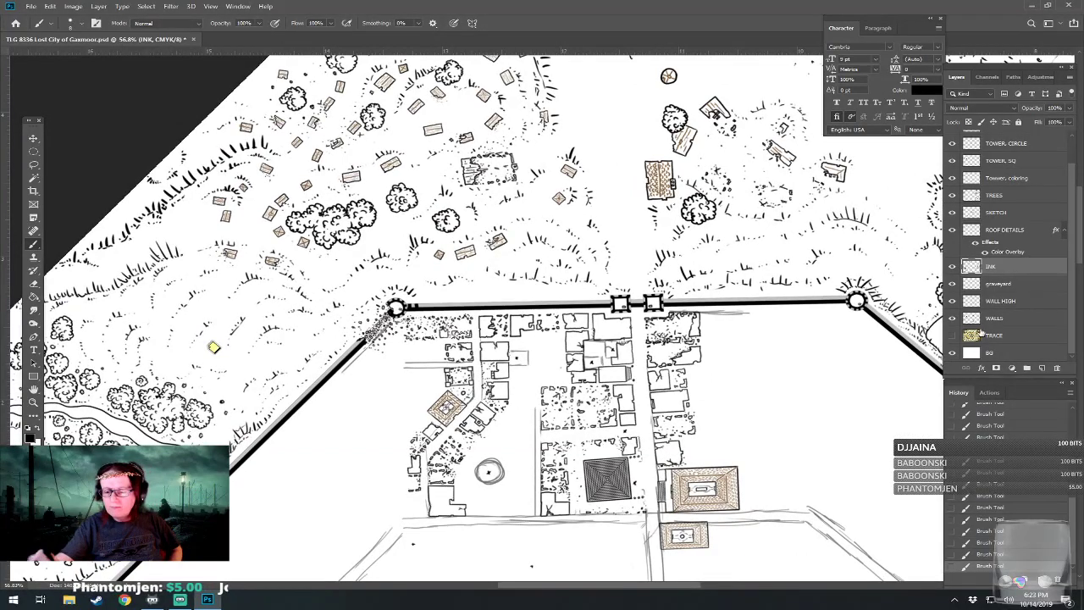
click(952, 335)
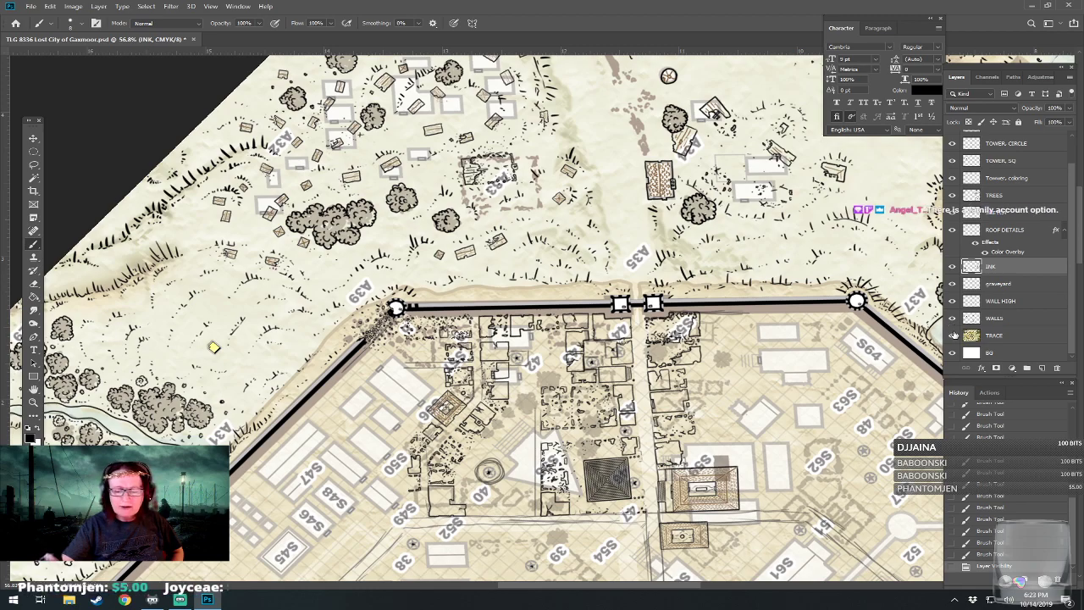
click(951, 335)
scroll(491, 313, down, 3)
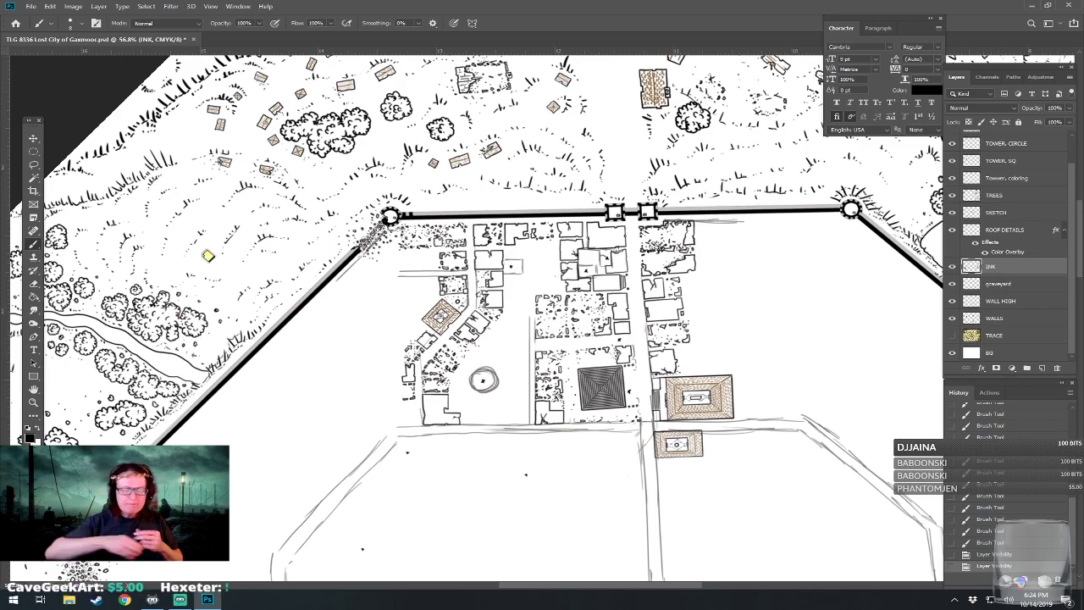
Ink a large stepped building outline around the lower corner of the small sketched square beside the cracked building.
scroll(484, 366, up, 5)
drag(484, 367, 498, 530)
scroll(711, 343, up, 4)
scroll(711, 343, up, 3)
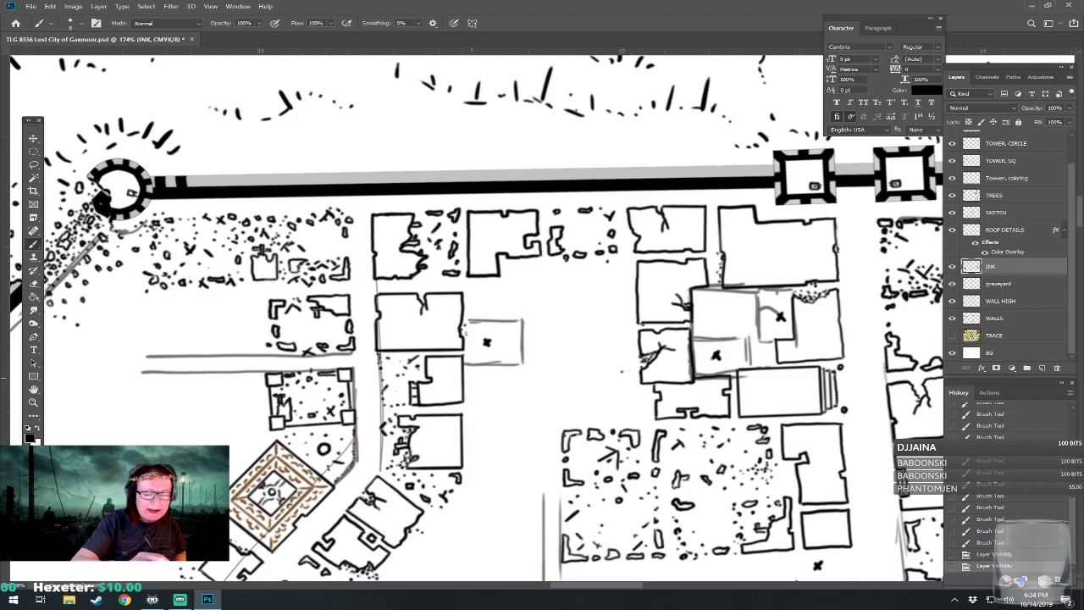
drag(474, 378, 475, 420)
mouse_move(474, 378)
mouse_down()
mouse_move(541, 380)
mouse_move(533, 343)
mouse_move(585, 343)
mouse_up()
mouse_move(476, 420)
mouse_down()
mouse_move(588, 420)
mouse_move(587, 343)
mouse_up()
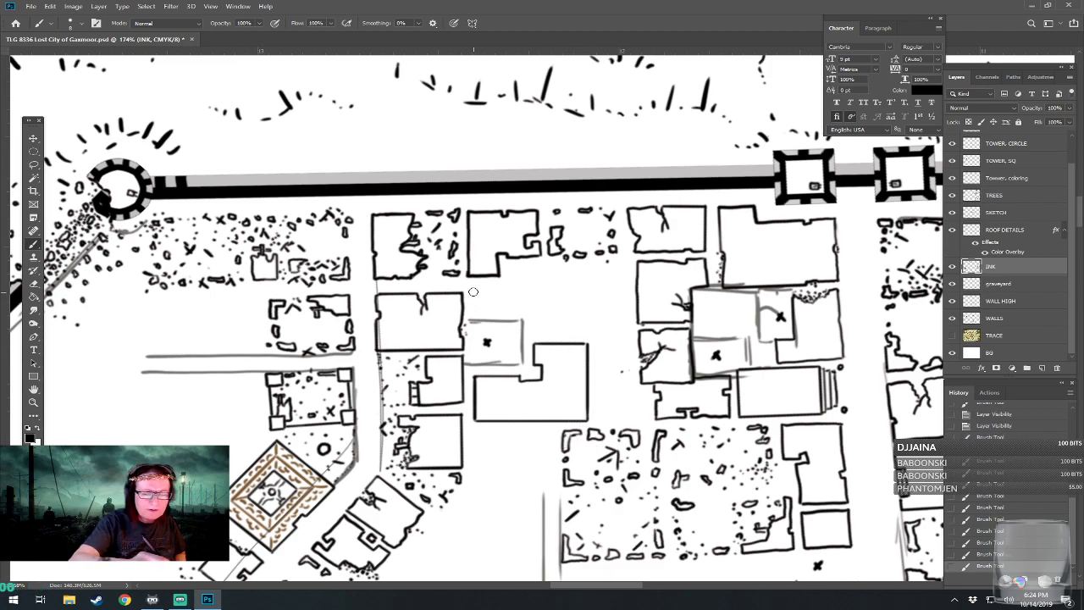
Ink a matching long building around the upper side of the sketched square and erase the stray line at its outer corner.
mouse_move(472, 292)
mouse_down()
mouse_move(538, 311)
mouse_move(533, 335)
mouse_move(549, 335)
mouse_move(534, 337)
mouse_move(584, 335)
mouse_move(586, 344)
mouse_move(588, 287)
mouse_up()
drag(473, 293, 588, 293)
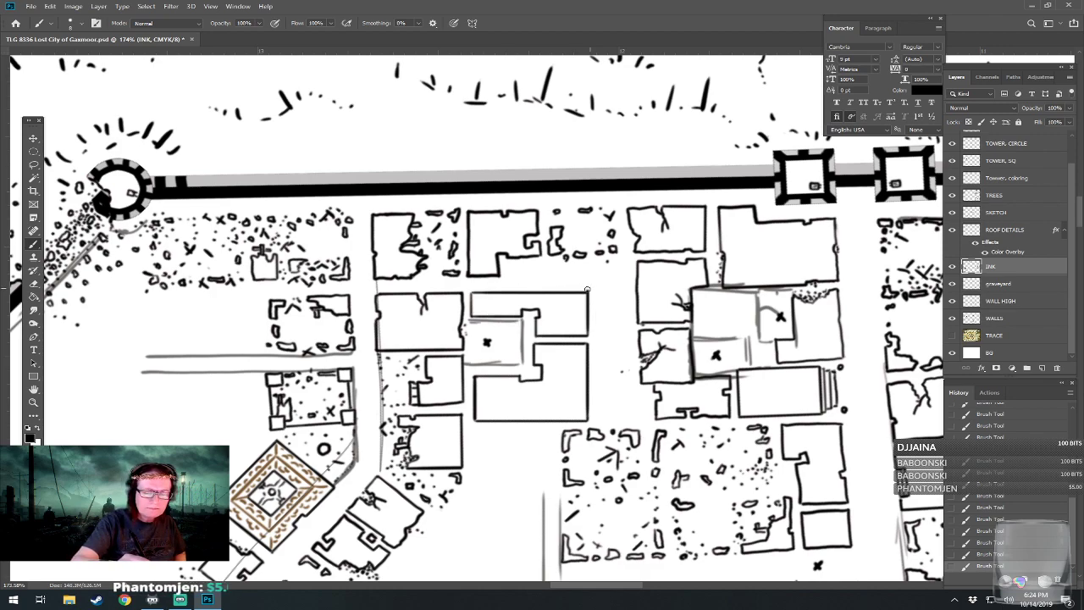
key(e)
drag(590, 289, 584, 290)
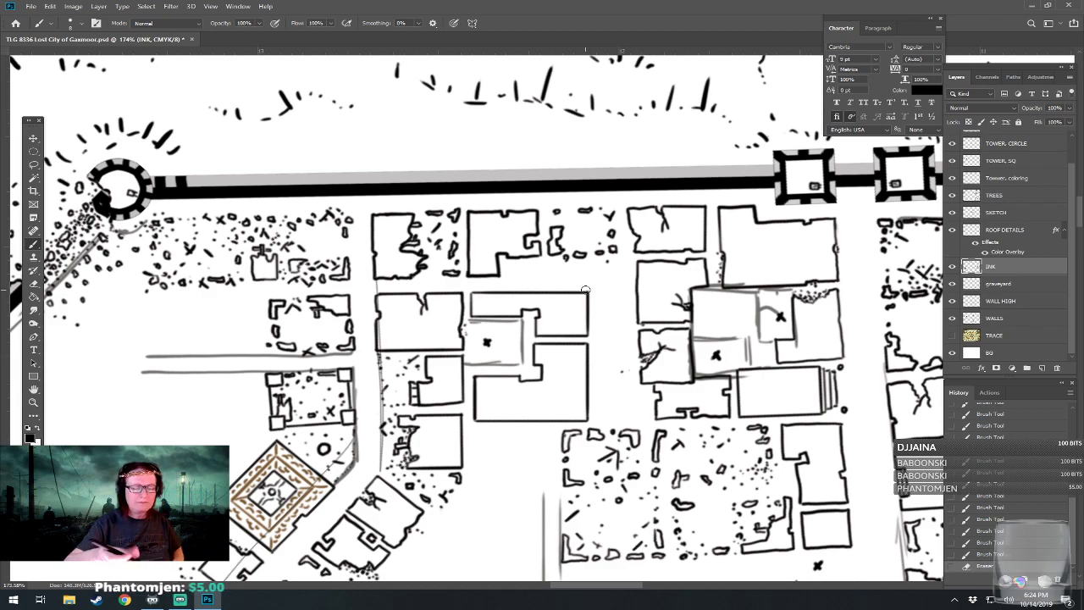
Ink a row of small blocks along the lower building's edge facing the sketched square.
key(b)
click(479, 370)
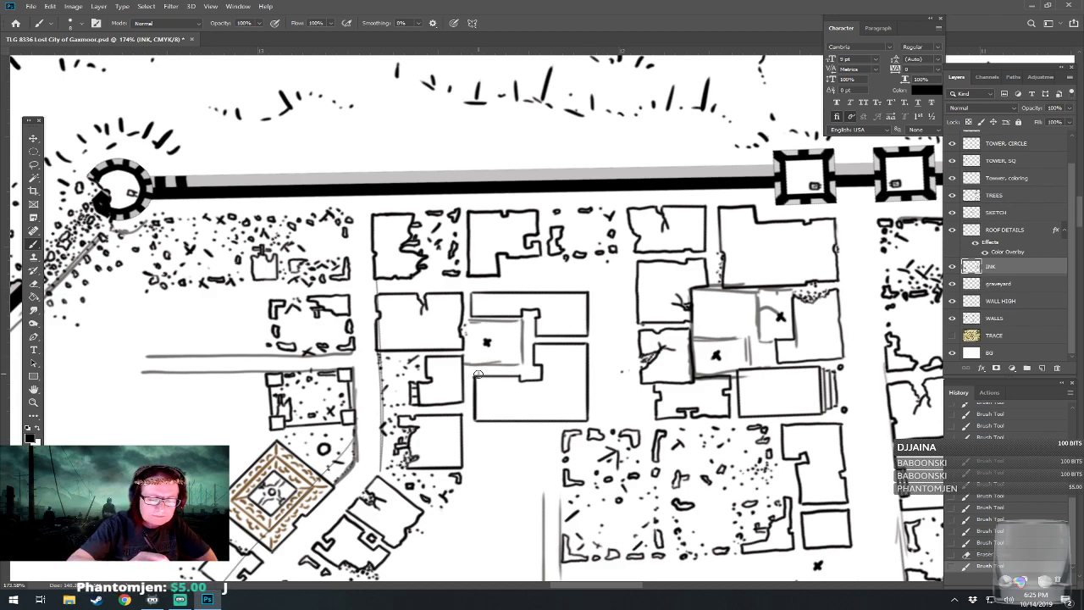
mouse_move(478, 370)
mouse_down()
mouse_move(513, 366)
mouse_move(520, 376)
mouse_up()
mouse_move(482, 366)
mouse_down()
mouse_move(488, 380)
mouse_move(513, 378)
mouse_move(496, 440)
mouse_up()
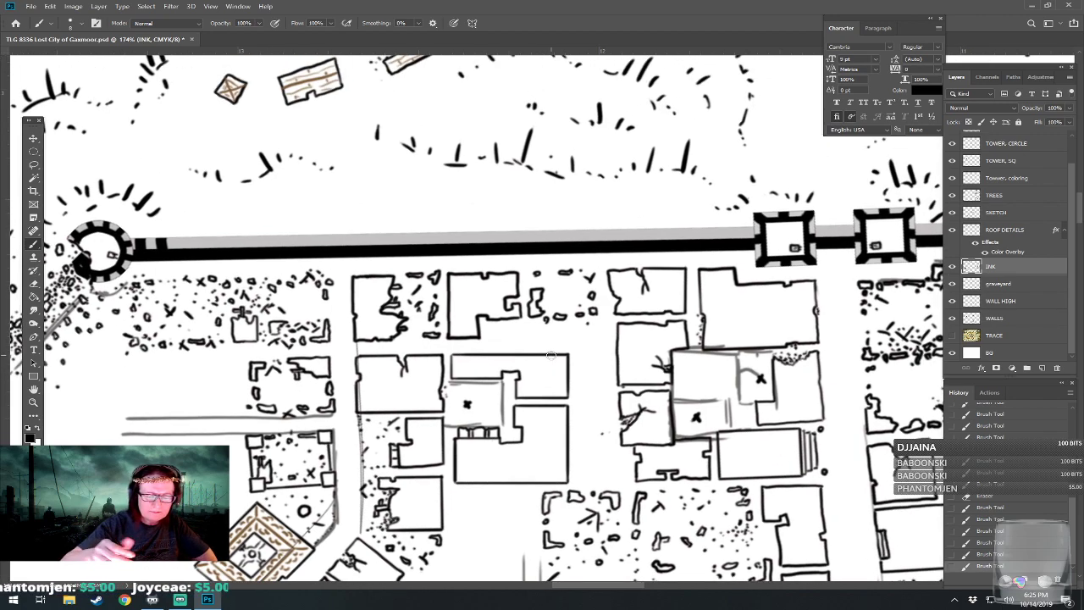
Ink rows of small column dots between the notched building near the city wall and the neighbouring ruin.
drag(551, 356, 517, 317)
mouse_move(581, 491)
mouse_down()
mouse_move(553, 419)
mouse_move(550, 343)
mouse_move(598, 574)
mouse_up()
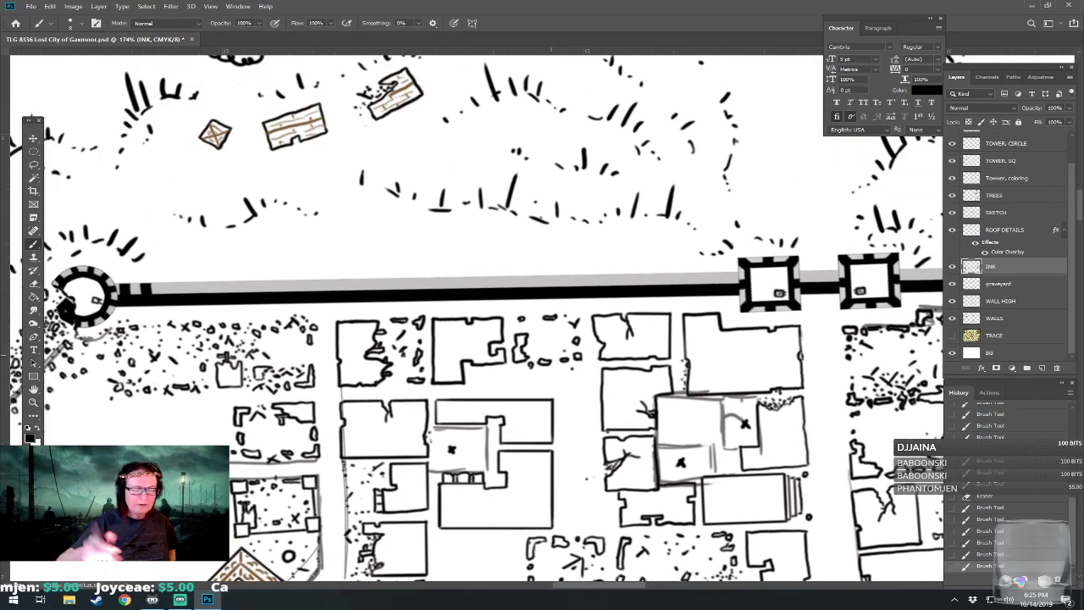
click(498, 382)
click(506, 382)
click(506, 376)
click(507, 369)
click(517, 373)
click(518, 380)
click(528, 383)
click(539, 383)
click(550, 382)
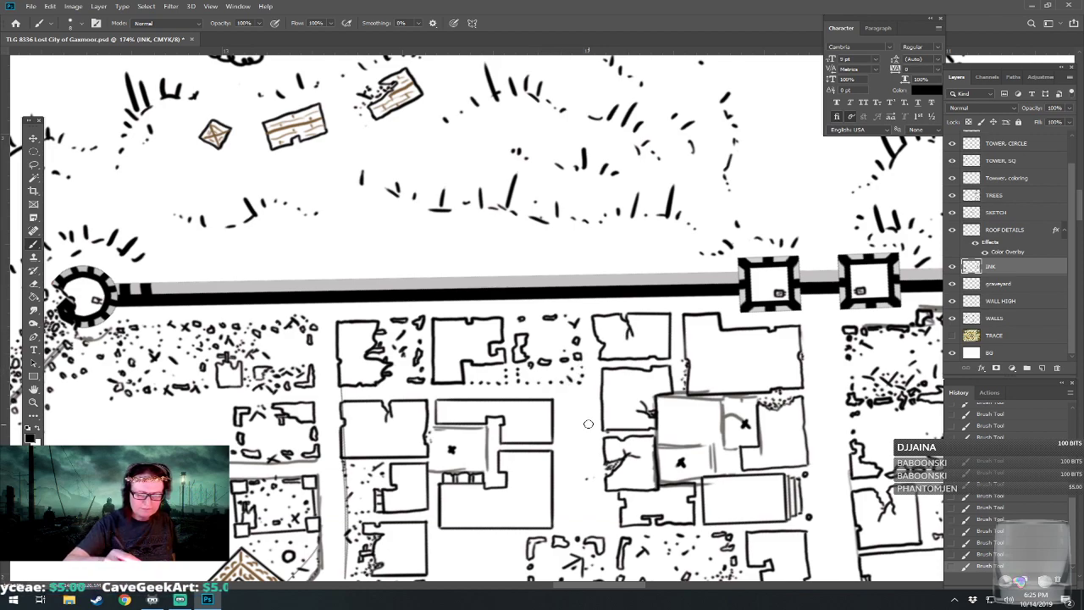
Ink a ragged broken building against the end of the upper long building and scatter rubble down the strip below it.
drag(590, 388, 562, 331)
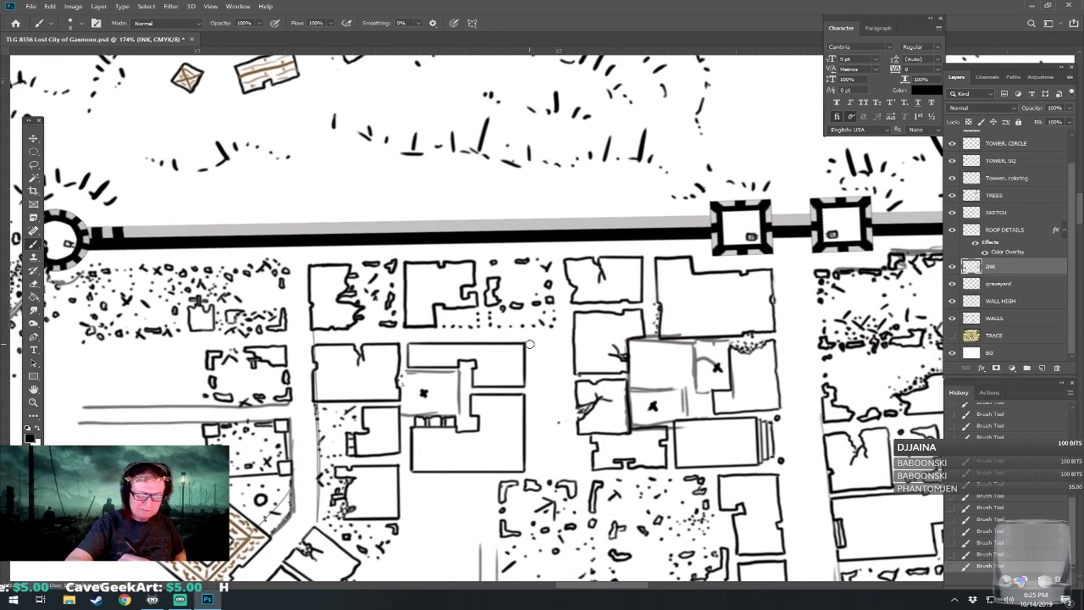
mouse_move(525, 343)
mouse_down()
mouse_move(550, 374)
mouse_move(532, 377)
mouse_move(533, 361)
mouse_move(544, 379)
mouse_move(552, 372)
mouse_move(537, 379)
mouse_move(534, 399)
mouse_move(552, 402)
mouse_move(540, 439)
mouse_move(545, 452)
mouse_move(552, 432)
mouse_move(534, 469)
mouse_up()
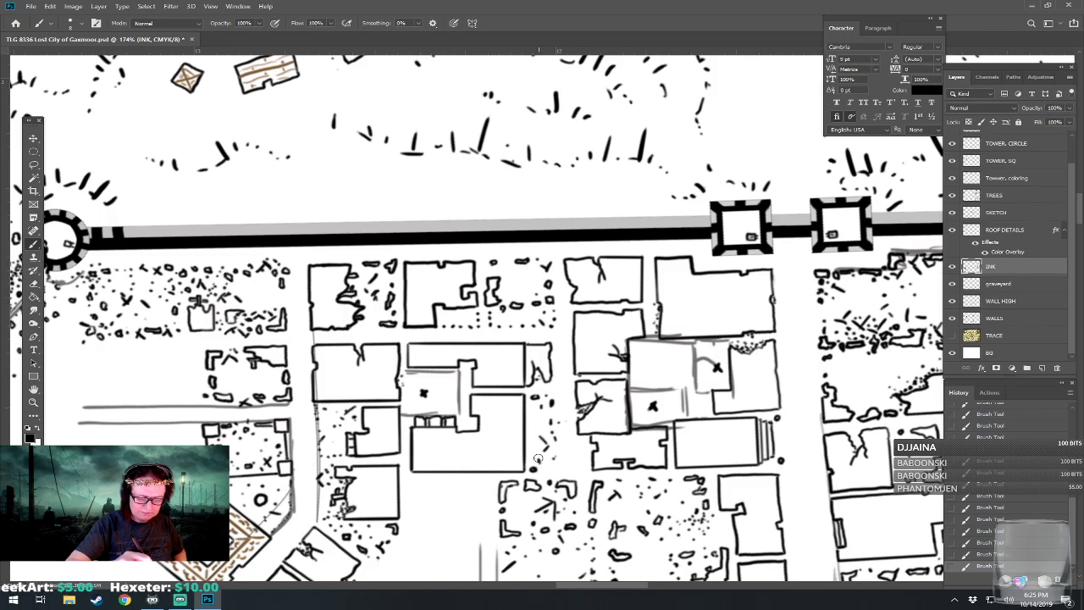
scroll(610, 412, down, 2)
scroll(536, 330, down, 2)
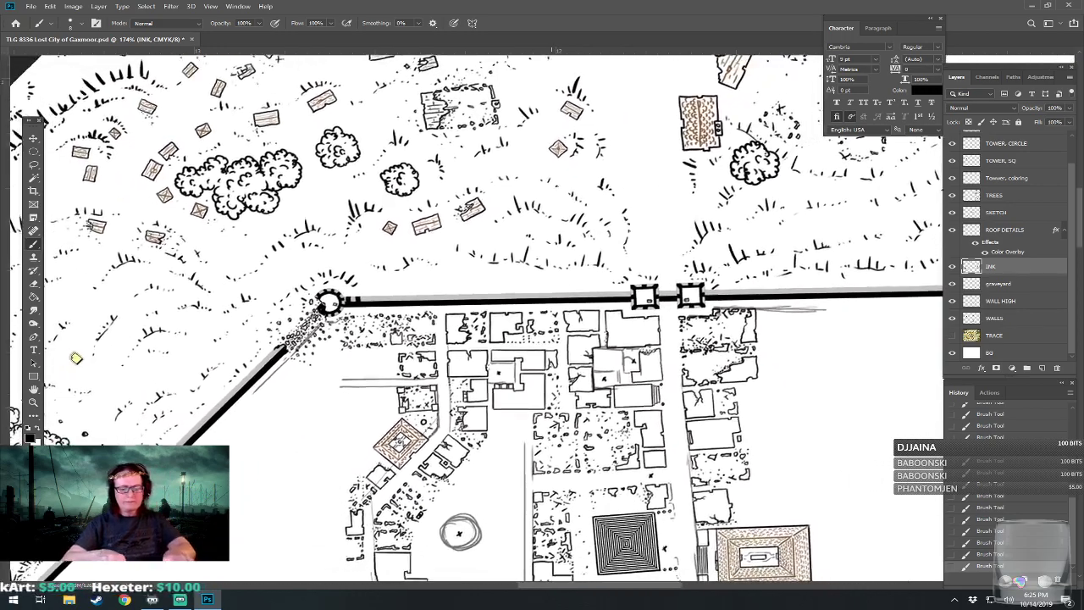
scroll(663, 549, up, 3)
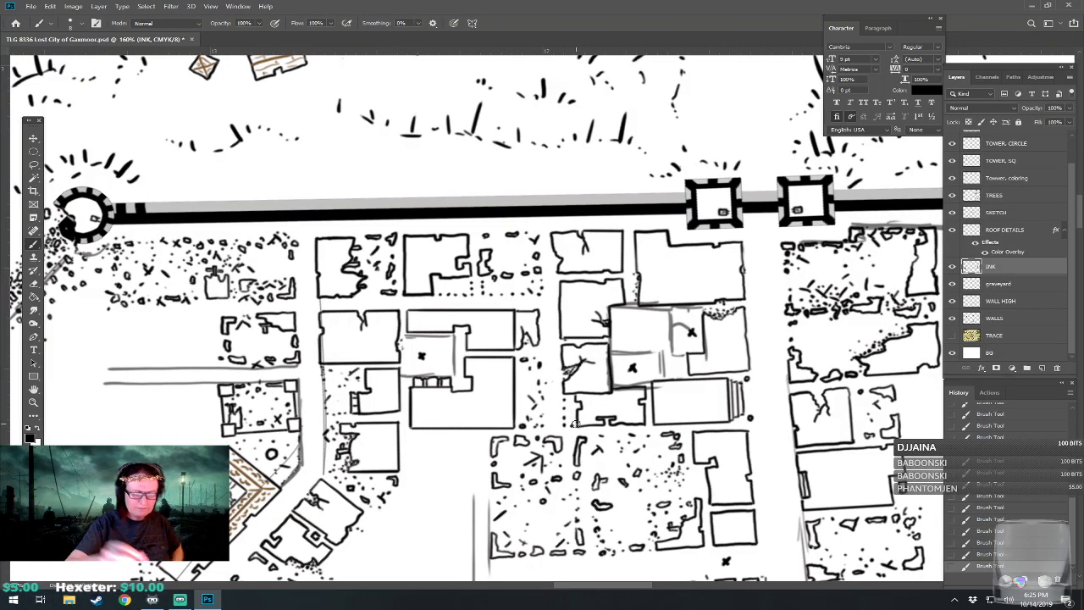
Review the inked district against the whole walled city and save the map file.
scroll(535, 314, down, 5)
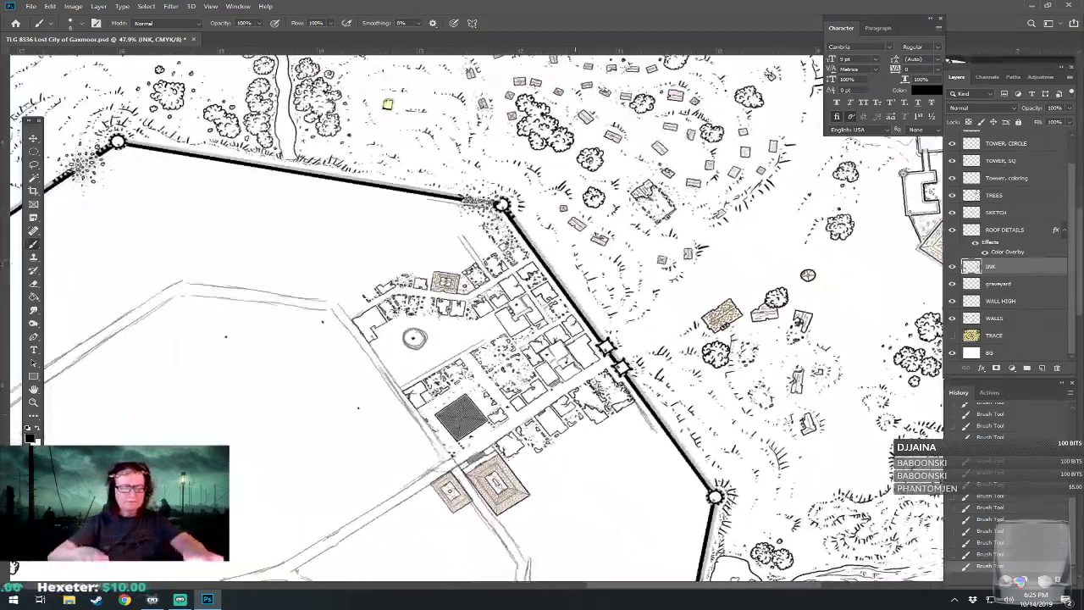
scroll(576, 314, down, 3)
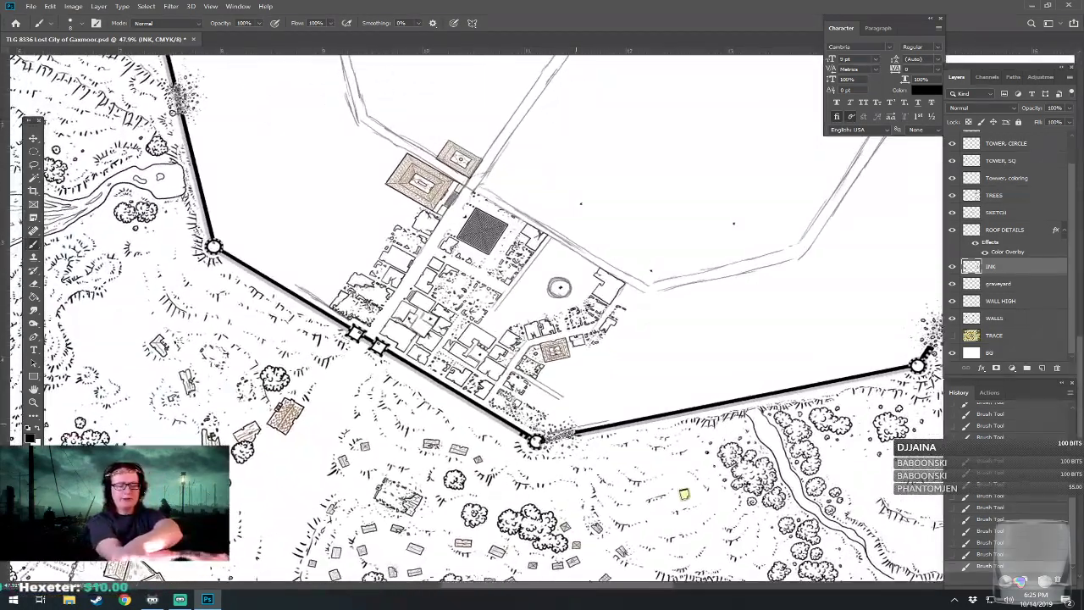
scroll(479, 318, down, 3)
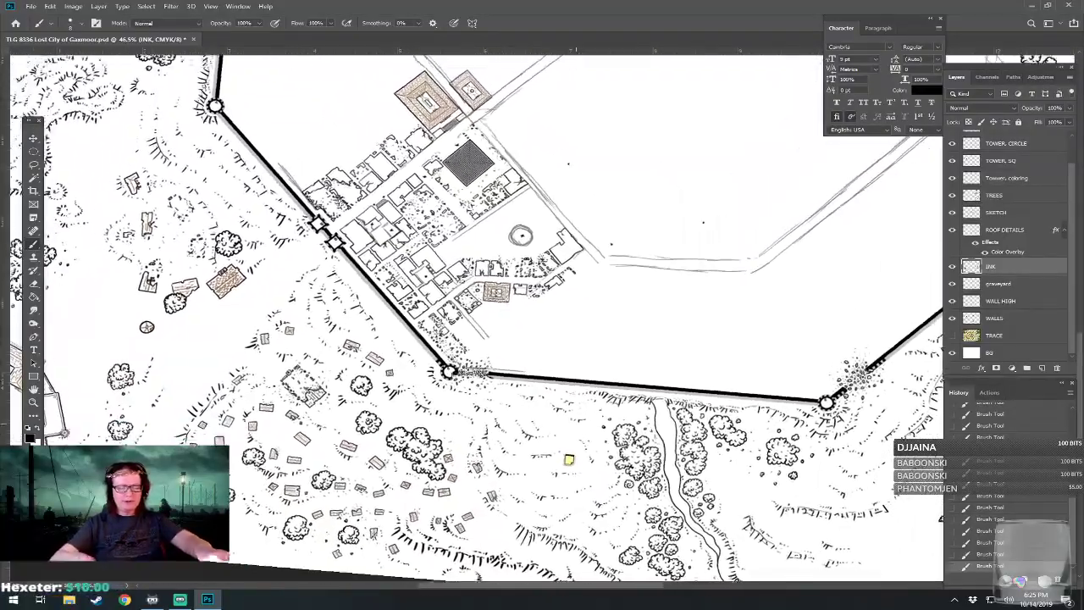
scroll(294, 542, down, 5)
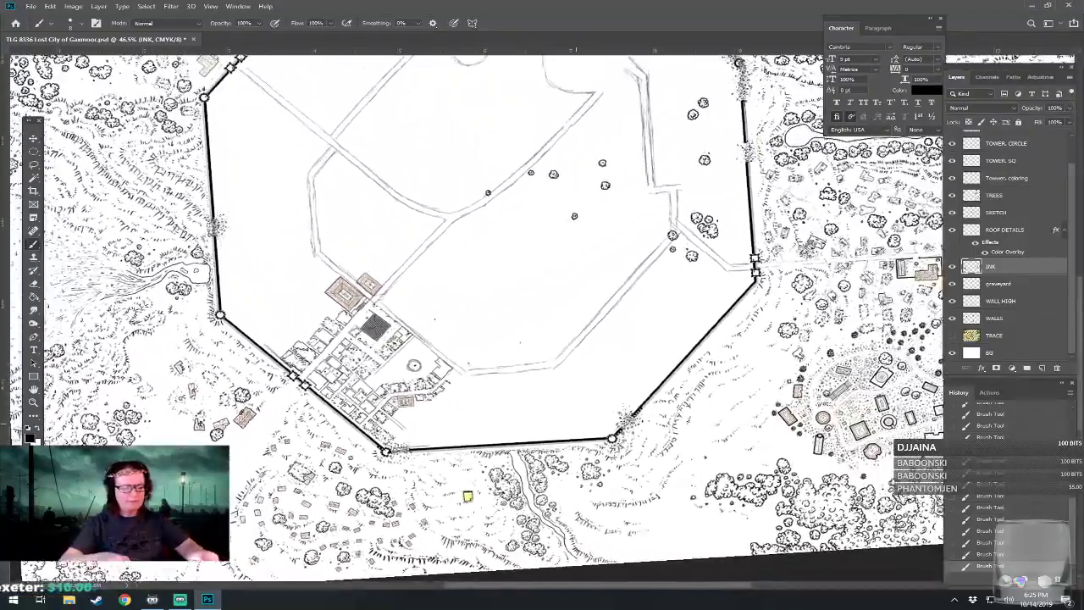
scroll(474, 318, down, 3)
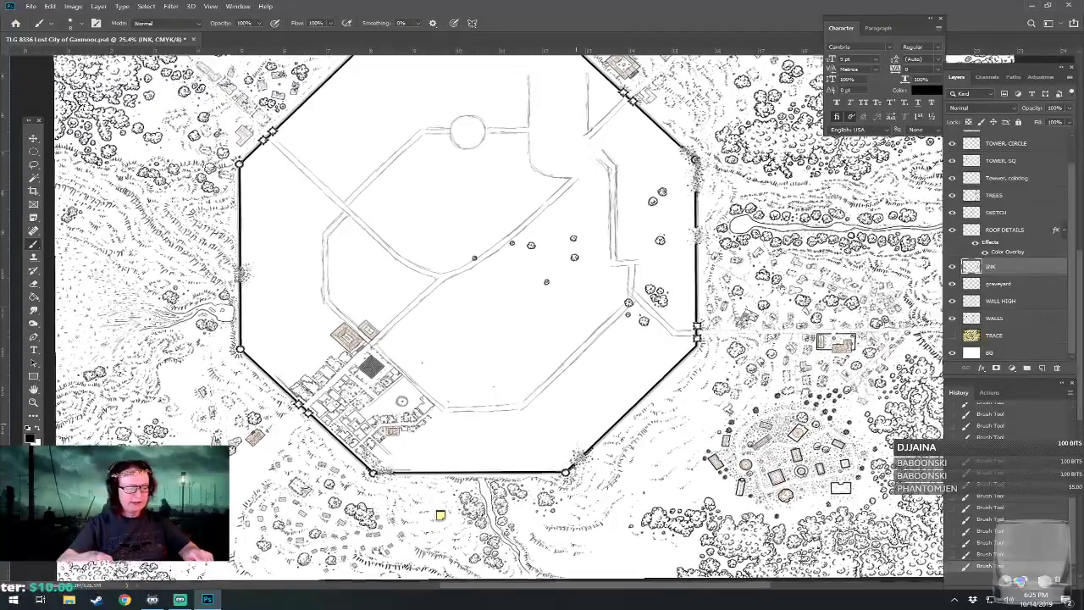
scroll(474, 317, up, 1)
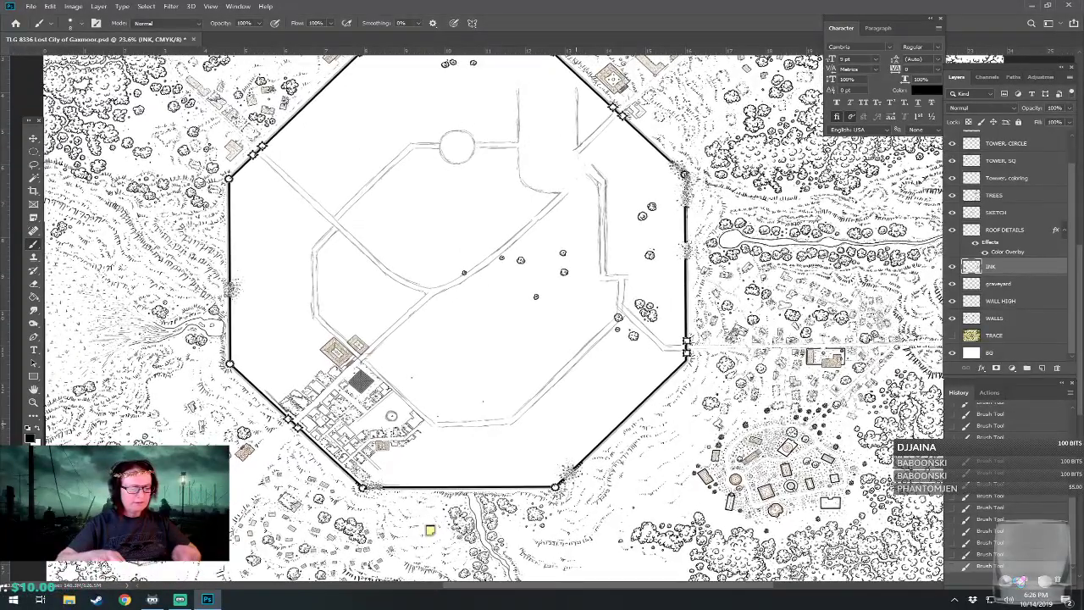
scroll(475, 318, down, 2)
key(ctrl+s)
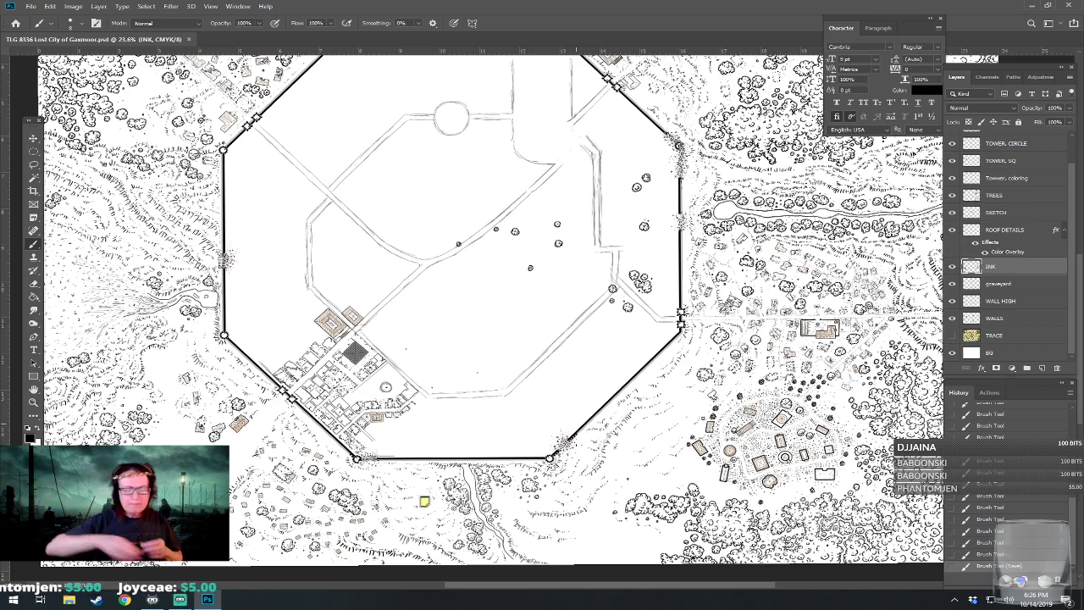
Show the TRACE layer to compare the reference with the inked blocks around the sketched circle, and hide it again.
scroll(294, 399, up, 6)
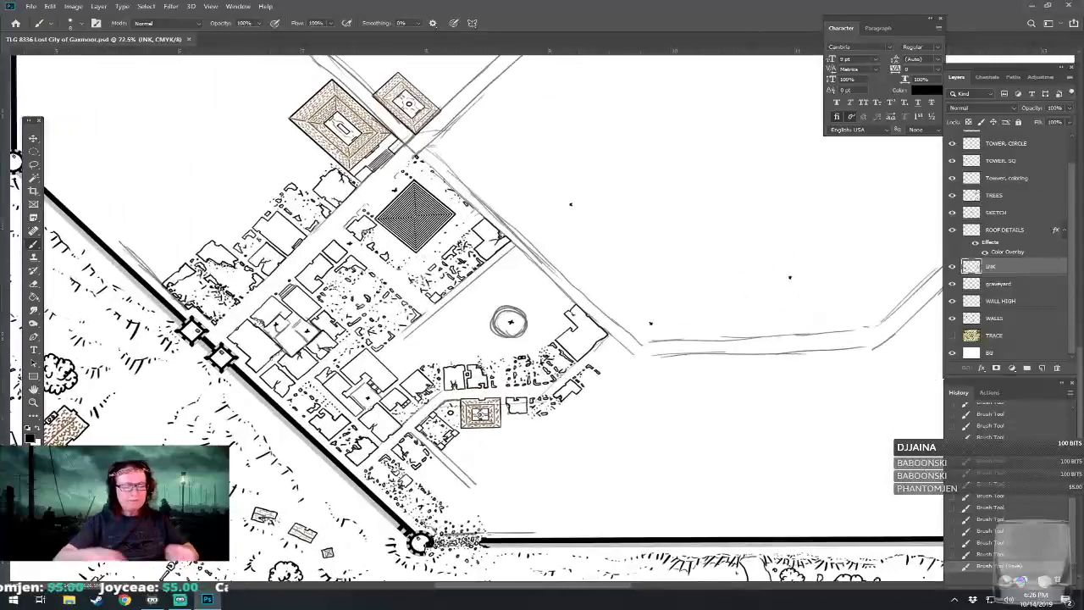
scroll(525, 372, up, 4)
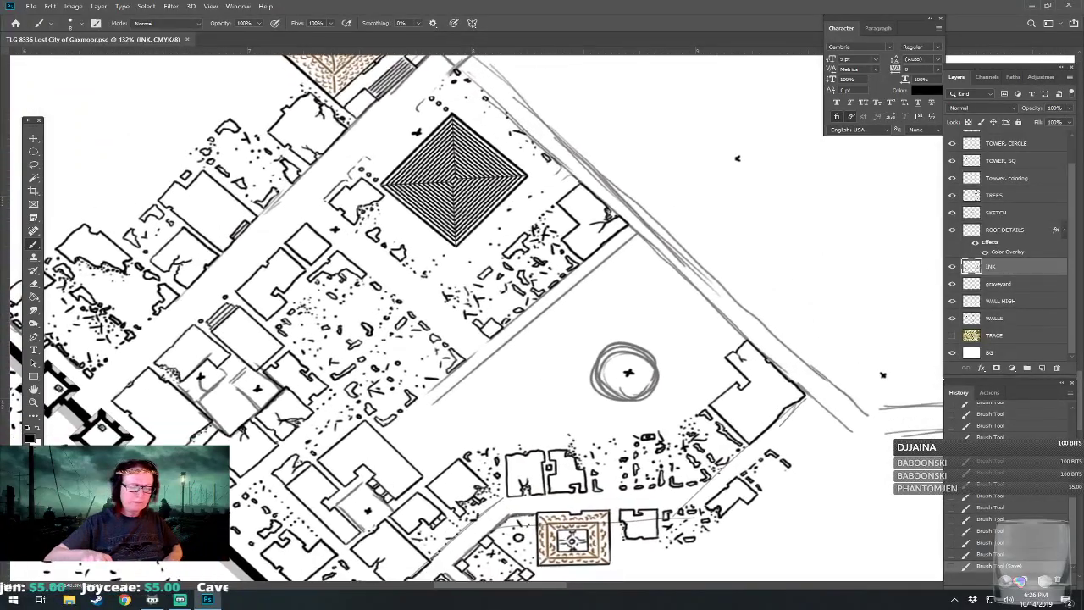
mouse_move(736, 149)
mouse_down()
mouse_move(554, 68)
mouse_move(494, 65)
mouse_move(503, 127)
mouse_move(480, 103)
mouse_up()
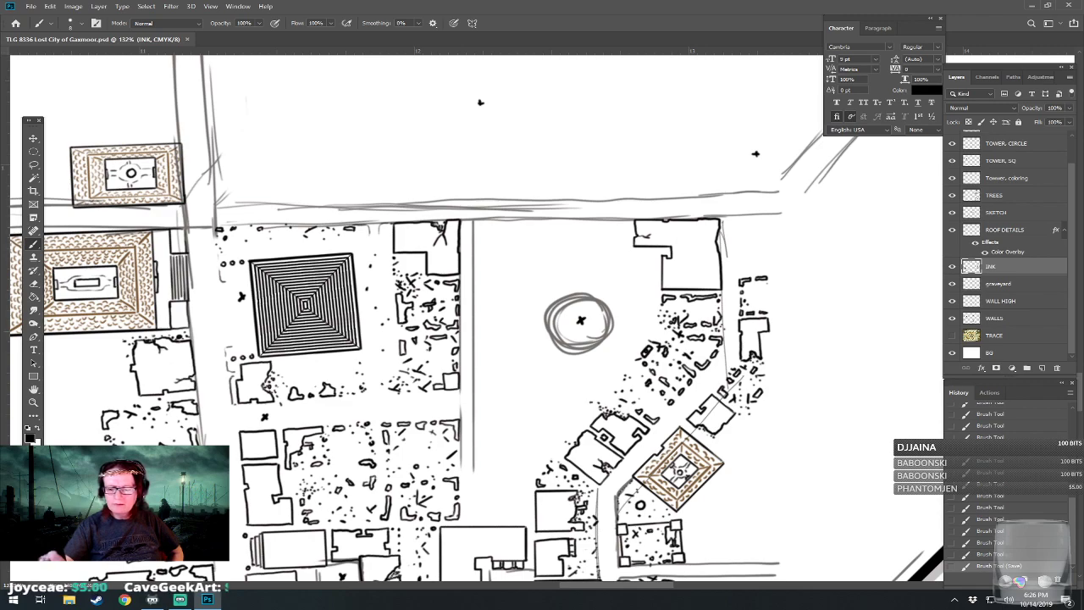
click(952, 335)
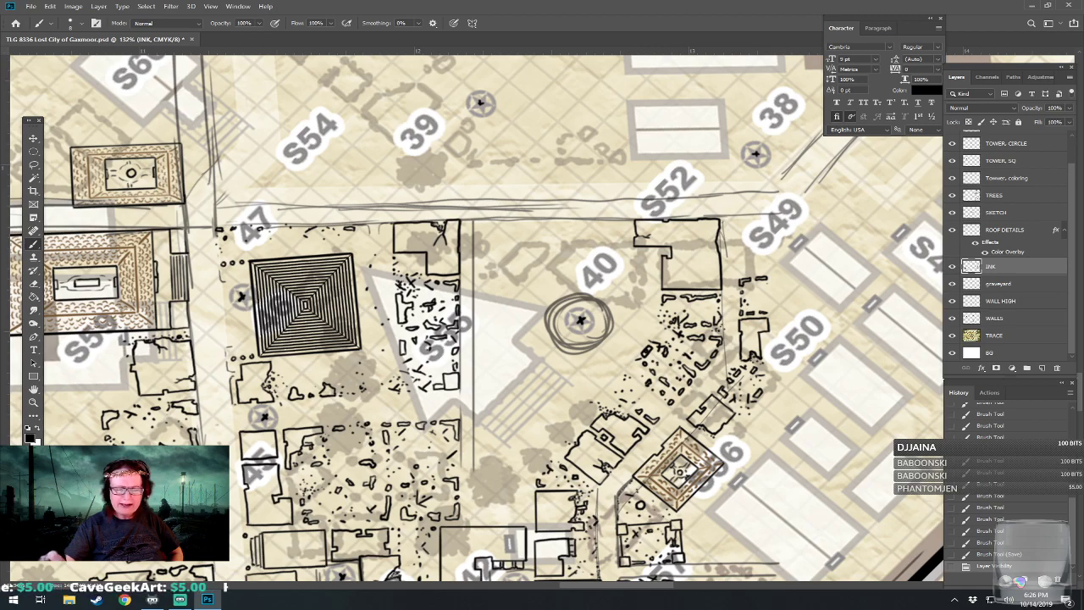
click(952, 336)
drag(928, 336, 936, 403)
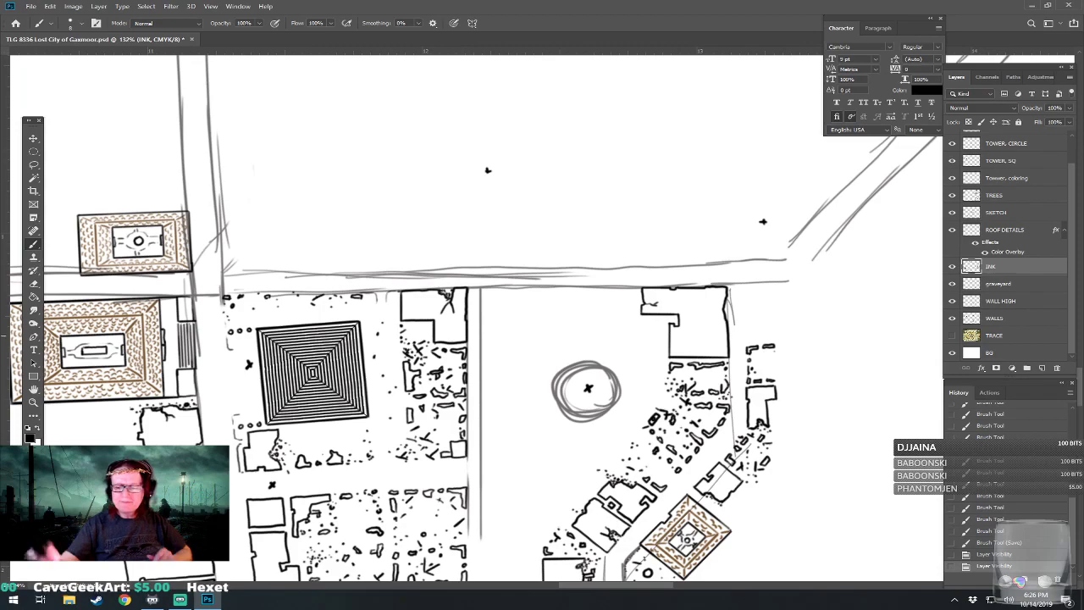
click(952, 336)
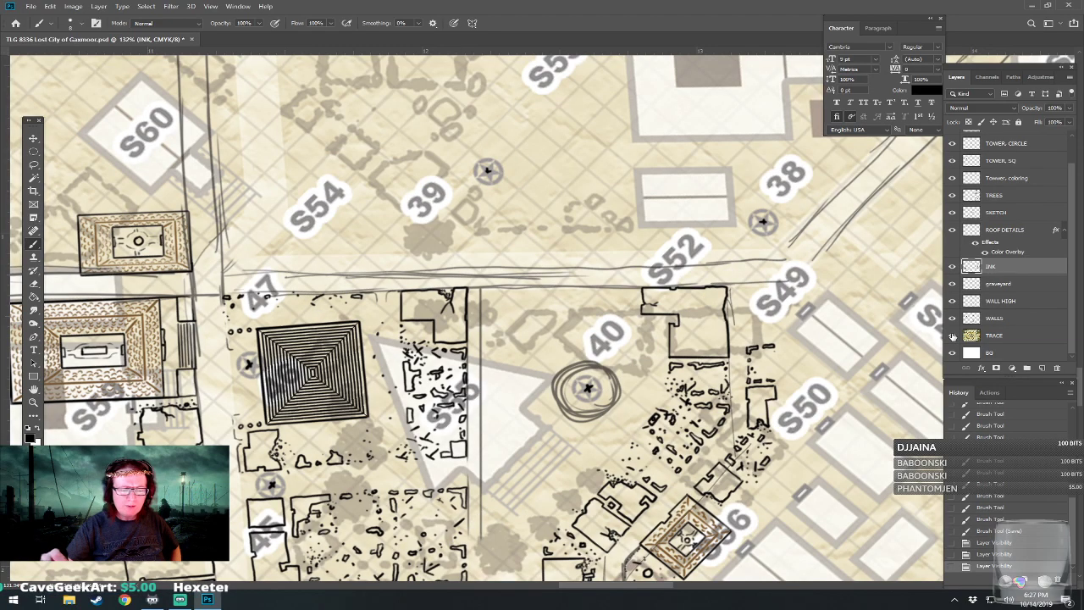
click(953, 335)
Ink a broken corner building with a ragged diagonal edge across the narrow sketched road from the cracked building.
scroll(438, 314, up, 4)
drag(516, 90, 562, 123)
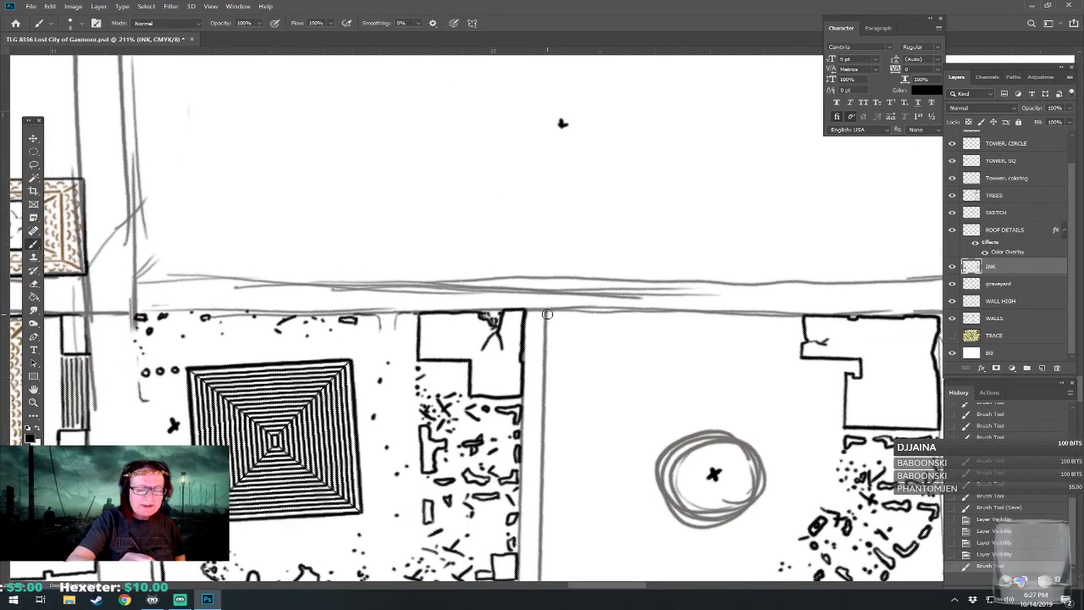
click(547, 311)
shift+click(543, 352)
shift+click(545, 382)
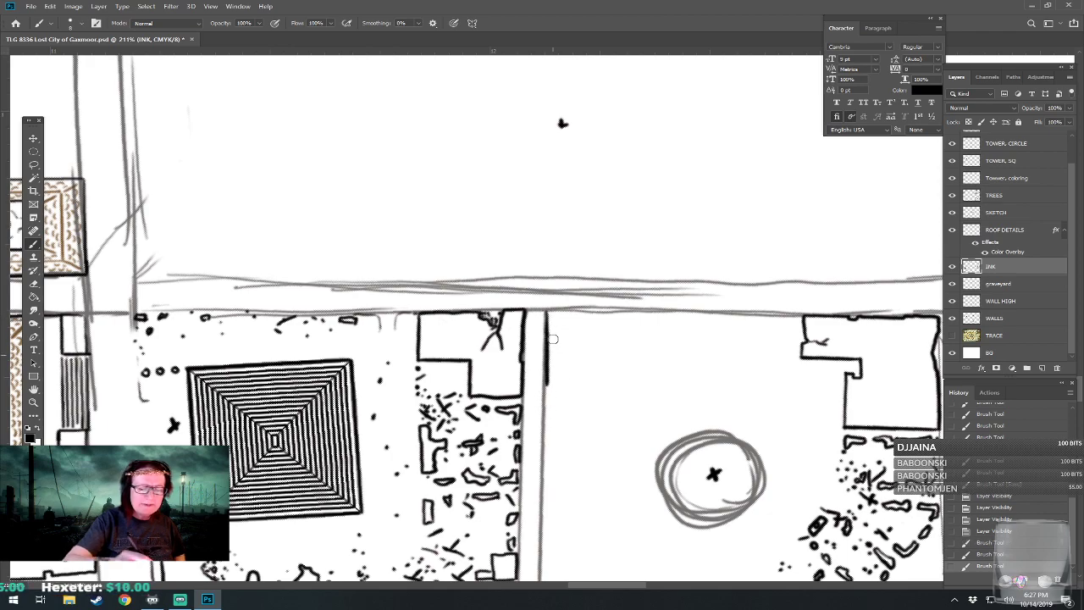
drag(561, 312, 619, 310)
mouse_move(549, 383)
mouse_down()
mouse_move(574, 353)
mouse_move(615, 334)
mouse_move(620, 310)
mouse_move(629, 327)
mouse_move(584, 356)
mouse_up()
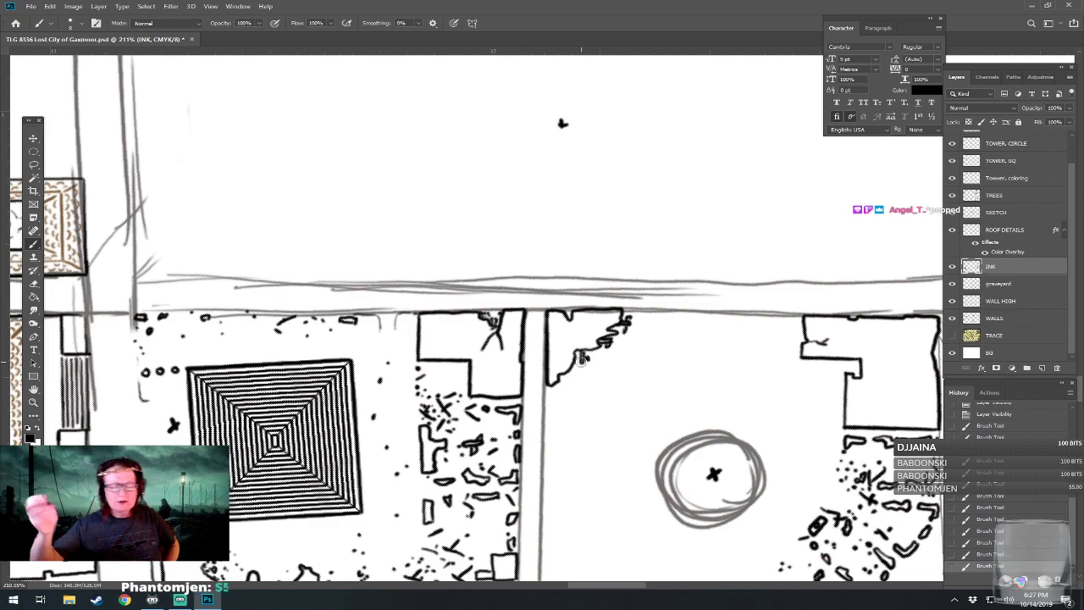
Ink broken wall fragments and a few rubble marks along the road edge below the ragged corner building.
mouse_move(562, 390)
mouse_down()
mouse_move(576, 364)
mouse_move(576, 375)
mouse_move(588, 245)
mouse_up()
drag(575, 50, 578, 86)
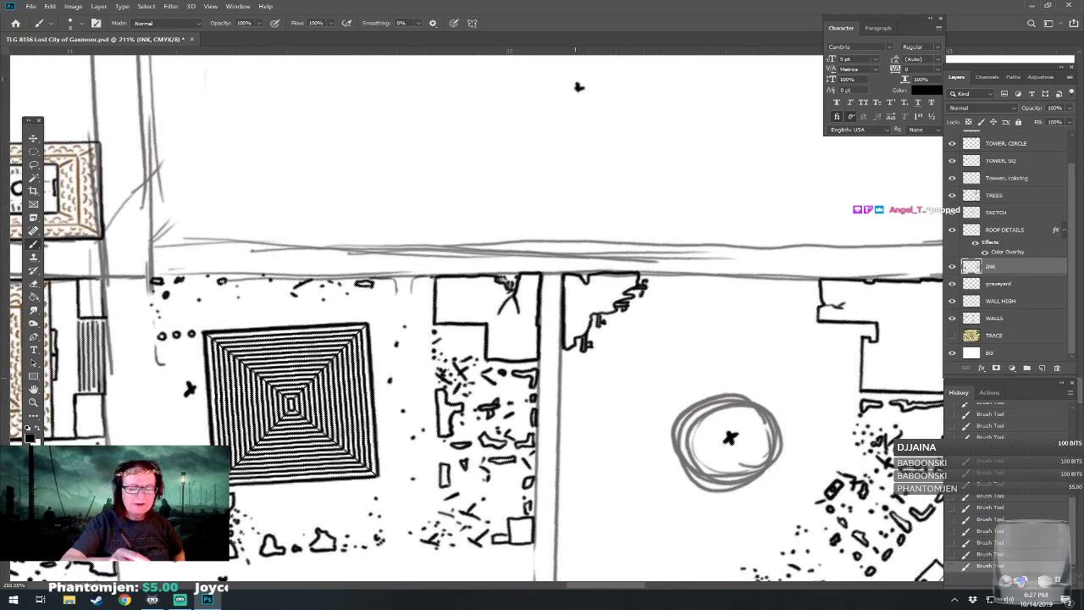
mouse_move(562, 382)
mouse_down()
mouse_move(566, 365)
mouse_move(573, 378)
mouse_move(581, 368)
mouse_move(564, 394)
mouse_move(608, 371)
mouse_move(566, 422)
mouse_move(572, 404)
mouse_move(571, 439)
mouse_up()
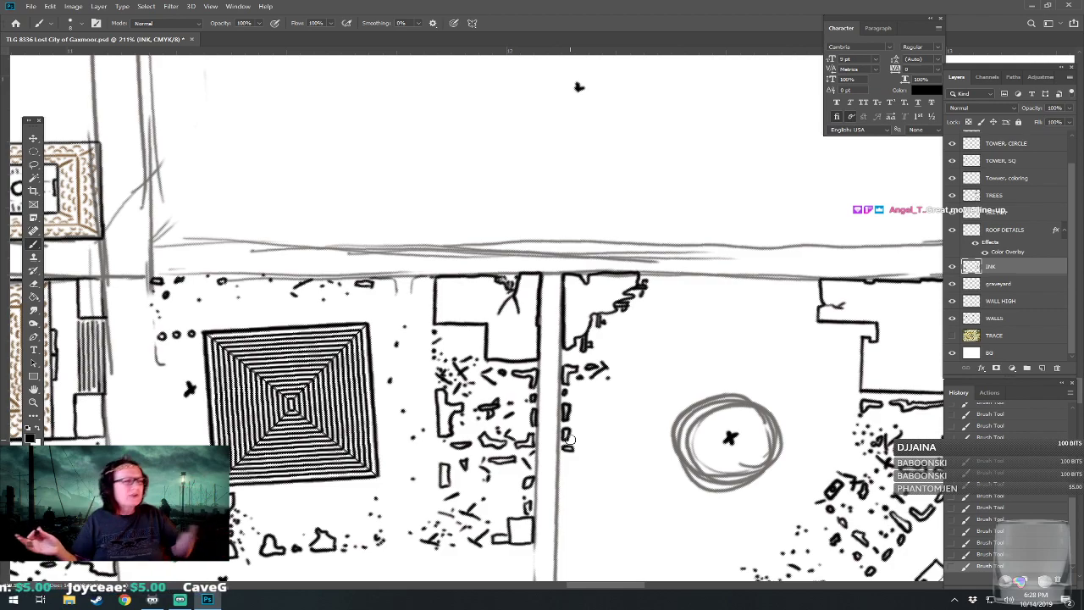
Ink a small ruined building with a ragged lower edge farther down the same road edge and scatter rubble below it.
drag(570, 438, 580, 363)
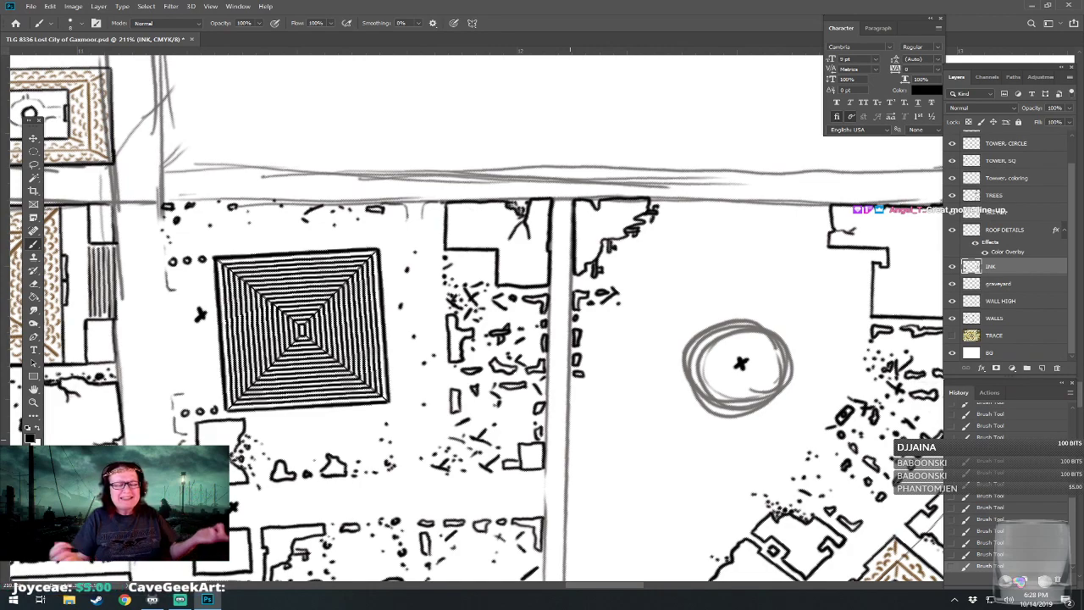
drag(570, 440, 547, 422)
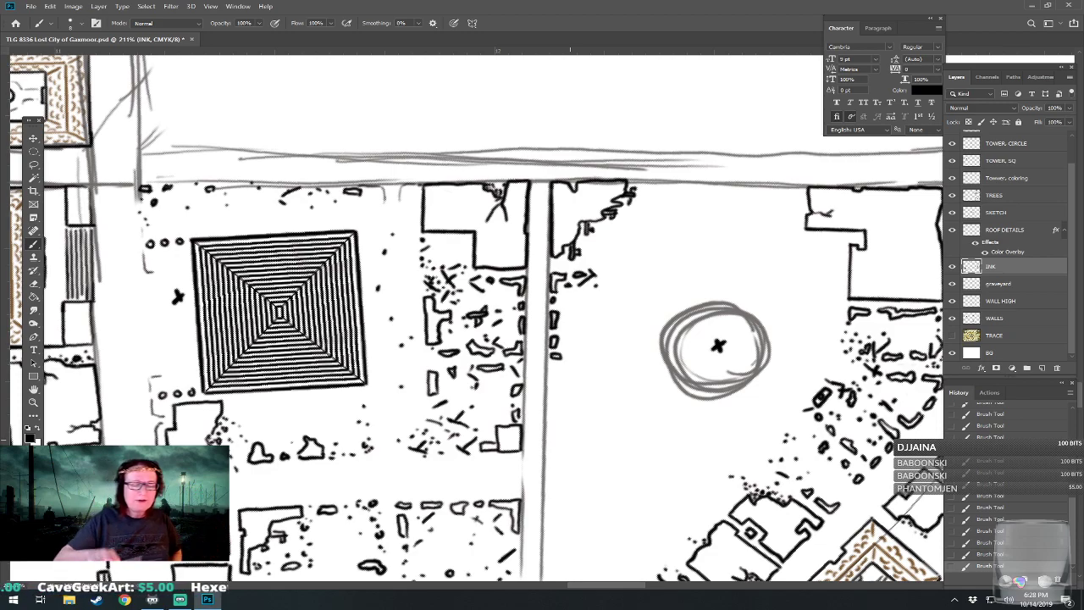
scroll(936, 227, down, 1)
scroll(686, 369, up, 2)
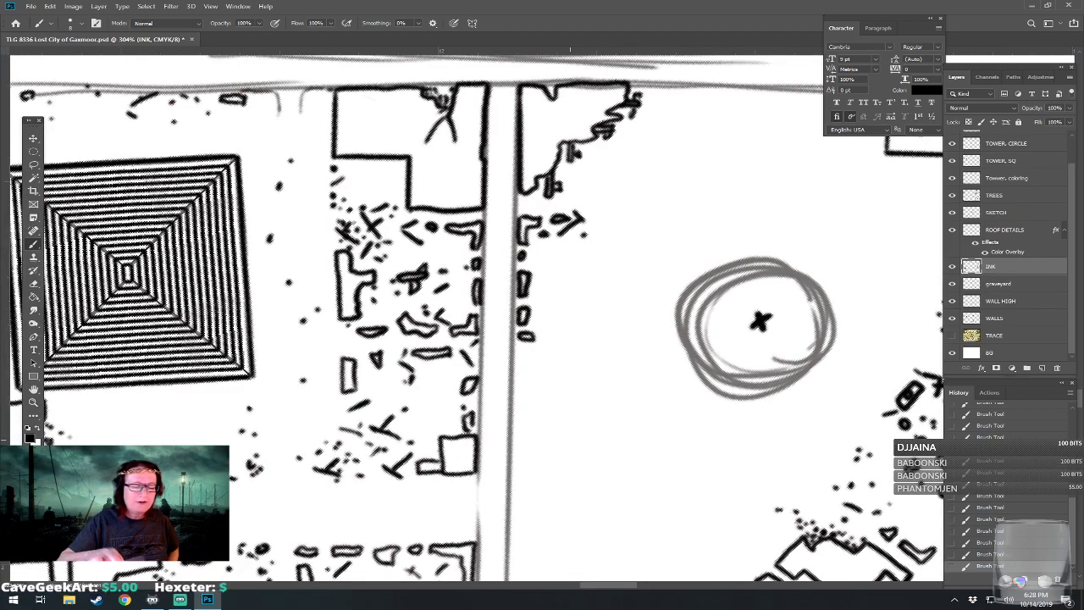
drag(570, 439, 595, 401)
scroll(605, 454, up, 2)
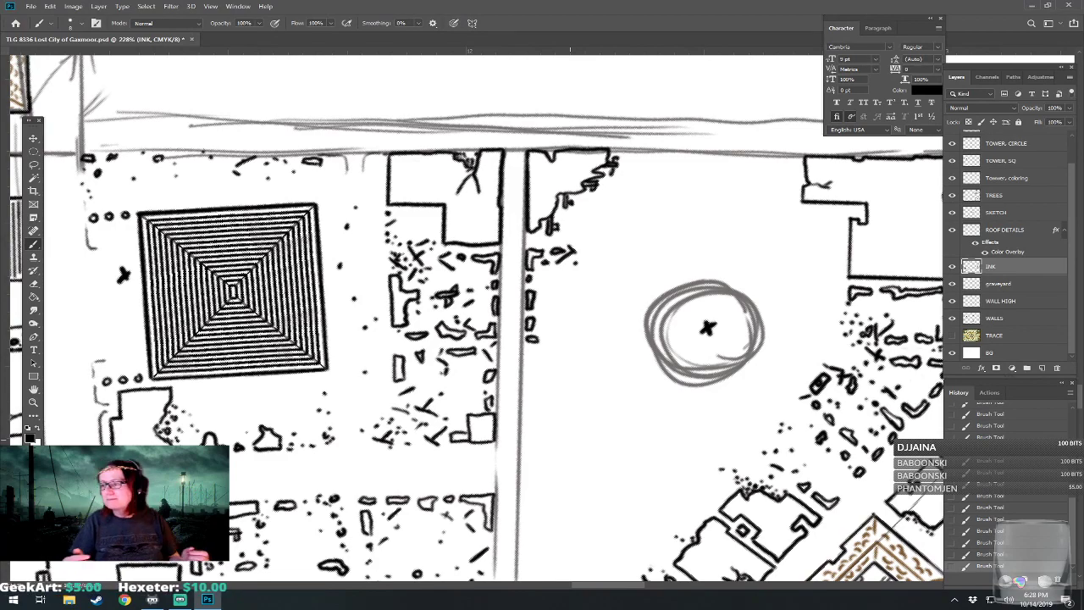
drag(707, 328, 732, 303)
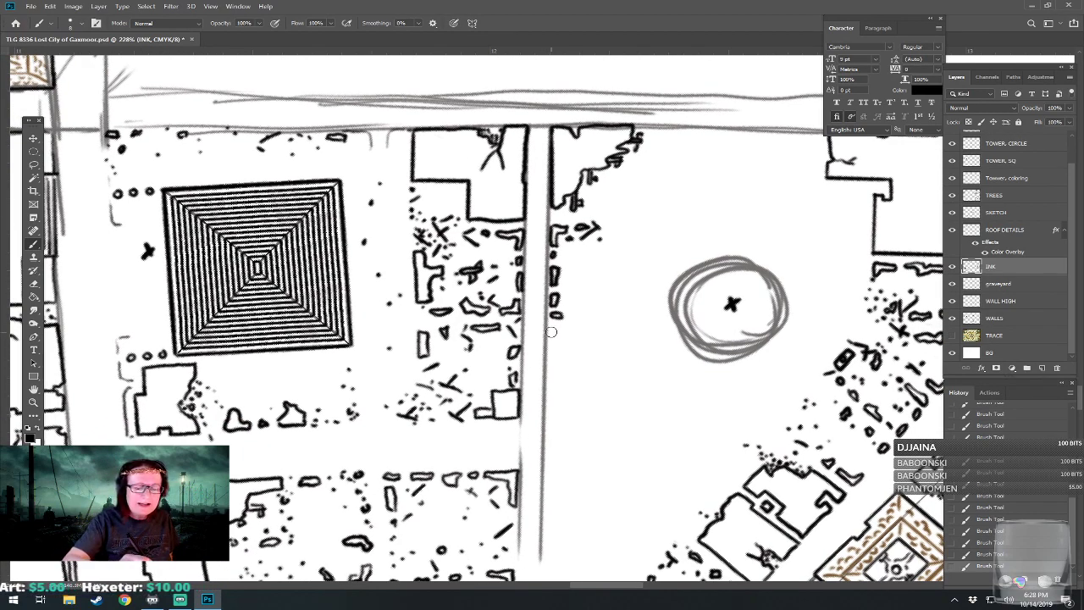
mouse_move(547, 357)
mouse_down()
mouse_move(549, 336)
mouse_move(594, 332)
mouse_up()
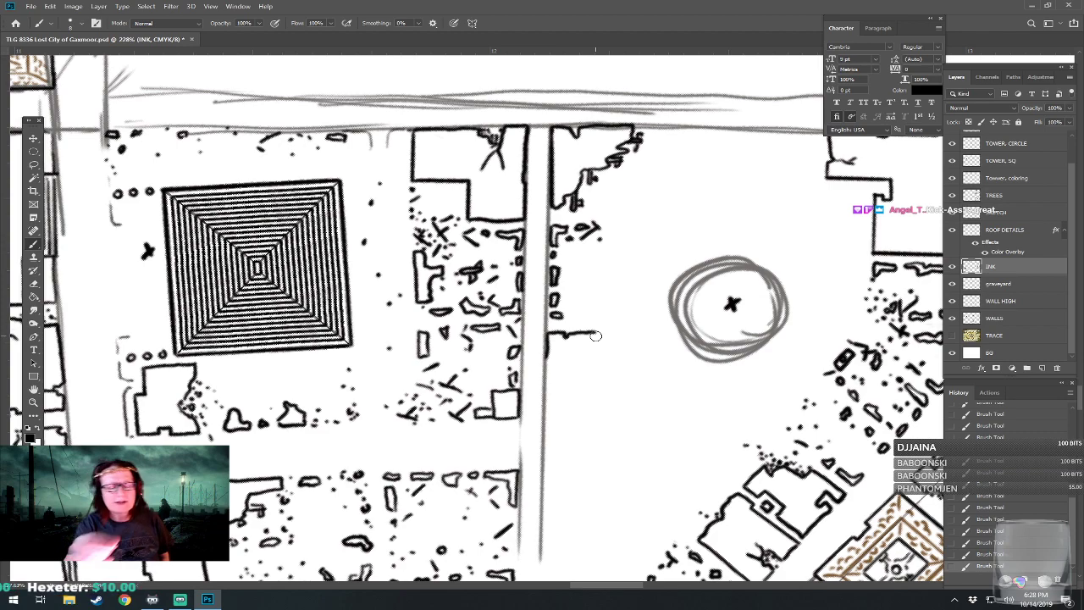
mouse_move(547, 356)
mouse_down()
mouse_move(557, 373)
mouse_move(572, 355)
mouse_move(600, 354)
mouse_move(598, 332)
mouse_move(578, 381)
mouse_move(576, 370)
mouse_up()
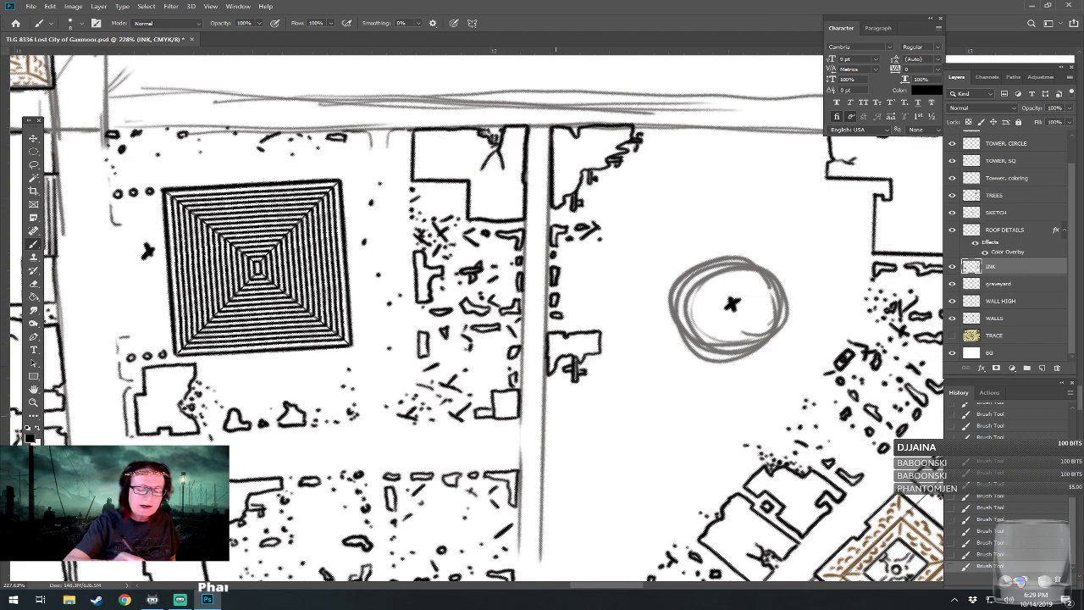
mouse_move(551, 387)
mouse_down()
mouse_move(554, 411)
mouse_move(595, 405)
mouse_up()
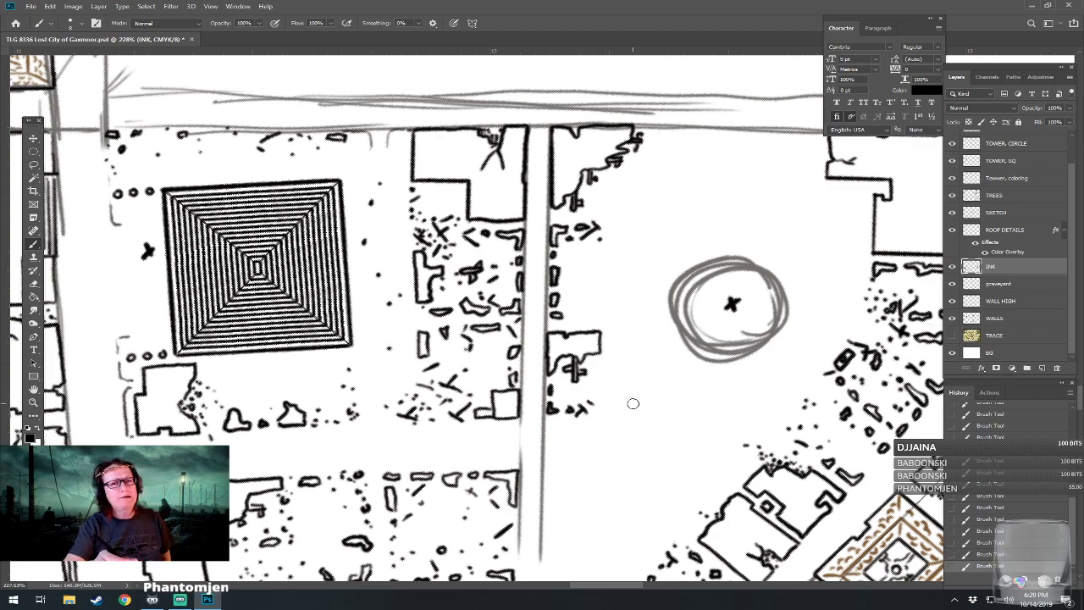
Ink a ruined plot across the side street with a ragged corner wall, broken wall fragments and scattered rubble.
drag(601, 399, 611, 355)
scroll(611, 355, down, 3)
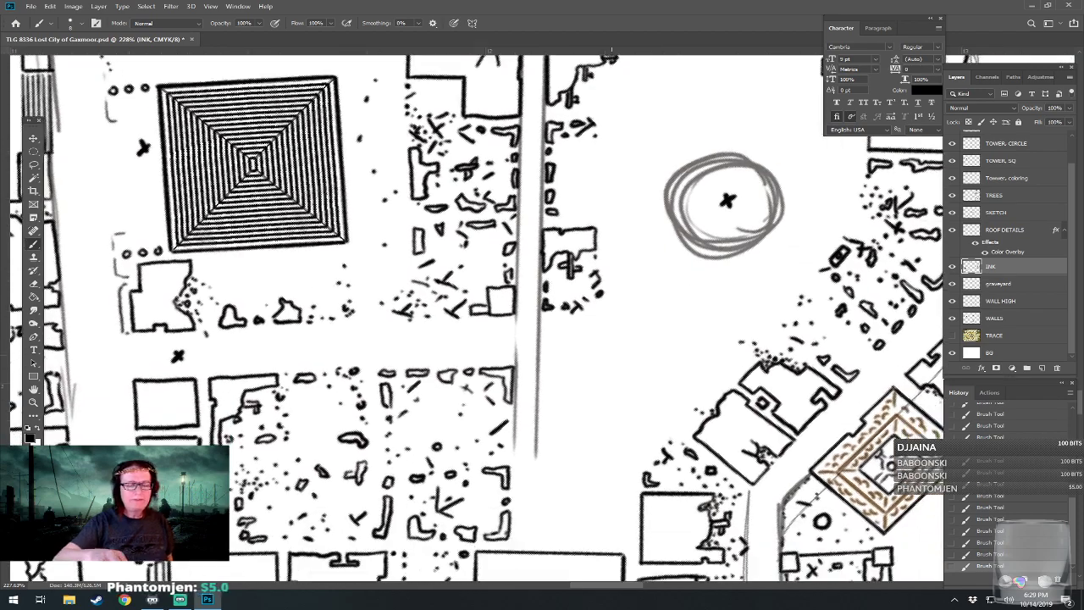
mouse_move(606, 254)
mouse_down()
mouse_move(611, 285)
mouse_move(541, 298)
mouse_move(549, 289)
mouse_up()
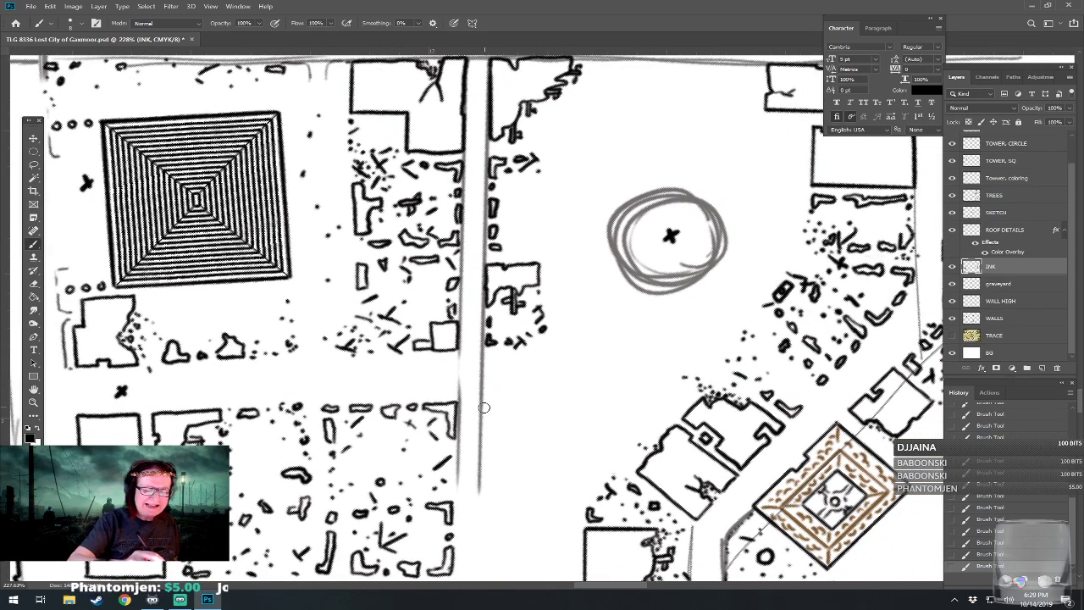
mouse_move(482, 402)
mouse_down()
mouse_move(481, 428)
mouse_move(485, 403)
mouse_move(521, 400)
mouse_move(479, 452)
mouse_move(481, 434)
mouse_move(514, 442)
mouse_move(503, 440)
mouse_up()
mouse_move(531, 403)
mouse_down()
mouse_move(550, 403)
mouse_move(528, 399)
mouse_move(556, 399)
mouse_move(621, 353)
mouse_move(618, 361)
mouse_up()
click(554, 434)
click(533, 434)
click(570, 404)
mouse_move(539, 407)
mouse_down()
mouse_move(548, 441)
mouse_move(562, 432)
mouse_move(559, 418)
mouse_move(603, 438)
mouse_move(629, 434)
mouse_move(611, 420)
mouse_move(637, 417)
mouse_move(626, 358)
mouse_move(563, 287)
mouse_move(560, 258)
mouse_move(547, 358)
mouse_move(653, 276)
mouse_move(586, 293)
mouse_move(576, 329)
mouse_move(608, 281)
mouse_move(646, 263)
mouse_move(639, 198)
mouse_move(670, 202)
mouse_up()
Ink a small circle in the open ground between the new ruined plot and the notched long building.
scroll(646, 264, down, 10)
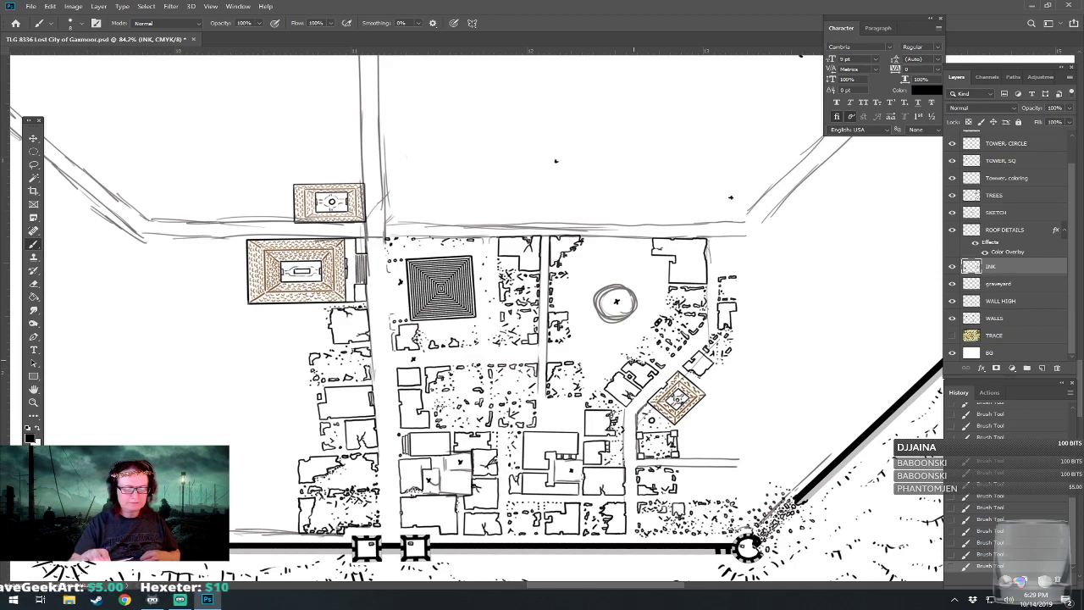
scroll(571, 333, up, 3)
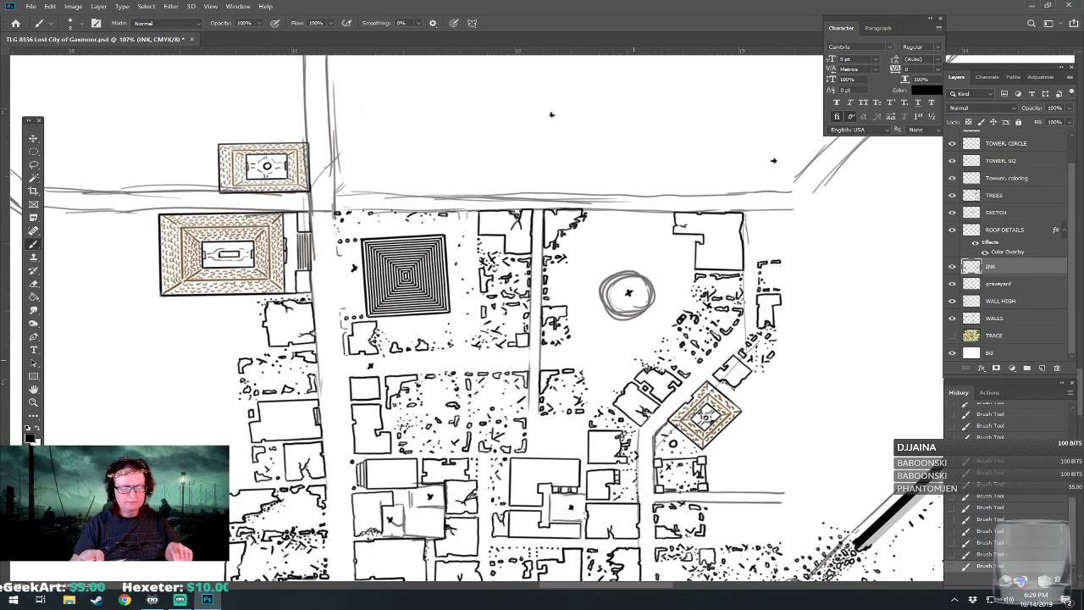
scroll(396, 428, down, 4)
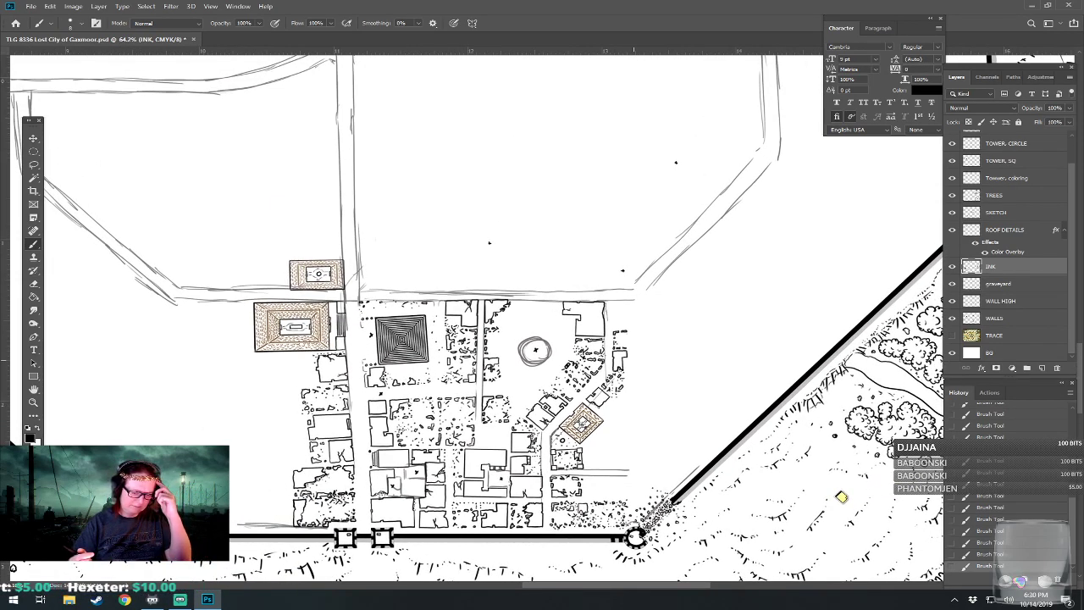
scroll(467, 439, up, 6)
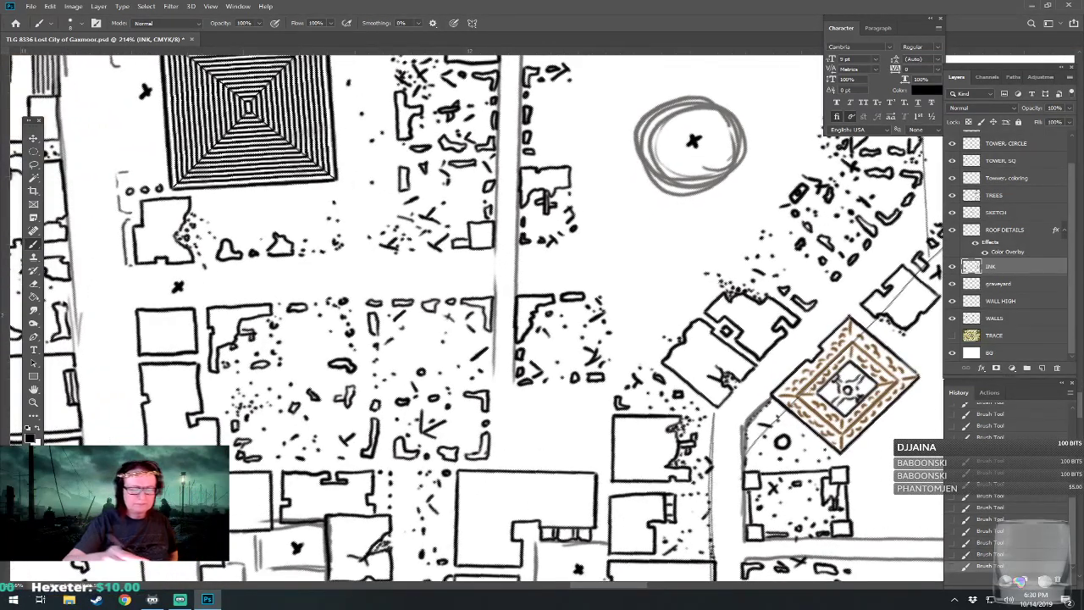
mouse_move(552, 415)
mouse_down()
mouse_move(542, 428)
mouse_move(562, 432)
mouse_move(557, 414)
mouse_move(544, 421)
mouse_up()
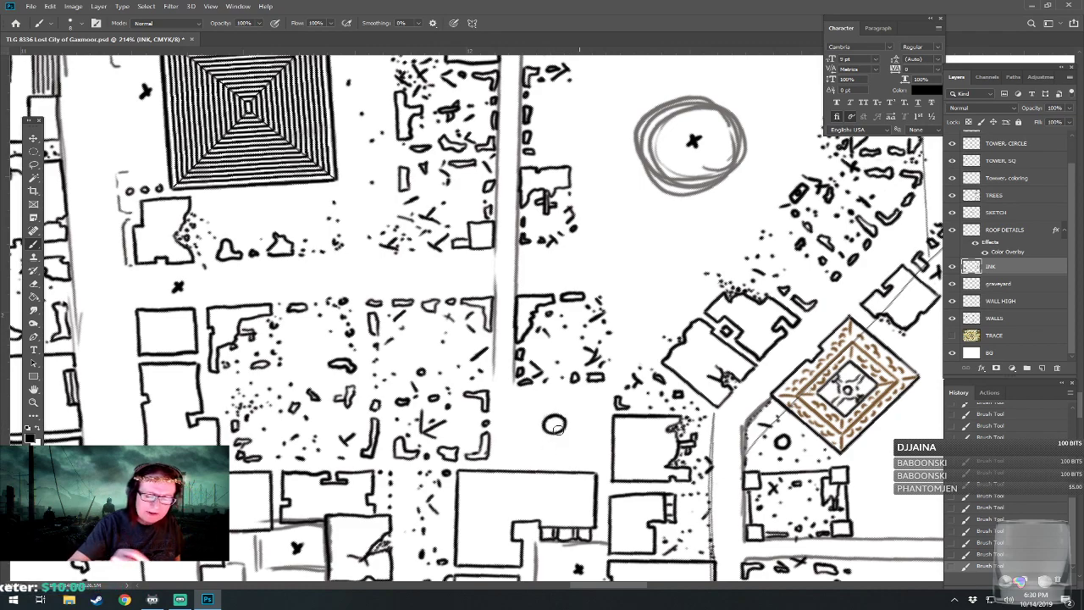
scroll(554, 428, down, 5)
scroll(554, 428, up, 2)
scroll(564, 421, up, 1)
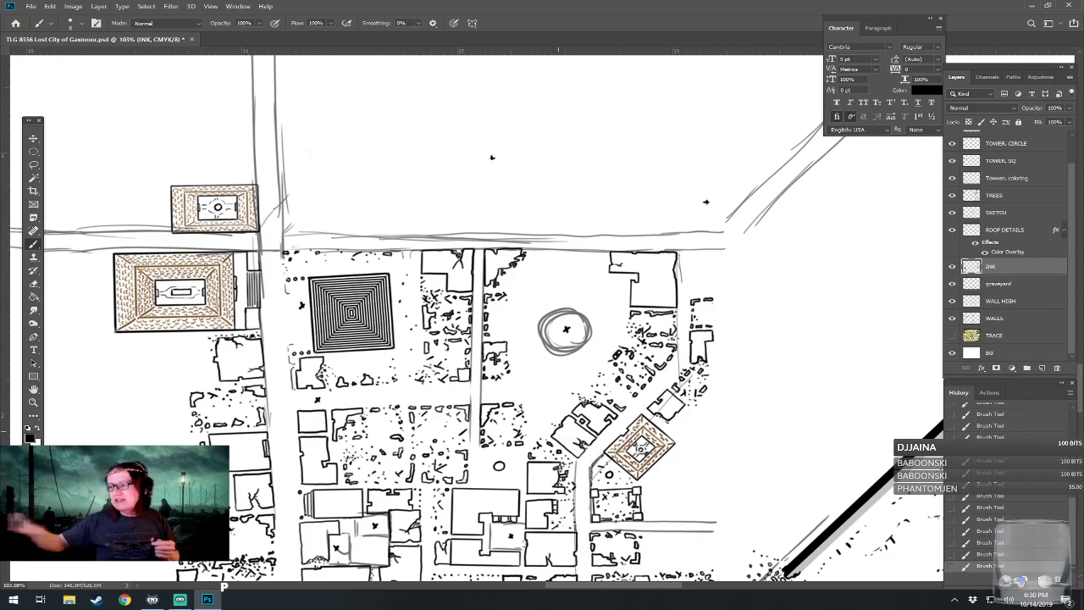
scroll(404, 370, up, 3)
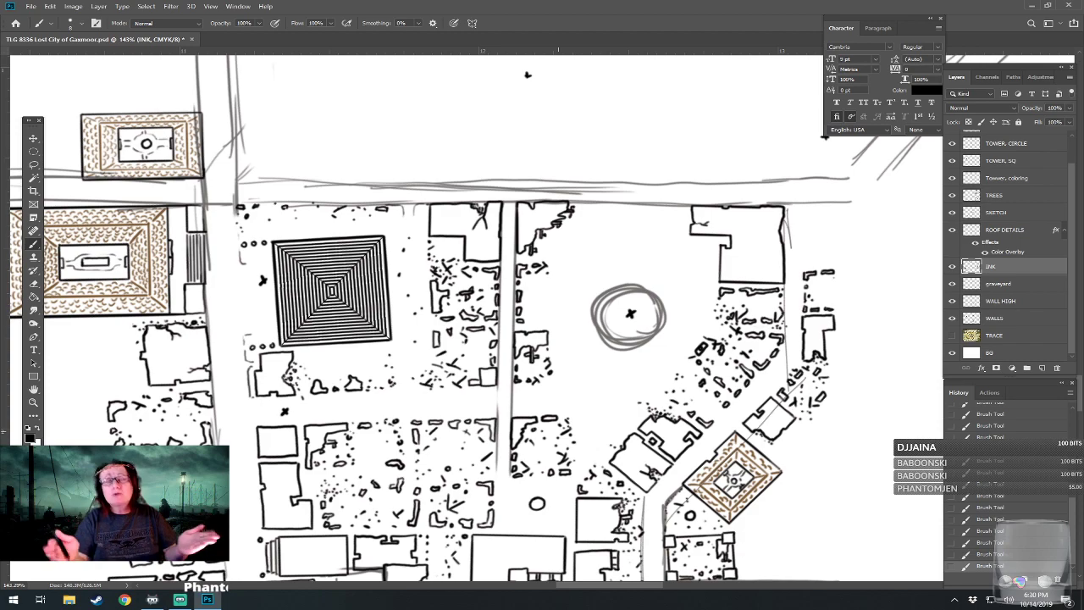
Ink broken wall fragments and scattered rubble along the street edge between the ruined buildings above the sketched circle.
scroll(694, 485, up, 2)
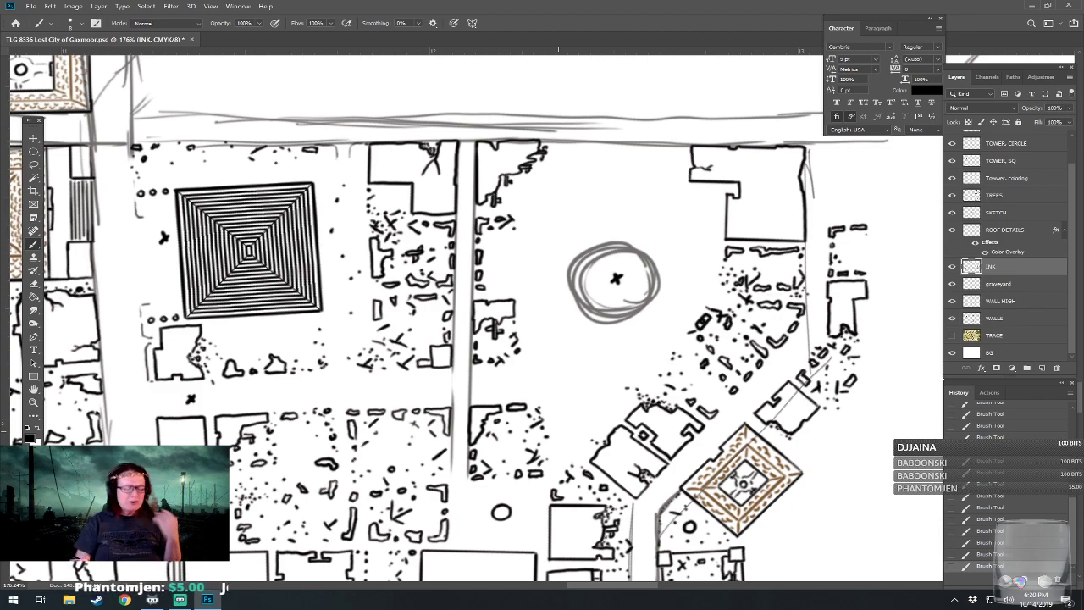
drag(855, 60, 836, 82)
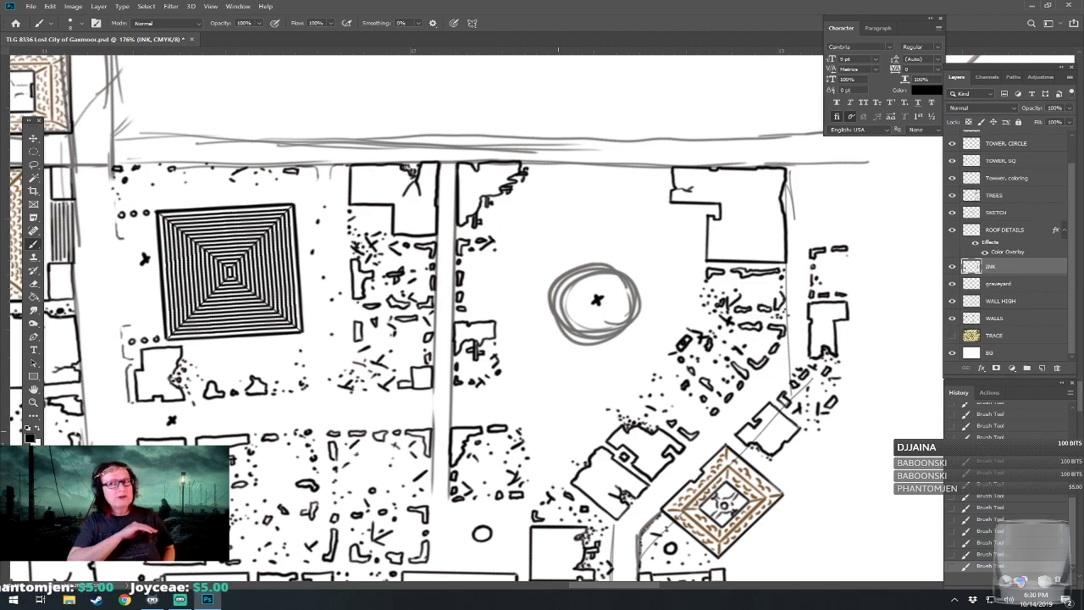
drag(558, 432, 590, 573)
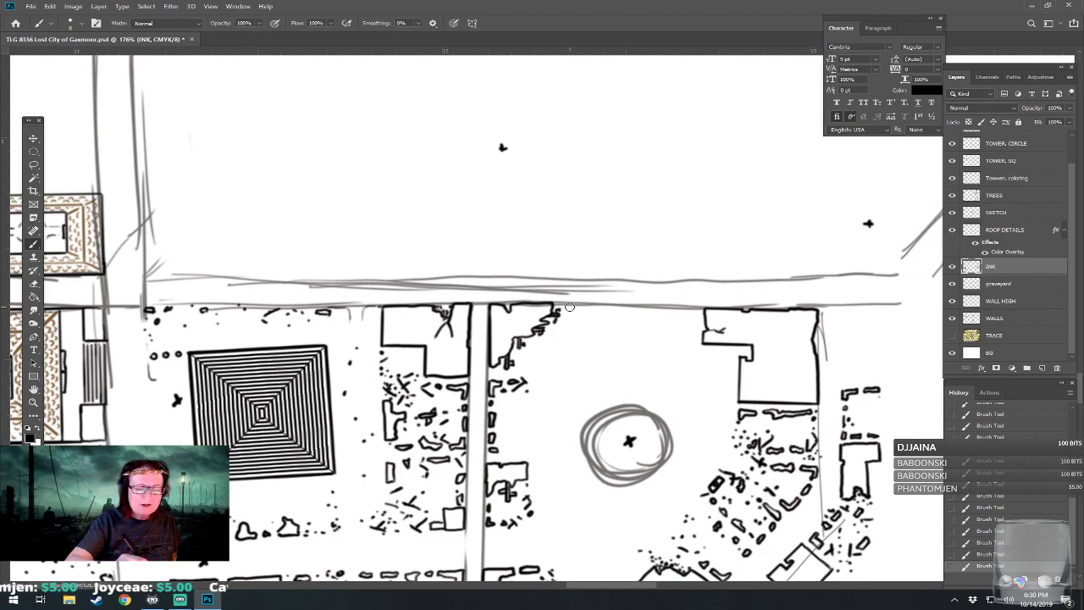
mouse_move(575, 317)
mouse_down()
mouse_move(591, 319)
mouse_move(593, 307)
mouse_move(569, 305)
mouse_move(640, 320)
mouse_move(641, 307)
mouse_move(601, 308)
mouse_up()
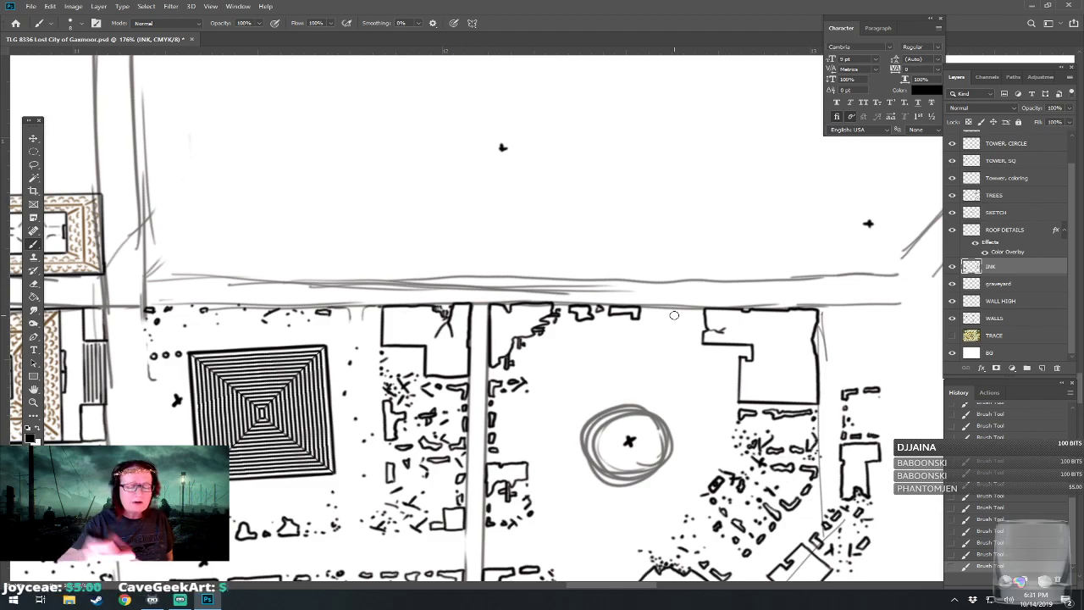
mouse_move(616, 310)
mouse_down()
mouse_move(639, 321)
mouse_move(640, 307)
mouse_move(630, 324)
mouse_up()
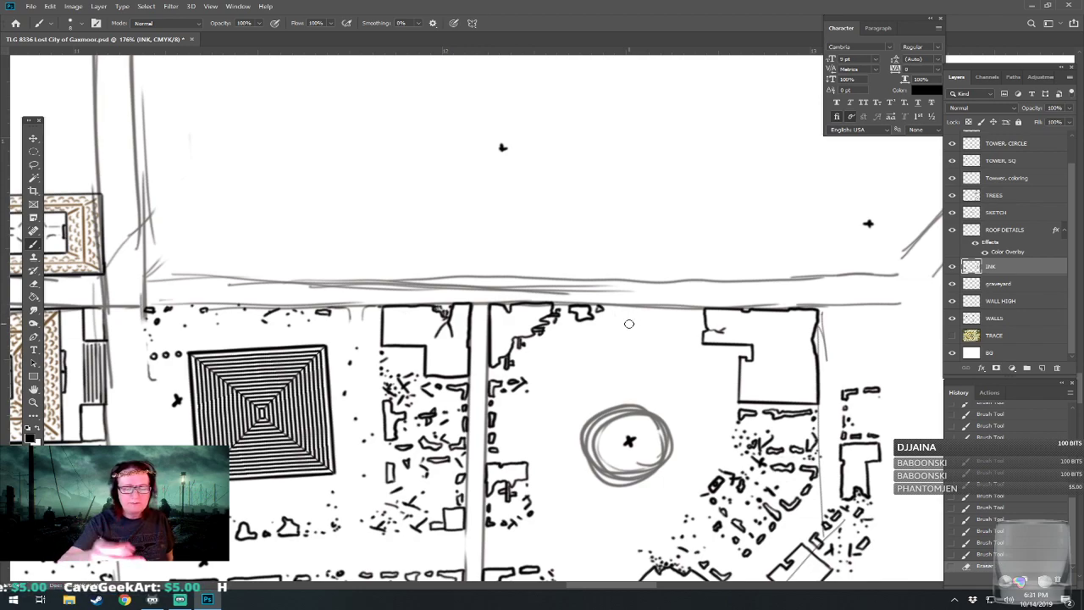
mouse_move(619, 311)
mouse_down()
mouse_move(628, 327)
mouse_move(630, 309)
mouse_move(619, 306)
mouse_move(644, 342)
mouse_move(658, 339)
mouse_move(650, 327)
mouse_move(669, 310)
mouse_move(699, 312)
mouse_move(678, 308)
mouse_up()
mouse_move(647, 348)
mouse_down()
mouse_move(656, 365)
mouse_move(652, 355)
mouse_move(688, 371)
mouse_move(696, 349)
mouse_move(682, 356)
mouse_move(687, 348)
mouse_move(693, 369)
mouse_move(672, 286)
mouse_up()
click(702, 358)
mouse_move(692, 363)
mouse_down()
mouse_move(696, 315)
mouse_move(697, 363)
mouse_move(654, 396)
mouse_up()
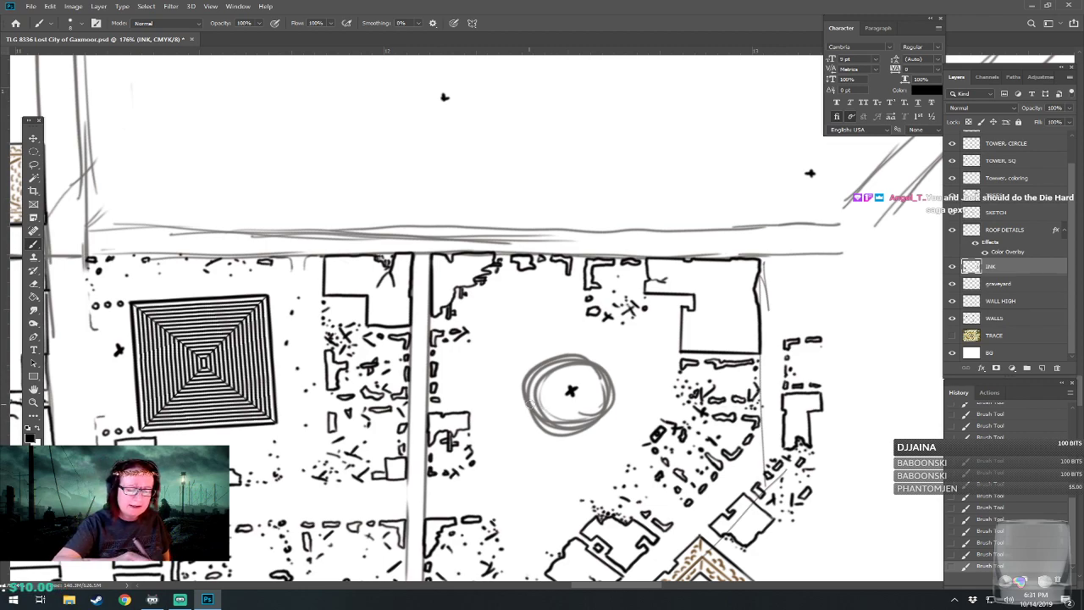
Ink a small angled ruined building with cracks and rubble overlapping the lower-left edge of the sketched circle.
mouse_move(534, 385)
mouse_down()
mouse_move(565, 423)
mouse_move(518, 395)
mouse_move(532, 383)
mouse_up()
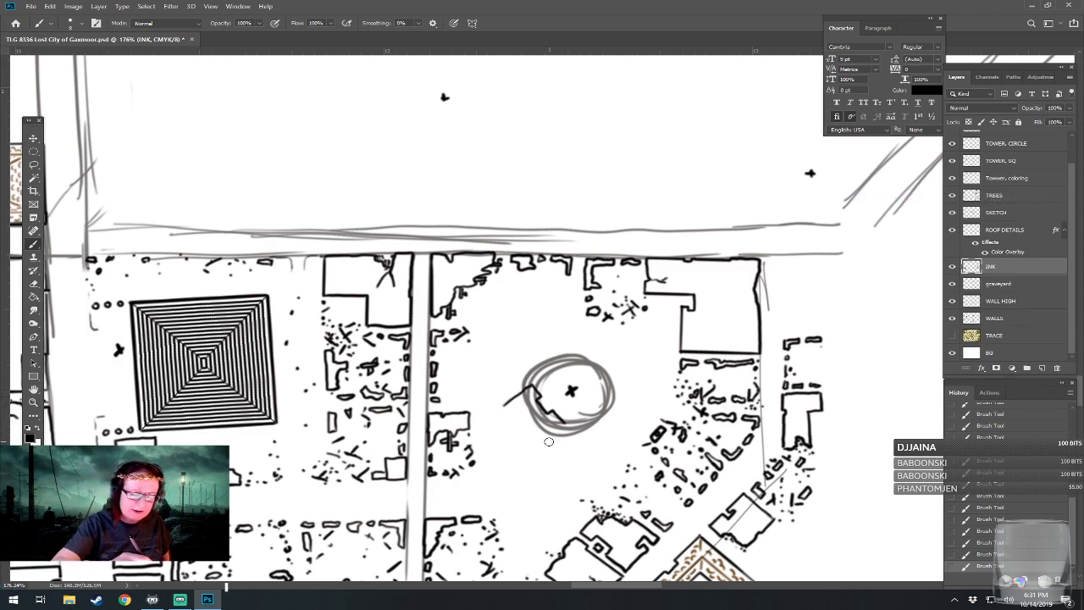
drag(538, 447, 550, 436)
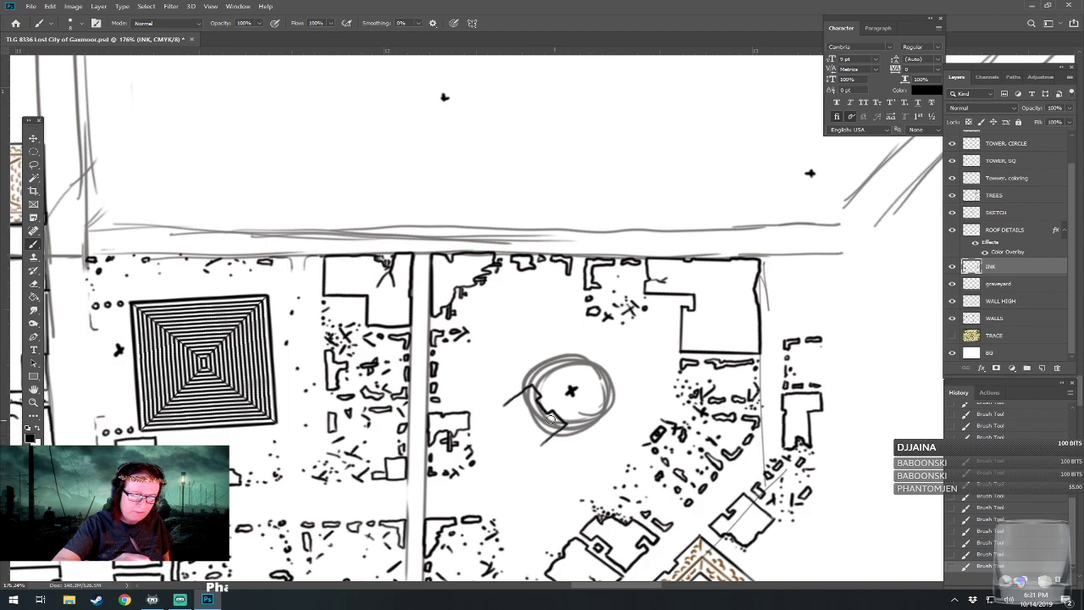
drag(503, 406, 538, 445)
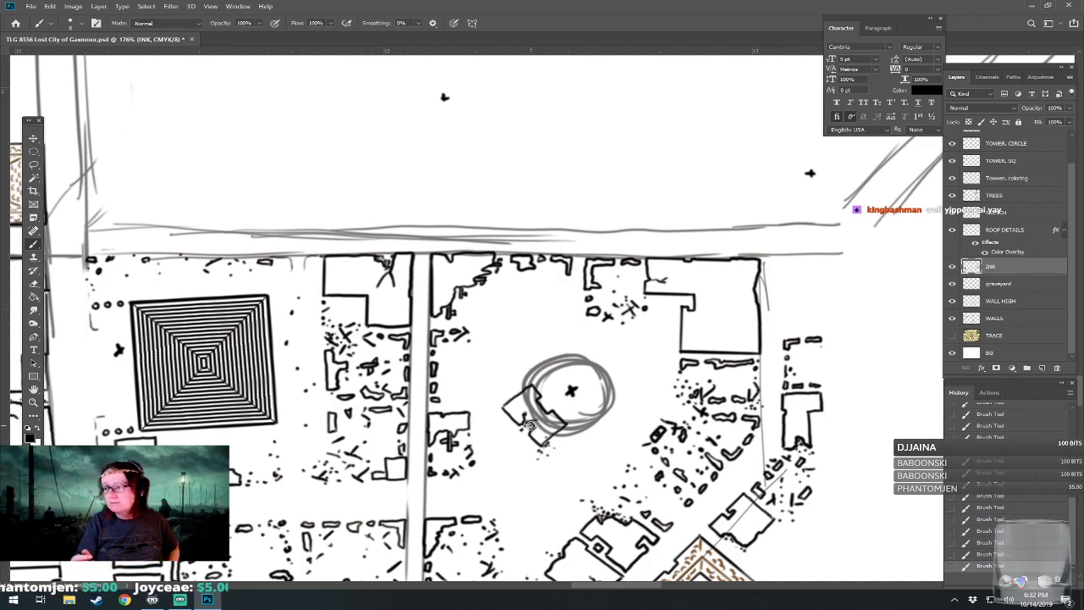
Ink a small rectangular block, curved wall remnants and rubble along the upper-right side of the sketched circle.
mouse_move(529, 426)
mouse_down()
mouse_move(509, 407)
mouse_move(453, 464)
mouse_up()
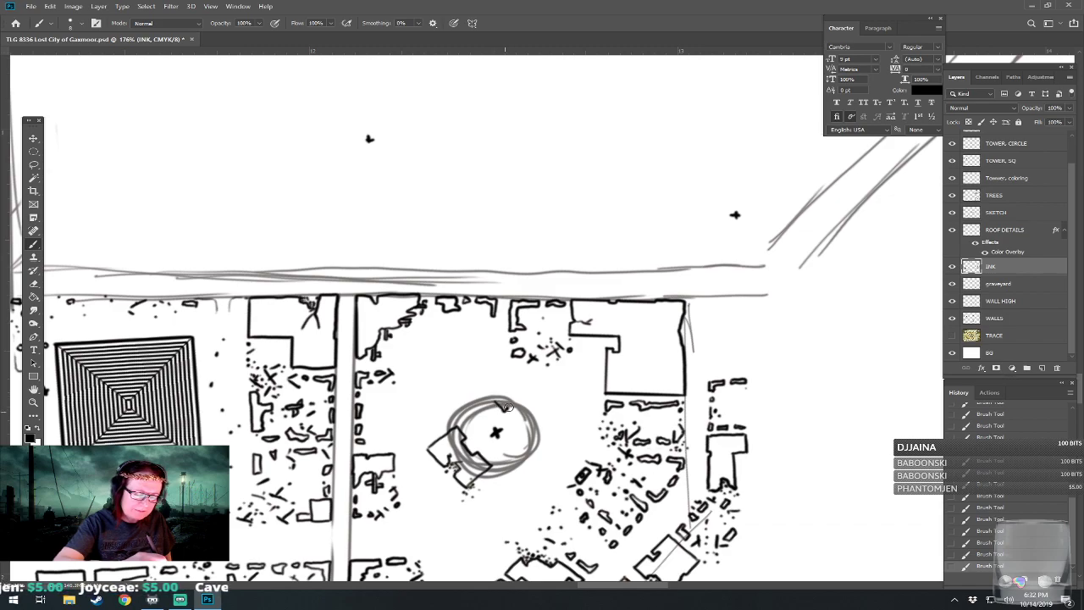
mouse_move(511, 397)
mouse_down()
mouse_move(513, 381)
mouse_move(495, 405)
mouse_move(530, 430)
mouse_move(530, 421)
mouse_move(510, 415)
mouse_move(536, 443)
mouse_move(540, 433)
mouse_up()
click(519, 438)
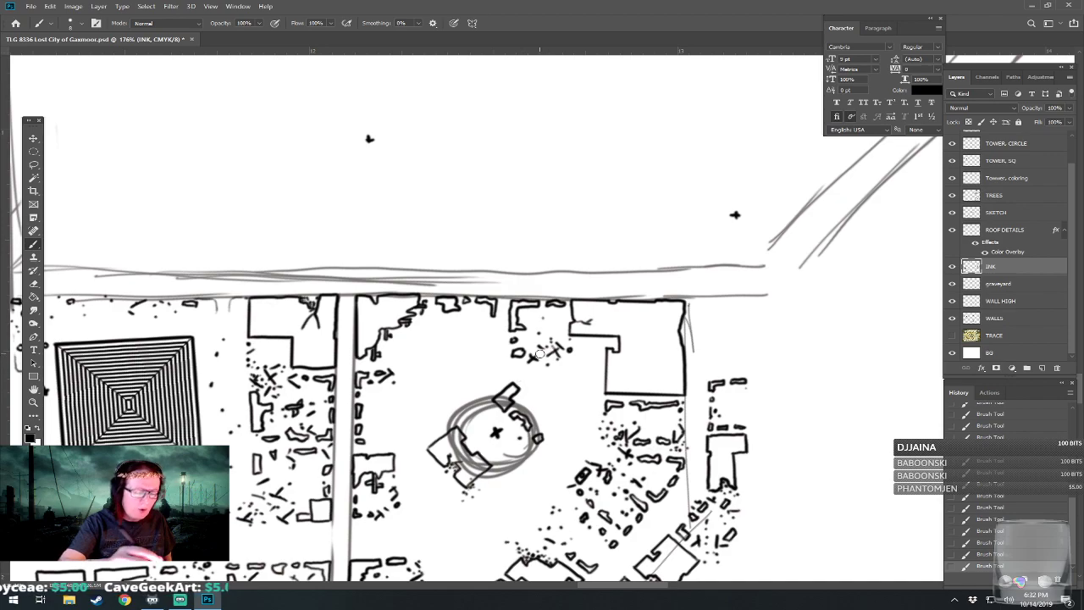
mouse_move(549, 439)
mouse_down()
mouse_move(557, 414)
mouse_move(562, 421)
mouse_move(542, 398)
mouse_move(574, 412)
mouse_move(676, 366)
mouse_up()
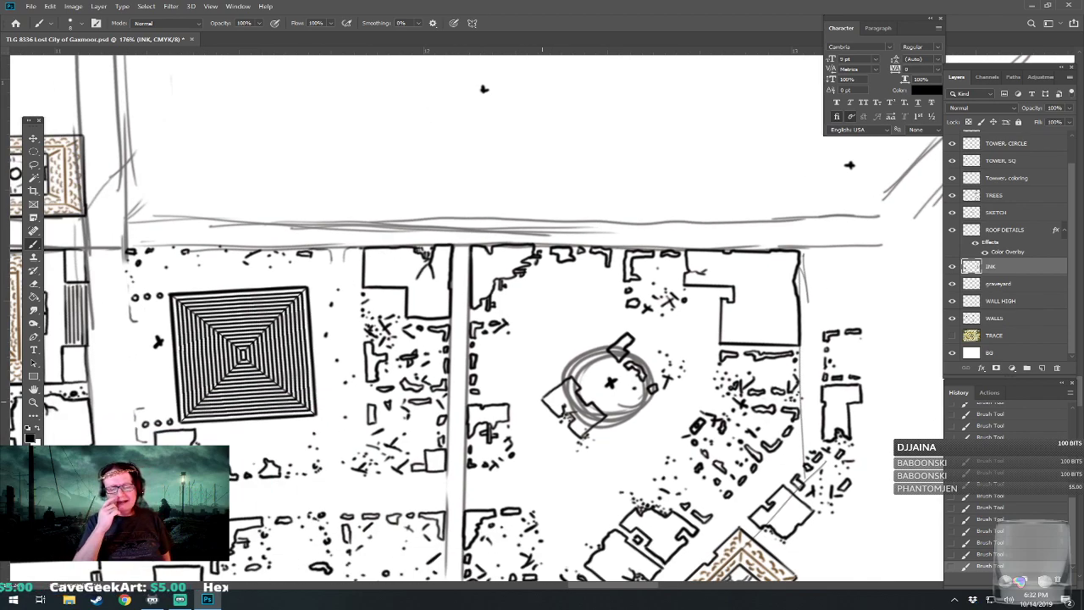
Ink an L-shaped wall fragment and scattered debris around the circular ruin, filling the gaps toward the neighbouring building blocks.
drag(542, 402, 556, 435)
mouse_move(318, 418)
mouse_down()
mouse_move(285, 431)
mouse_move(211, 418)
mouse_move(250, 420)
mouse_up()
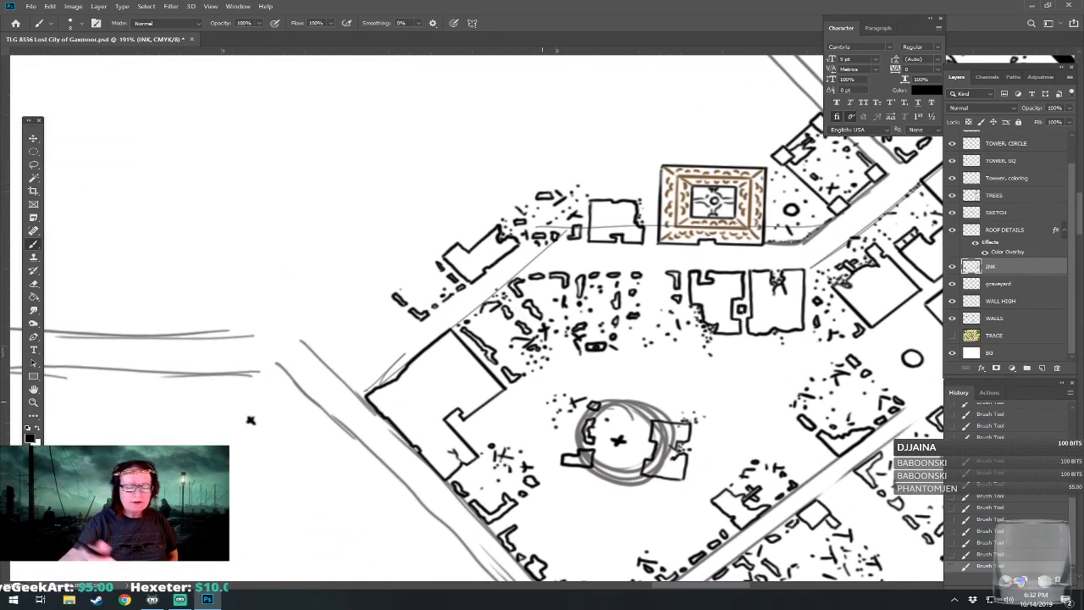
mouse_move(568, 371)
mouse_down()
mouse_move(573, 393)
mouse_move(610, 371)
mouse_move(569, 368)
mouse_move(584, 383)
mouse_move(633, 376)
mouse_move(625, 394)
mouse_move(658, 380)
mouse_move(654, 369)
mouse_move(654, 411)
mouse_move(667, 412)
mouse_up()
drag(668, 406, 673, 412)
drag(668, 374, 695, 365)
mouse_move(695, 365)
mouse_down()
mouse_move(698, 384)
mouse_move(735, 364)
mouse_move(805, 364)
mouse_move(659, 344)
mouse_up()
click(815, 362)
mouse_move(543, 452)
mouse_down()
mouse_move(542, 462)
mouse_move(555, 405)
mouse_move(550, 414)
mouse_up()
mouse_move(566, 459)
mouse_down()
mouse_move(559, 468)
mouse_move(560, 438)
mouse_move(581, 452)
mouse_move(570, 425)
mouse_up()
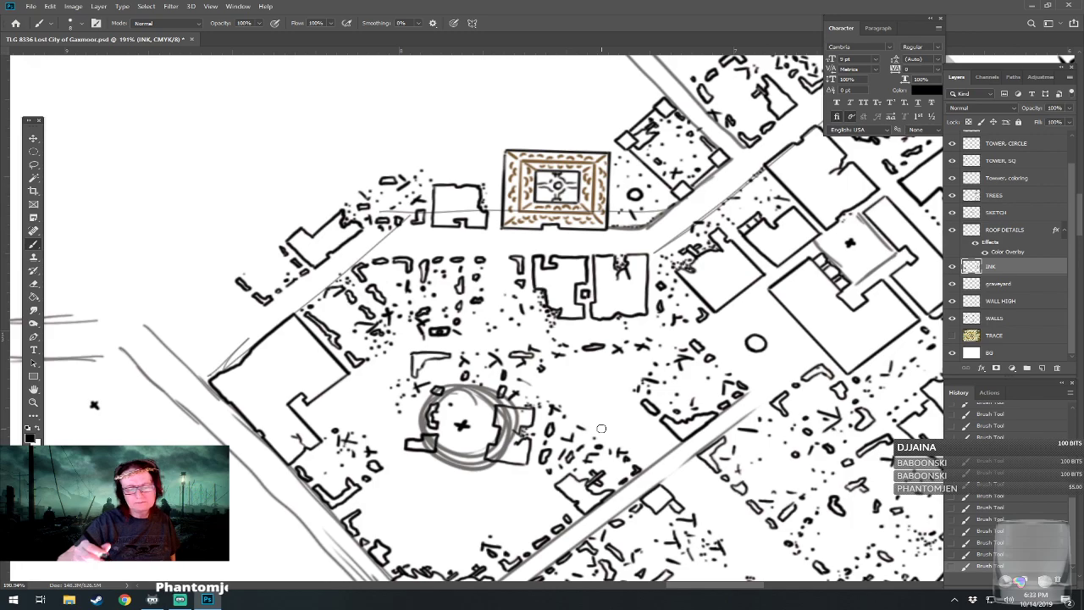
Ink a broken row of wall fragments and small debris along the alley beside the rubble near the circular ruin.
scroll(601, 429, down, 3)
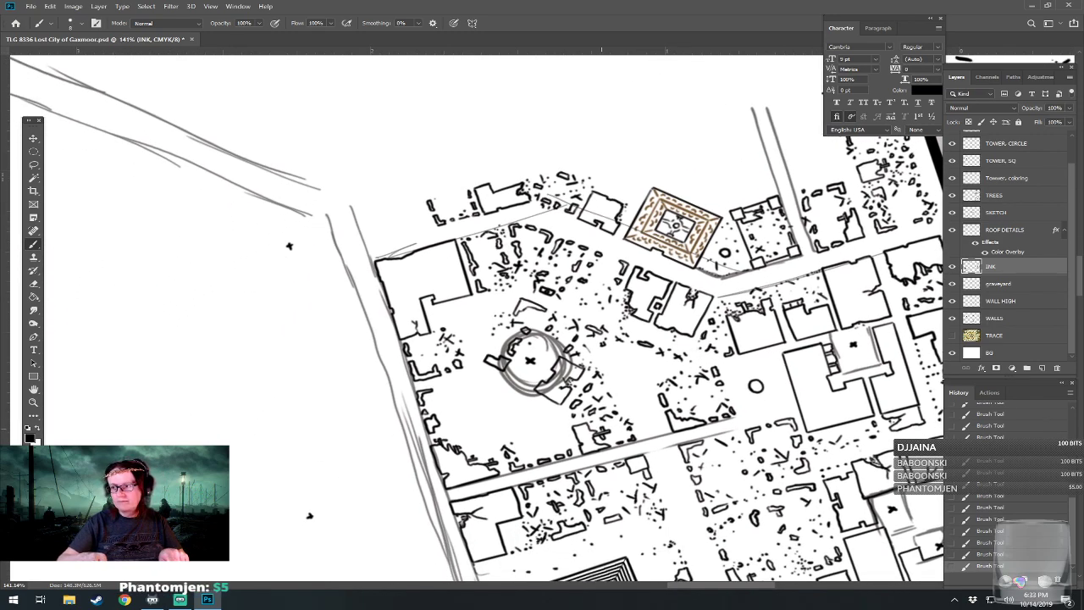
scroll(627, 450, up, 3)
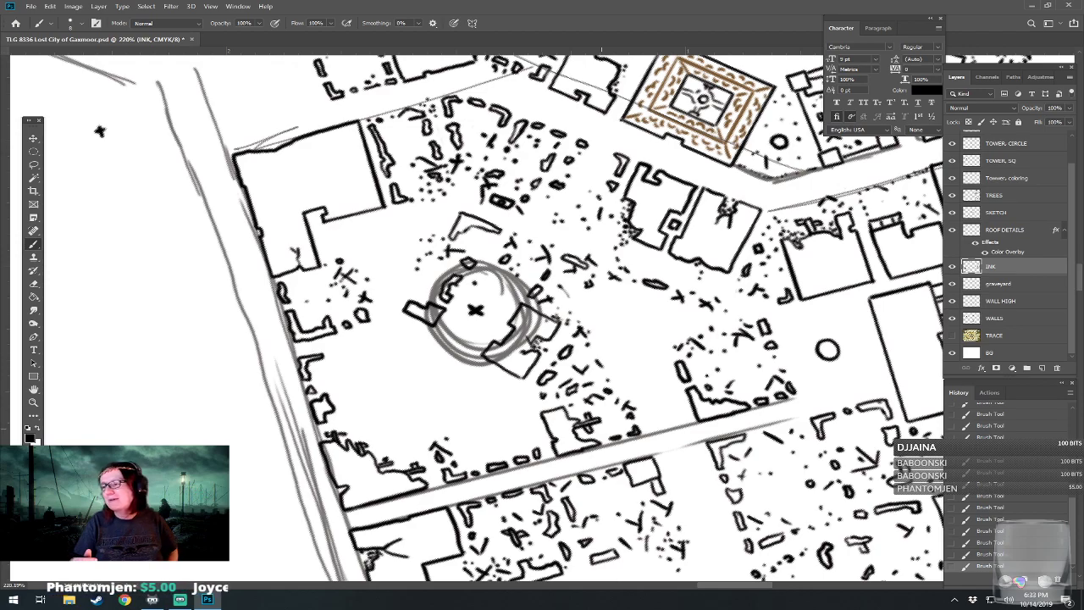
mouse_move(602, 429)
mouse_down()
mouse_move(628, 429)
mouse_move(618, 442)
mouse_move(601, 403)
mouse_up()
scroll(659, 129, up, 1)
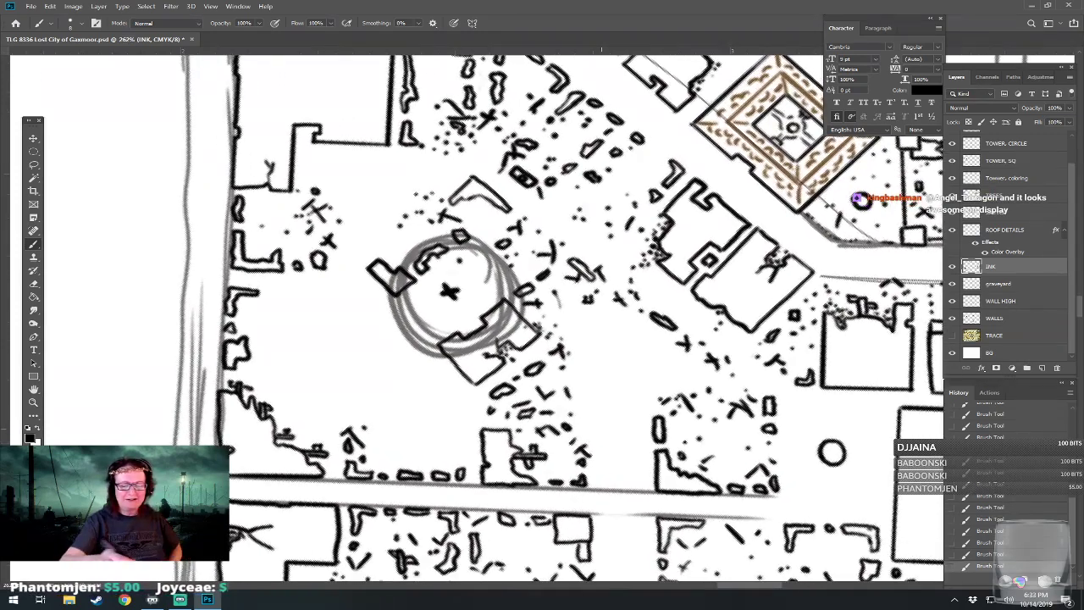
mouse_move(585, 485)
mouse_down()
mouse_move(586, 437)
mouse_move(596, 421)
mouse_move(584, 421)
mouse_move(599, 396)
mouse_move(590, 403)
mouse_move(583, 390)
mouse_move(590, 408)
mouse_move(589, 368)
mouse_move(589, 377)
mouse_move(591, 342)
mouse_up()
click(586, 439)
click(592, 438)
mouse_move(650, 374)
mouse_down()
mouse_move(647, 389)
mouse_move(662, 382)
mouse_move(654, 364)
mouse_move(649, 372)
mouse_up()
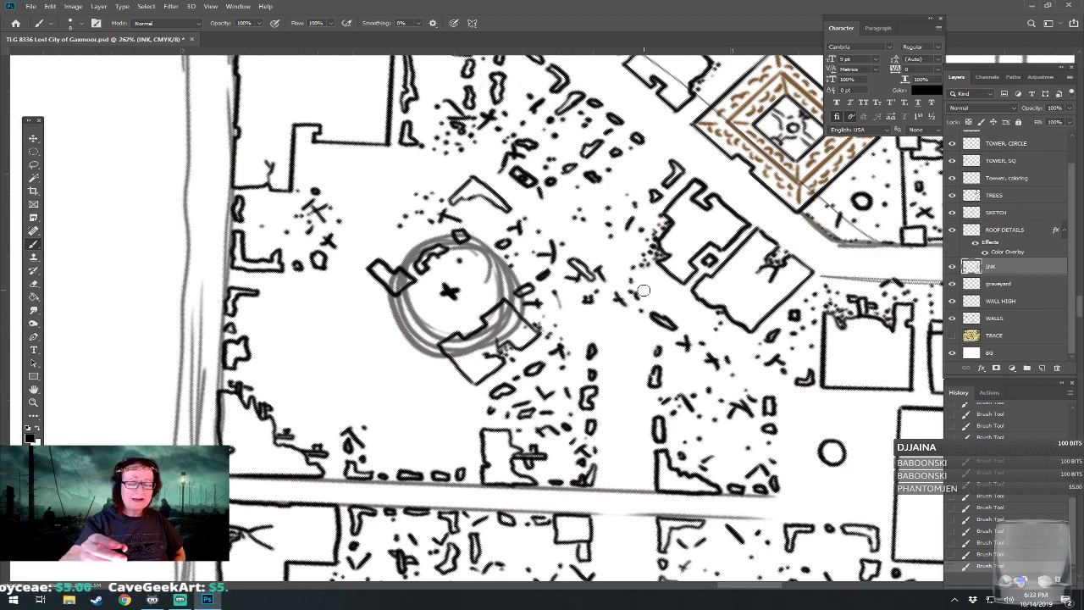
mouse_move(643, 290)
mouse_down()
mouse_move(592, 322)
mouse_move(610, 310)
mouse_up()
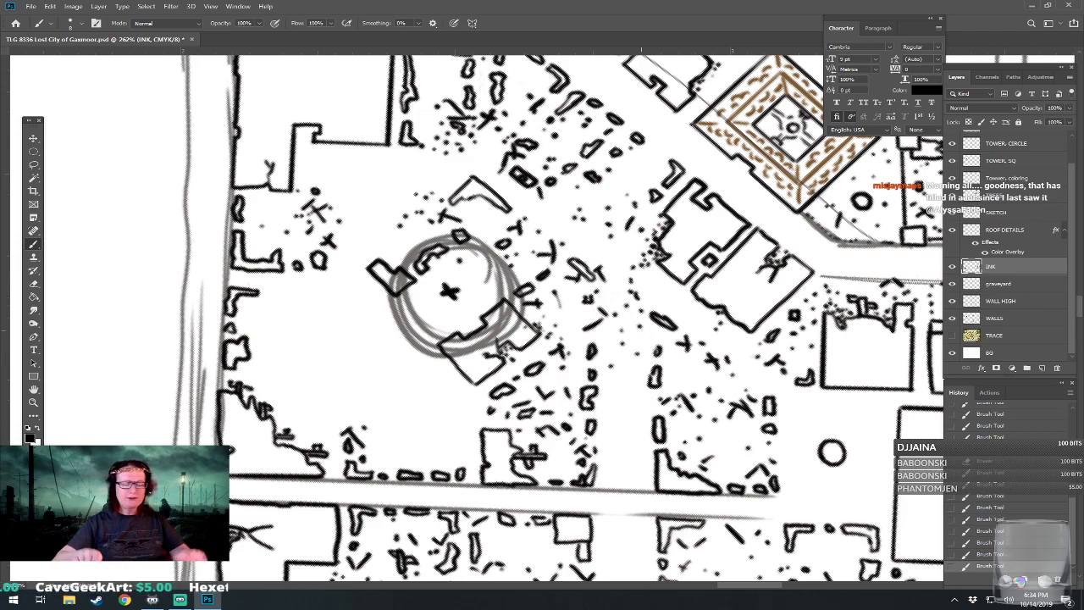
Save the map document and review the inked district against the whole walled city.
scroll(641, 331, down, 6)
drag(641, 330, 665, 278)
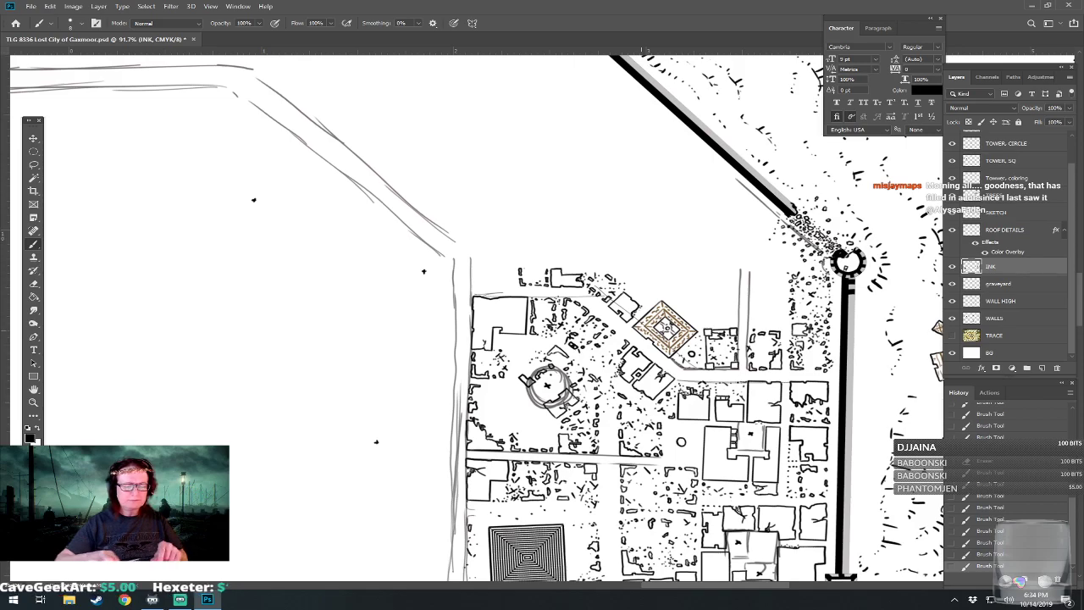
drag(665, 328, 493, 230)
scroll(728, 365, up, 3)
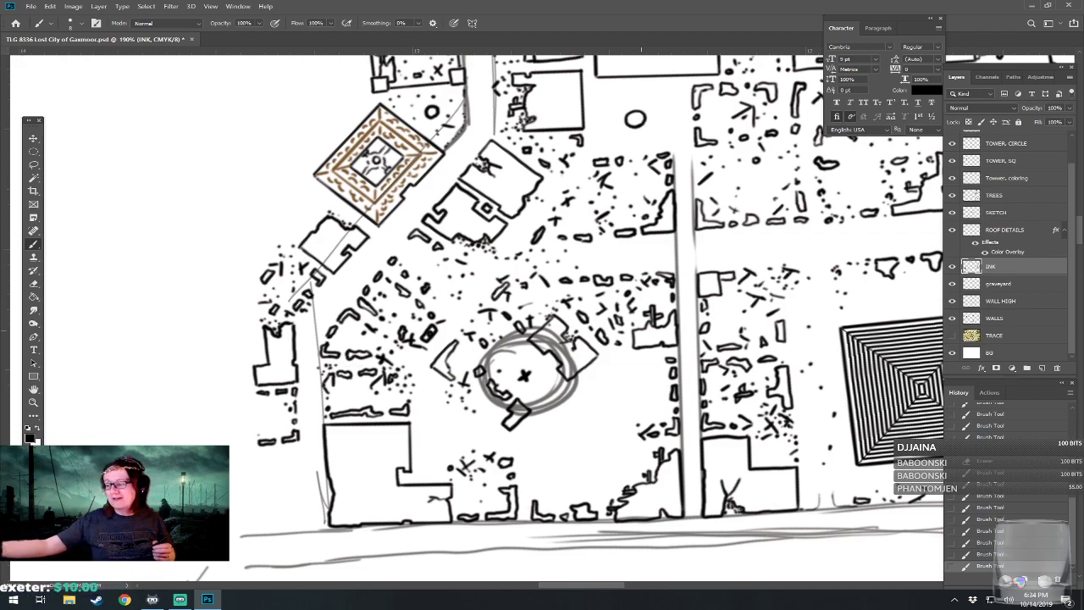
scroll(501, 507, down, 5)
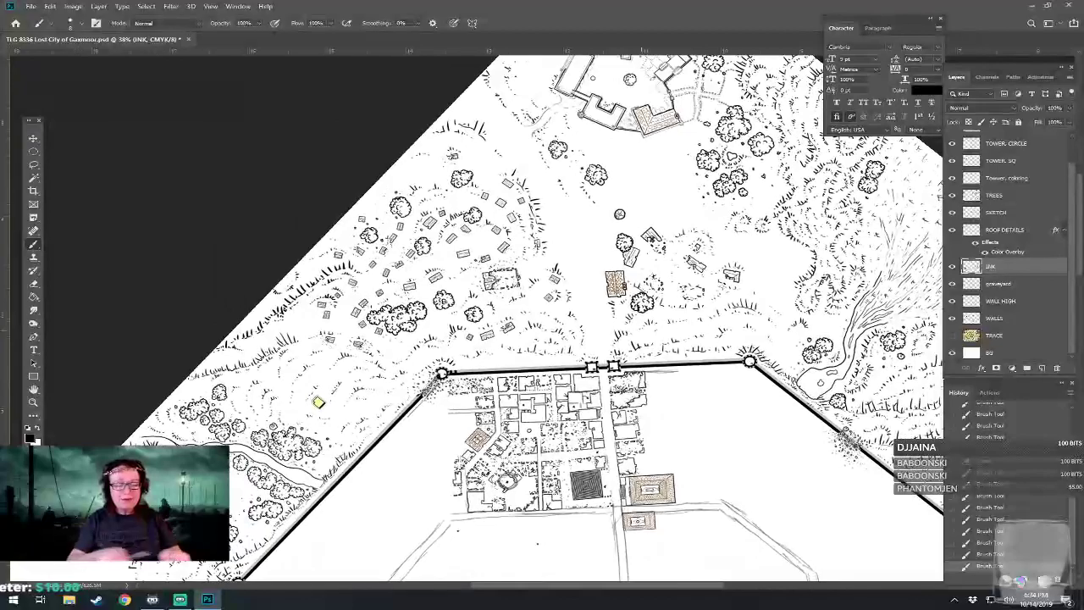
drag(743, 423, 641, 285)
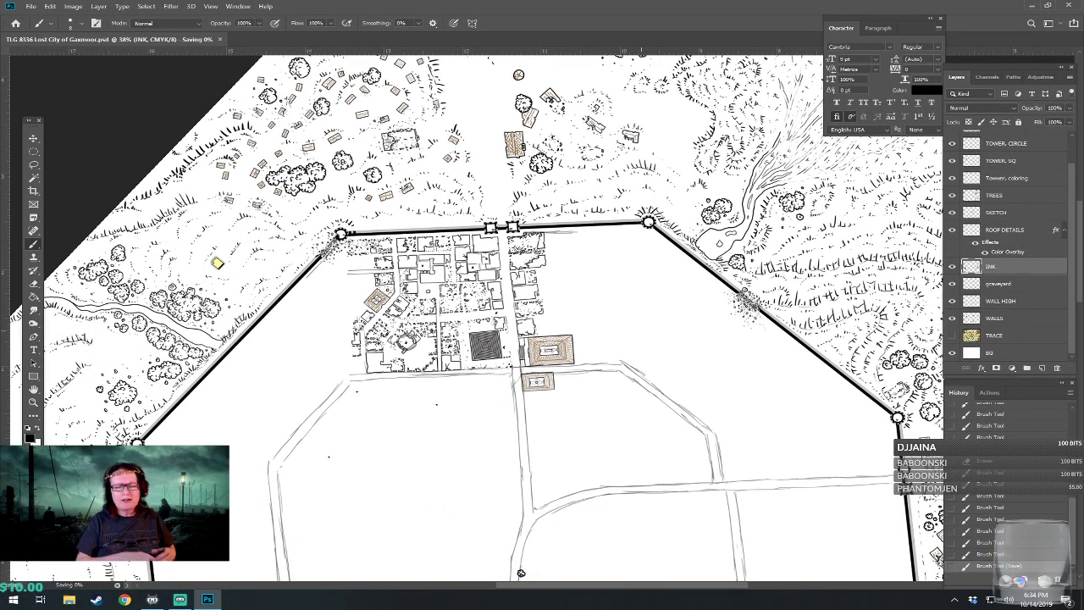
scroll(499, 322, down, 4)
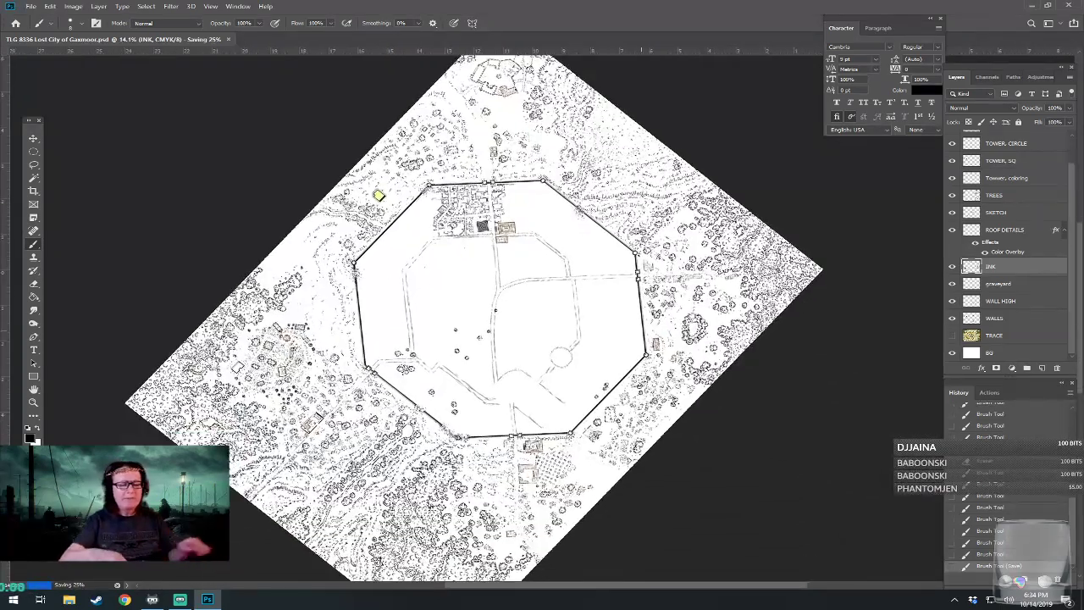
scroll(426, 182, up, 5)
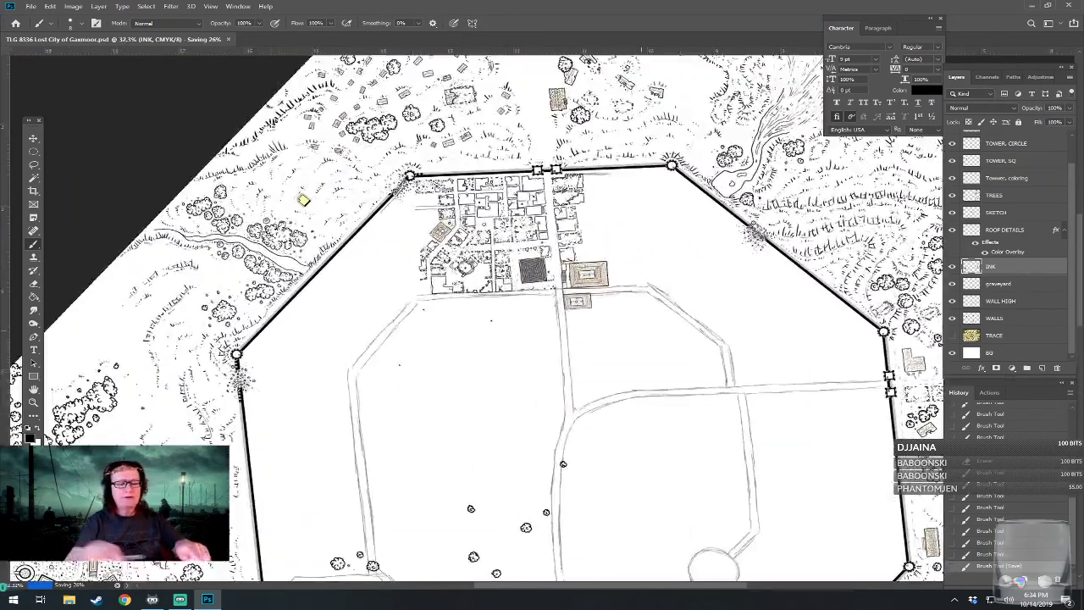
scroll(474, 479, up, 1)
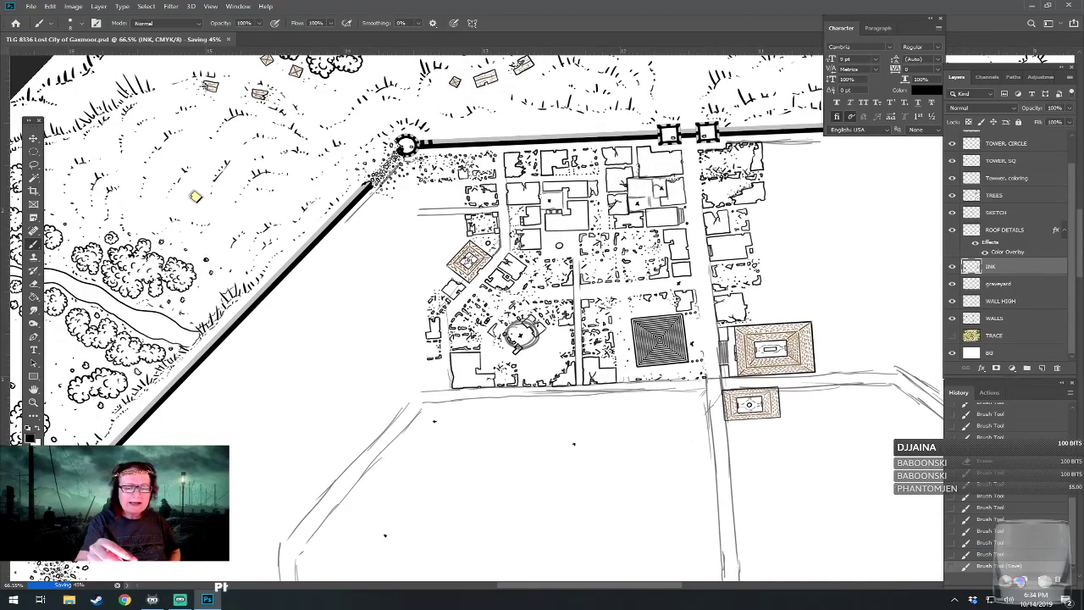
Draw a large freehand loop in the empty area inside the diagonal city wall and undo it.
mouse_move(305, 321)
mouse_down()
mouse_move(306, 461)
mouse_move(242, 330)
mouse_up()
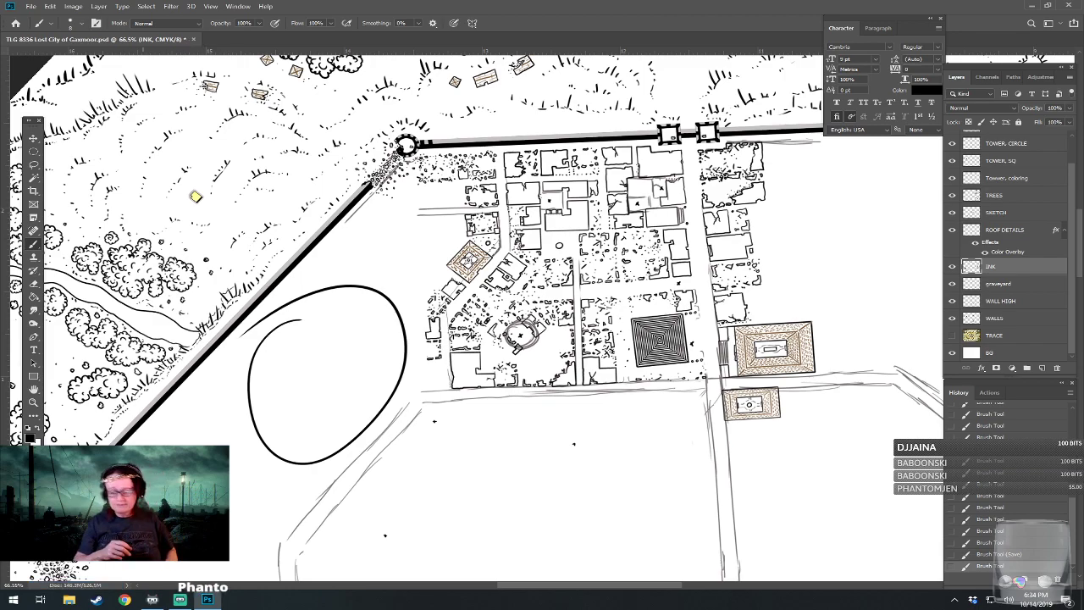
key(ctrl+z)
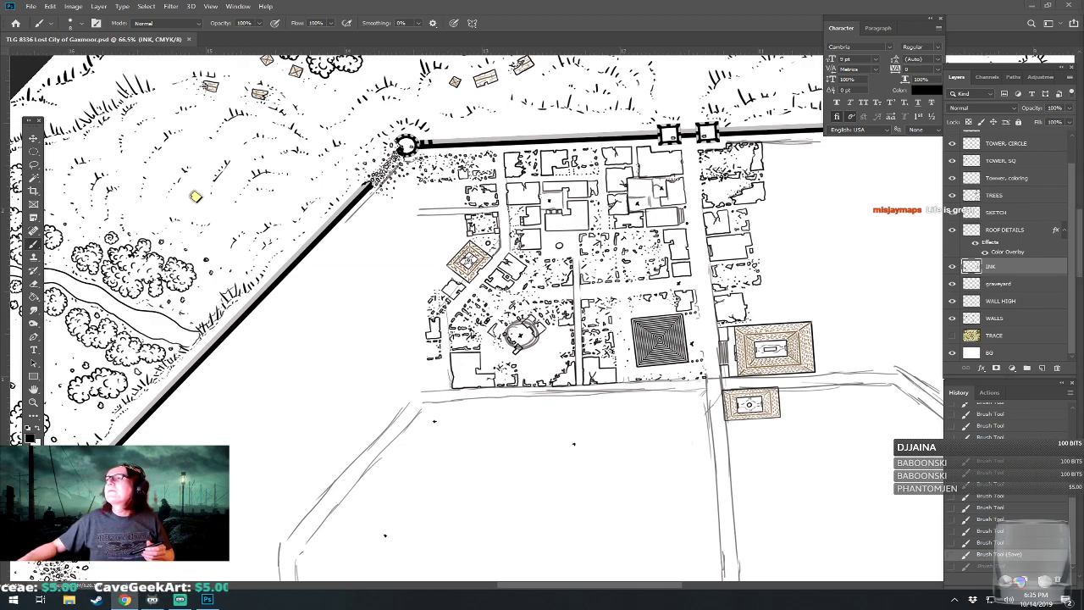
Switch to the Chrome window to view the shared photo of collectible box sets, and put the window away.
drag(1083, 66, 260, 92)
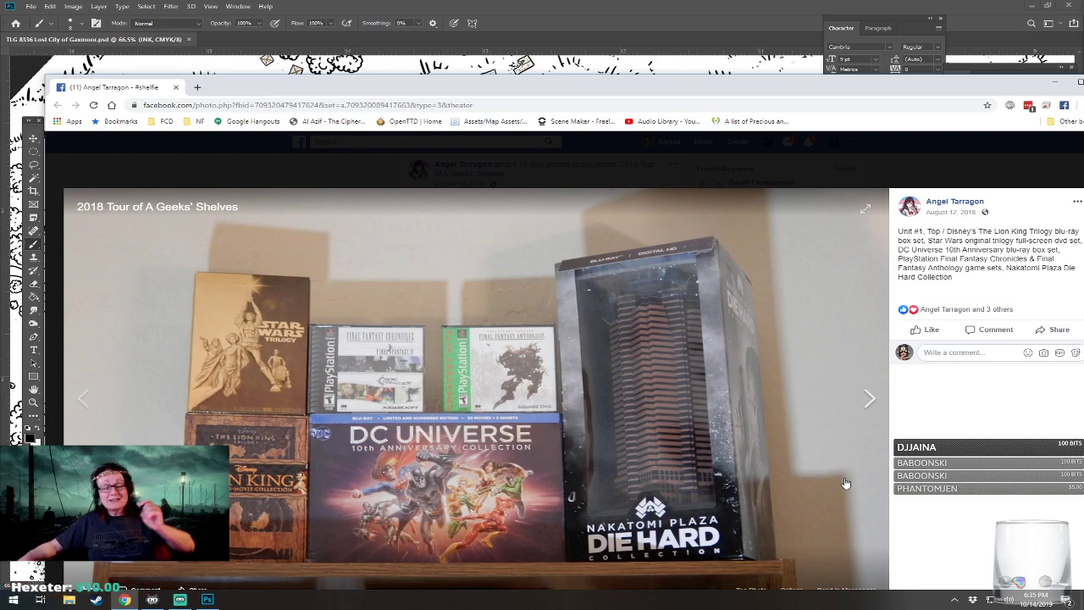
drag(921, 90, 807, 119)
click(994, 114)
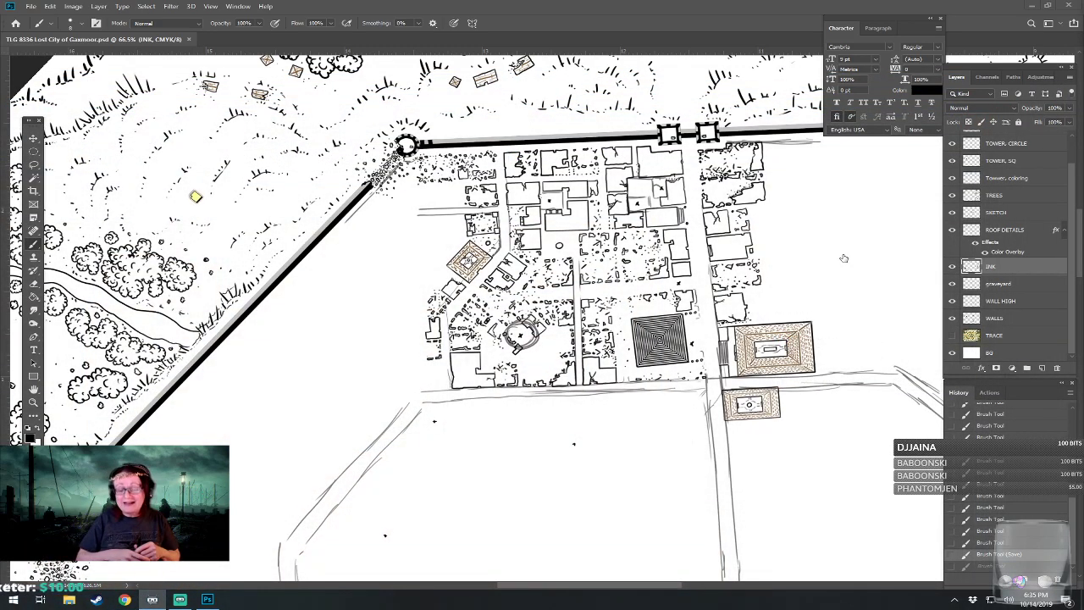
Ink a large ruined building with a jagged edge, wall cracks and rubble directly below the circular ruin.
drag(484, 277, 555, 278)
drag(487, 384, 584, 376)
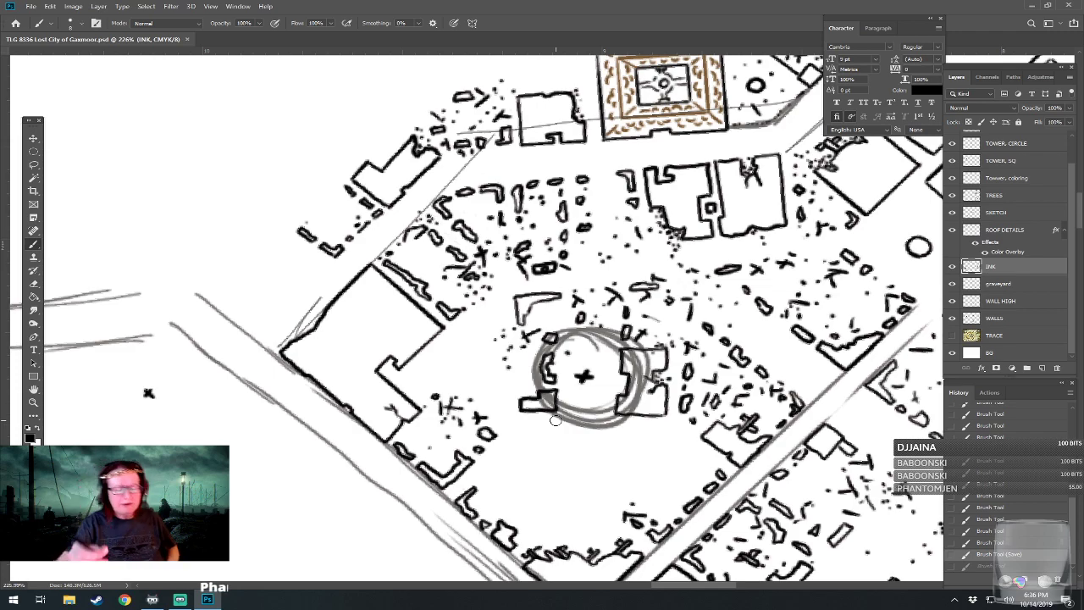
mouse_move(522, 421)
mouse_down()
mouse_move(586, 423)
mouse_move(603, 444)
mouse_move(596, 434)
mouse_move(614, 422)
mouse_move(670, 421)
mouse_up()
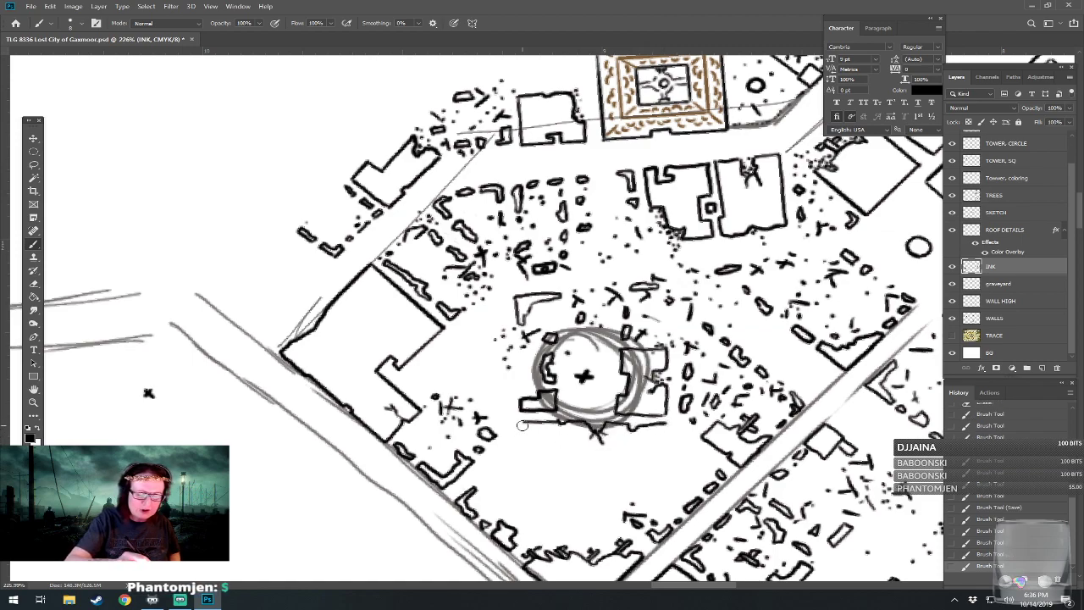
mouse_move(522, 422)
mouse_down()
mouse_move(524, 512)
mouse_move(544, 509)
mouse_move(549, 461)
mouse_move(553, 482)
mouse_move(571, 464)
mouse_move(563, 478)
mouse_move(585, 497)
mouse_move(641, 486)
mouse_move(665, 457)
mouse_move(665, 430)
mouse_move(666, 475)
mouse_up()
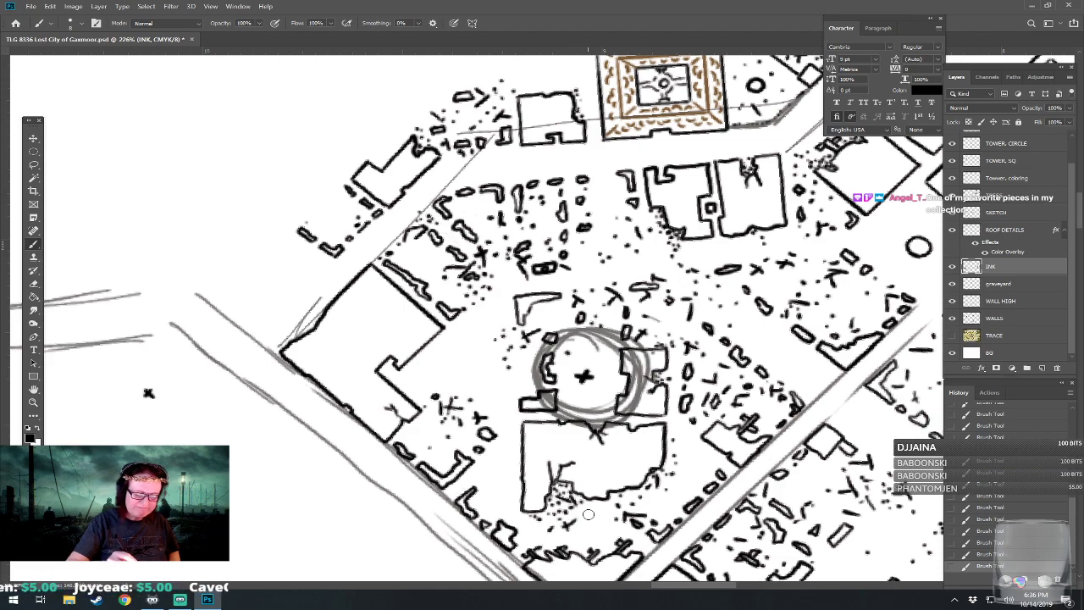
Dot scattered rubble between the new large ruin and the wall fragments to its left.
mouse_move(148, 392)
mouse_down()
mouse_move(225, 367)
mouse_move(201, 398)
mouse_up()
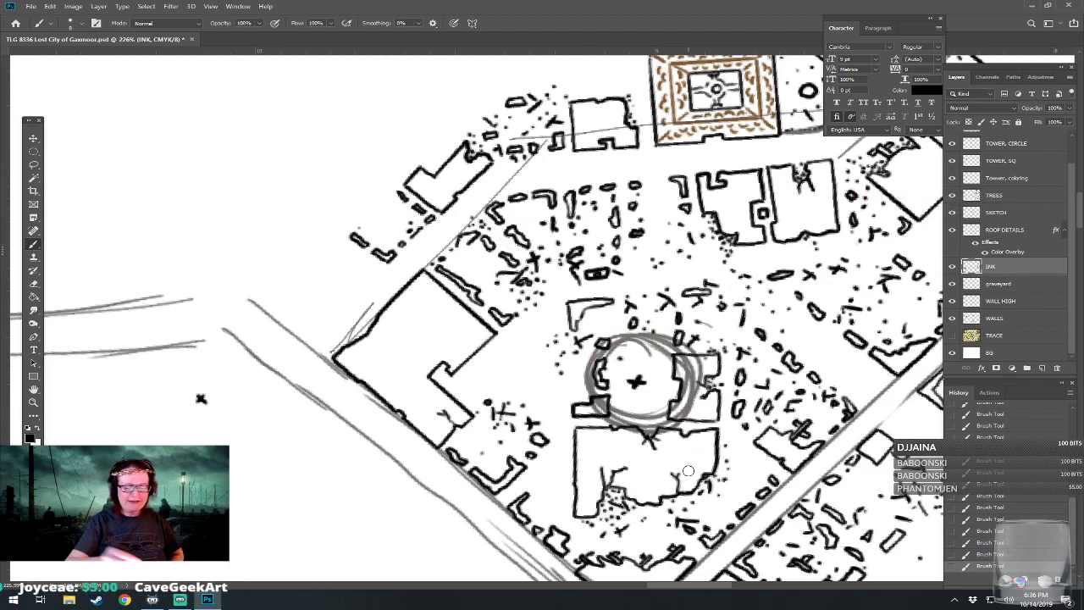
drag(534, 490, 550, 478)
click(553, 495)
click(563, 470)
click(568, 459)
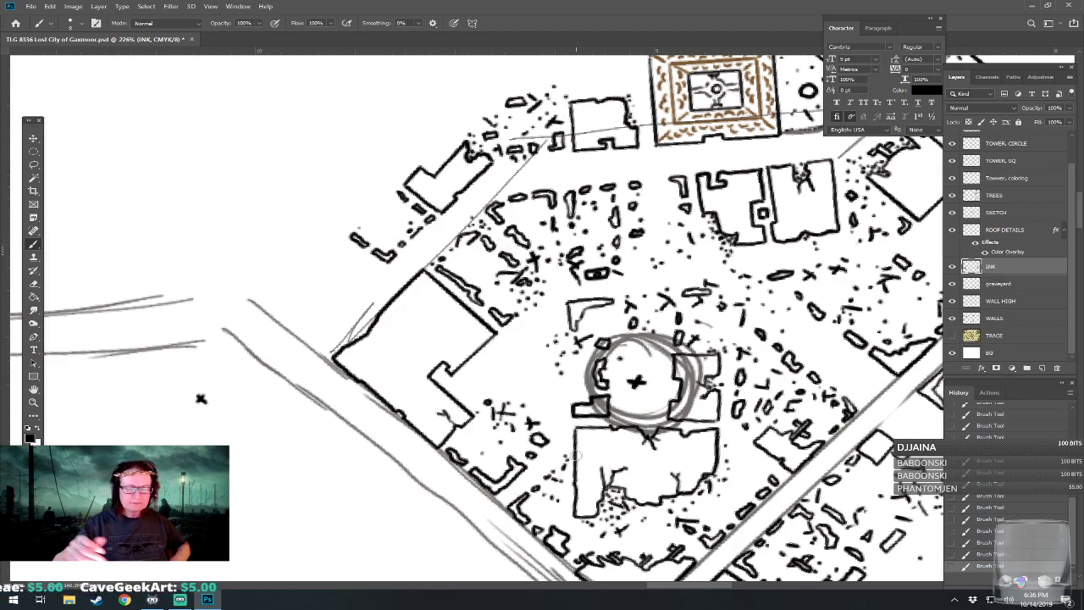
Examine the inked district around the stepped pyramid in relation to the city wall and gates at several scales.
scroll(212, 398, down, 4)
scroll(217, 424, up, 4)
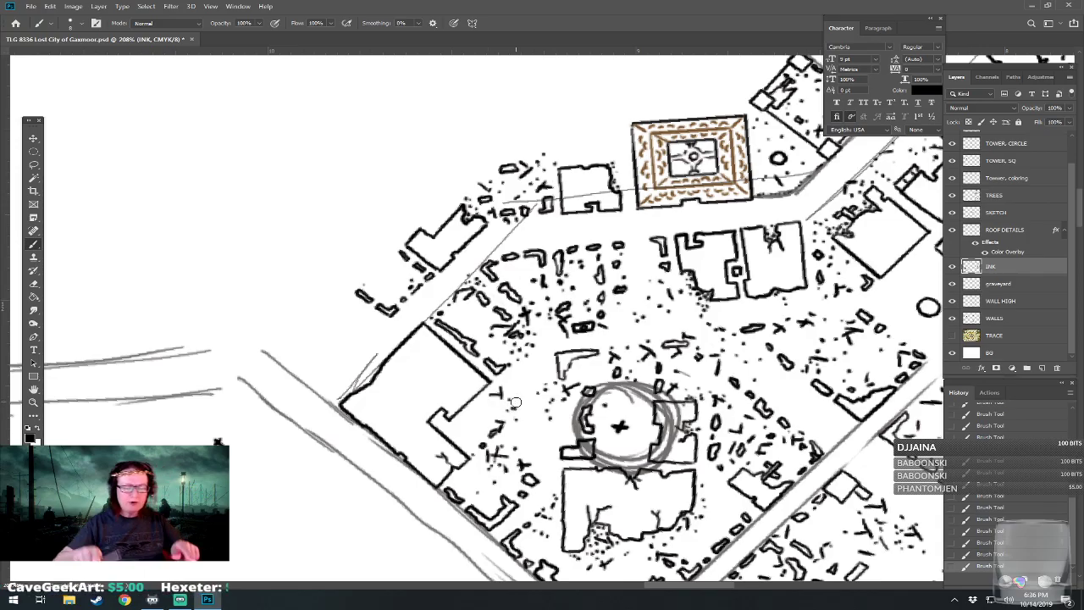
scroll(515, 402, down, 5)
drag(516, 402, 484, 409)
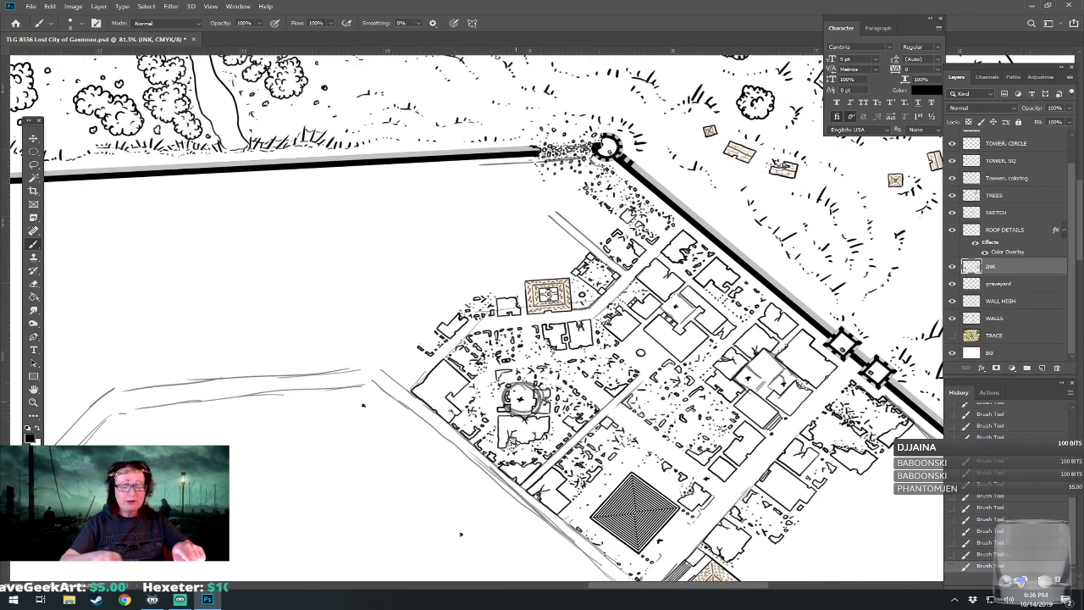
scroll(516, 403, down, 4)
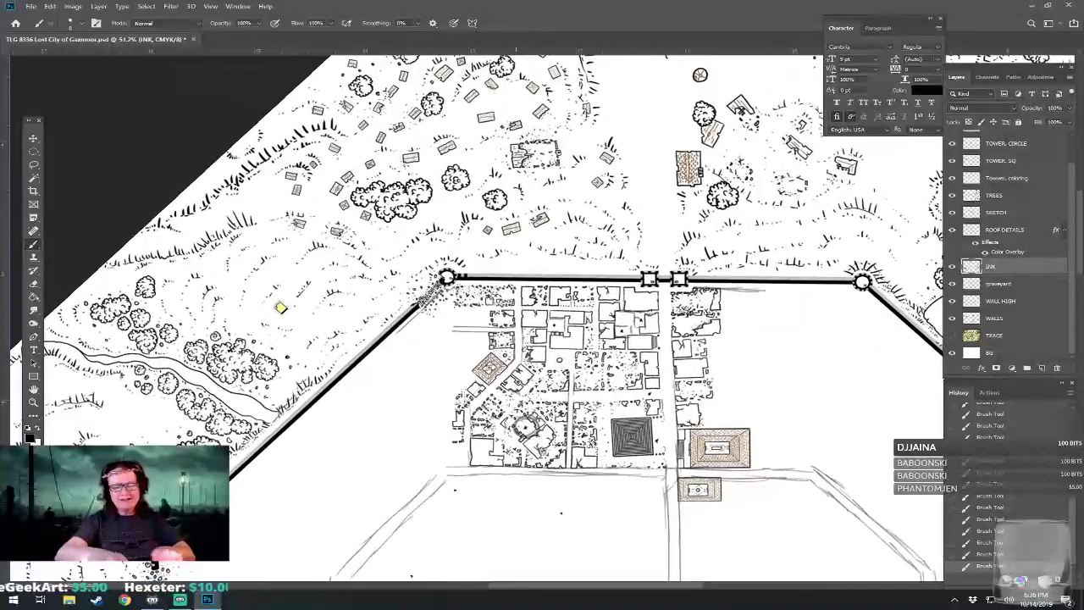
scroll(516, 403, up, 4)
scroll(515, 402, up, 5)
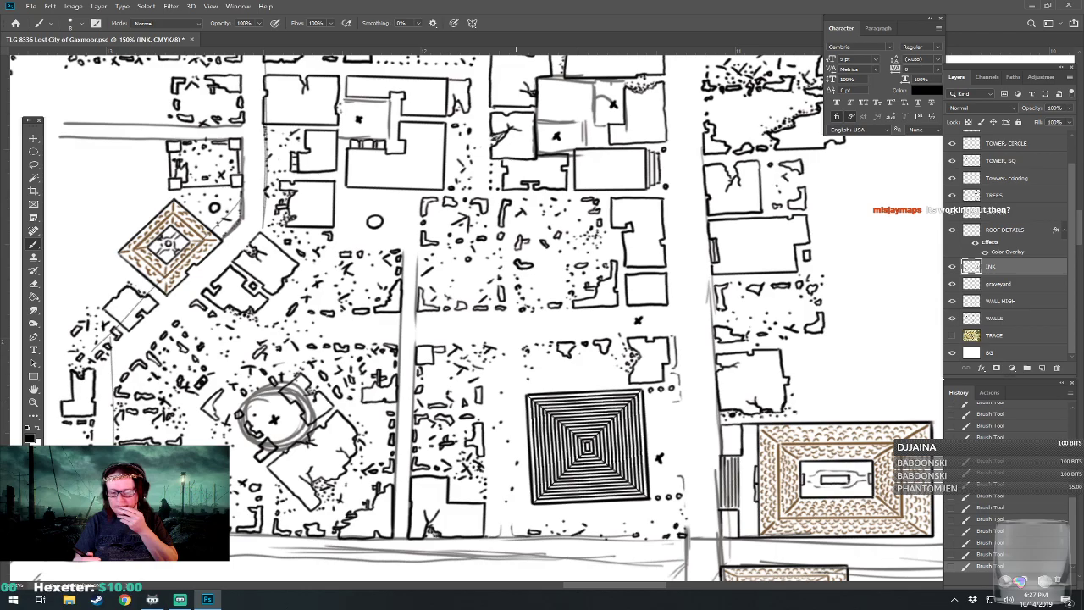
scroll(584, 530, down, 5)
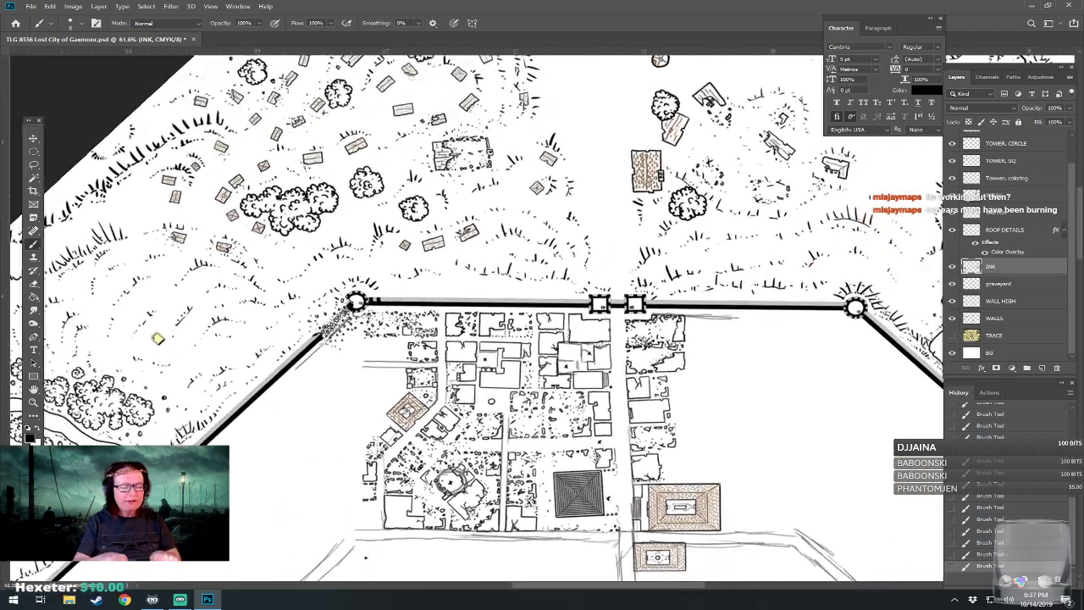
scroll(576, 517, up, 2)
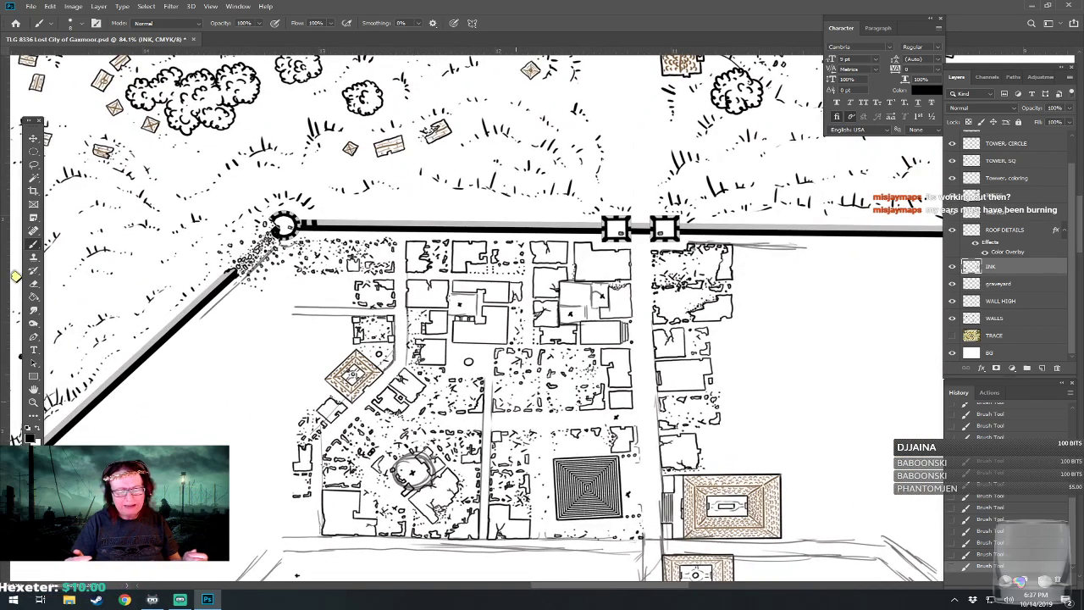
scroll(574, 534, up, 3)
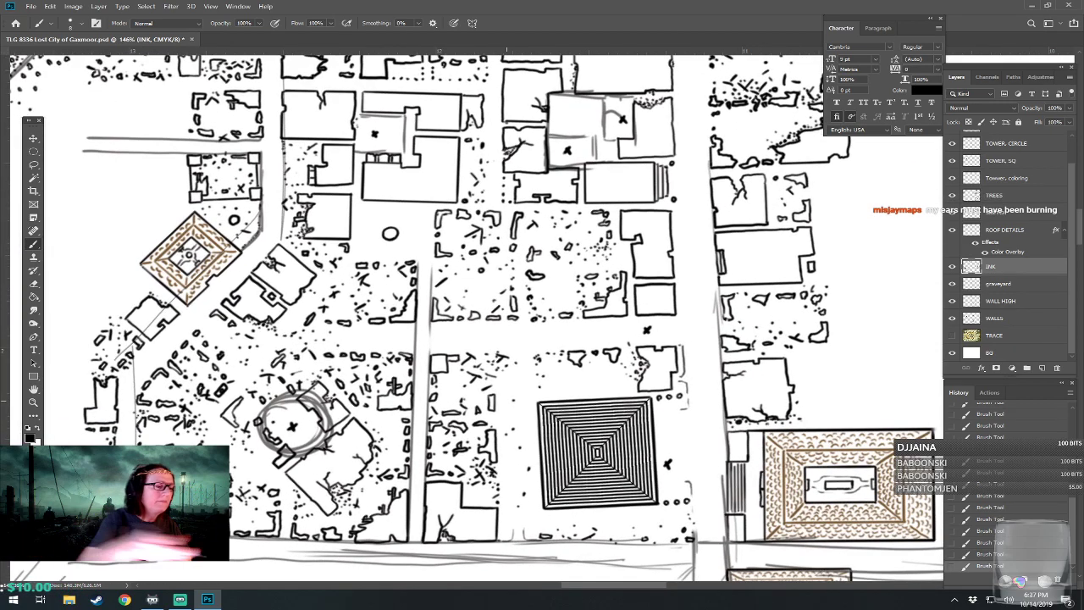
Lasso the stepped pyramid, delete it from the INK layer and clear the selection, with the Rectangular Marquee tool active.
click(34, 164)
mouse_move(531, 399)
mouse_down()
mouse_move(584, 387)
mouse_move(683, 393)
mouse_move(662, 476)
mouse_move(694, 502)
mouse_move(667, 517)
mouse_move(603, 521)
mouse_move(535, 485)
mouse_up()
drag(530, 405, 537, 403)
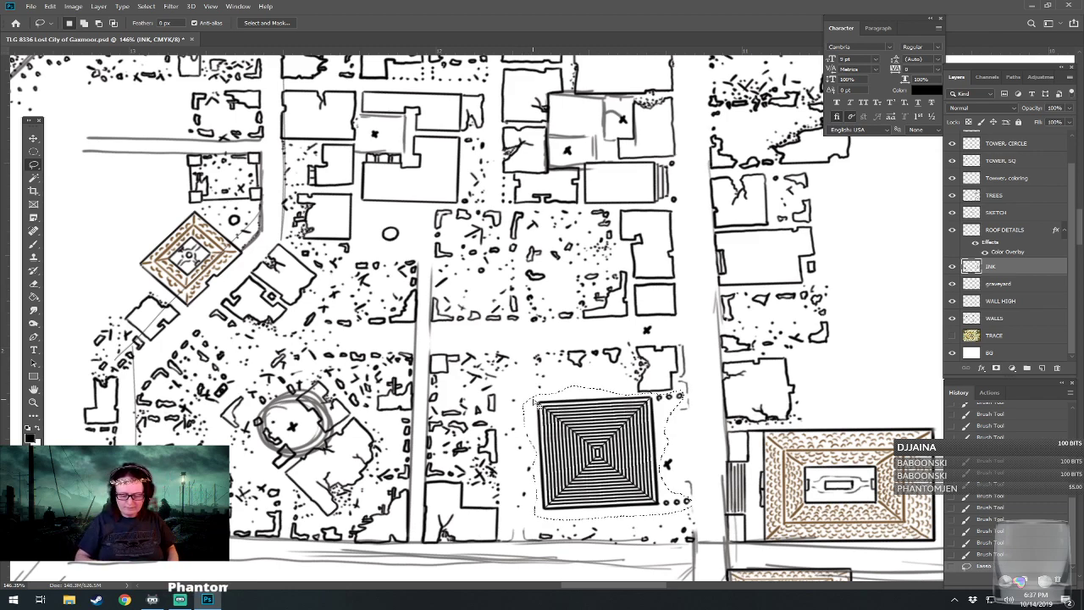
key(Delete)
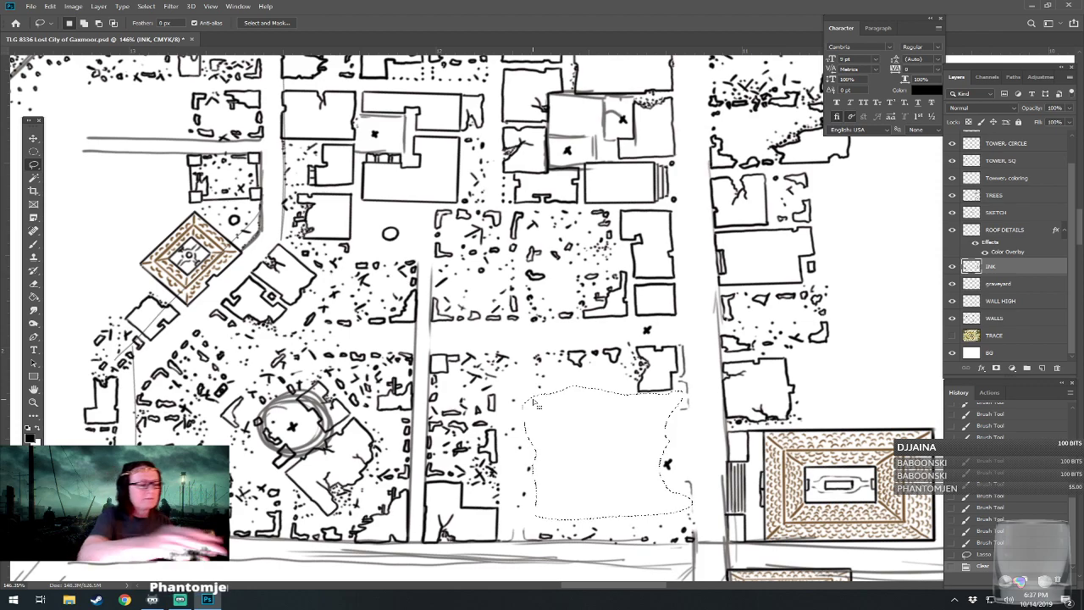
click(35, 151)
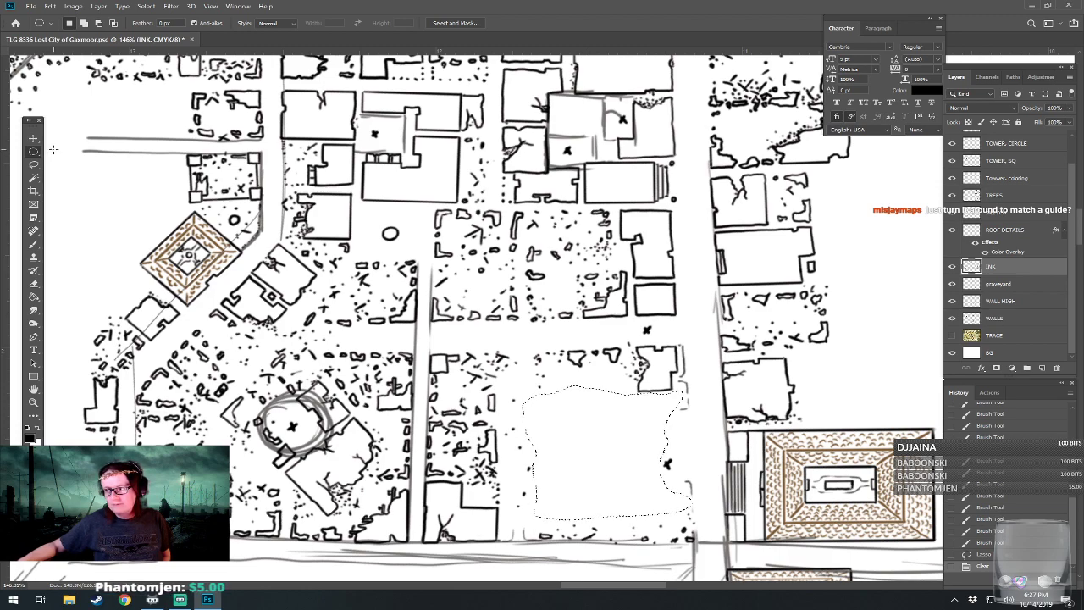
right_click(33, 151)
click(71, 152)
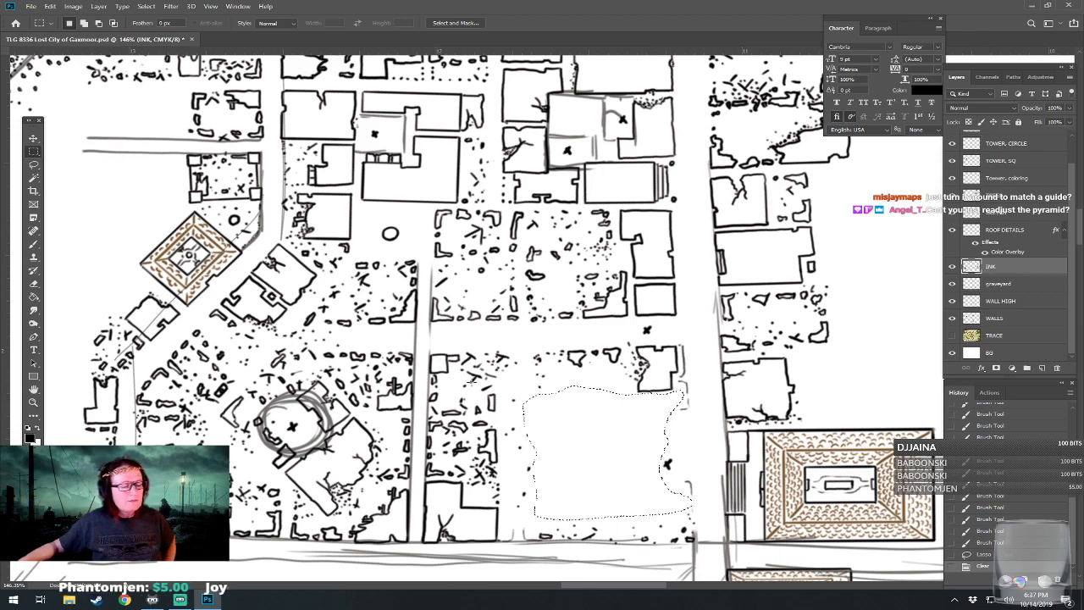
key(ctrl+d)
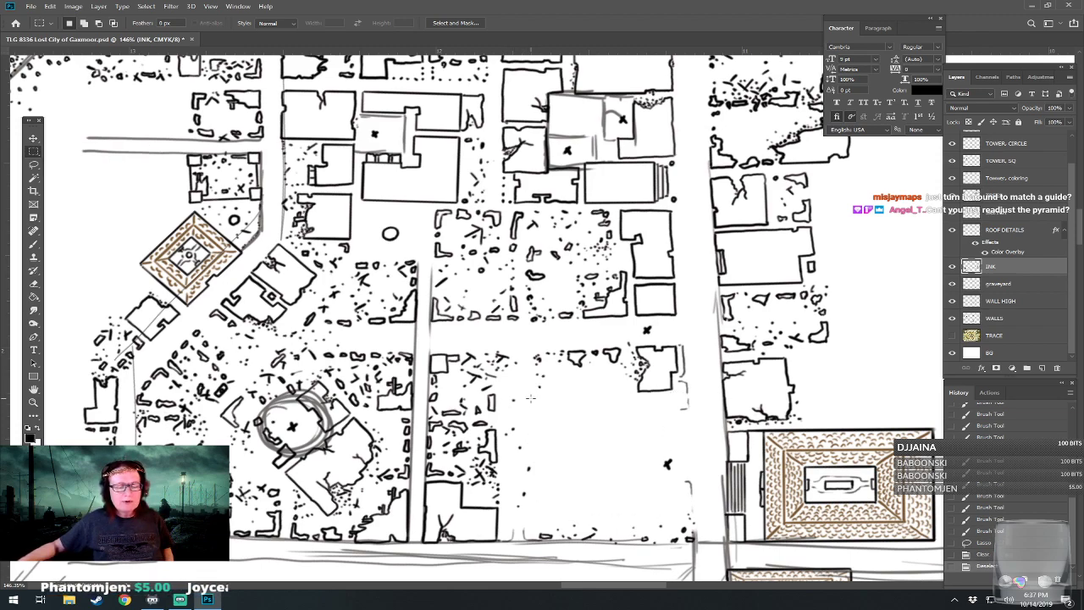
Try a rectangular selection in the emptied plaza, and show the TRACE layer beneath the ink to check the original map.
drag(534, 394, 583, 409)
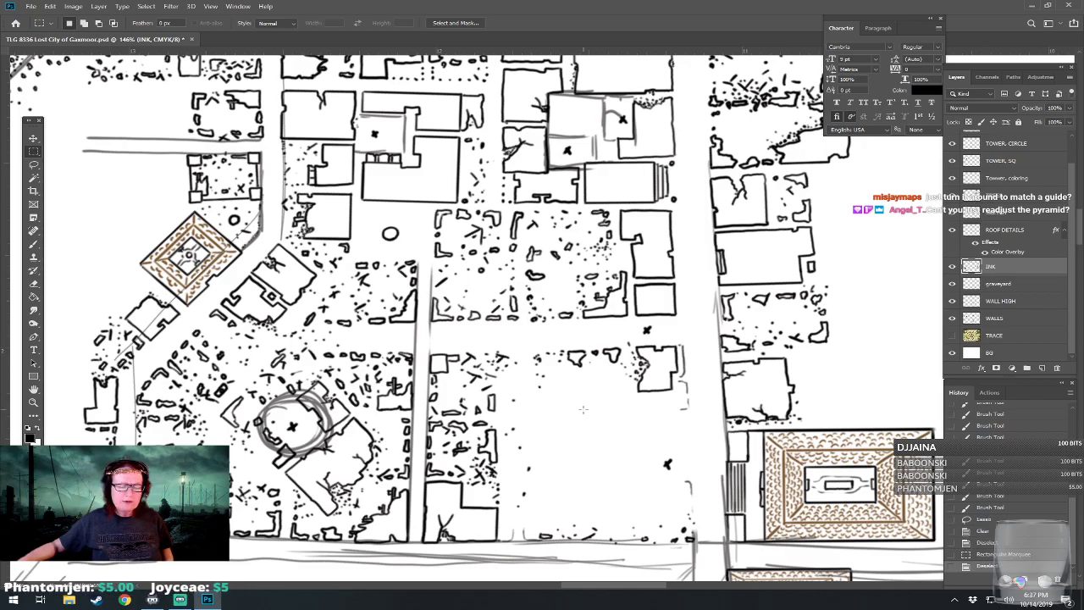
scroll(609, 411, down, 5)
drag(585, 412, 790, 331)
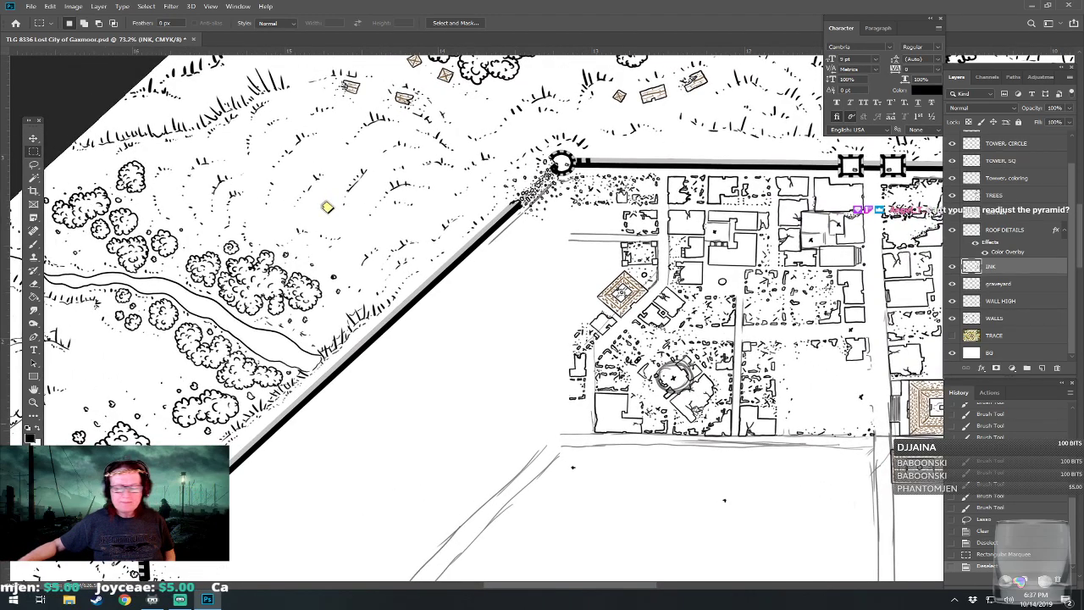
click(952, 335)
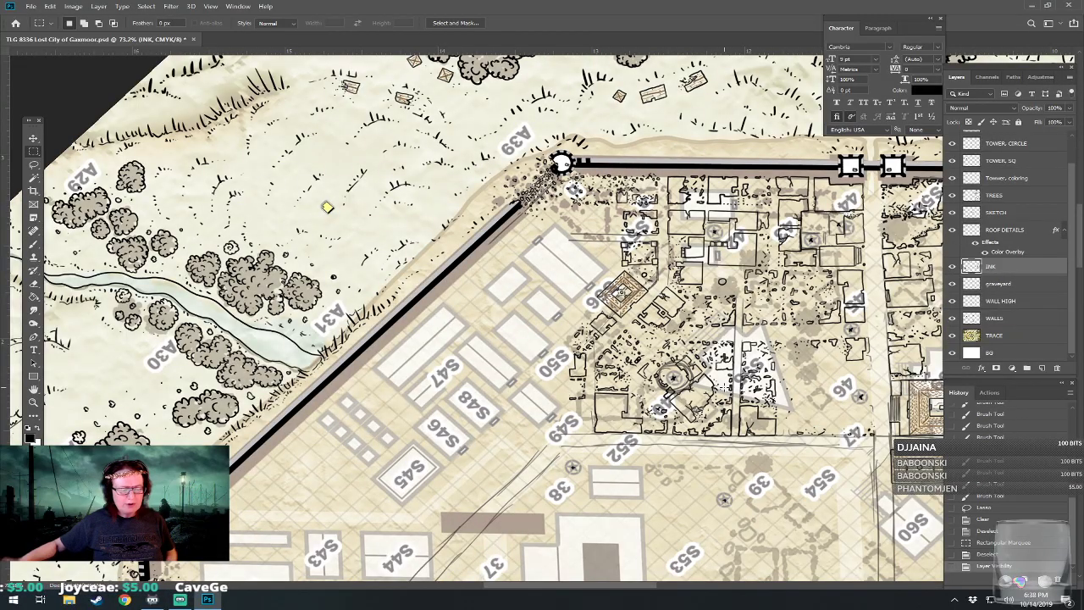
scroll(328, 206, down, 5)
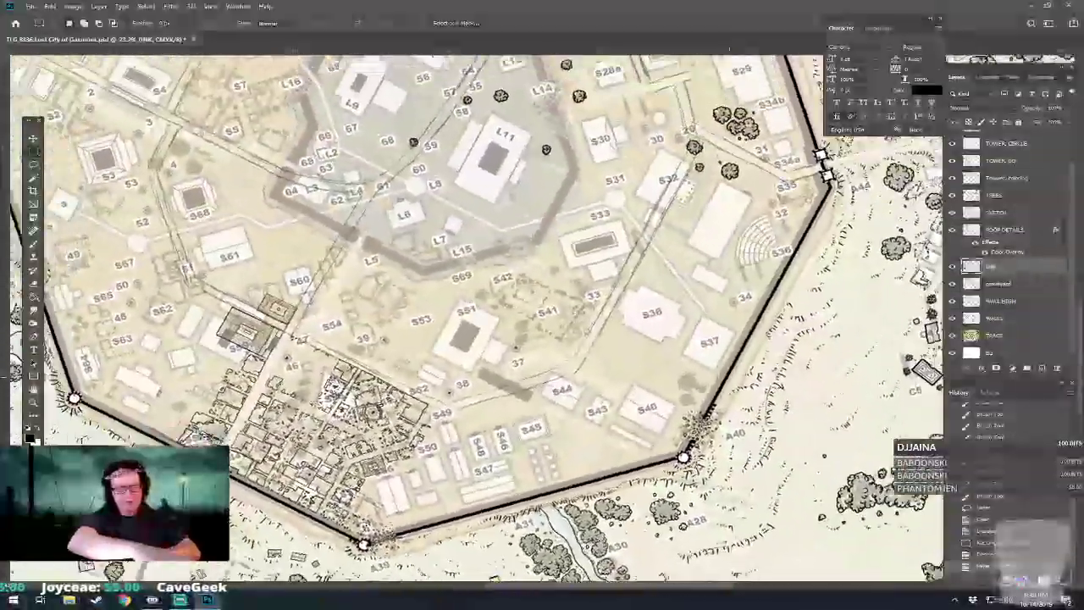
scroll(474, 318, up, 3)
scroll(491, 441, up, 5)
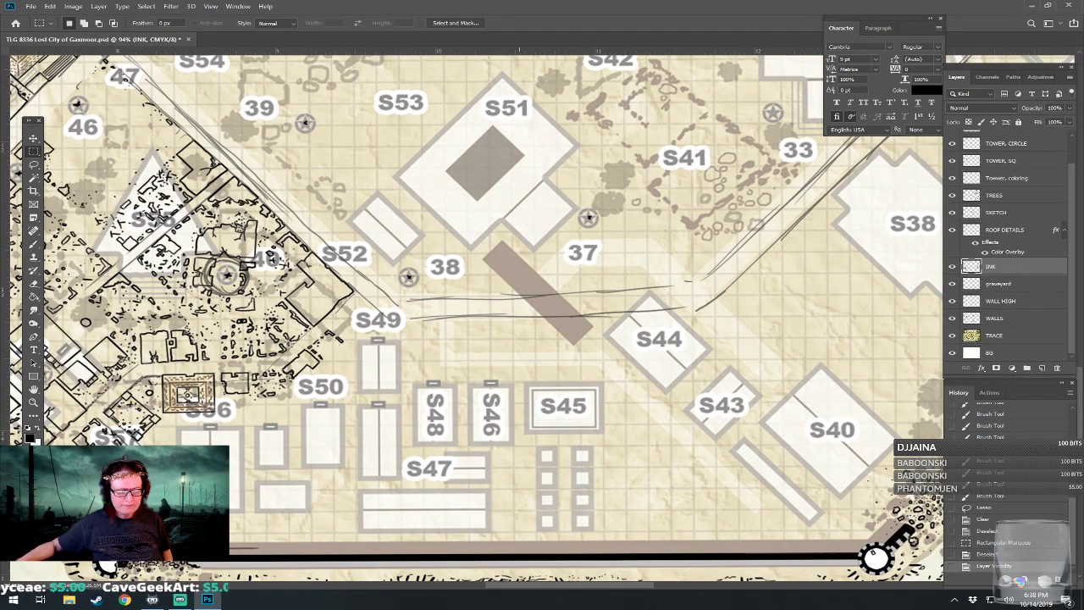
drag(514, 508, 626, 425)
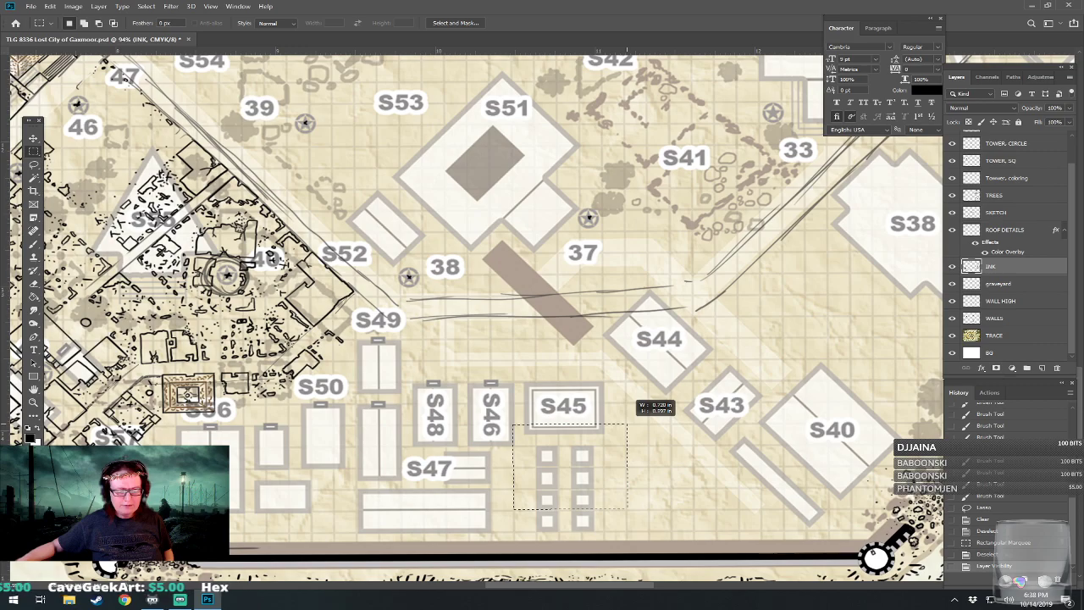
drag(627, 425, 762, 481)
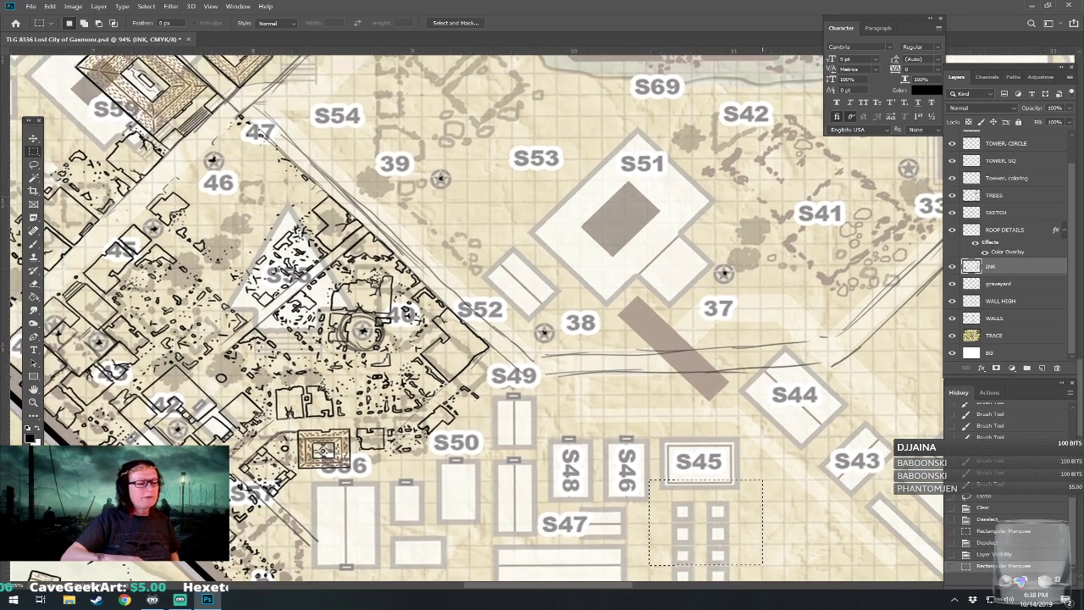
drag(474, 321, 276, 196)
drag(448, 356, 550, 502)
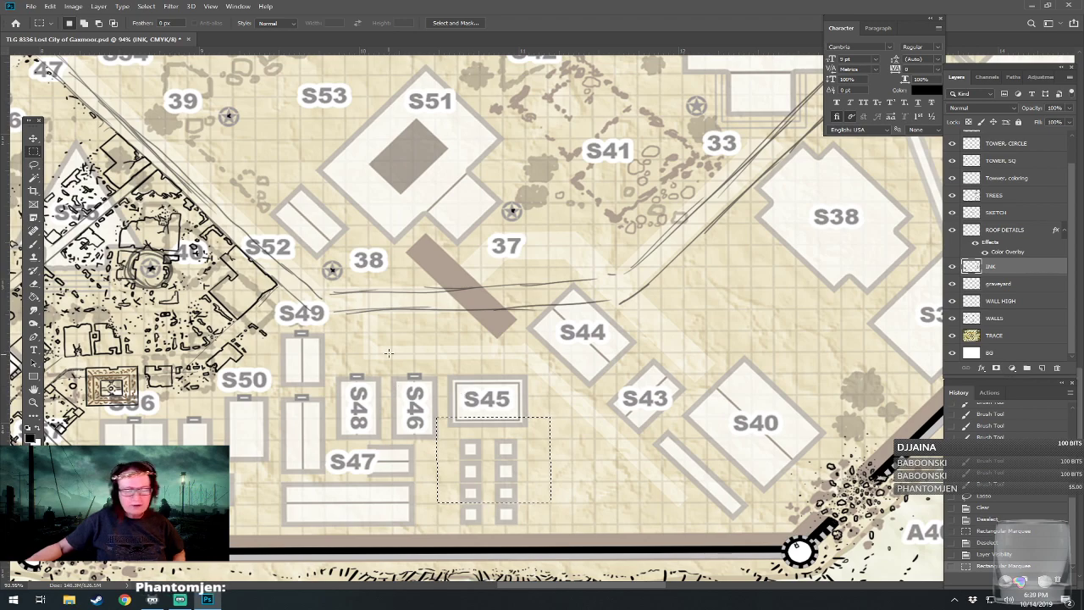
click(470, 455)
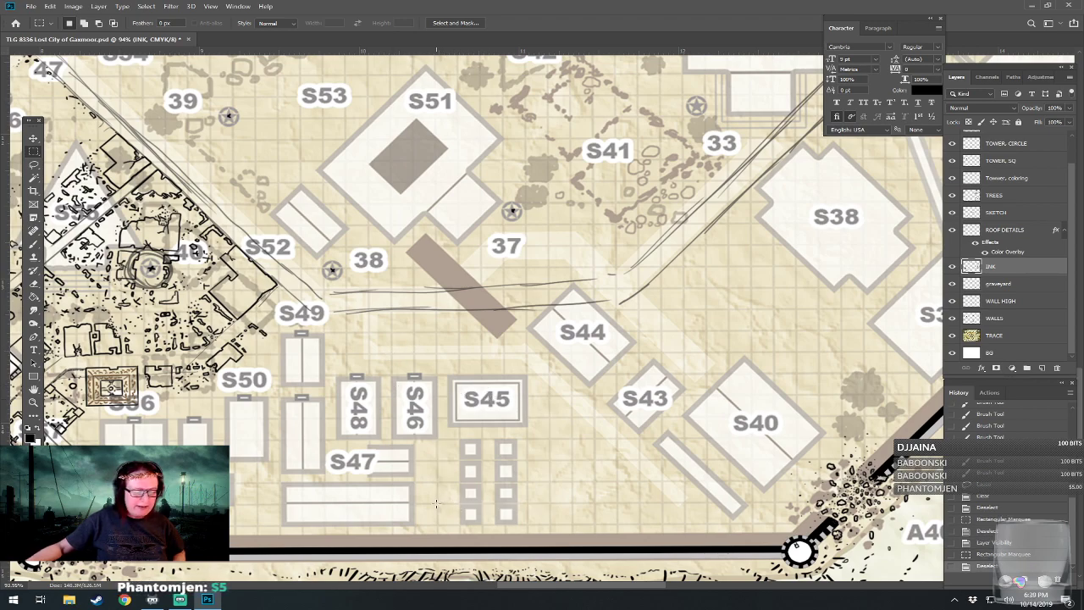
Make a near-square selection below building S45 on the trace and outline it with a centered 2 px black stroke.
drag(436, 502, 511, 433)
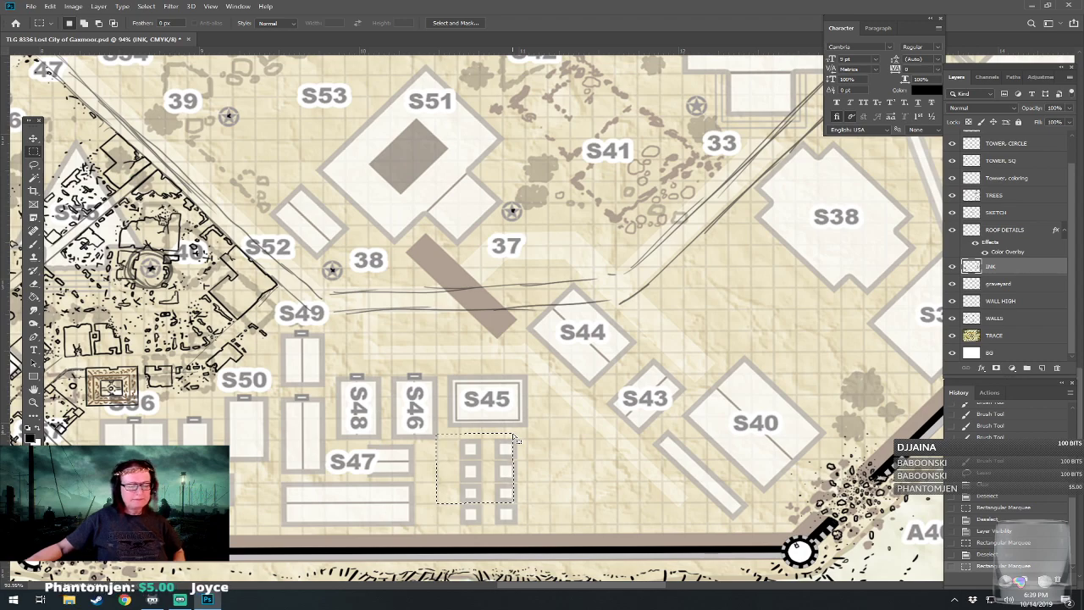
click(50, 6)
click(101, 176)
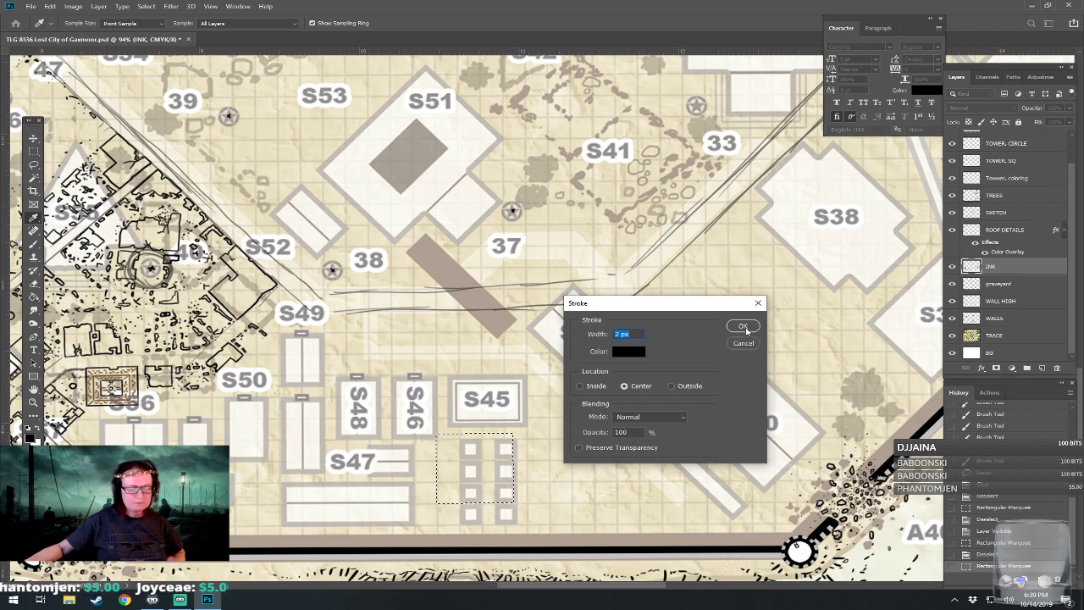
click(743, 327)
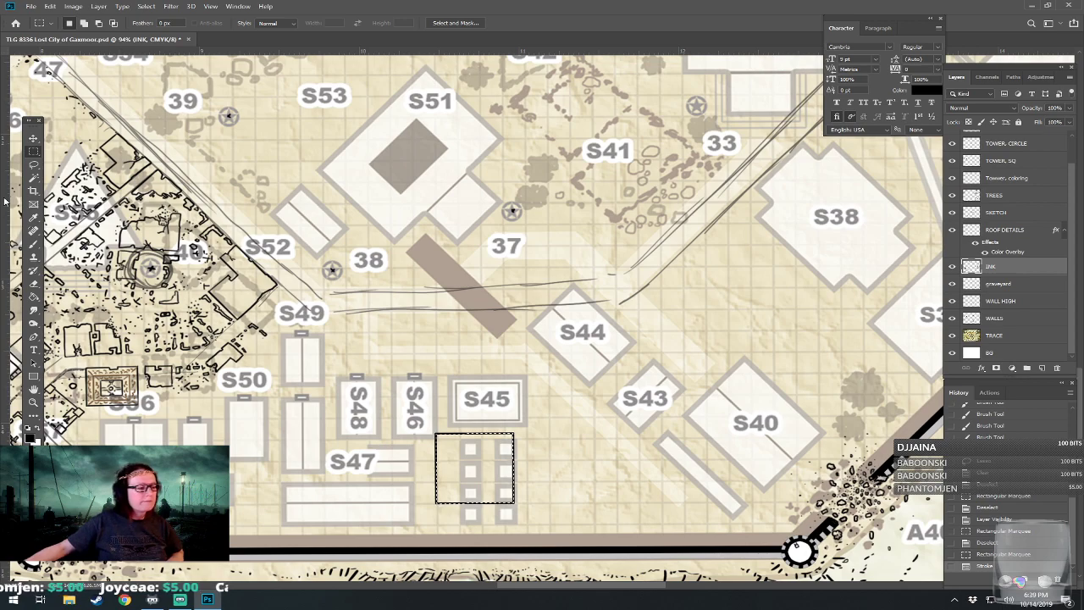
Select the stroked square and move it to the open ground beside label 39, near S53.
right_click(33, 151)
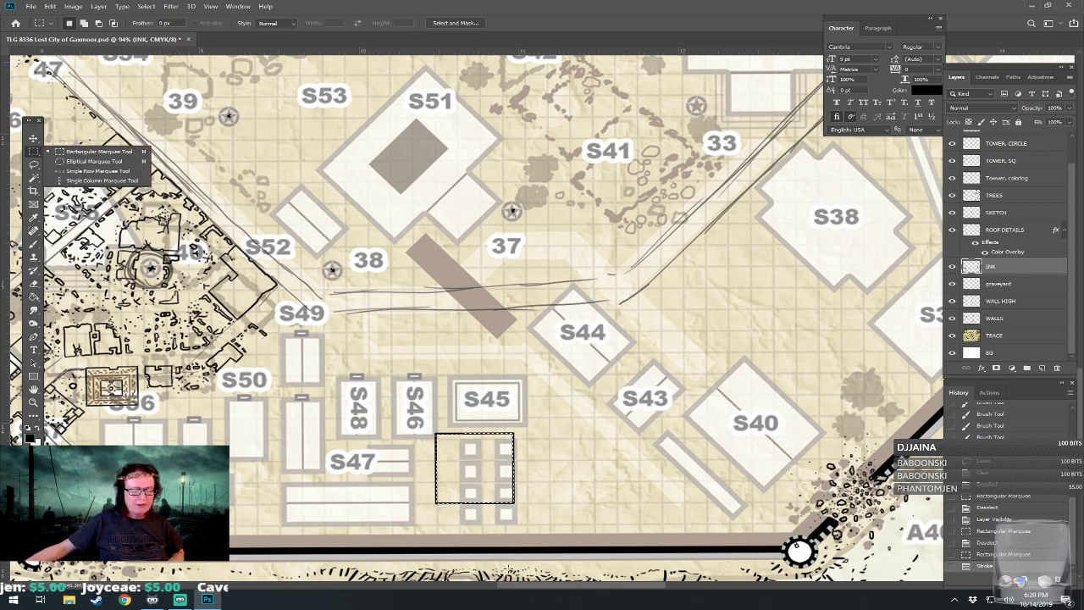
drag(427, 512, 525, 422)
click(33, 138)
drag(495, 458, 288, 143)
drag(213, 154, 511, 431)
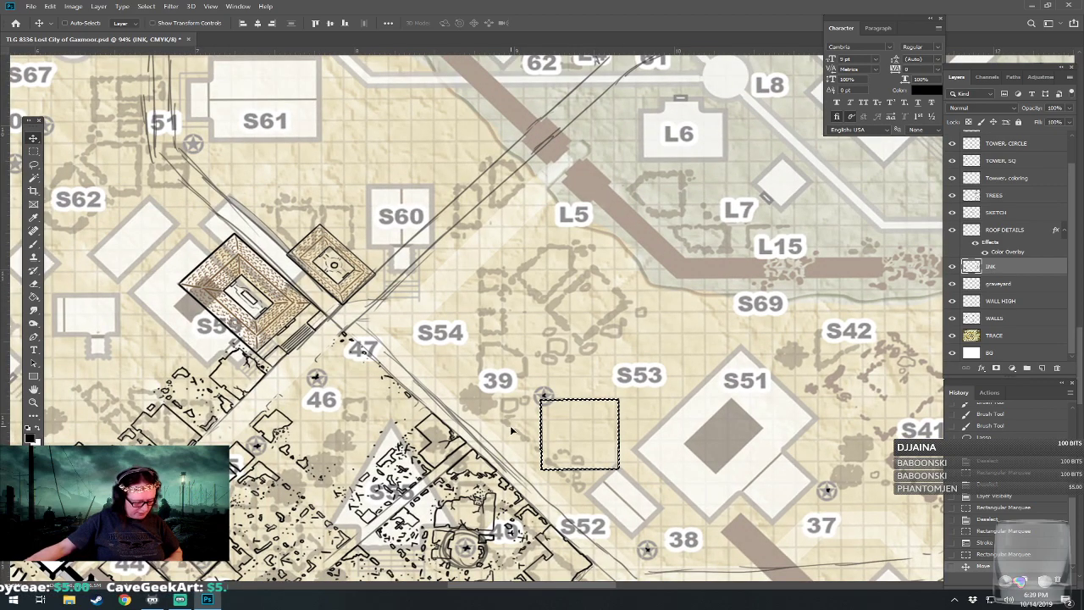
Rotate the square outline 44.65 degrees, place it in the emptied plaza beside label 46, and clear the selection.
key(ctrl+t)
drag(621, 384, 370, 421)
scroll(369, 421, up, 5)
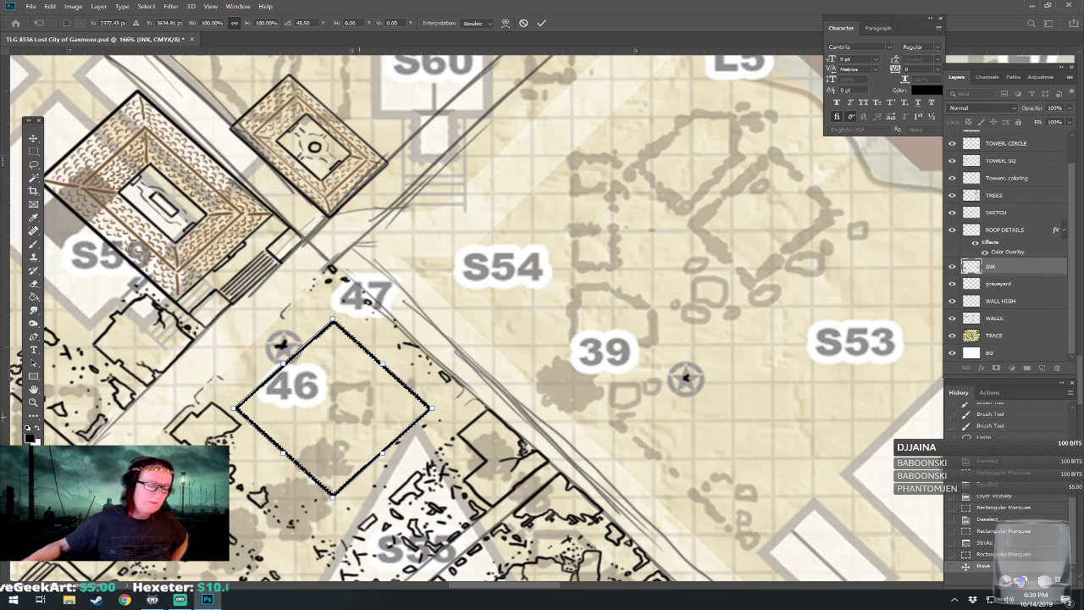
drag(394, 419, 372, 391)
drag(407, 430, 409, 431)
drag(364, 396, 385, 429)
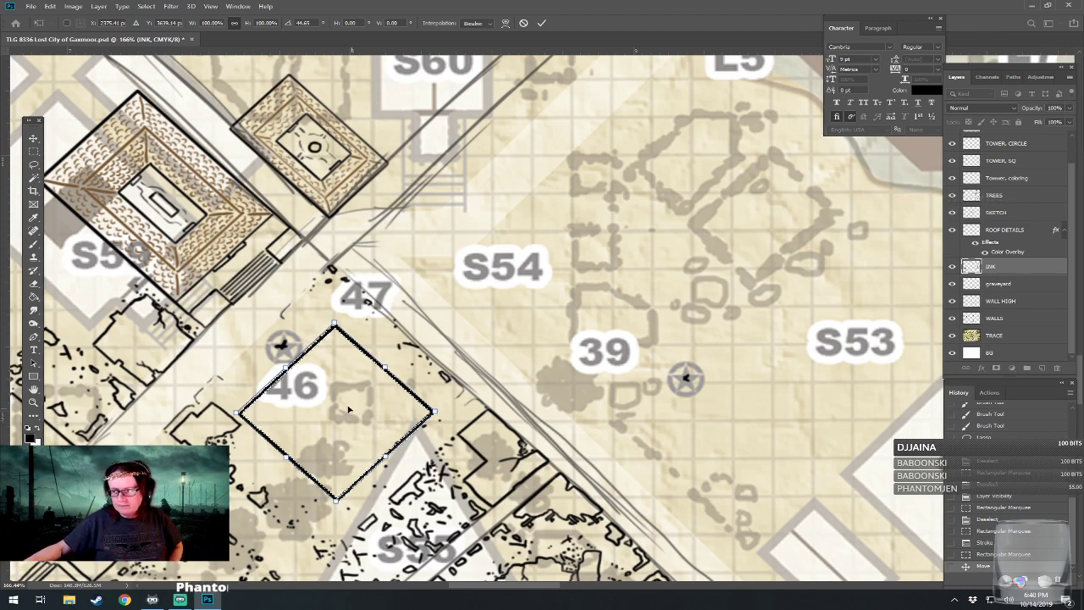
key(Return)
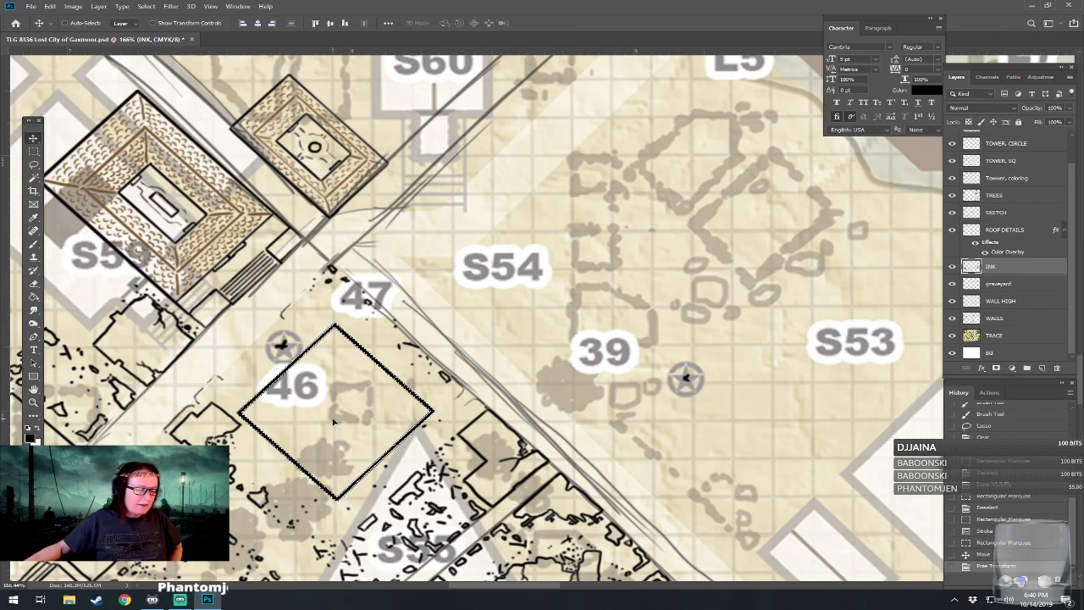
click(33, 152)
key(ctrl+d)
Select the interior of the new square outline with the Magic Wand tool.
scroll(495, 541, down, 4)
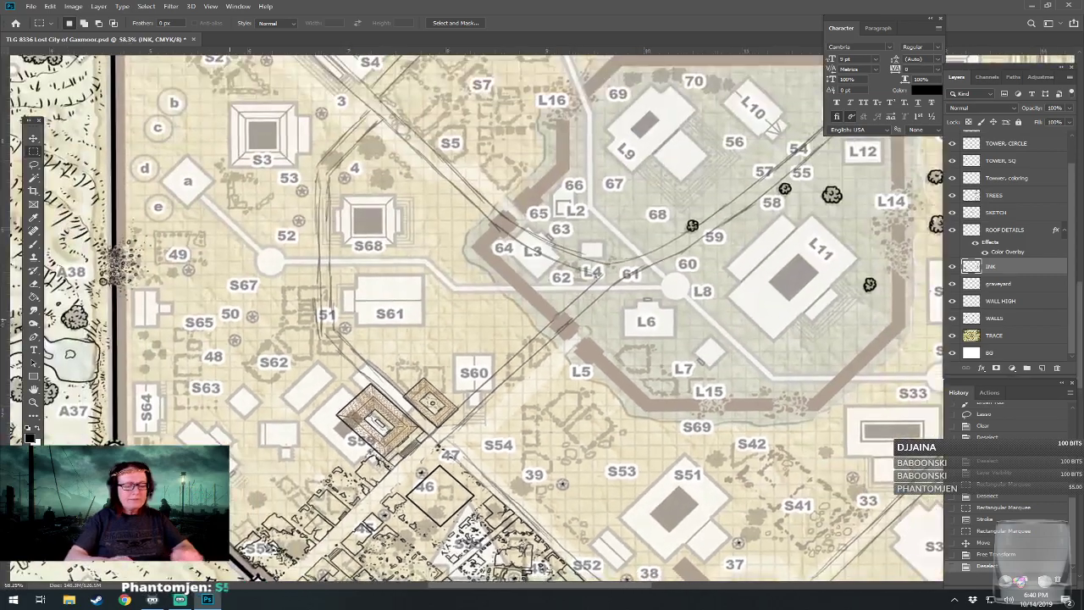
scroll(477, 318, up, 5)
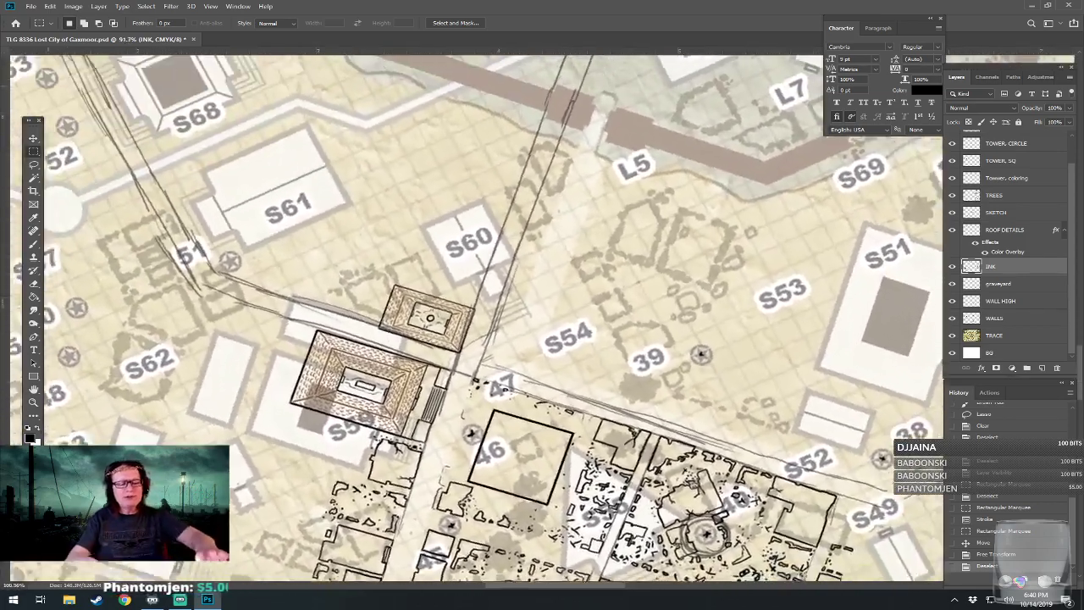
scroll(477, 318, up, 2)
scroll(476, 318, up, 2)
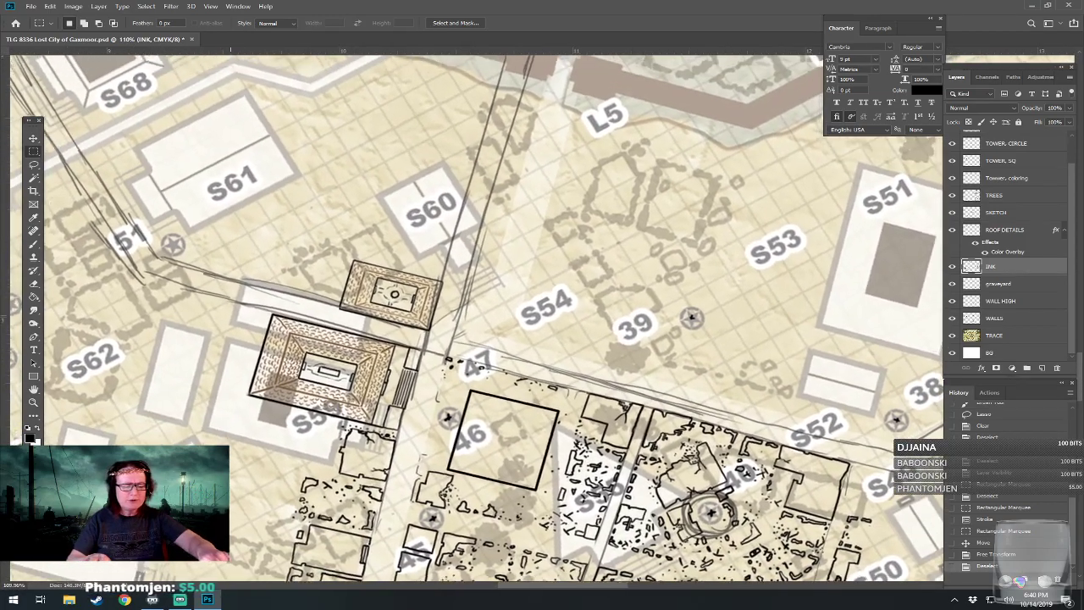
scroll(477, 317, down, 1)
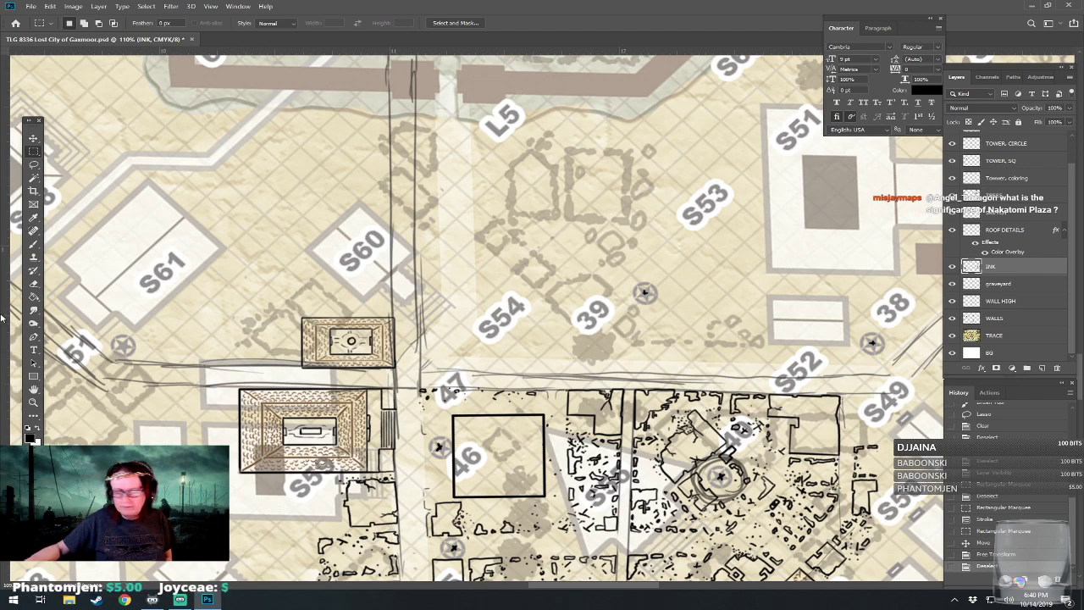
click(35, 180)
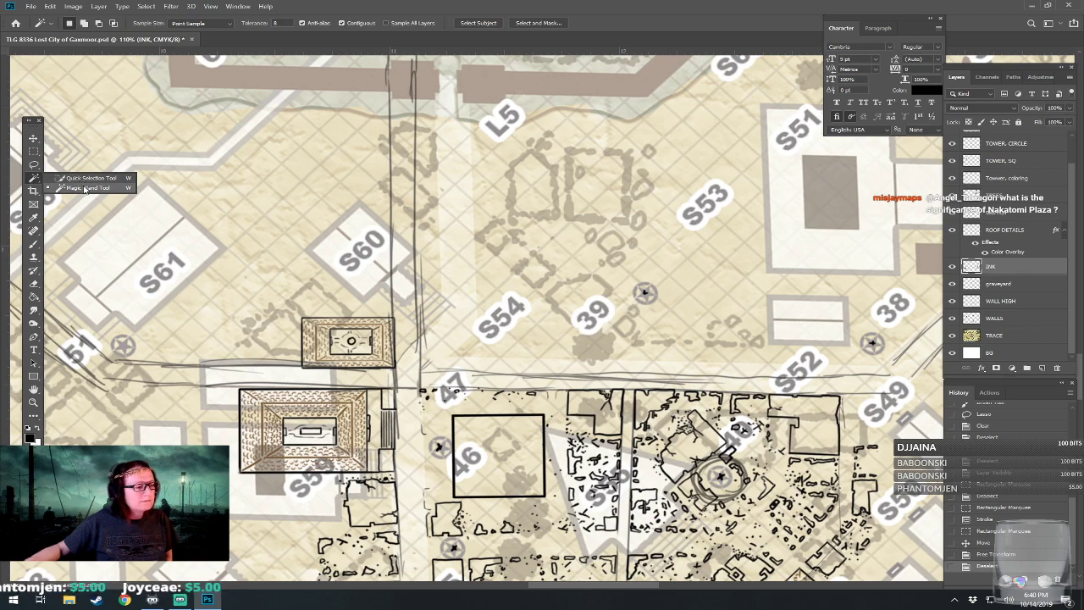
click(112, 192)
click(529, 444)
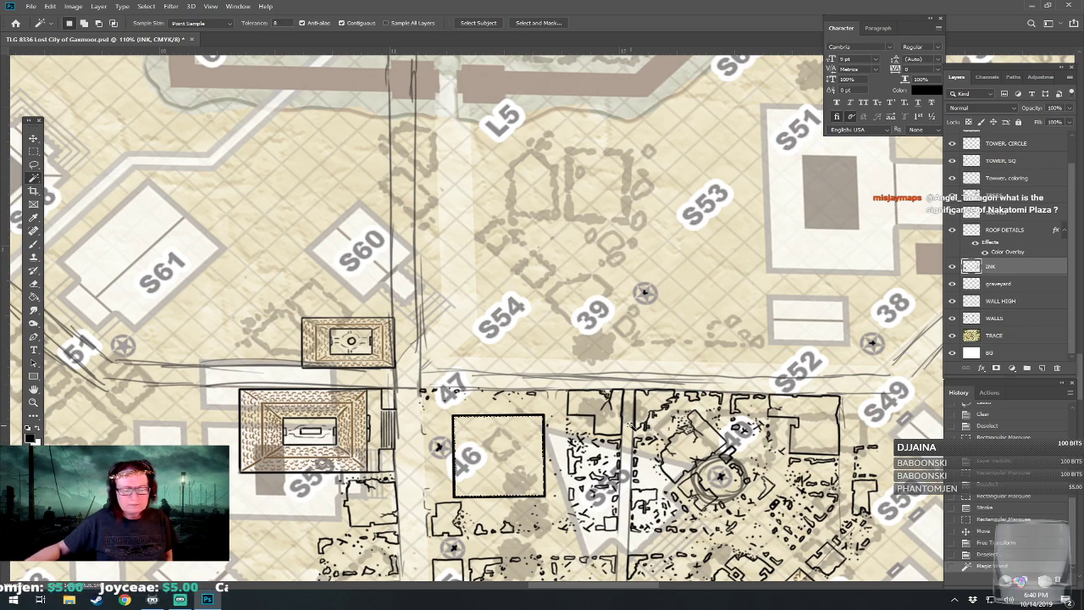
On the ROOF DETAILS layer, contract the square selection by 6 pixels and outline it with a centered 2 px black stroke.
click(1005, 231)
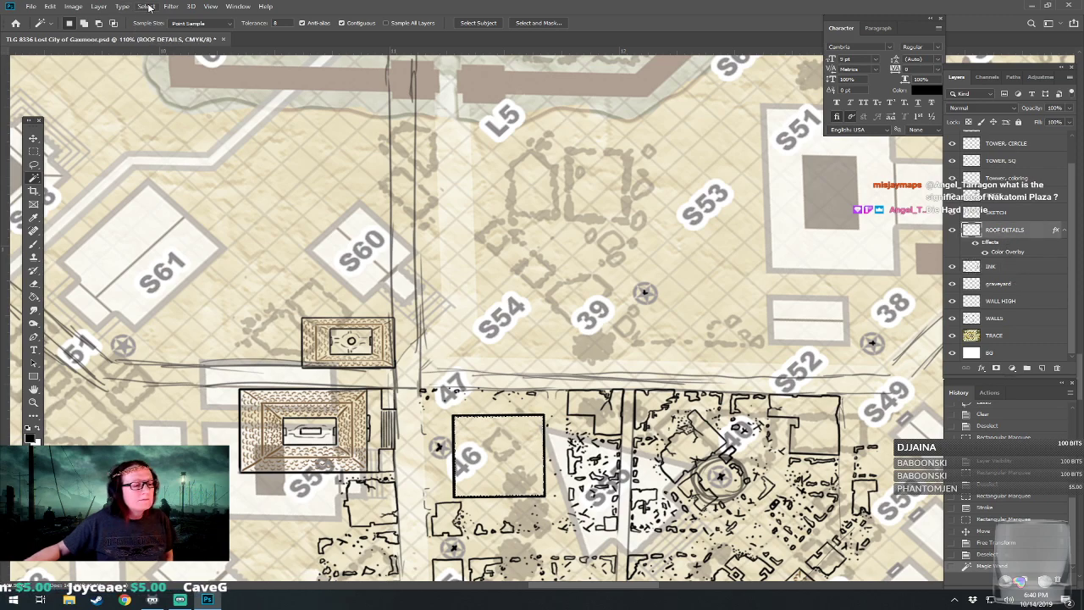
click(146, 6)
mouse_move(211, 151)
click(296, 179)
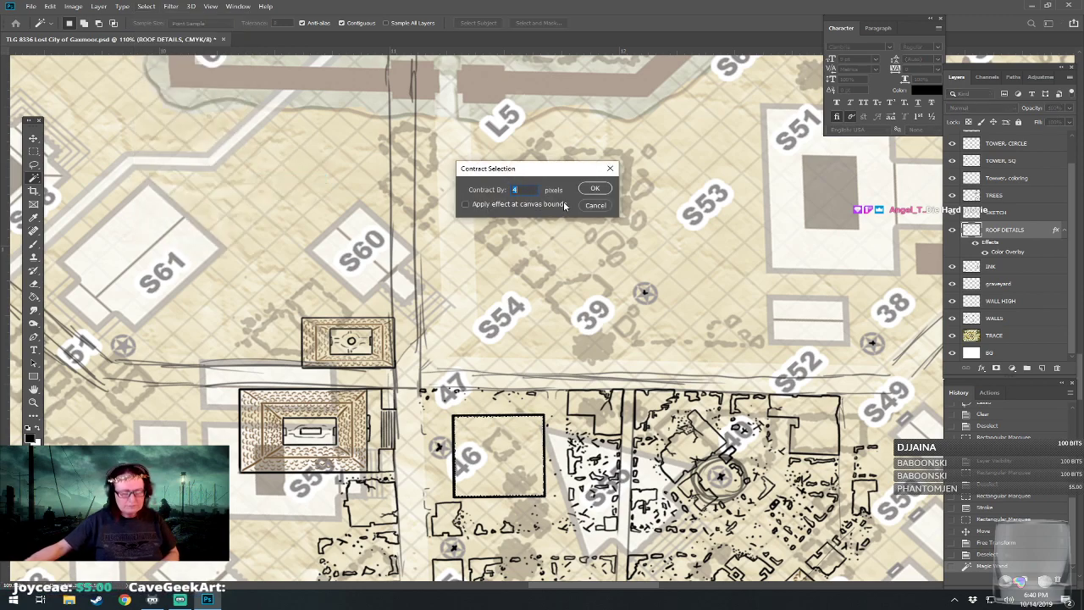
click(593, 189)
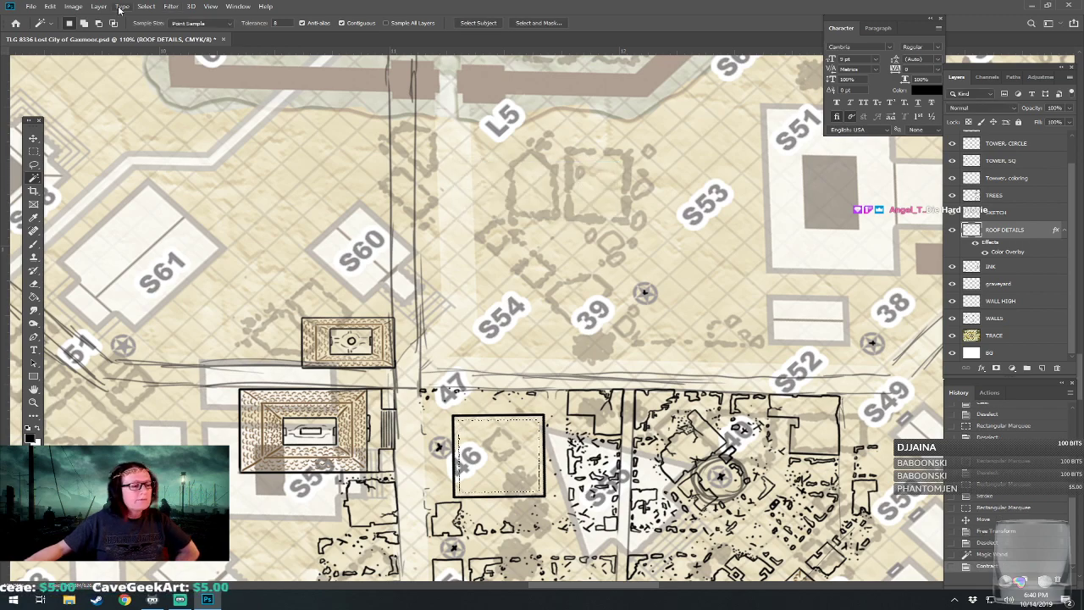
click(51, 7)
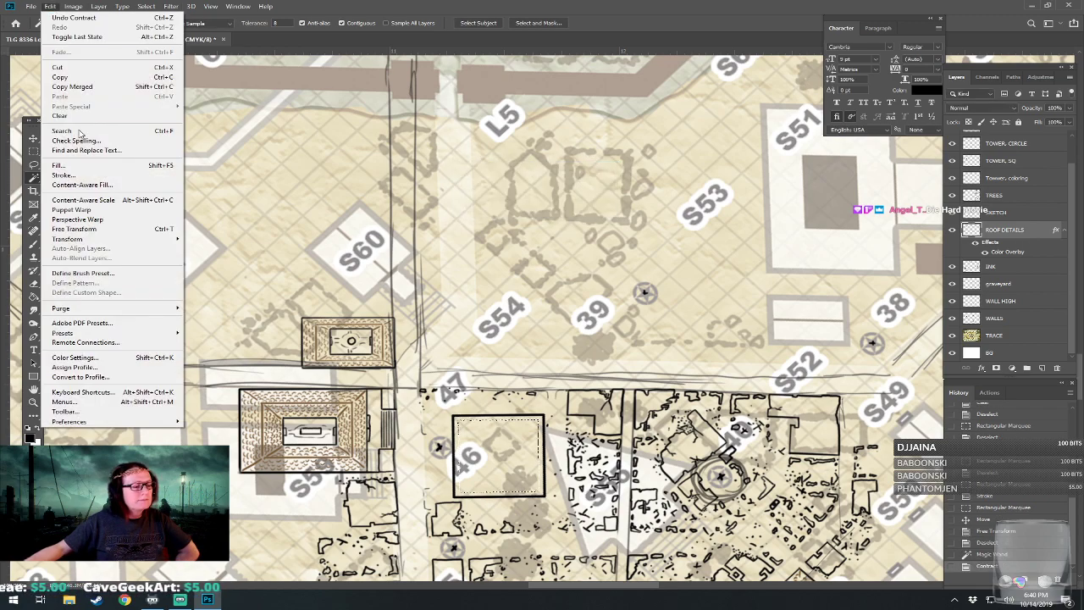
click(66, 174)
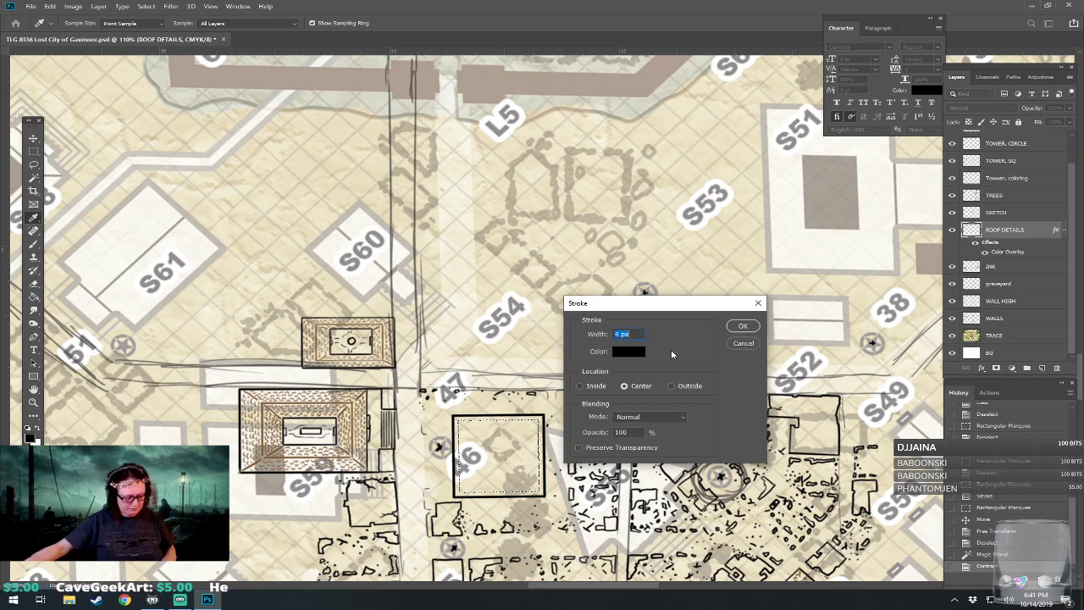
click(742, 325)
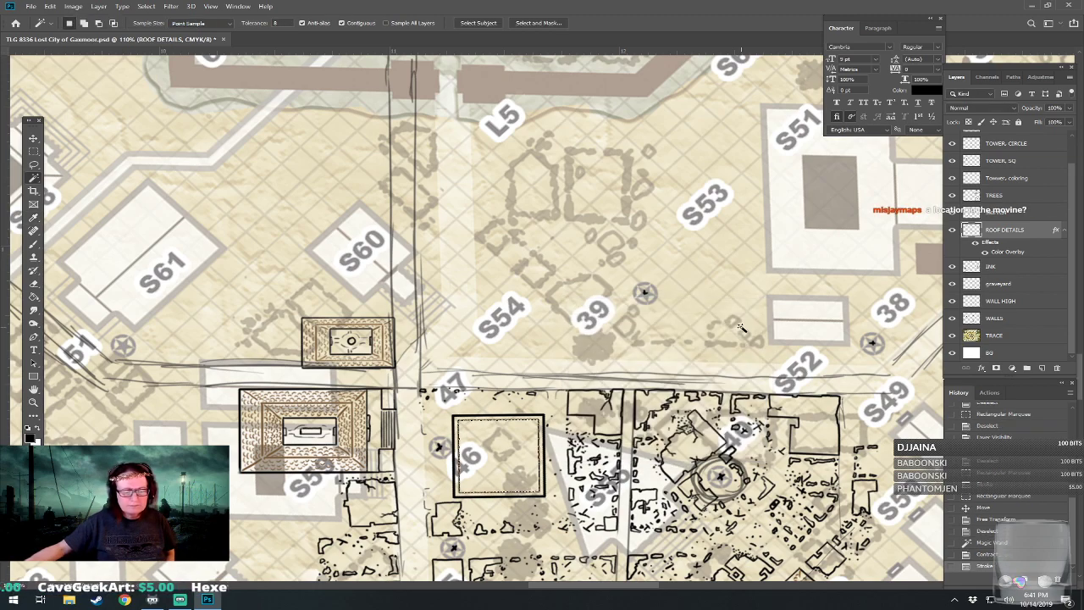
Contract the selection by another 6 pixels and add a second inner square with a centered 2 px black stroke.
click(147, 7)
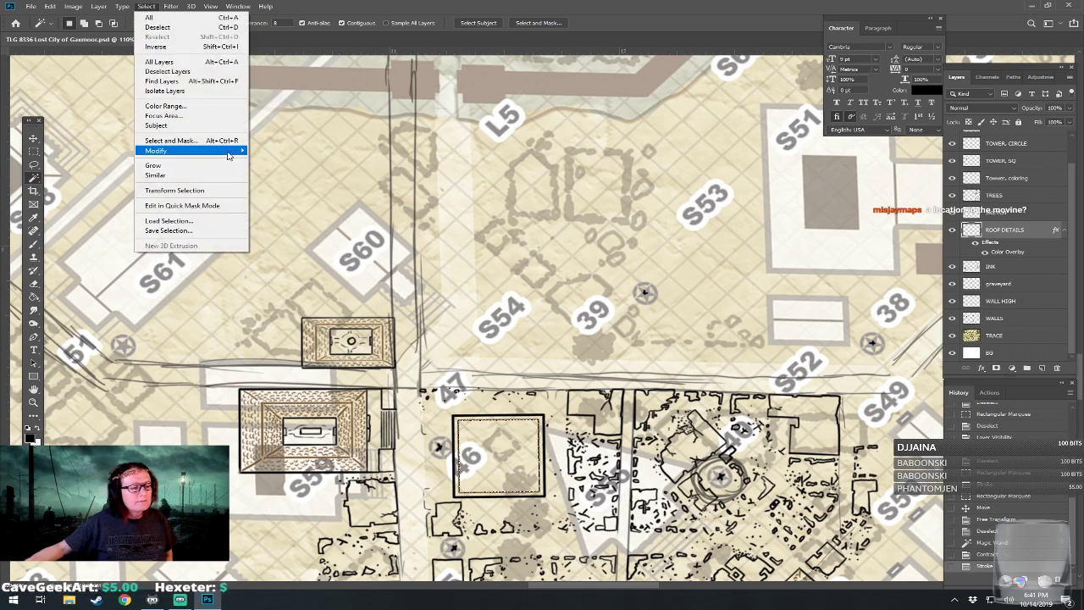
mouse_move(227, 156)
click(285, 179)
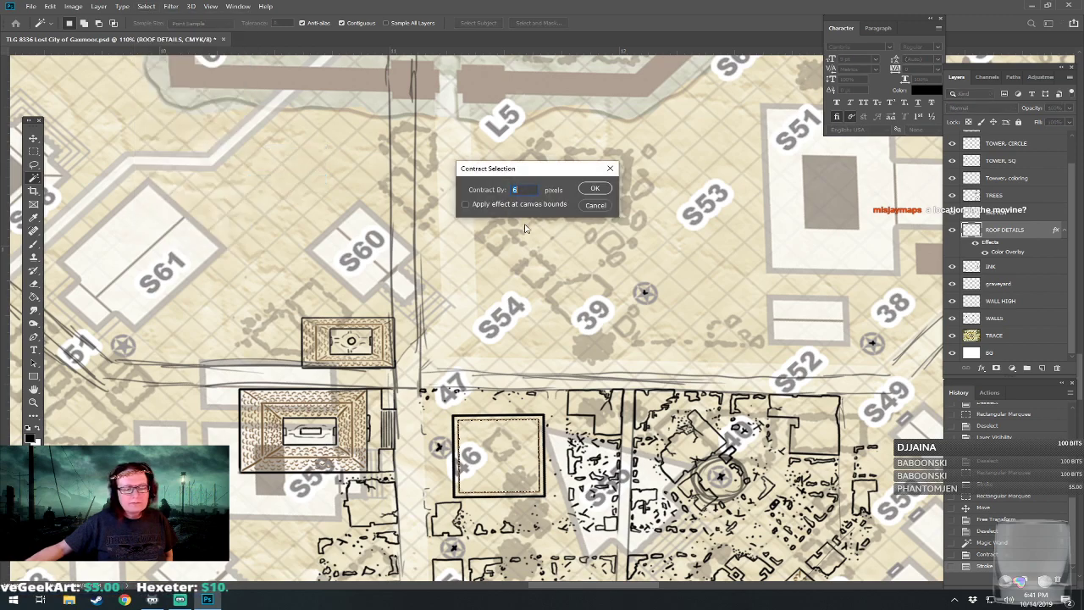
click(595, 188)
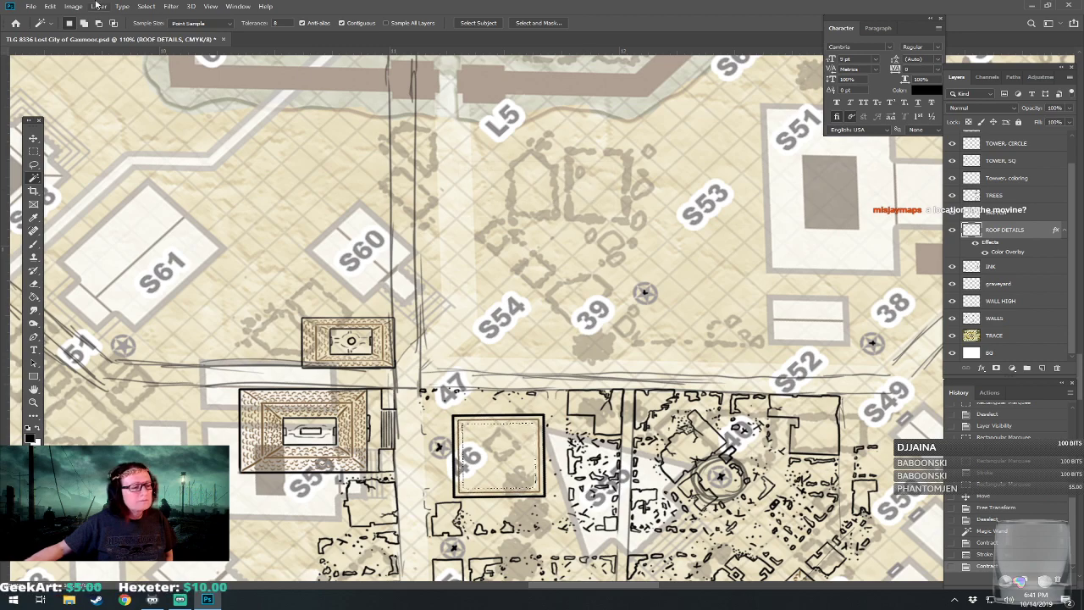
click(51, 7)
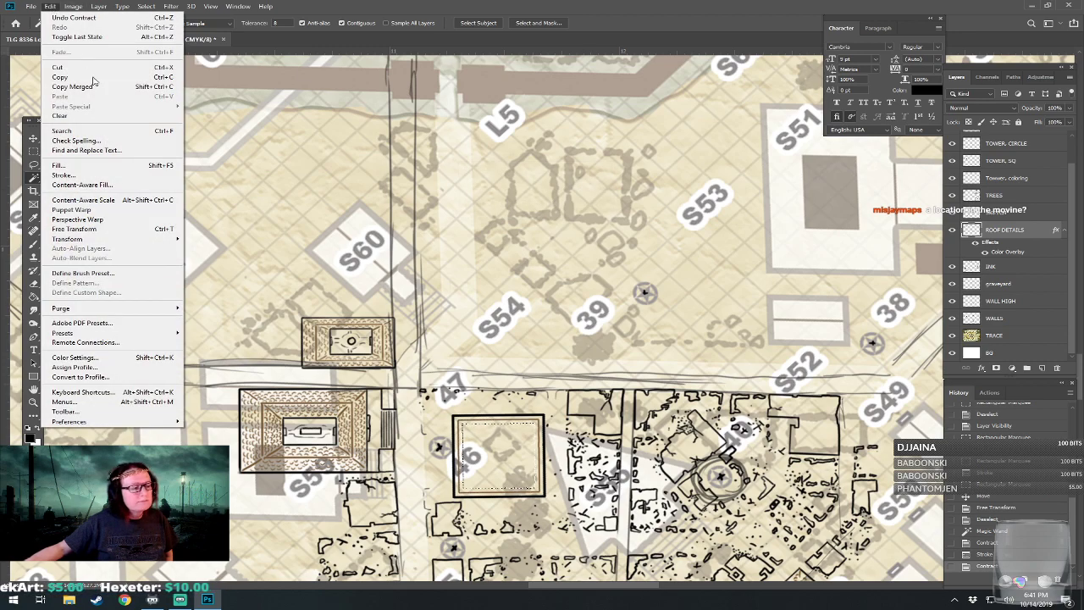
click(110, 181)
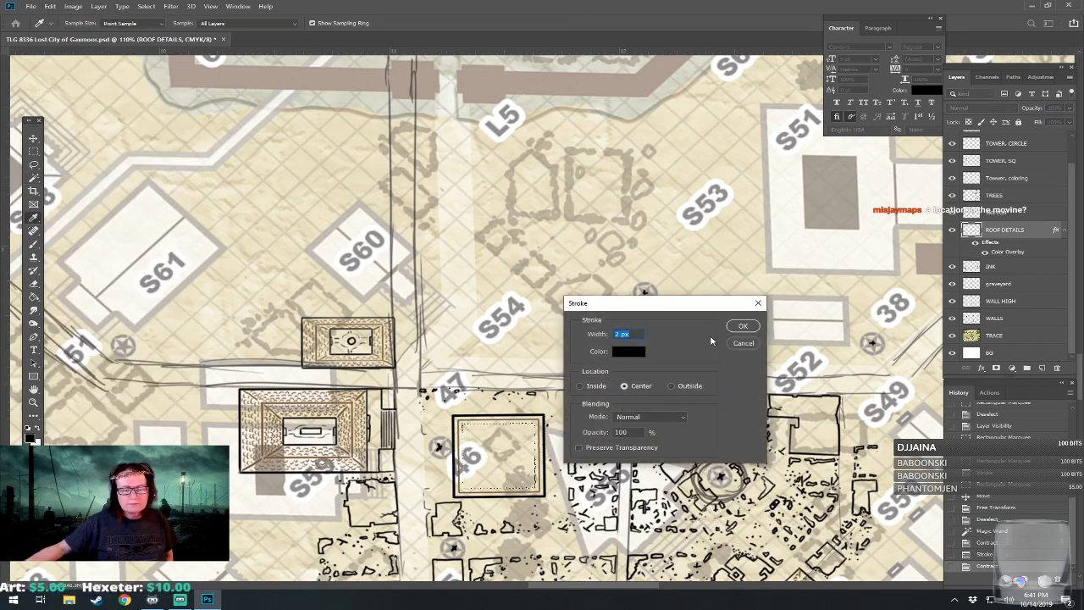
click(739, 326)
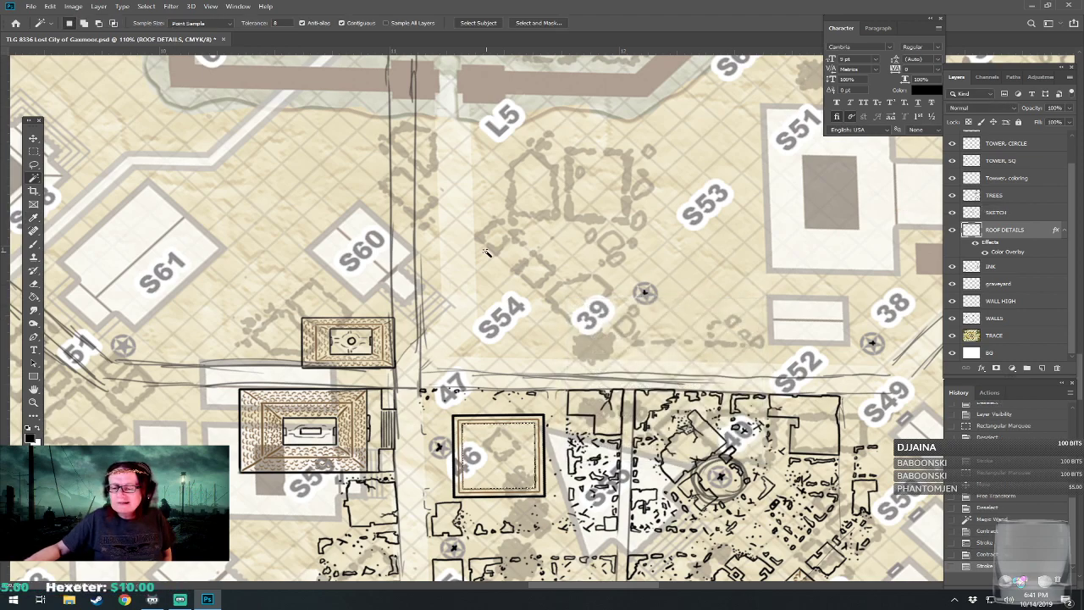
Create an action named "Steps 6 px" in the Default Actions set and start recording it.
click(992, 393)
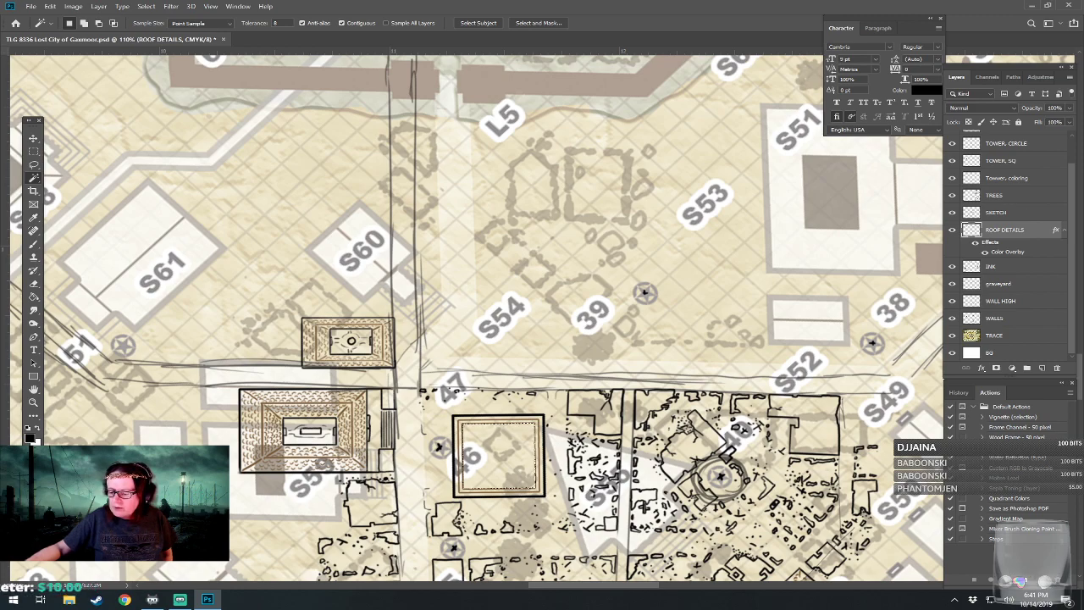
click(1044, 581)
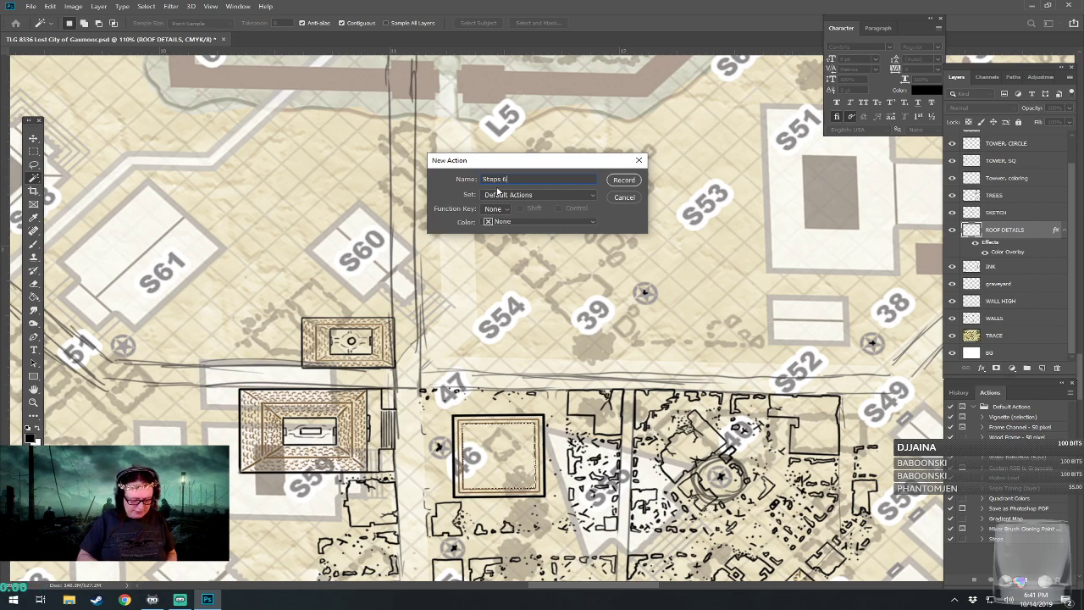
text(Steps 6 px)
key(Return)
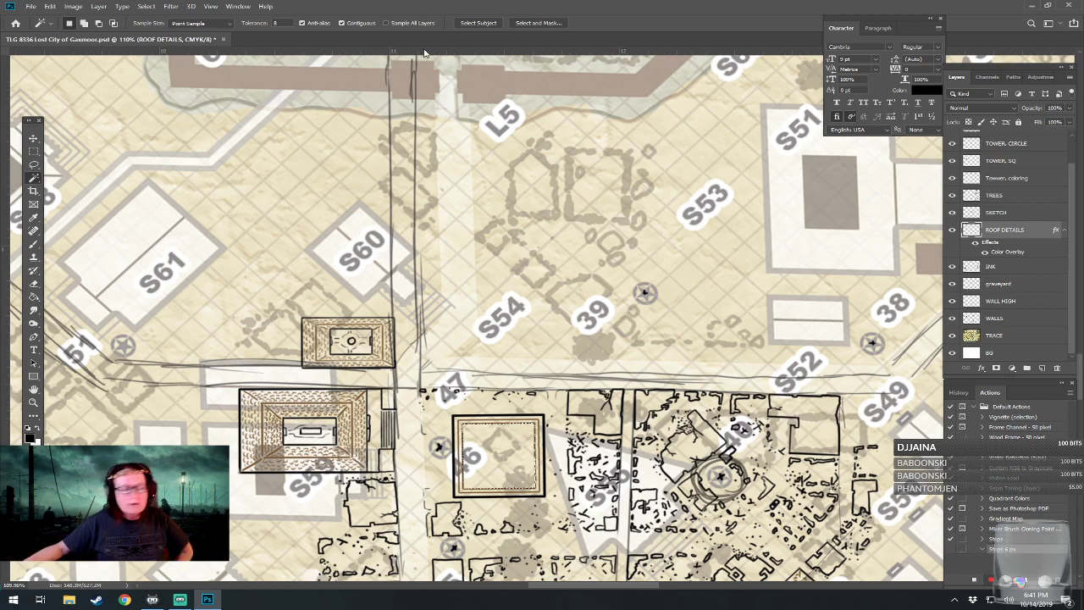
Record contracting the selection by 6 pixels and stroking it with a centered 2 px black line as the action's steps.
click(138, 7)
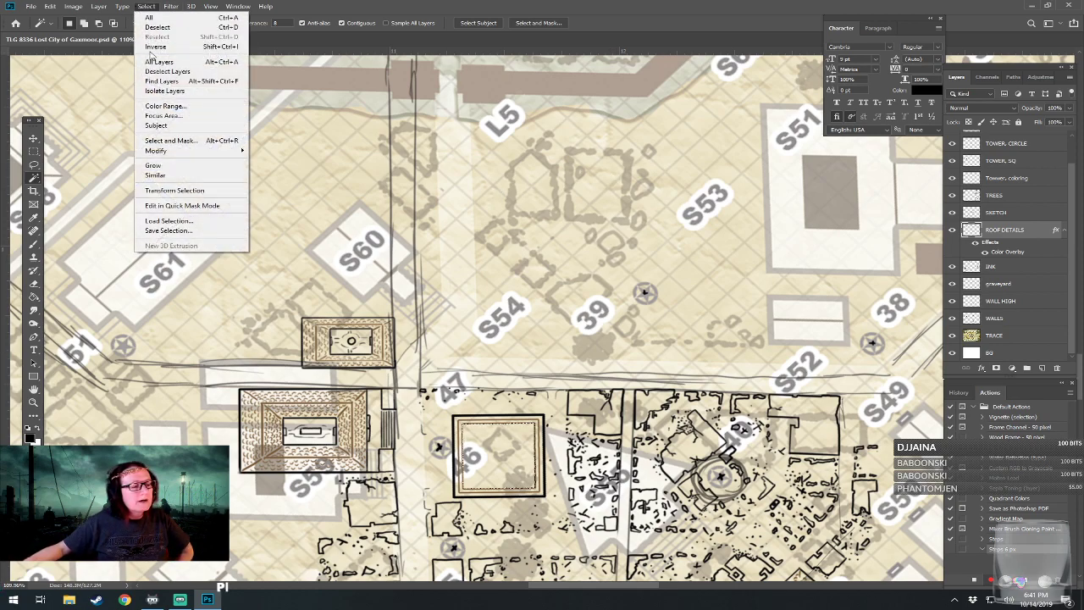
mouse_move(204, 150)
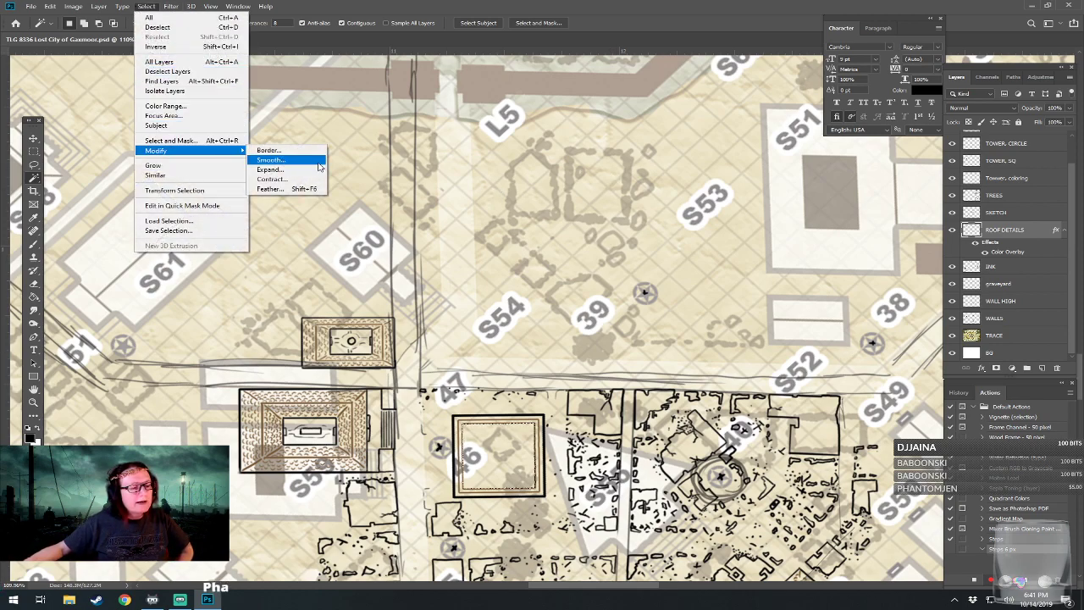
click(273, 179)
click(593, 190)
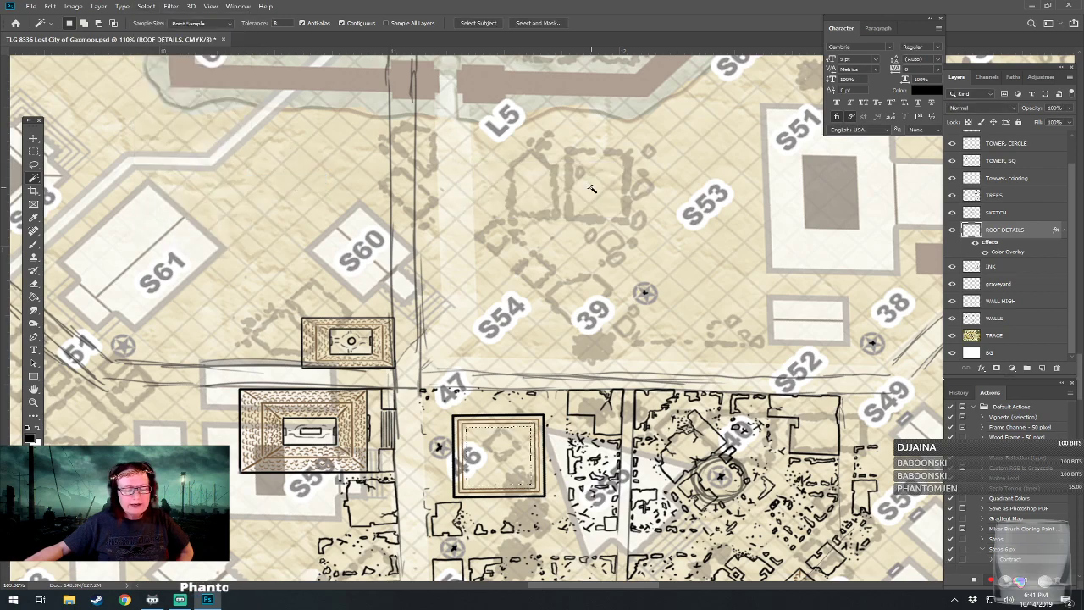
click(49, 6)
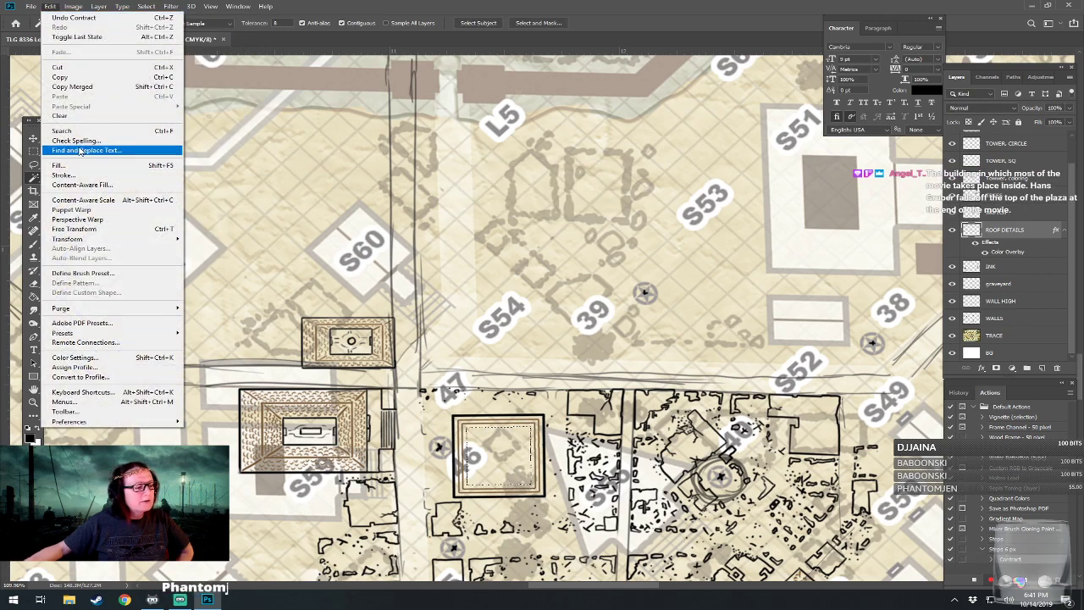
click(63, 175)
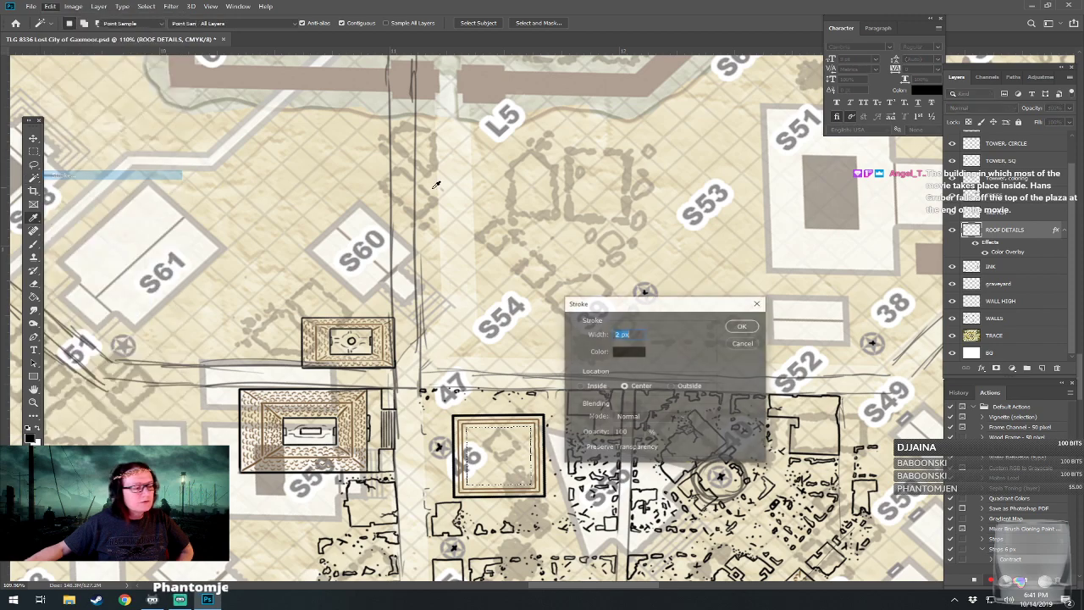
click(743, 325)
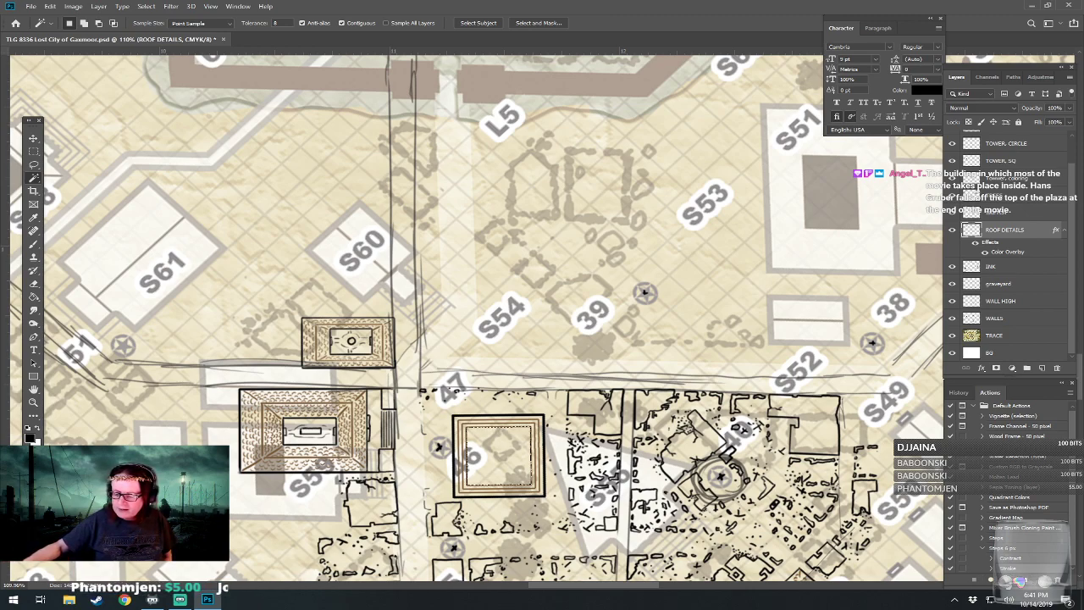
Replay the "Steps 6 px" action until nested squares fill the outline to its center, and clear the selection.
click(1008, 581)
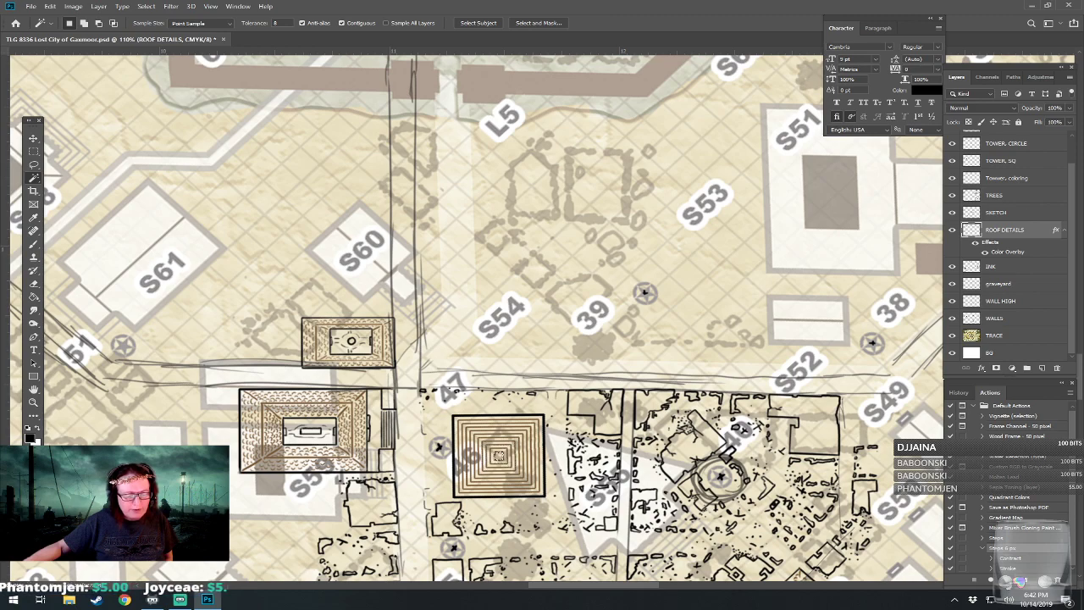
click(34, 151)
drag(248, 292, 244, 244)
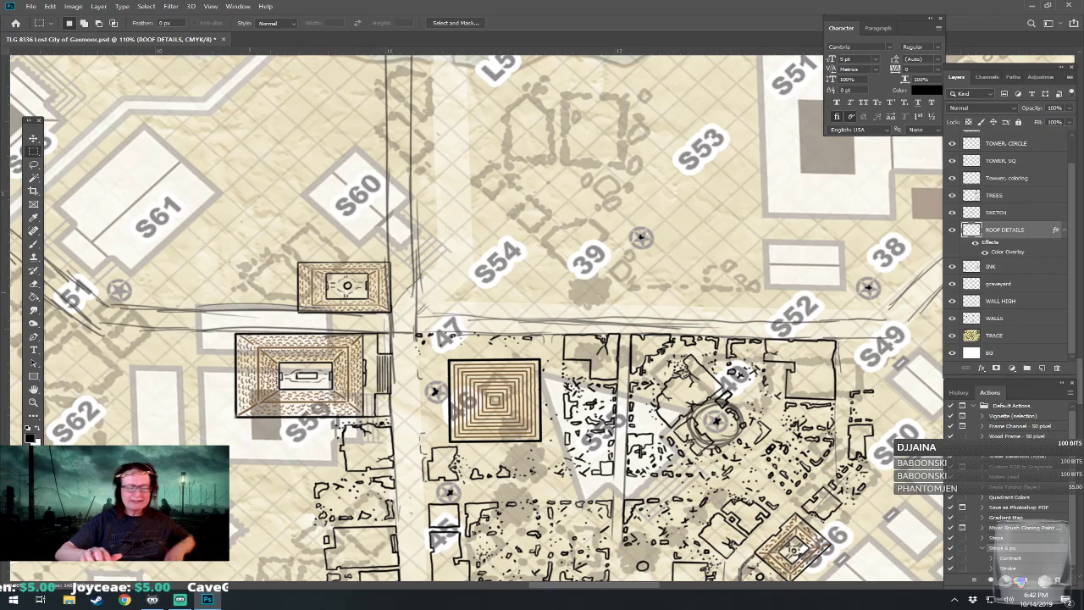
Set the brush size to 2 px and draw diagonal lines from the corners to the center of the stepped square beside label 46.
scroll(411, 467, down, 5)
scroll(411, 466, up, 1)
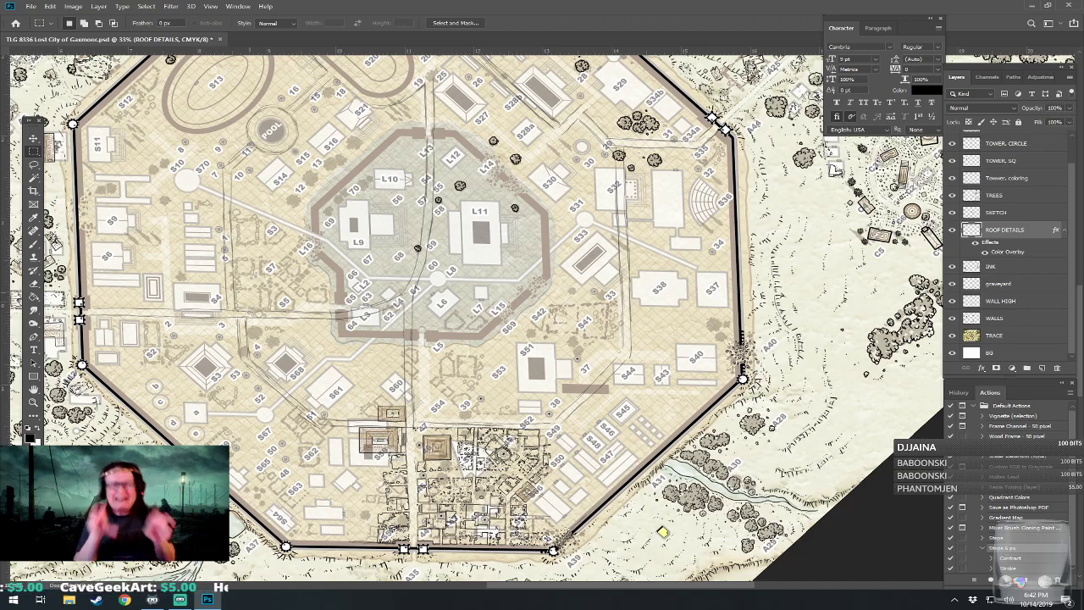
scroll(408, 454, up, 5)
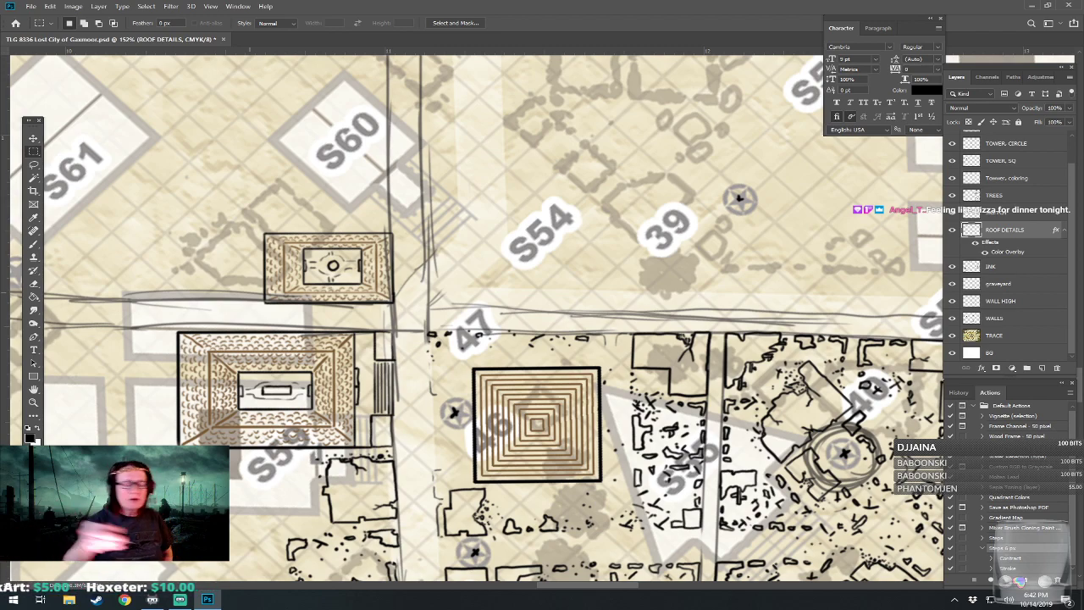
click(35, 245)
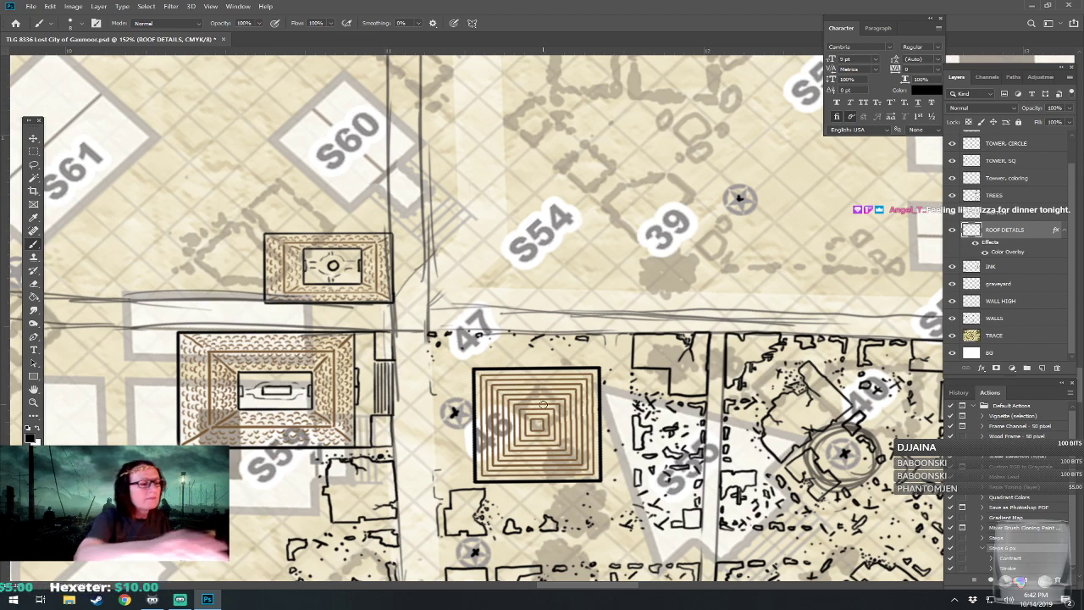
click(72, 24)
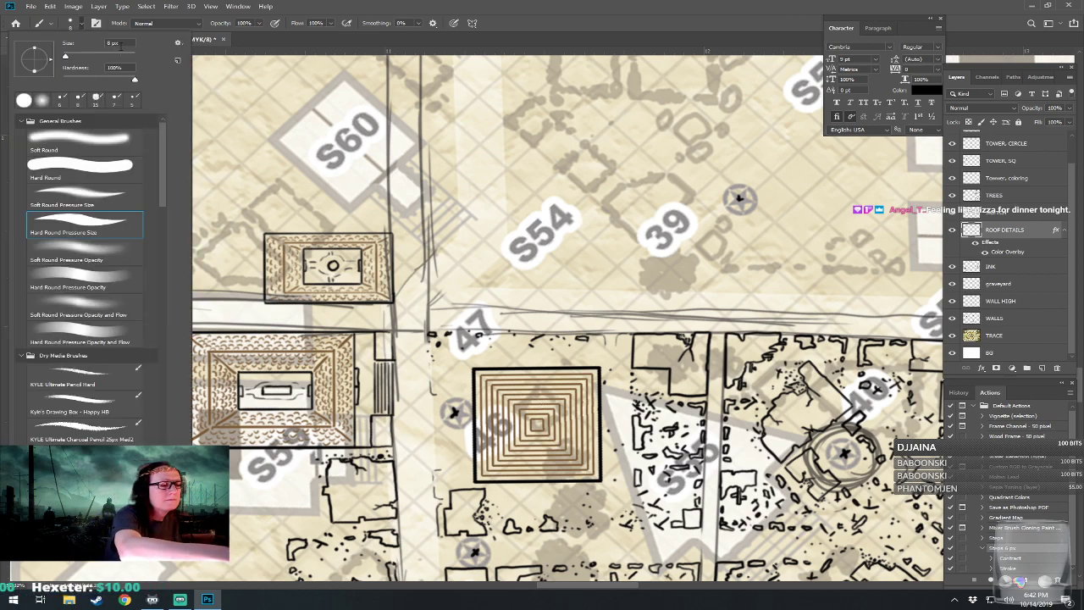
click(111, 42)
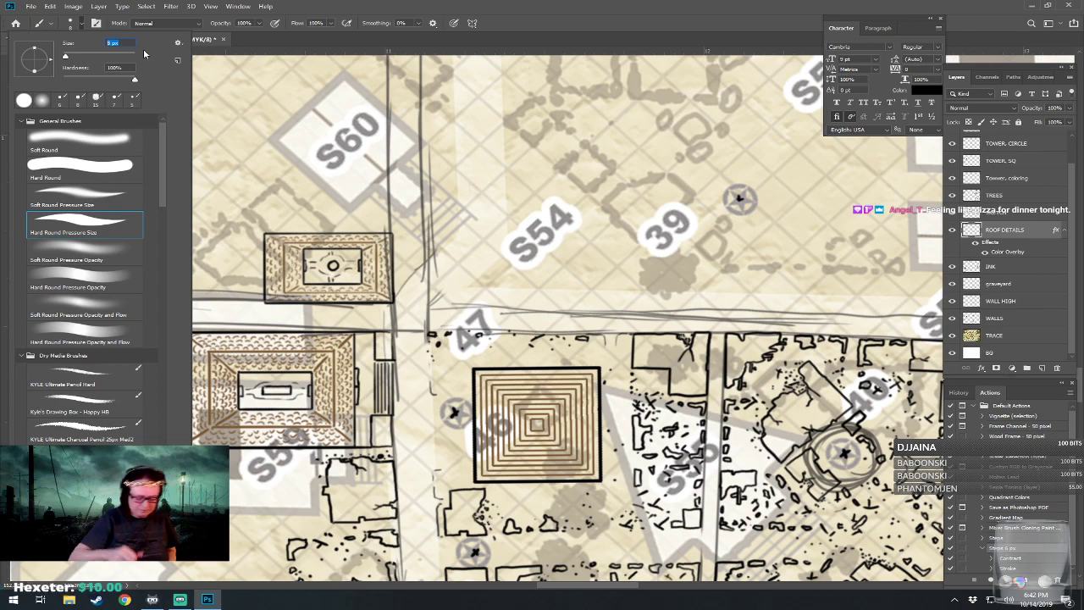
text(2)
key(Return)
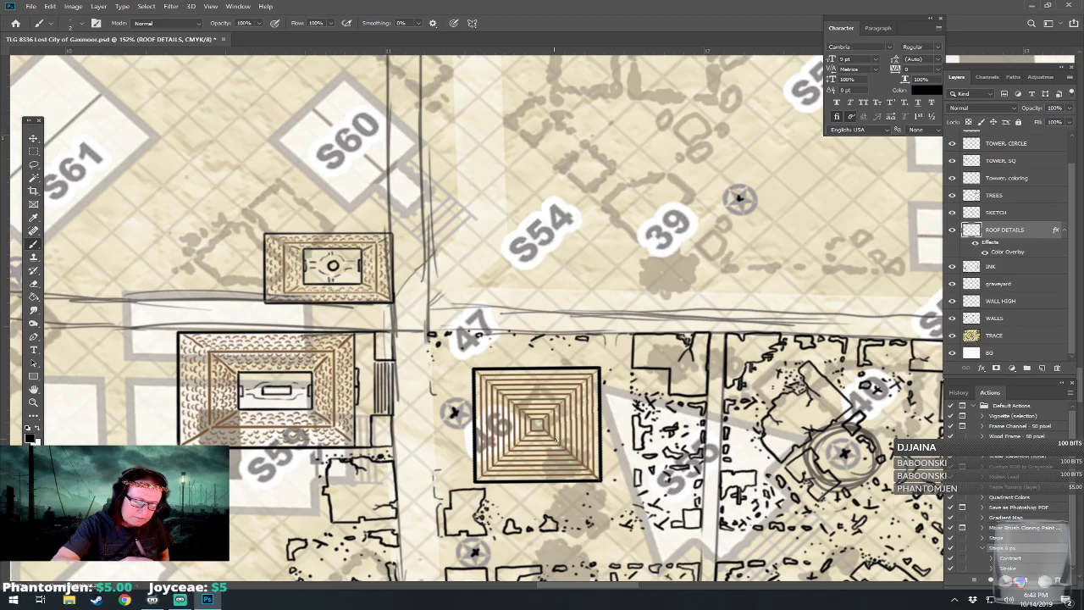
Make the INK layer active with the area between S51 and S47 in view.
scroll(563, 444, down, 5)
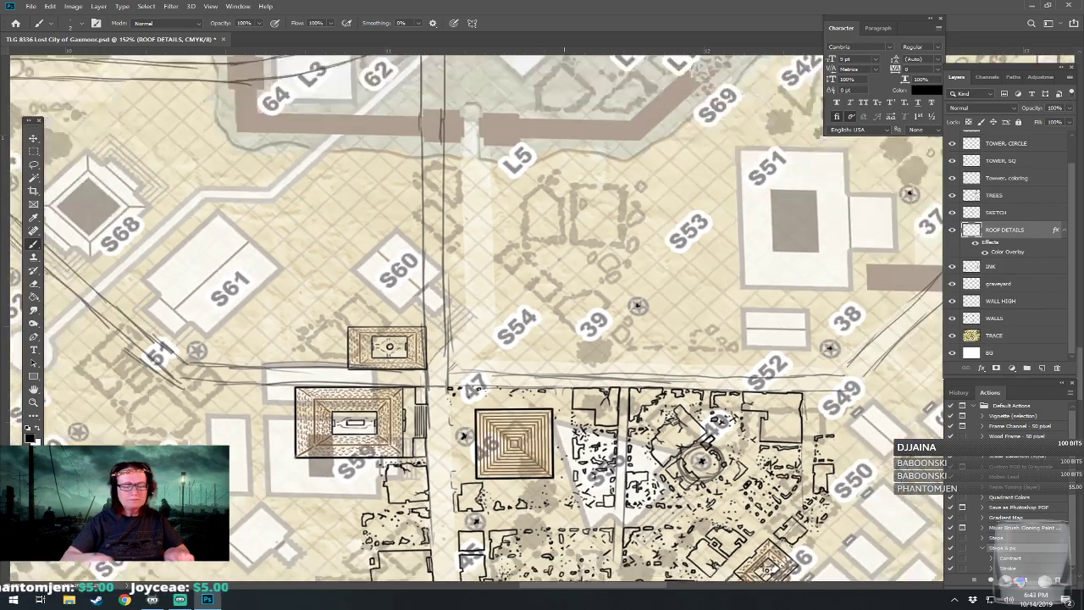
scroll(474, 314, up, 2)
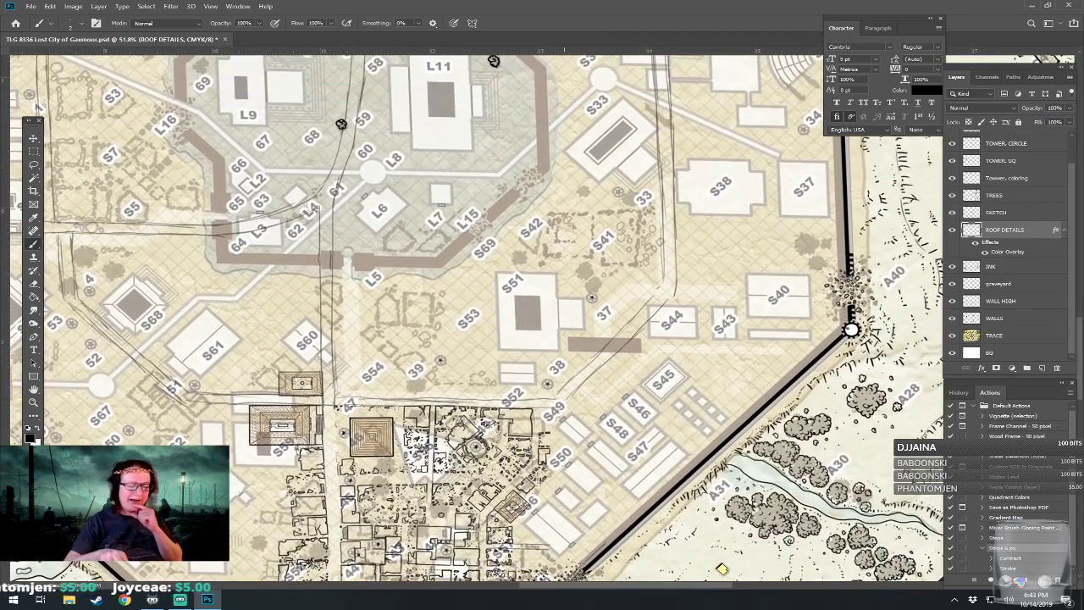
scroll(512, 484, up, 3)
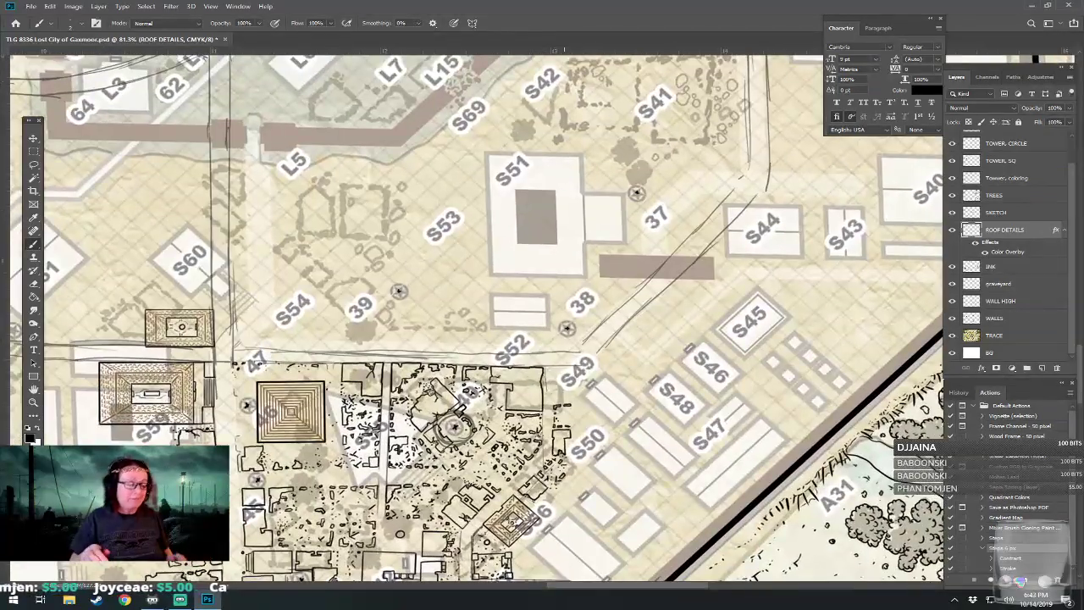
drag(565, 338, 497, 333)
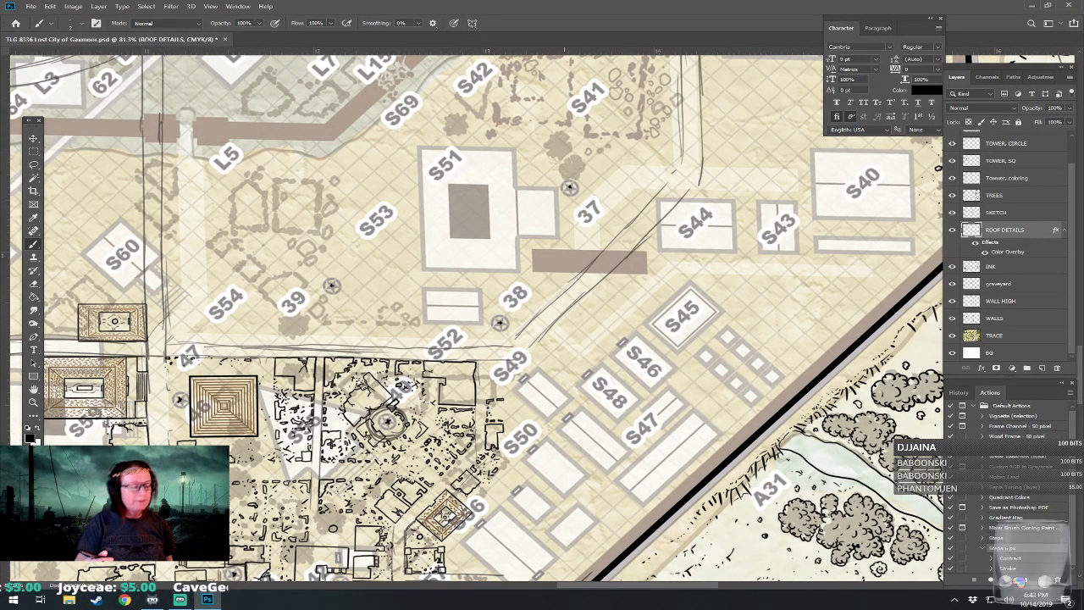
drag(474, 339, 490, 357)
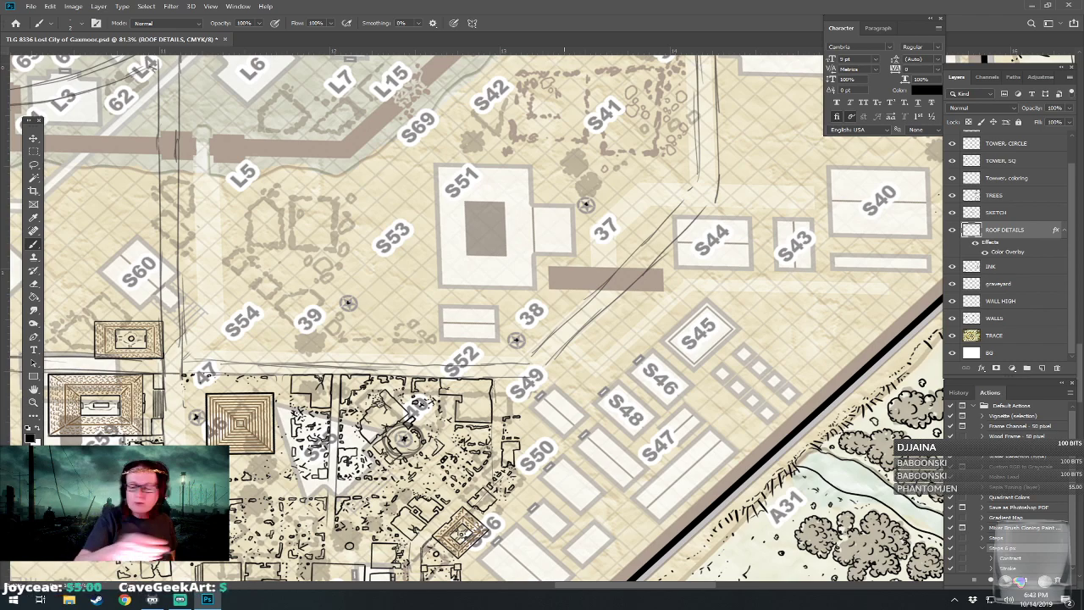
click(991, 268)
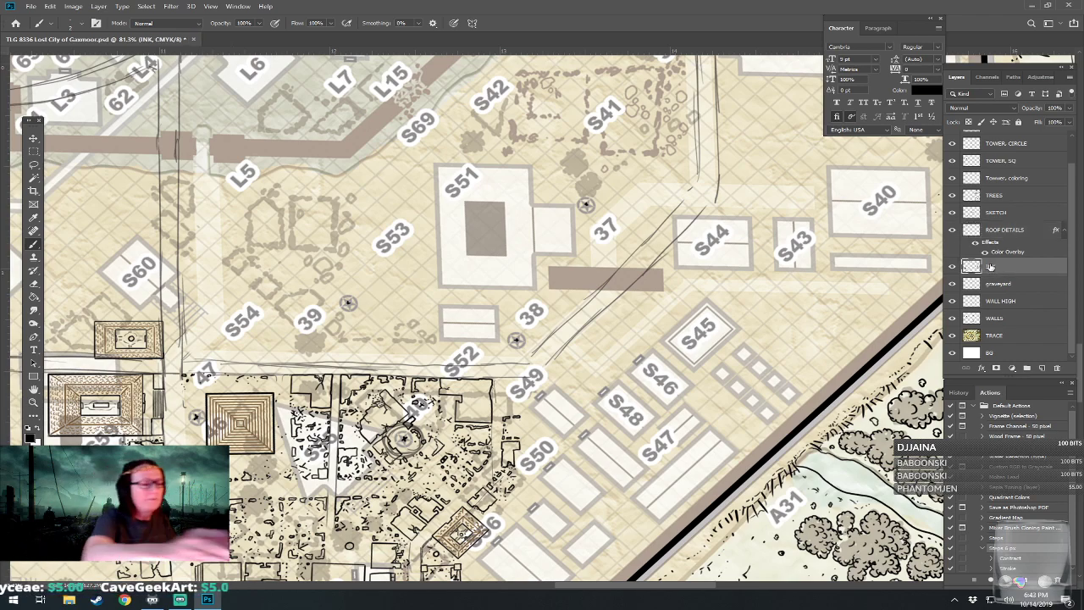
Set the brush size to 8 px.
click(78, 26)
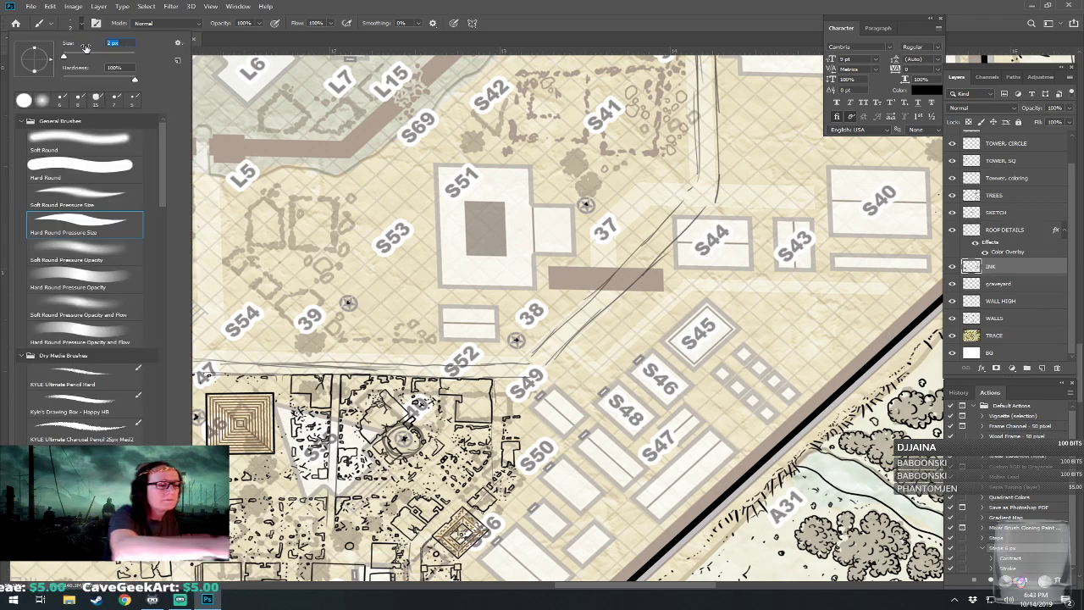
text(8)
key(Return)
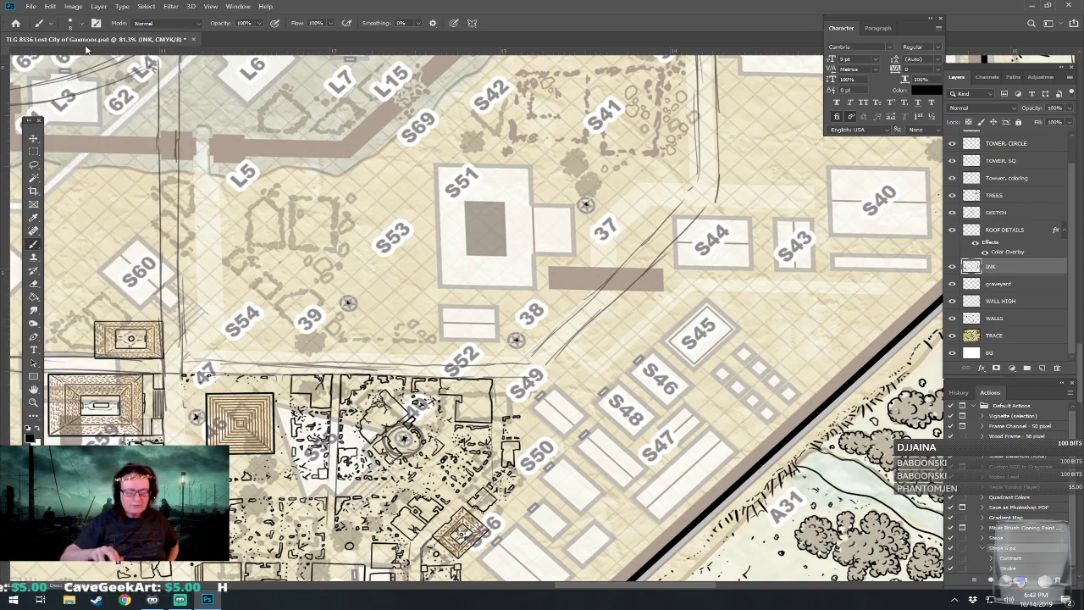
drag(787, 584, 739, 476)
drag(739, 521, 812, 507)
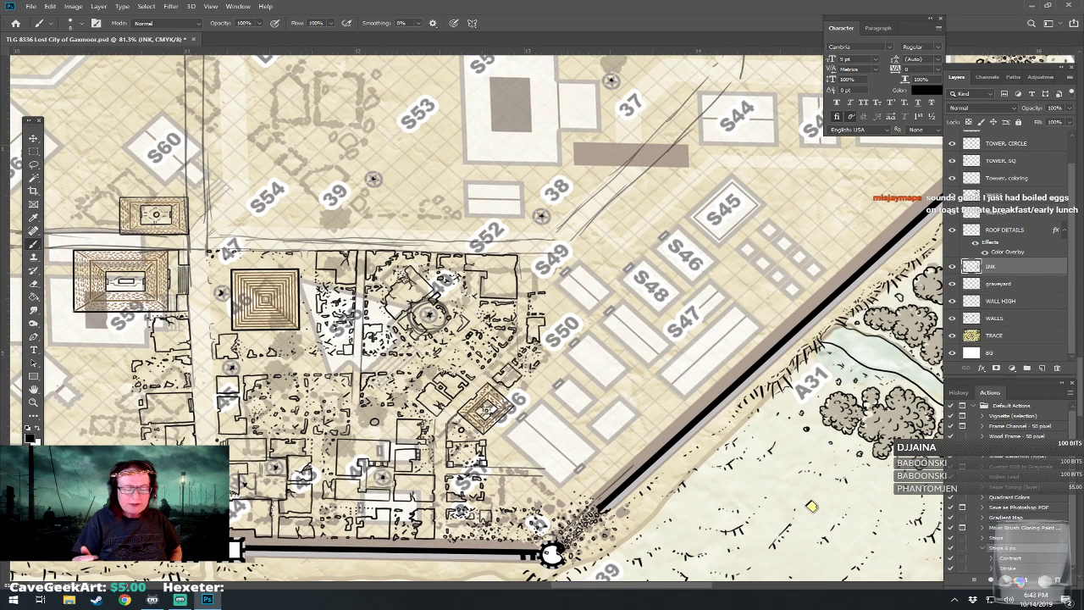
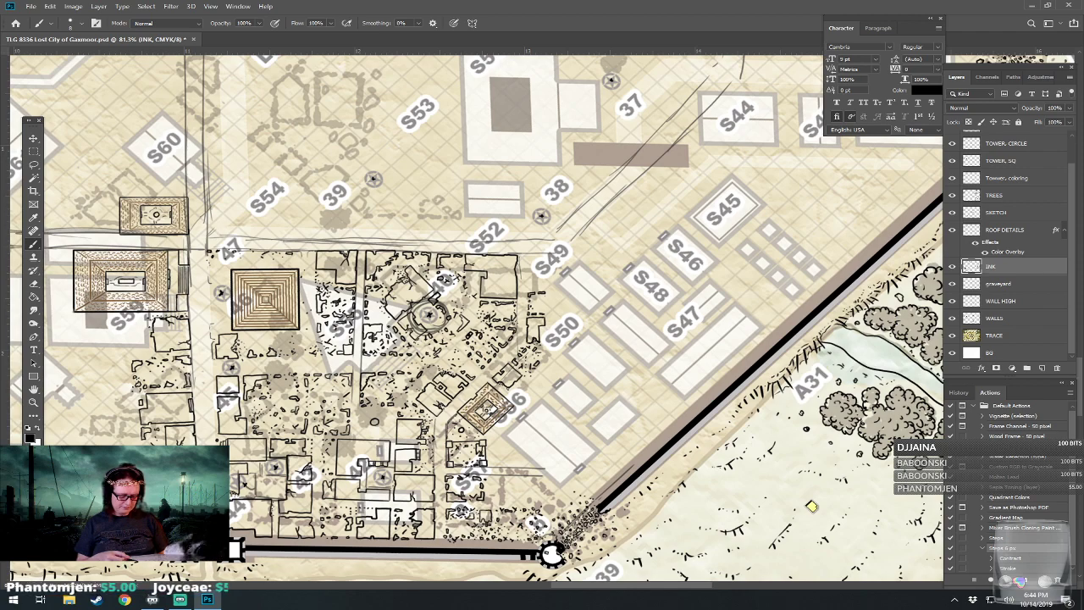
drag(811, 506, 783, 525)
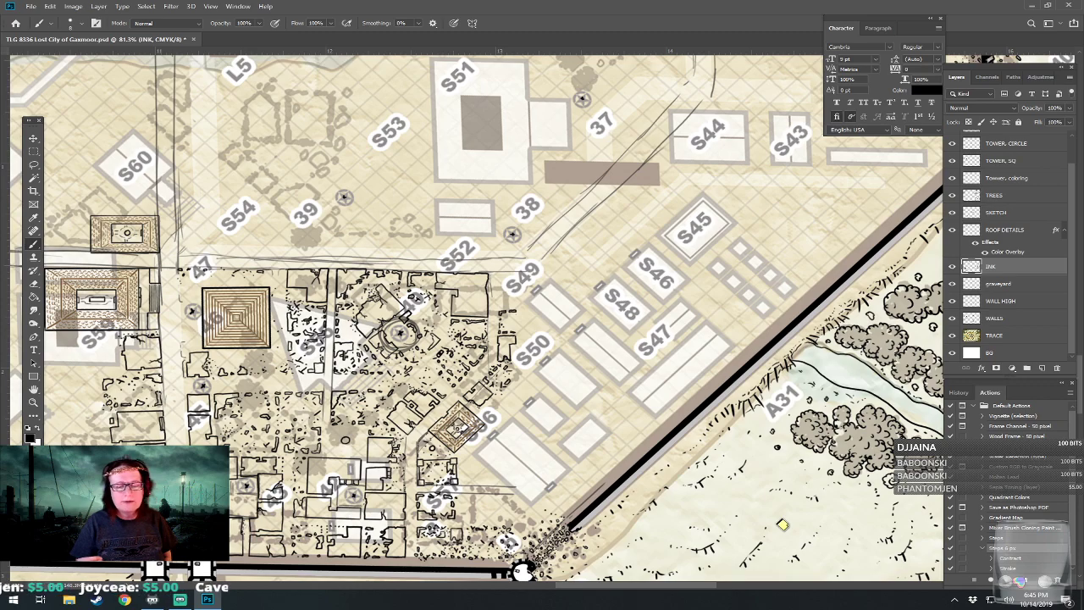
drag(783, 525, 740, 609)
drag(938, 233, 910, 250)
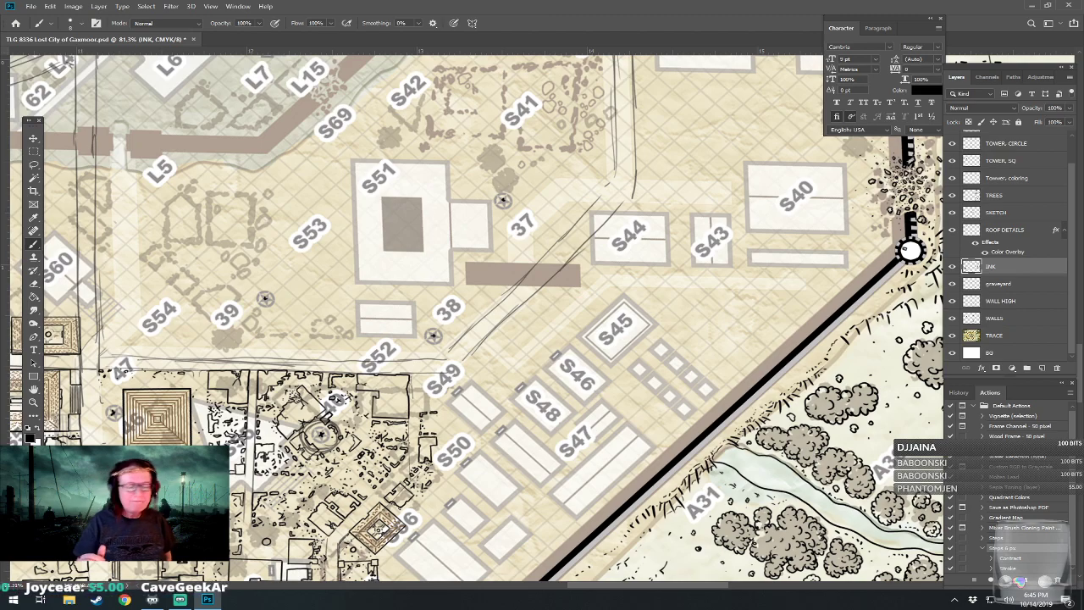
mouse_move(910, 250)
mouse_down()
mouse_move(894, 292)
mouse_move(923, 249)
mouse_up()
drag(738, 492, 810, 489)
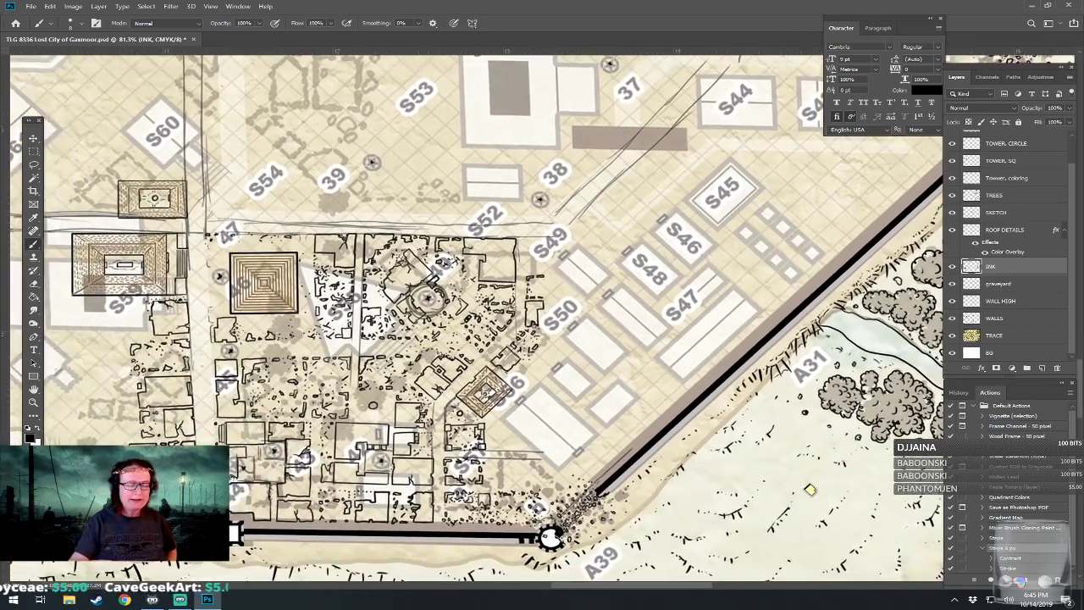
Ink the outline of the large rectangular building southwest of S50 near the city wall, with a small door notch on each short side.
scroll(564, 440, up, 3)
drag(564, 440, 616, 394)
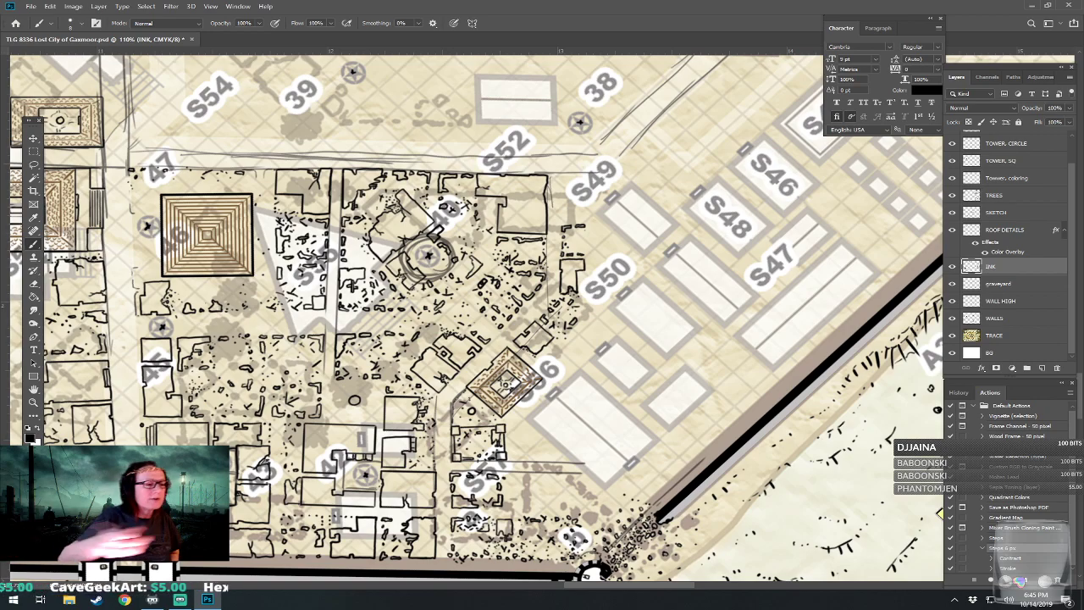
drag(608, 279, 428, 287)
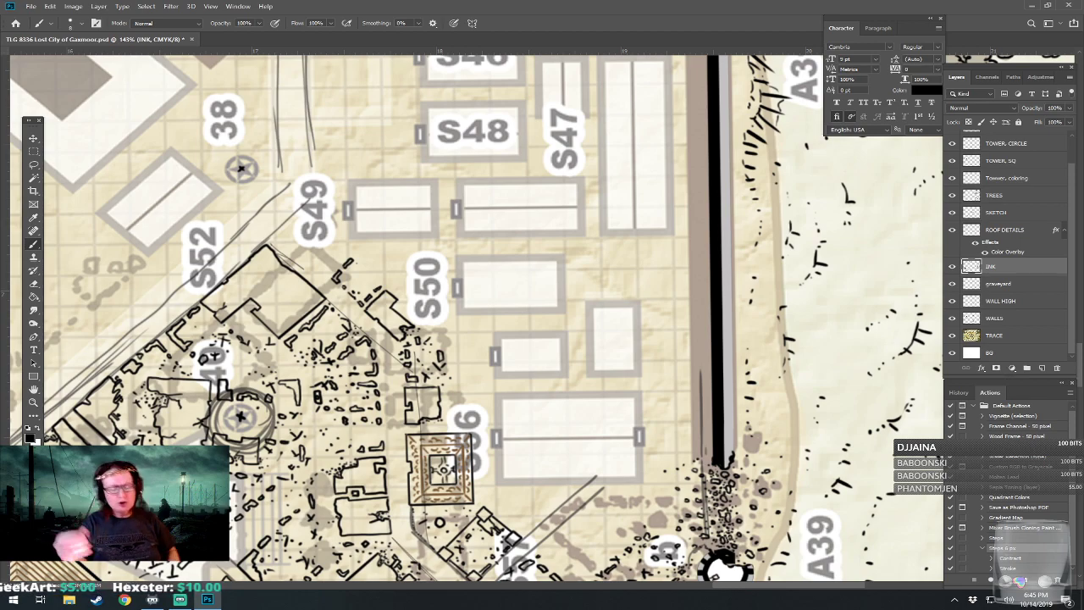
mouse_move(497, 394)
mouse_down()
mouse_move(518, 416)
mouse_move(640, 415)
mouse_up()
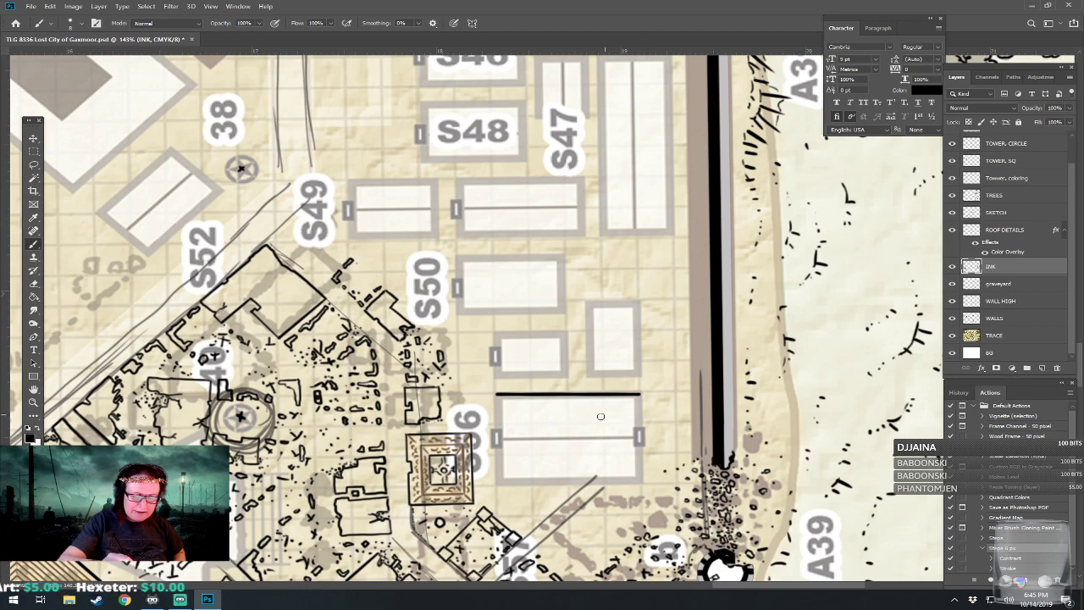
drag(500, 484, 639, 480)
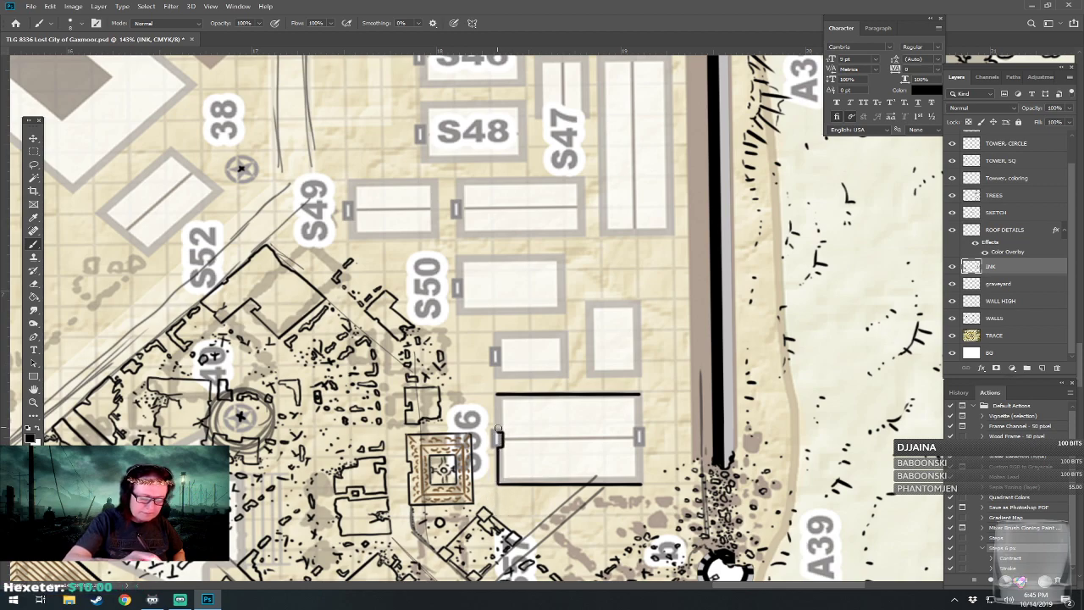
drag(497, 431, 498, 395)
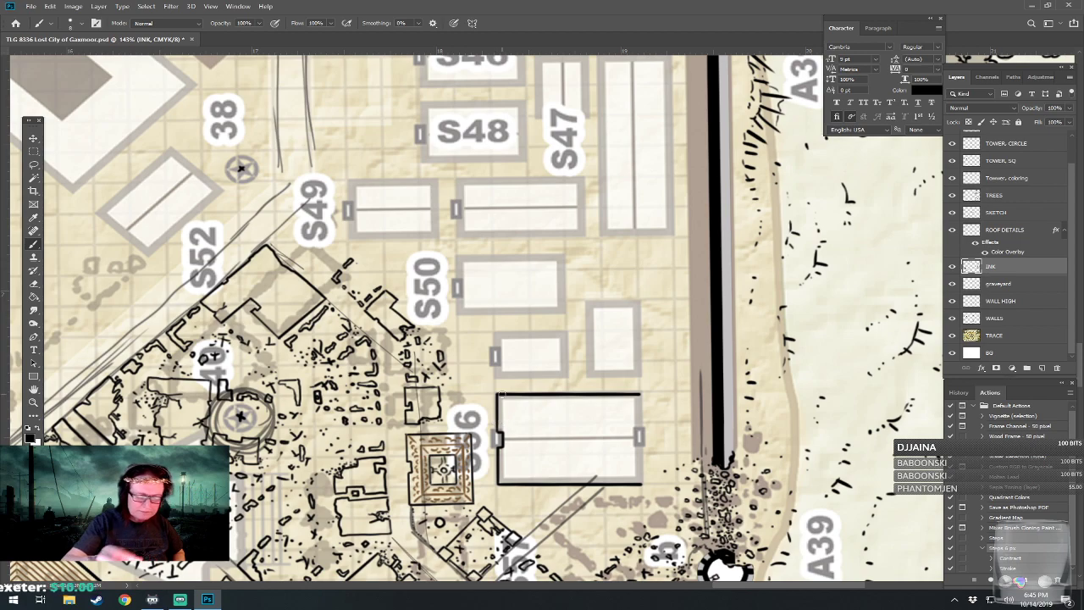
drag(642, 482, 642, 430)
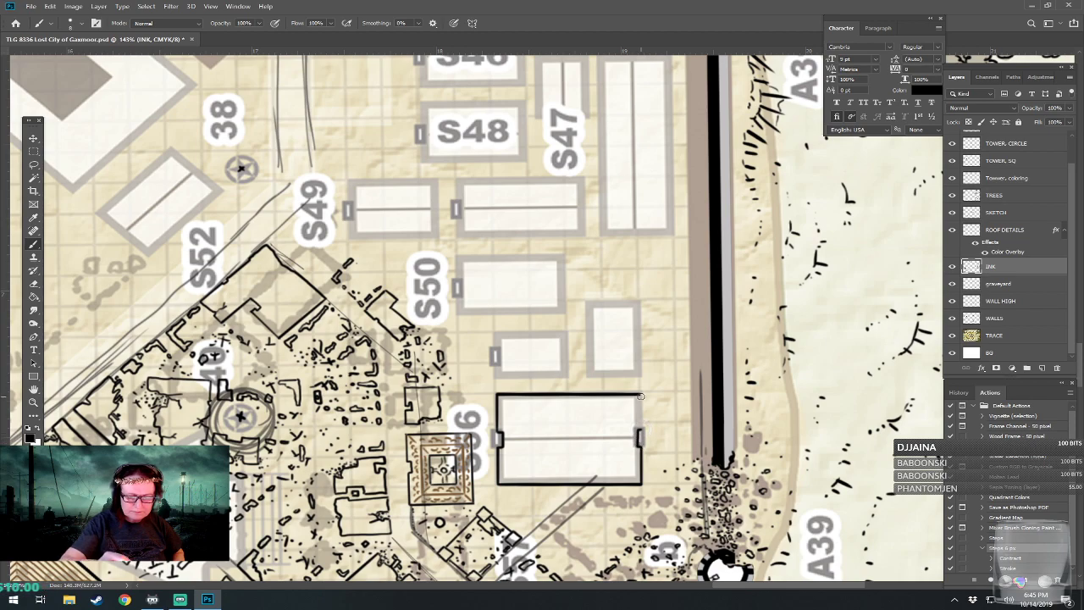
drag(641, 395, 641, 428)
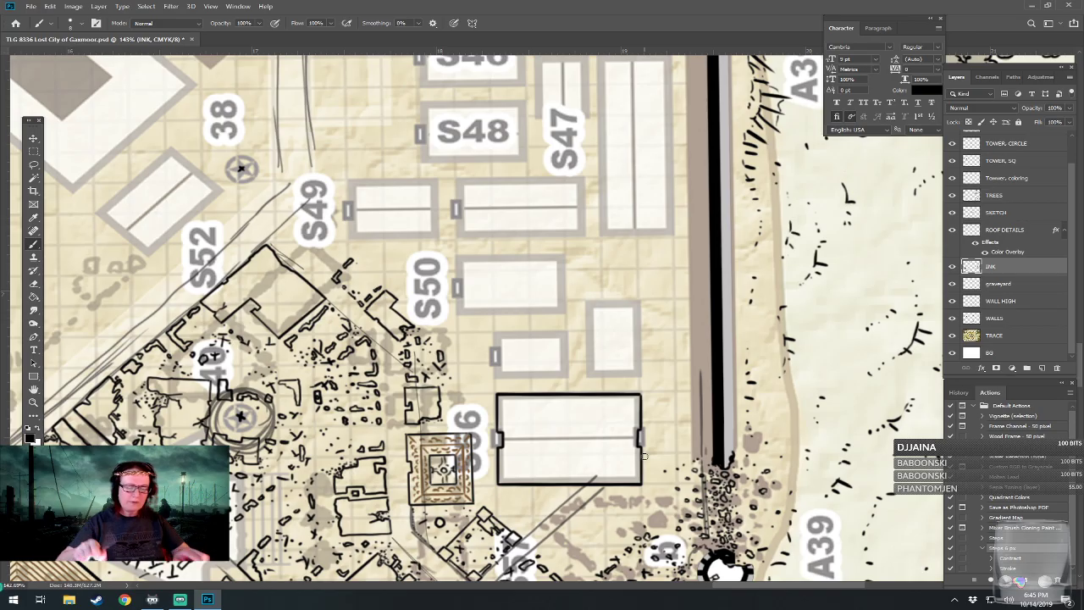
Lasso the inked building outline, rotate it by -89.91° and place it beside the small stepped pyramid, clearing the selection.
scroll(644, 457, down, 6)
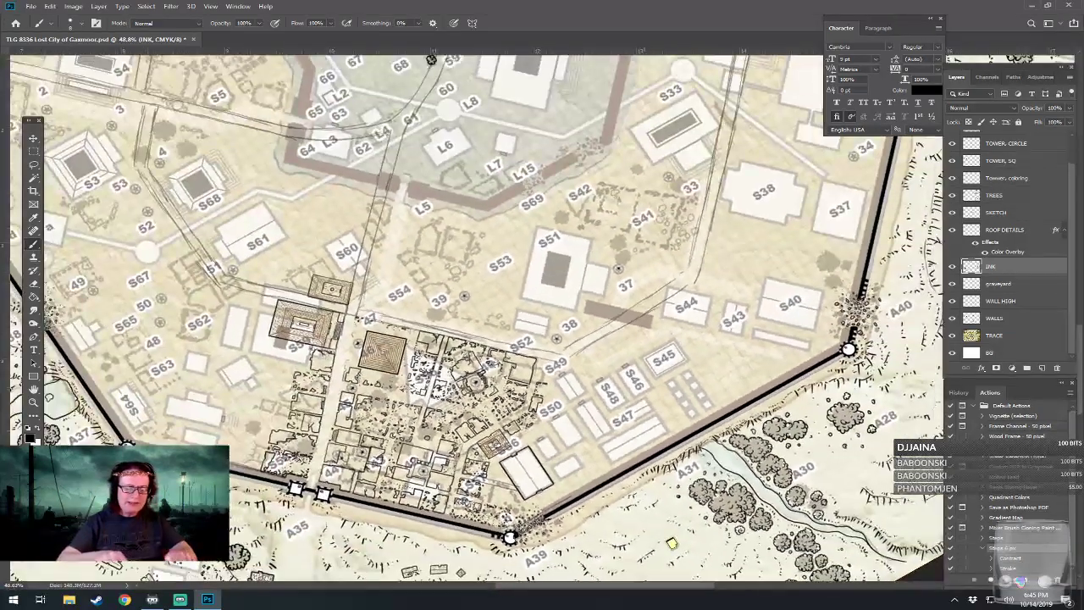
scroll(517, 470, up, 4)
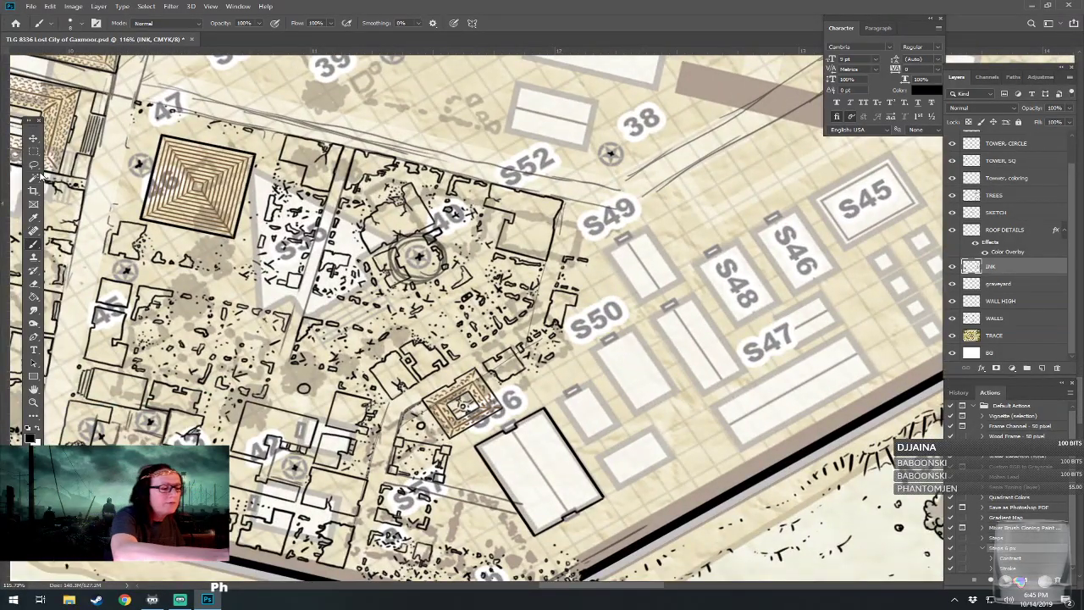
click(37, 167)
mouse_move(465, 440)
mouse_down()
mouse_move(555, 398)
mouse_move(604, 449)
mouse_move(618, 512)
mouse_move(575, 546)
mouse_move(507, 534)
mouse_move(472, 432)
mouse_up()
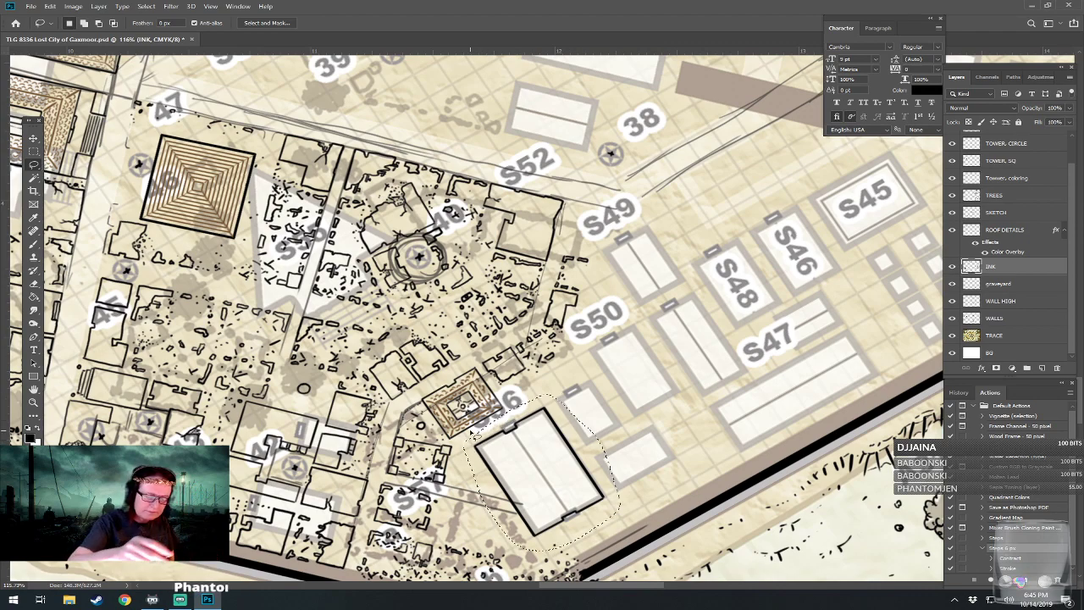
key(v)
drag(593, 485, 670, 444)
key(ctrl+t)
drag(690, 385, 648, 363)
drag(646, 436, 686, 404)
drag(653, 460, 602, 440)
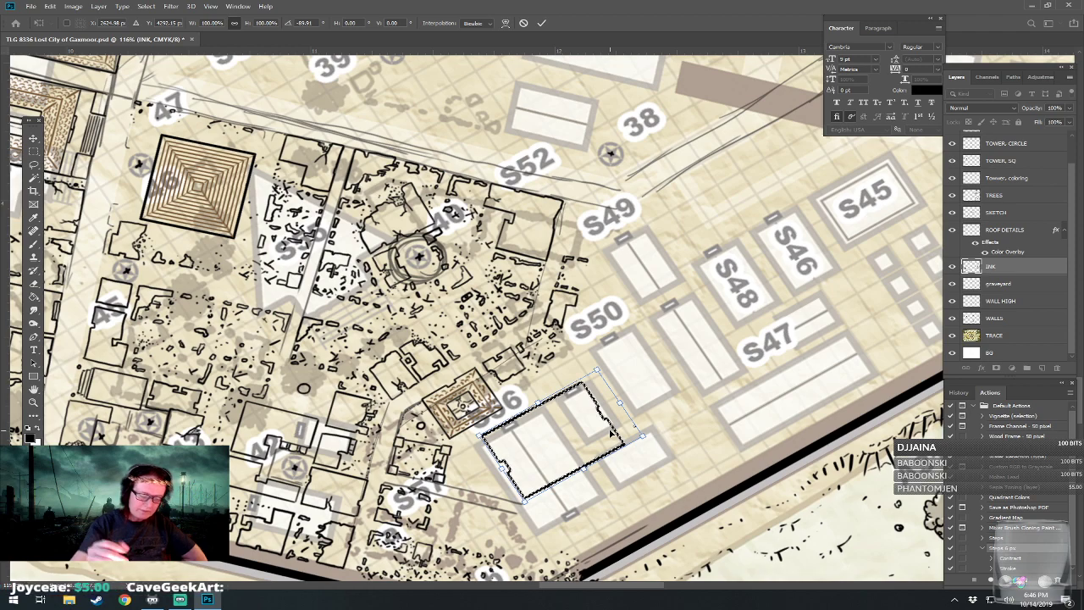
key(Return)
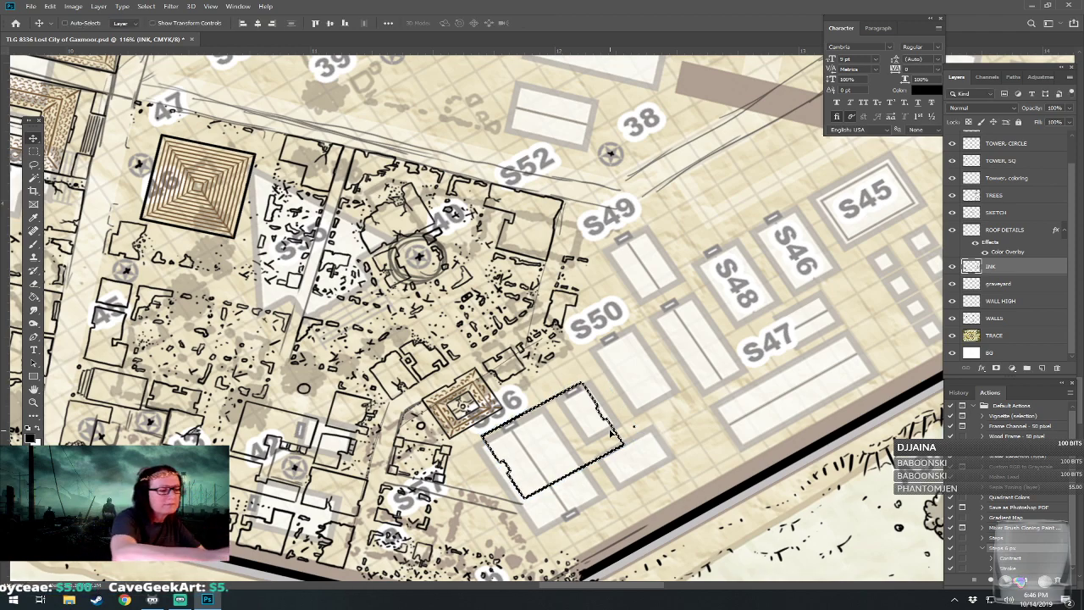
click(34, 151)
click(152, 265)
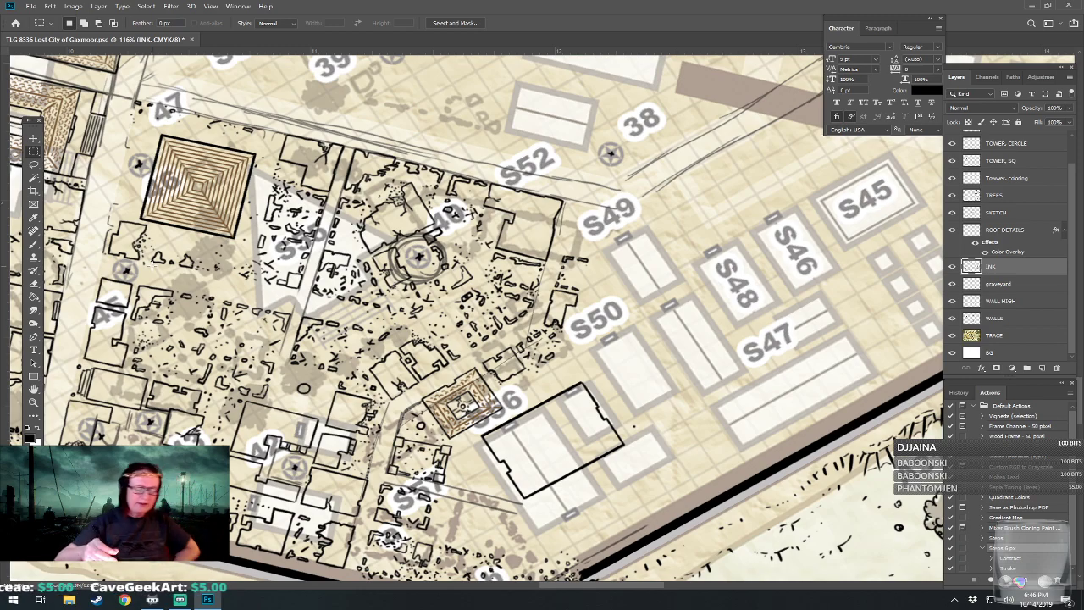
key(b)
scroll(368, 559, up, 5)
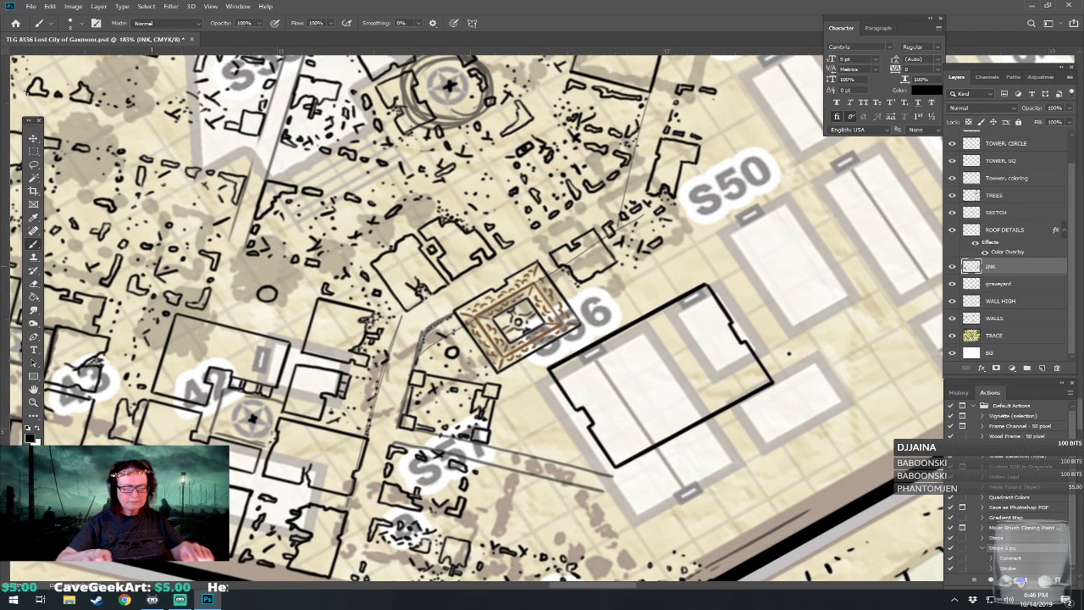
scroll(474, 322, down, 3)
scroll(474, 322, up, 4)
scroll(474, 321, down, 1)
scroll(475, 322, up, 2)
scroll(474, 321, down, 1)
scroll(474, 322, up, 2)
scroll(474, 322, right, 1)
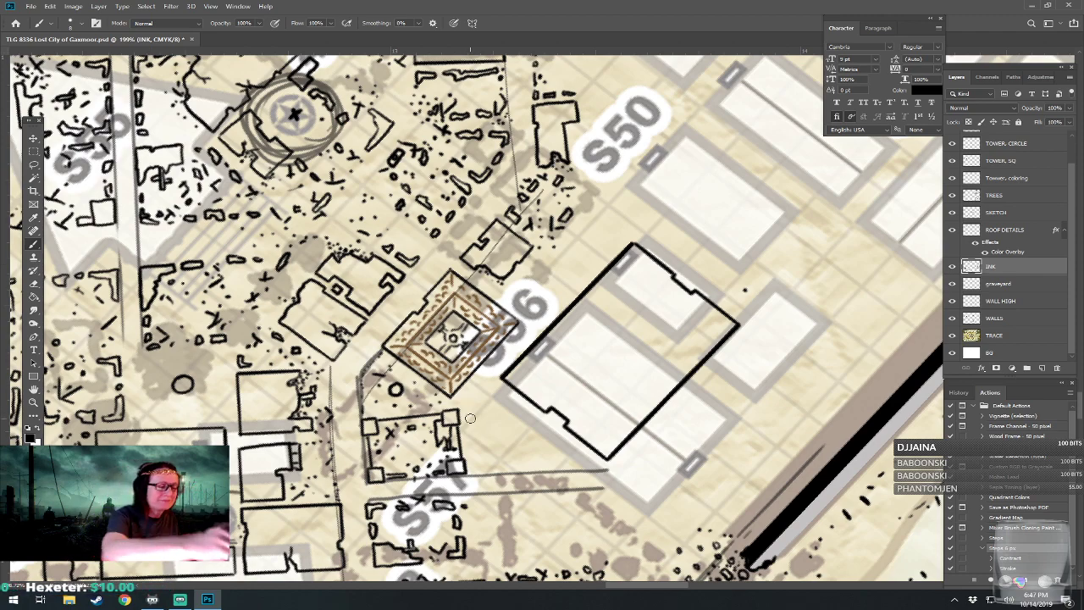
click(33, 151)
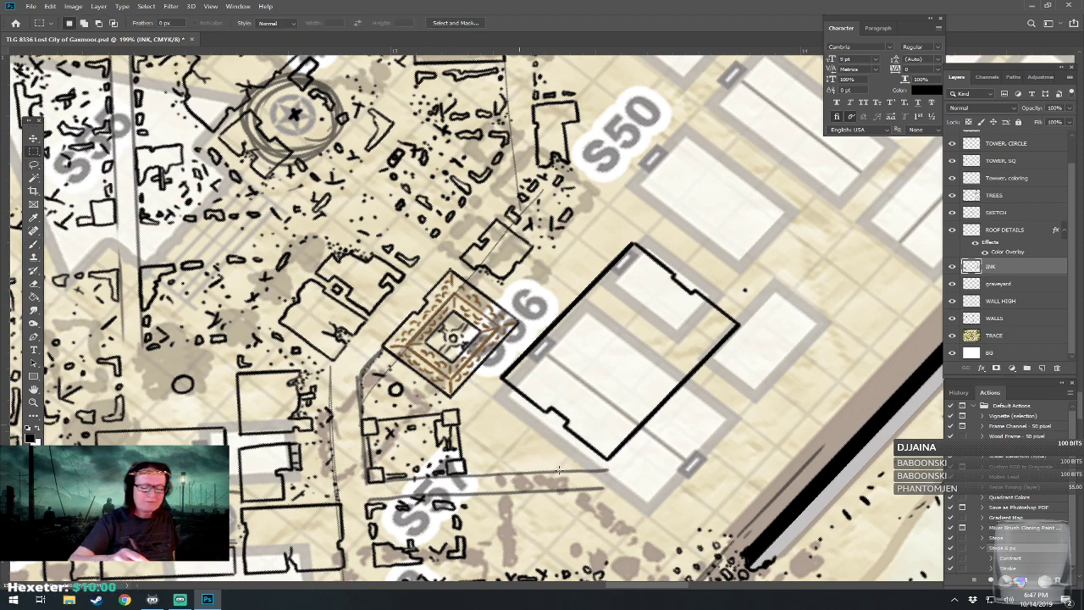
click(35, 243)
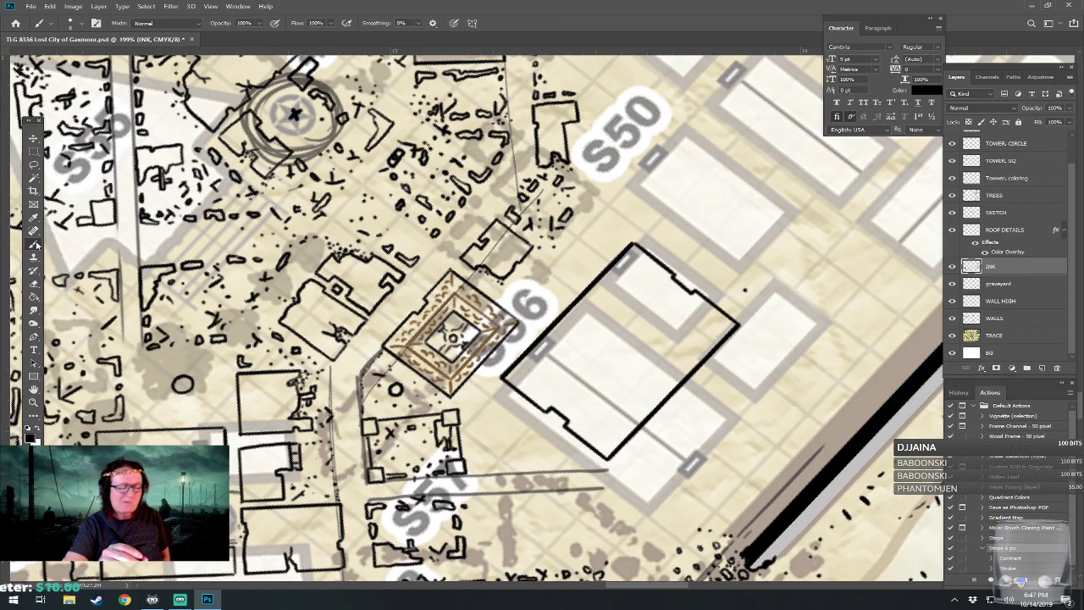
Look over the whole walled city and the uninked districts around the inner citadel, S51 and S40.
key(ctrl+0)
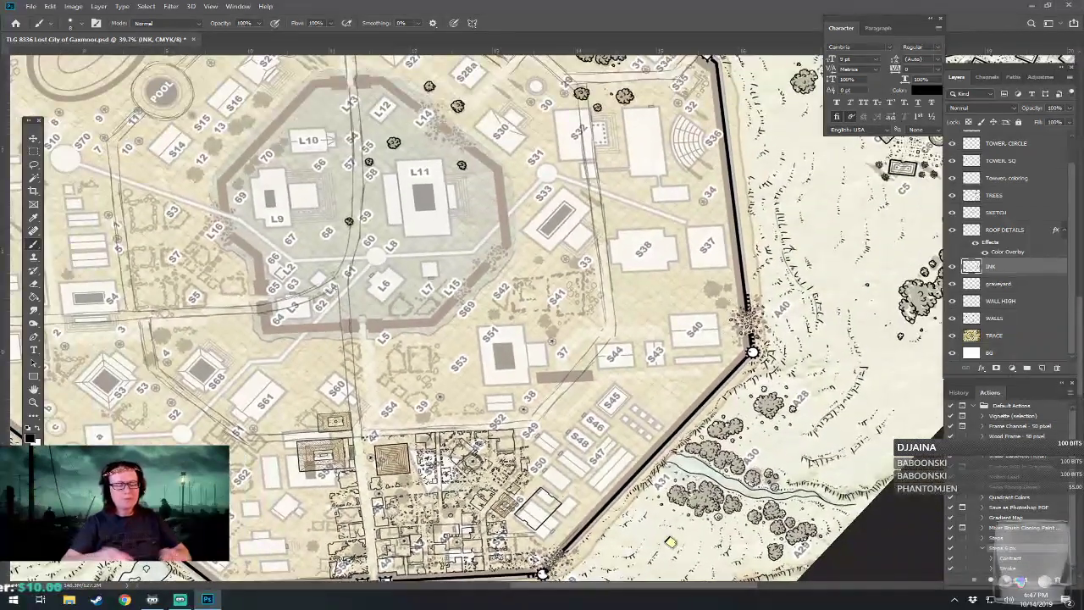
drag(258, 468, 477, 496)
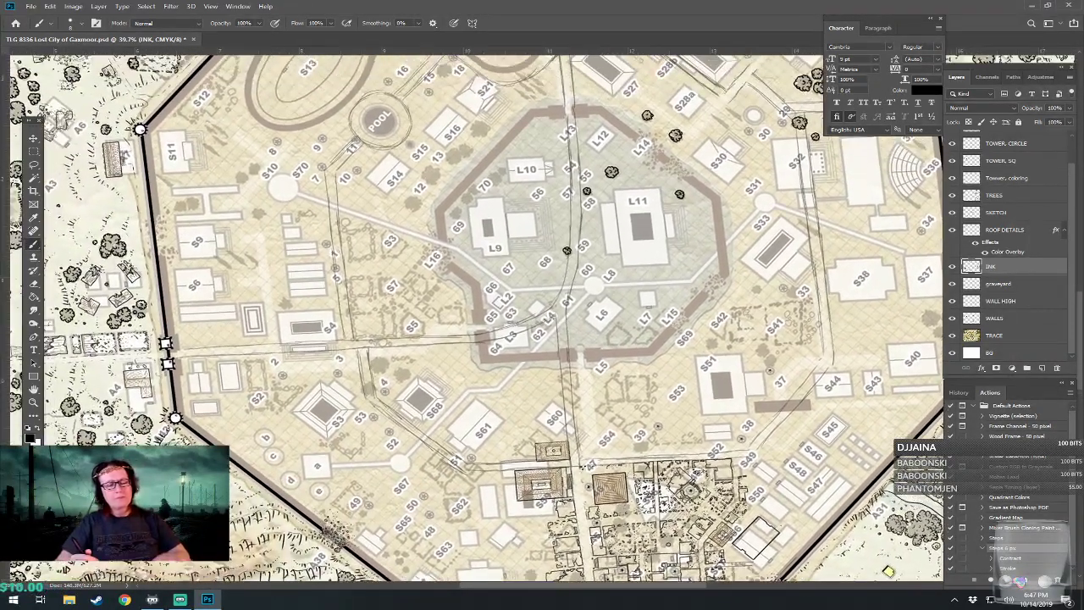
scroll(476, 496, down, 5)
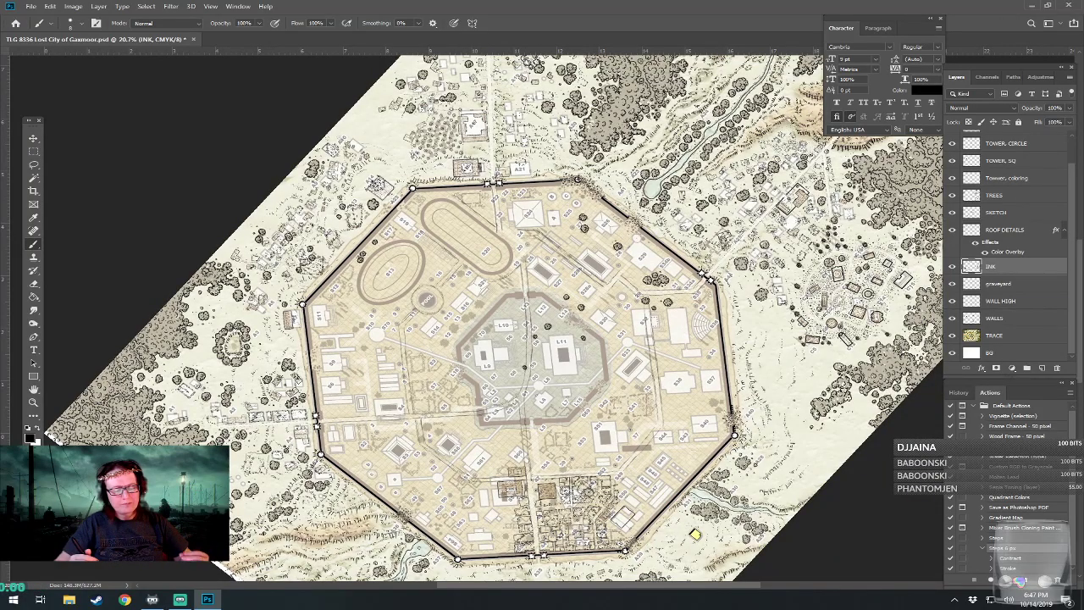
scroll(562, 555, up, 5)
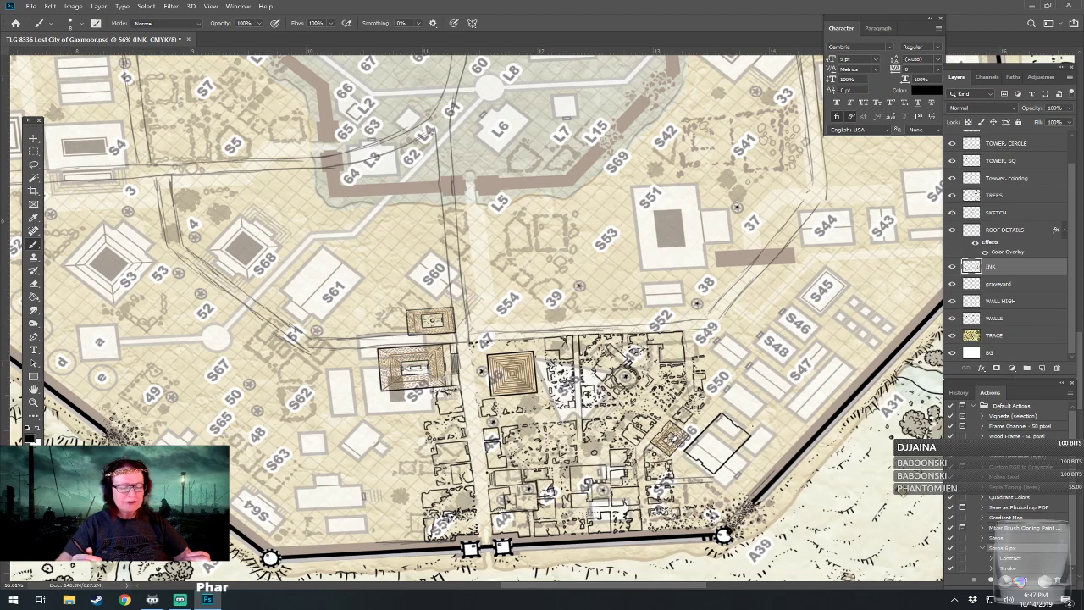
scroll(791, 501, right, 3)
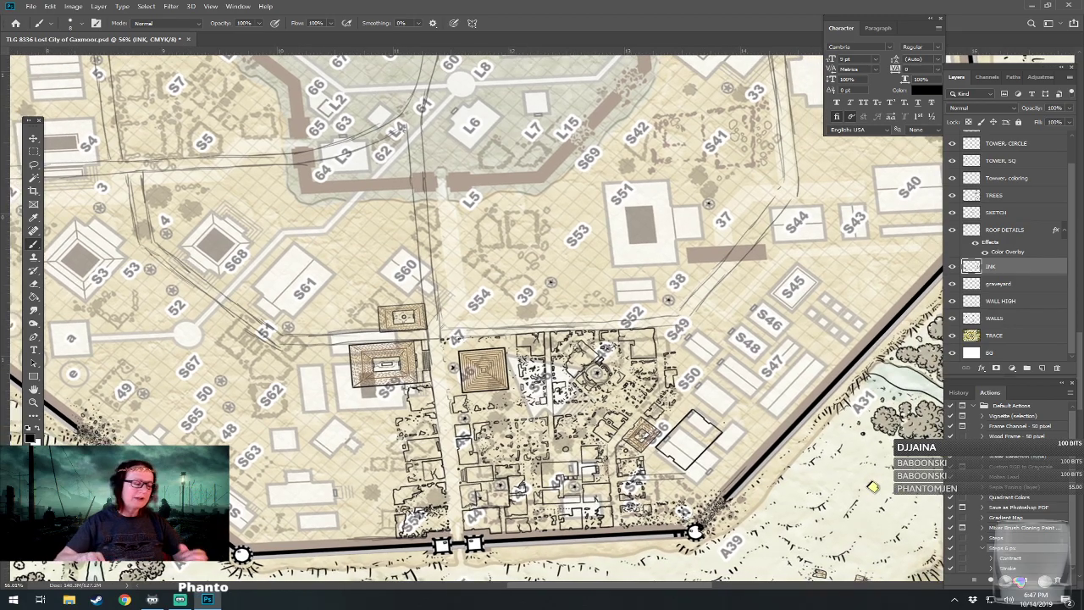
scroll(791, 501, up, 5)
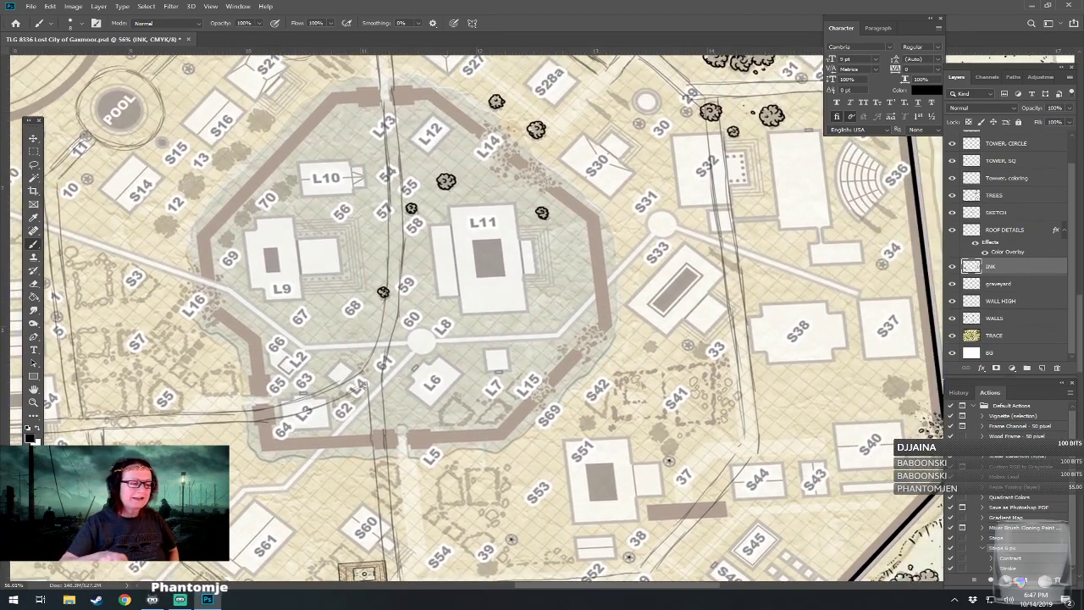
mouse_move(940, 436)
mouse_down()
mouse_move(889, 430)
mouse_move(780, 335)
mouse_up()
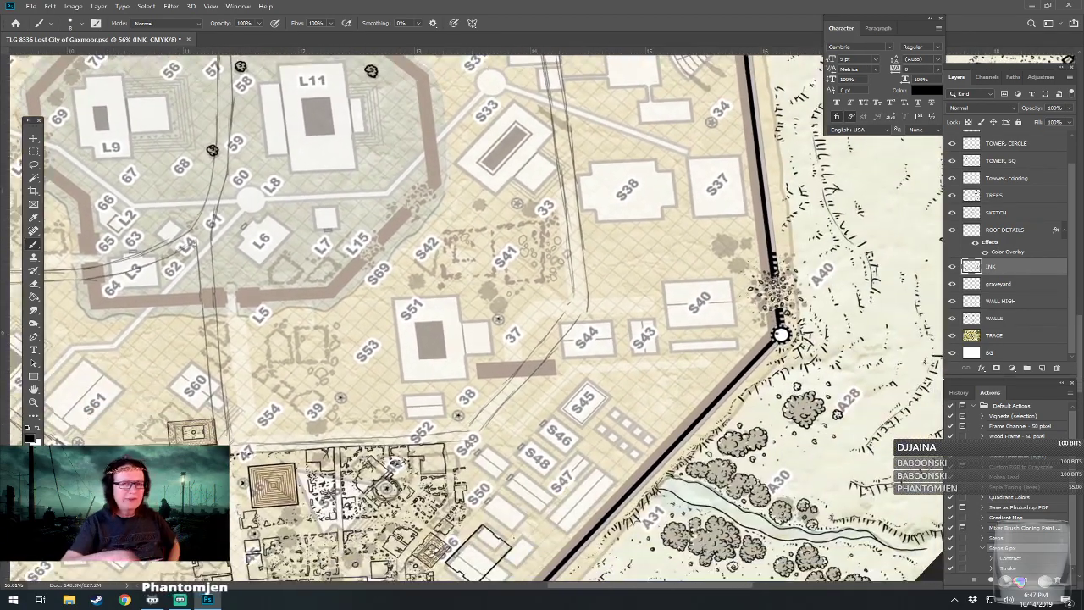
Ink broken wall fragments and rubble between the small stepped pyramid and the rectangular building, down to the sketched road.
drag(475, 459, 608, 376)
drag(608, 376, 606, 167)
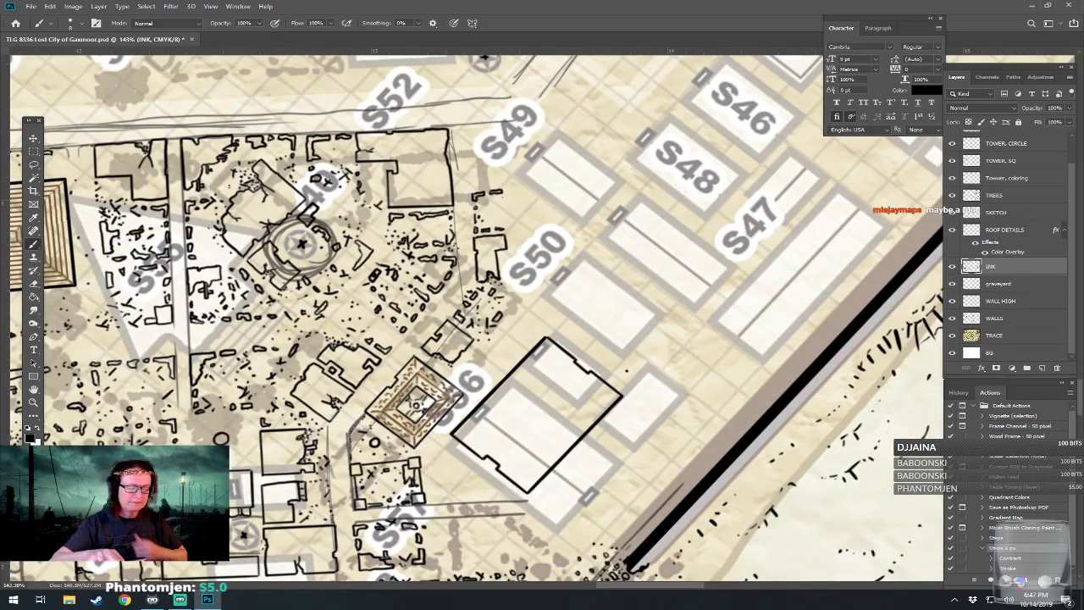
drag(384, 504, 465, 497)
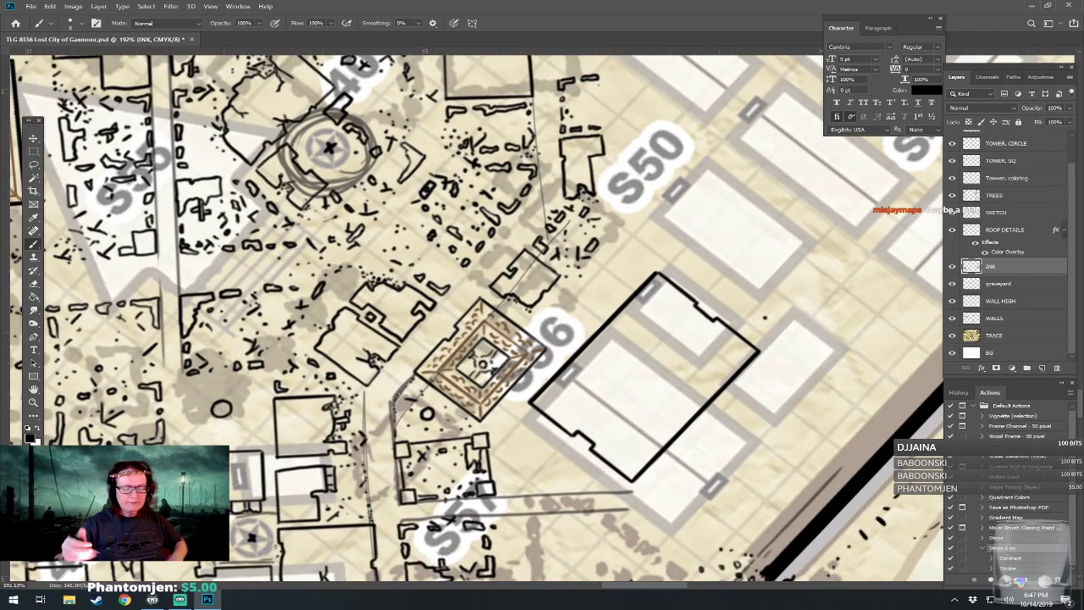
drag(495, 442, 518, 413)
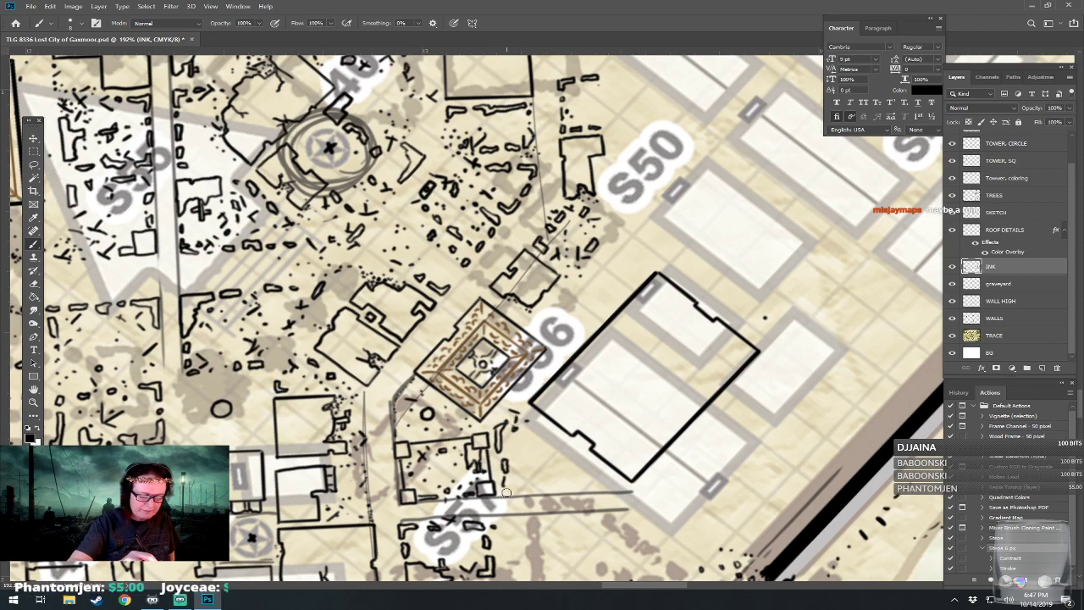
mouse_move(513, 487)
mouse_down()
mouse_move(549, 494)
mouse_move(537, 490)
mouse_move(566, 465)
mouse_move(571, 485)
mouse_move(554, 488)
mouse_move(570, 489)
mouse_move(554, 480)
mouse_move(594, 469)
mouse_move(582, 458)
mouse_move(592, 493)
mouse_up()
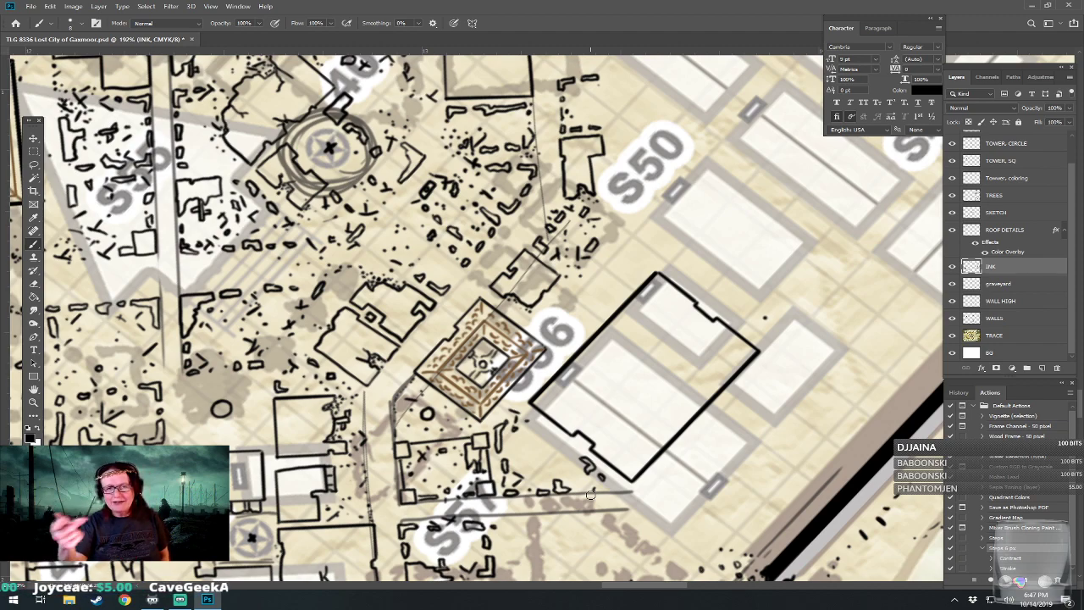
drag(603, 489, 580, 484)
Ink more broken wall fragments in the ruined block east of S57, just south of the sketched road.
mouse_move(558, 449)
mouse_down()
mouse_move(571, 452)
mouse_move(532, 423)
mouse_move(535, 288)
mouse_move(549, 304)
mouse_up()
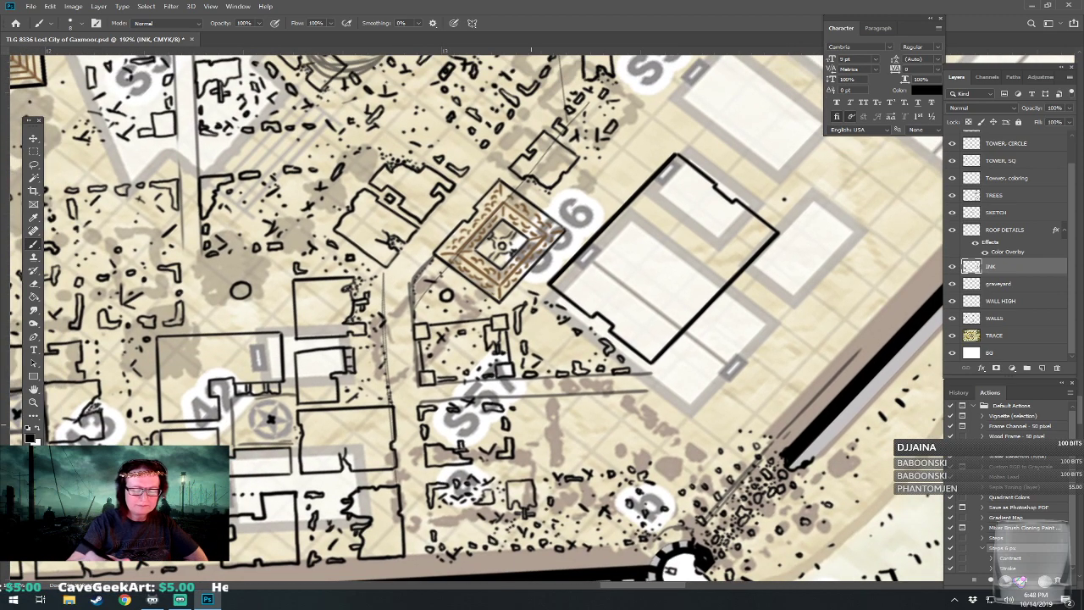
mouse_move(521, 409)
mouse_down()
mouse_move(522, 430)
mouse_move(539, 411)
mouse_move(519, 402)
mouse_up()
drag(528, 449, 564, 450)
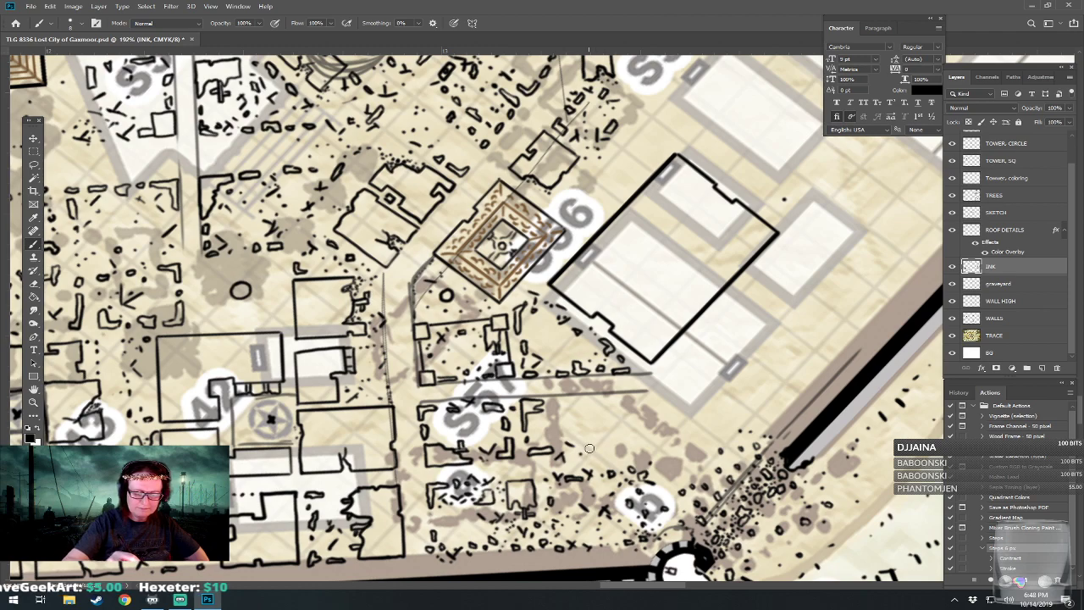
mouse_move(550, 403)
mouse_down()
mouse_move(572, 400)
mouse_move(570, 412)
mouse_move(628, 403)
mouse_move(623, 394)
mouse_move(596, 395)
mouse_move(637, 415)
mouse_move(607, 432)
mouse_move(622, 435)
mouse_move(620, 448)
mouse_move(617, 435)
mouse_move(640, 440)
mouse_move(630, 428)
mouse_up()
Hide the TRACE reference and make the SKETCH layer active.
scroll(629, 428, down, 6)
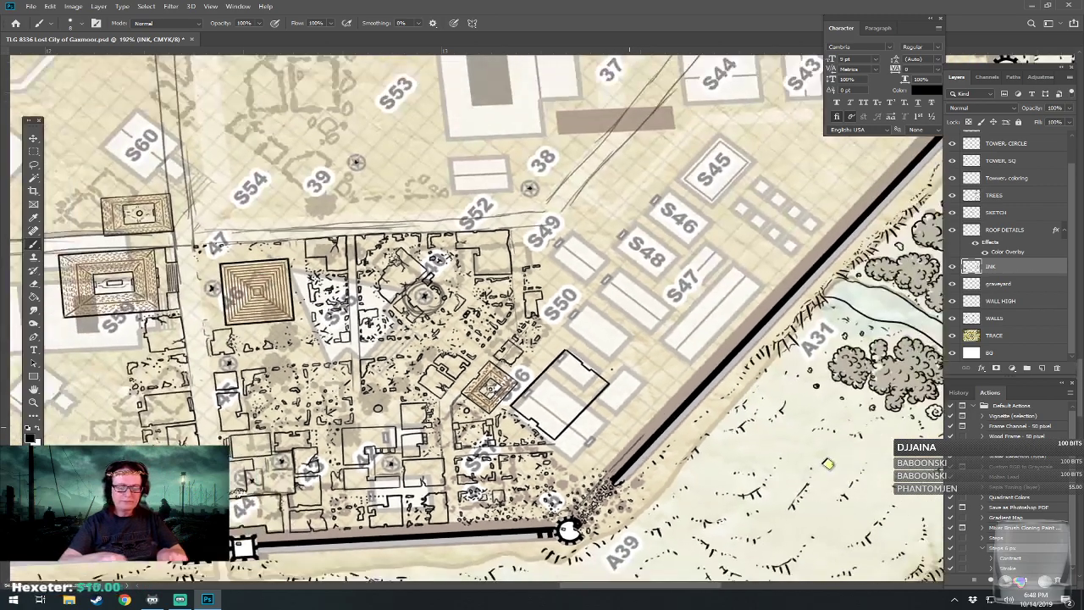
scroll(424, 514, up, 3)
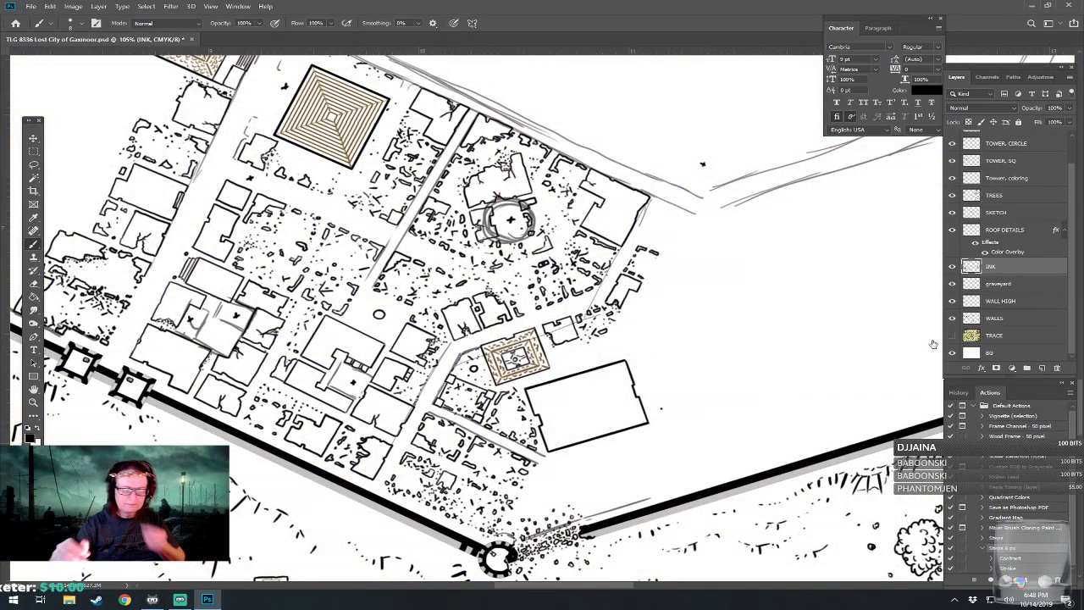
drag(932, 340, 857, 348)
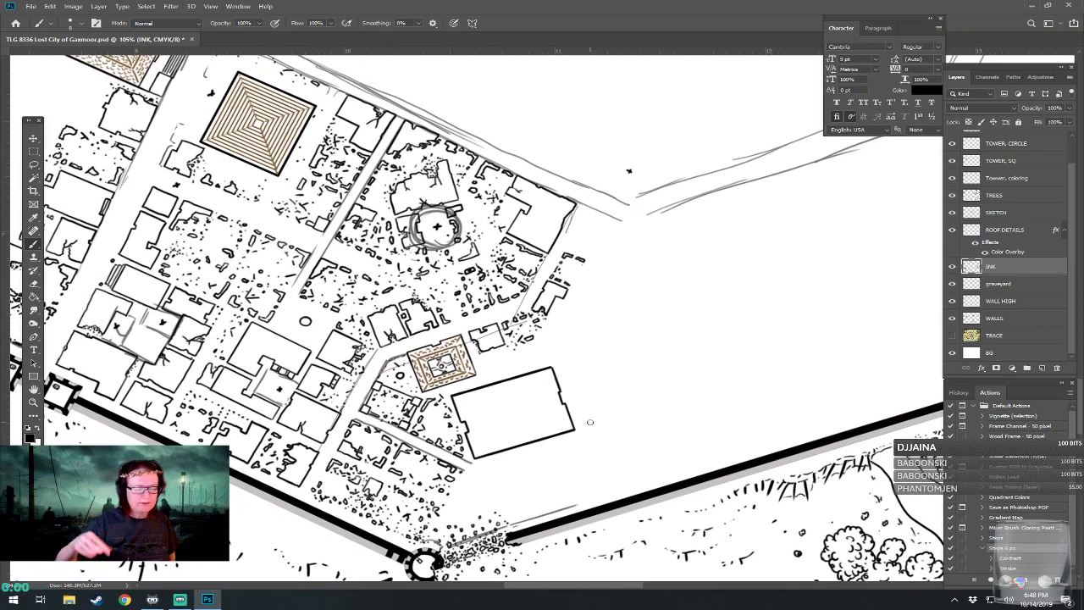
scroll(590, 422, down, 4)
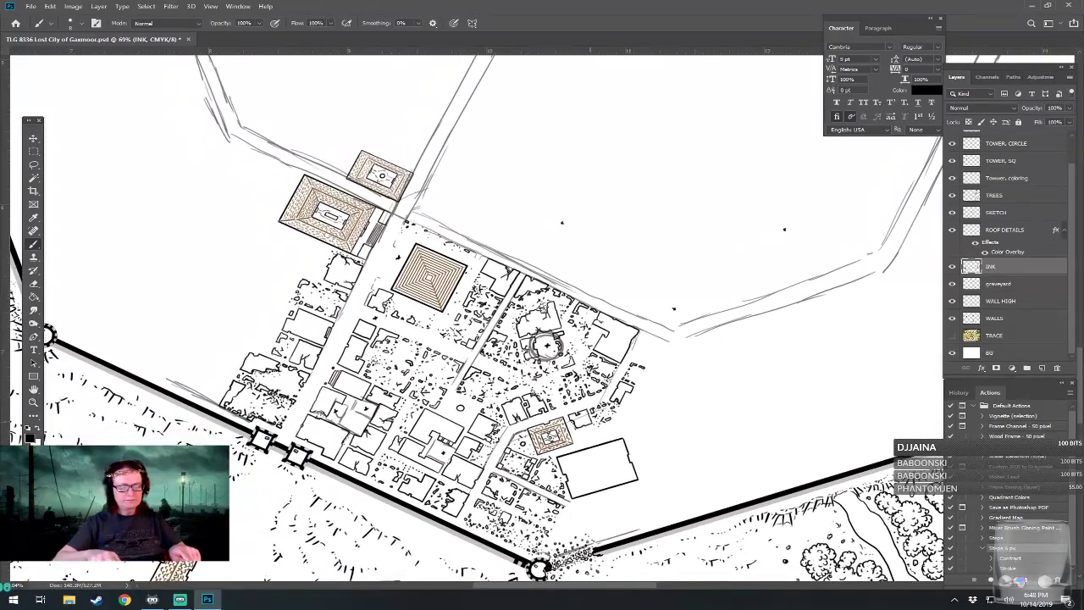
drag(591, 422, 539, 406)
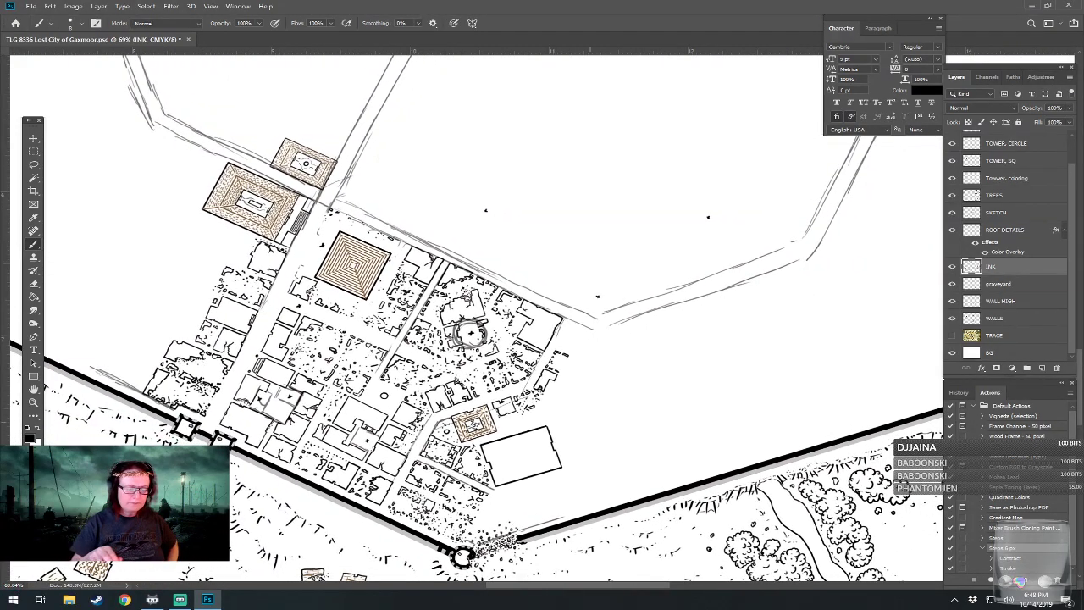
drag(538, 406, 580, 433)
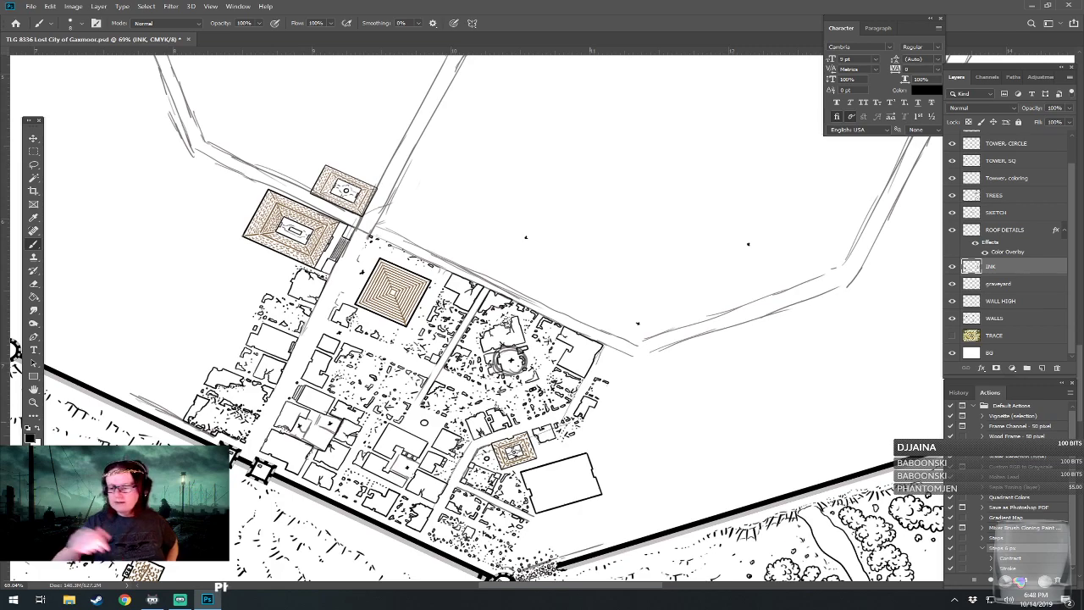
click(1012, 231)
click(994, 213)
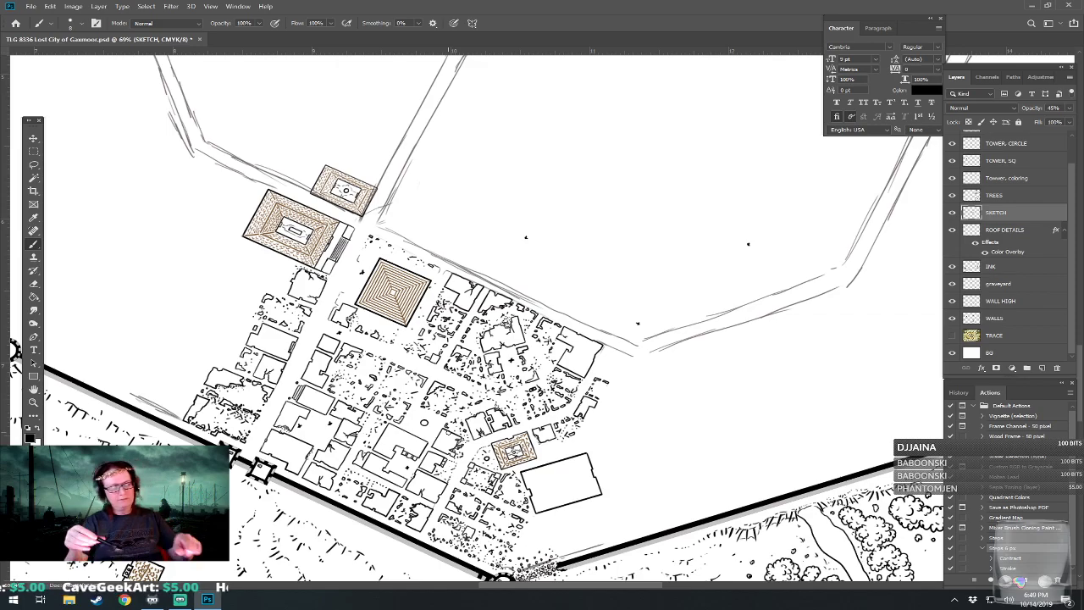
Look over the inked city district, the graveyard and the empty ground toward the city wall.
scroll(508, 457, down, 4)
scroll(508, 457, up, 2)
drag(508, 451, 417, 465)
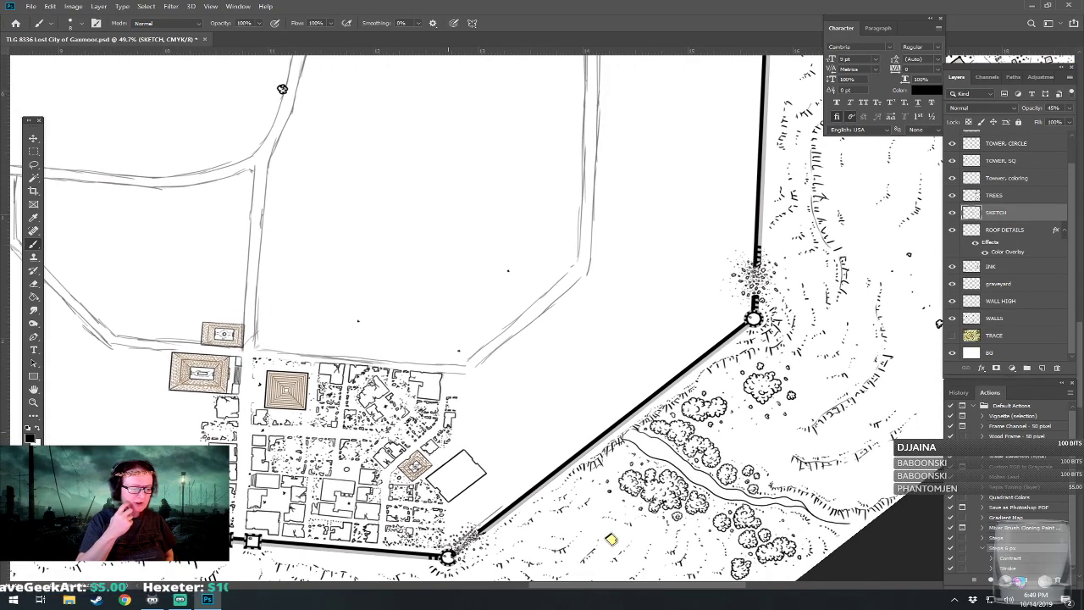
scroll(417, 507, up, 7)
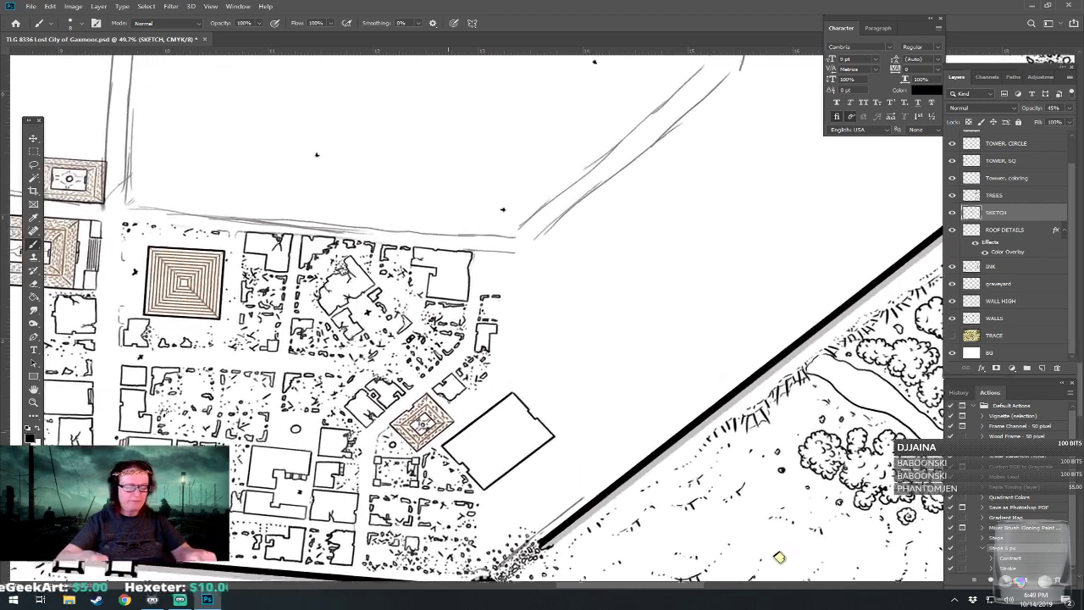
drag(417, 506, 420, 475)
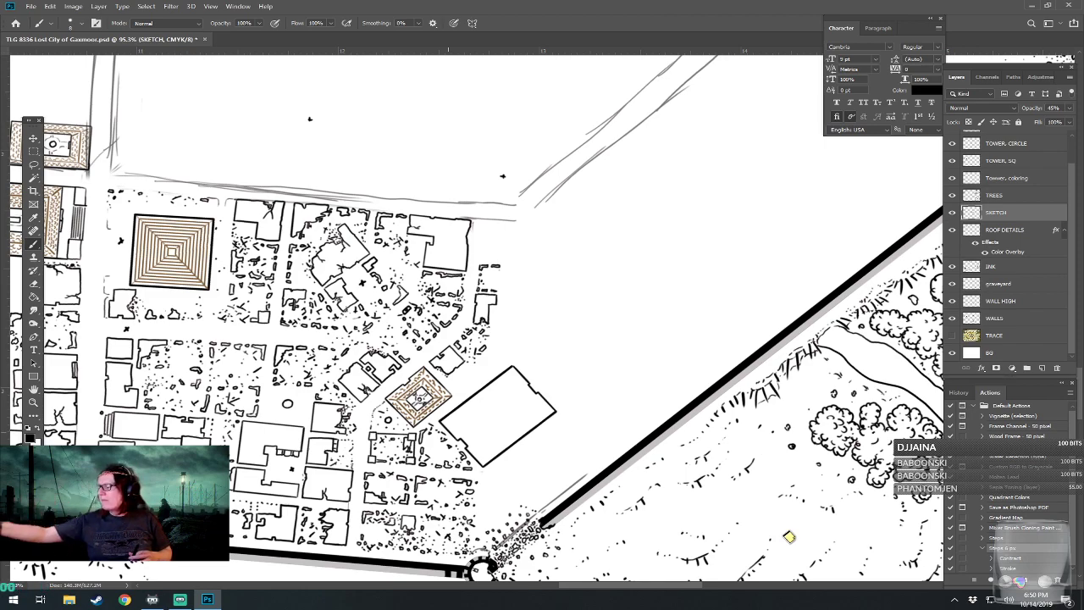
drag(789, 537, 294, 494)
drag(612, 212, 294, 498)
drag(728, 80, 465, 549)
drag(584, 254, 509, 370)
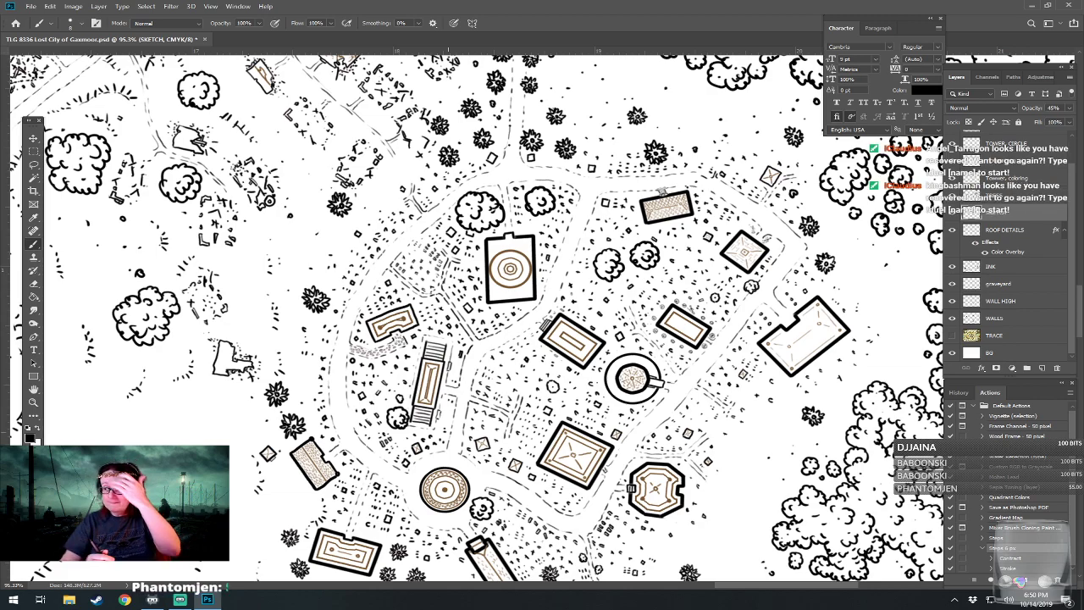
drag(322, 373, 789, 263)
drag(339, 406, 745, 221)
drag(407, 482, 676, 150)
drag(508, 339, 544, 210)
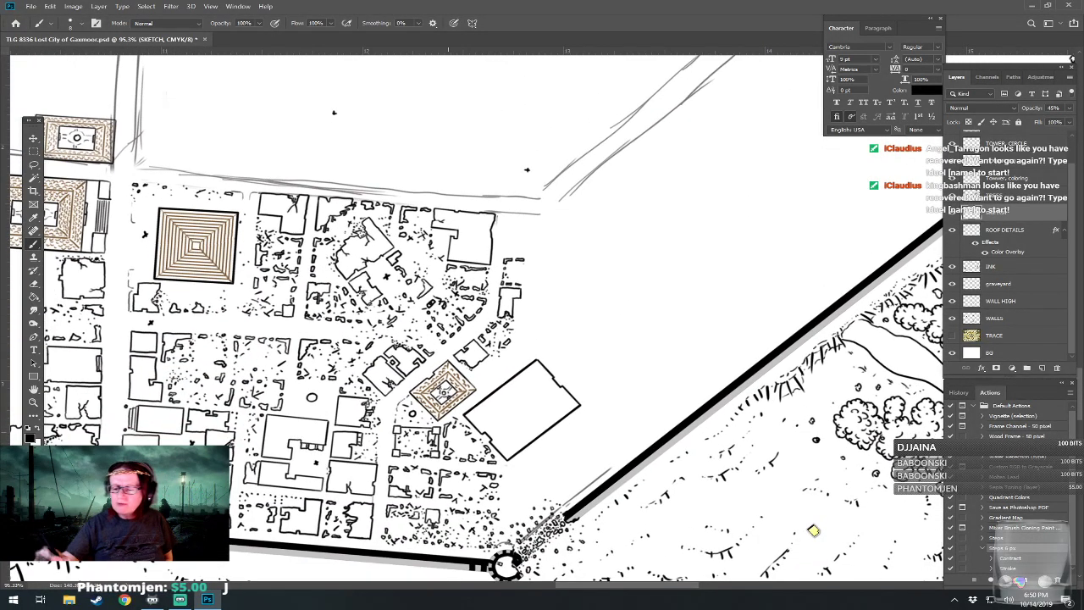
Compare the empty ground east of the inked rectangular building with the TRACE reference.
click(953, 336)
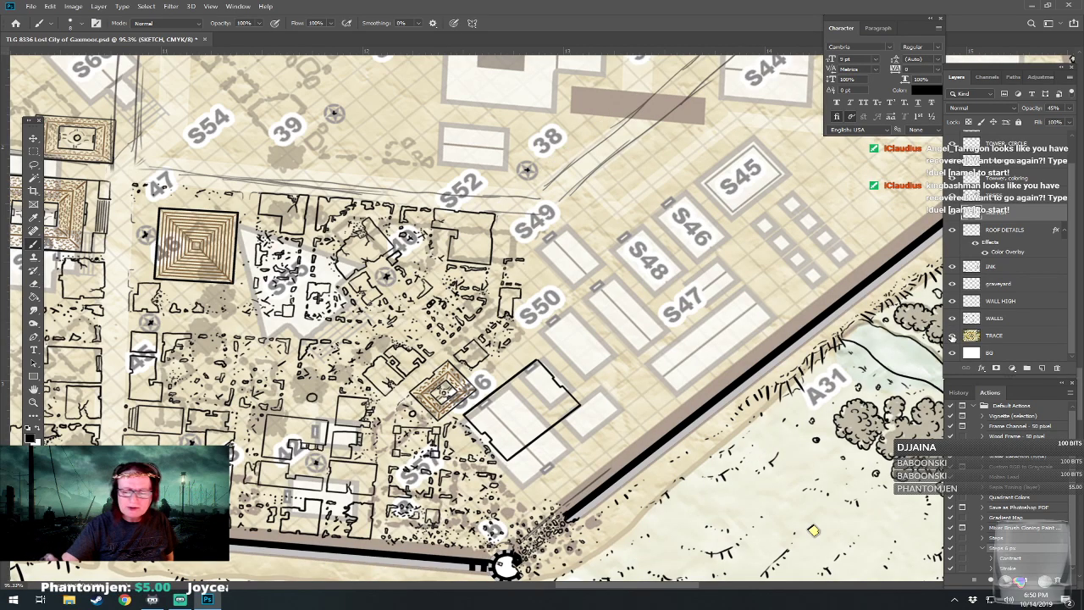
click(953, 335)
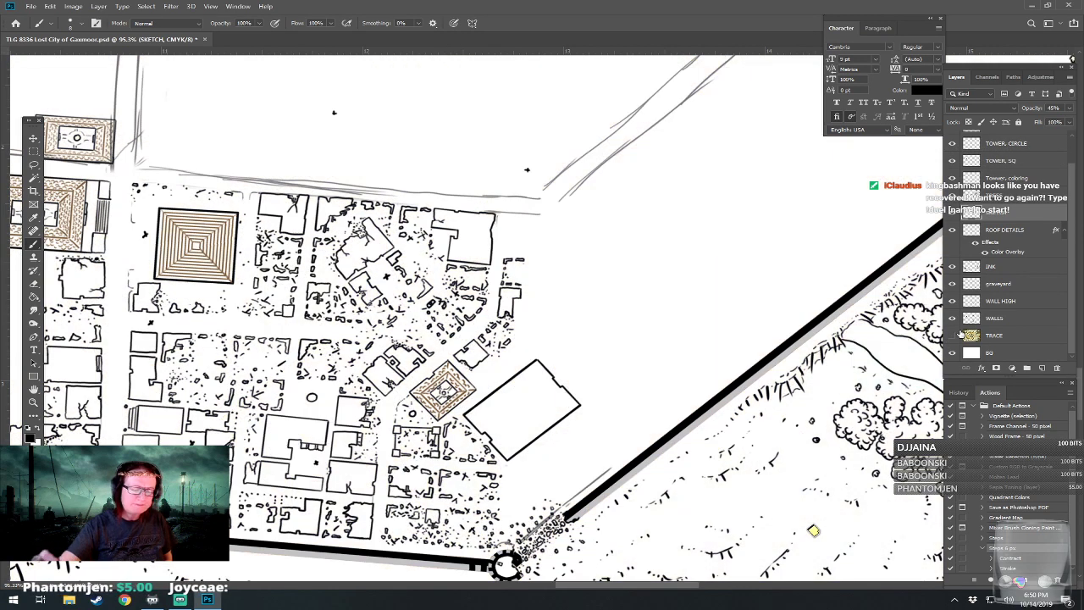
scroll(453, 502, down, 4)
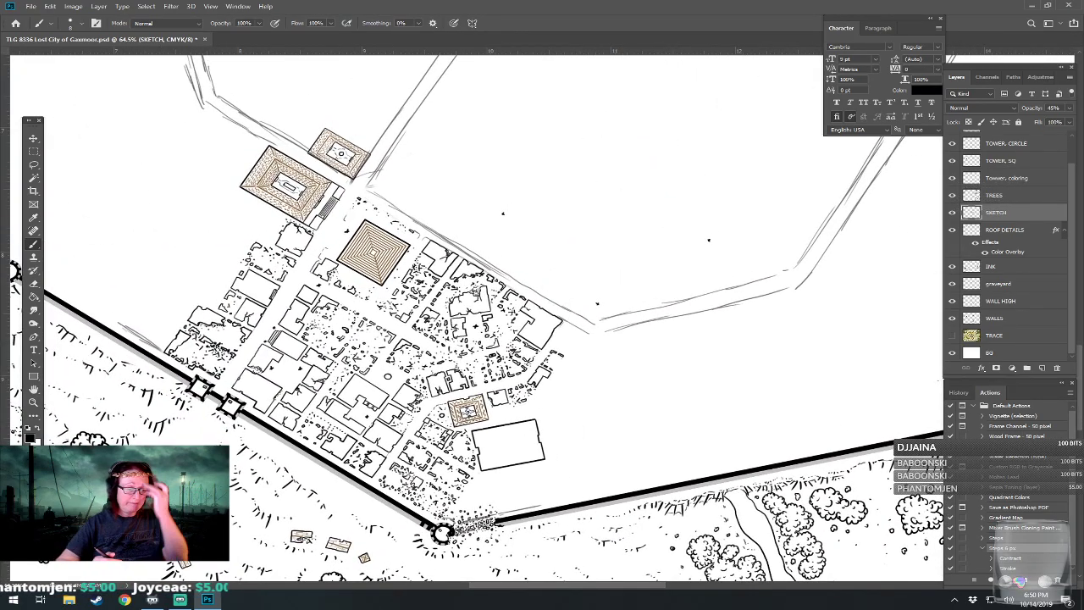
drag(506, 288, 404, 317)
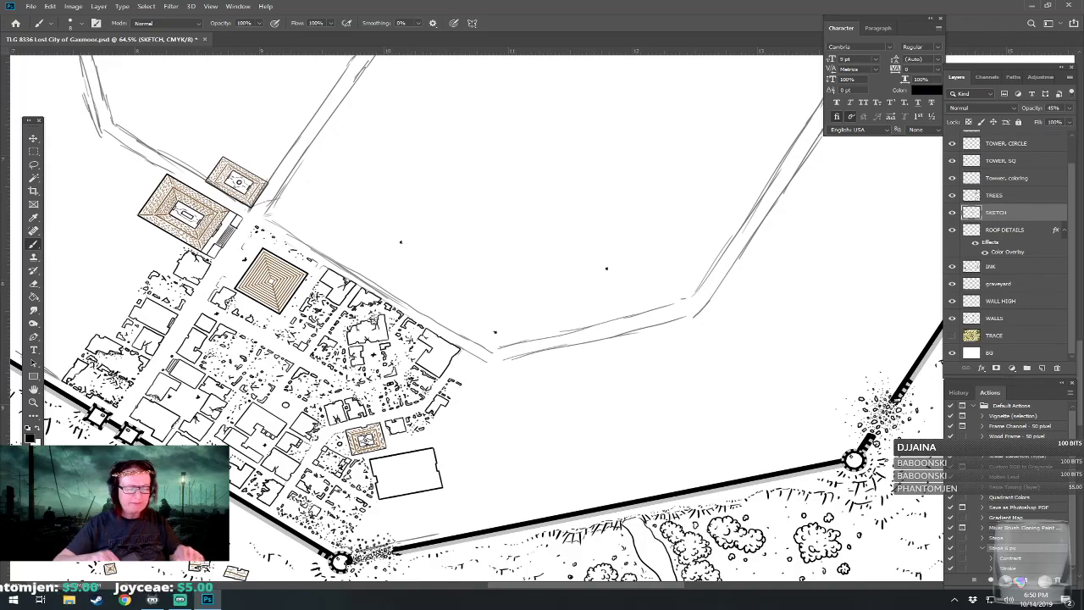
scroll(453, 502, up, 5)
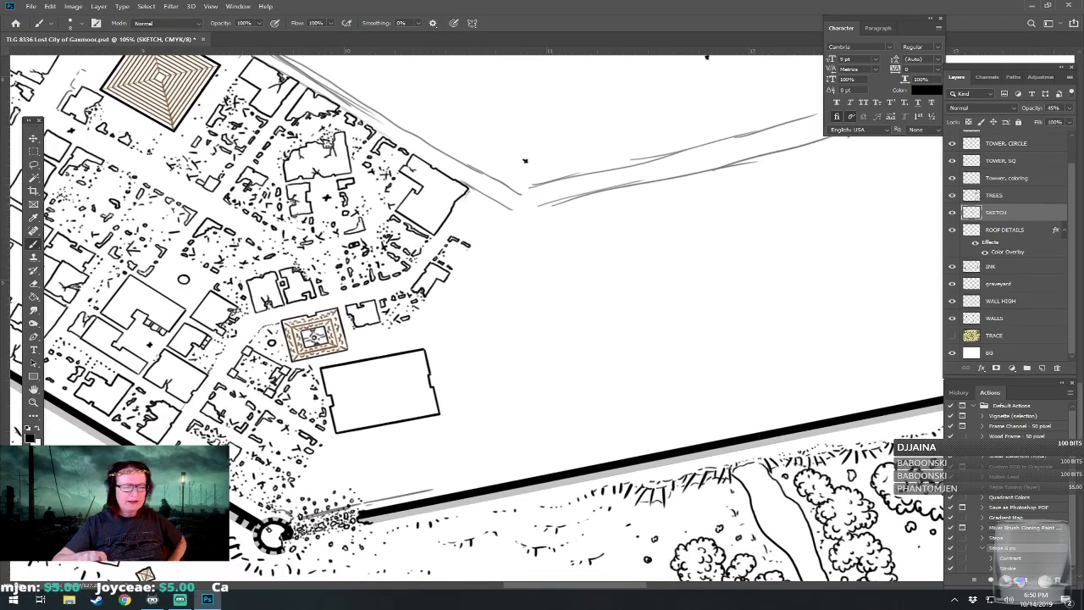
drag(492, 315, 475, 328)
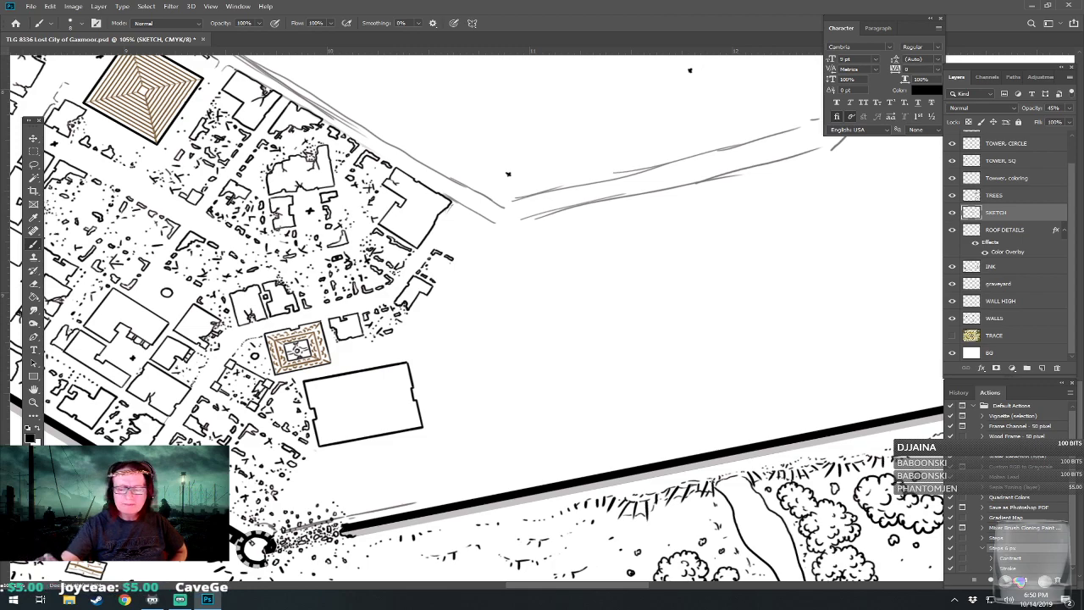
Show the TRACE reference and sketch both edges of a street running from the main road between S46 and S45.
click(952, 335)
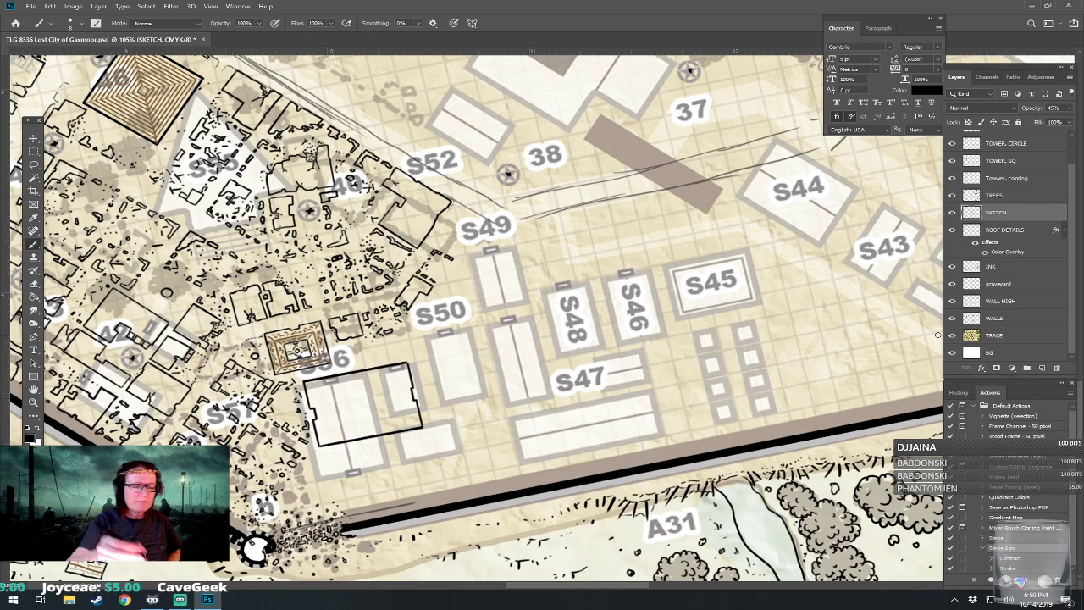
mouse_move(458, 210)
mouse_down()
mouse_move(442, 236)
mouse_move(463, 211)
mouse_move(473, 227)
mouse_move(467, 207)
mouse_move(493, 223)
mouse_move(562, 207)
mouse_up()
drag(673, 208, 543, 251)
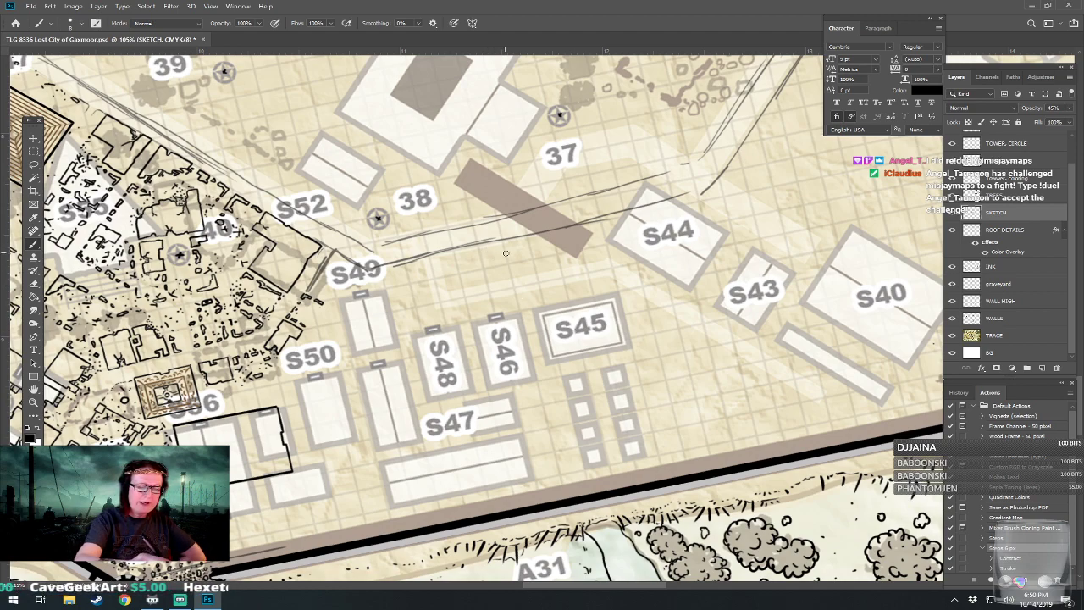
drag(506, 248, 531, 368)
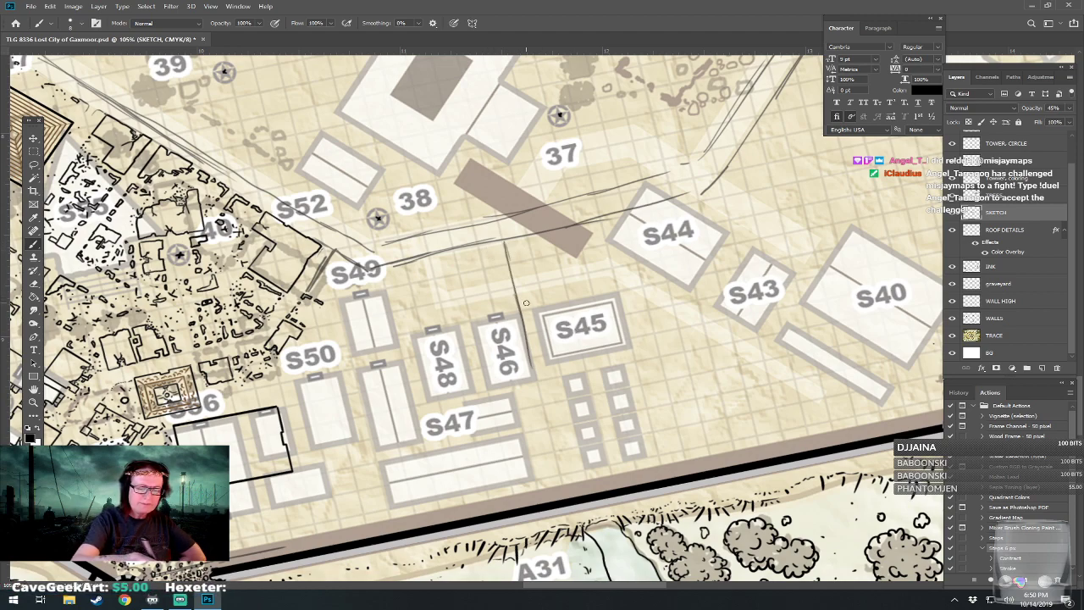
mouse_move(526, 275)
mouse_down()
mouse_move(523, 237)
mouse_move(557, 374)
mouse_up()
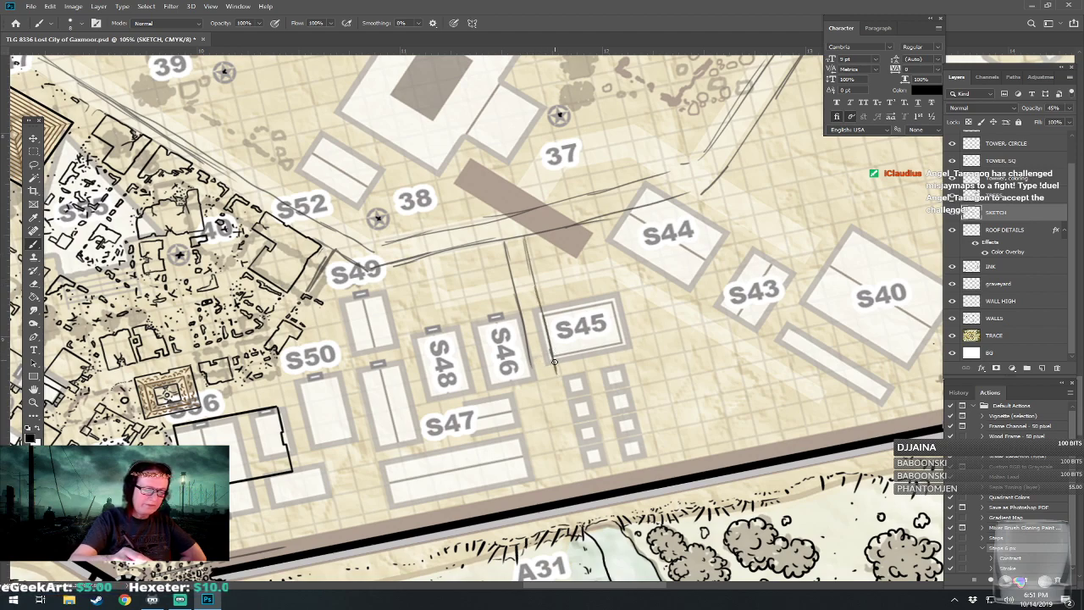
Sketch both edges of a cross street running through S47 and past the small square buildings below S45.
drag(514, 381, 405, 406)
mouse_move(530, 366)
mouse_down()
mouse_move(557, 376)
mouse_move(662, 355)
mouse_up()
drag(407, 424, 545, 391)
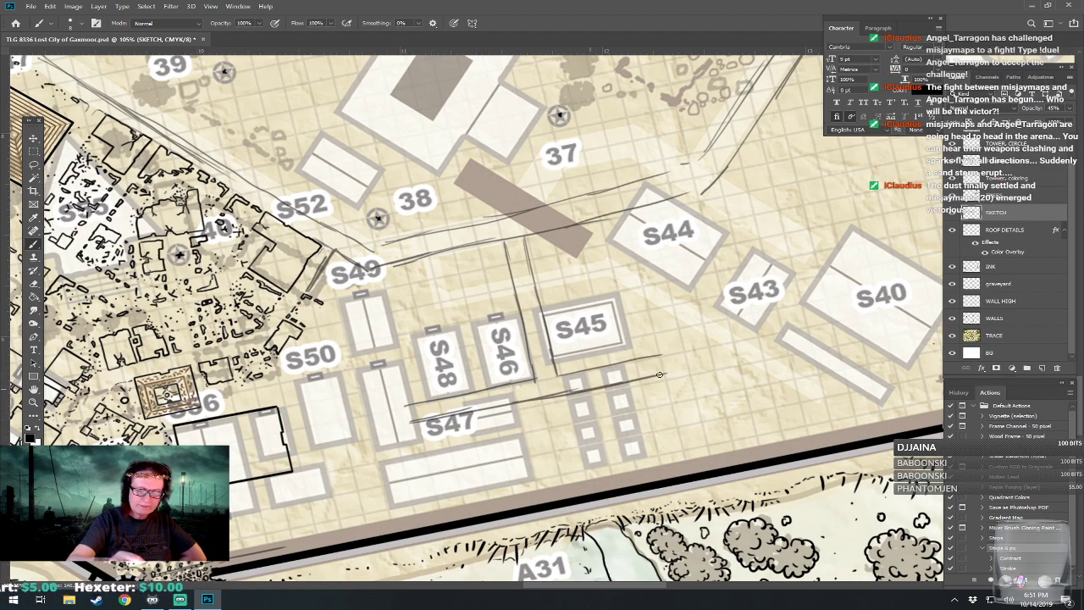
Sketch both edges of a street east of the inked rectangular building and a line along the inside of the city wall.
drag(698, 363, 852, 334)
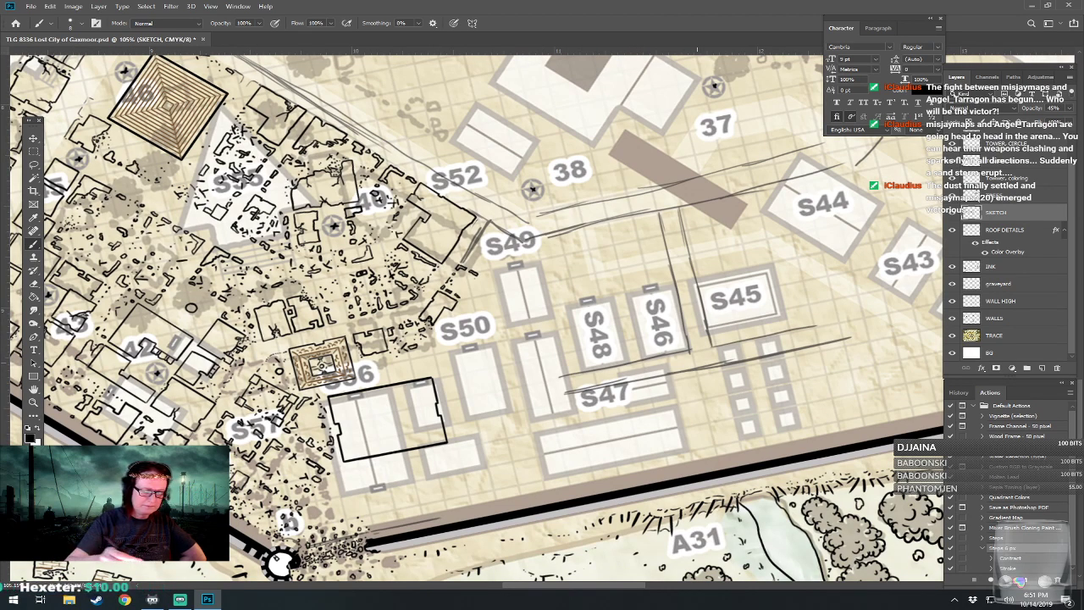
drag(449, 374, 466, 451)
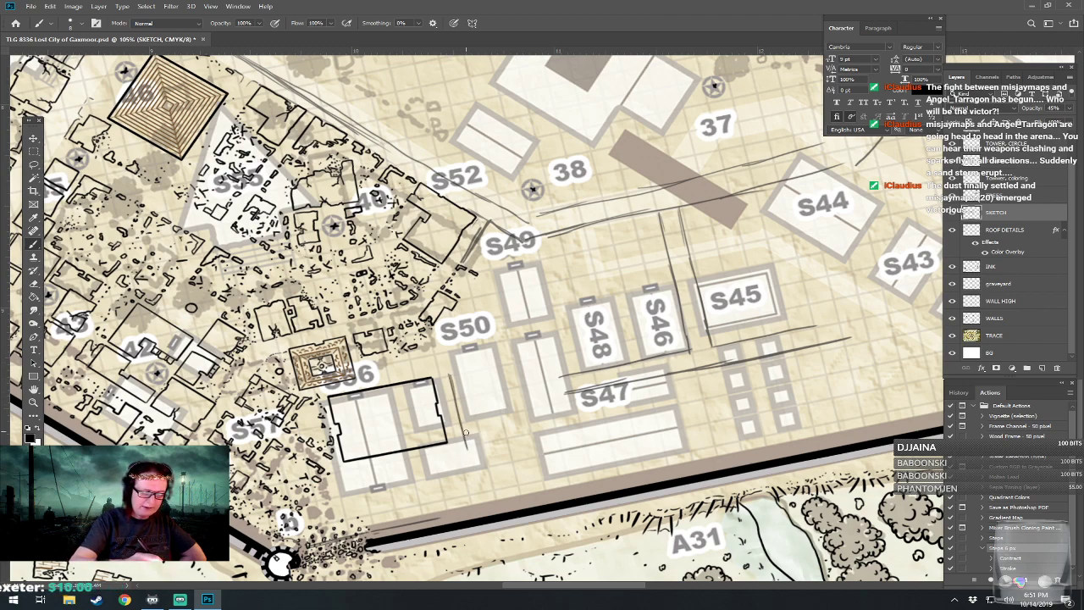
drag(468, 449, 479, 507)
mouse_move(449, 445)
mouse_down()
mouse_move(464, 513)
mouse_move(582, 489)
mouse_up()
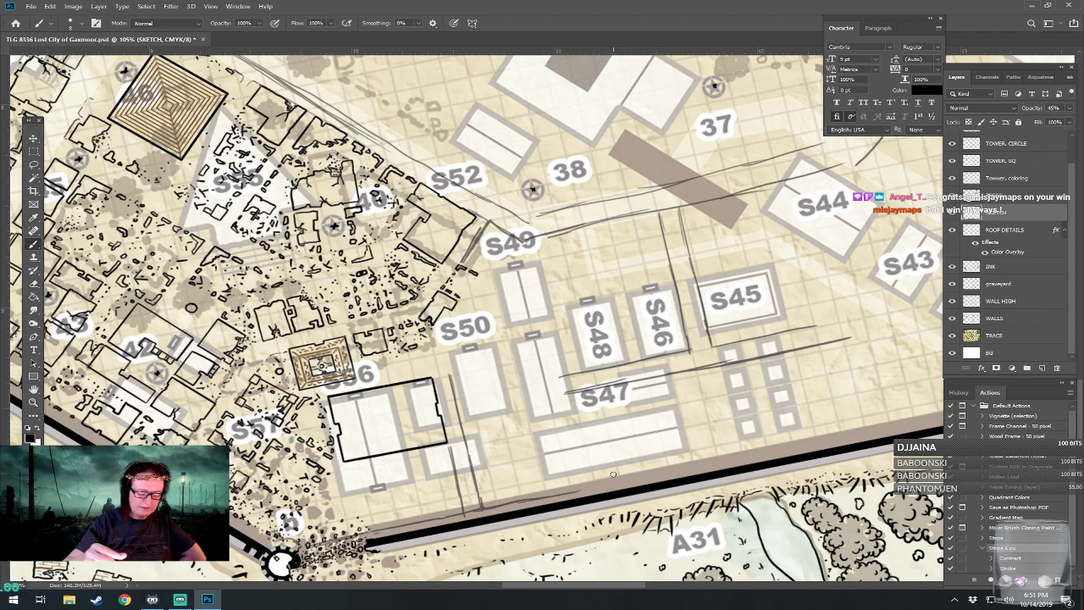
Sketch the street edges across S50 that link the street beside the inked building to the cross street at S47.
scroll(613, 474, right, 2)
scroll(613, 475, up, 1)
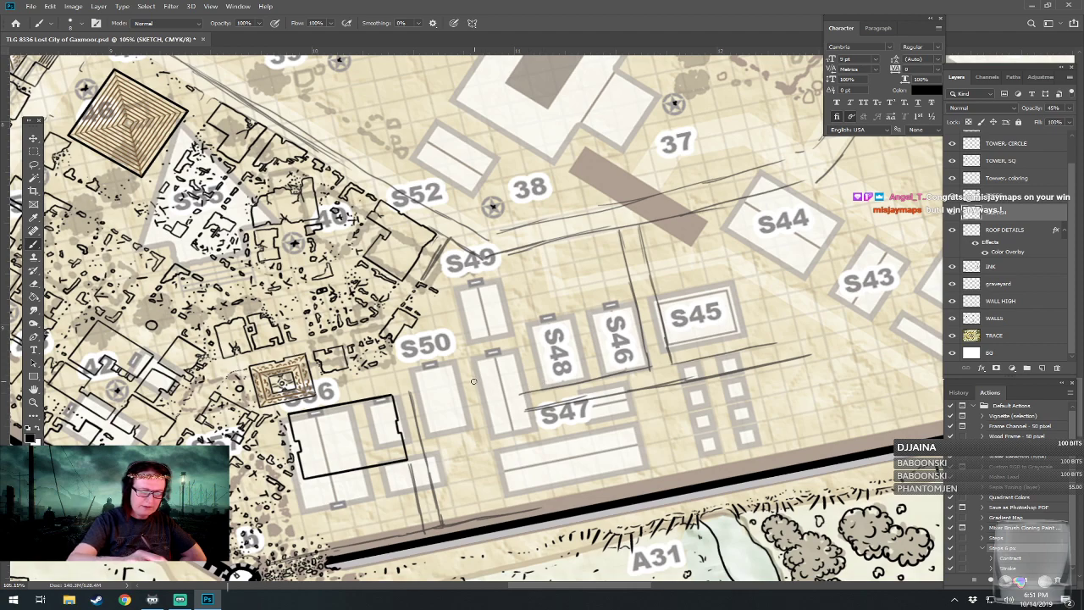
drag(413, 389, 498, 372)
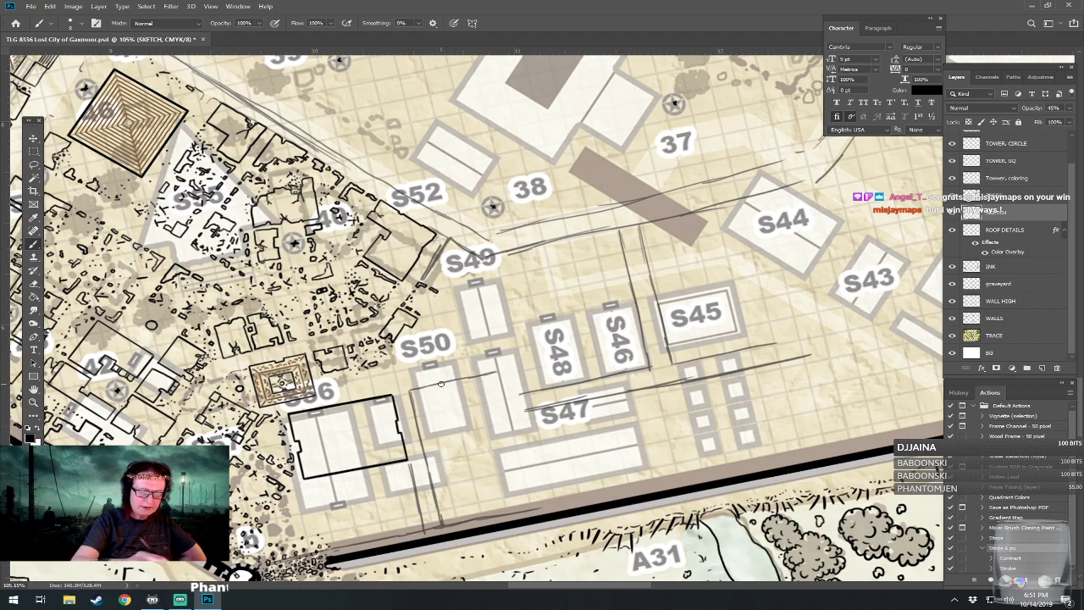
mouse_move(406, 394)
mouse_down()
mouse_move(433, 365)
mouse_move(421, 367)
mouse_move(514, 350)
mouse_move(532, 415)
mouse_up()
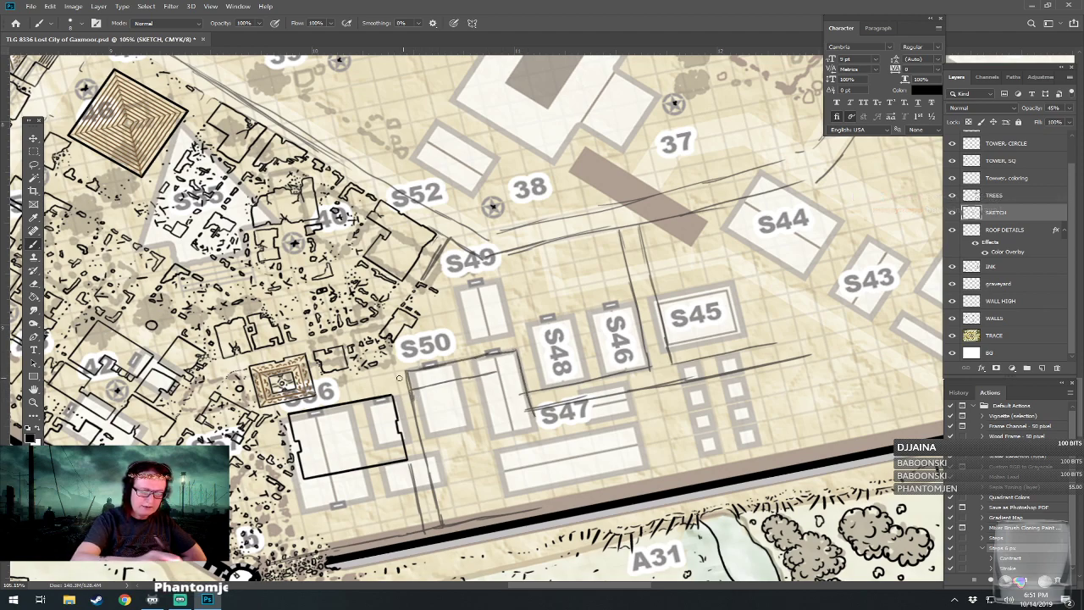
Sketch the outer street edge above S50 and down beside S48, and hide the TRACE reference.
mouse_move(384, 372)
mouse_down()
mouse_move(382, 358)
mouse_move(508, 337)
mouse_up()
mouse_move(431, 349)
mouse_down()
mouse_move(529, 329)
mouse_move(550, 385)
mouse_up()
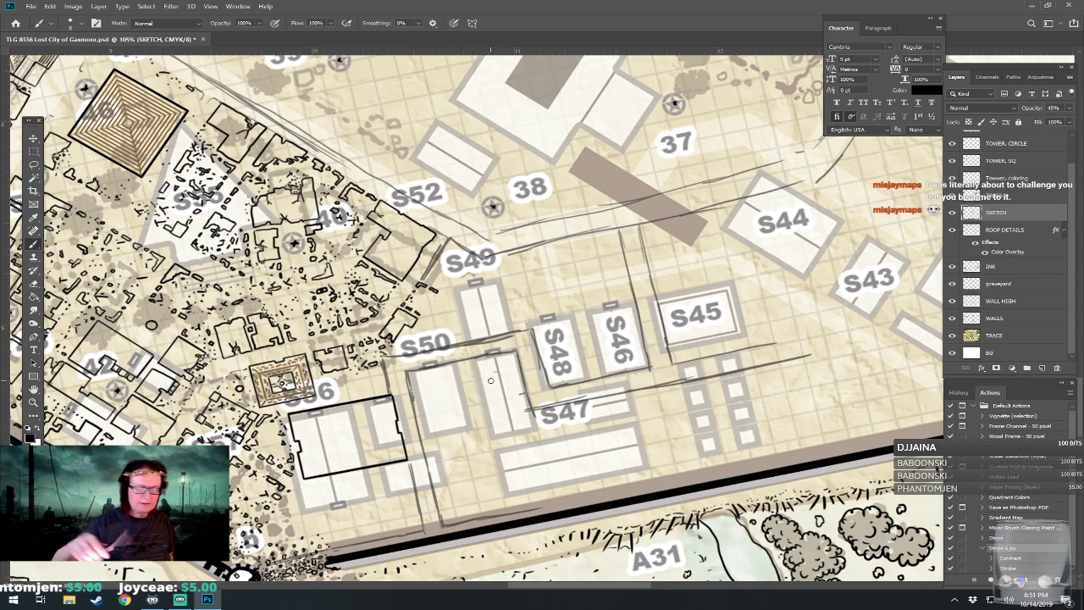
drag(490, 381, 546, 415)
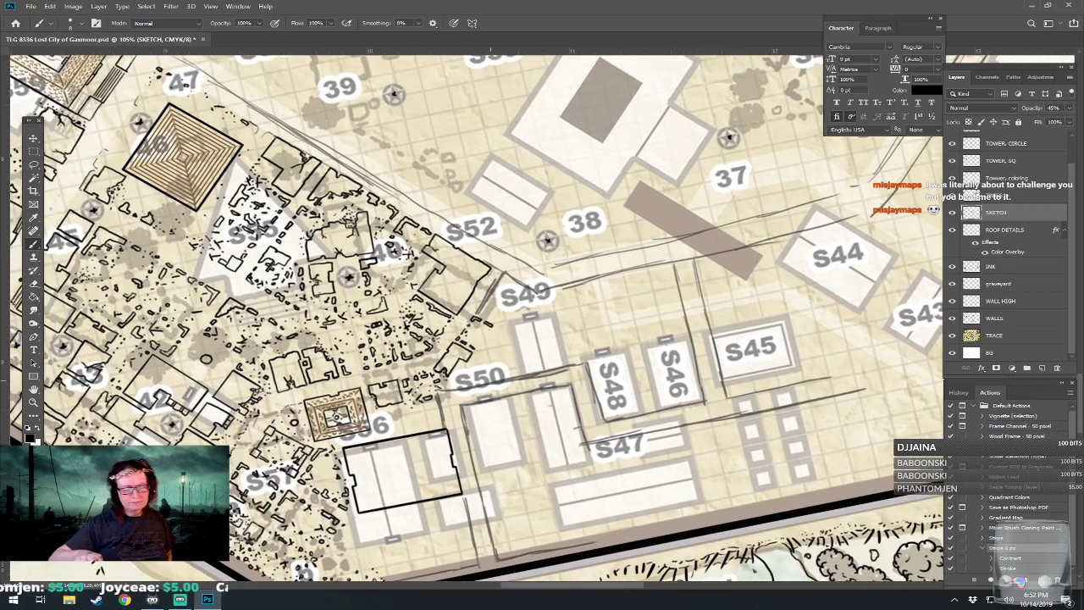
drag(407, 251, 386, 253)
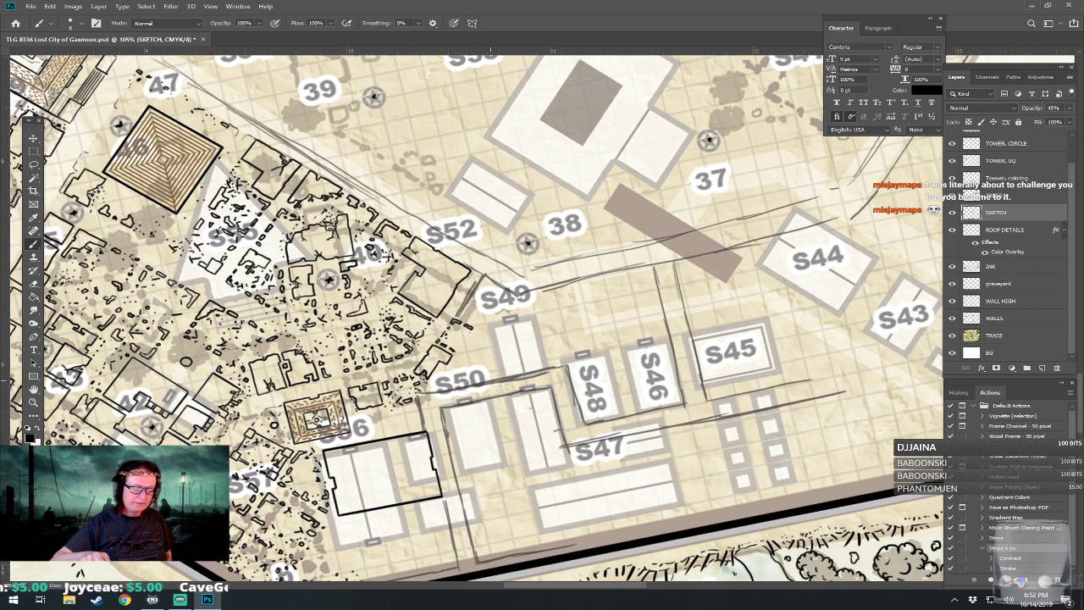
click(952, 335)
mouse_move(927, 352)
mouse_down()
mouse_move(1005, 315)
mouse_move(1010, 247)
mouse_move(1009, 260)
mouse_move(1029, 267)
mouse_up()
drag(629, 157, 656, 197)
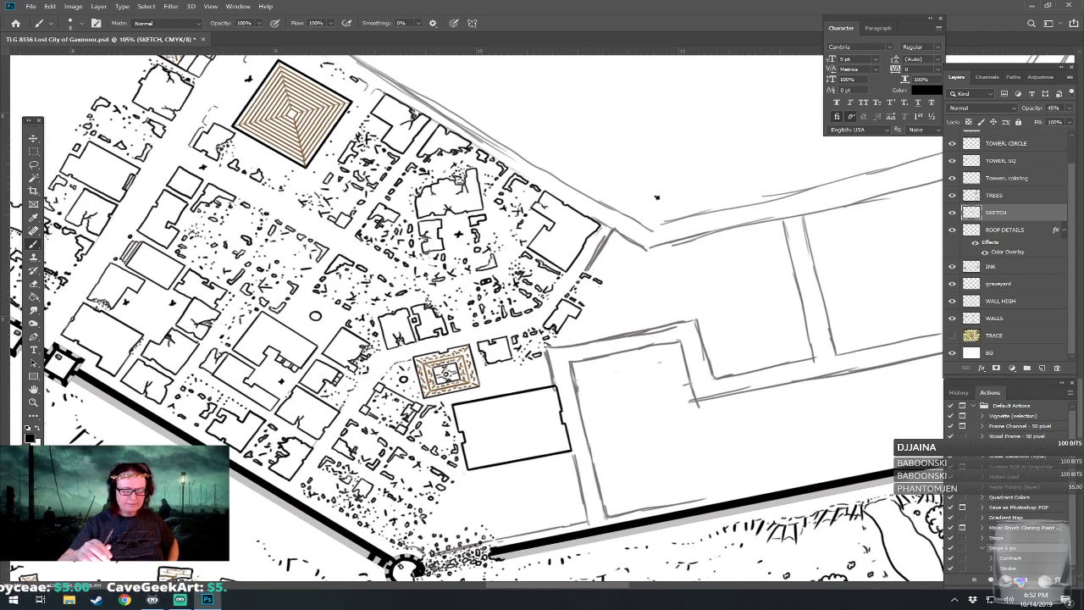
On the INK layer, draw a rectangular recess inside the large rectangular building on its street side.
scroll(540, 401, up, 5)
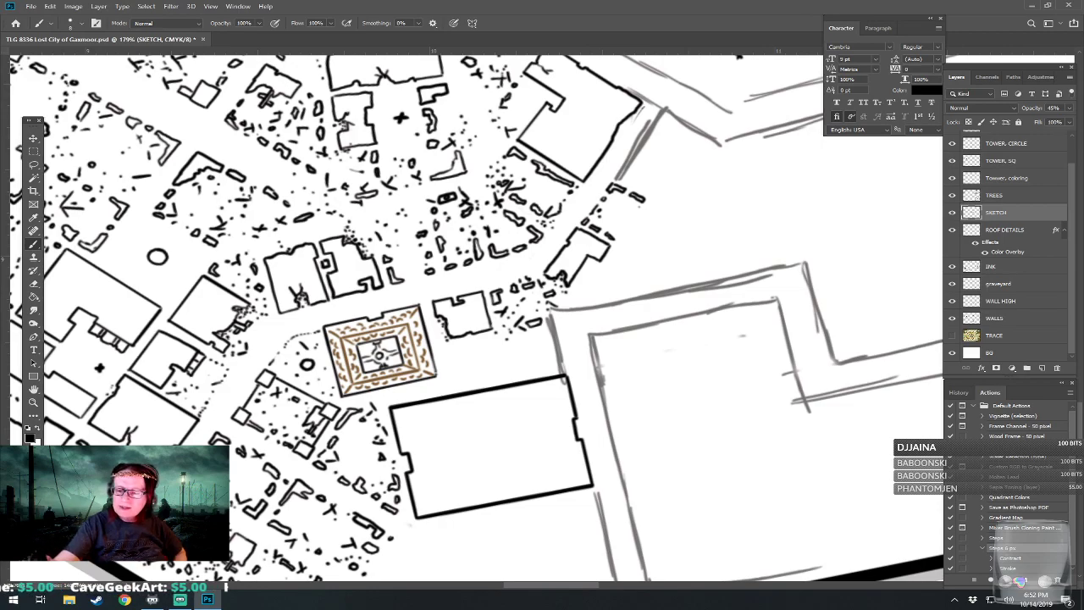
click(966, 266)
key(r)
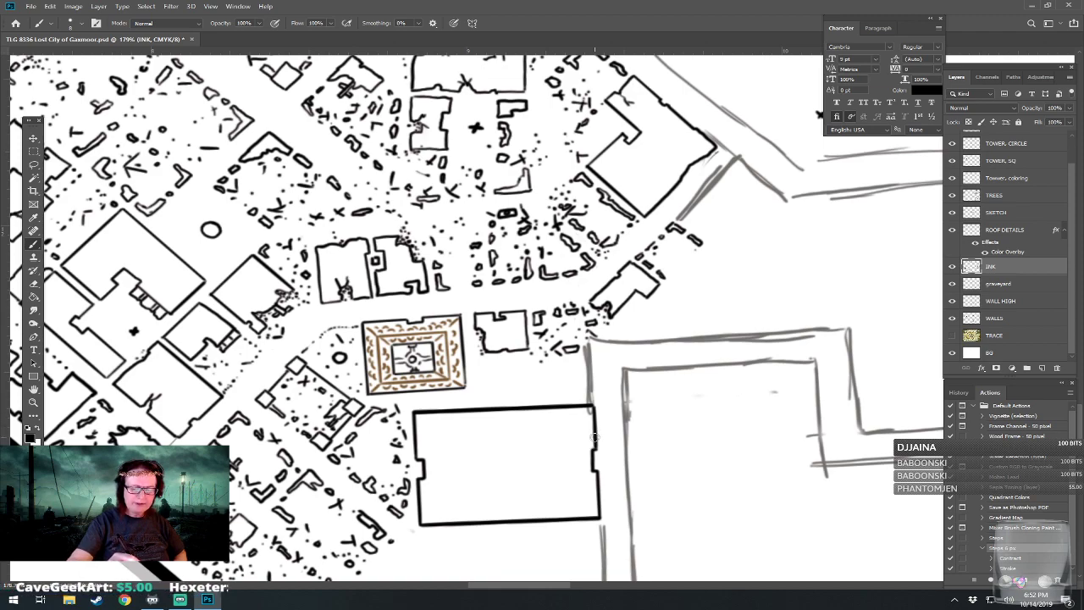
drag(595, 437, 547, 437)
key(ctrl+z)
key(r)
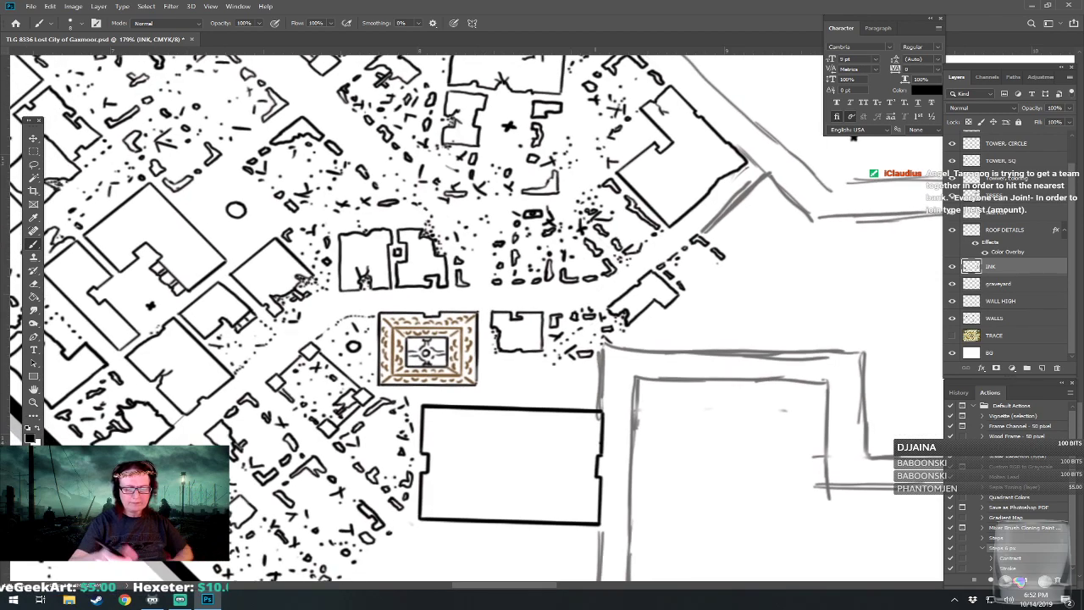
mouse_move(599, 441)
mouse_down()
mouse_move(543, 443)
mouse_move(538, 492)
mouse_move(591, 490)
mouse_up()
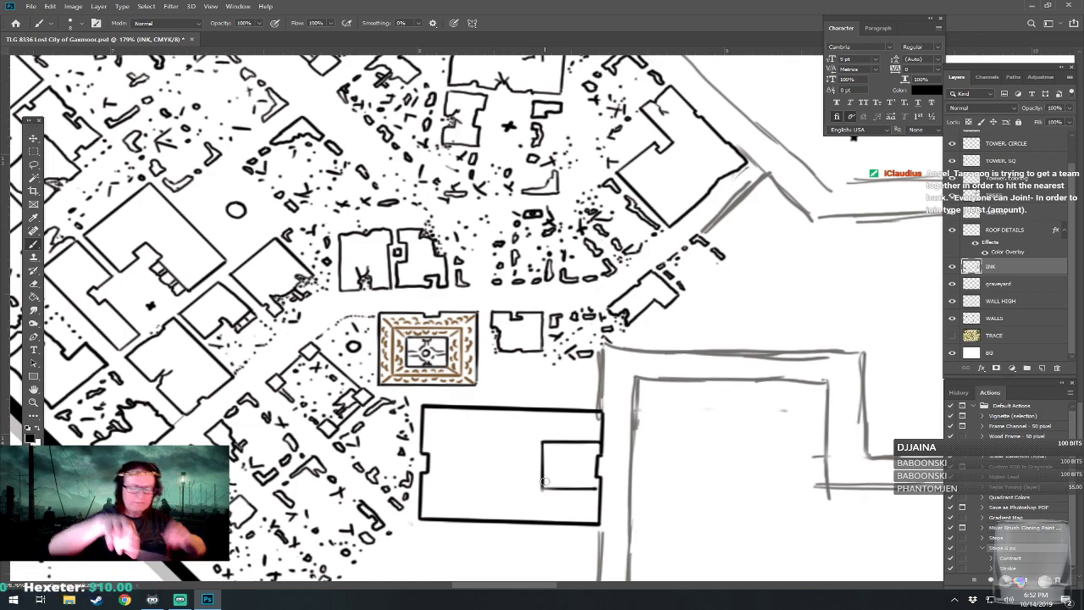
Erase the building's outer wall across the recess so that it opens onto the street.
key(bracketleft)
key(bracketleft)
key(bracketleft)
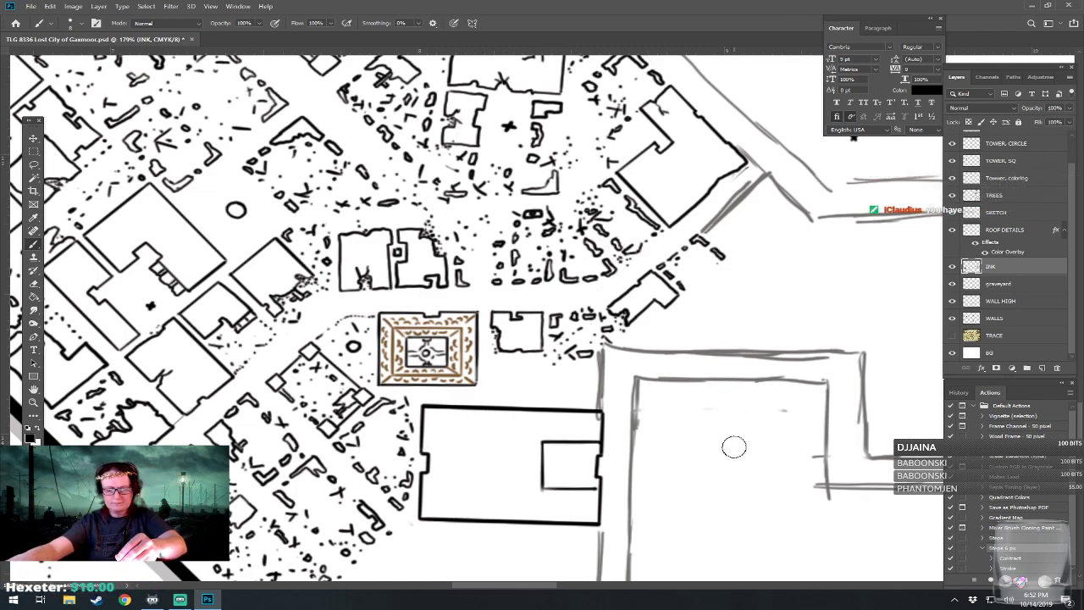
key(bracketleft)
key(bracketleft)
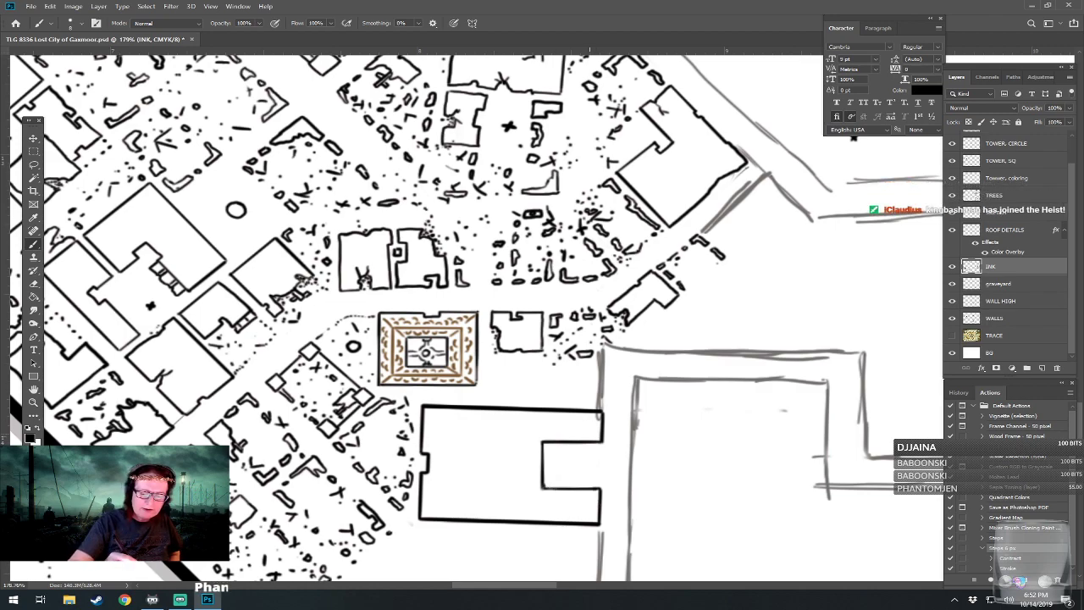
Ink a small doorway block on the recess's back wall and thin path lines leading out to the street.
mouse_move(563, 457)
mouse_down()
mouse_move(590, 458)
mouse_move(604, 476)
mouse_up()
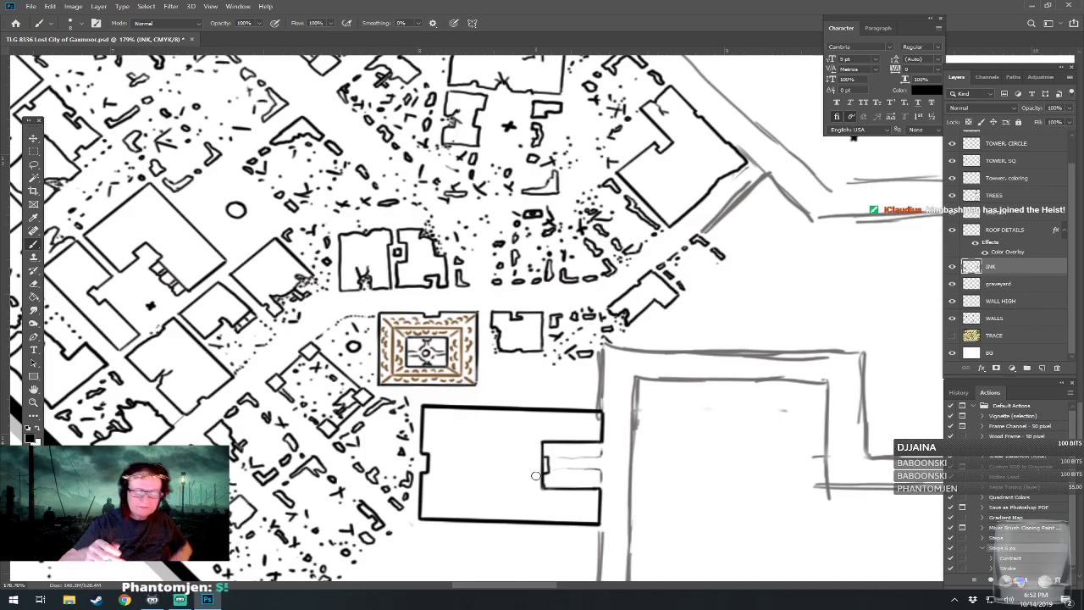
scroll(535, 476, down, 6)
drag(545, 440, 557, 444)
scroll(518, 442, up, 4)
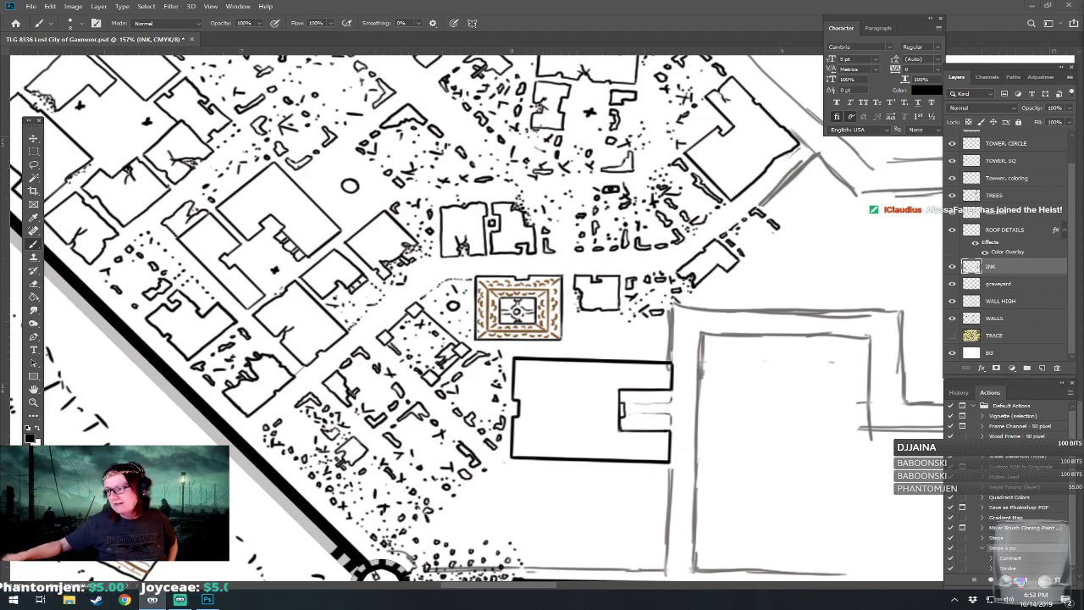
Ink an L-shaped wall fragment and scattered rubble between the ornate square building and the large recessed building.
scroll(527, 305, up, 5)
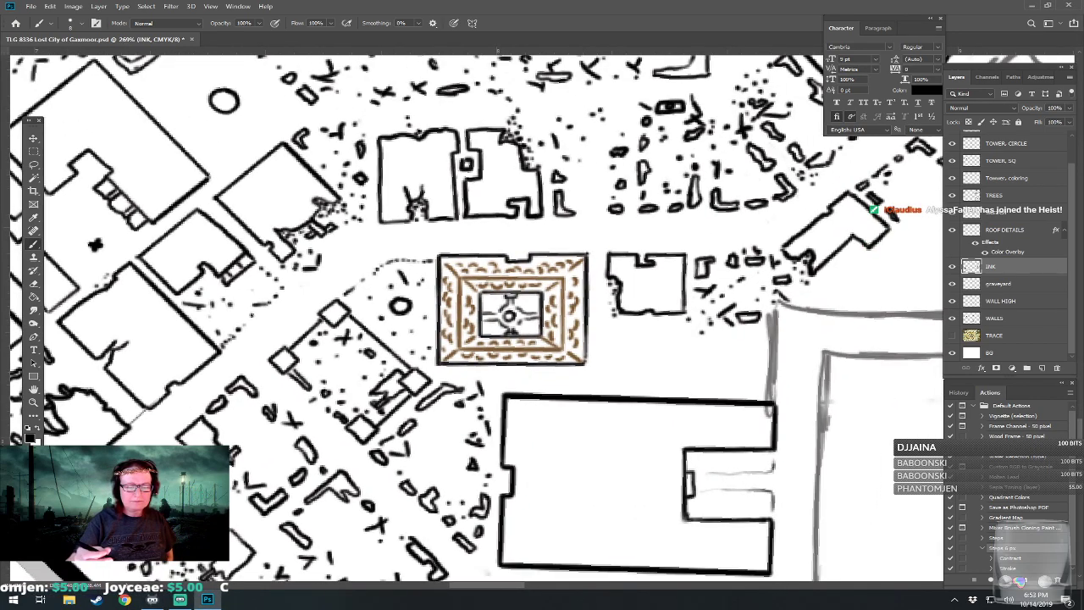
click(509, 376)
click(535, 378)
click(559, 385)
click(596, 381)
mouse_move(603, 337)
mouse_down()
mouse_move(606, 347)
mouse_move(615, 333)
mouse_move(603, 336)
mouse_up()
click(608, 367)
click(607, 383)
drag(612, 388, 638, 386)
click(648, 387)
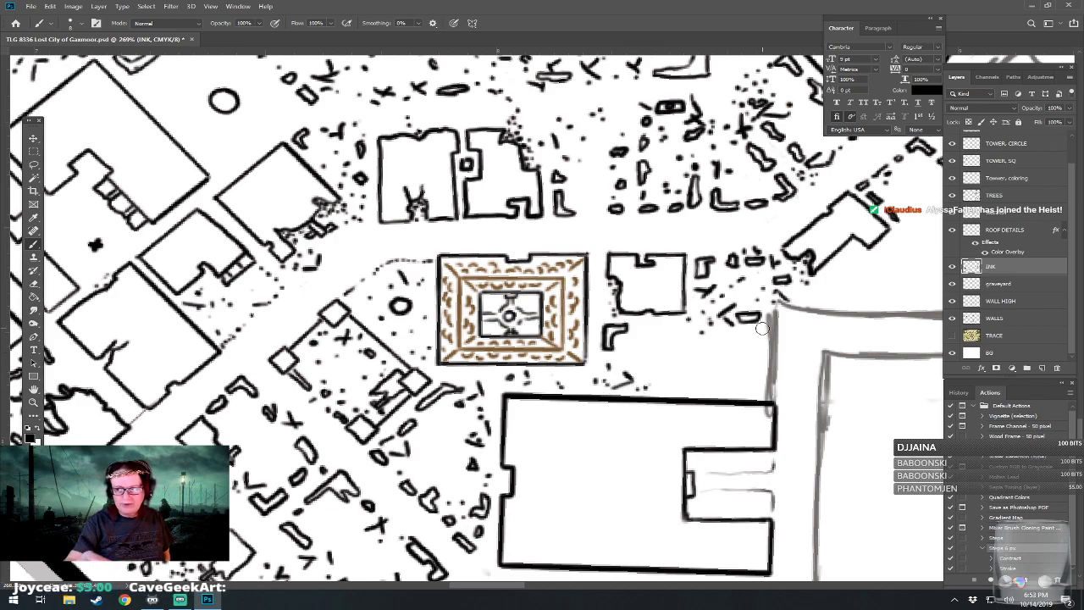
Continue the rubble and broken wall pieces along the recessed building's upper wall to the sketched street edge.
click(667, 385)
drag(680, 384, 704, 386)
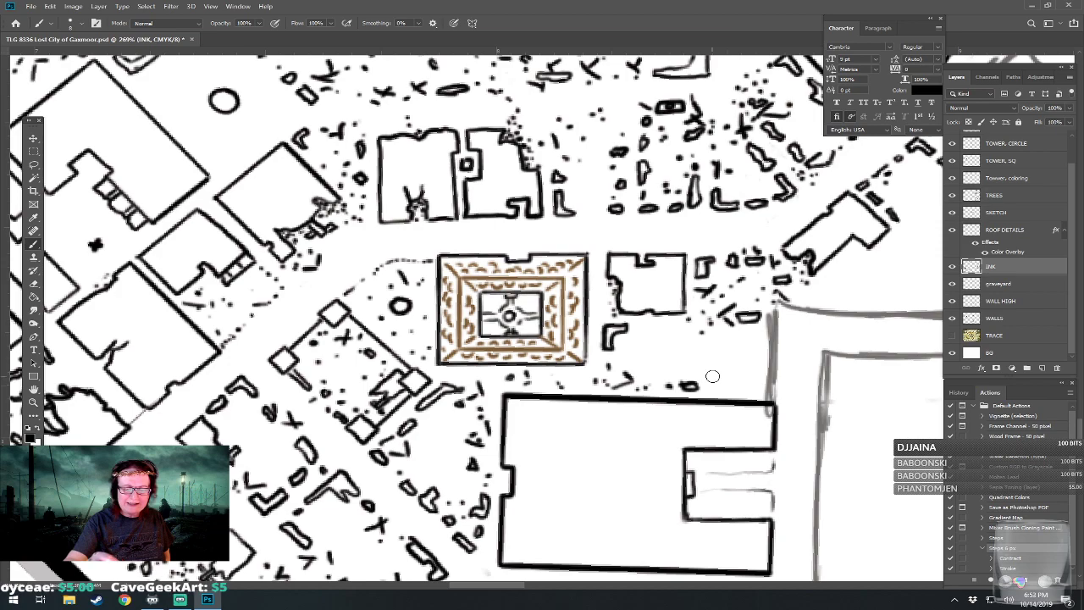
click(718, 385)
click(724, 367)
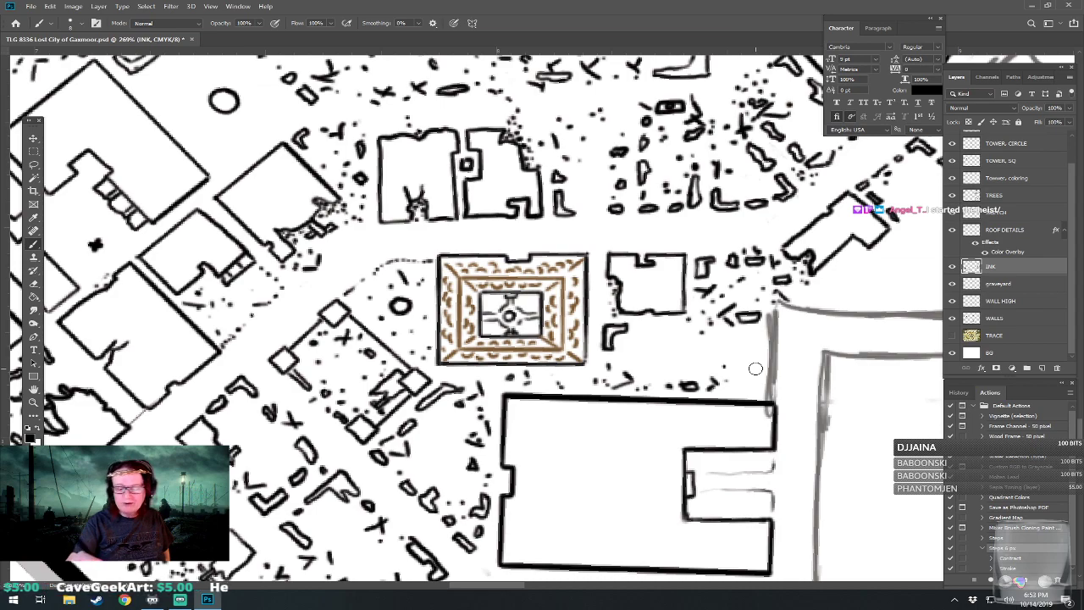
mouse_move(737, 386)
mouse_down()
mouse_move(767, 391)
mouse_move(771, 307)
mouse_move(594, 253)
mouse_move(661, 74)
mouse_move(628, 178)
mouse_up()
scroll(585, 474, down, 5)
drag(584, 474, 540, 436)
scroll(533, 367, up, 3)
drag(533, 367, 559, 428)
scroll(608, 315, up, 6)
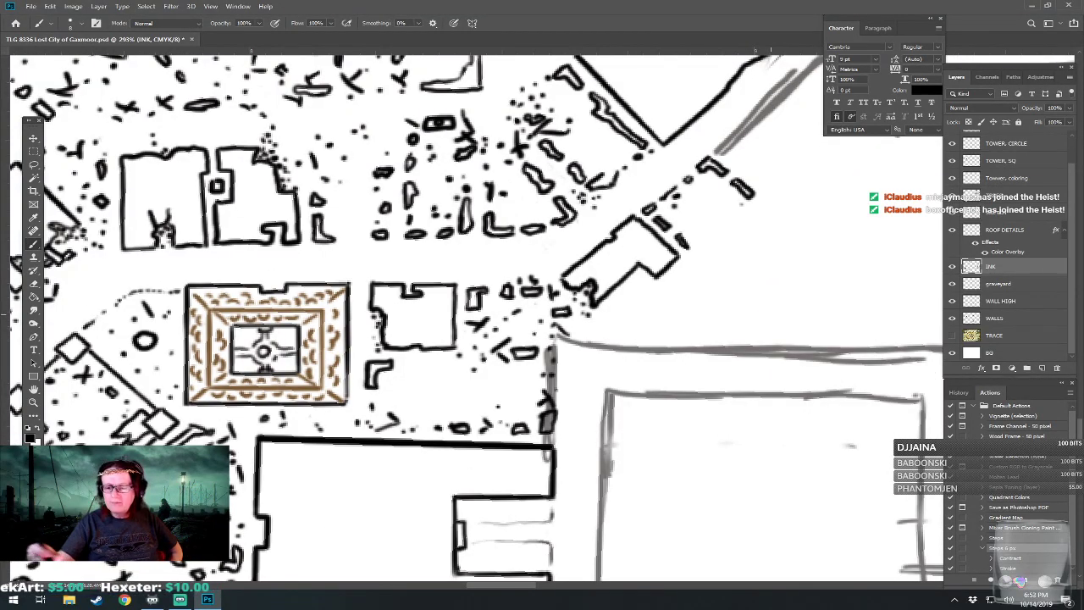
Open the edit history and check the inked buildings against the TRACE reference around S50 and S56.
click(966, 392)
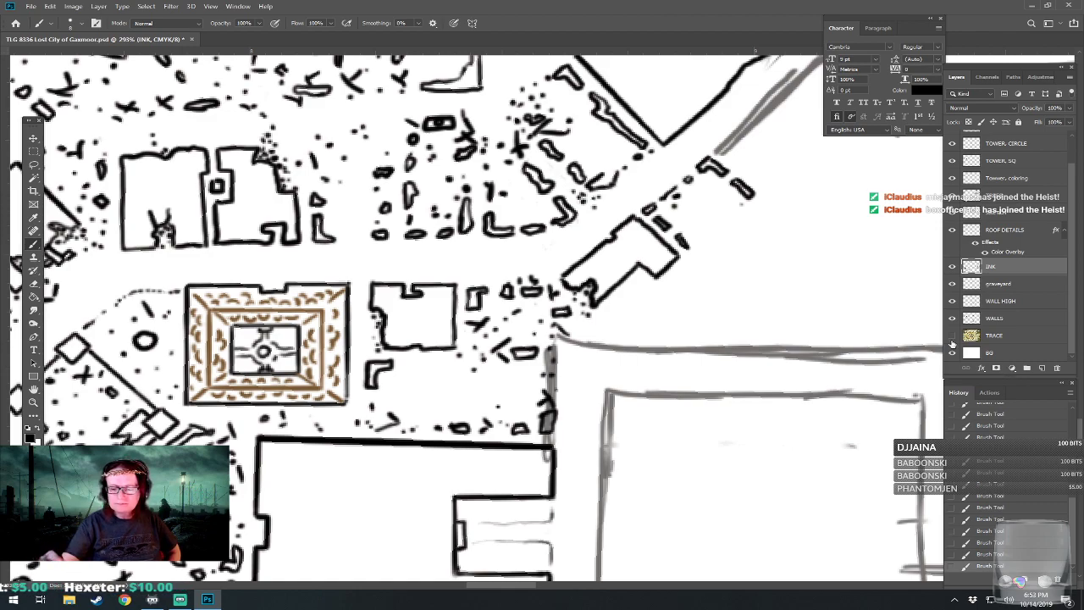
click(952, 335)
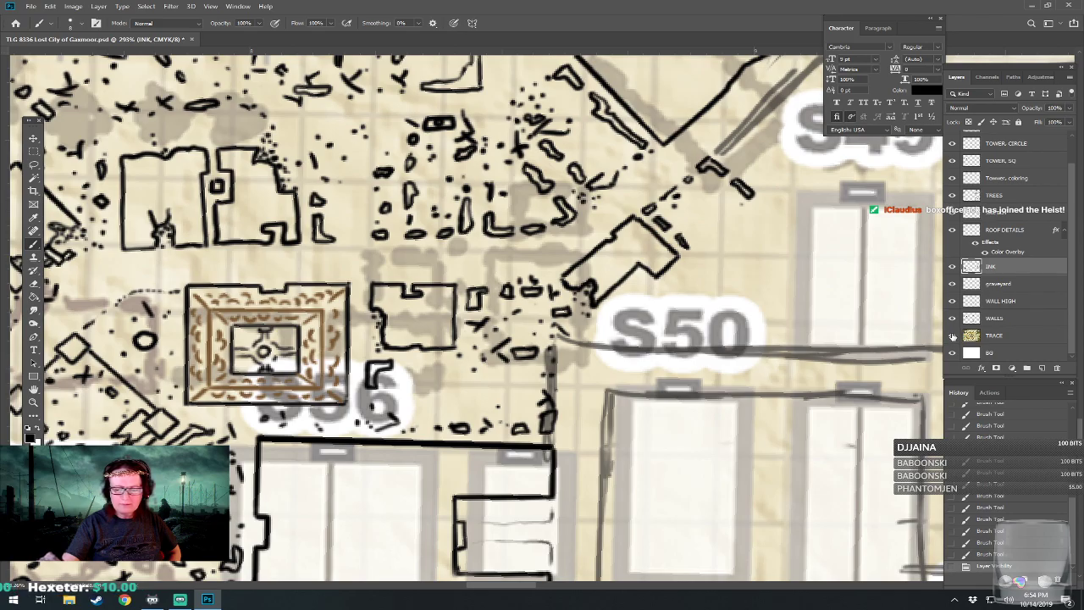
click(952, 335)
Ink broken corner walls and rubble dots between the small angled building and the sketched street at S50.
scroll(504, 395, down, 5)
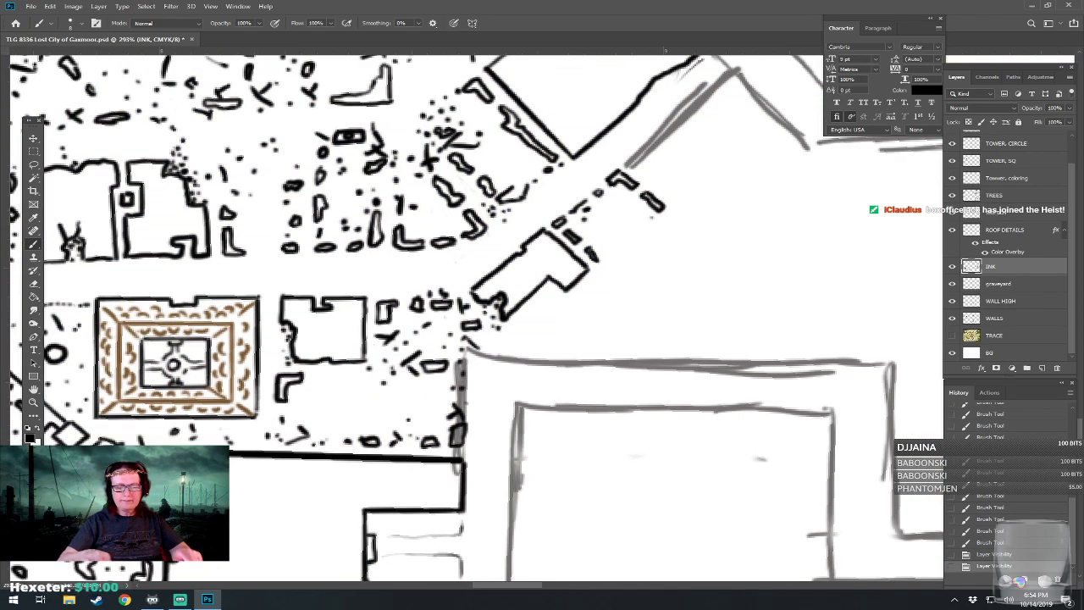
scroll(774, 161, up, 3)
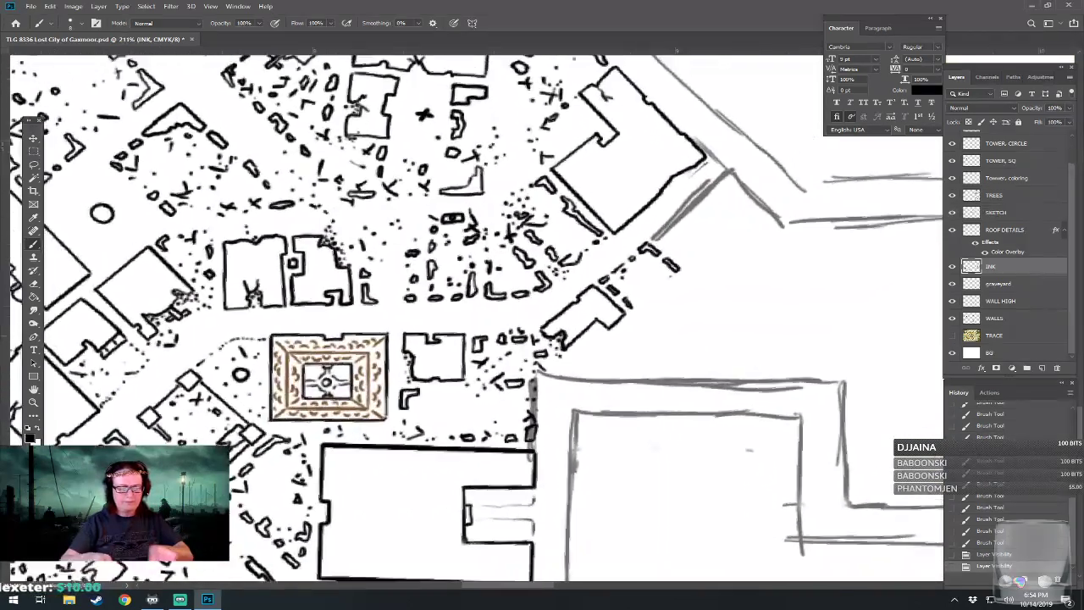
drag(878, 173, 858, 197)
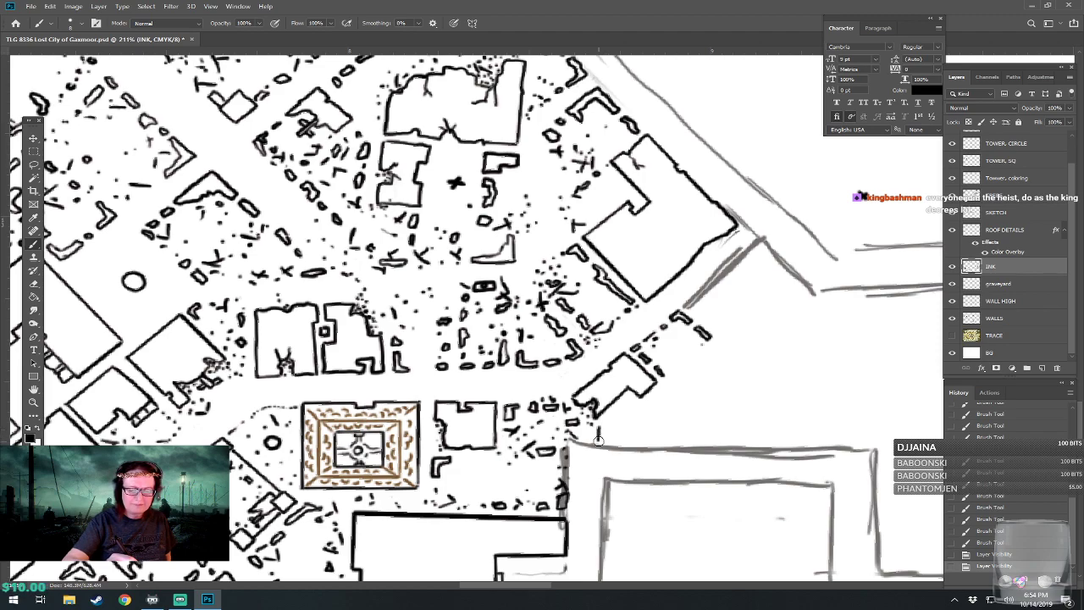
mouse_move(603, 442)
mouse_down()
mouse_move(631, 401)
mouse_move(639, 415)
mouse_move(625, 444)
mouse_move(645, 440)
mouse_move(628, 439)
mouse_move(635, 432)
mouse_move(671, 441)
mouse_move(677, 428)
mouse_move(655, 439)
mouse_move(681, 444)
mouse_up()
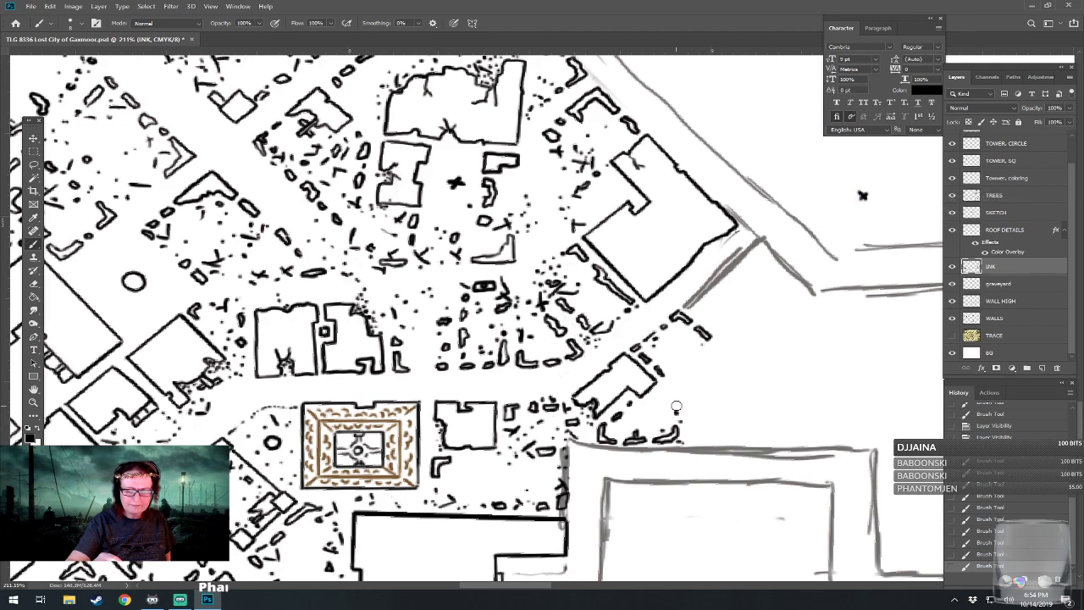
mouse_move(677, 405)
mouse_down()
mouse_move(653, 388)
mouse_move(675, 384)
mouse_up()
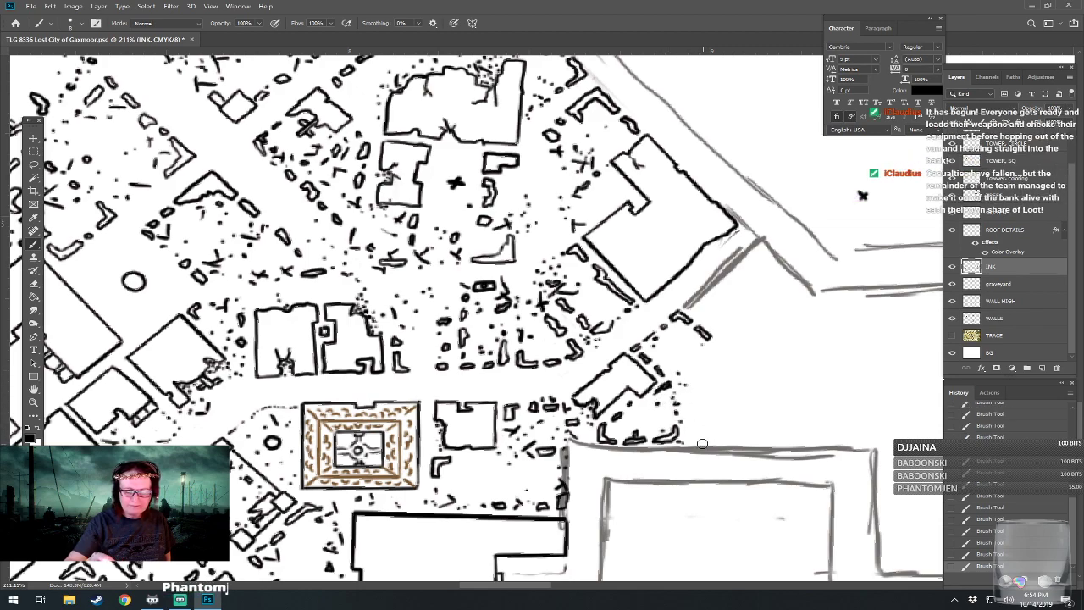
mouse_move(691, 421)
mouse_down()
mouse_move(693, 441)
mouse_move(709, 442)
mouse_up()
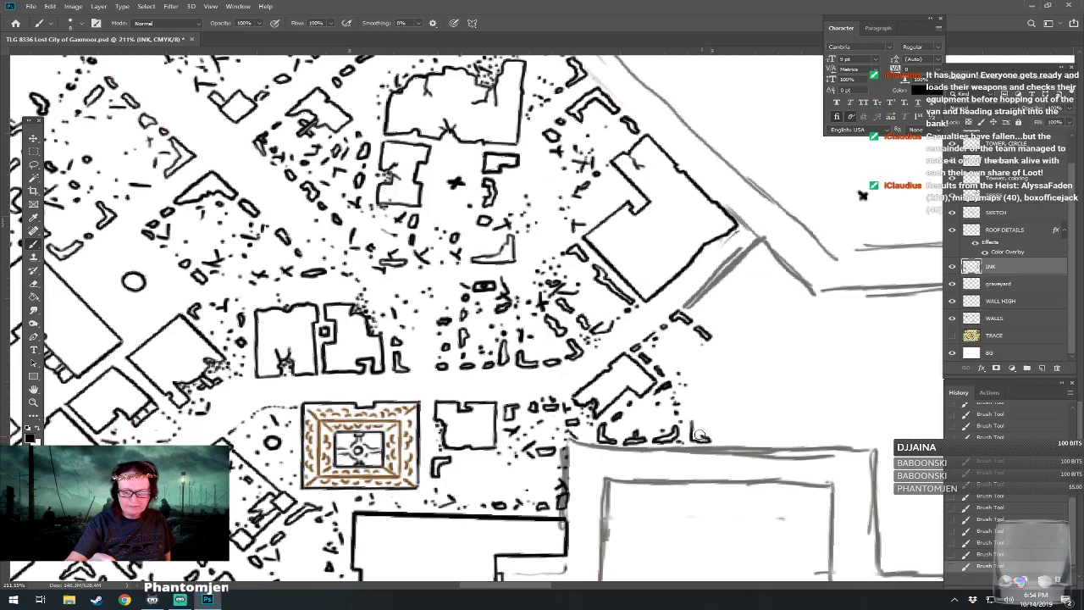
Compare the inked district and sketched streets with the TRACE reference around S47, S49 and S50, and examine the street corner near S49.
scroll(596, 273, down, 6)
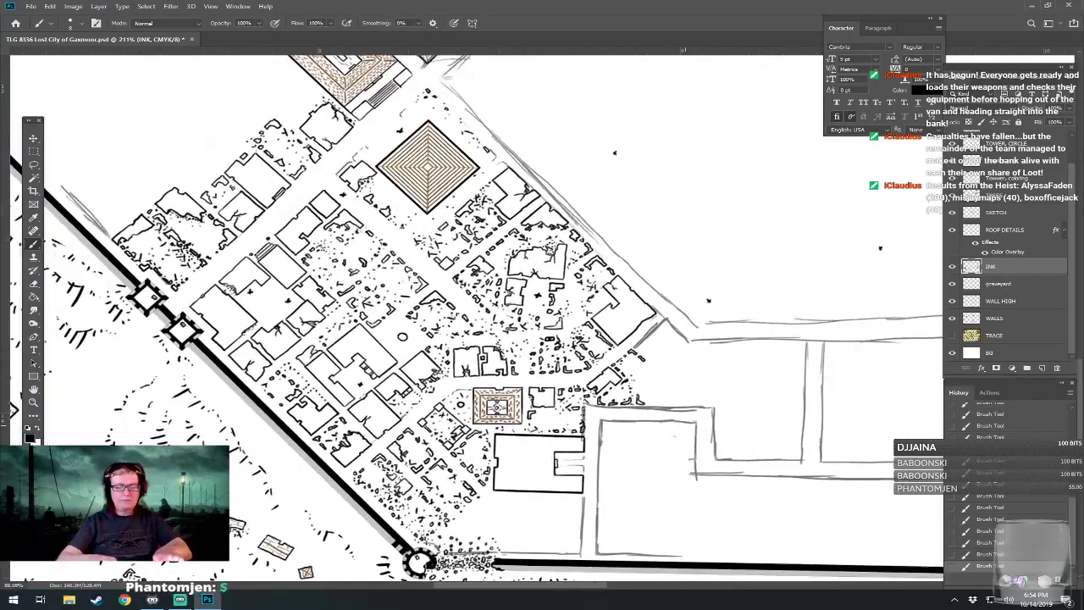
drag(542, 305, 585, 338)
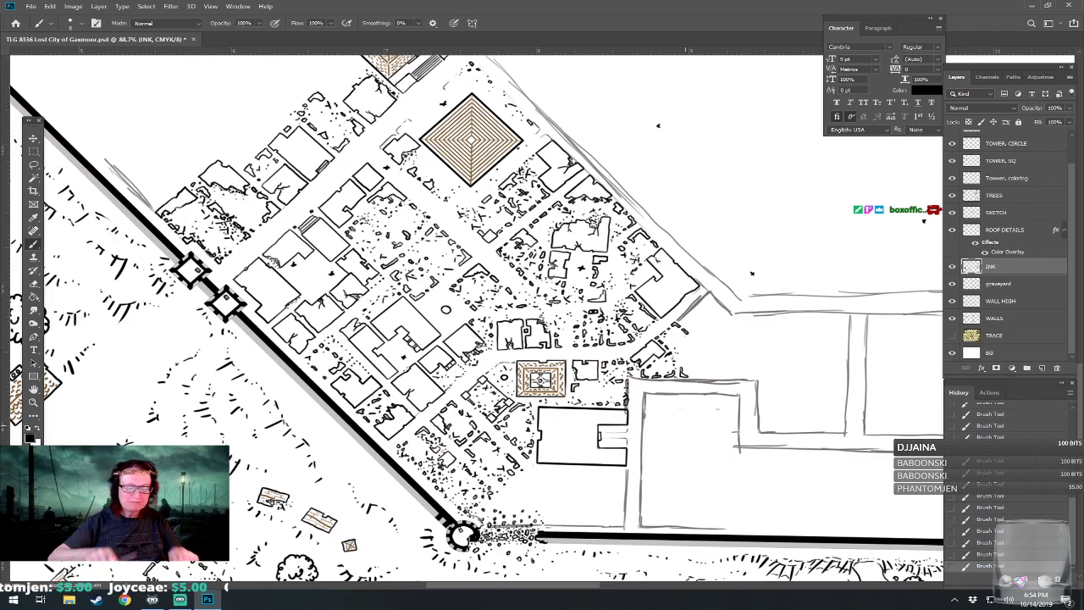
scroll(685, 425, up, 2)
scroll(685, 425, down, 2)
scroll(685, 425, up, 1)
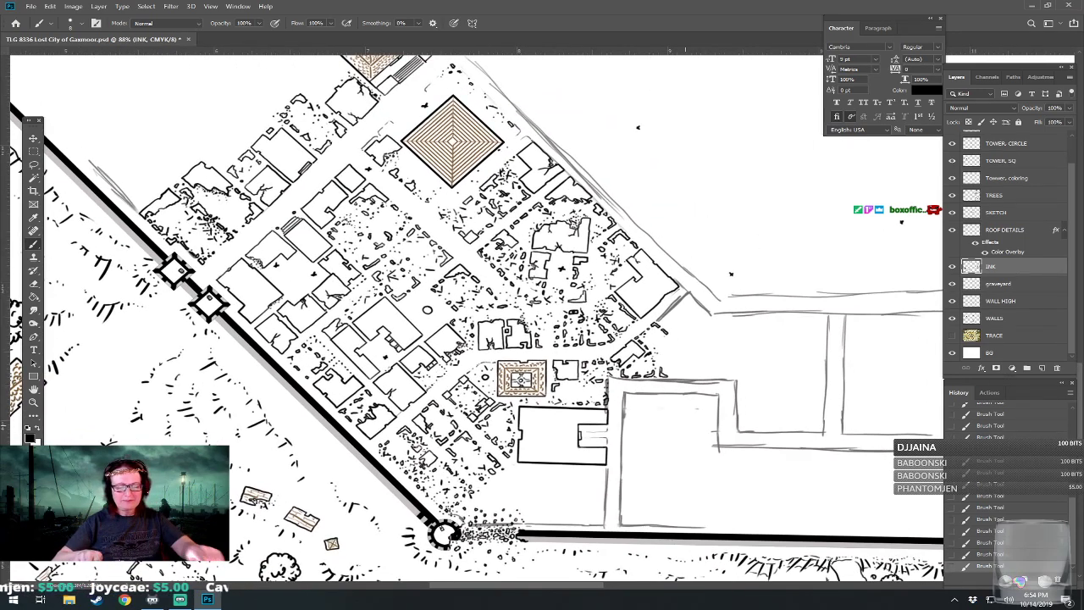
drag(685, 425, 640, 430)
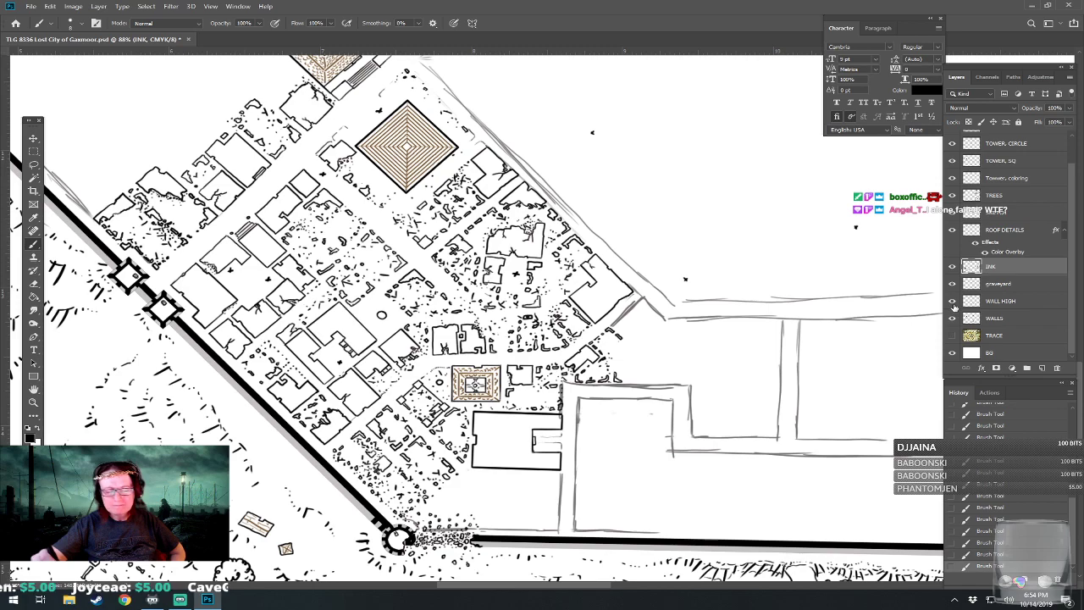
click(952, 336)
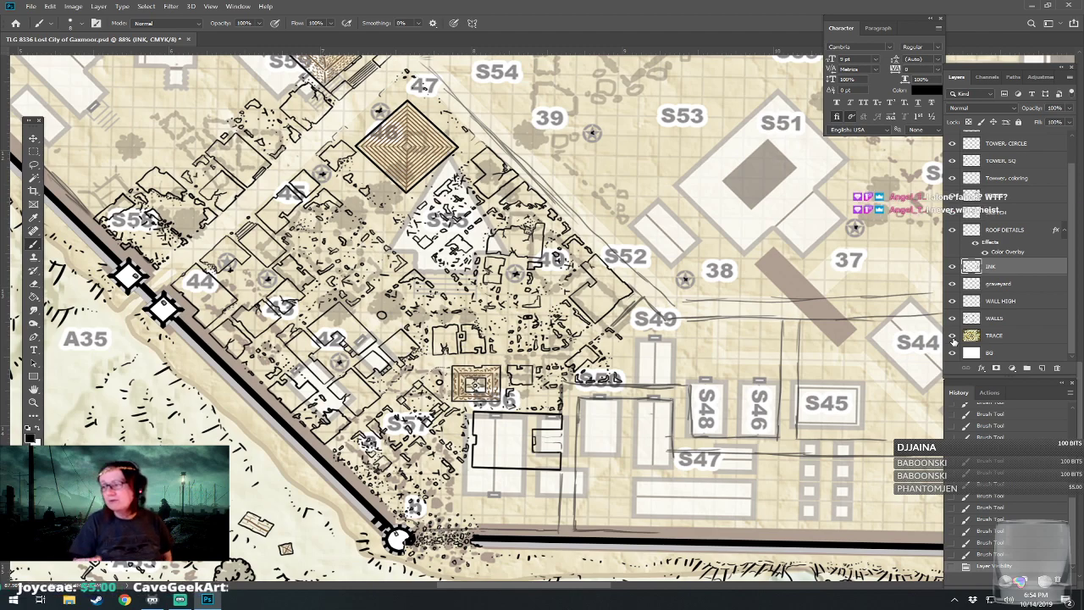
scroll(474, 318, up, 1)
scroll(474, 317, right, 3)
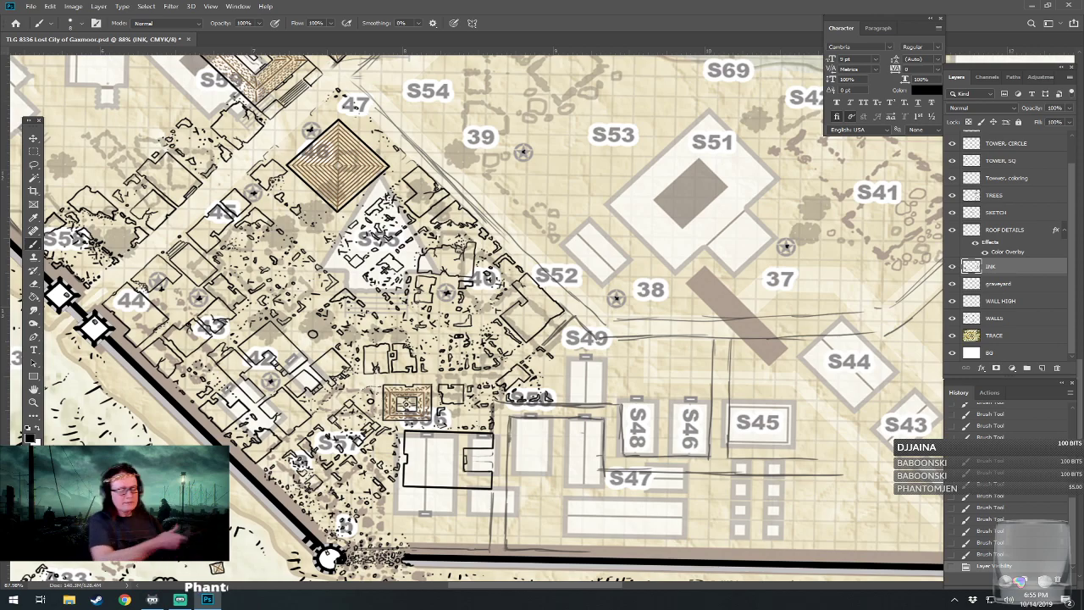
scroll(608, 387, up, 5)
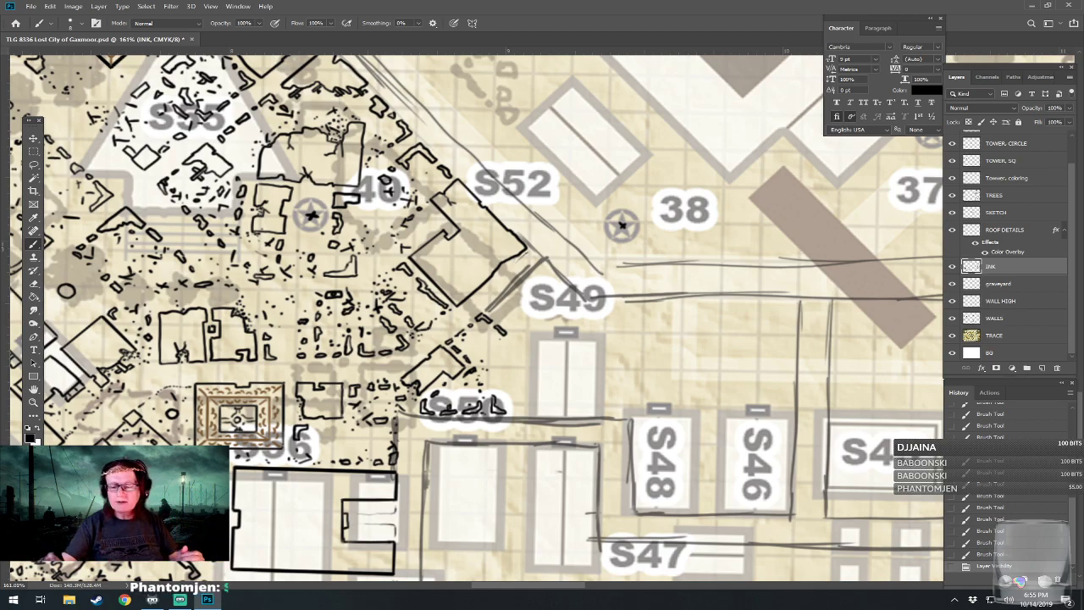
click(952, 336)
drag(584, 299, 543, 339)
drag(500, 263, 488, 273)
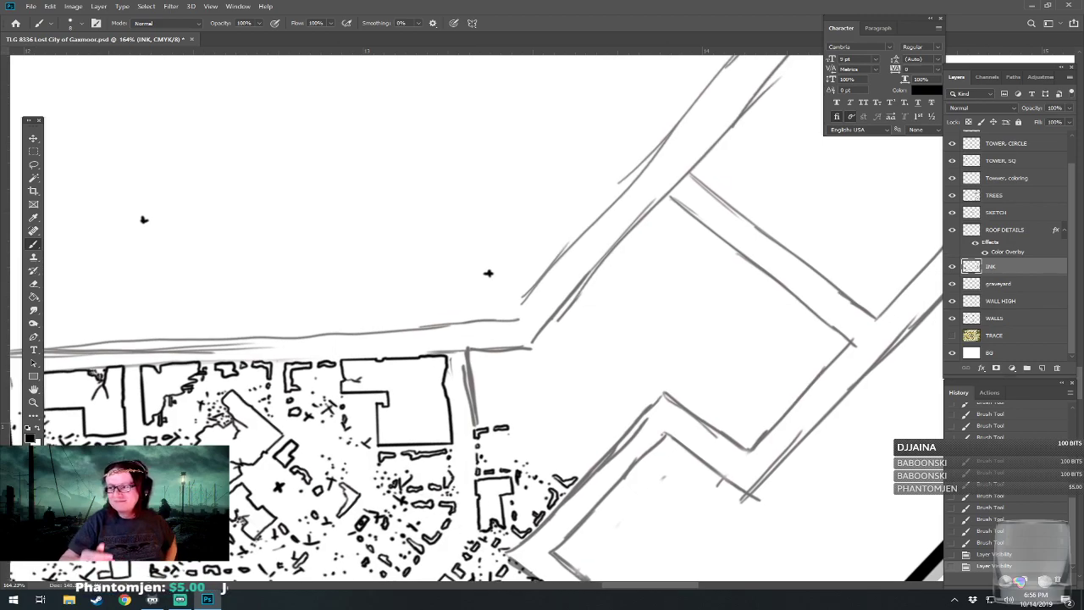
scroll(488, 272, up, 5)
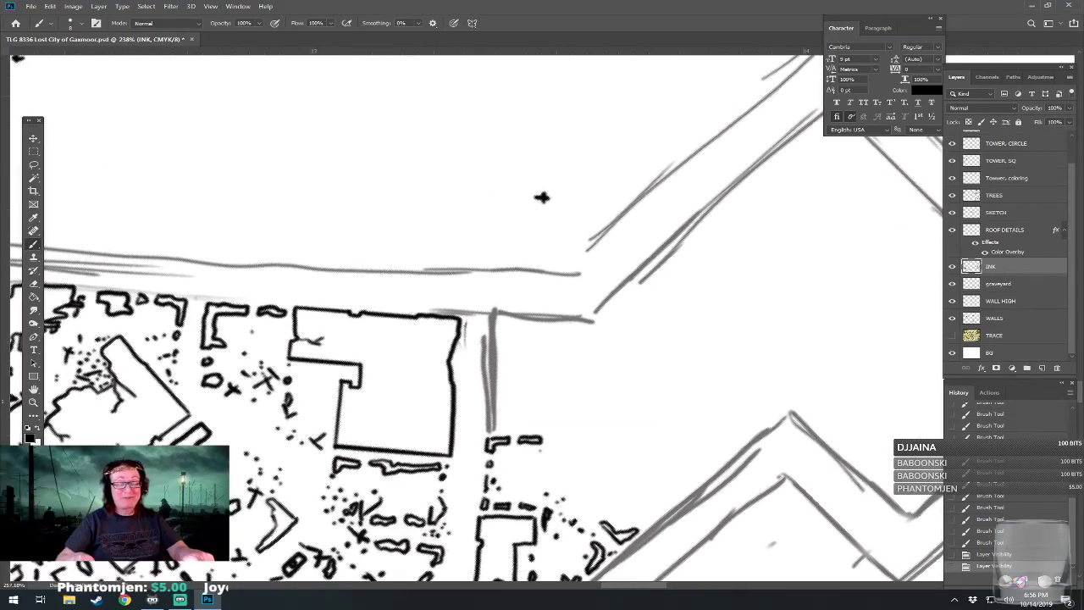
scroll(537, 200, up, 1)
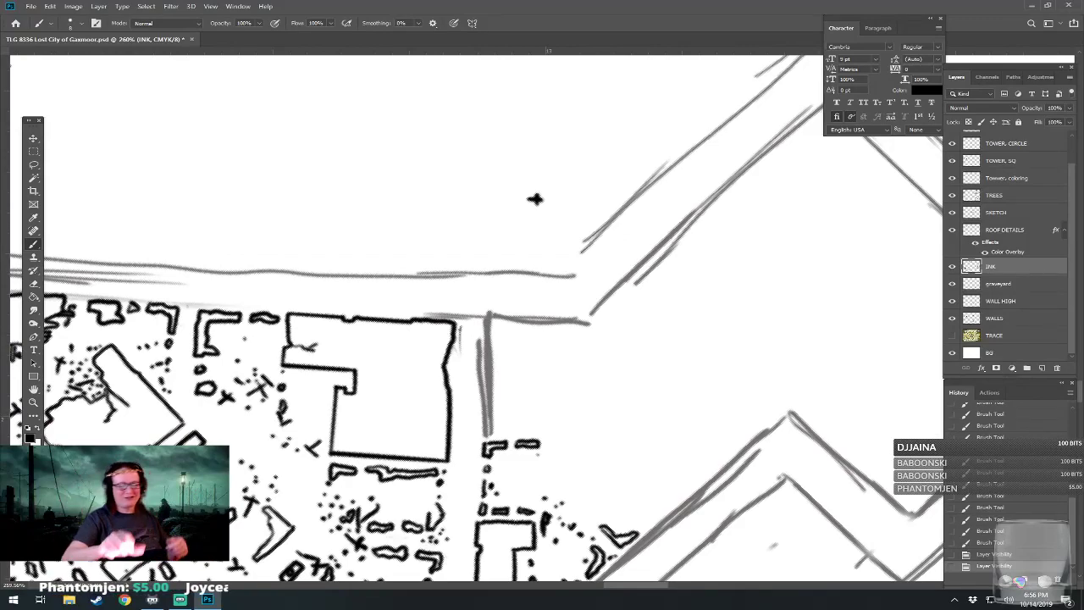
Ink a rectangular building at the sketched street corner and rework the neighbouring large building's facing upper corner with broken edges.
drag(535, 199, 609, 198)
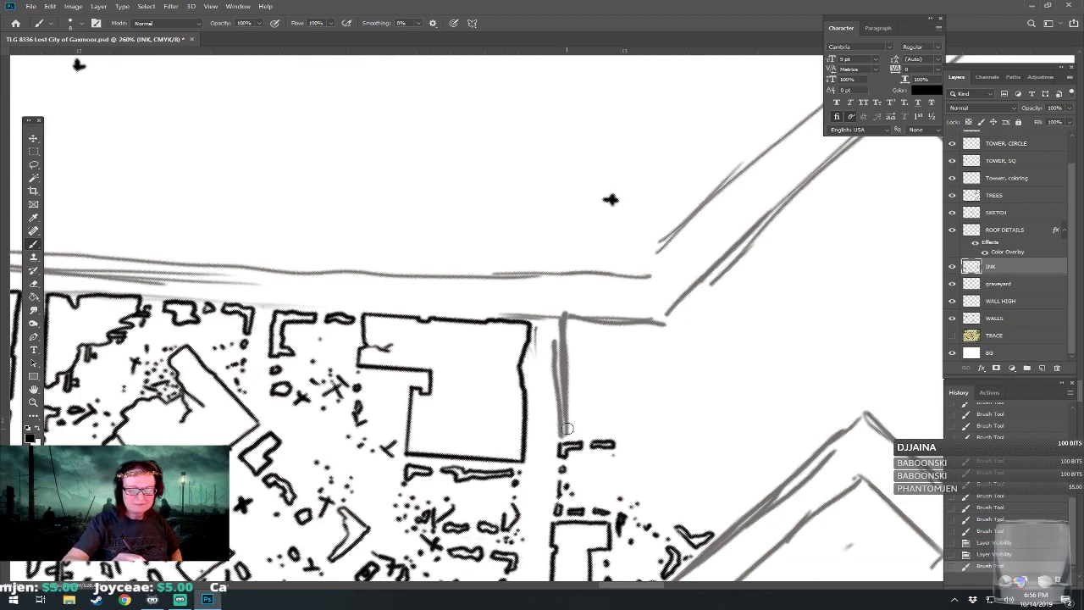
drag(565, 437, 565, 315)
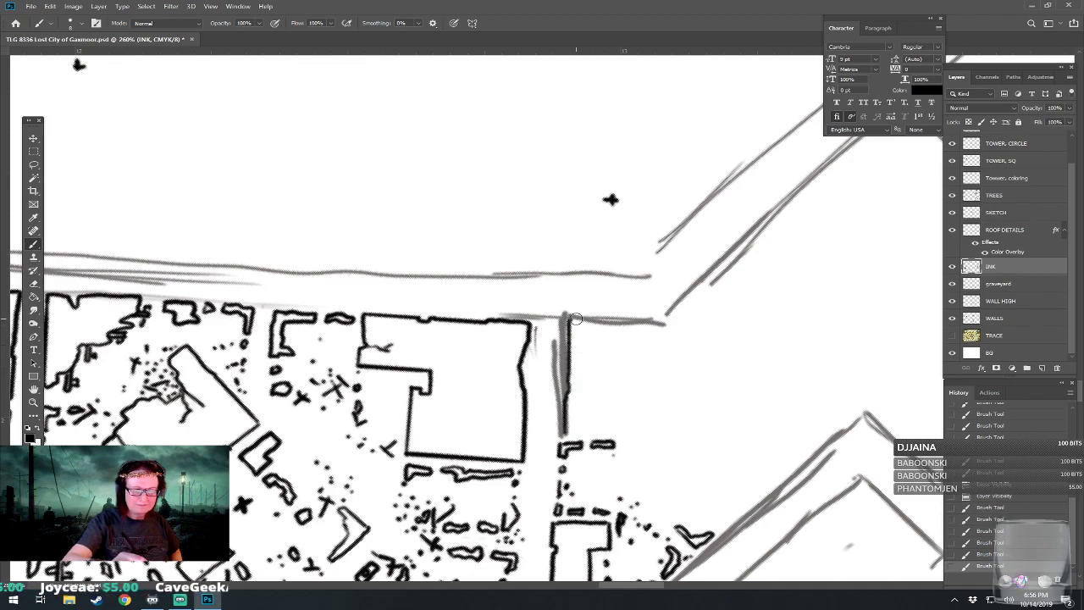
key(e)
mouse_move(533, 315)
mouse_down()
mouse_move(528, 339)
mouse_move(509, 331)
mouse_move(522, 349)
mouse_move(523, 337)
mouse_move(576, 320)
mouse_move(666, 318)
mouse_move(659, 397)
mouse_up()
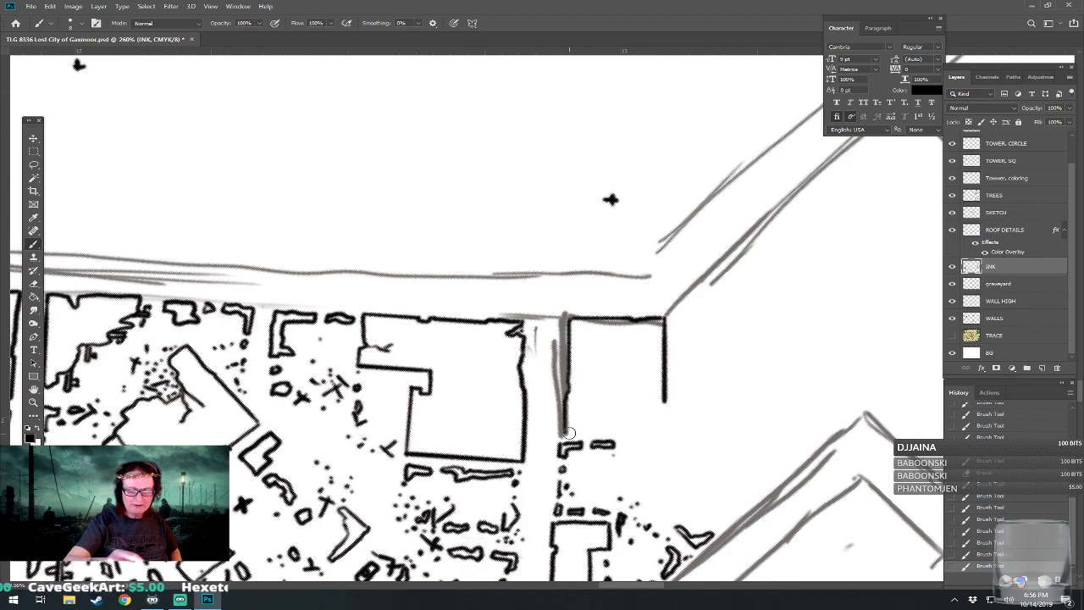
mouse_move(566, 434)
mouse_down()
mouse_move(666, 434)
mouse_move(665, 398)
mouse_up()
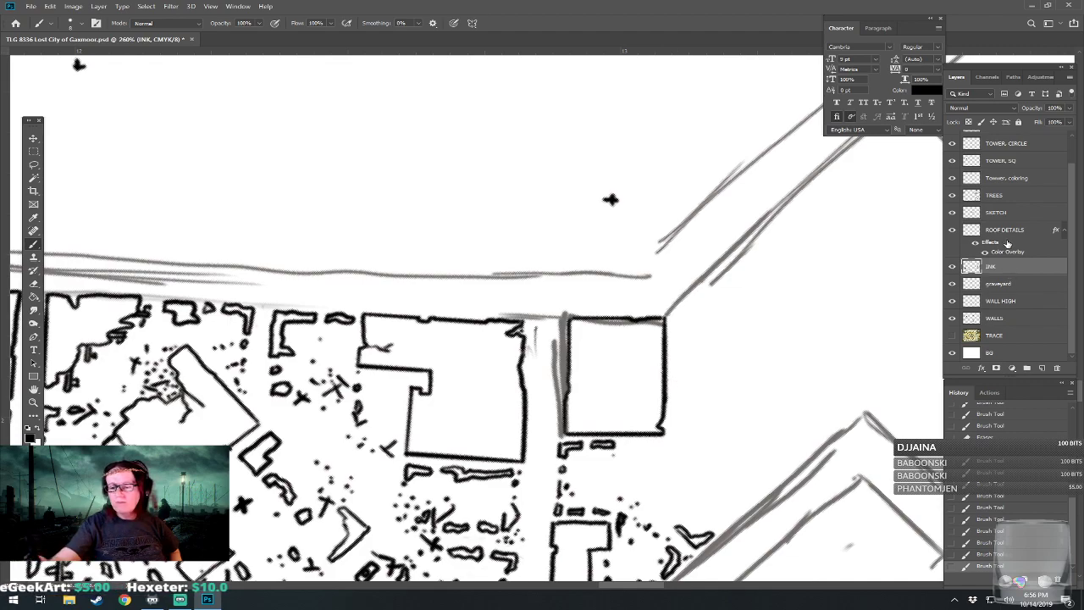
On the ROOF DETAILS layer, draw a straight ridge line down the middle of the new rectangular building.
click(1005, 231)
click(614, 427)
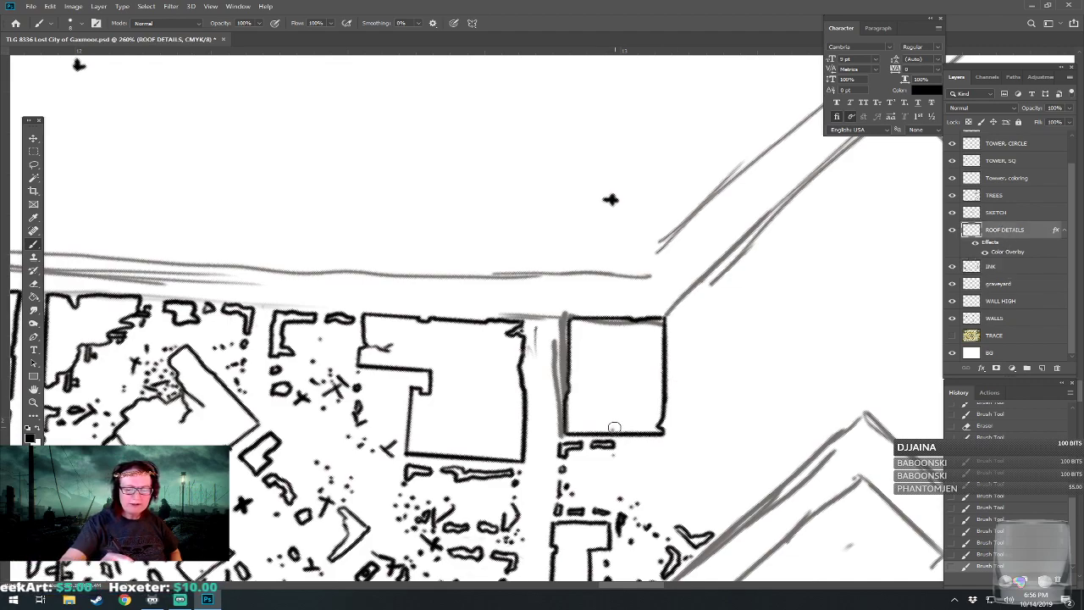
drag(614, 427, 613, 320)
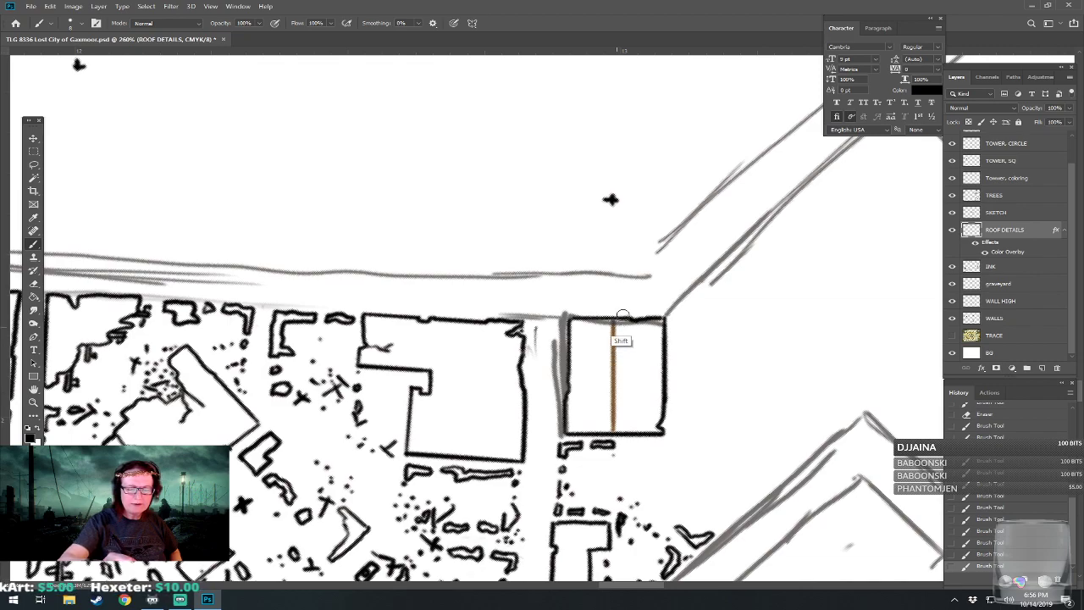
key(ctrl+z)
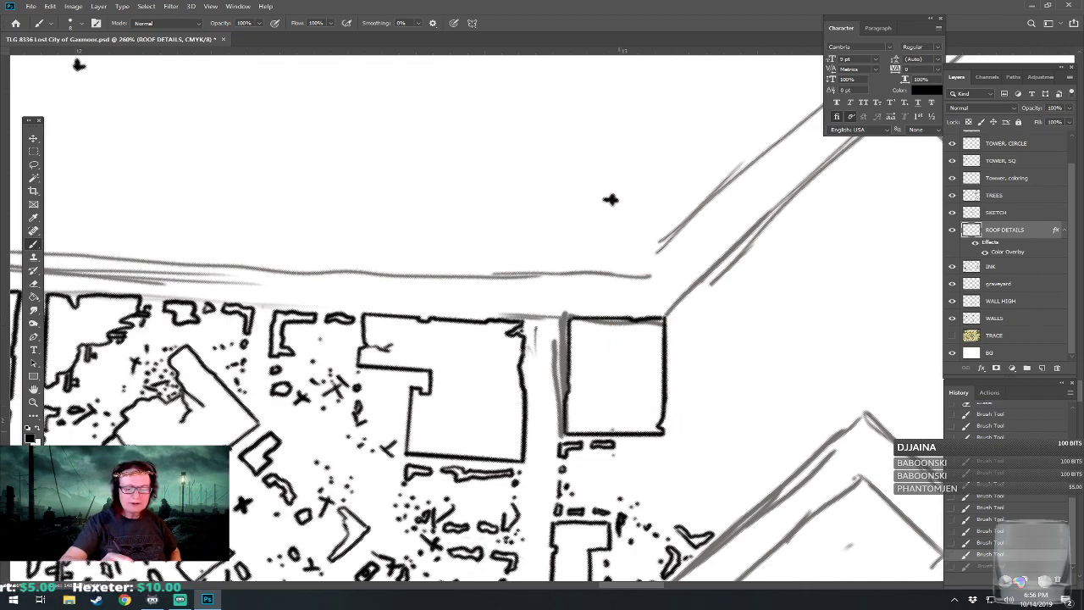
drag(617, 430, 616, 319)
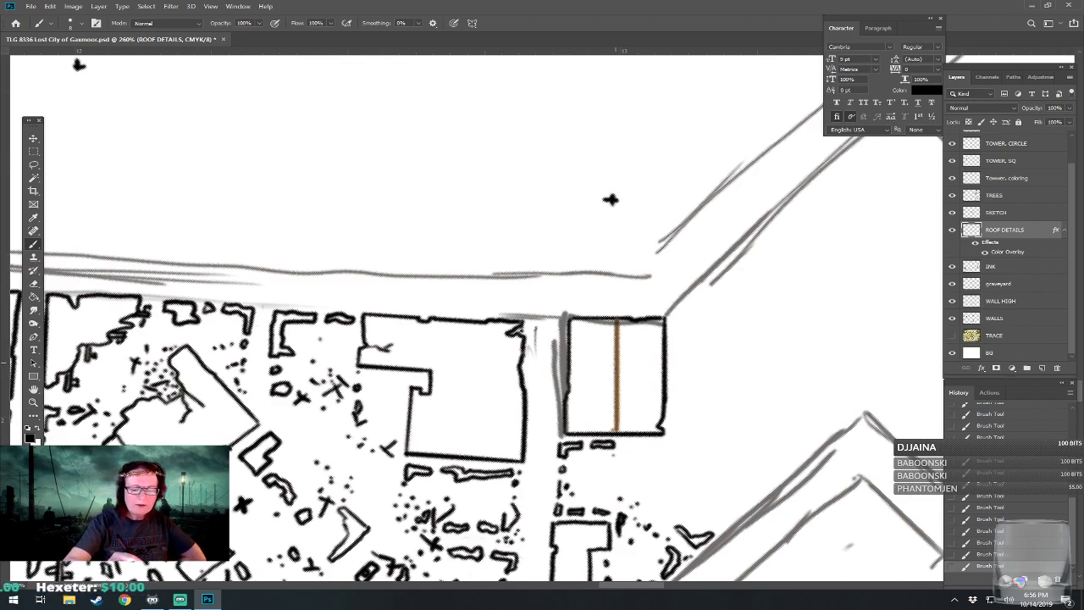
Outline three irregular holes in the new building's roof and erase small gaps along their outlines.
mouse_move(581, 378)
mouse_down()
mouse_move(595, 359)
mouse_move(602, 366)
mouse_move(594, 387)
mouse_move(576, 385)
mouse_move(588, 358)
mouse_move(603, 366)
mouse_move(627, 412)
mouse_move(645, 396)
mouse_move(637, 381)
mouse_up()
drag(646, 341, 637, 361)
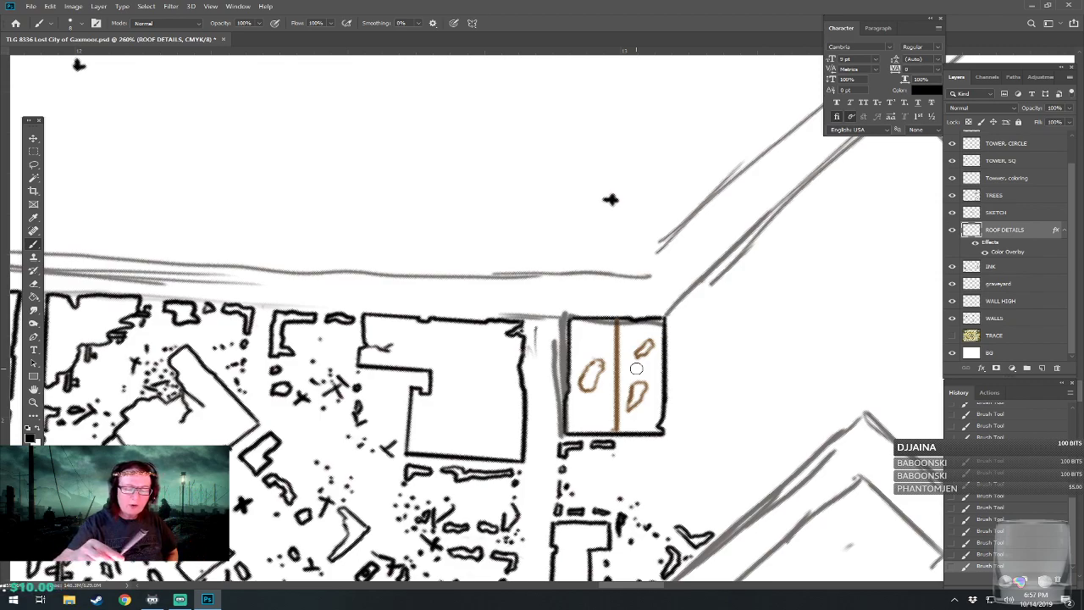
click(586, 380)
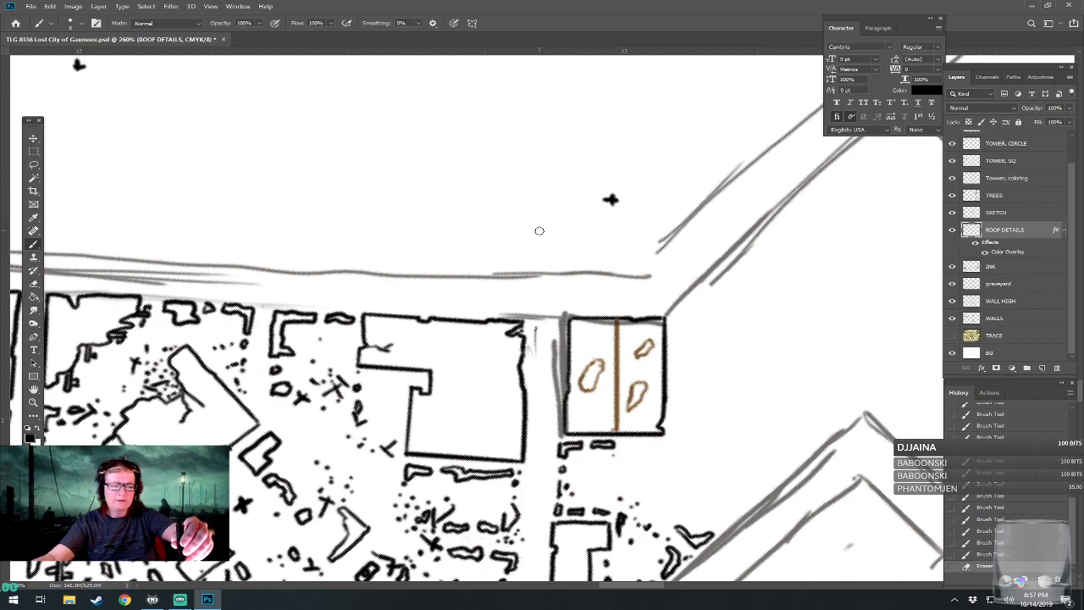
mouse_move(583, 375)
mouse_down()
mouse_move(591, 387)
mouse_move(596, 368)
mouse_up()
mouse_move(636, 409)
mouse_down()
mouse_move(640, 386)
mouse_move(644, 397)
mouse_up()
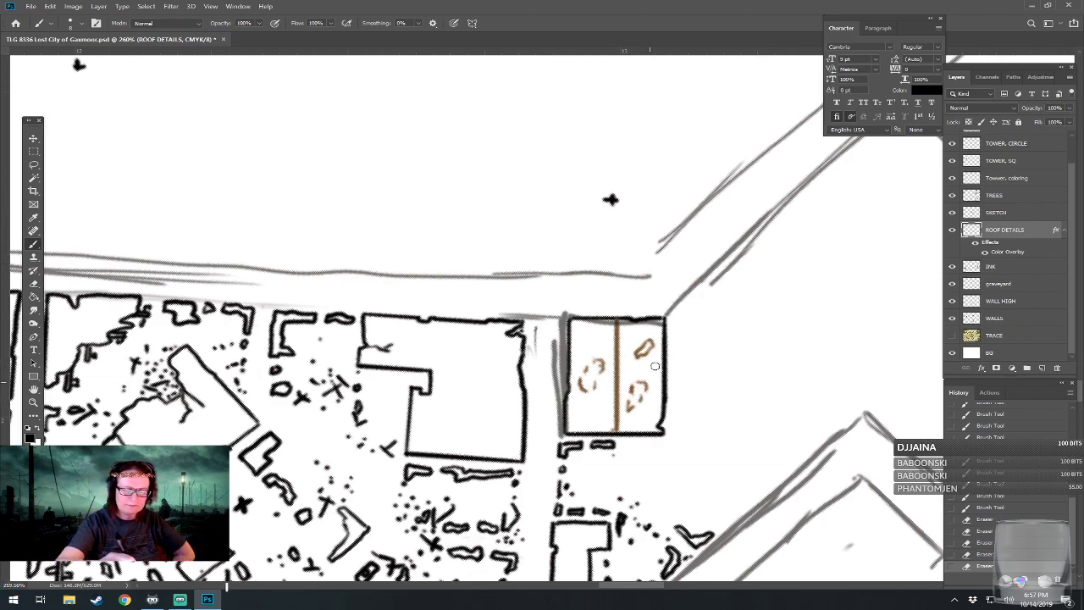
drag(640, 356, 647, 343)
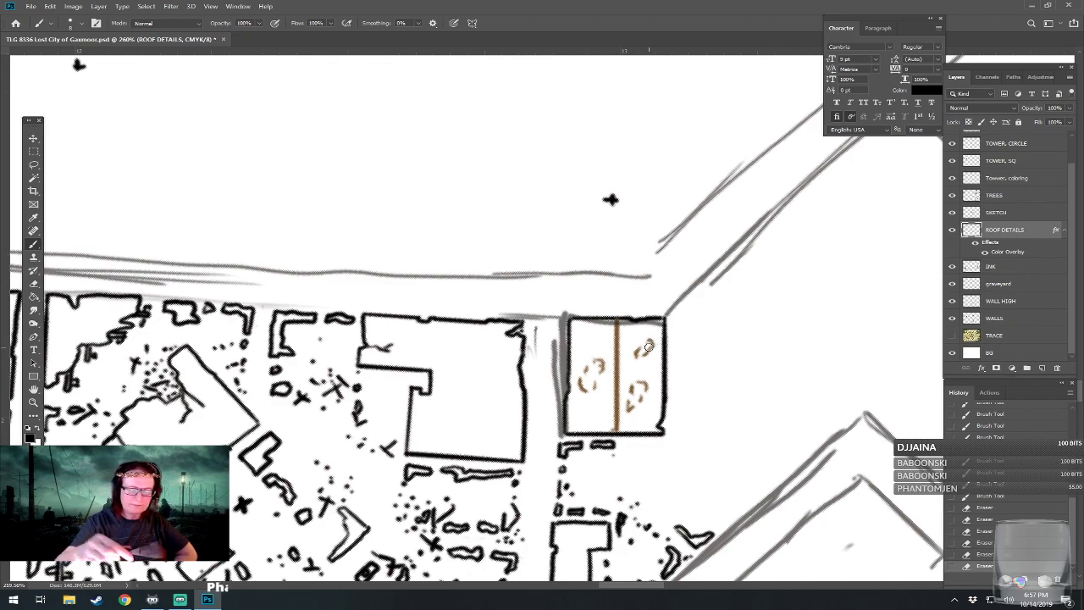
Draw short parallel slats across the three roof holes so they look like exposed beams.
mouse_move(581, 384)
mouse_down()
mouse_move(589, 393)
mouse_move(583, 372)
mouse_move(594, 391)
mouse_move(579, 373)
mouse_move(593, 360)
mouse_move(603, 388)
mouse_move(587, 363)
mouse_up()
mouse_move(634, 400)
mouse_down()
mouse_move(638, 408)
mouse_move(627, 383)
mouse_move(646, 397)
mouse_move(637, 380)
mouse_move(628, 404)
mouse_up()
mouse_move(652, 349)
mouse_down()
mouse_move(638, 346)
mouse_move(637, 368)
mouse_move(647, 337)
mouse_move(644, 364)
mouse_move(616, 364)
mouse_up()
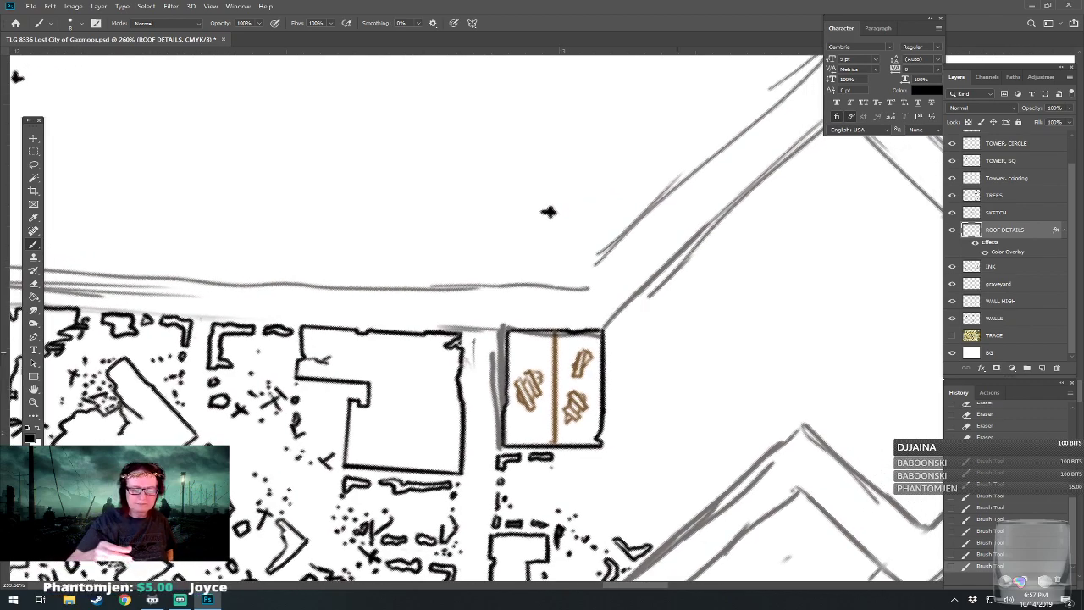
Fill both halves of the new building's roof with small curved tile marks around the holes.
drag(549, 211, 534, 238)
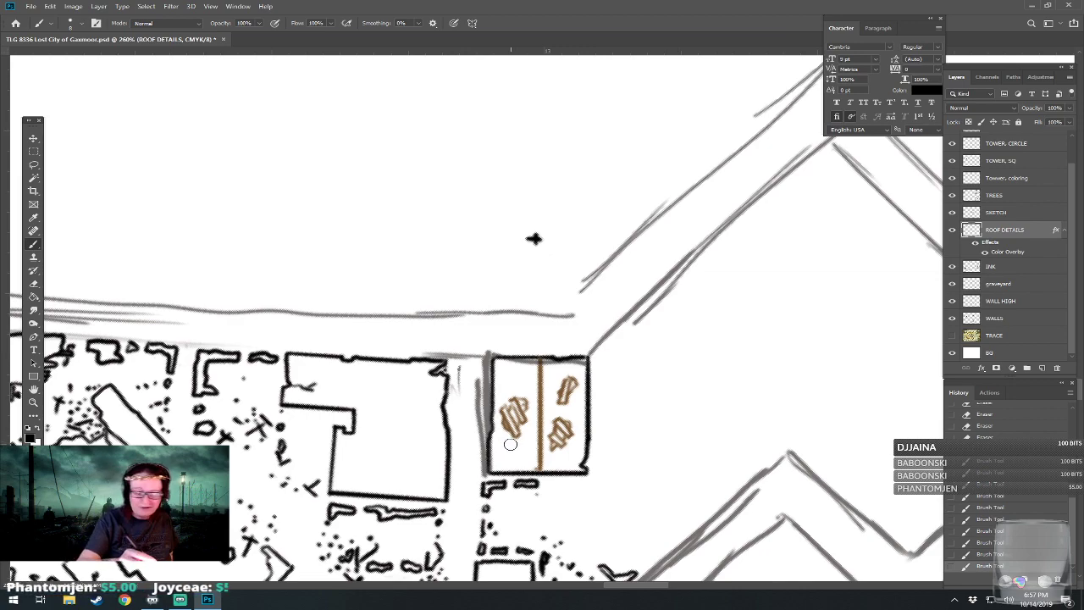
mouse_move(496, 437)
mouse_down()
mouse_move(496, 466)
mouse_move(512, 449)
mouse_move(528, 464)
mouse_move(530, 442)
mouse_move(533, 450)
mouse_move(547, 438)
mouse_up()
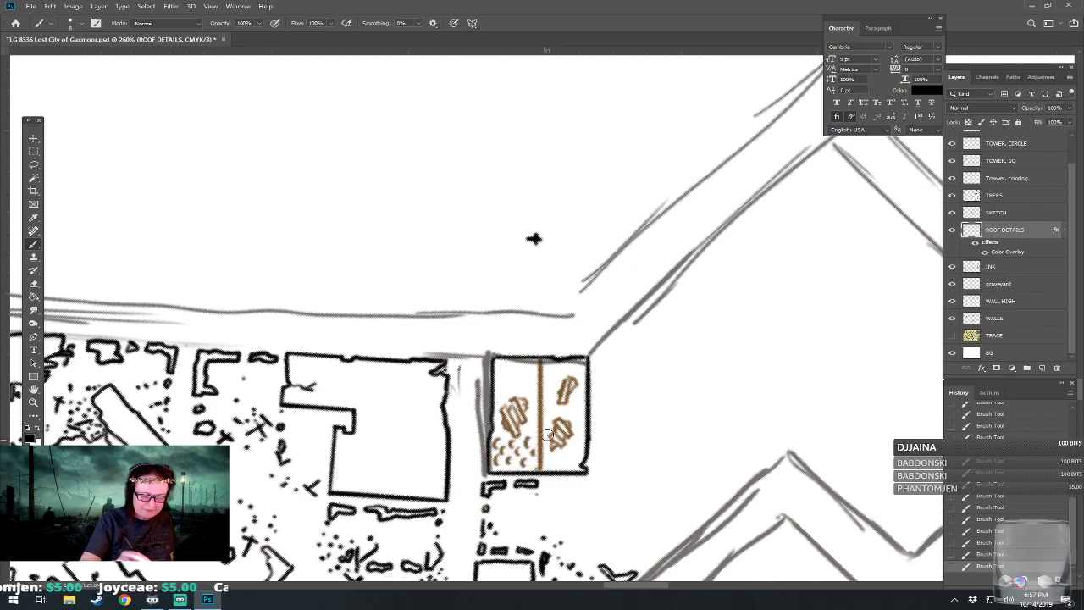
mouse_move(503, 382)
mouse_down()
mouse_move(501, 398)
mouse_move(506, 372)
mouse_move(533, 391)
mouse_move(534, 381)
mouse_move(532, 426)
mouse_up()
mouse_move(551, 386)
mouse_down()
mouse_move(548, 367)
mouse_move(560, 385)
mouse_move(544, 419)
mouse_up()
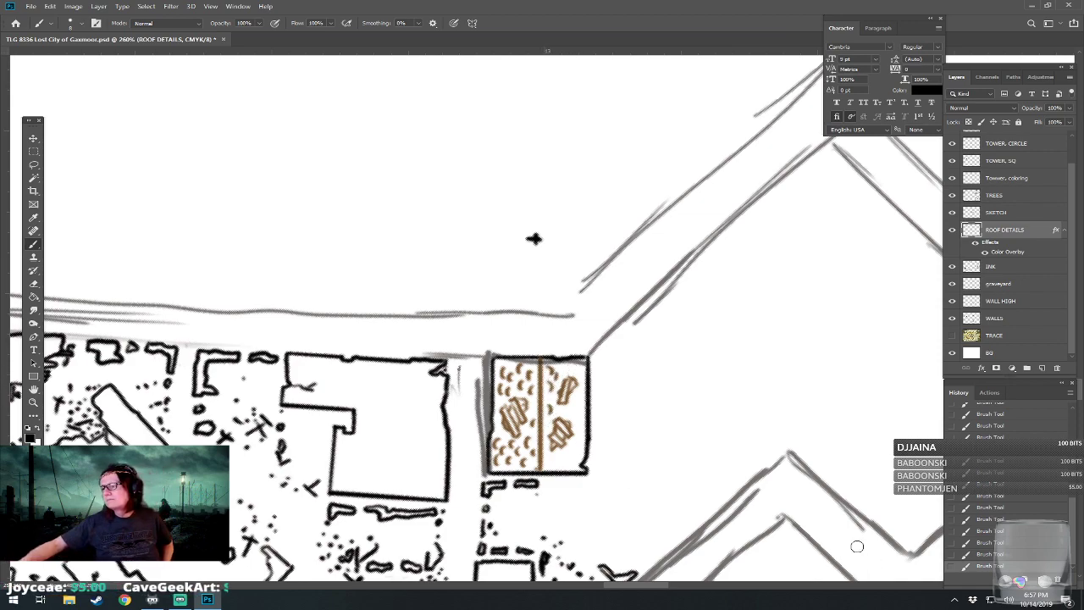
key(ctrl+super+o)
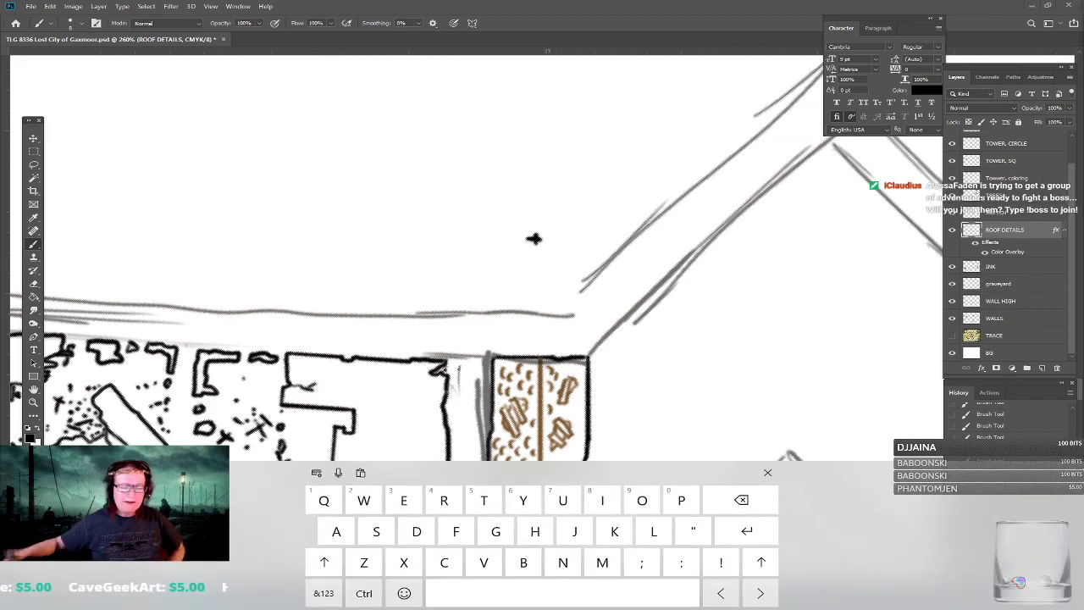
click(767, 472)
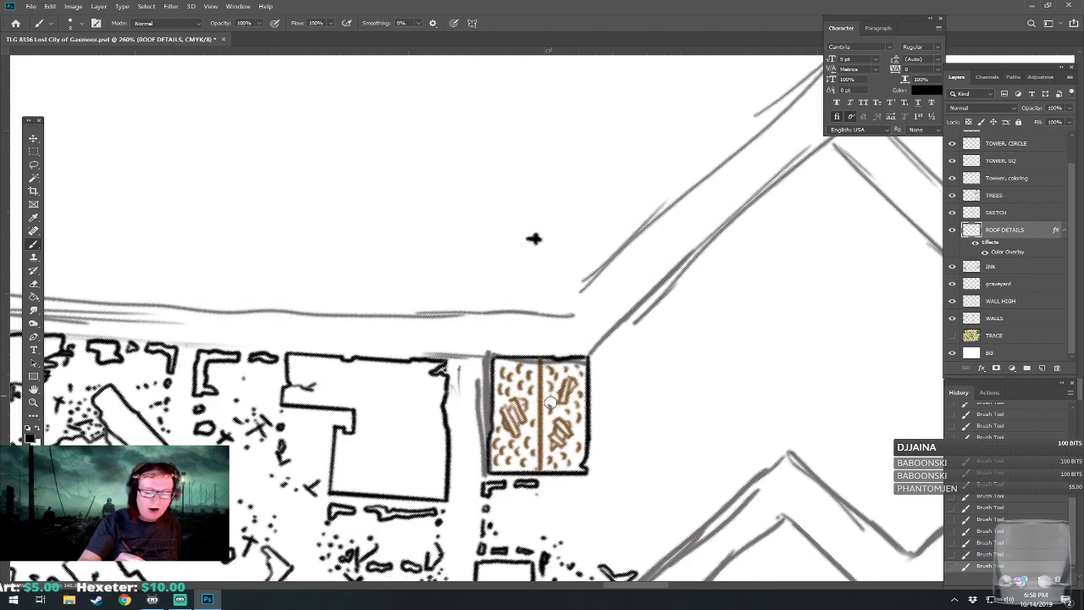
Compare the inked district and sketched streets with the TRACE reference, and review progress across the whole walled city.
scroll(538, 439, down, 5)
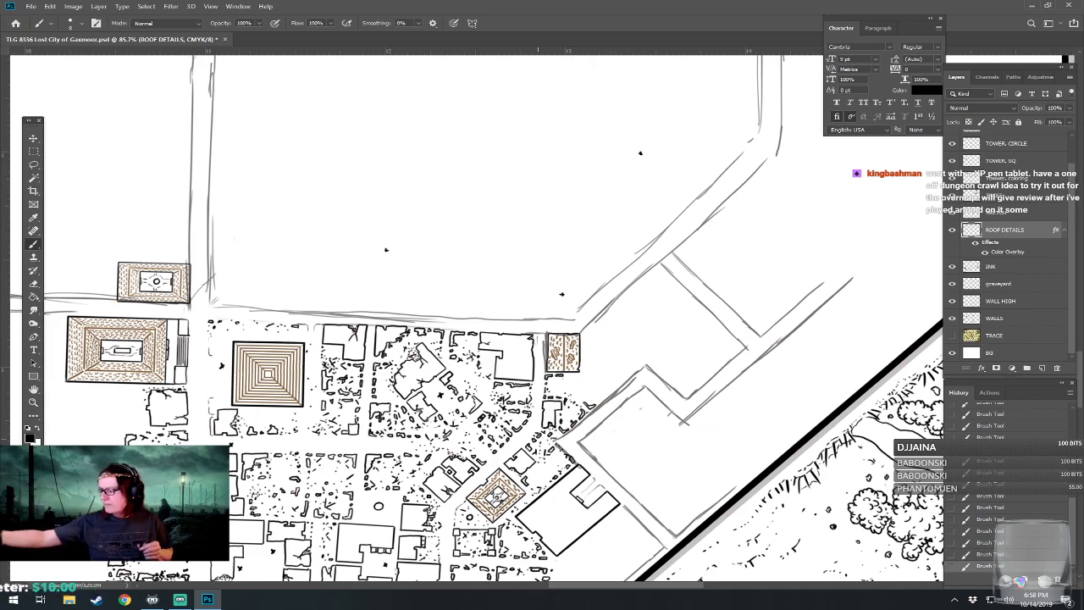
scroll(532, 550, down, 2)
scroll(606, 428, up, 3)
drag(538, 364, 482, 284)
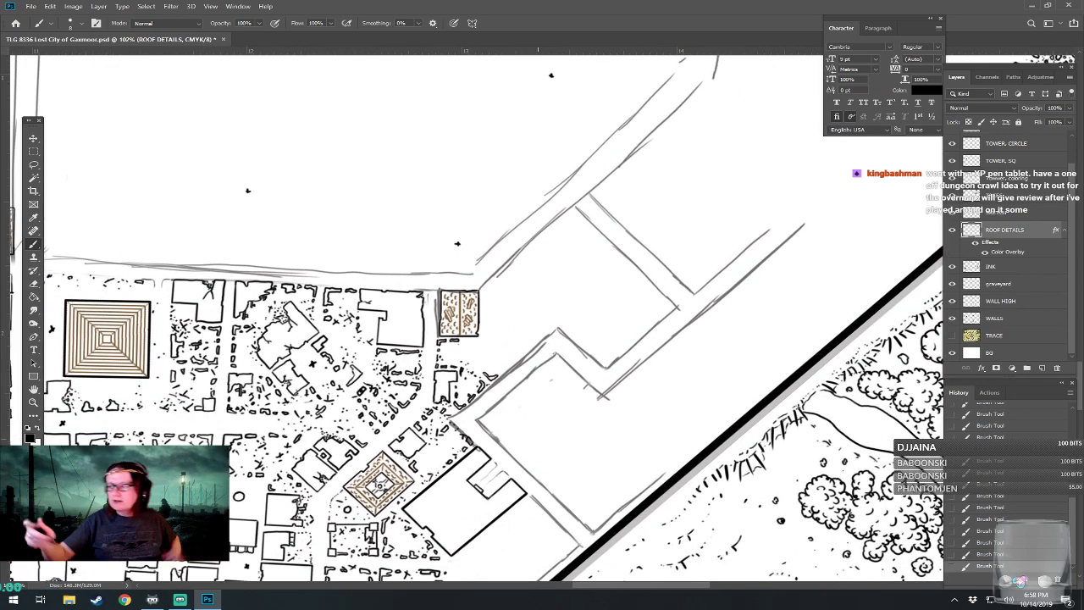
click(953, 337)
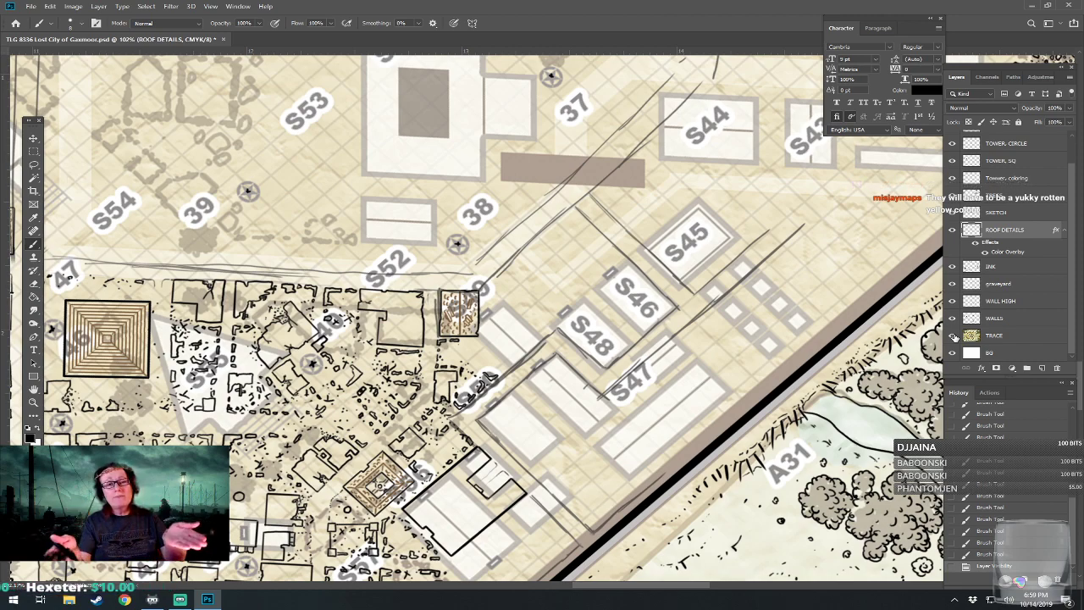
key(ctrl+0)
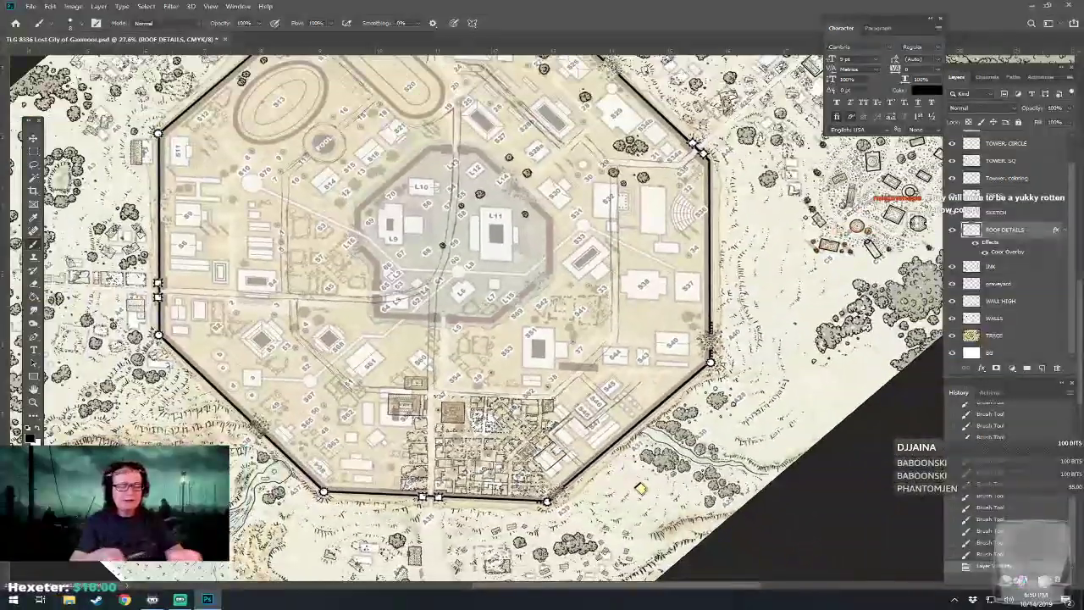
click(951, 335)
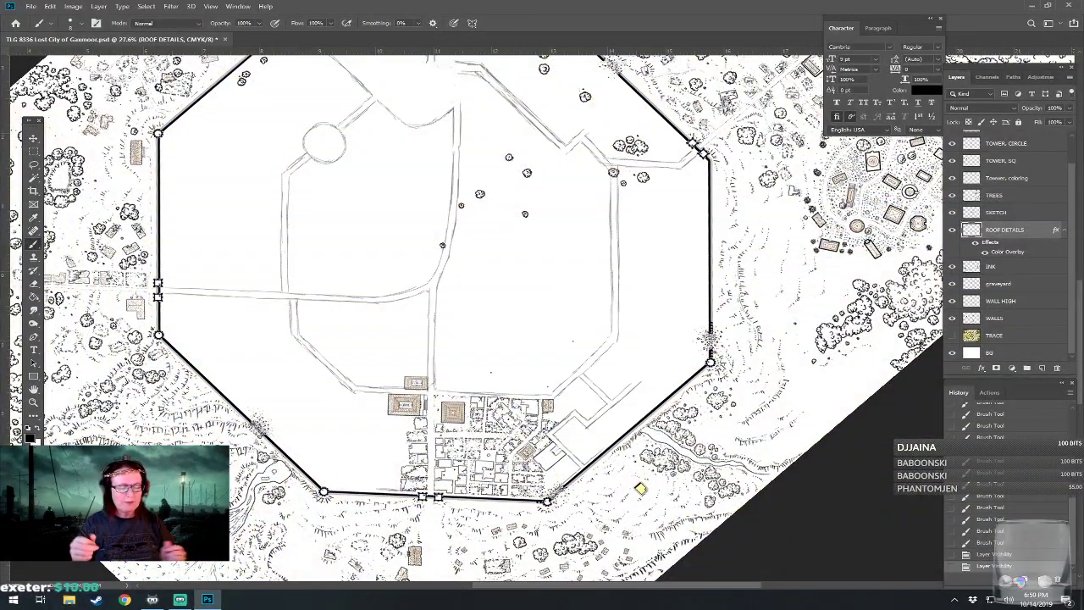
scroll(477, 318, down, 1)
scroll(477, 318, down, 3)
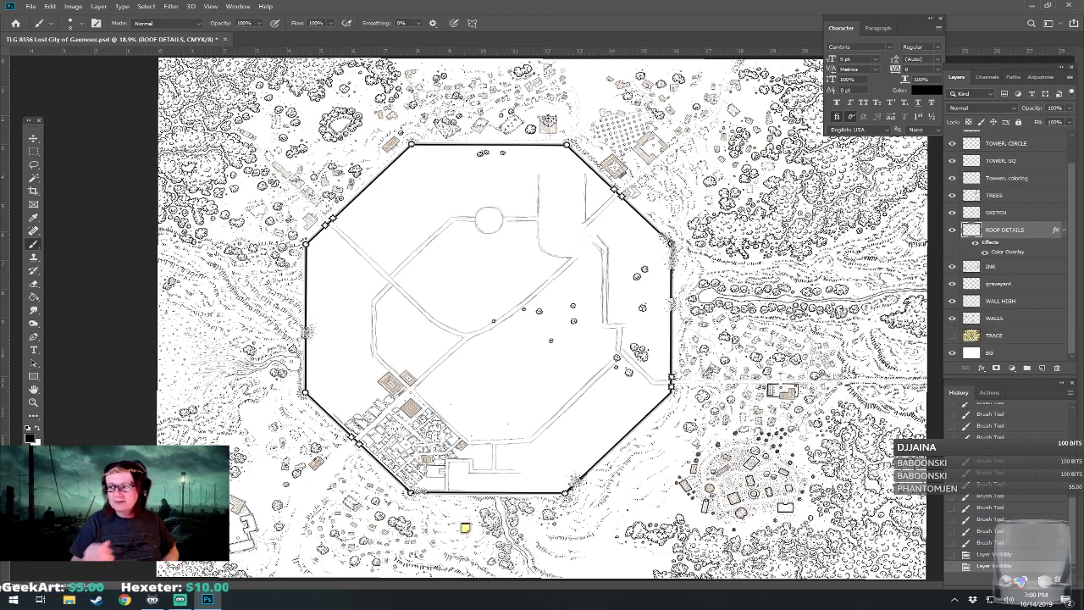
Examine the inked ruins and the empty sketched blocks between the newly roofed corner building and the city wall.
scroll(410, 464, up, 3)
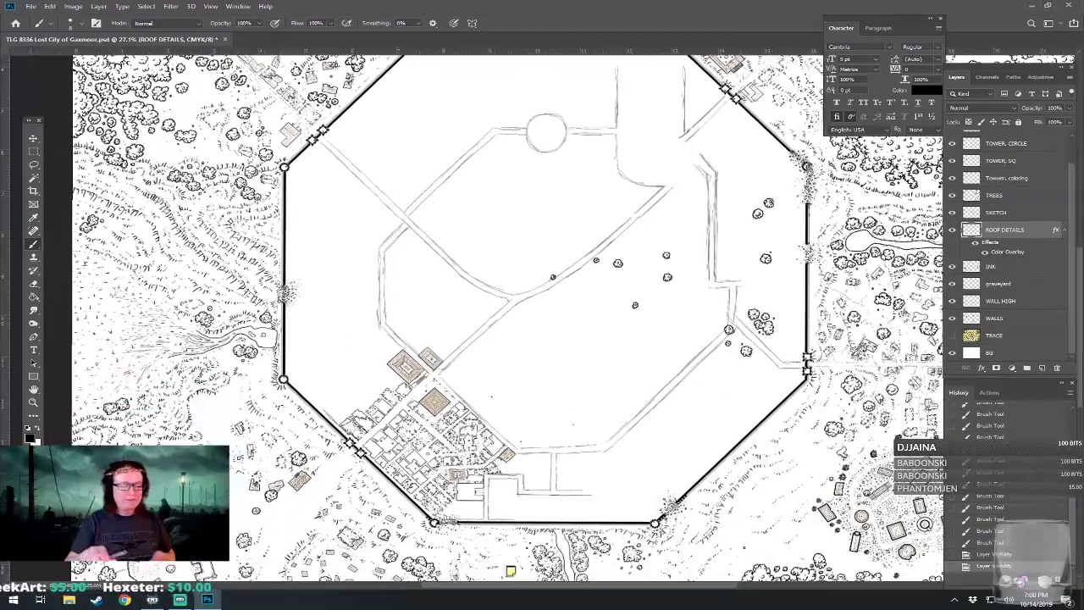
scroll(588, 494, up, 3)
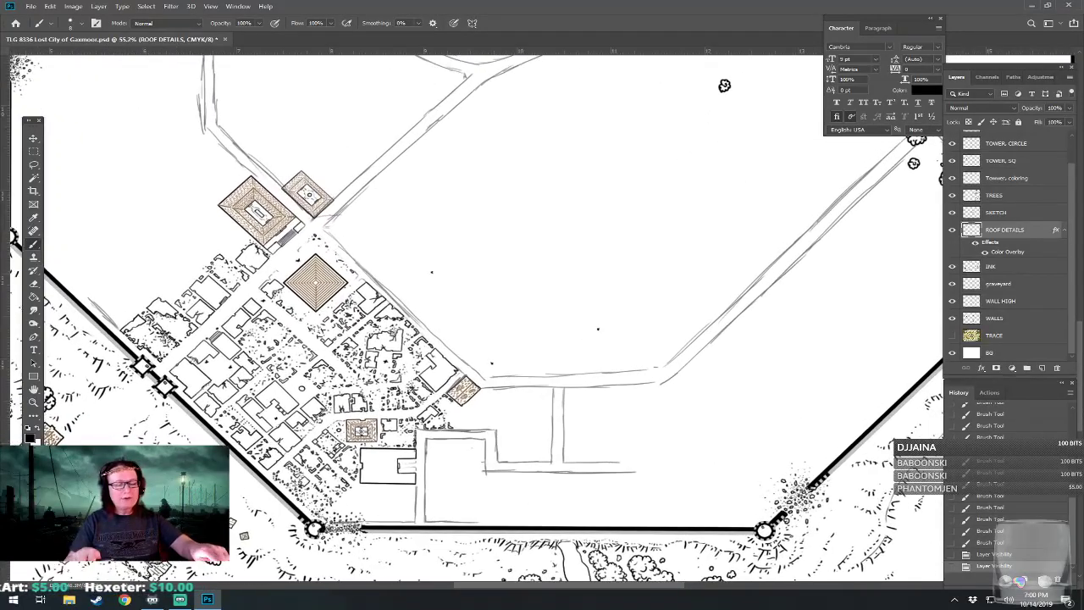
scroll(593, 423, down, 2)
scroll(593, 424, up, 3)
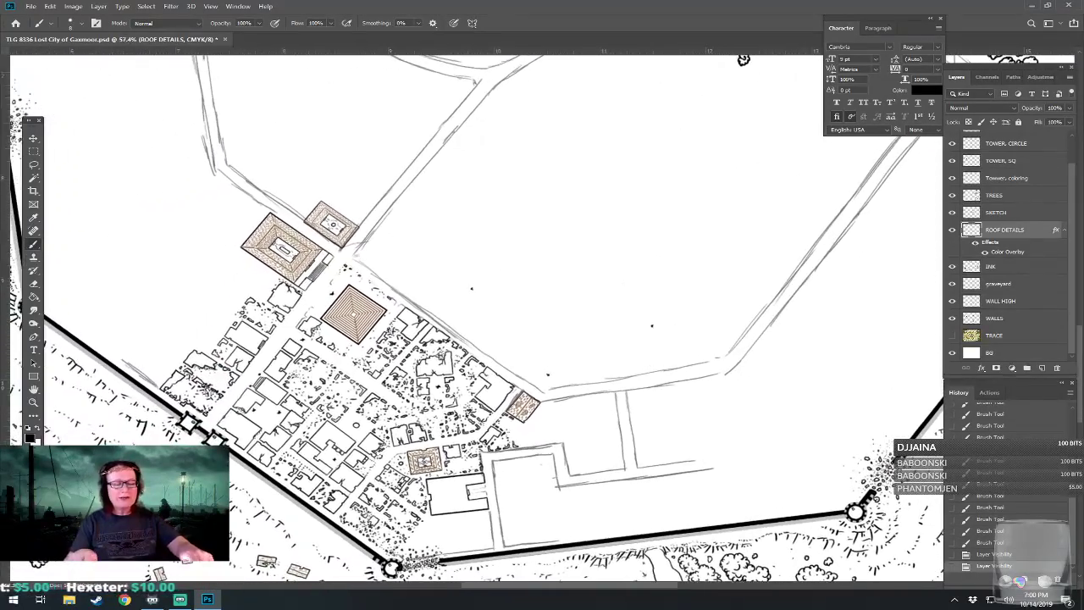
scroll(475, 322, down, 2)
scroll(474, 321, up, 2)
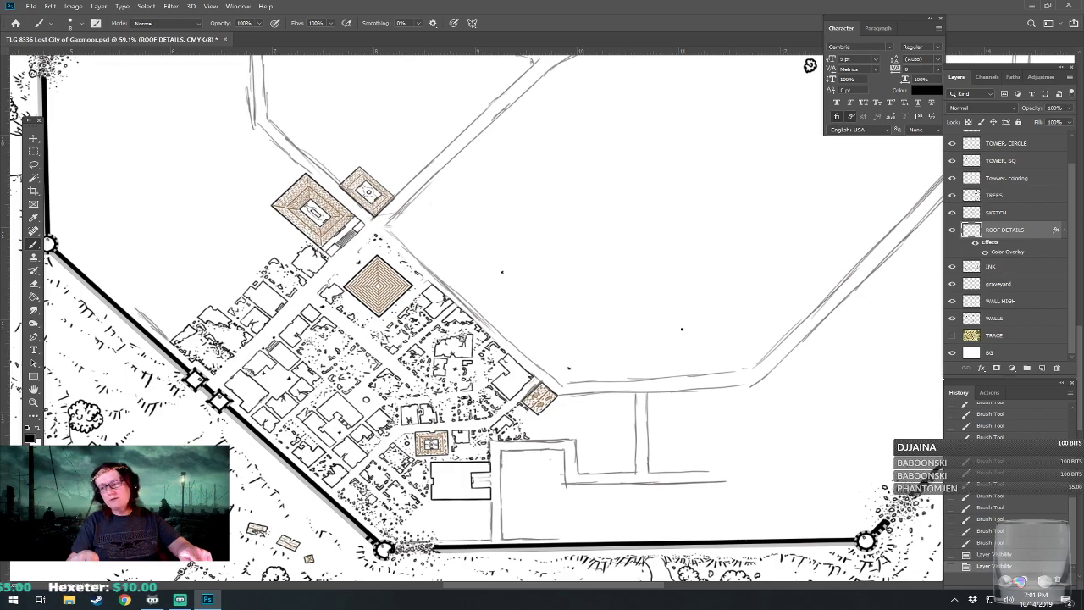
scroll(498, 481, up, 2)
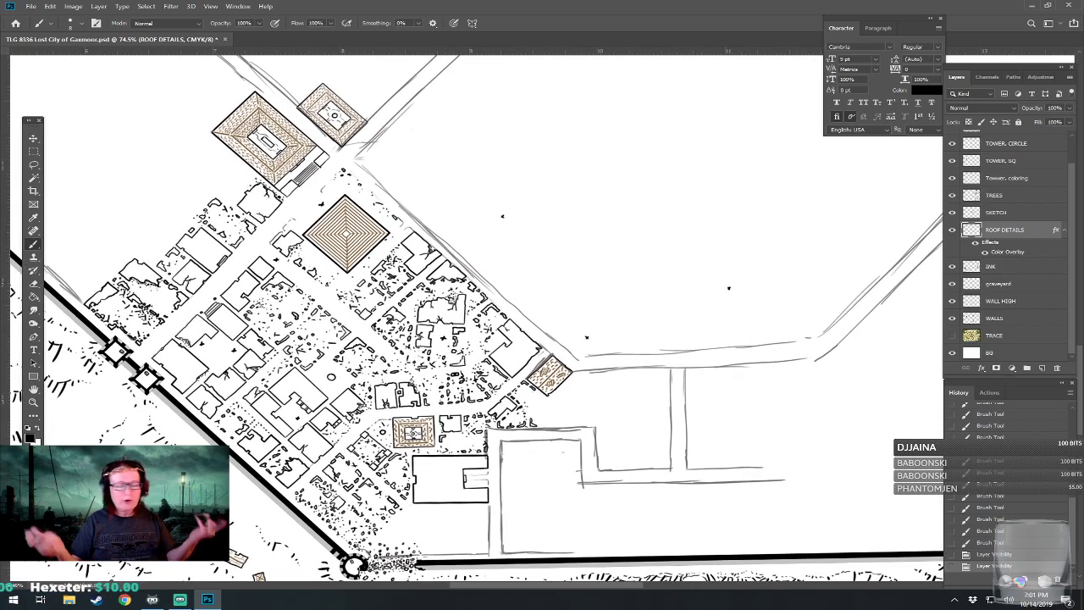
scroll(639, 449, up, 3)
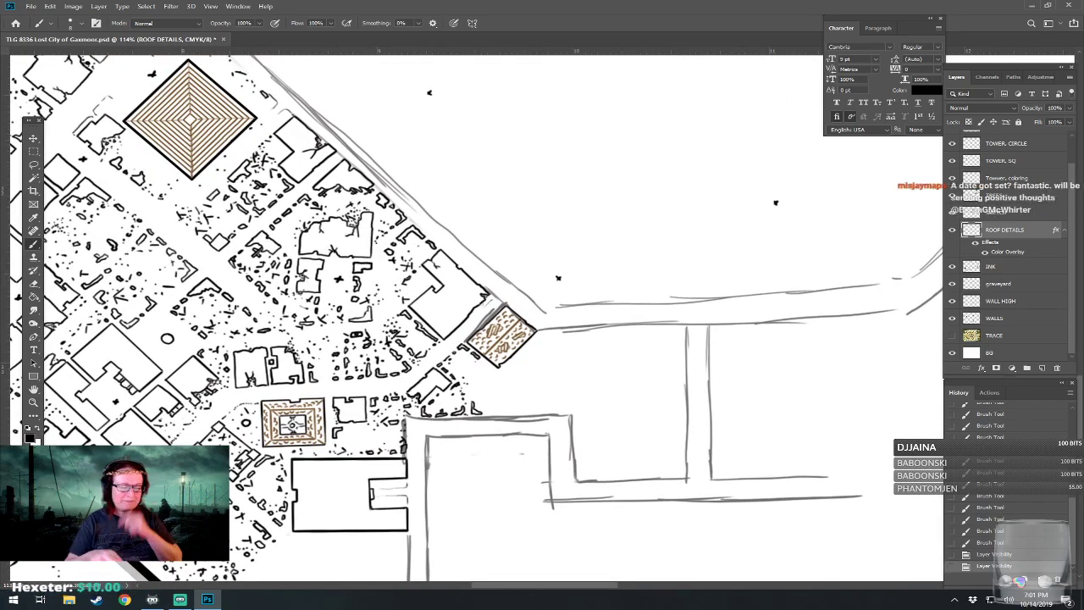
drag(639, 449, 792, 326)
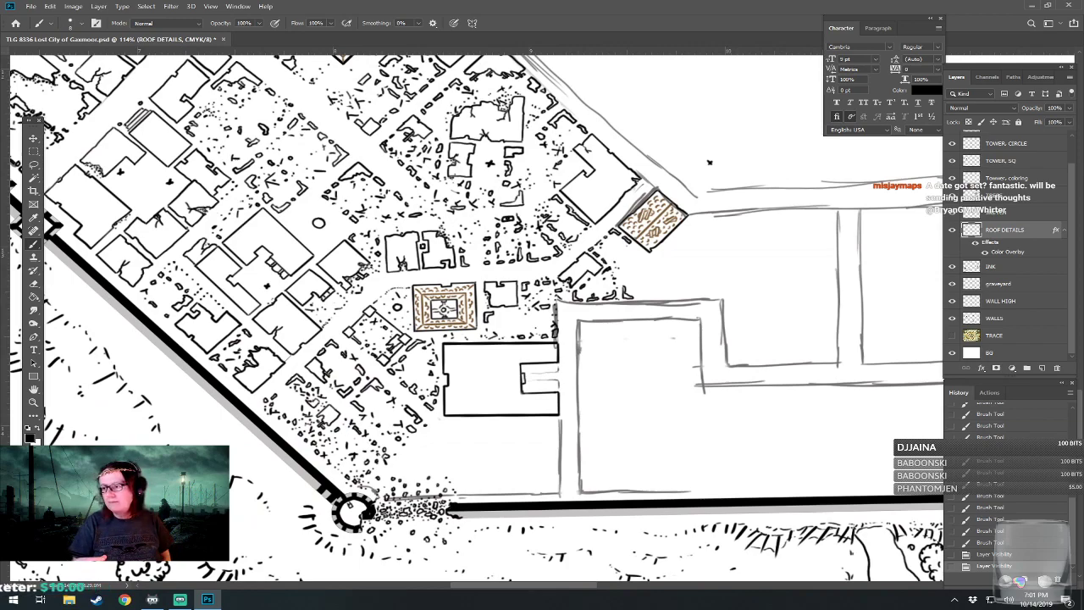
drag(709, 162, 638, 216)
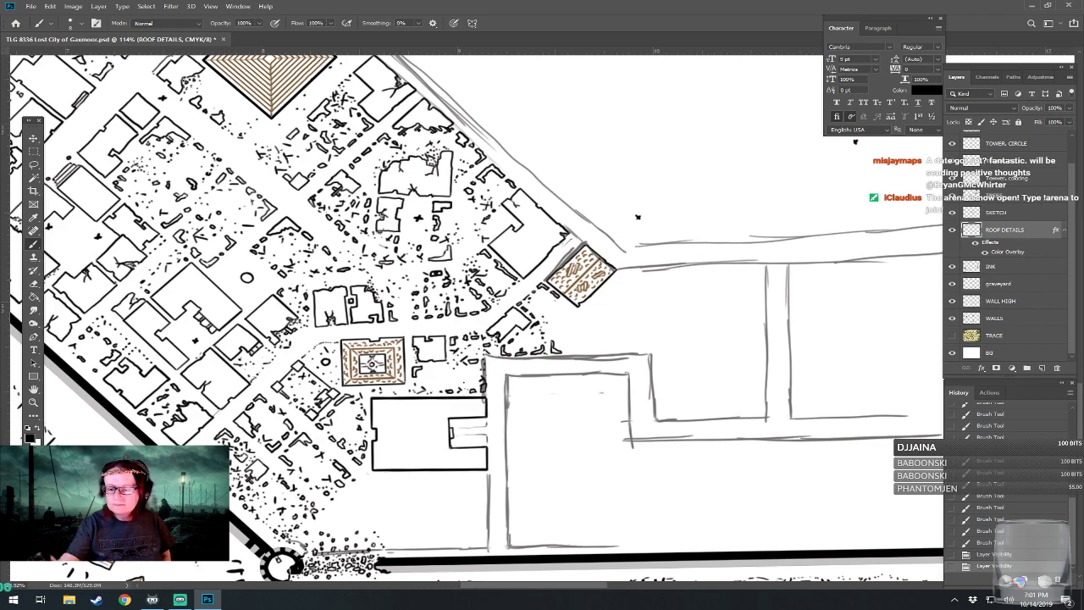
On the INK layer, outline a large, nearly square building inside the sketched block east of the notched building.
key(alt+bracketleft)
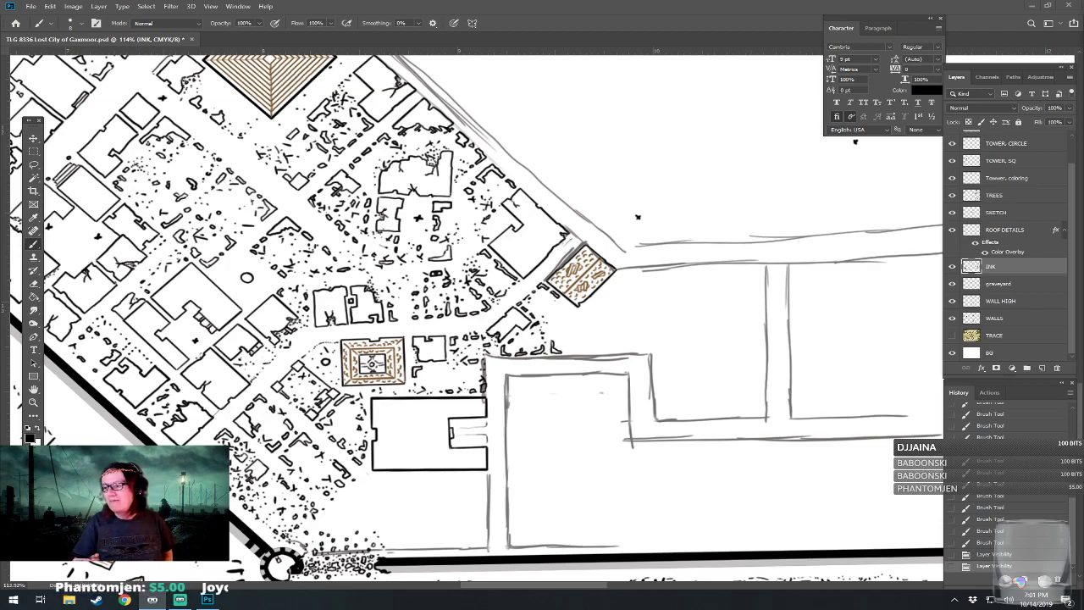
scroll(638, 217, up, 5)
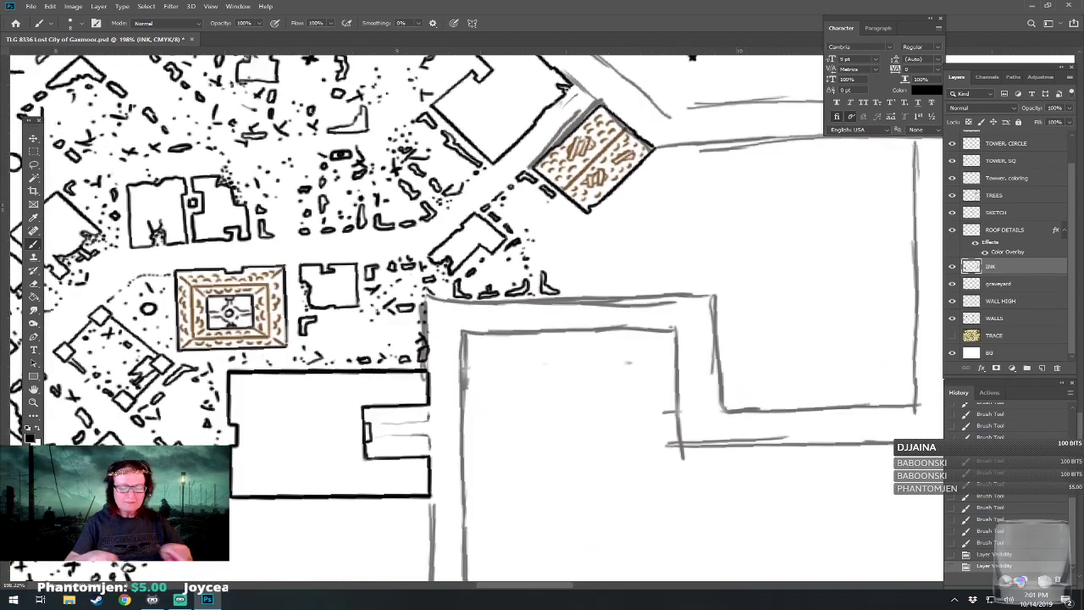
scroll(564, 167, down, 3)
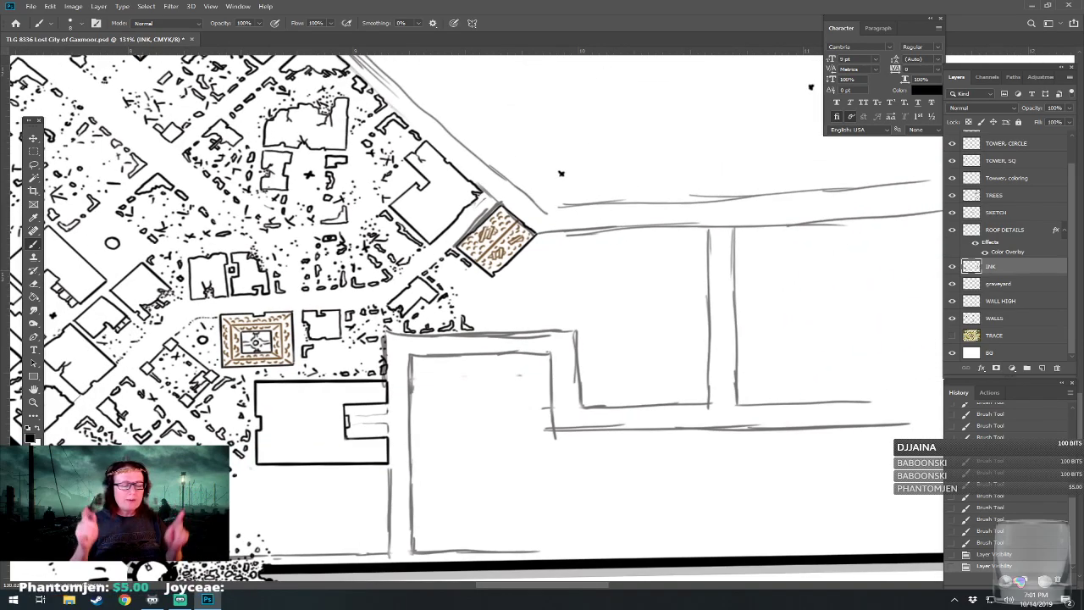
scroll(637, 135, up, 2)
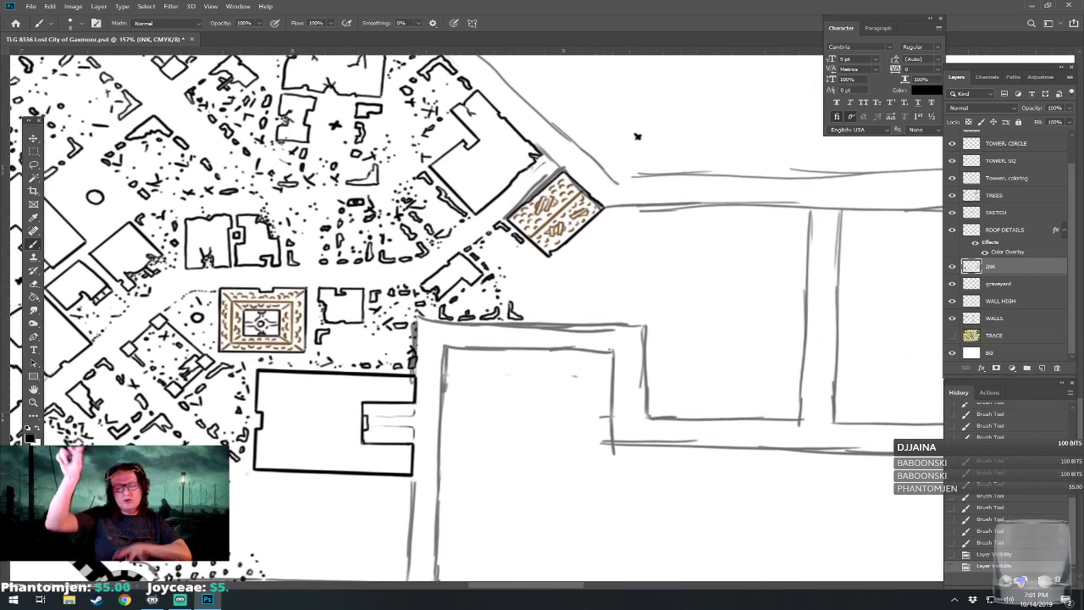
scroll(637, 136, up, 2)
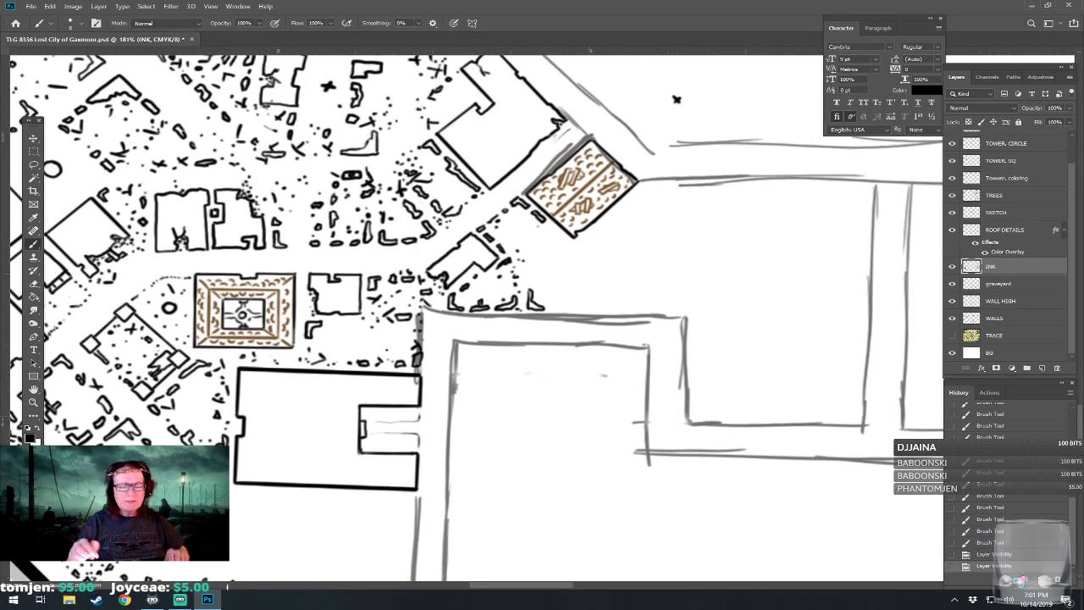
mouse_move(475, 313)
mouse_down()
mouse_move(435, 324)
mouse_move(428, 288)
mouse_up()
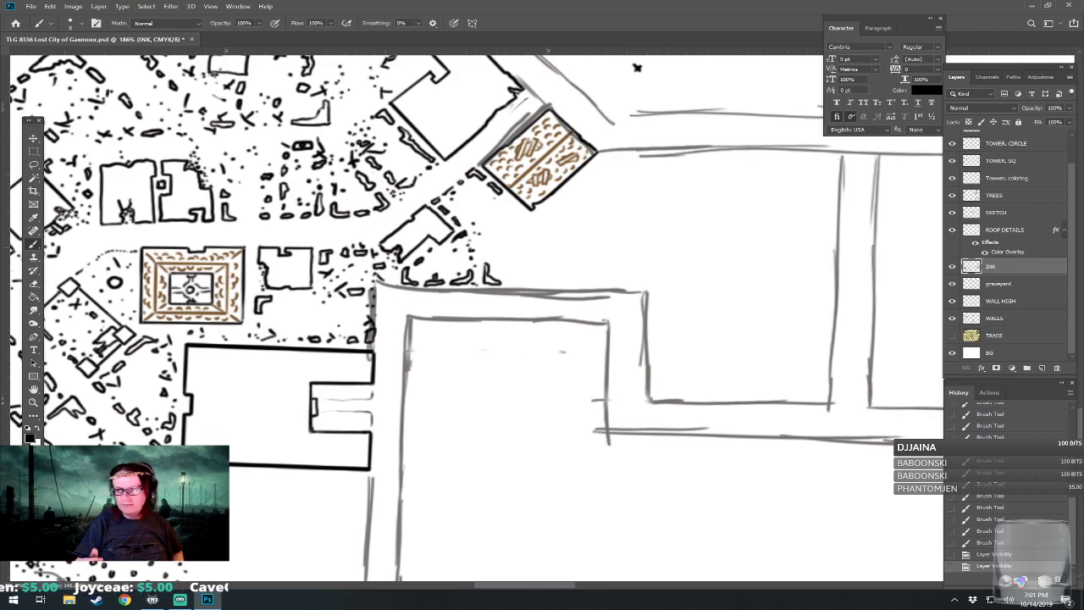
drag(397, 453, 388, 488)
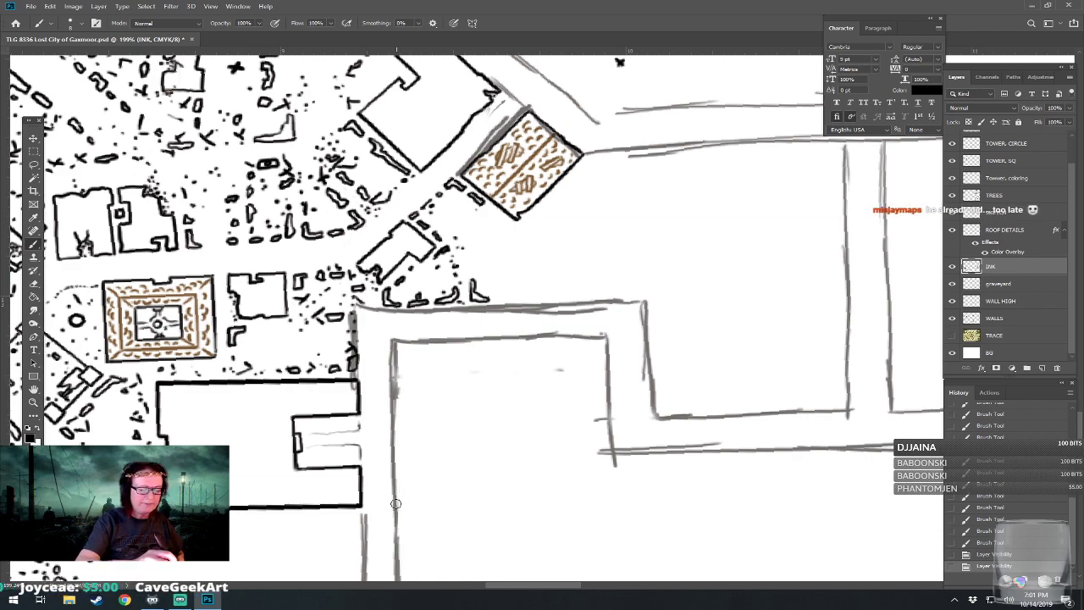
mouse_move(395, 508)
mouse_down()
mouse_move(394, 342)
mouse_move(409, 339)
mouse_move(399, 342)
mouse_move(602, 338)
mouse_move(606, 506)
mouse_up()
mouse_move(394, 507)
mouse_down()
mouse_move(603, 501)
mouse_move(565, 517)
mouse_move(588, 522)
mouse_up()
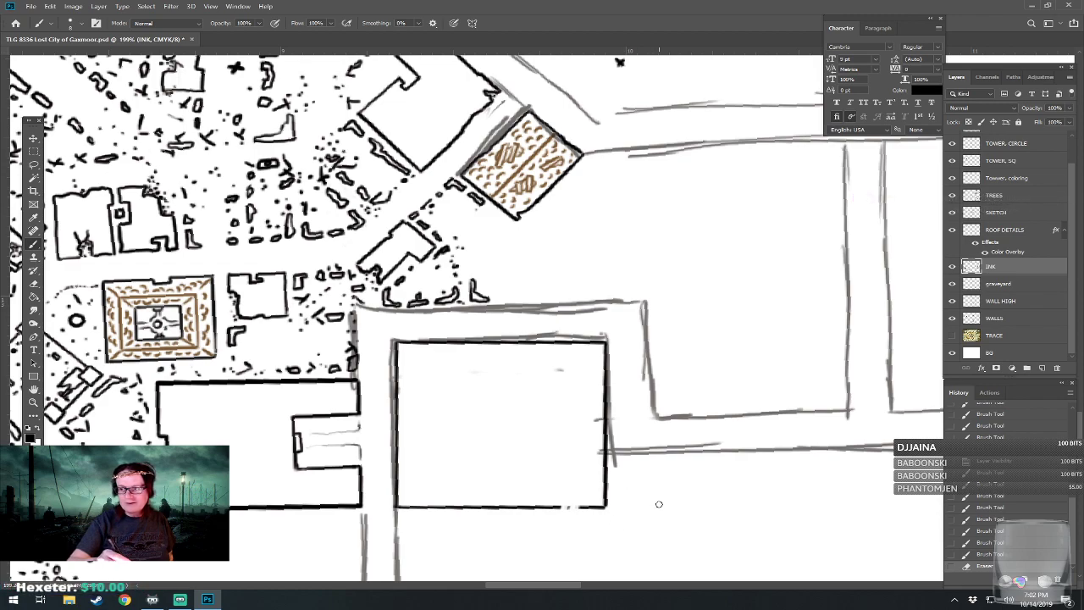
Erase the large building's southeast corner and ink a small square tower overlapping it.
mouse_move(609, 476)
mouse_down()
mouse_move(605, 498)
mouse_move(570, 505)
mouse_move(607, 506)
mouse_up()
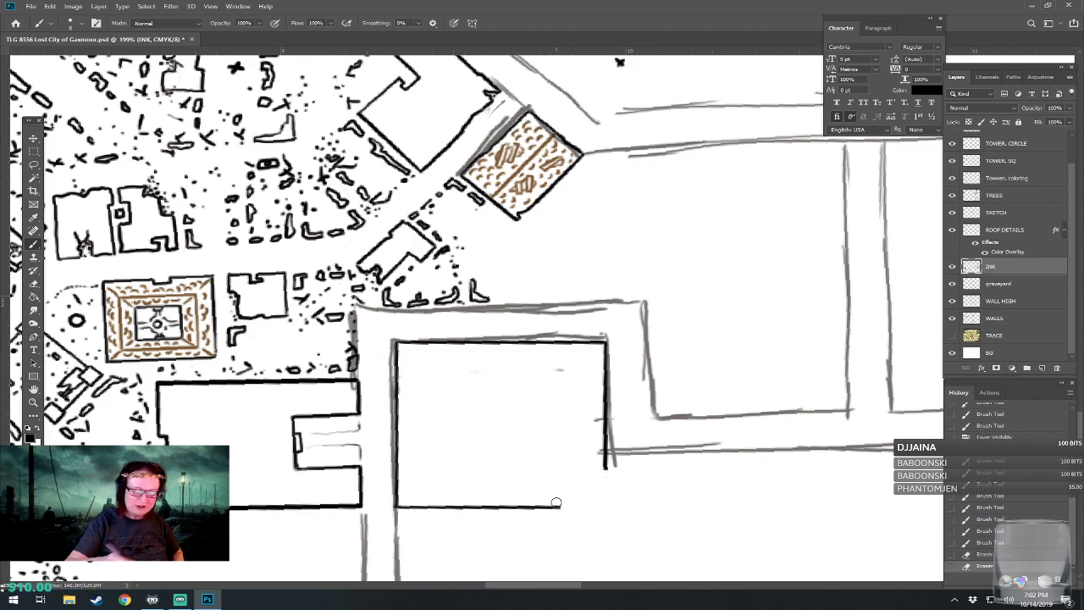
mouse_move(560, 522)
mouse_down()
mouse_move(577, 473)
mouse_move(621, 473)
mouse_up()
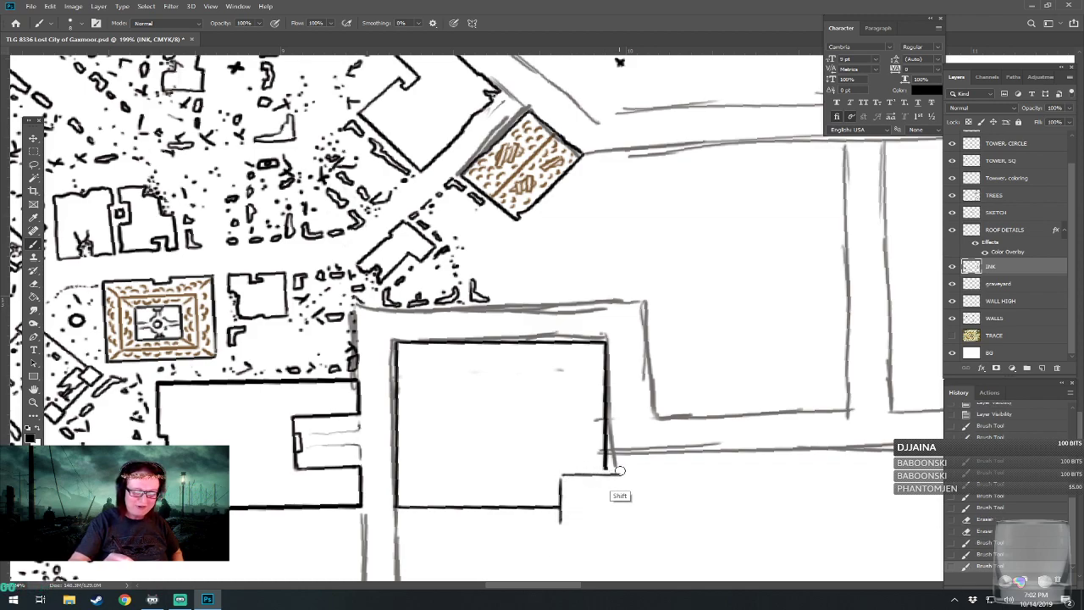
mouse_move(563, 523)
mouse_down()
mouse_move(621, 522)
mouse_move(619, 475)
mouse_move(560, 478)
mouse_move(606, 472)
mouse_move(659, 420)
mouse_move(707, 471)
mouse_up()
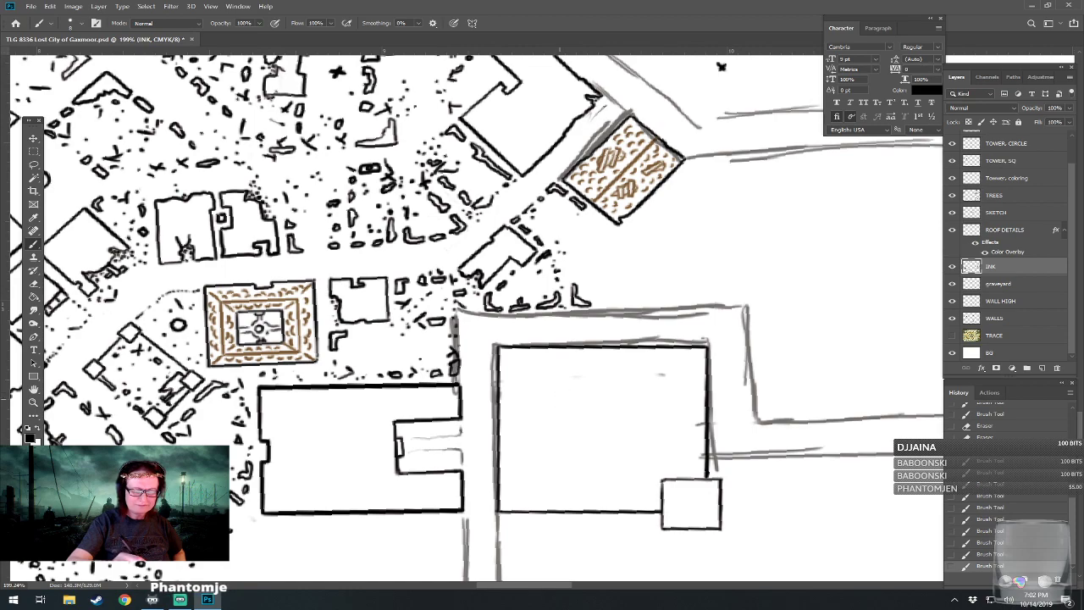
Ink a small rectangular courtyard near the middle of the large building.
drag(558, 390, 558, 438)
drag(558, 390, 624, 389)
drag(558, 439, 622, 437)
drag(625, 391, 624, 438)
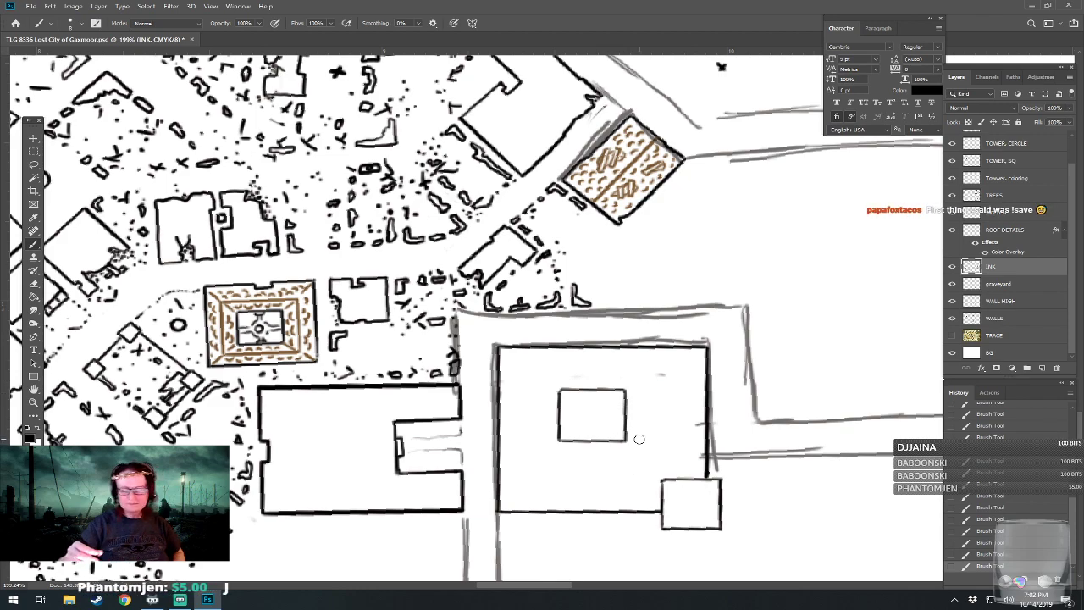
scroll(640, 439, right, 1)
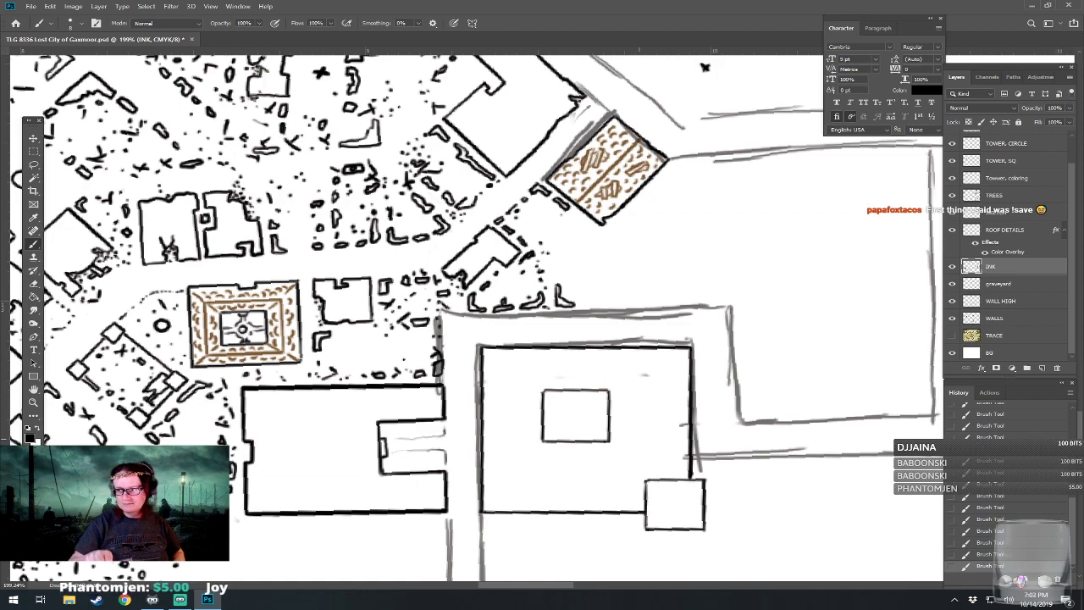
scroll(472, 314, right, 1)
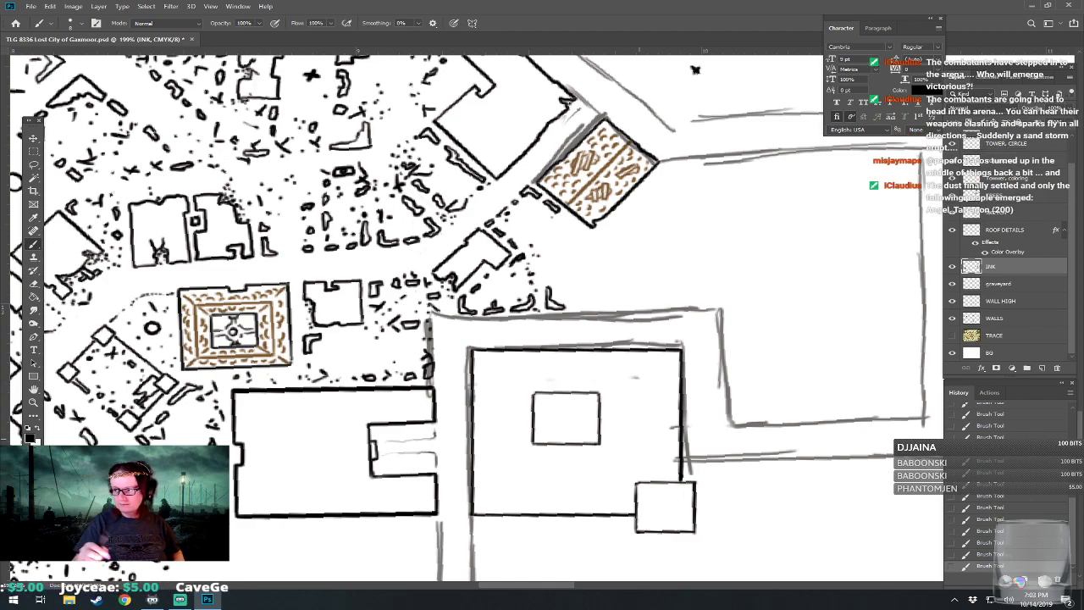
Erase the large building's northeast corner and ink an L-shaped wing that protrudes slightly from the walls.
drag(696, 70, 670, 73)
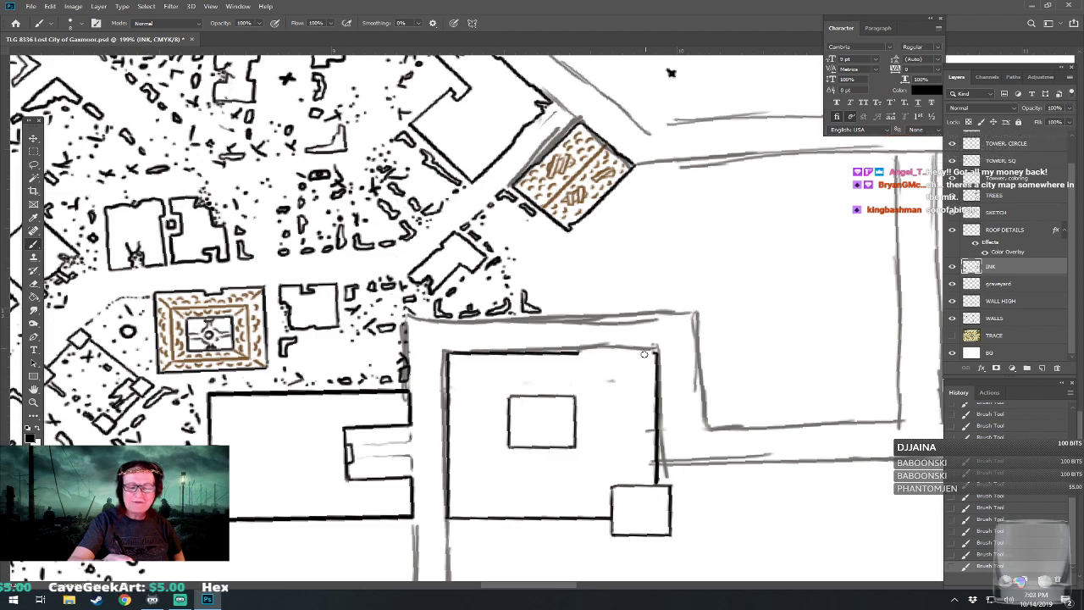
drag(653, 348, 661, 408)
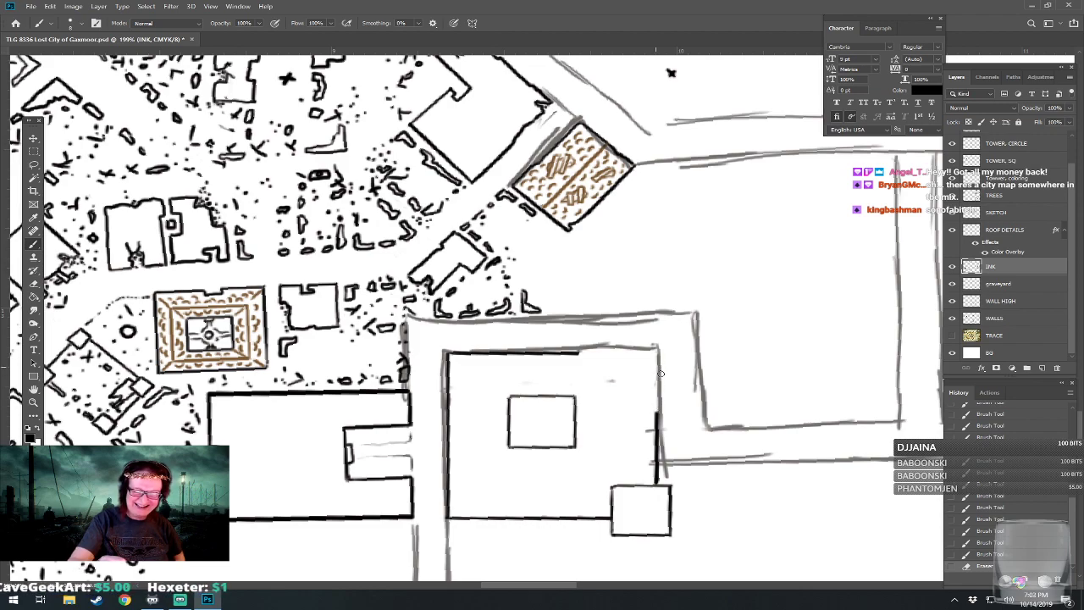
mouse_move(607, 378)
mouse_down()
mouse_move(617, 380)
mouse_move(521, 374)
mouse_move(542, 383)
mouse_move(584, 349)
mouse_move(602, 349)
mouse_up()
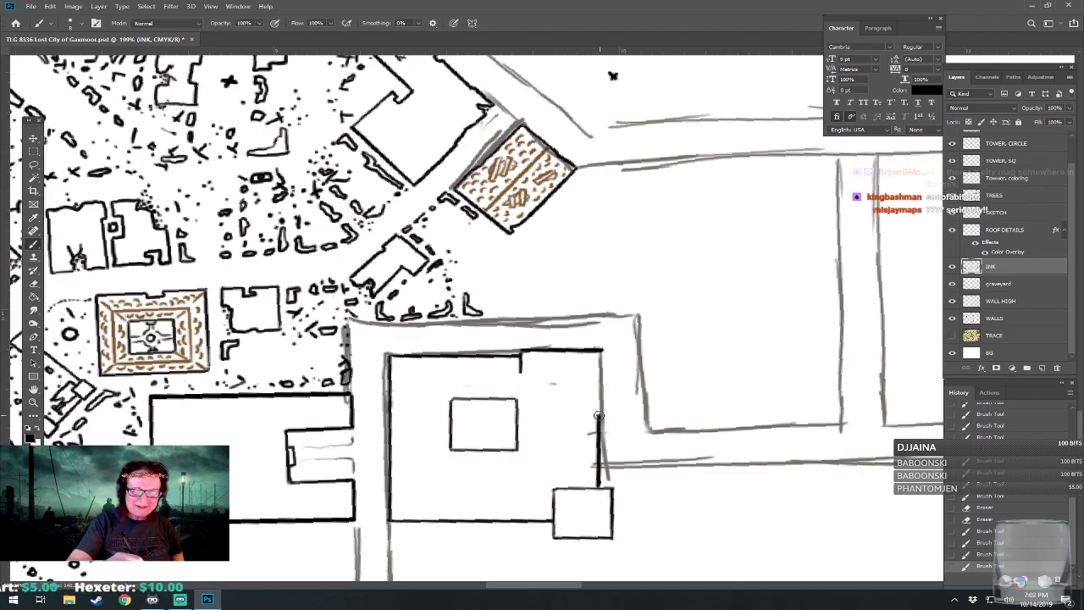
mouse_move(573, 416)
mouse_down()
mouse_move(606, 414)
mouse_move(603, 349)
mouse_up()
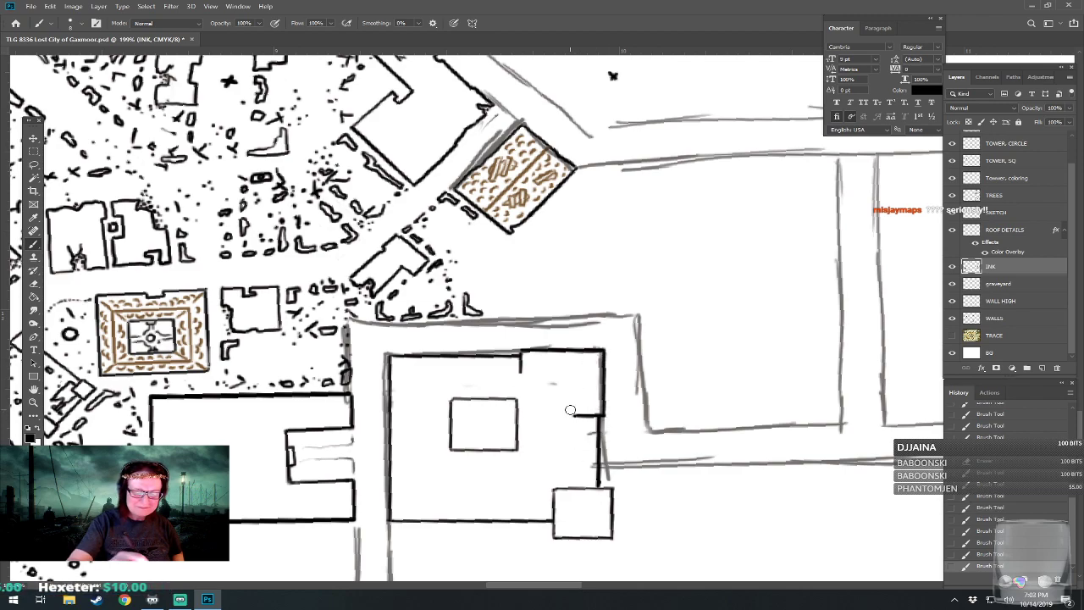
mouse_move(573, 415)
mouse_down()
mouse_move(573, 377)
mouse_move(542, 373)
mouse_move(570, 373)
mouse_move(520, 361)
mouse_up()
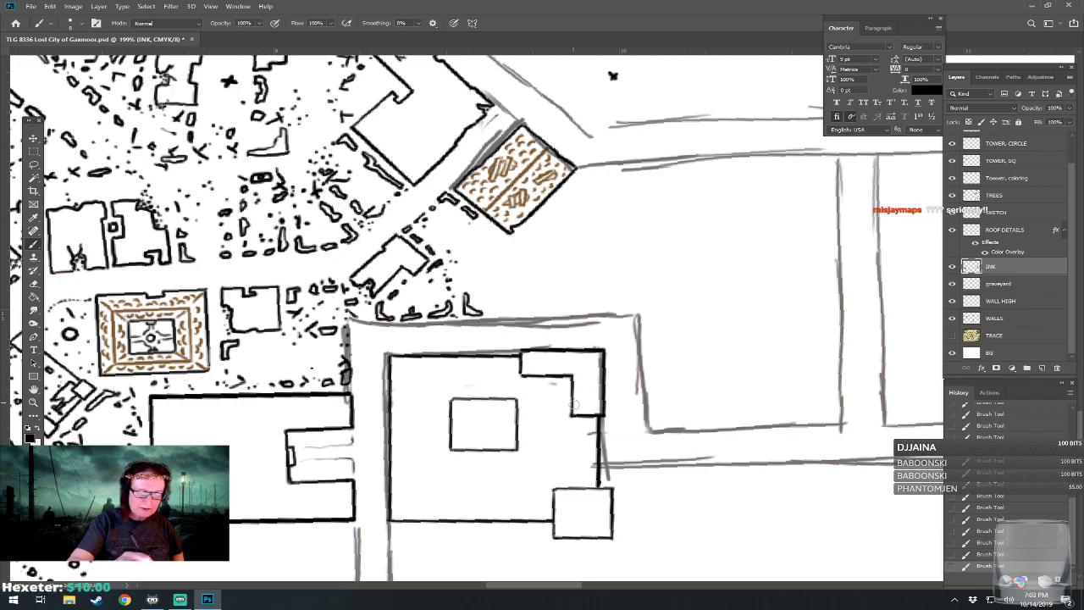
Erase a short gap in the large building's west wall and ink a shallow recess there.
drag(573, 404, 638, 389)
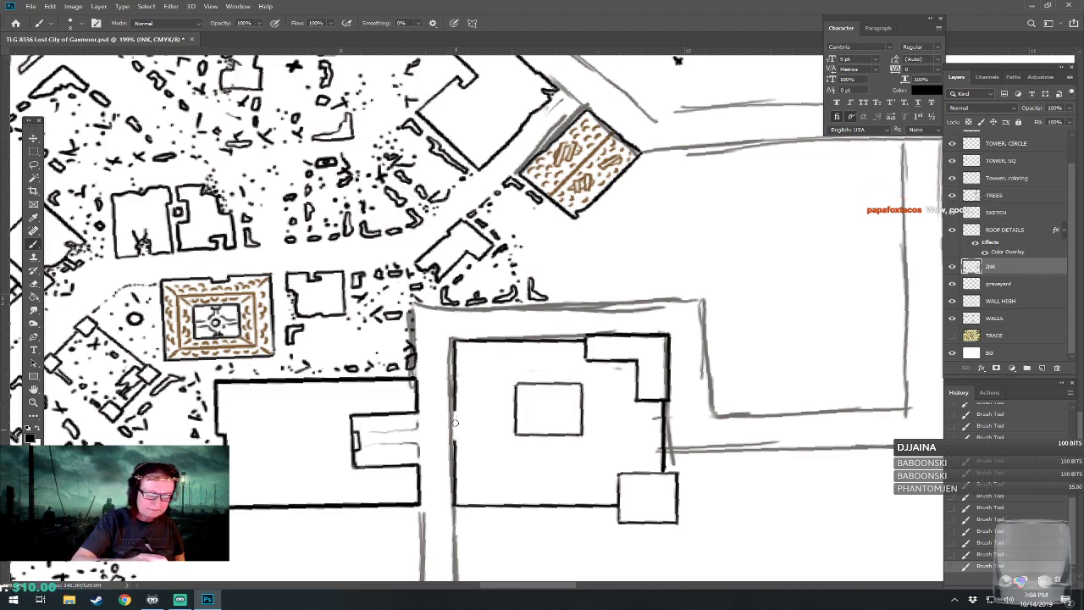
drag(454, 409, 458, 414)
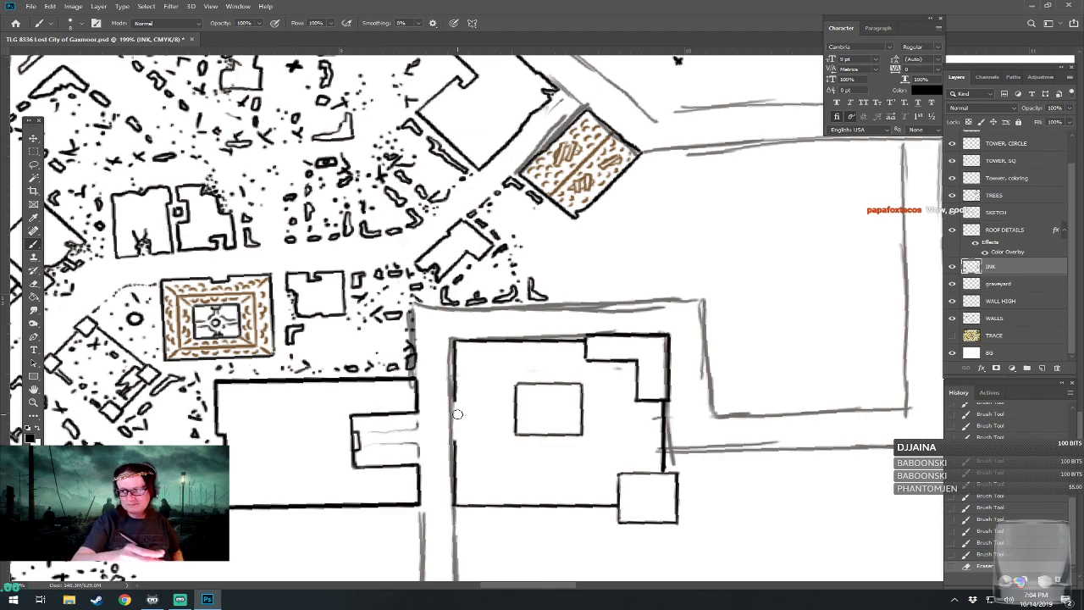
mouse_move(459, 402)
mouse_down()
mouse_move(455, 448)
mouse_move(495, 455)
mouse_up()
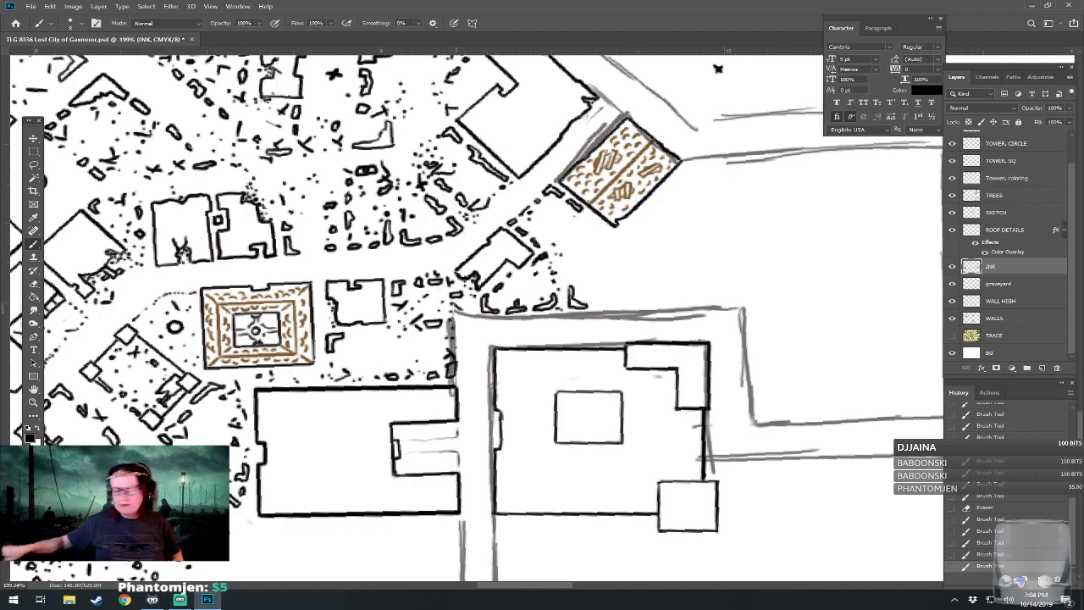
Select the courtyard rectangle, move it slightly down and to the right within the building, and deselect it.
click(34, 151)
drag(539, 455, 637, 387)
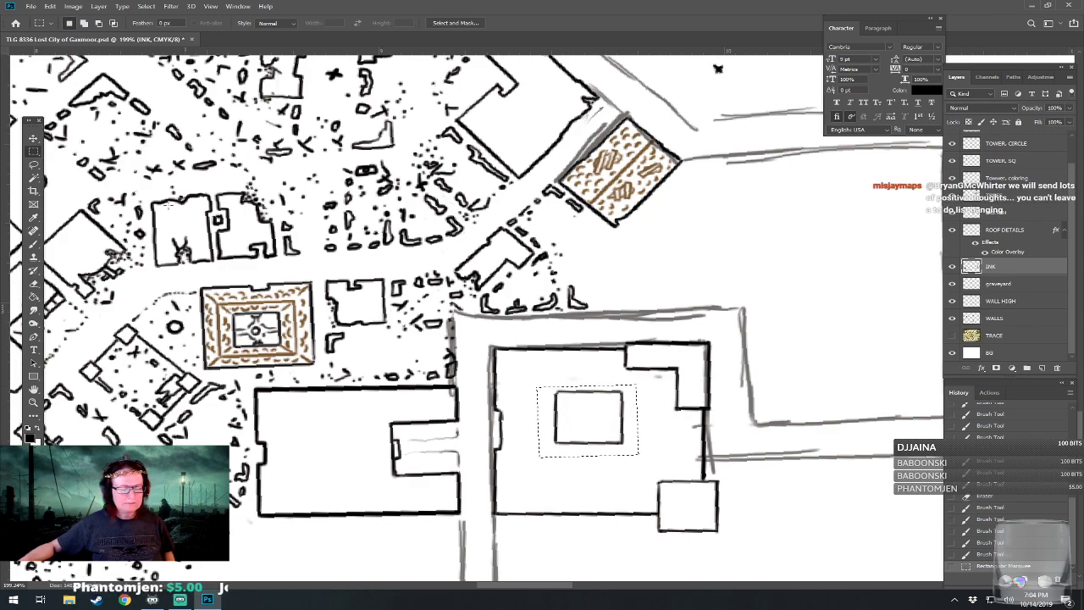
click(34, 138)
drag(627, 426, 628, 434)
key(m)
key(ctrl+d)
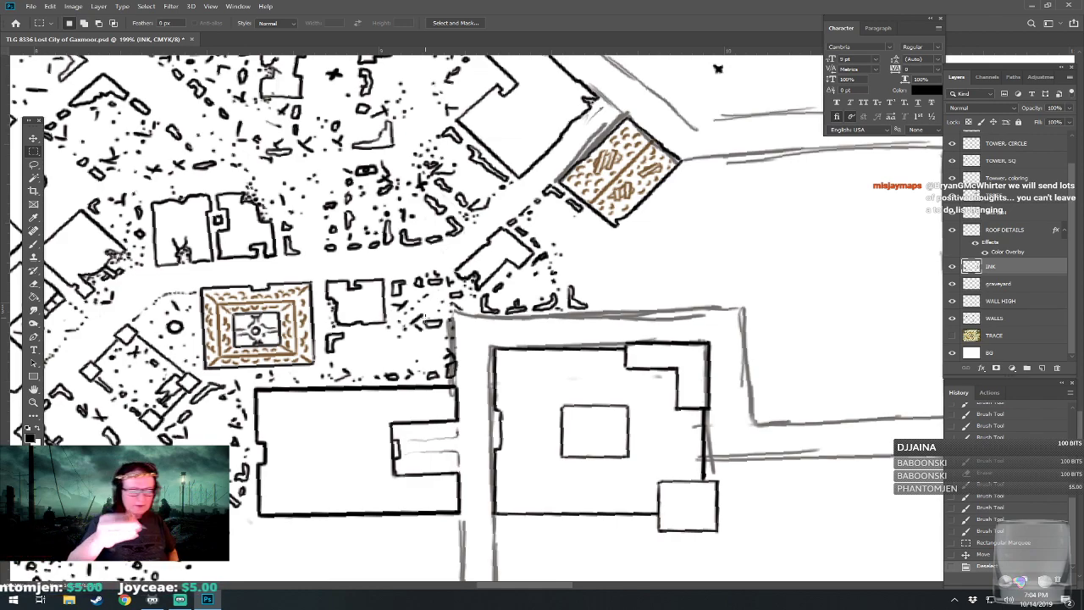
On the ROOF DETAILS layer, draw straight roof ridge lines along the west, south and north sides of the courtyard.
click(1006, 230)
key(b)
mouse_move(530, 375)
mouse_down()
mouse_move(529, 483)
mouse_move(637, 483)
mouse_up()
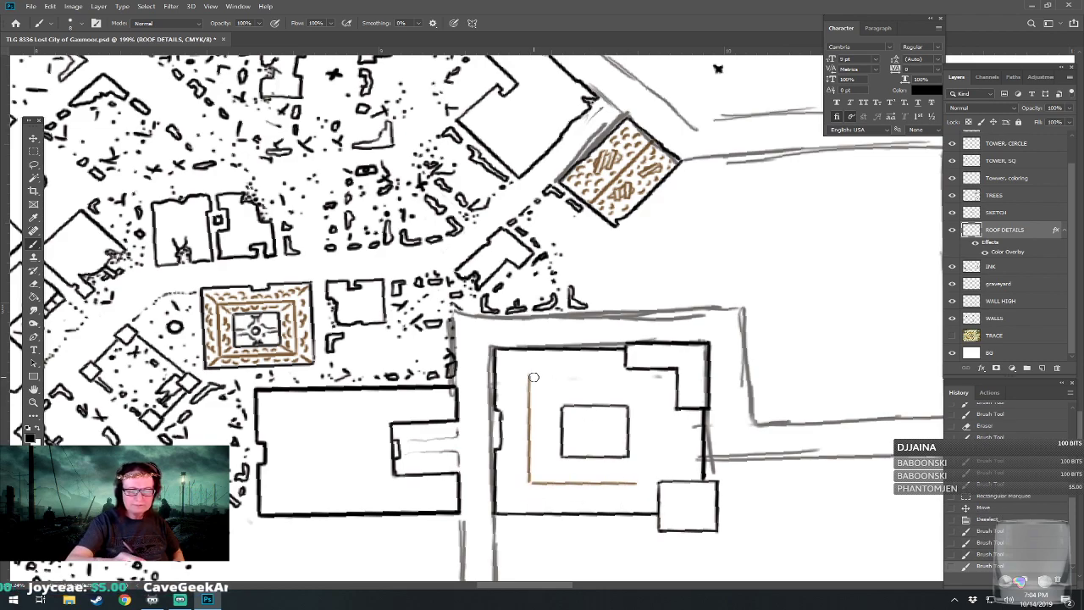
drag(529, 375, 624, 375)
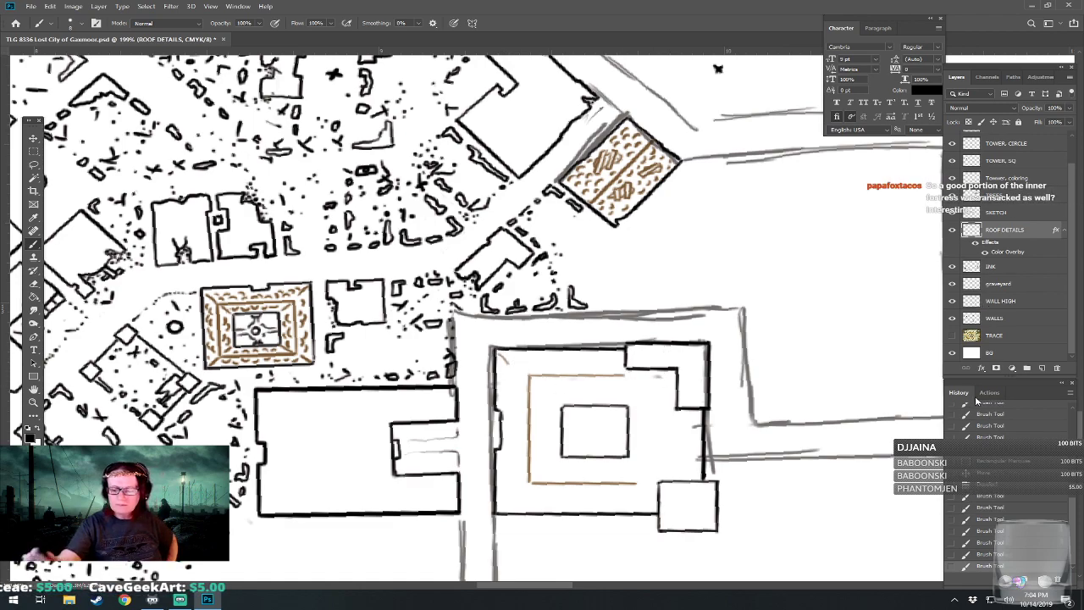
Draw diagonal hip lines linking the courtyard corners to the roof ridges and the building's west corners.
click(971, 556)
drag(498, 351, 557, 408)
drag(532, 482, 560, 459)
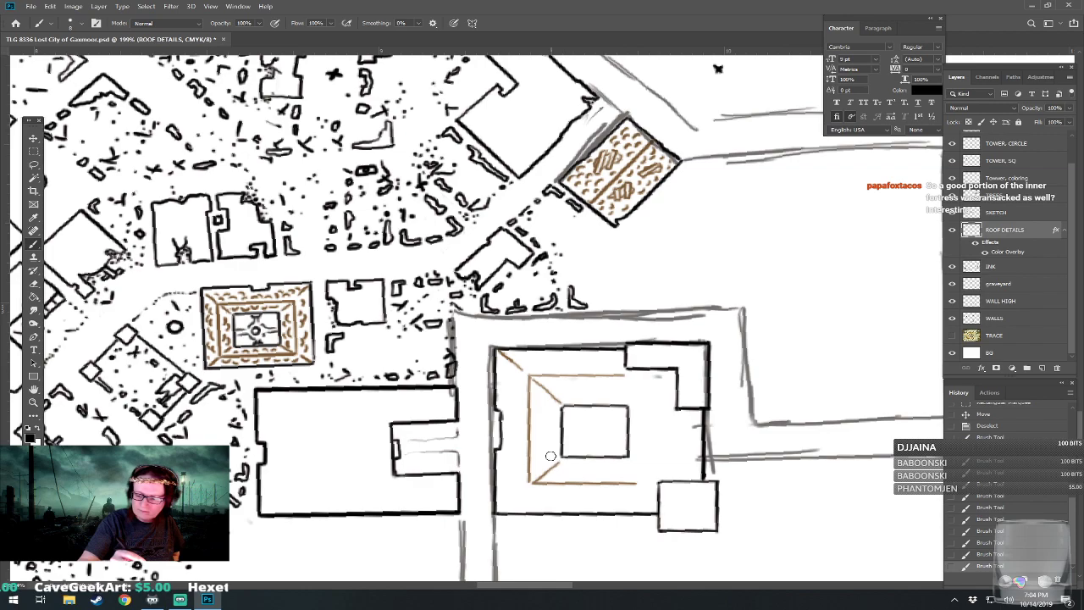
drag(496, 513, 532, 486)
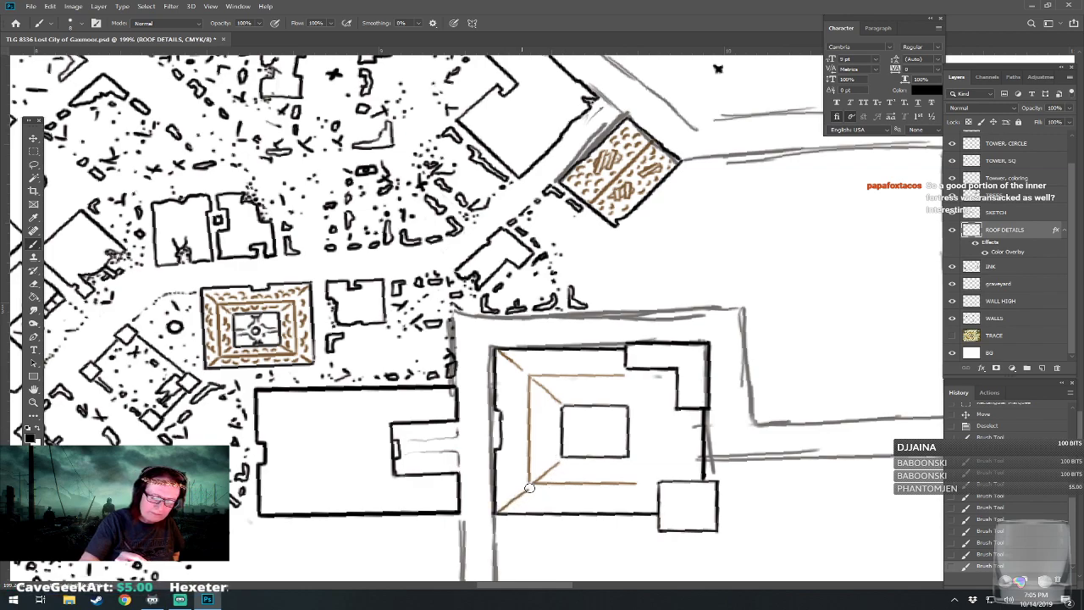
drag(632, 402, 665, 379)
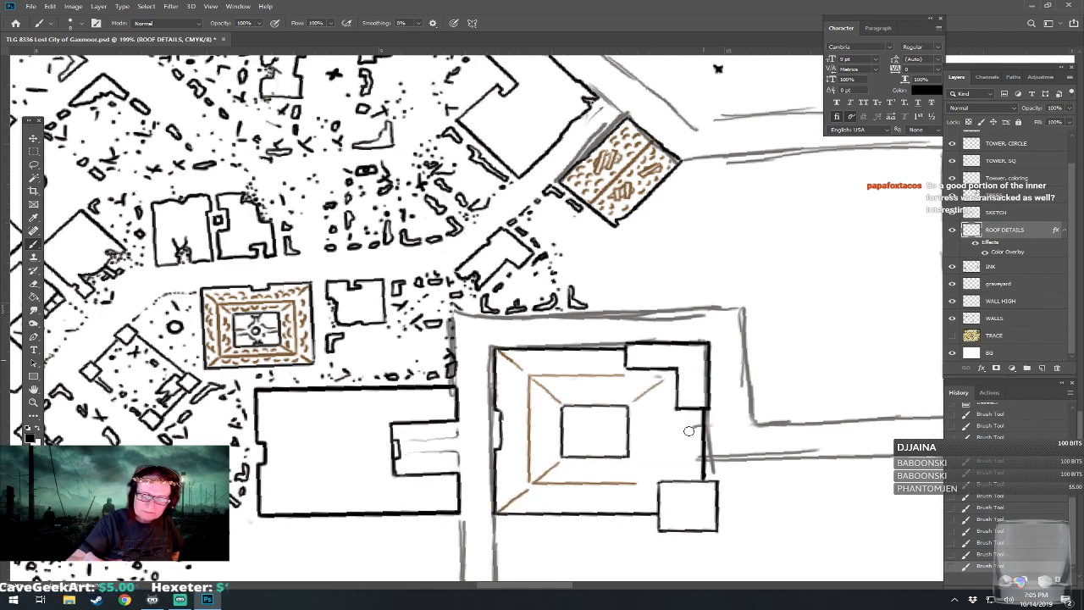
drag(630, 458, 652, 480)
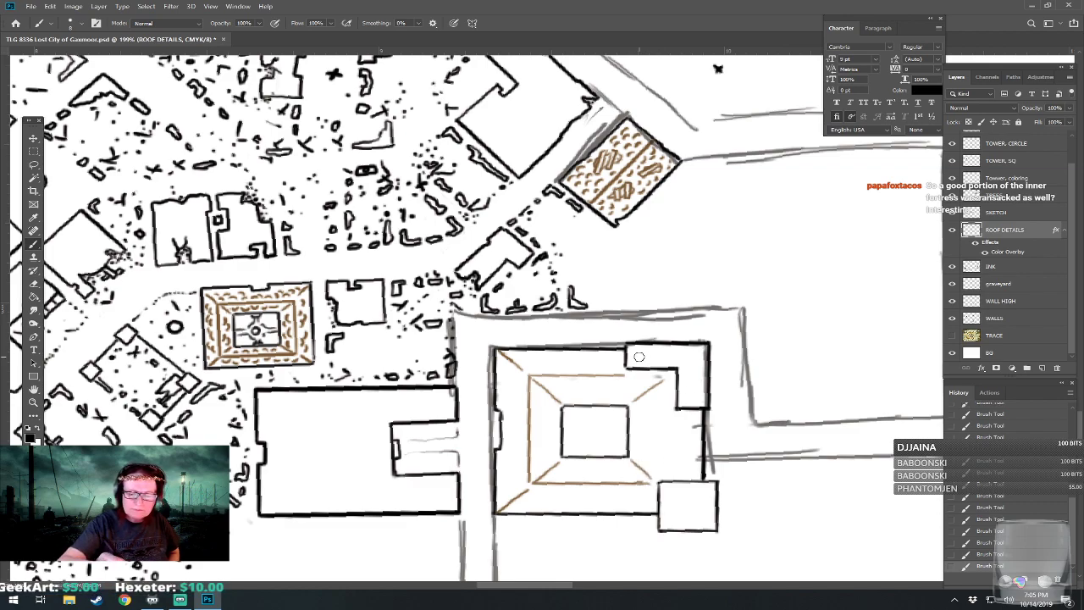
Draw ridge and hip lines on the L-shaped wing's roof and diagonal hip lines on the small corner tower.
mouse_move(629, 357)
mouse_down()
mouse_move(690, 356)
mouse_move(691, 399)
mouse_move(696, 354)
mouse_move(696, 403)
mouse_move(684, 407)
mouse_move(700, 405)
mouse_up()
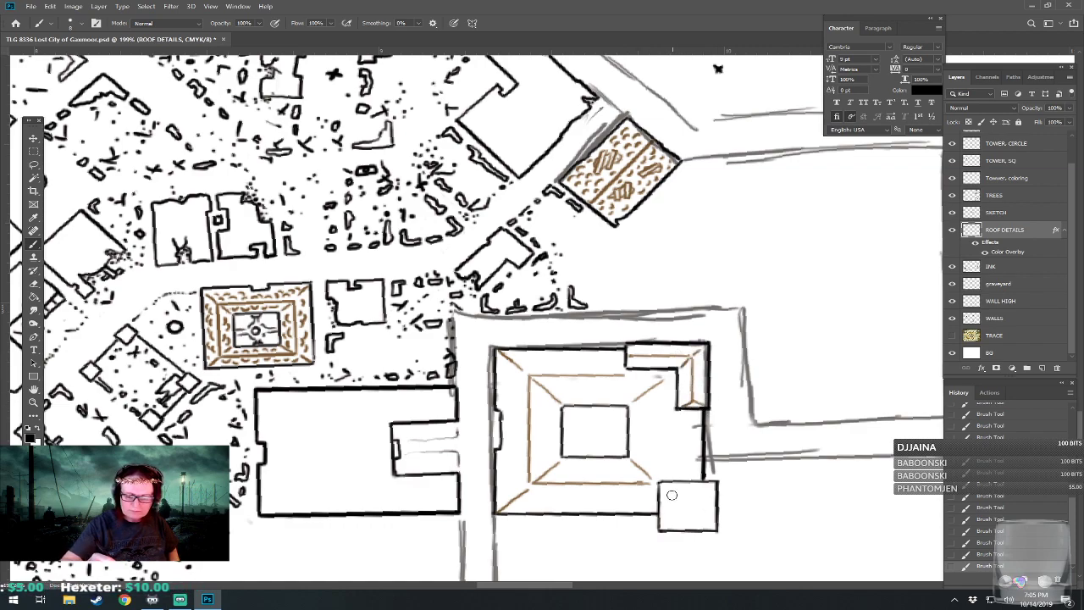
mouse_move(686, 508)
mouse_down()
mouse_move(662, 529)
mouse_move(703, 515)
mouse_move(717, 523)
mouse_up()
Save the map document and review progress on the new building and the whole walled city.
scroll(718, 522, down, 5)
scroll(582, 531, up, 2)
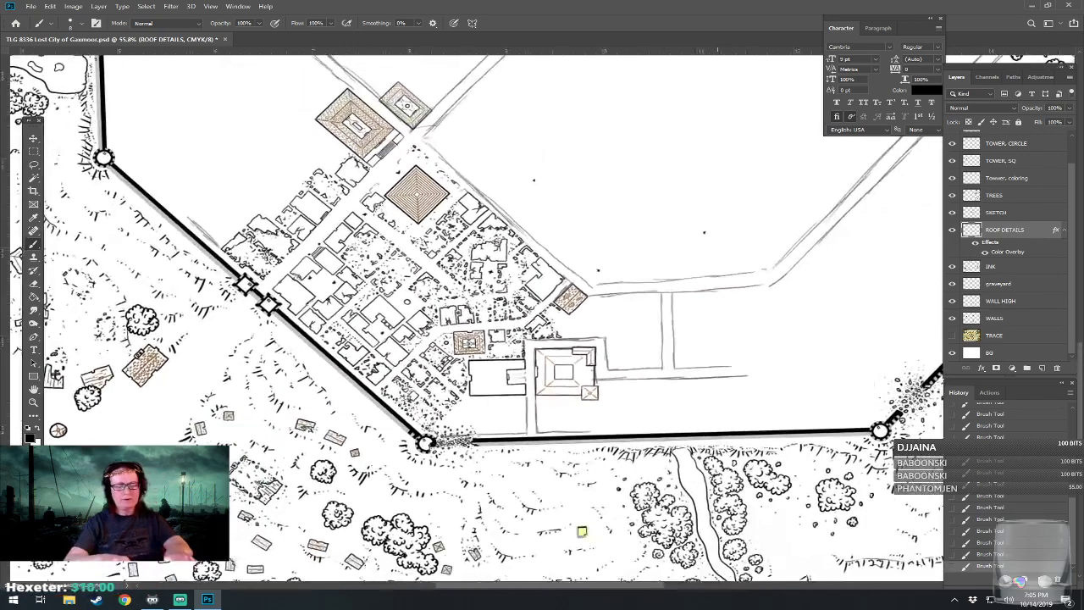
scroll(582, 531, down, 3)
scroll(576, 500, up, 2)
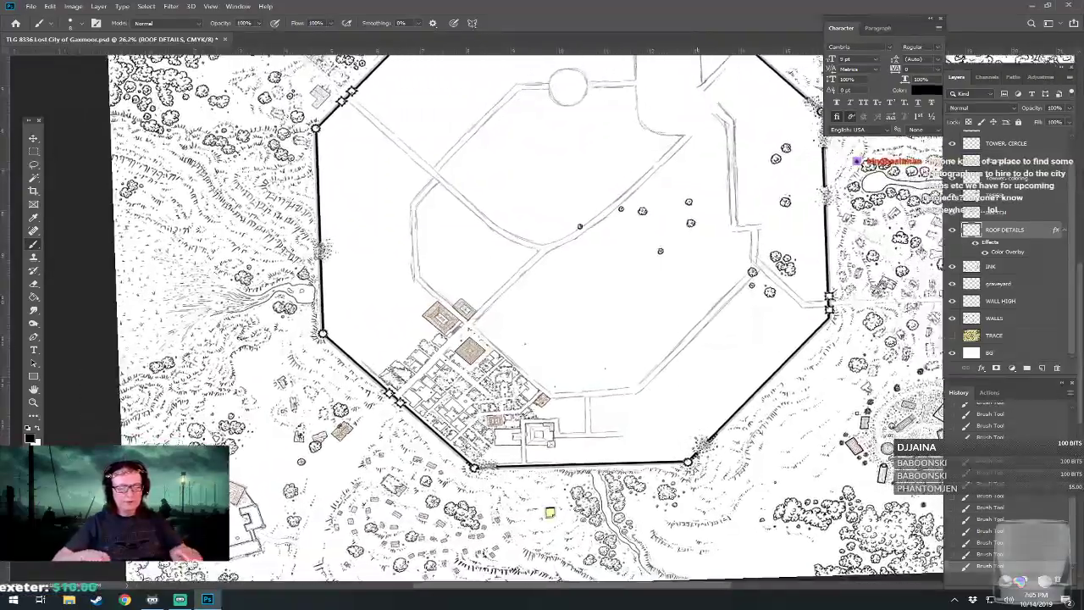
key(ctrl+s)
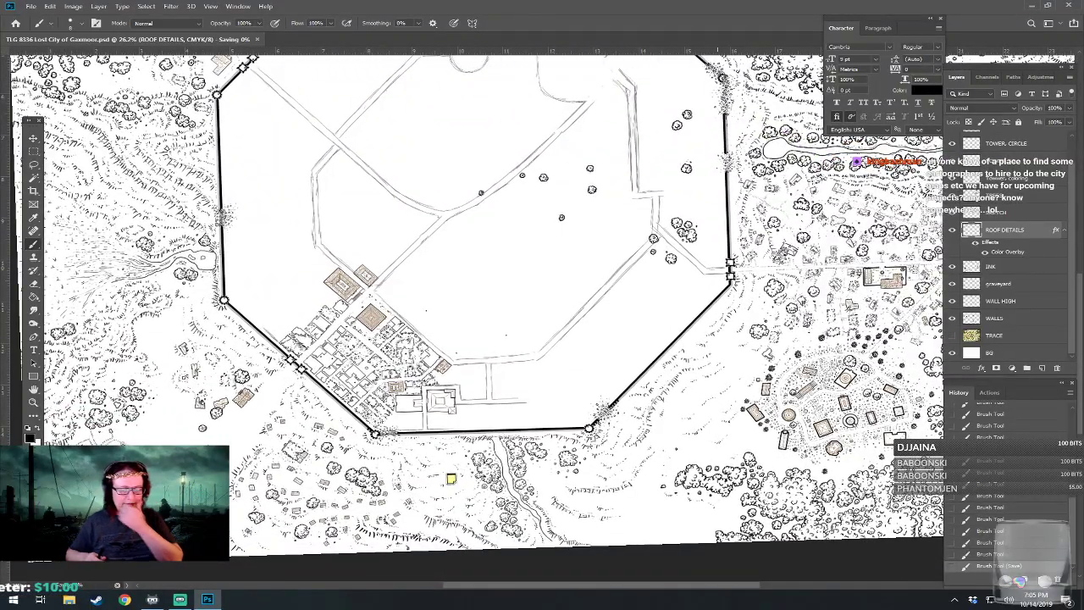
scroll(474, 313, down, 3)
scroll(475, 313, up, 2)
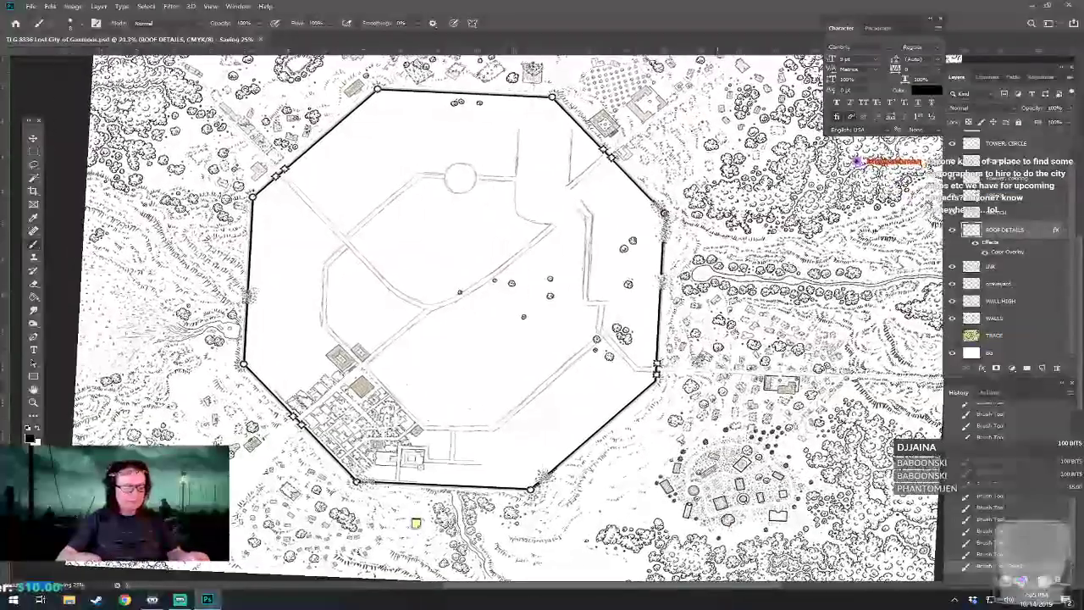
Review the whole walled city, briefly showing the TRACE layer to compare the inked district with the reference map.
scroll(475, 313, down, 1)
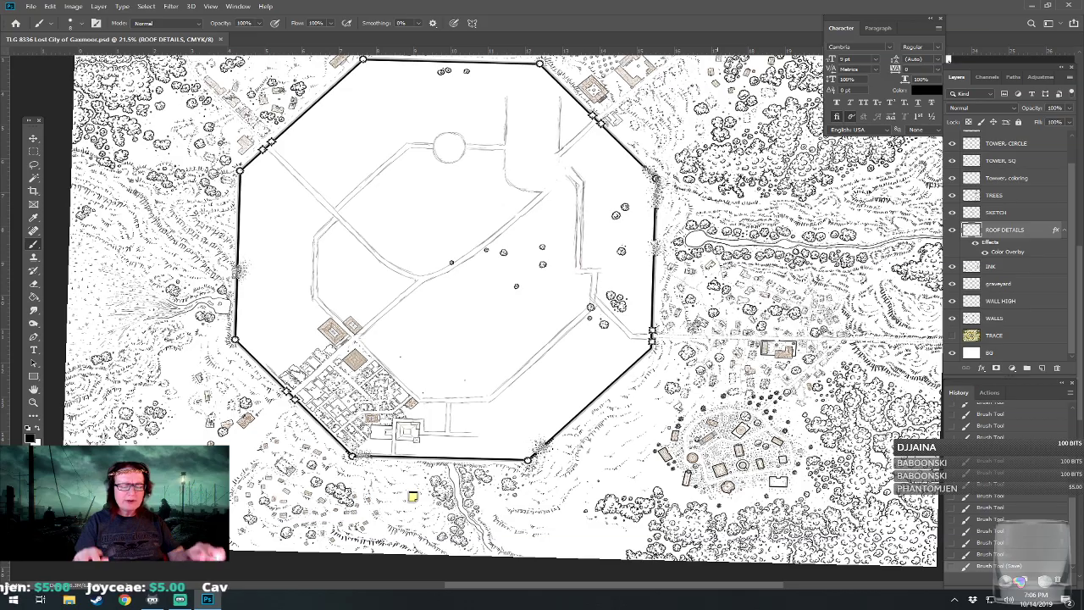
scroll(474, 313, up, 1)
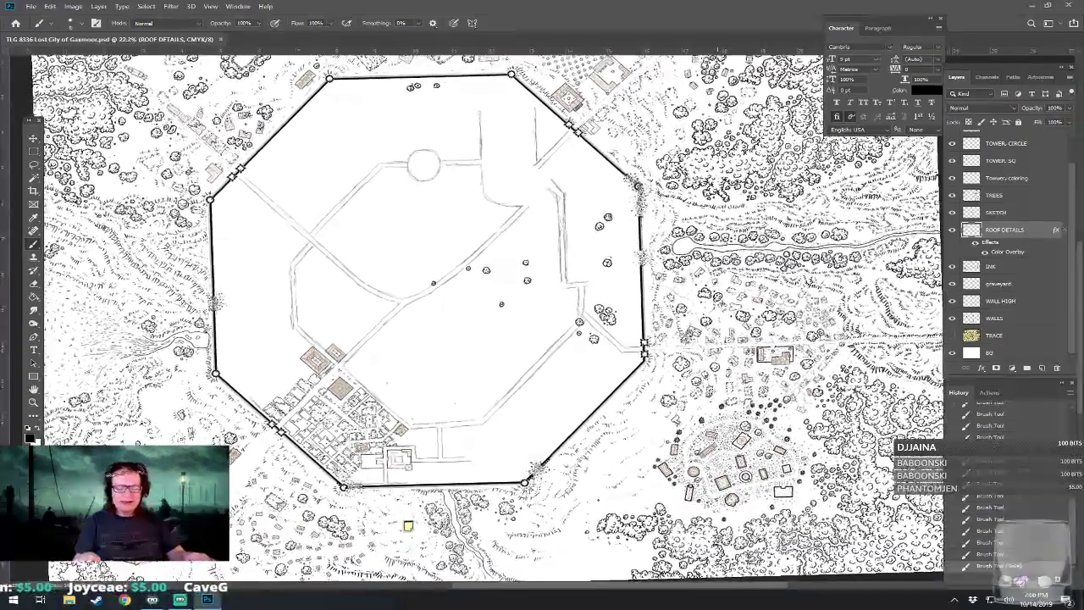
scroll(488, 317, down, 1)
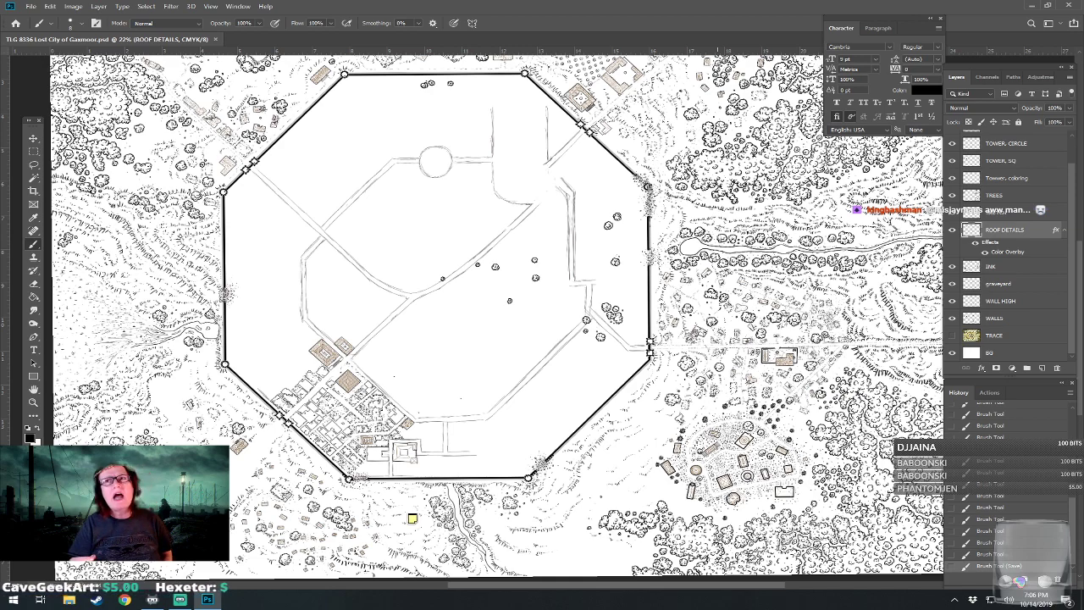
click(952, 335)
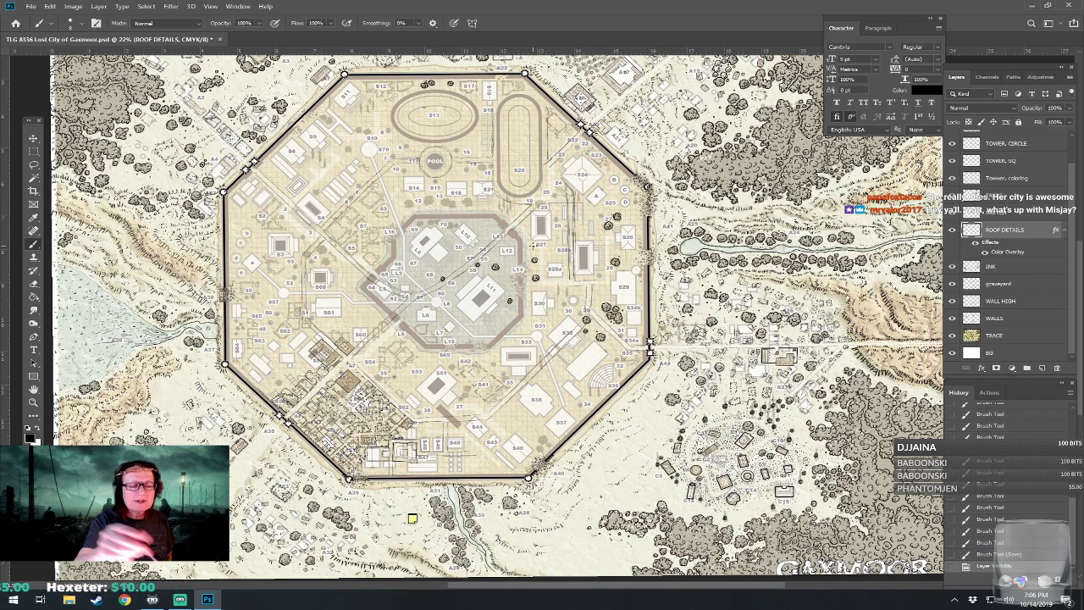
click(952, 336)
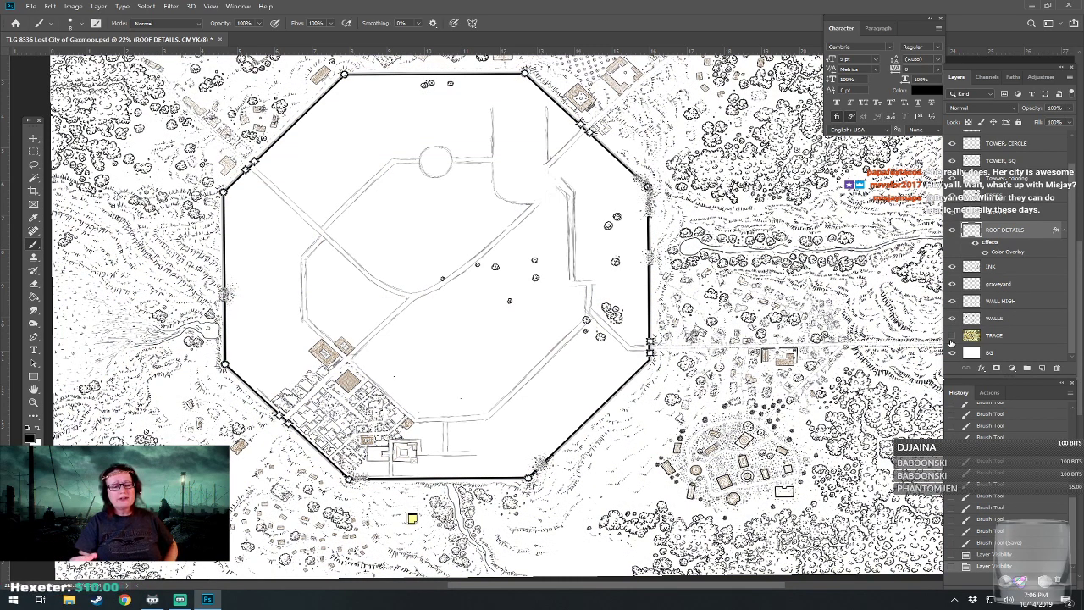
scroll(505, 318, down, 1)
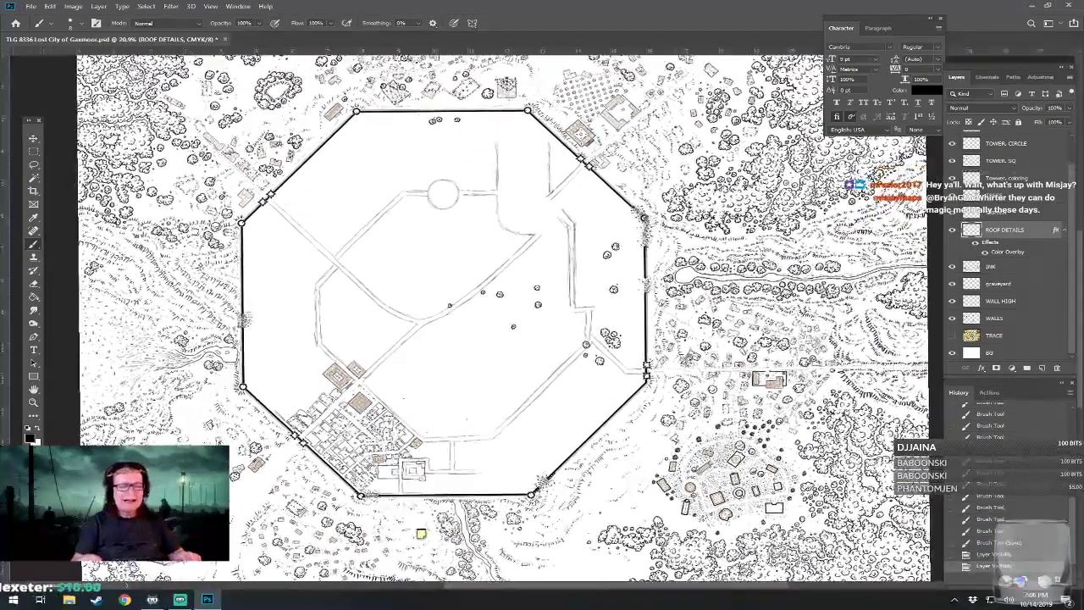
Draw the straight roof ridge line along the east side of the courtyard building, between the L-shaped wing and the corner tower.
scroll(275, 515, up, 2)
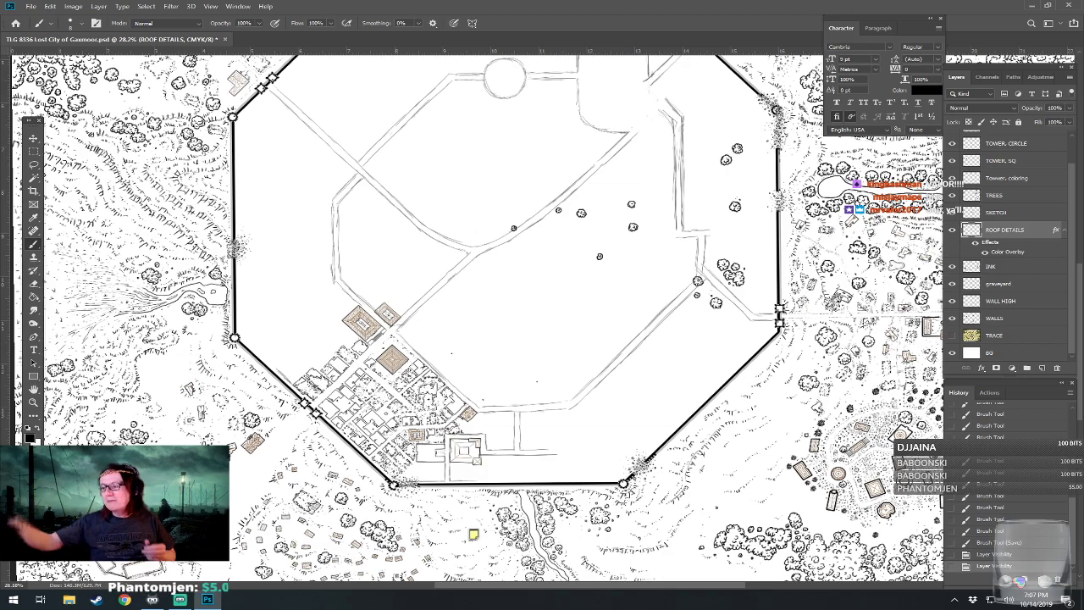
scroll(444, 459, up, 6)
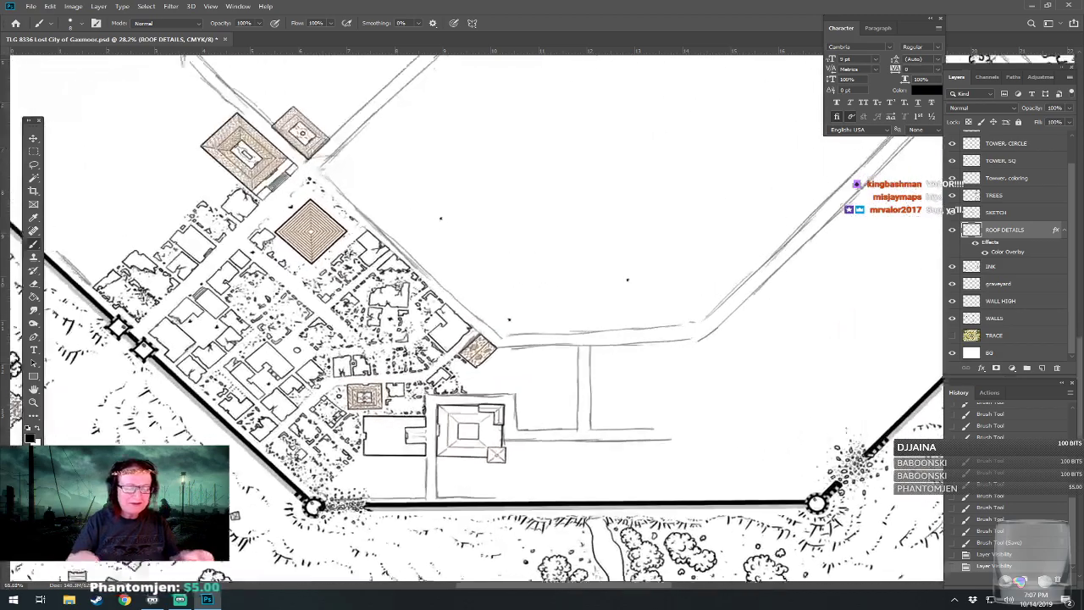
scroll(589, 234, down, 4)
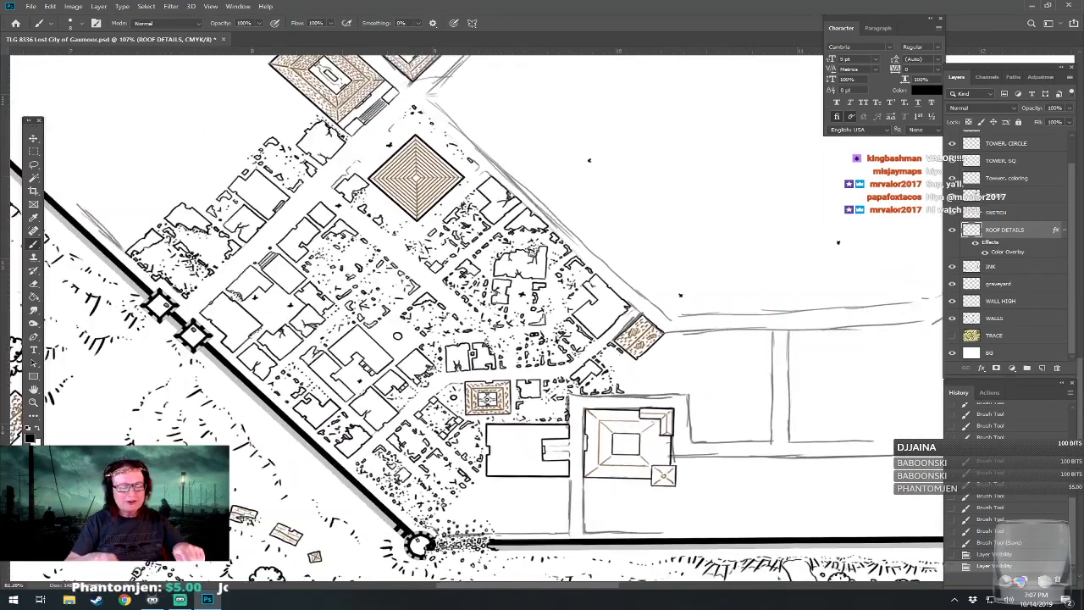
scroll(651, 169, up, 4)
scroll(651, 168, up, 1)
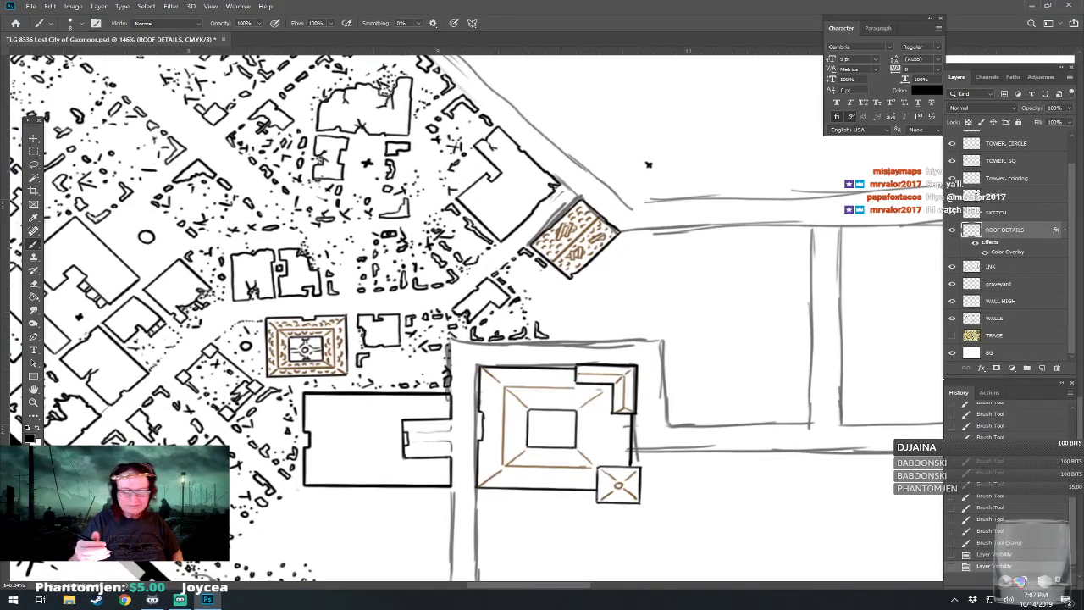
drag(649, 164, 615, 149)
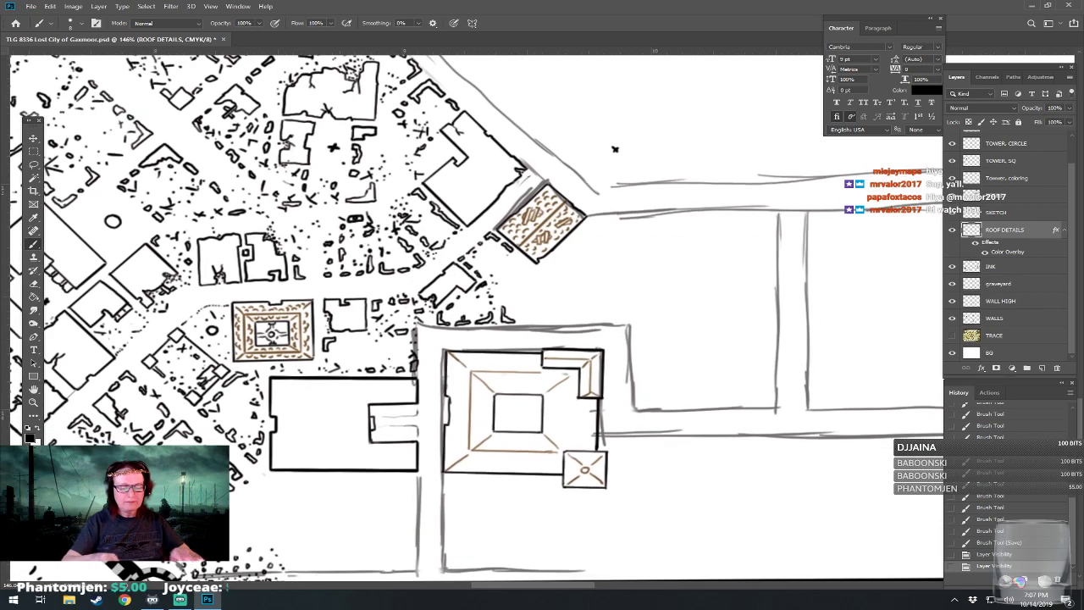
scroll(615, 149, up, 2)
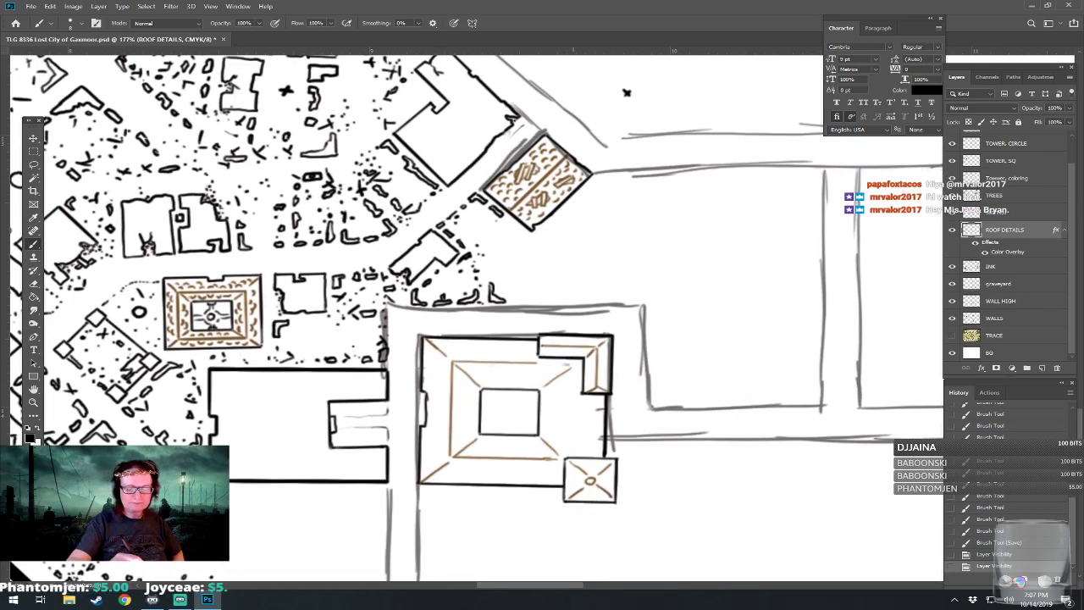
drag(575, 458, 580, 386)
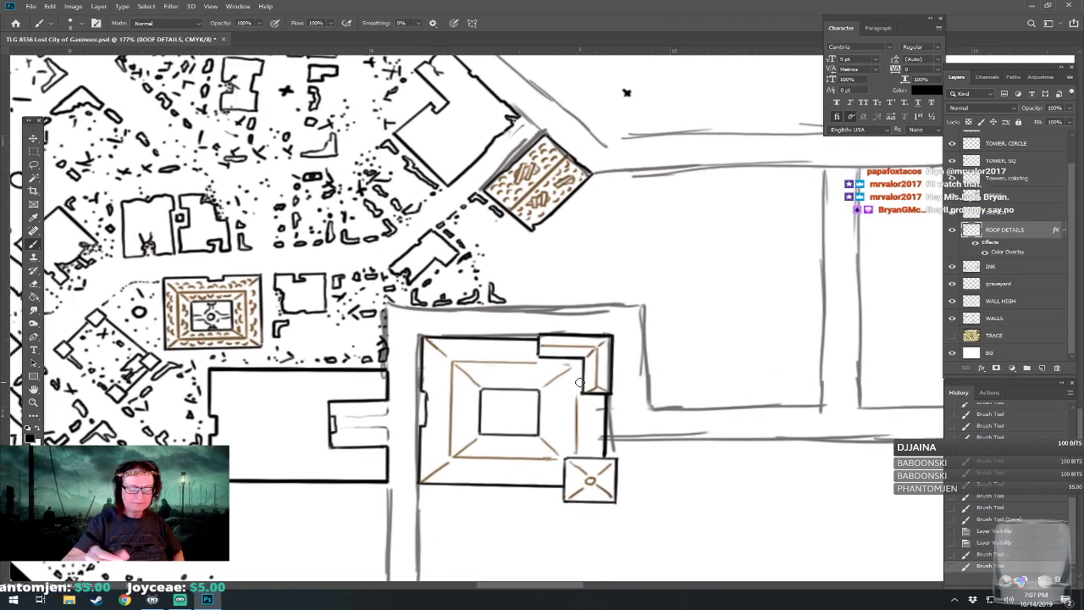
On the INK layer, ink a straight west wall for a new building in the sketched block east of the courtyard building.
scroll(580, 383, up, 1)
drag(611, 89, 526, 127)
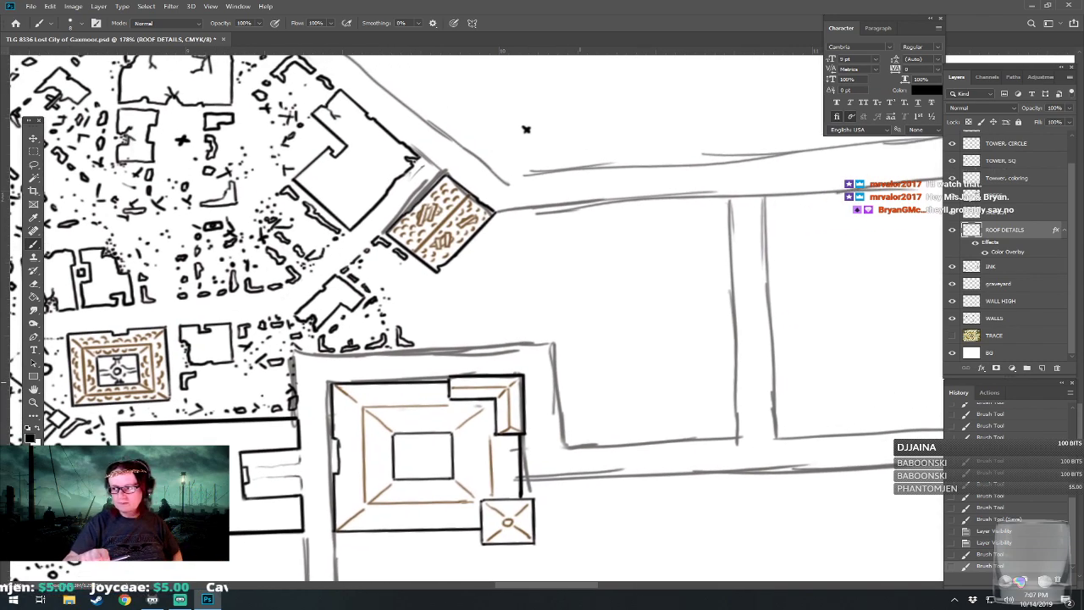
click(1007, 268)
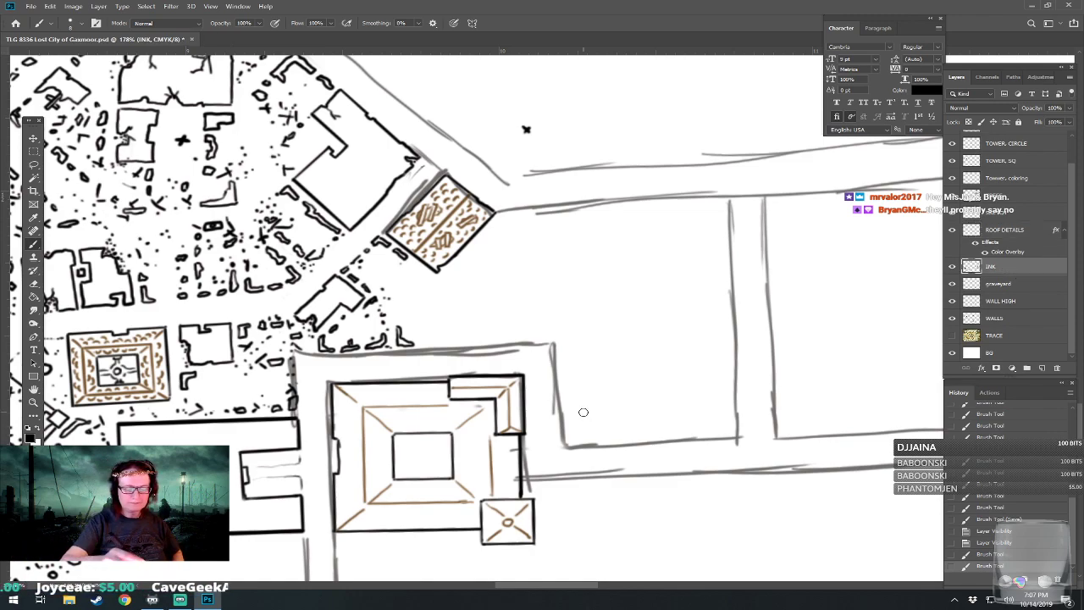
click(567, 442)
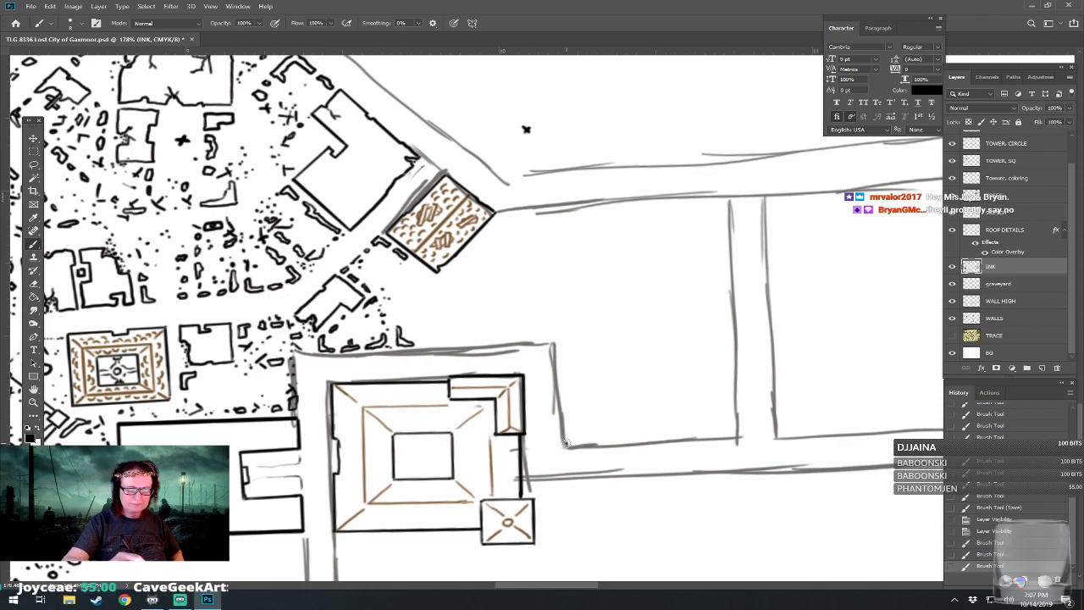
shift+click(562, 367)
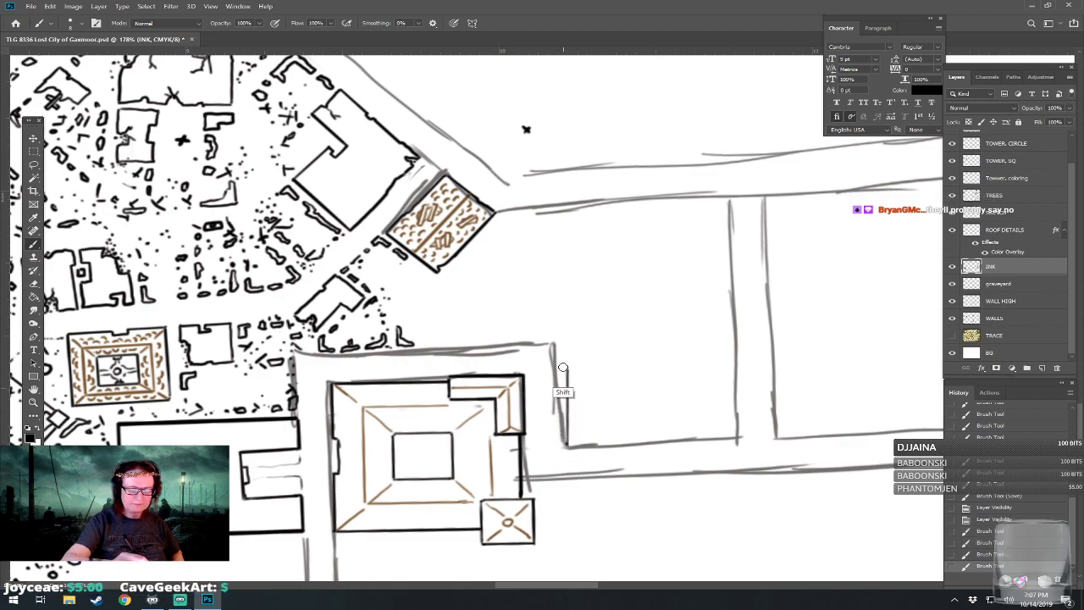
Ink a small square tower at the north end of the new west wall, joining them with a notched wall segment.
click(540, 315)
shift+click(543, 337)
shift+click(543, 346)
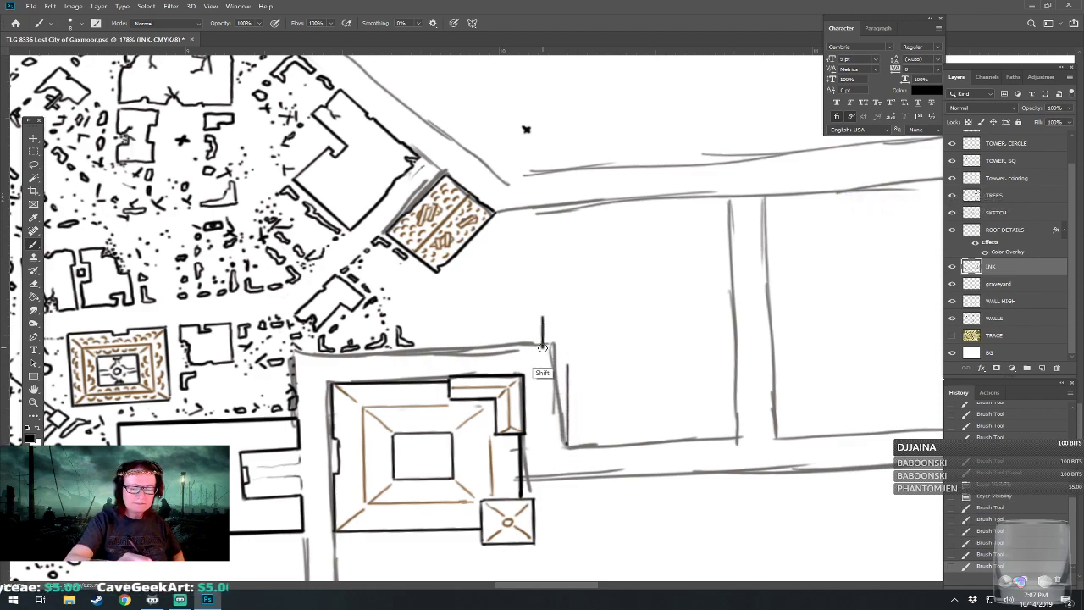
drag(543, 347, 581, 346)
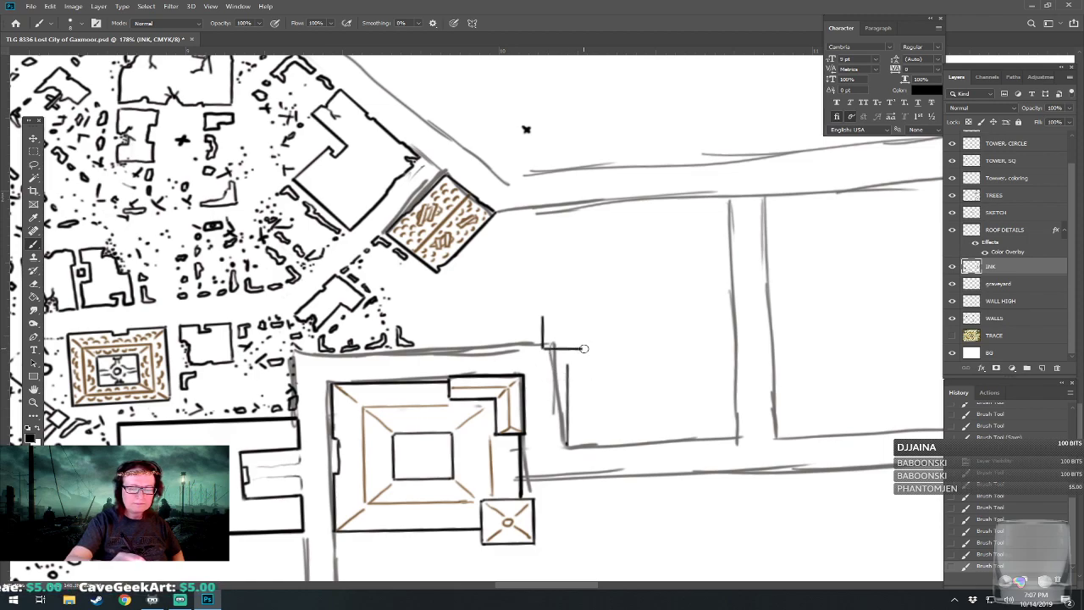
shift+click(583, 317)
shift+click(546, 316)
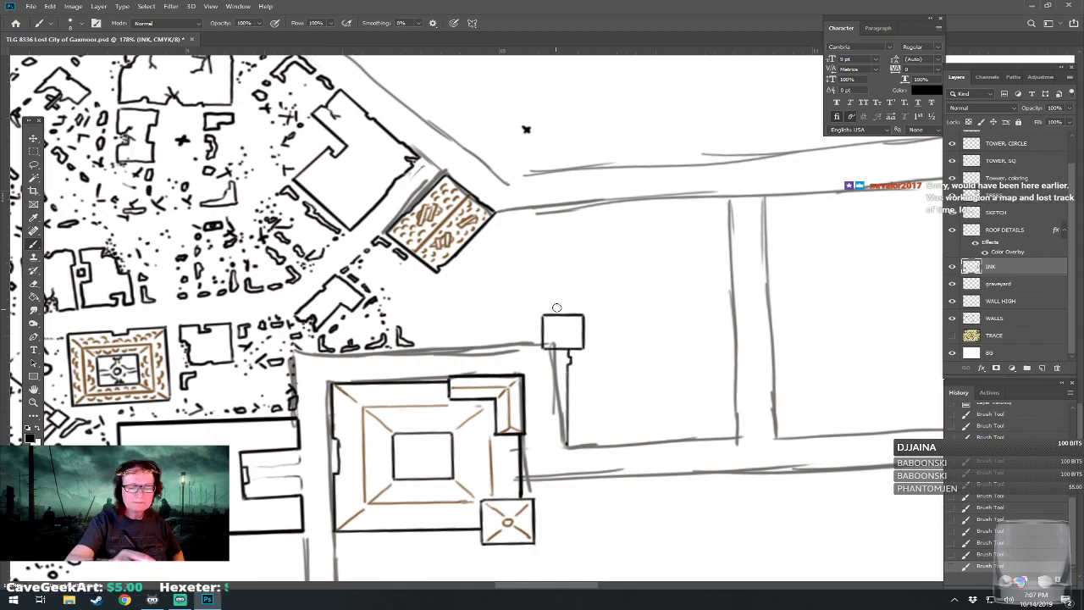
Ink the new building's north wall and a tall rectangular wing on its east side, erasing the line overshoot at the wing's southwest corner.
mouse_move(567, 299)
mouse_down()
mouse_move(543, 356)
mouse_move(529, 323)
mouse_move(706, 322)
mouse_move(697, 348)
mouse_move(714, 349)
mouse_move(714, 455)
mouse_move(671, 455)
mouse_up()
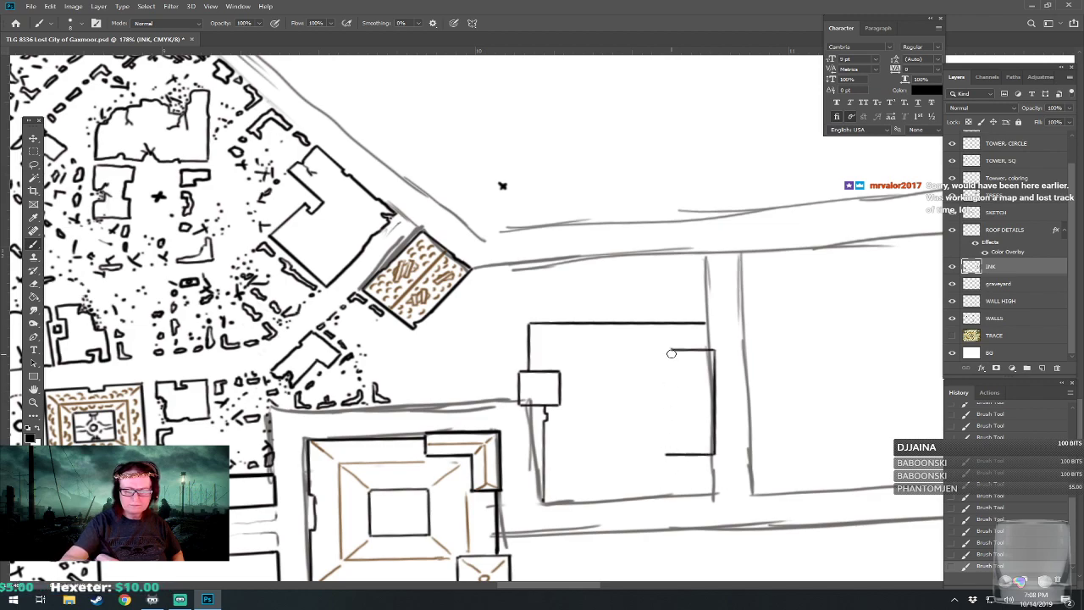
drag(670, 350, 670, 455)
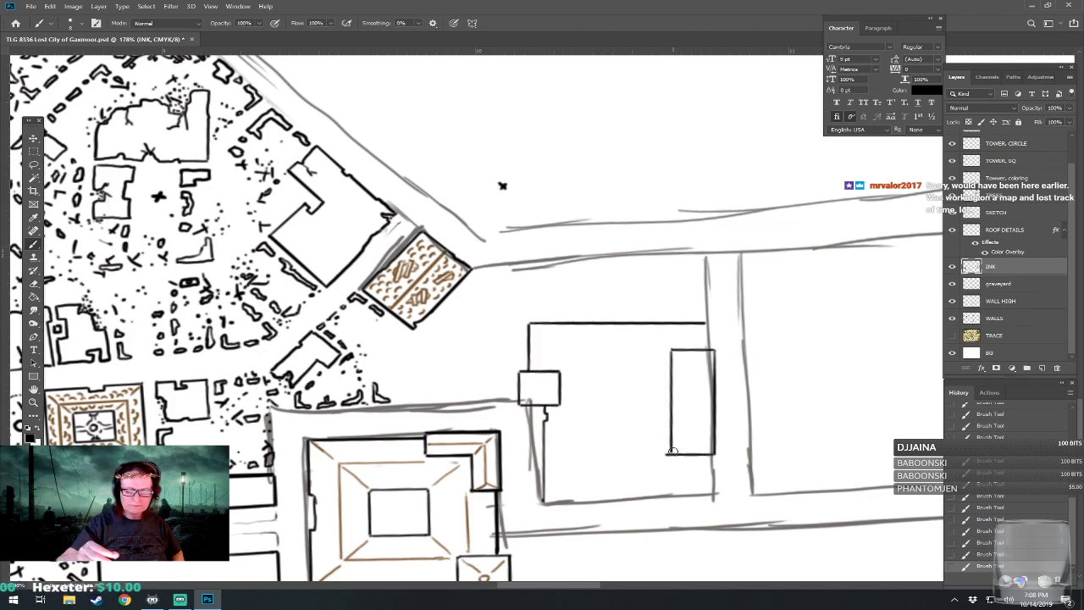
key(e)
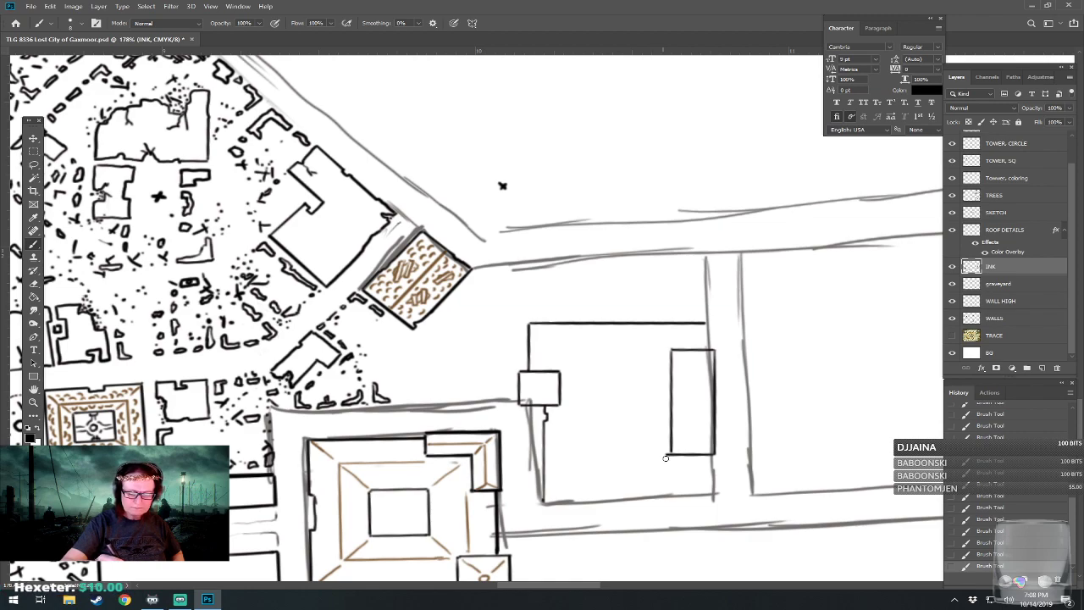
drag(669, 454, 666, 462)
drag(502, 186, 487, 144)
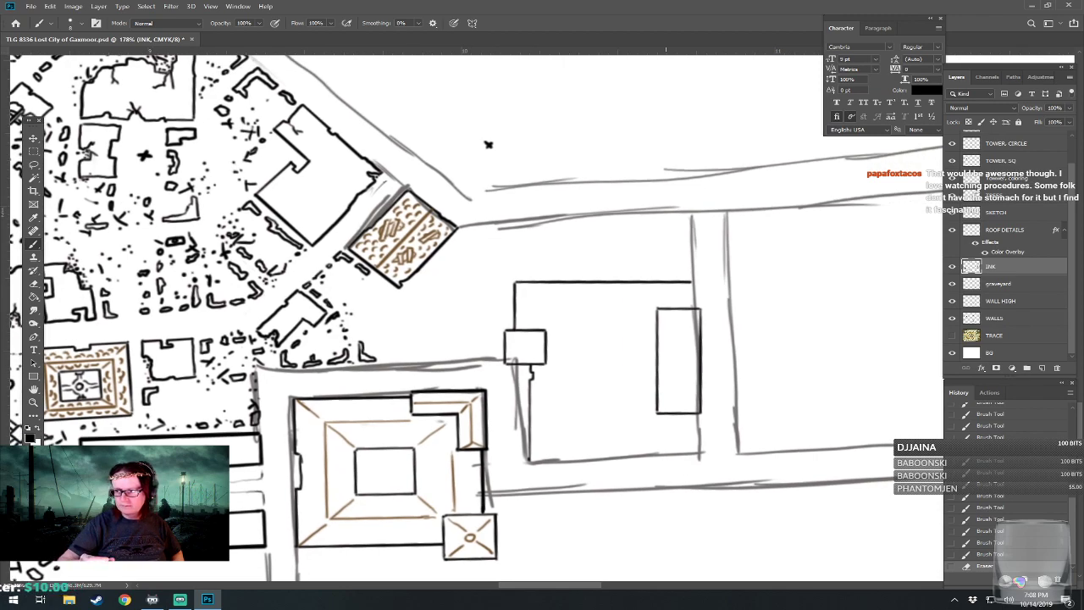
Ink the new building's south wall with a small notch and extend the east wall down to meet it.
shift+click(532, 461)
shift+click(610, 459)
drag(609, 460, 700, 461)
drag(699, 415, 697, 486)
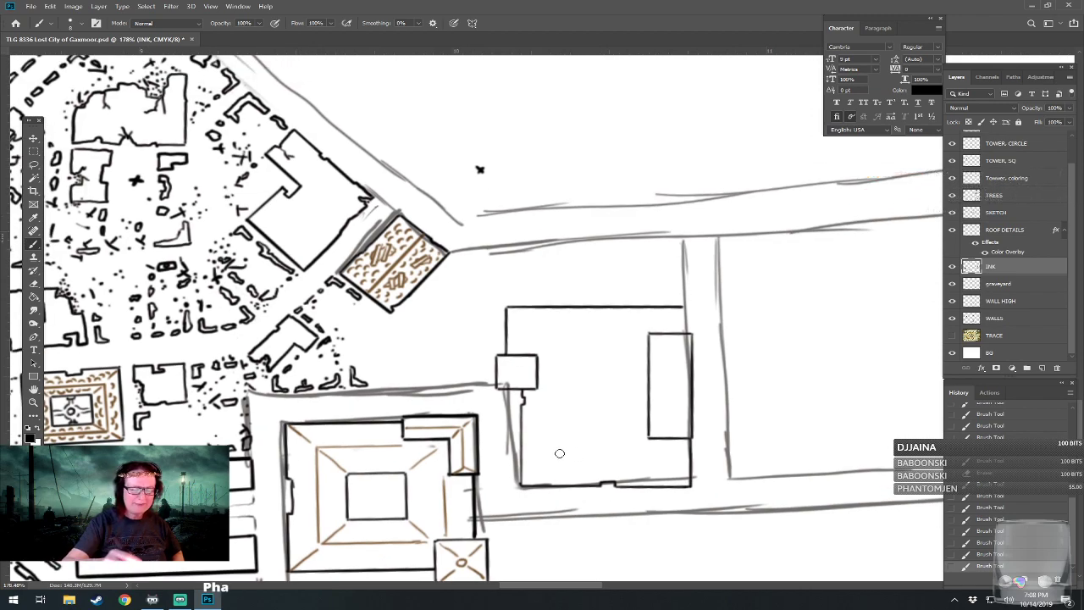
Ink a small square tower inside the new building's southwest corner and a near-square rectangle at its center.
drag(523, 442, 555, 442)
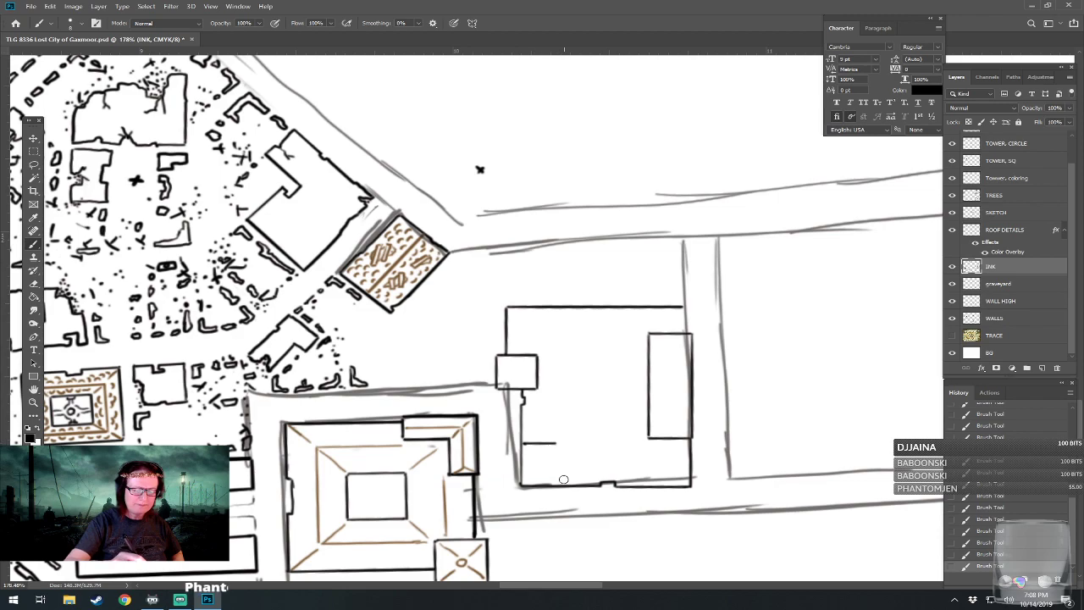
click(564, 484)
shift+click(562, 443)
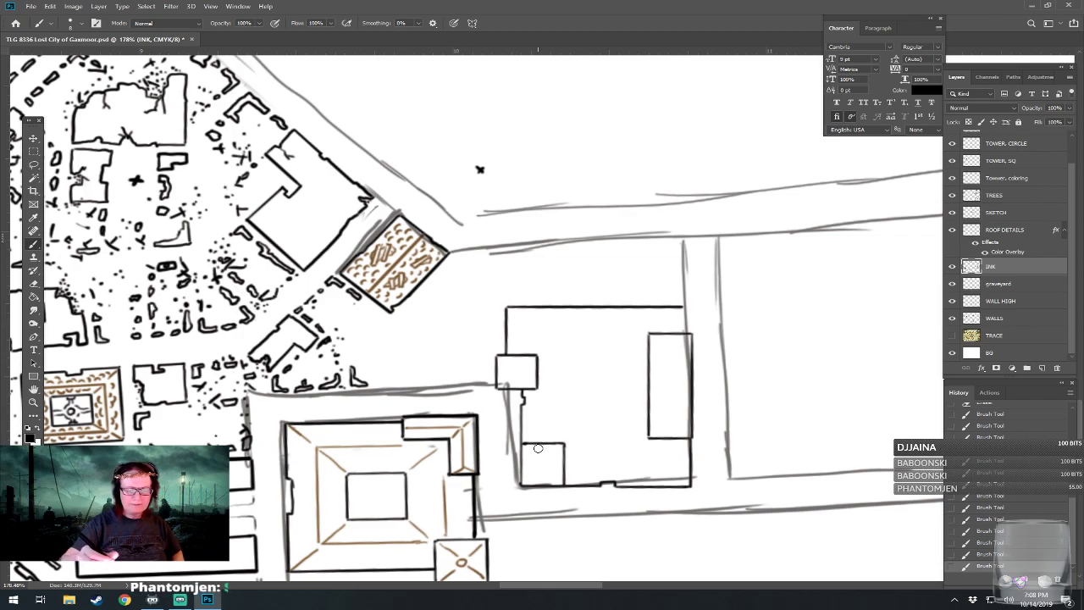
drag(571, 366, 571, 424)
mouse_move(571, 364)
mouse_down()
mouse_move(627, 365)
mouse_move(627, 425)
mouse_move(617, 424)
mouse_move(628, 424)
mouse_move(623, 269)
mouse_move(606, 329)
mouse_move(628, 403)
mouse_up()
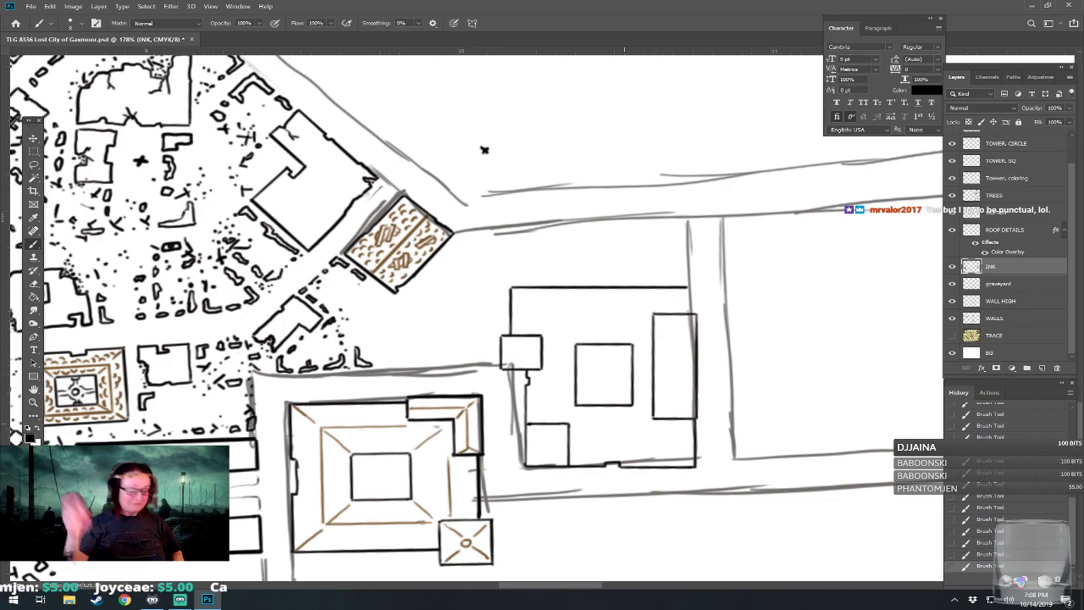
drag(485, 149, 461, 172)
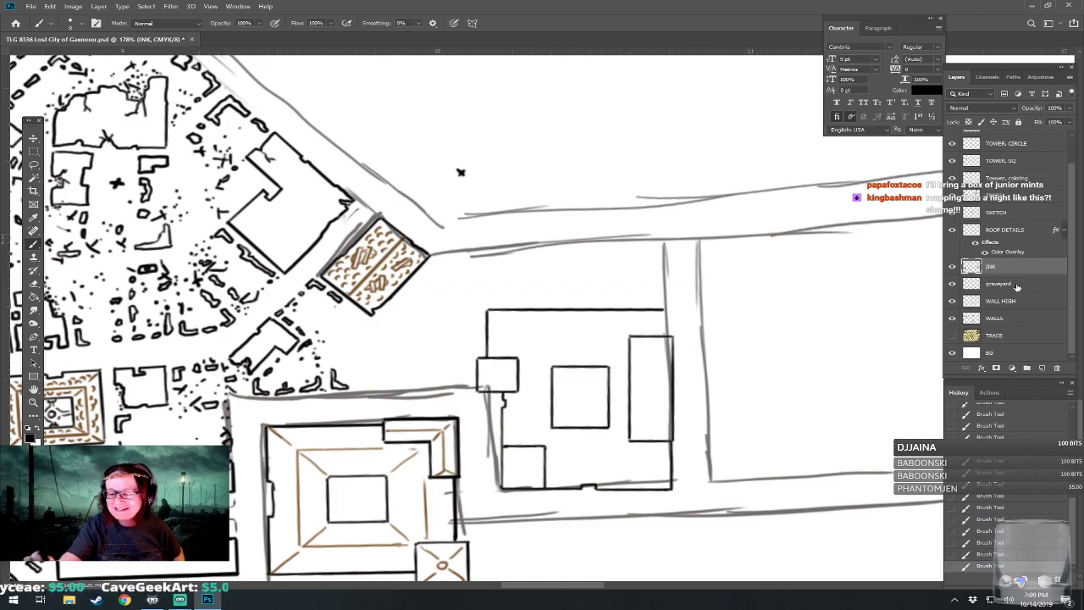
On the ROOF DETAILS layer, draw diagonal hip lines with a center peak on the new building's two small square towers.
click(1007, 236)
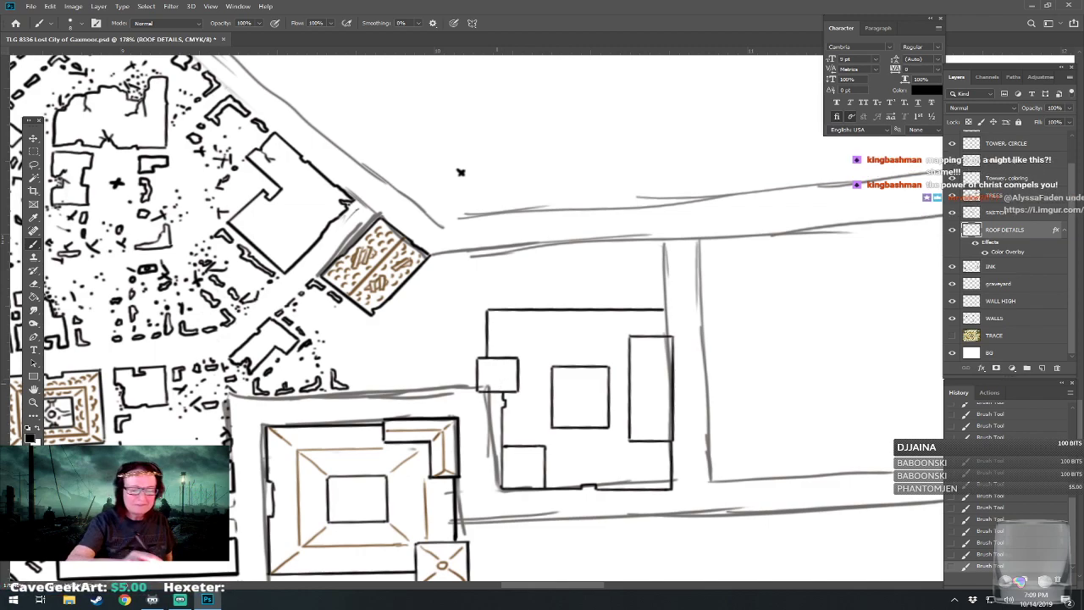
mouse_move(480, 363)
mouse_down()
mouse_move(499, 377)
mouse_move(513, 362)
mouse_move(513, 388)
mouse_up()
mouse_move(523, 464)
mouse_down()
mouse_move(515, 471)
mouse_move(528, 463)
mouse_move(544, 486)
mouse_up()
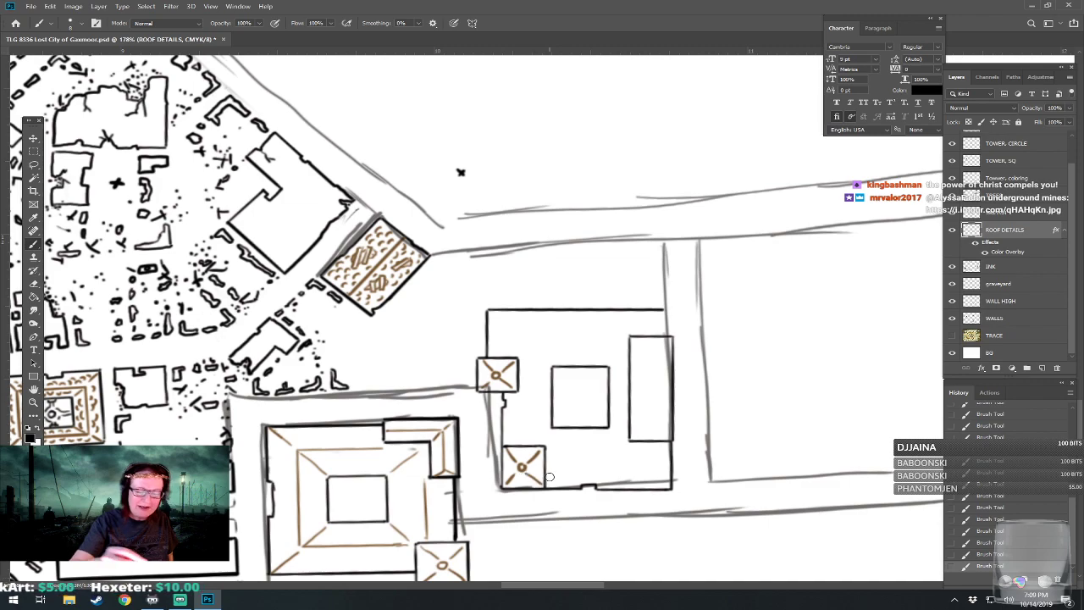
mouse_move(577, 394)
mouse_down()
mouse_move(603, 423)
mouse_move(645, 249)
mouse_move(605, 461)
mouse_up()
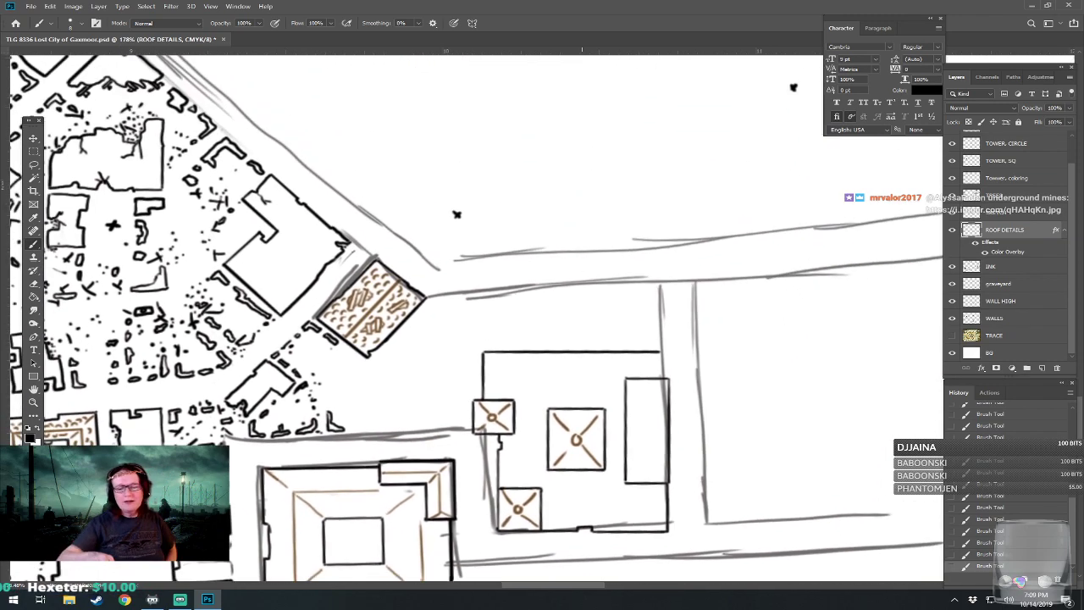
click(999, 515)
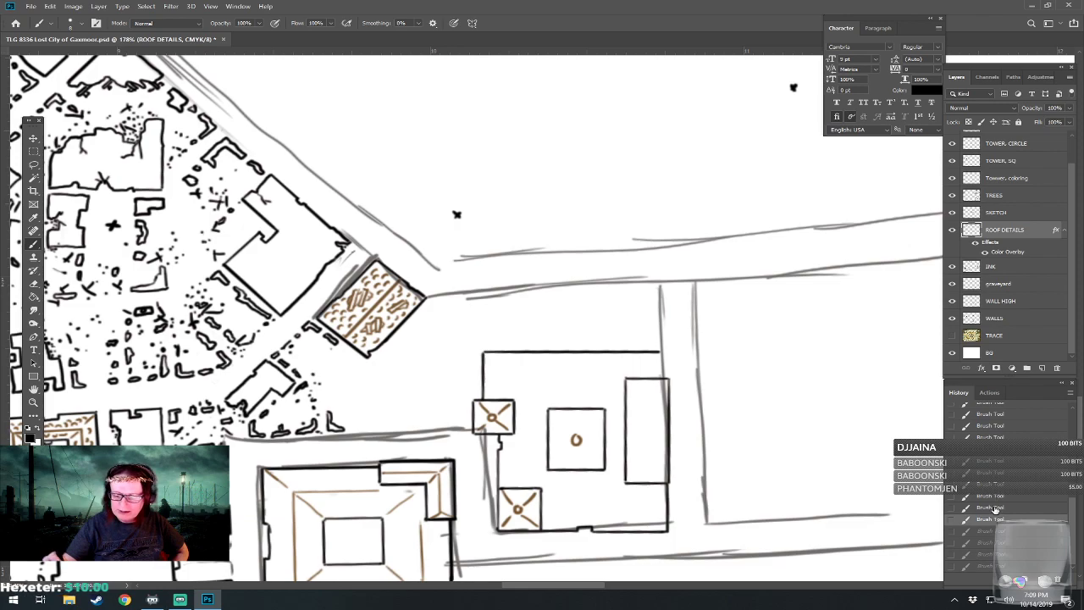
click(983, 509)
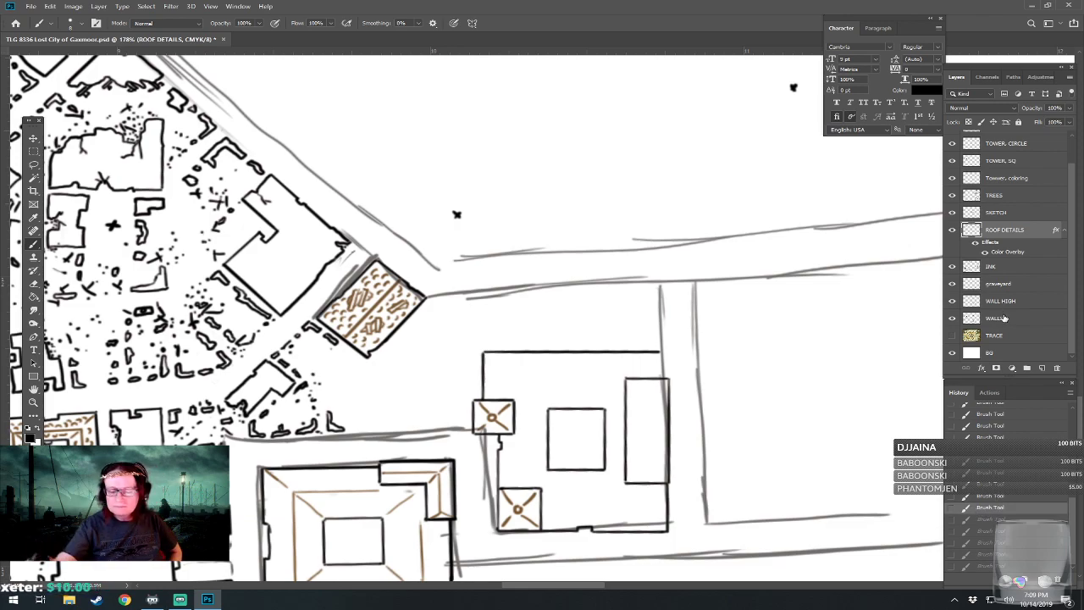
Draw short hip lines at both ends of the rectangular east wing's roof and a straight ridge line connecting them.
drag(625, 381, 664, 385)
mouse_move(652, 475)
mouse_down()
mouse_move(631, 481)
mouse_move(667, 482)
mouse_up()
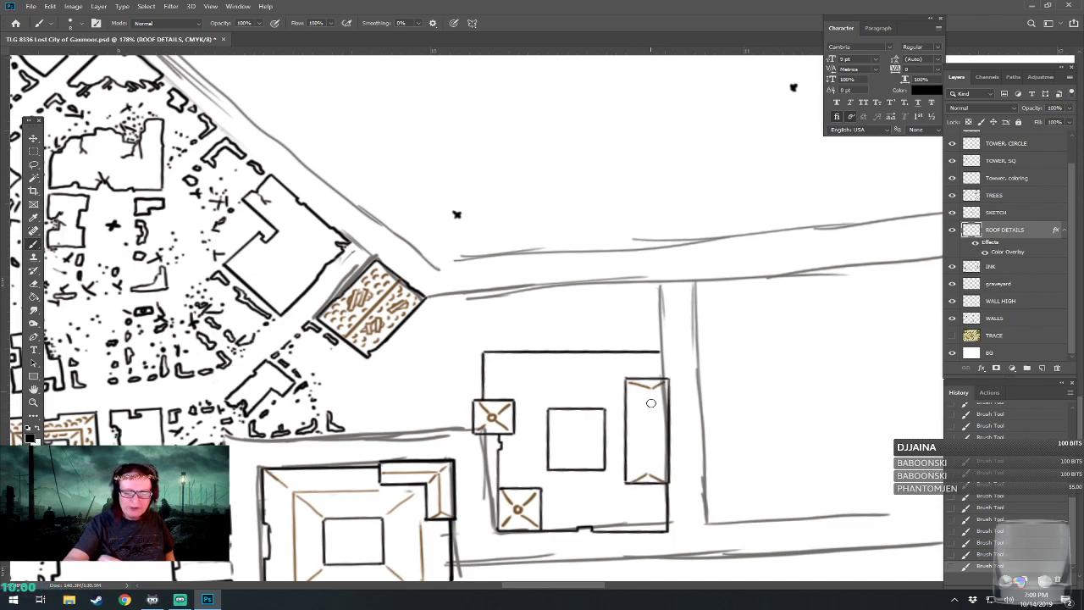
drag(650, 391, 647, 476)
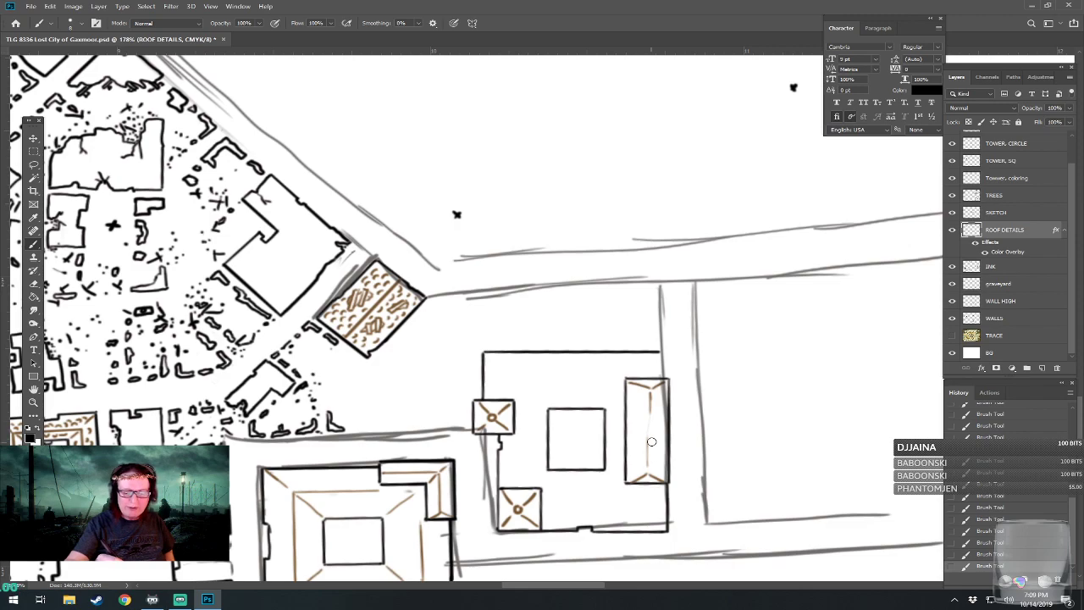
drag(656, 409, 735, 348)
drag(536, 153, 515, 176)
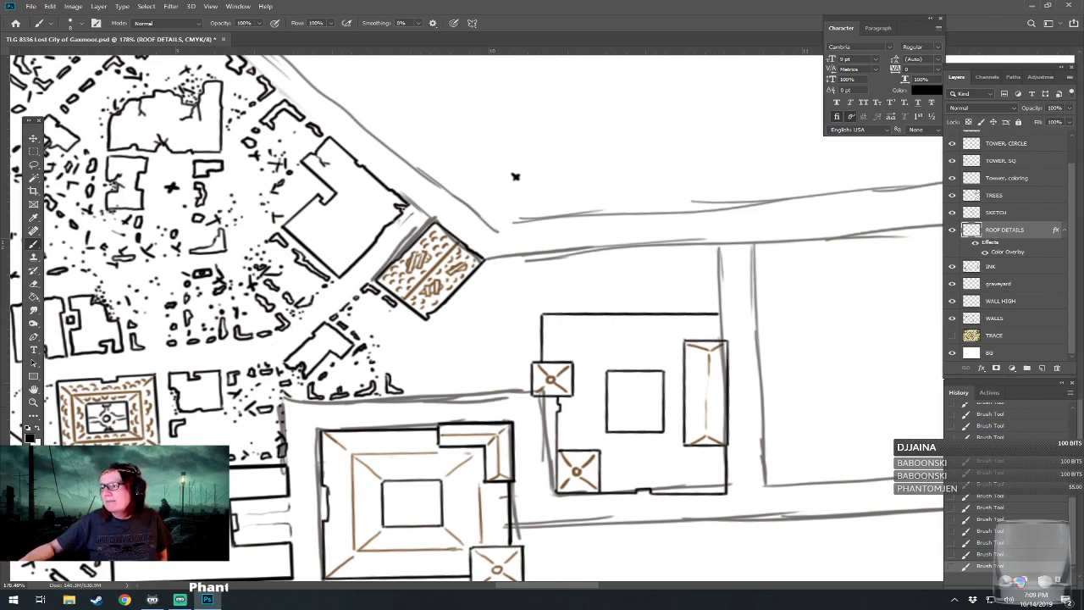
Switch to Chrome to examine the Mapvember 2019 Day 7 "Waterfalls" map image, and minimize the browser to return to Photoshop.
key(alt+Tab)
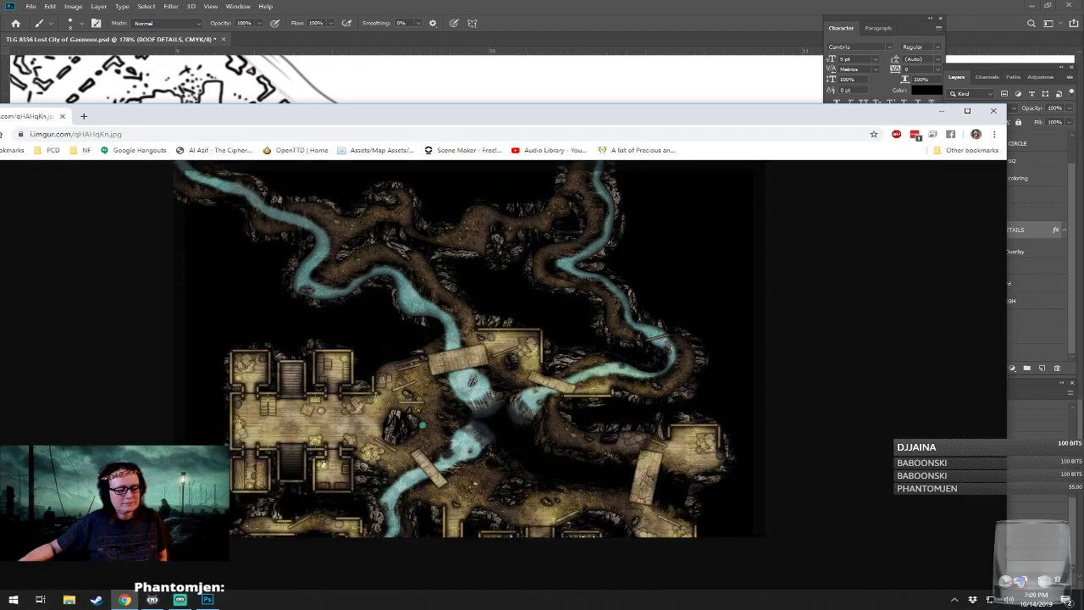
drag(702, 119, 783, 3)
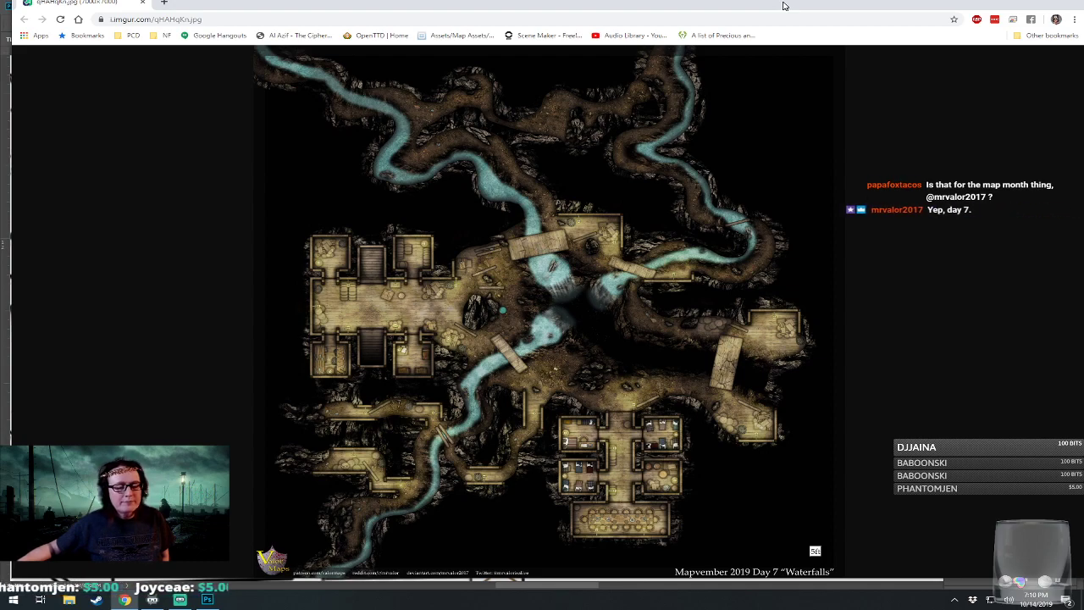
drag(784, 6, 739, 148)
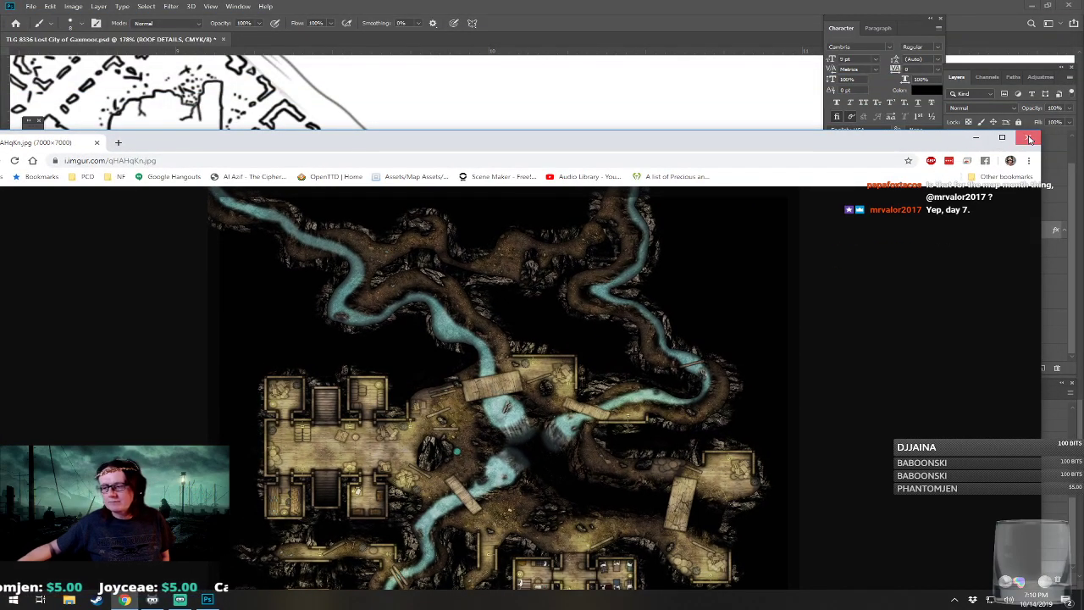
click(976, 137)
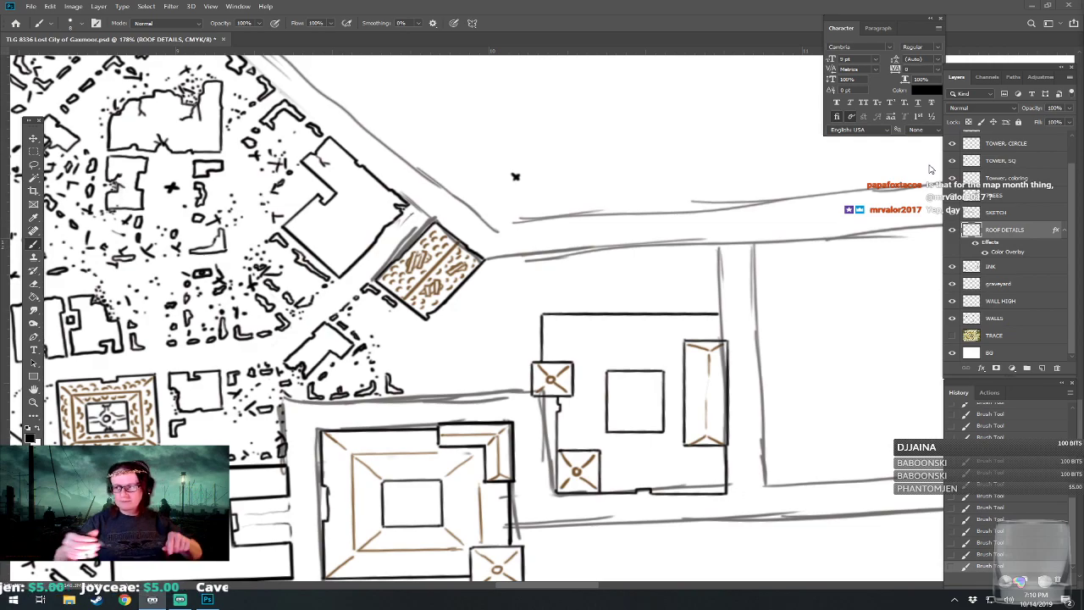
On the INK layer, draw curved path lines forming a cross inside the small central square of the eastern walled compound.
scroll(731, 438, up, 3)
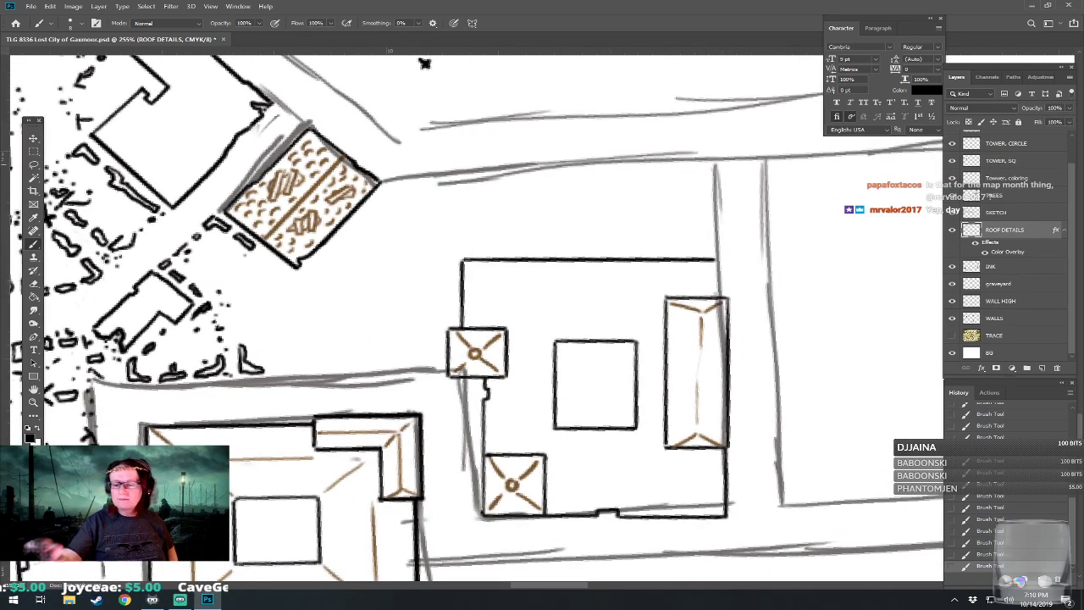
click(991, 268)
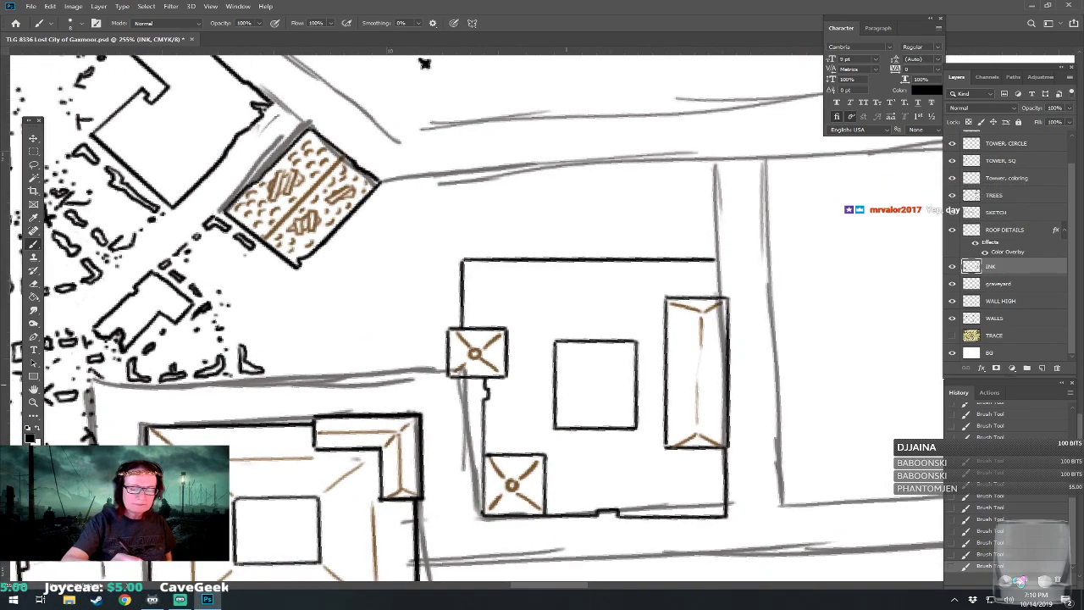
drag(568, 382, 594, 354)
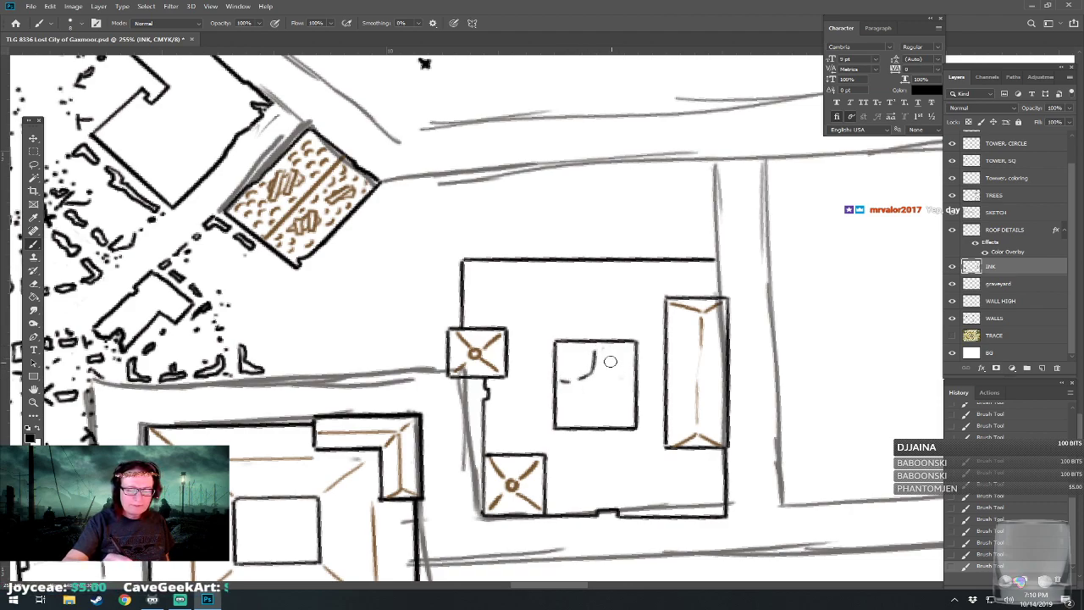
mouse_move(559, 385)
mouse_down()
mouse_move(593, 395)
mouse_move(598, 416)
mouse_move(606, 388)
mouse_move(630, 391)
mouse_up()
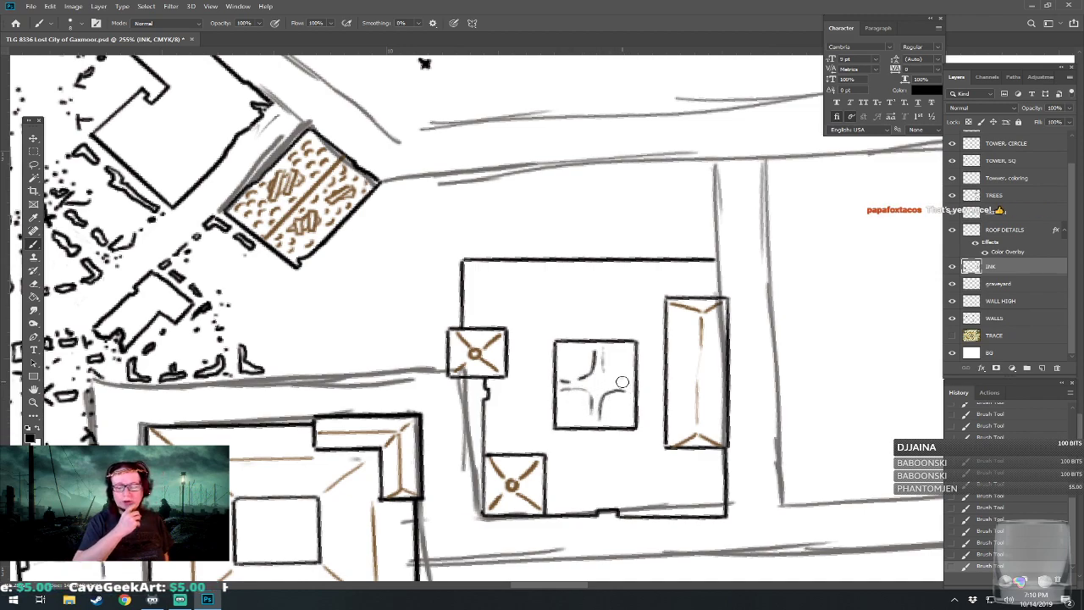
On the ROOF DETAILS layer, add short tile marks to the eastern compound's long hipped roof and its southwest square roof.
scroll(622, 382, down, 2)
scroll(623, 382, up, 1)
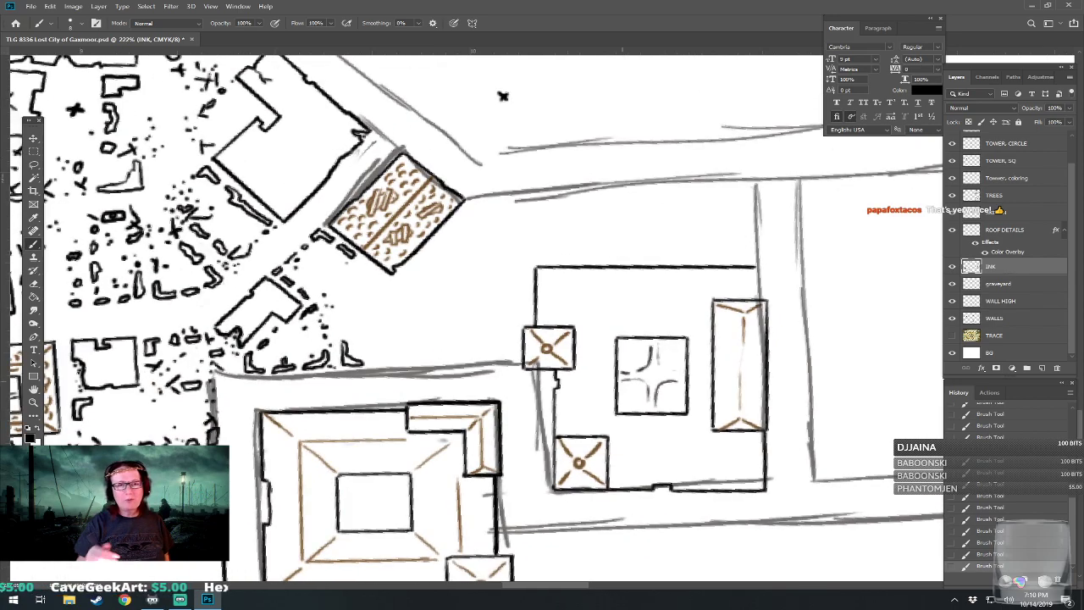
mouse_move(622, 382)
mouse_down()
mouse_move(632, 277)
mouse_move(615, 287)
mouse_up()
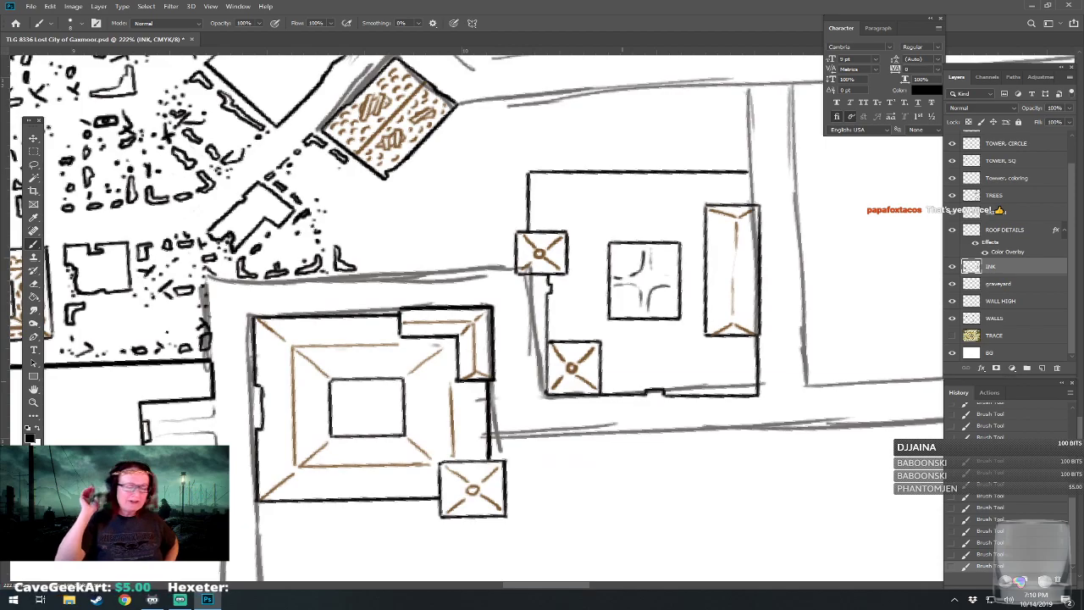
scroll(555, 546, down, 6)
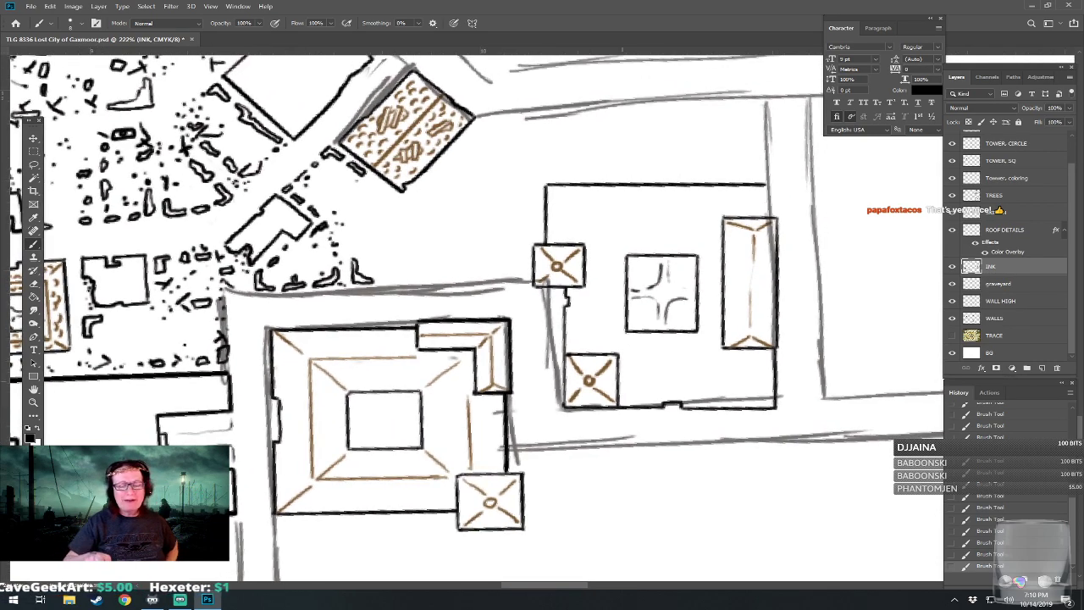
scroll(548, 520, up, 2)
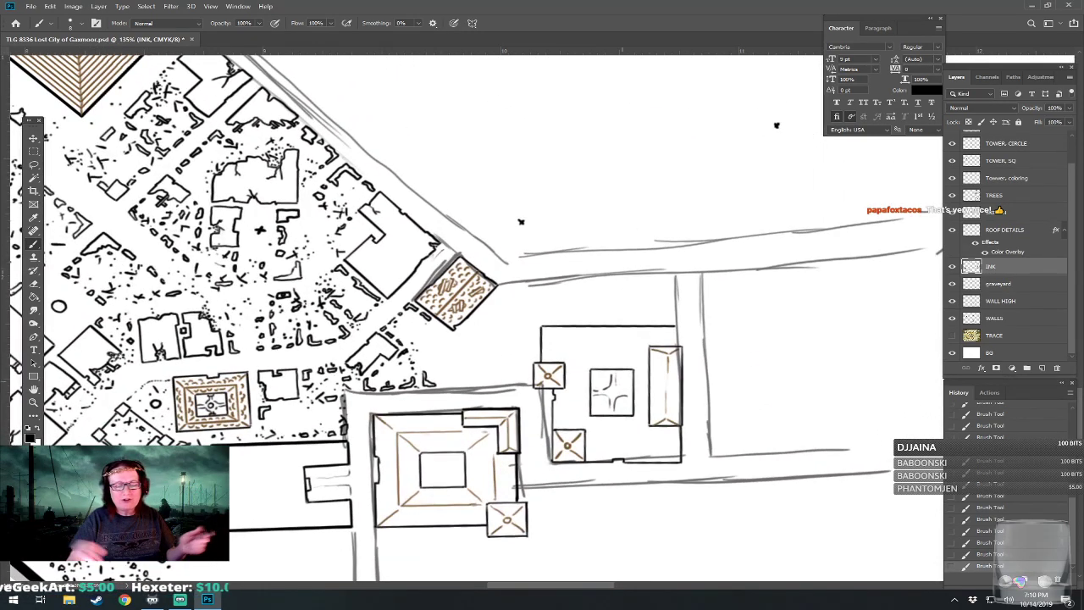
scroll(627, 470, up, 4)
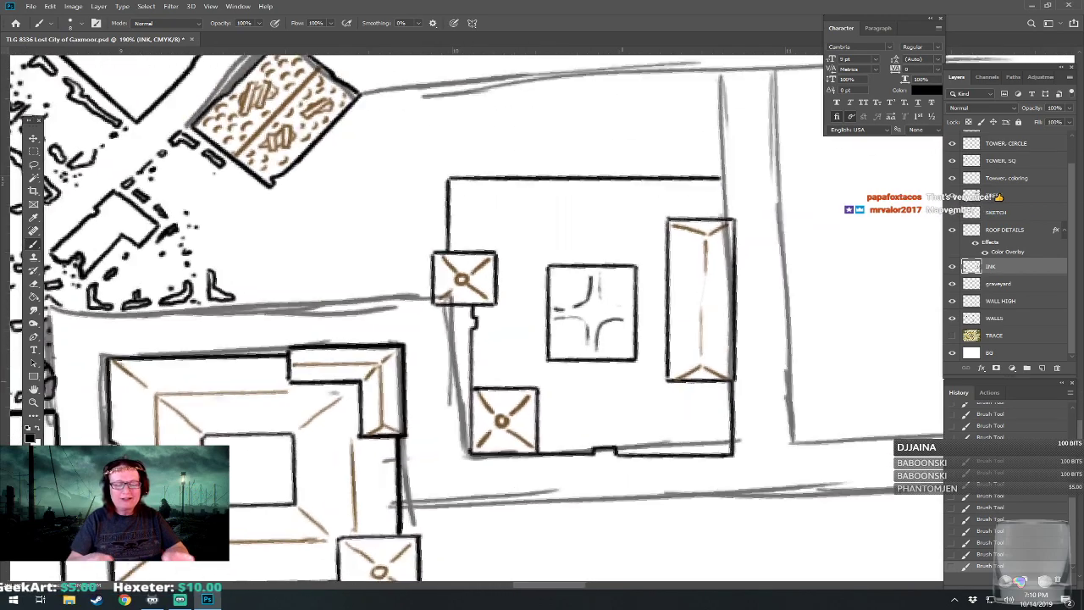
click(1006, 230)
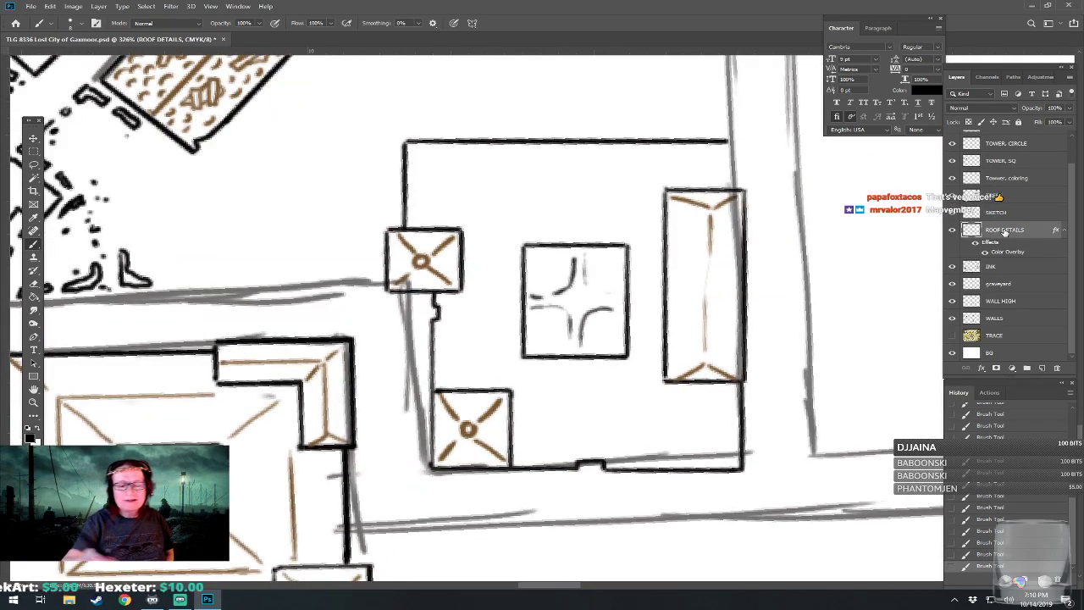
mouse_move(678, 210)
mouse_down()
mouse_move(677, 225)
mouse_move(695, 219)
mouse_move(683, 246)
mouse_move(697, 259)
mouse_move(676, 283)
mouse_move(694, 281)
mouse_move(685, 307)
mouse_move(696, 303)
mouse_move(681, 356)
mouse_move(723, 347)
mouse_move(713, 350)
mouse_move(716, 333)
mouse_move(731, 356)
mouse_move(714, 305)
mouse_move(729, 297)
mouse_move(717, 300)
mouse_move(716, 260)
mouse_move(730, 266)
mouse_move(719, 227)
mouse_move(734, 227)
mouse_move(728, 216)
mouse_up()
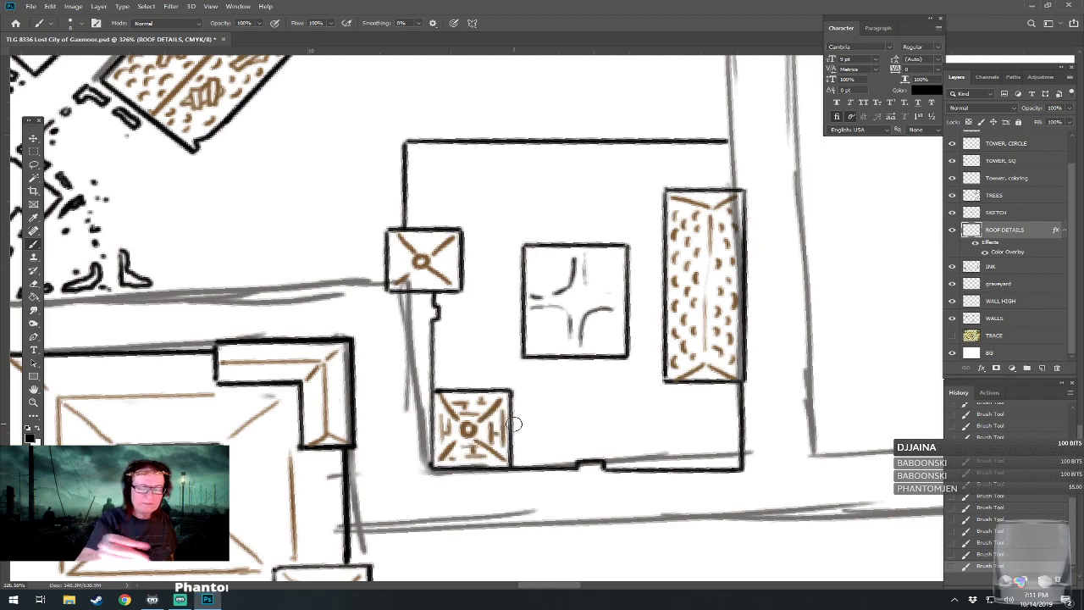
Brush short tile lines between the ridges of the small square roof at the compound's northwest corner.
mouse_move(414, 274)
mouse_down()
mouse_move(449, 260)
mouse_move(443, 252)
mouse_move(443, 271)
mouse_move(451, 242)
mouse_move(455, 283)
mouse_up()
drag(452, 244, 441, 277)
mouse_move(438, 236)
mouse_down()
mouse_move(394, 244)
mouse_move(396, 272)
mouse_move(392, 279)
mouse_up()
mouse_move(414, 250)
mouse_down()
mouse_move(398, 260)
mouse_move(416, 258)
mouse_move(449, 165)
mouse_move(501, 172)
mouse_move(472, 213)
mouse_move(419, 230)
mouse_move(448, 231)
mouse_up()
scroll(417, 259, down, 10)
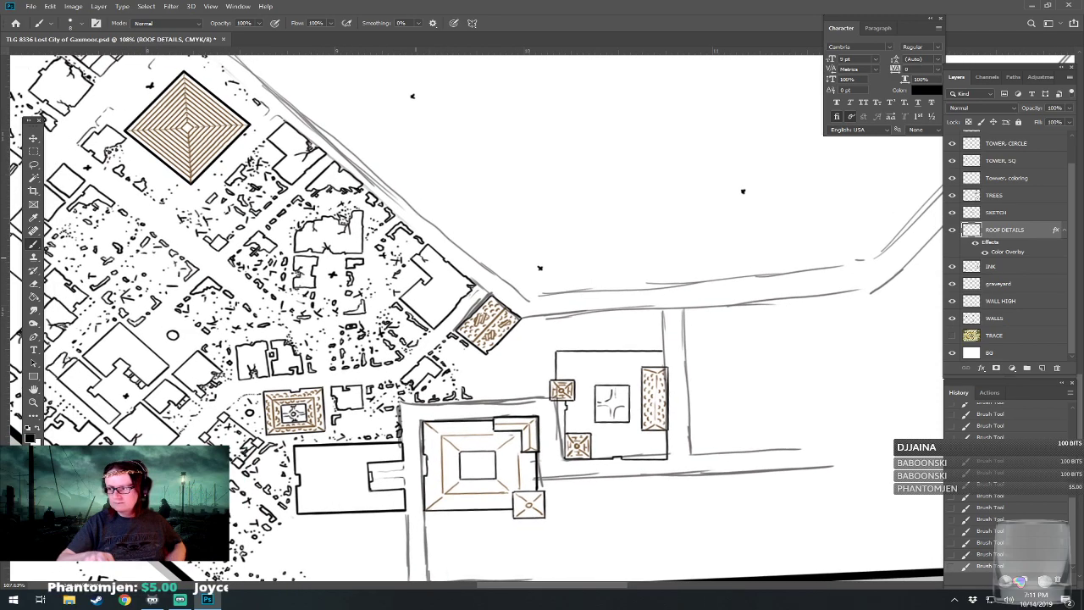
scroll(512, 460, up, 3)
drag(549, 193, 571, 187)
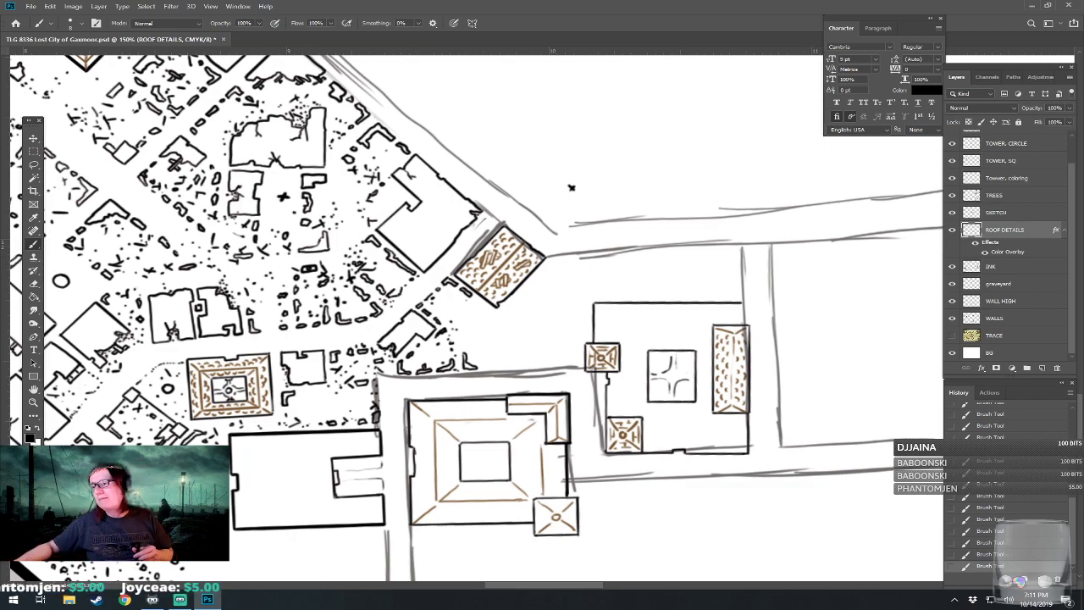
Switch to Chrome to read the Mapvember 2019 prompt list on miskasmaps.com, and close the browser window.
key(alt+Tab)
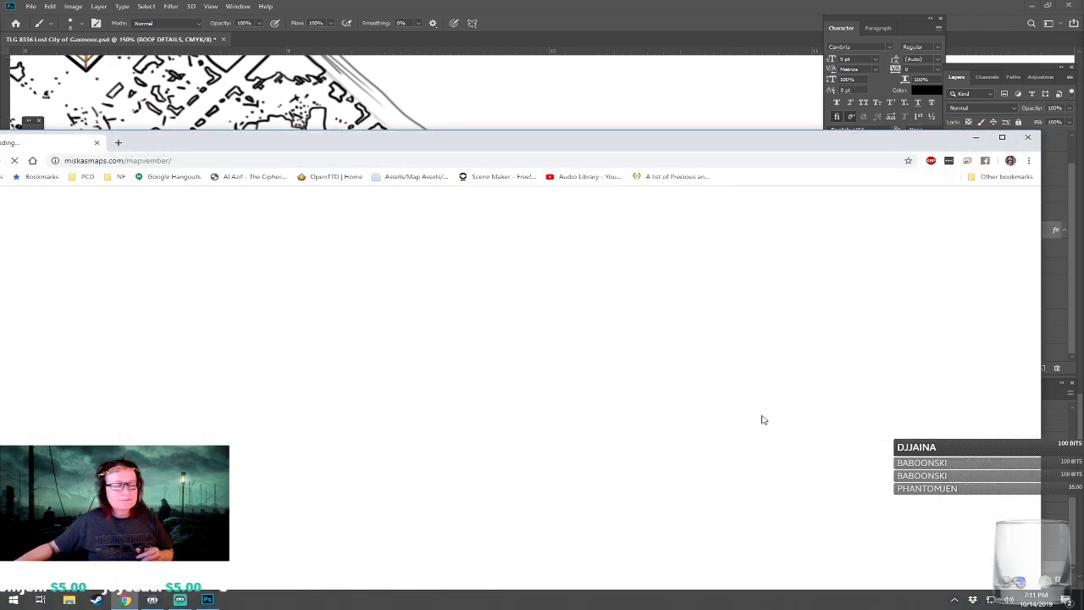
drag(602, 143, 646, 51)
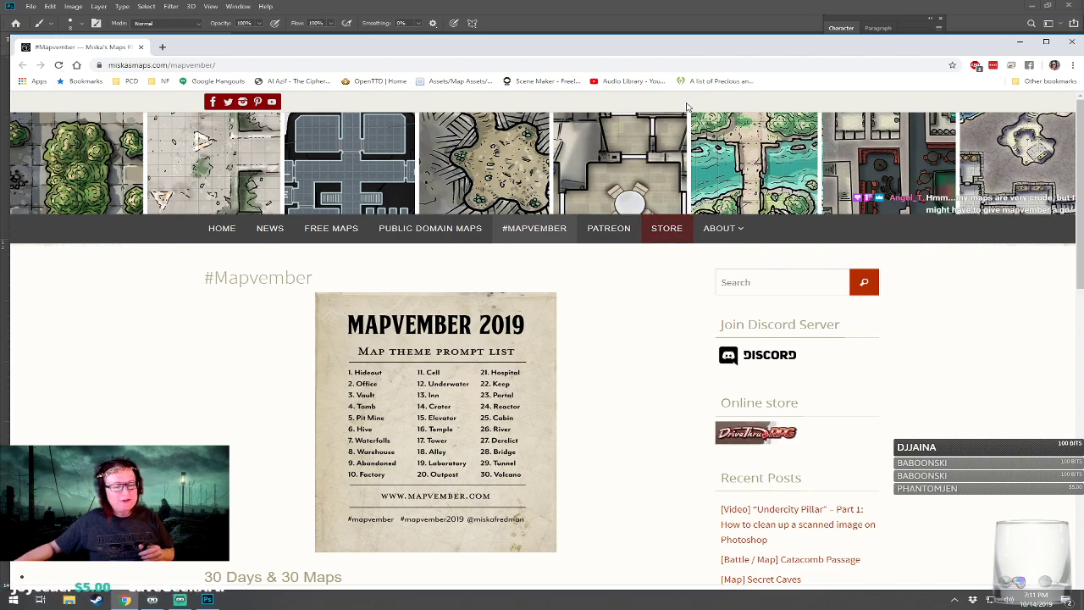
drag(683, 48, 464, 125)
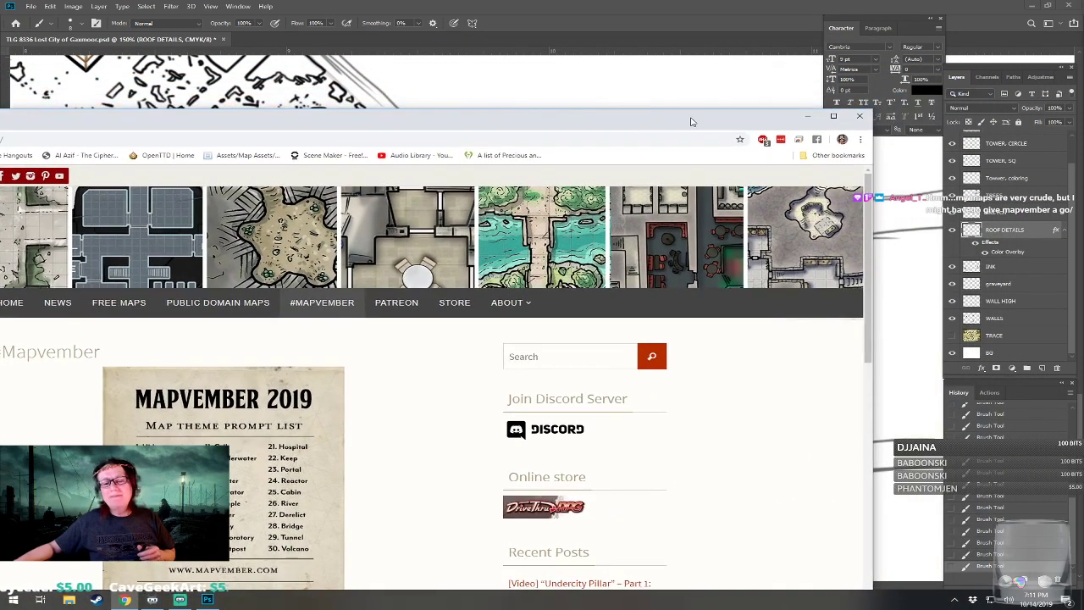
click(859, 115)
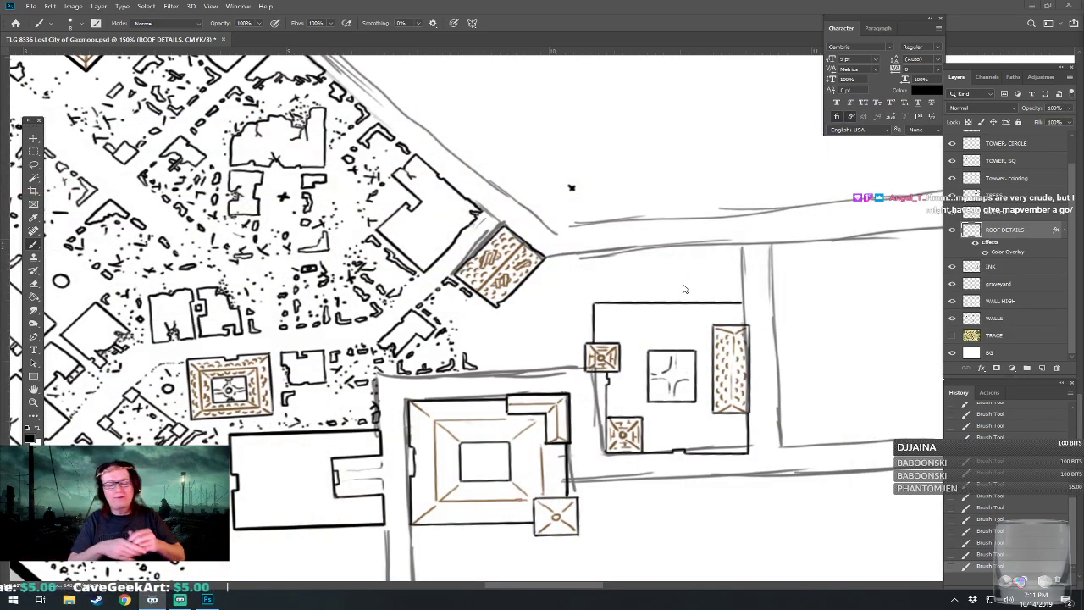
scroll(684, 289, up, 3)
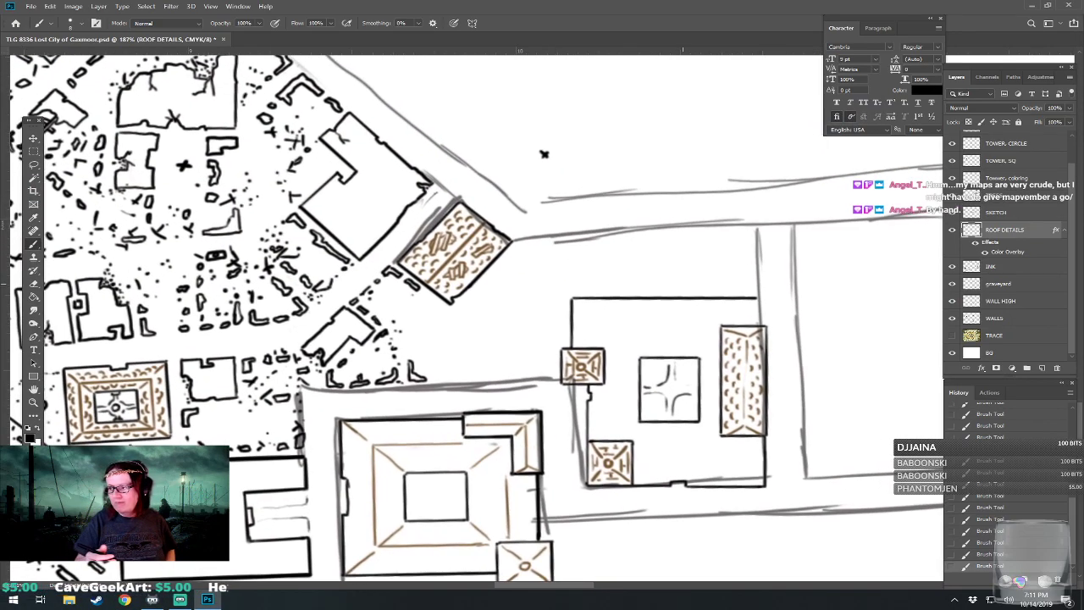
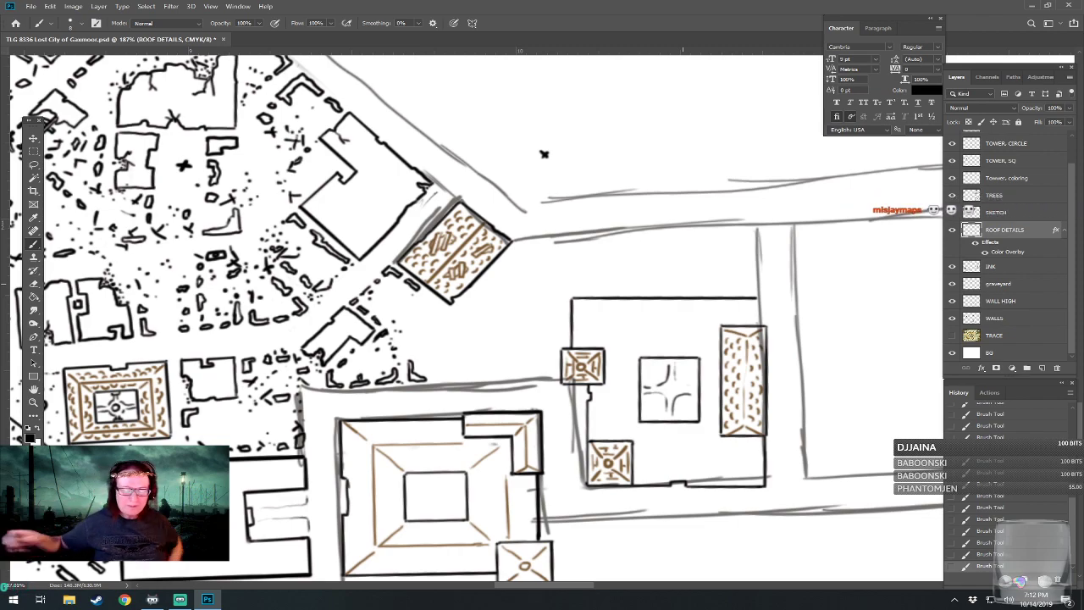
drag(544, 154, 625, 170)
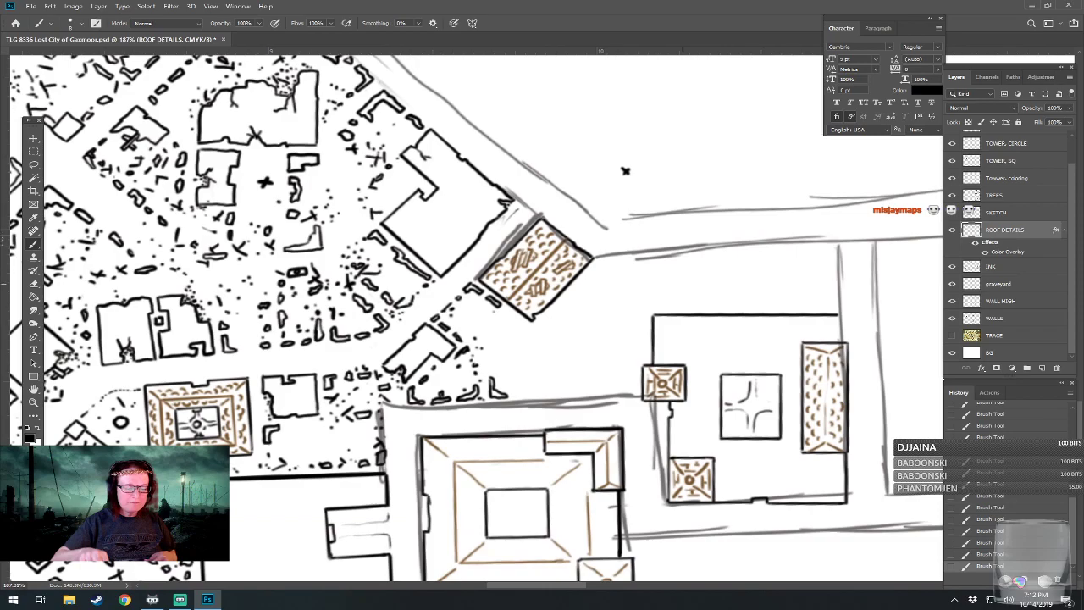
drag(682, 240, 602, 197)
drag(502, 112, 585, 200)
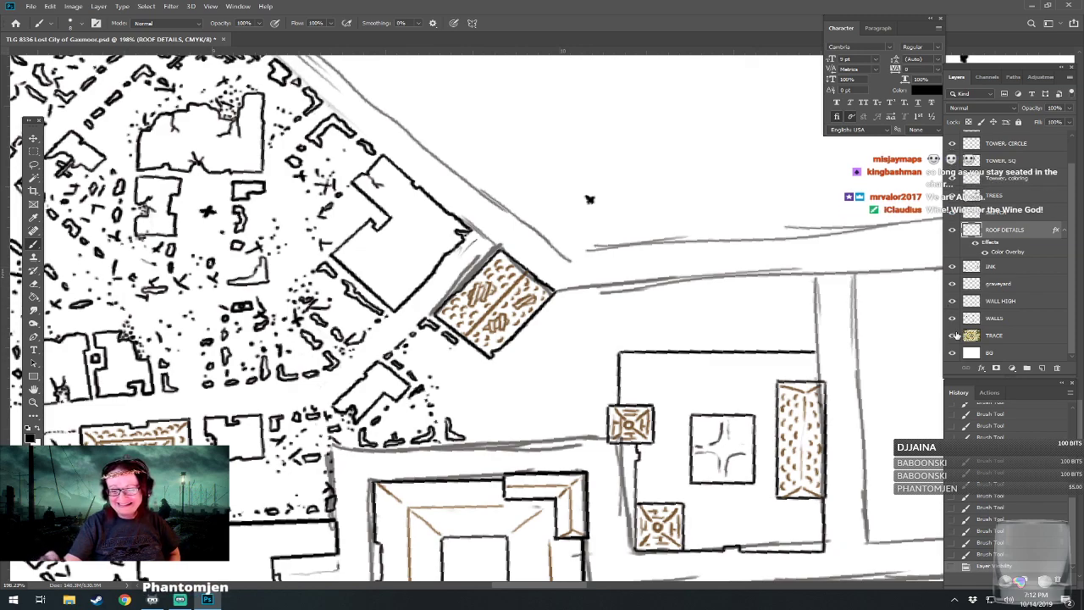
Show the TRACE layer to compare the inked buildings and sketched streets with the original map around S45 to S52, and hide it again.
click(952, 335)
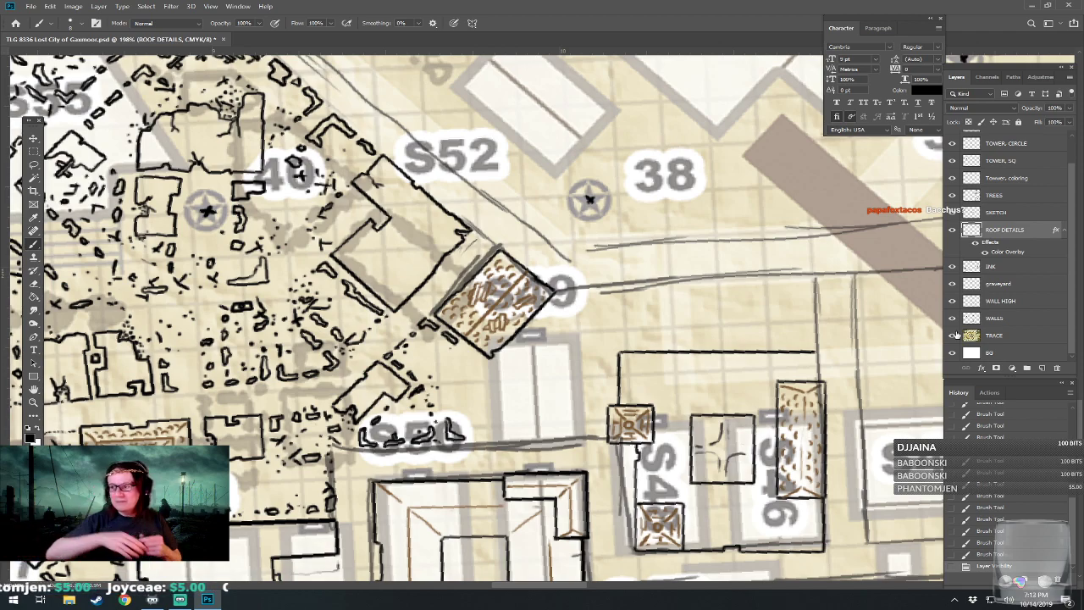
drag(593, 339, 618, 303)
scroll(748, 340, up, 2)
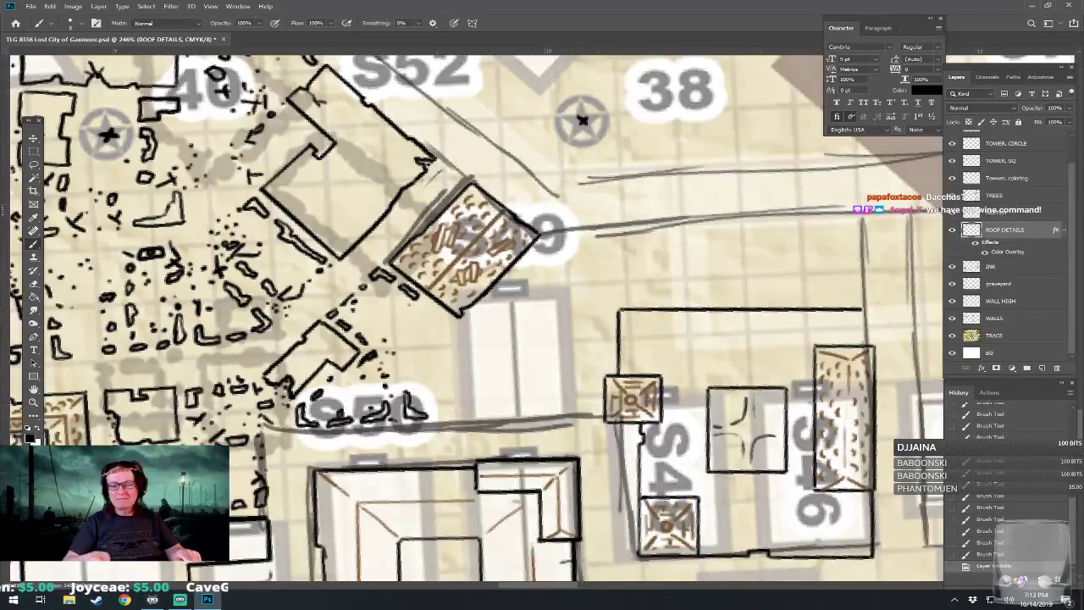
scroll(474, 319, down, 1)
scroll(475, 318, down, 2)
drag(548, 127, 515, 182)
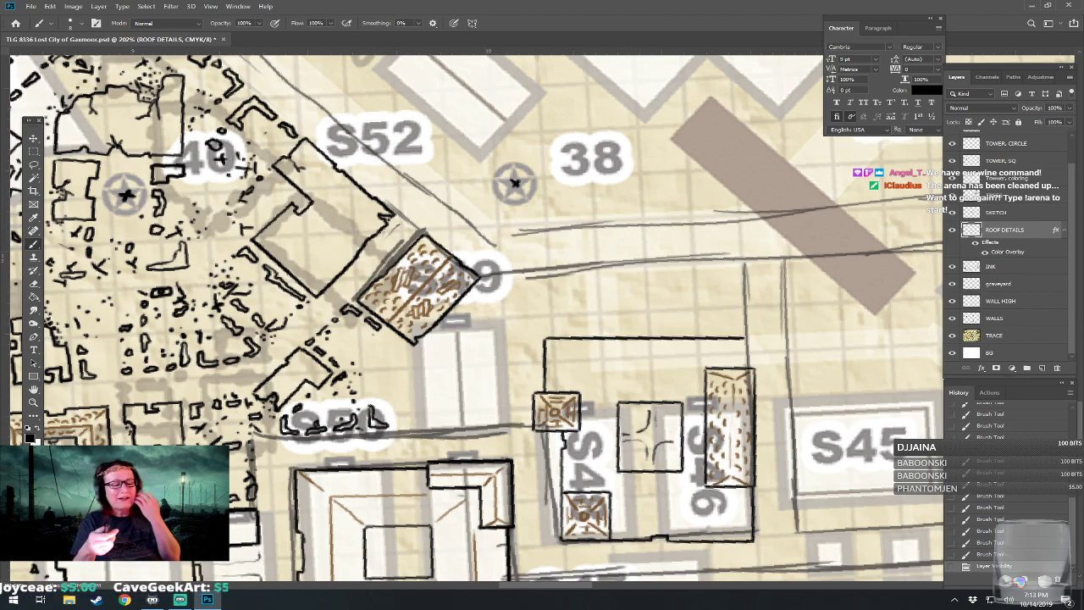
drag(525, 339, 490, 303)
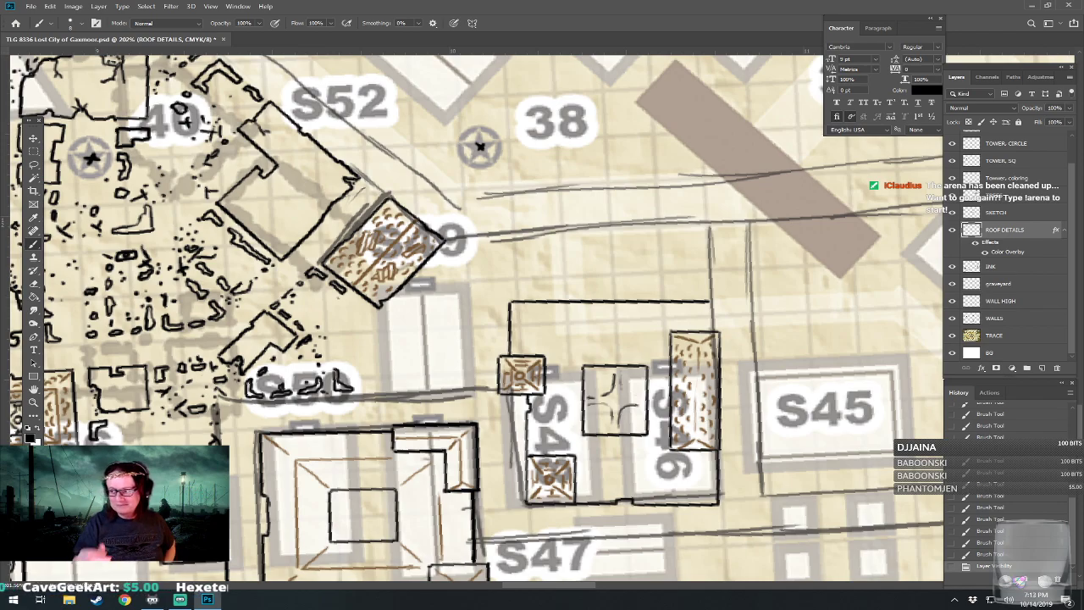
scroll(474, 314, up, 3)
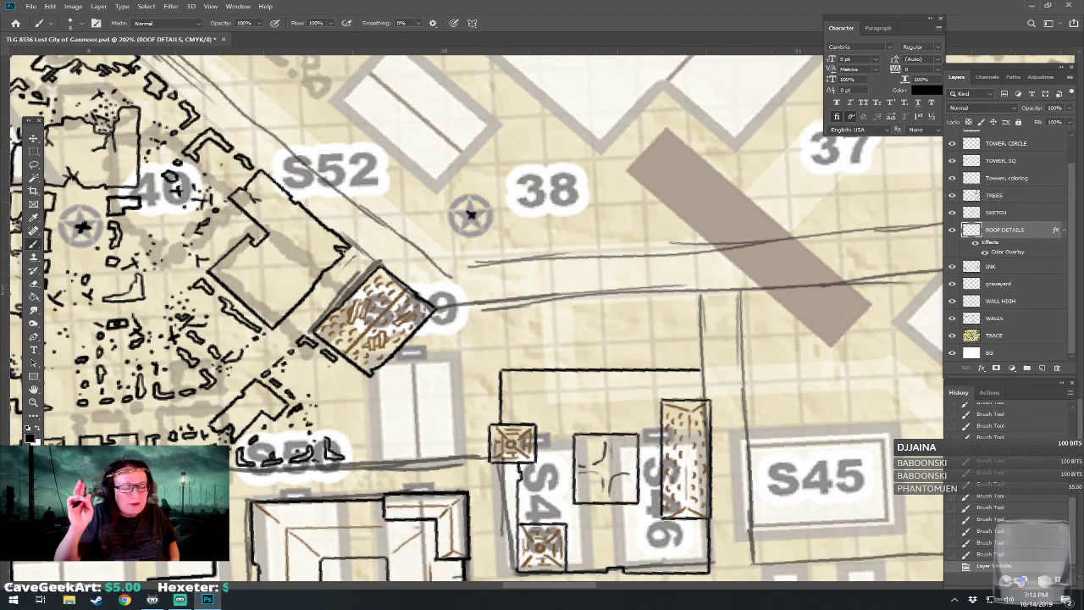
drag(474, 314, 655, 227)
click(952, 336)
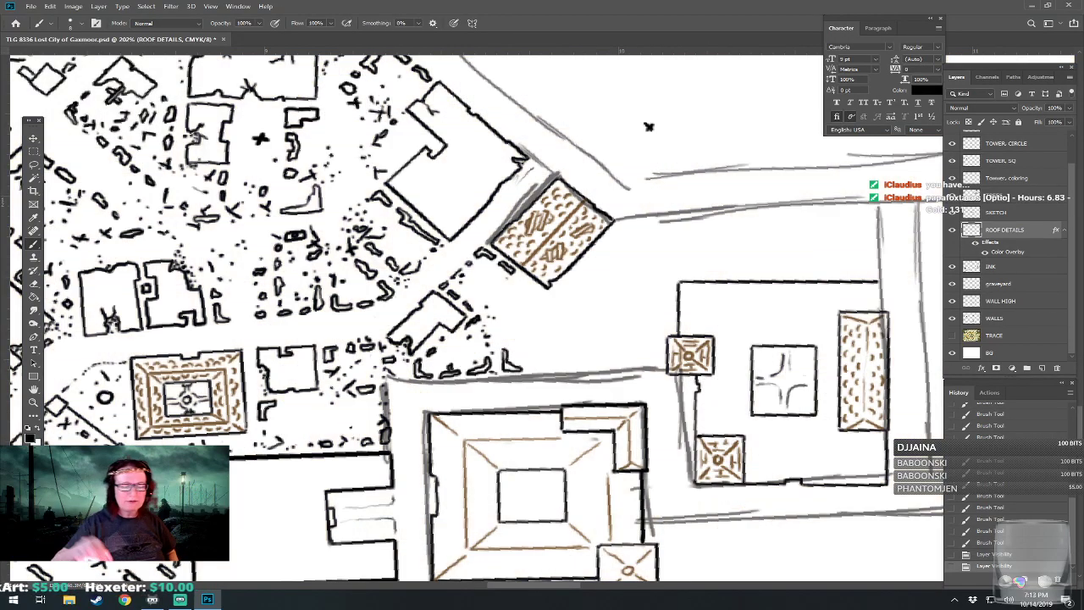
scroll(374, 276, down, 5)
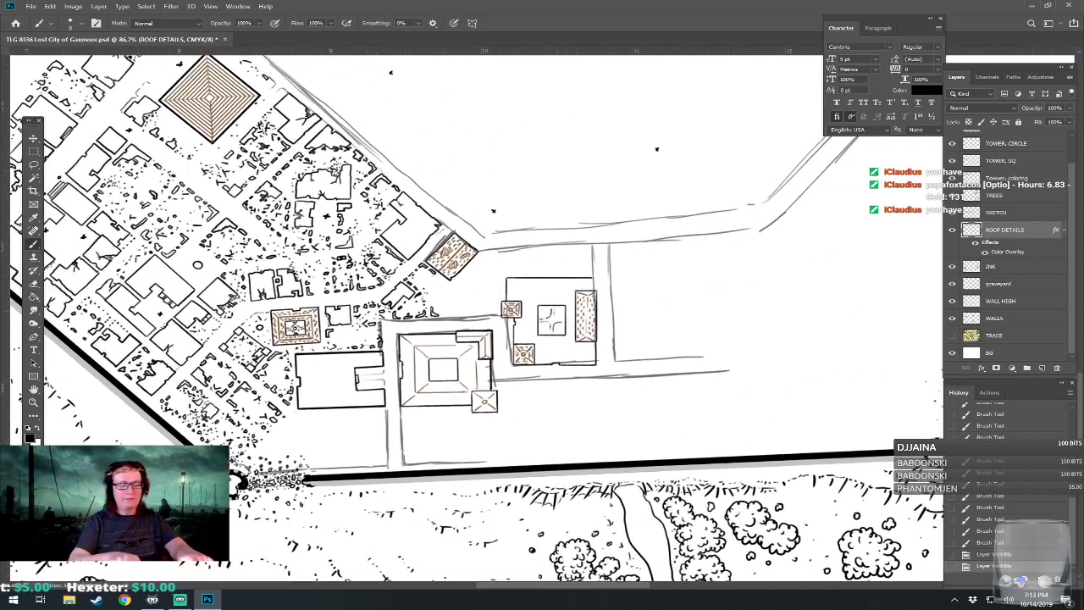
scroll(436, 153, up, 3)
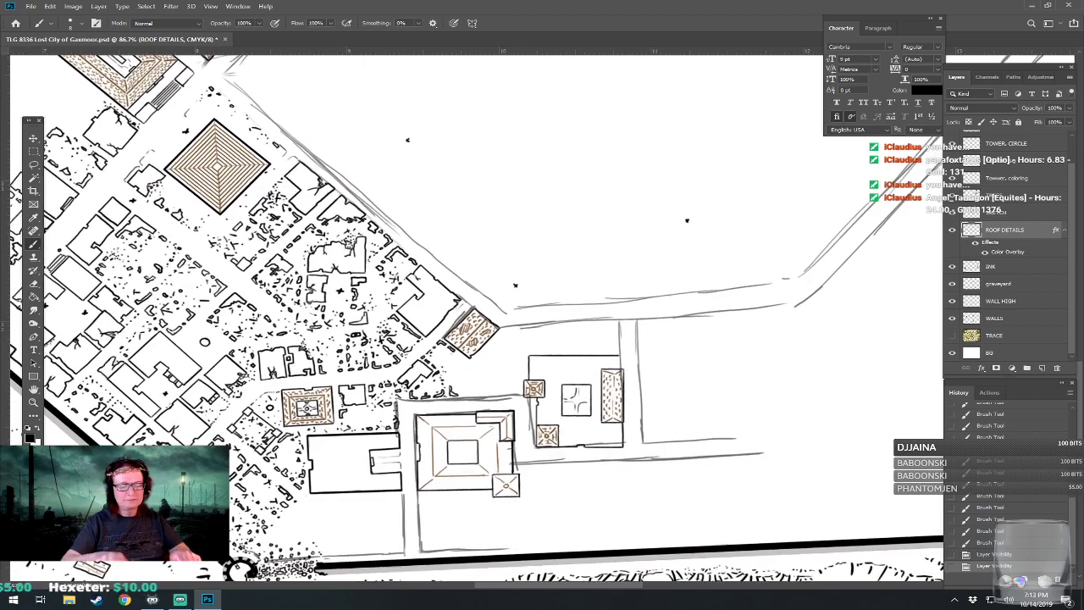
scroll(546, 247, up, 1)
scroll(576, 242, up, 2)
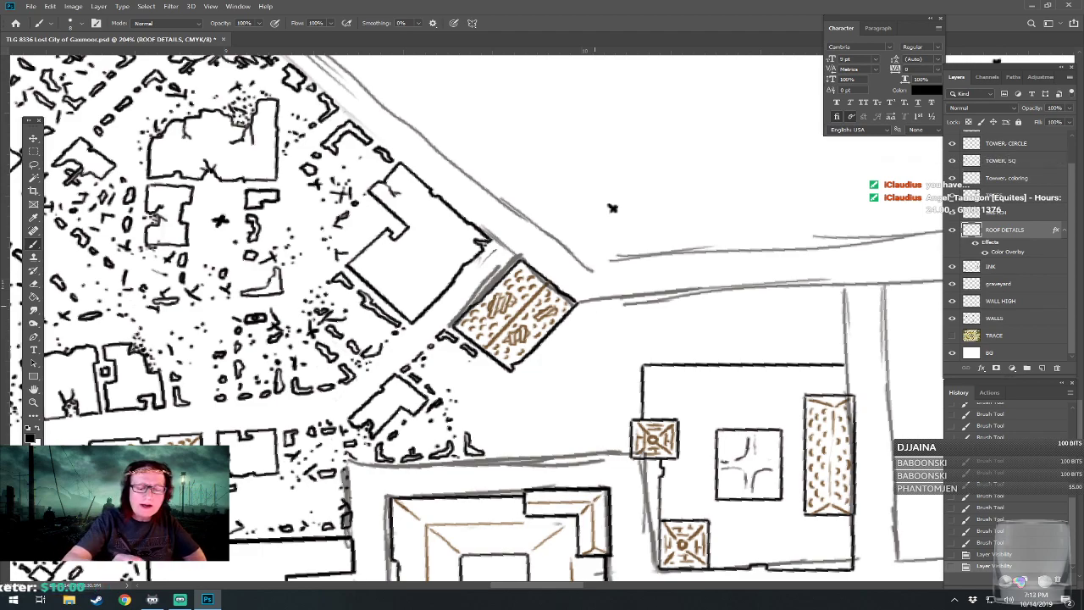
On the INK layer, brush broken walls and rubble along the street north of the compound, starting from the tiled building's east corner.
drag(571, 327, 574, 321)
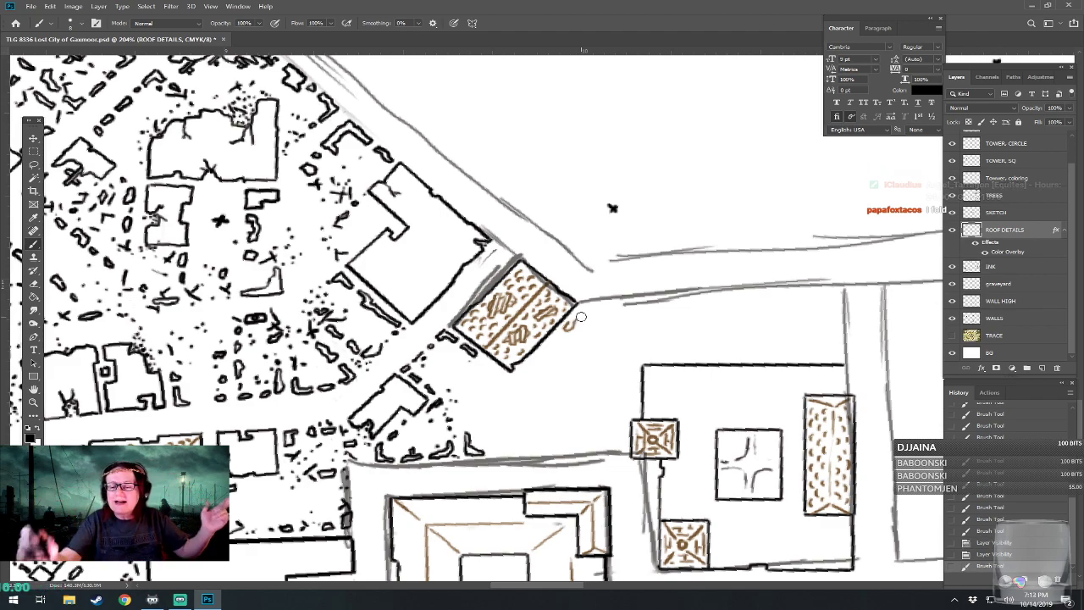
click(997, 553)
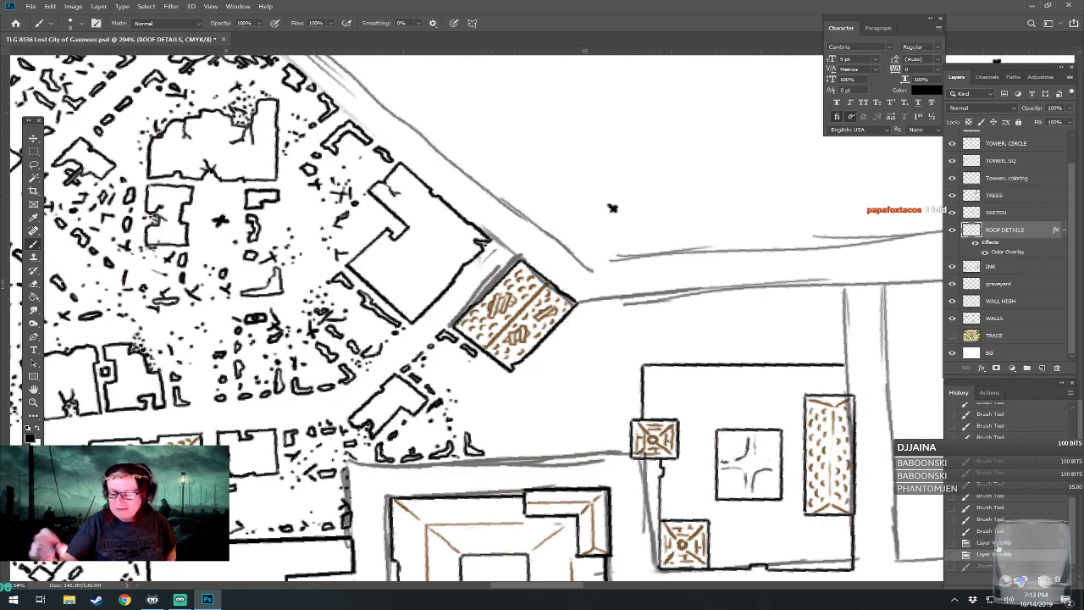
click(997, 267)
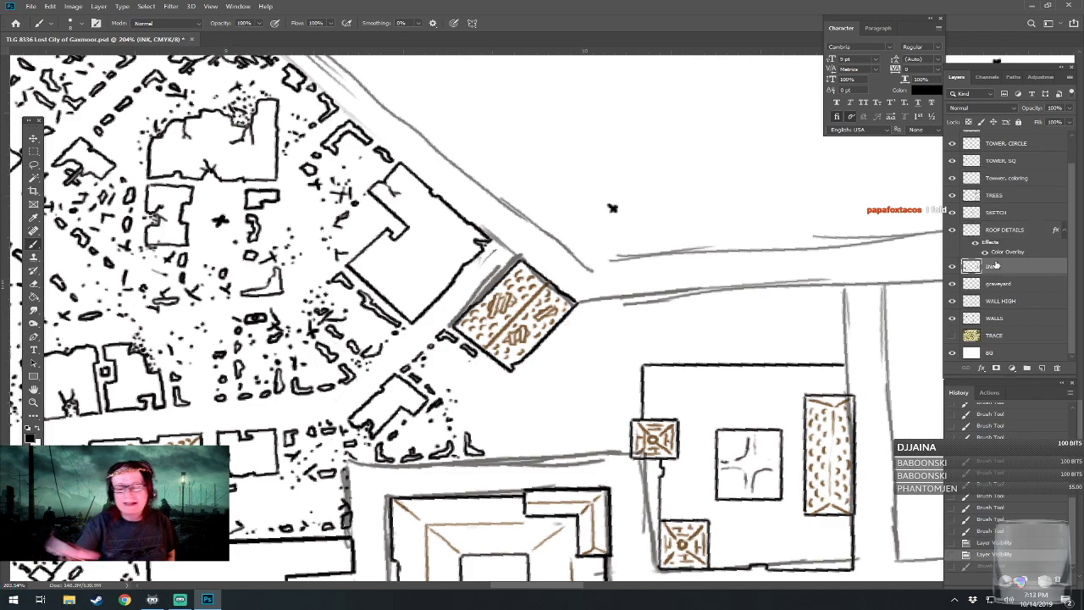
click(574, 318)
mouse_move(576, 315)
mouse_down()
mouse_move(642, 299)
mouse_move(619, 309)
mouse_move(636, 316)
mouse_move(613, 324)
mouse_move(613, 311)
mouse_move(654, 333)
mouse_move(643, 358)
mouse_move(661, 340)
mouse_move(657, 348)
mouse_move(652, 307)
mouse_up()
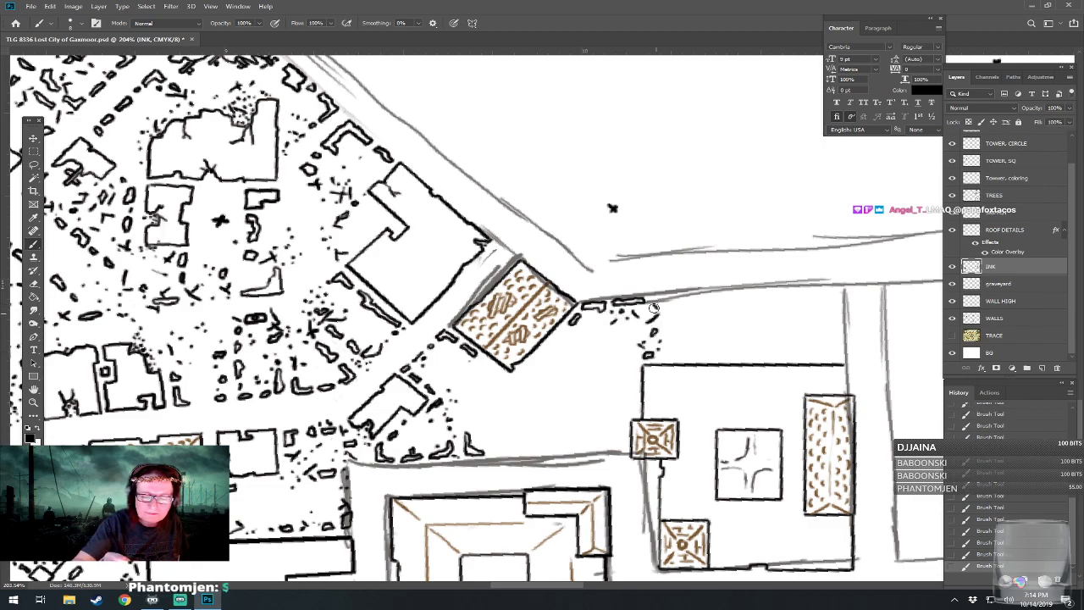
drag(613, 207, 564, 238)
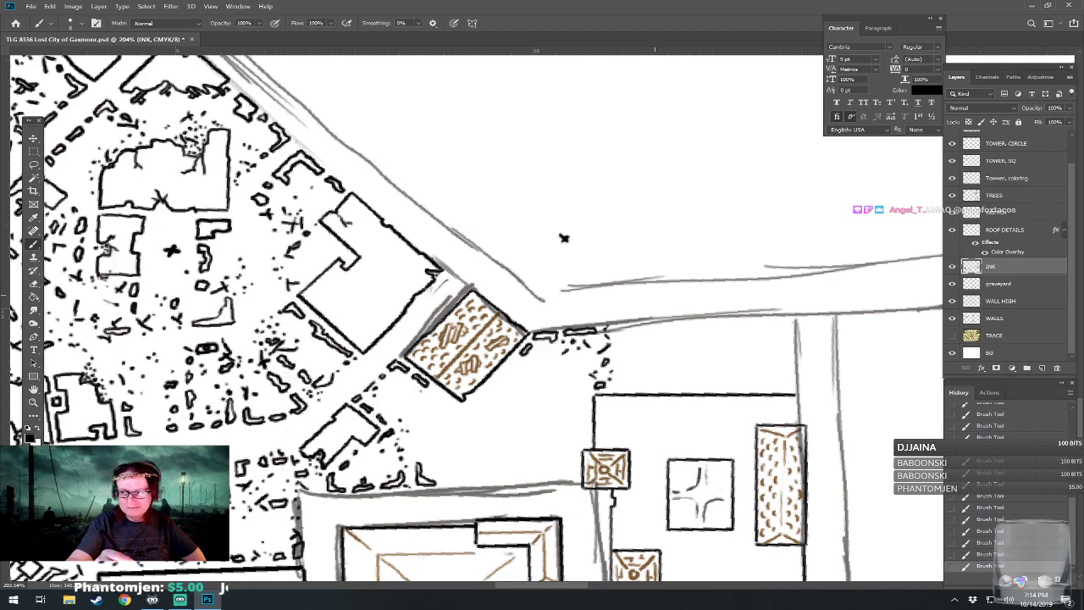
mouse_move(617, 327)
mouse_down()
mouse_move(618, 387)
mouse_move(654, 386)
mouse_move(653, 327)
mouse_move(688, 331)
mouse_move(676, 344)
mouse_move(693, 332)
mouse_move(679, 383)
mouse_up()
mouse_move(752, 329)
mouse_down()
mouse_move(615, 359)
mouse_move(557, 378)
mouse_move(561, 386)
mouse_move(581, 351)
mouse_move(561, 354)
mouse_move(580, 346)
mouse_move(597, 347)
mouse_move(585, 366)
mouse_move(595, 369)
mouse_move(578, 374)
mouse_move(589, 371)
mouse_move(566, 411)
mouse_move(584, 415)
mouse_move(603, 398)
mouse_move(613, 415)
mouse_move(657, 407)
mouse_move(644, 393)
mouse_move(652, 353)
mouse_move(642, 349)
mouse_move(654, 354)
mouse_move(605, 354)
mouse_move(623, 366)
mouse_move(638, 344)
mouse_up()
Ink two ruined buildings with jagged walls south of the tiled building, just west of the compound's northwest square roof, with scattered rubble nearby.
scroll(603, 375, down, 8)
scroll(487, 312, up, 4)
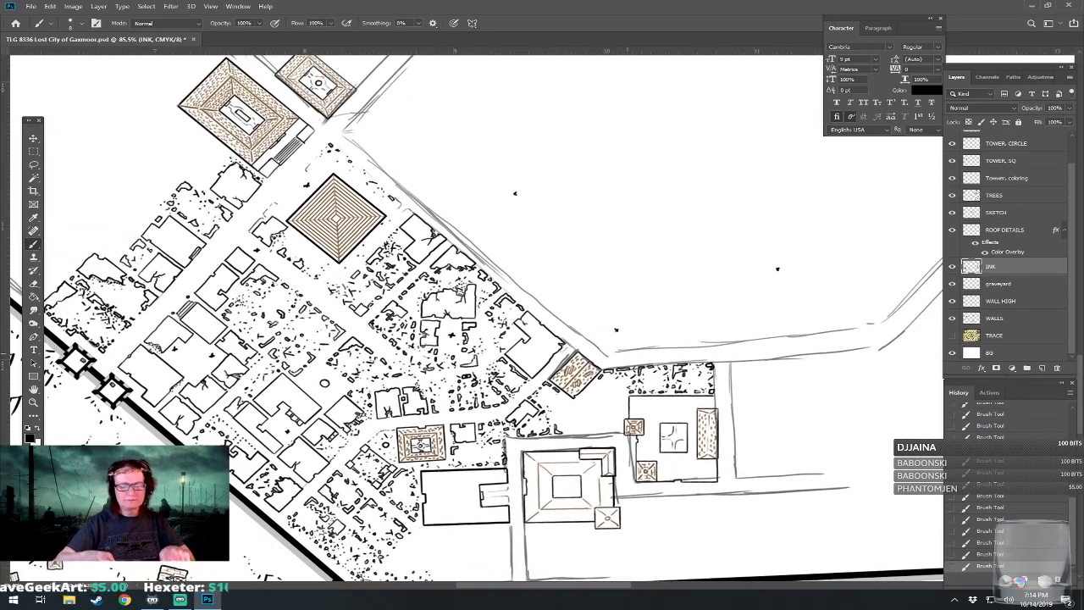
scroll(604, 294, up, 1)
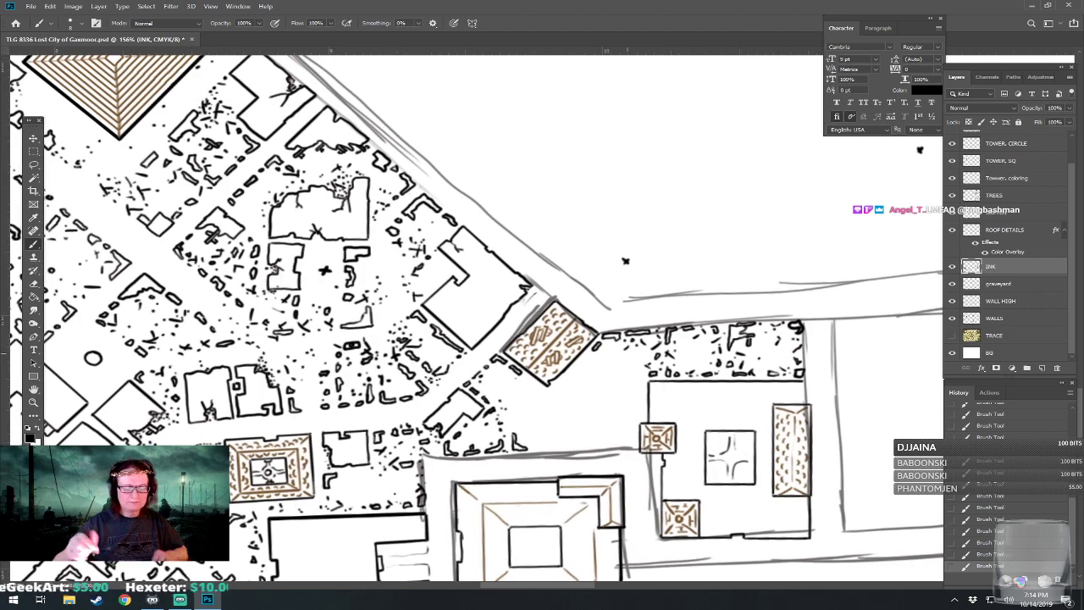
mouse_move(532, 444)
mouse_down()
mouse_move(573, 451)
mouse_move(569, 393)
mouse_move(535, 395)
mouse_move(549, 410)
mouse_move(537, 447)
mouse_up()
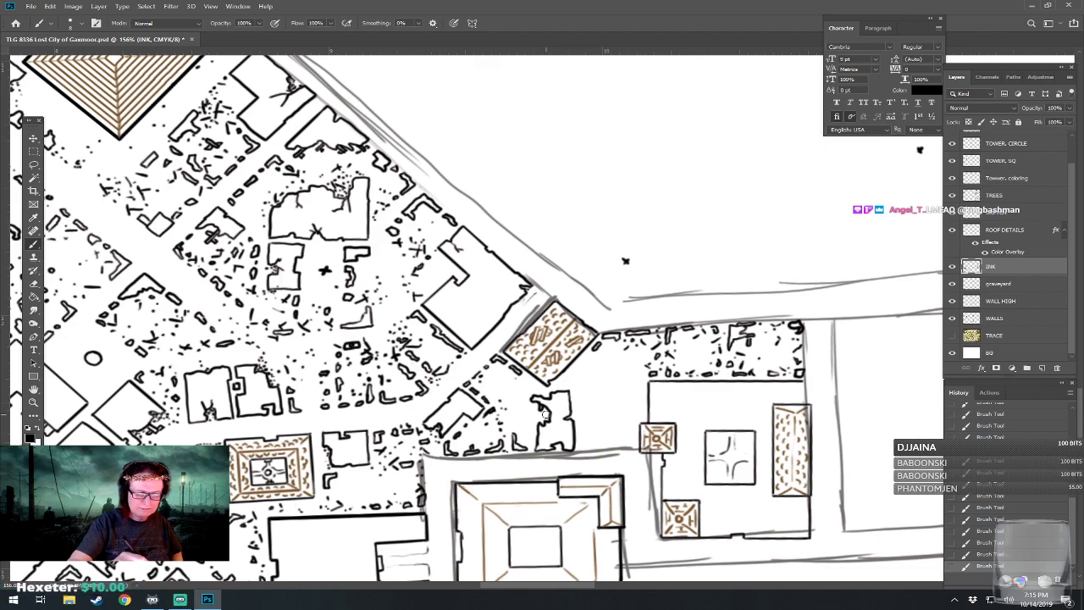
mouse_move(527, 410)
mouse_down()
mouse_move(548, 424)
mouse_move(532, 429)
mouse_up()
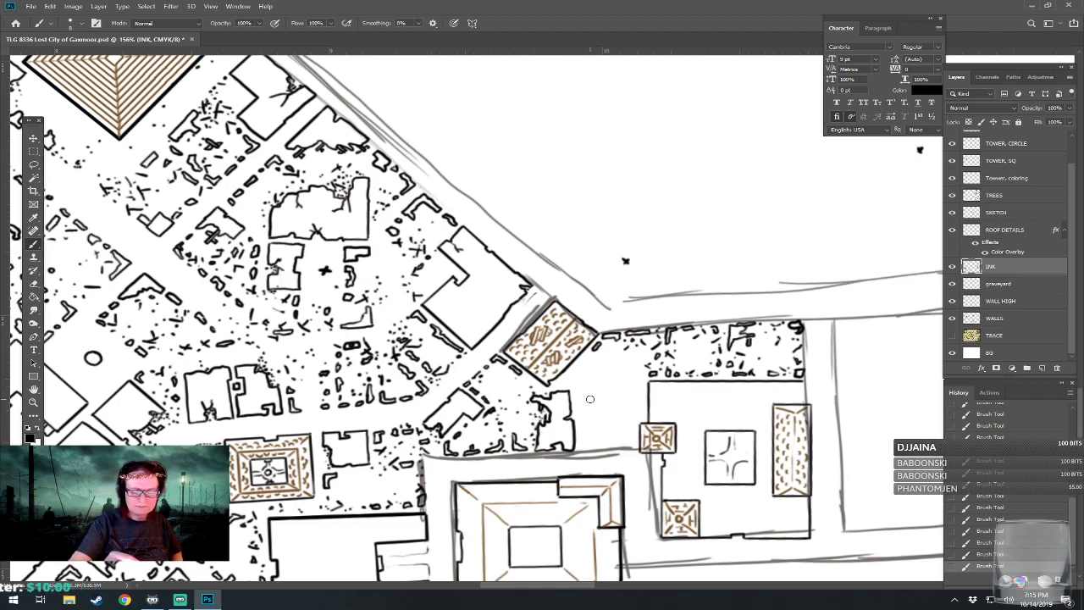
mouse_move(579, 391)
mouse_down()
mouse_move(584, 454)
mouse_move(630, 447)
mouse_move(635, 381)
mouse_move(583, 386)
mouse_up()
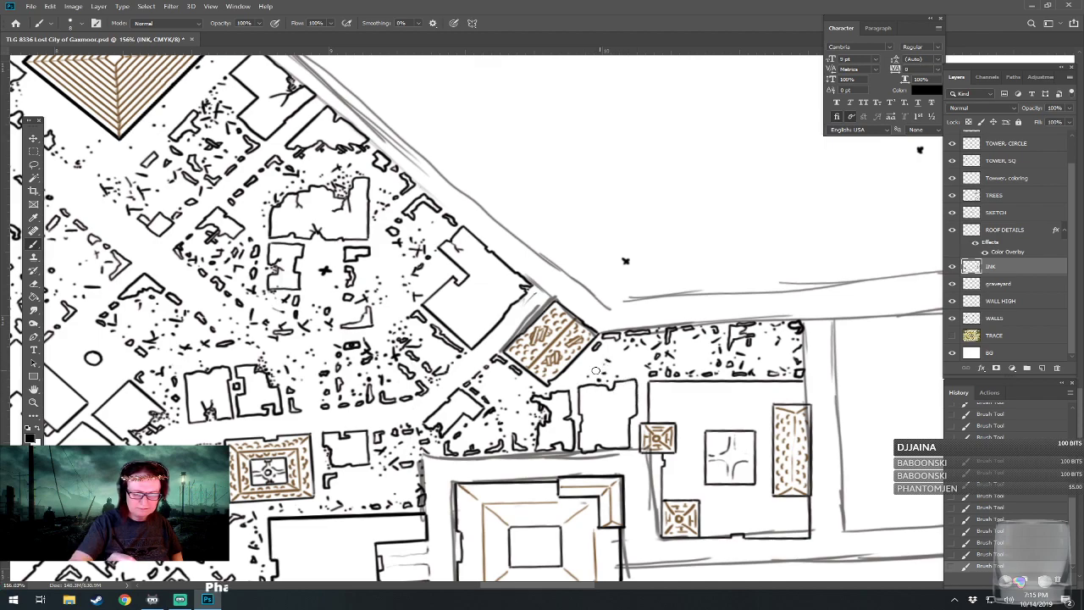
Ink an outer wall line along the compound's west side between its two small square roofs.
drag(628, 366, 535, 235)
drag(530, 128, 533, 123)
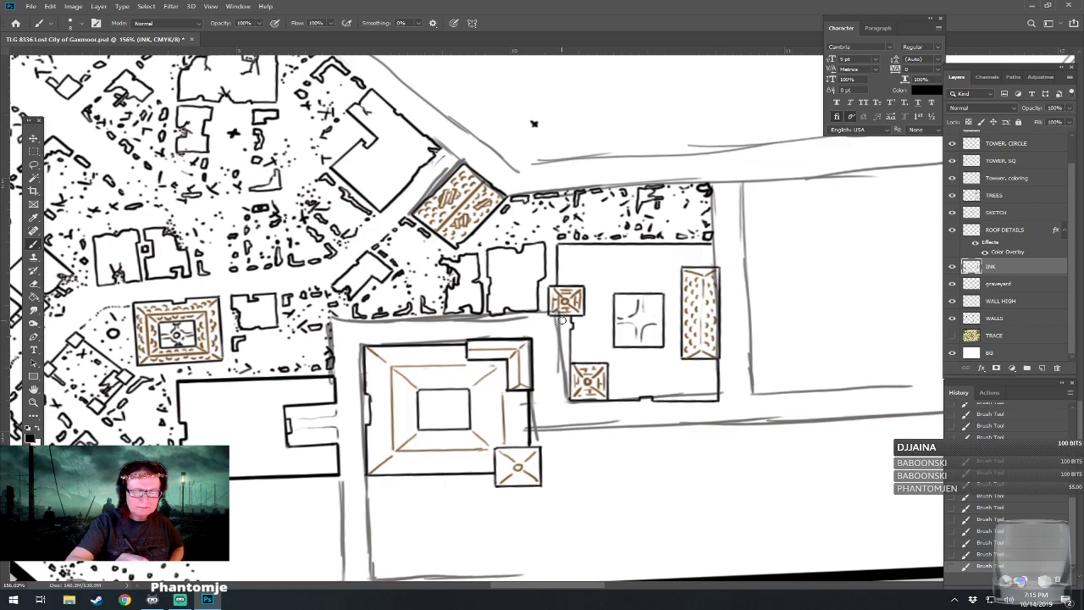
mouse_move(563, 334)
mouse_down()
mouse_move(569, 402)
mouse_move(599, 393)
mouse_move(557, 417)
mouse_up()
drag(522, 138, 507, 146)
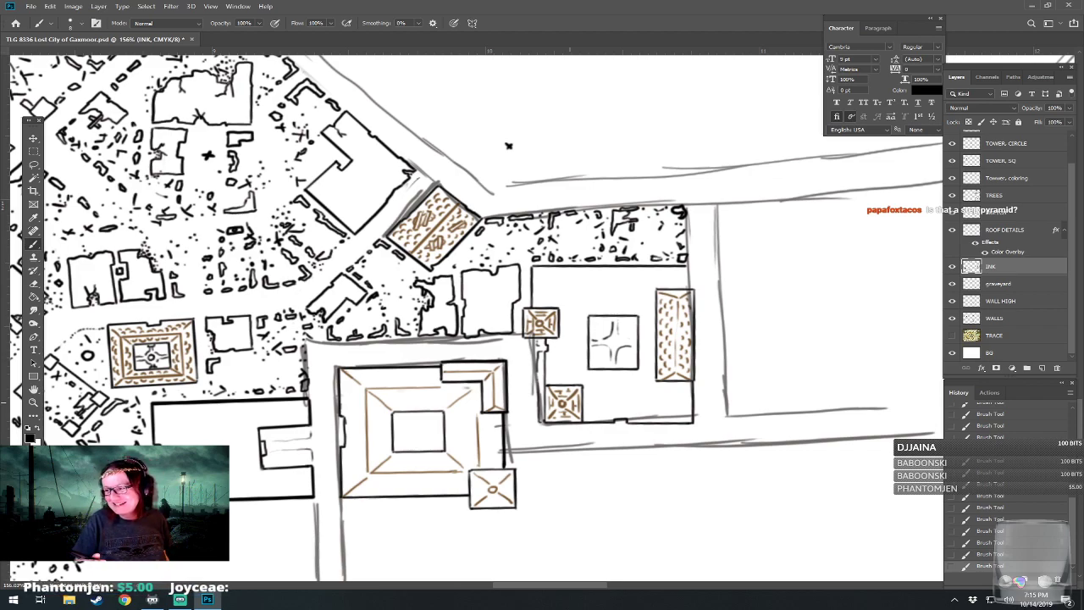
Examine the inked district and toggle the TRACE layer to compare it with the original map around S47 and S57.
scroll(508, 145, down, 6)
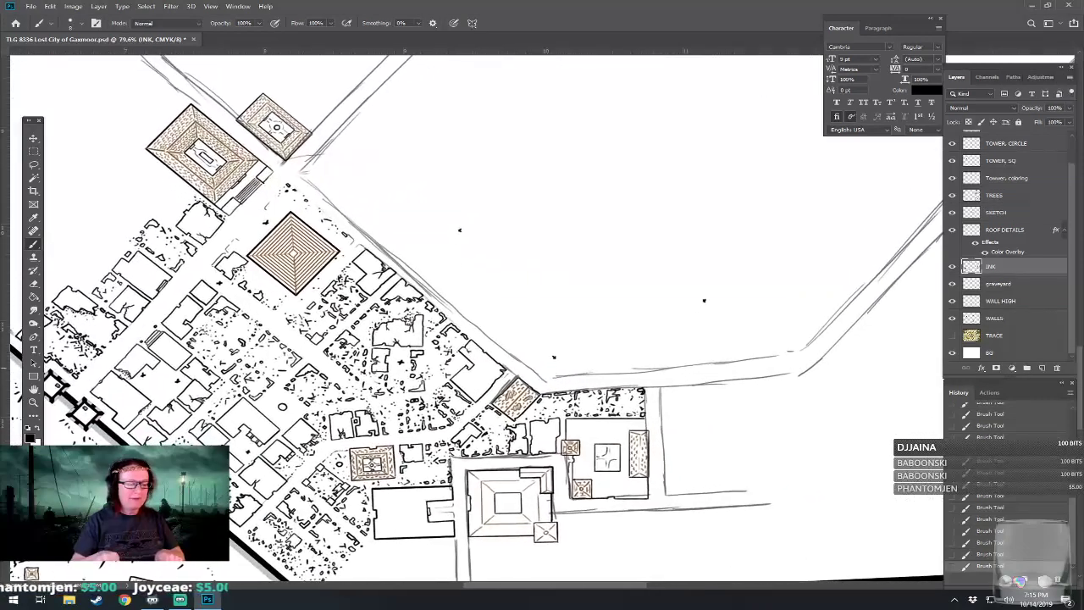
scroll(142, 249, up, 4)
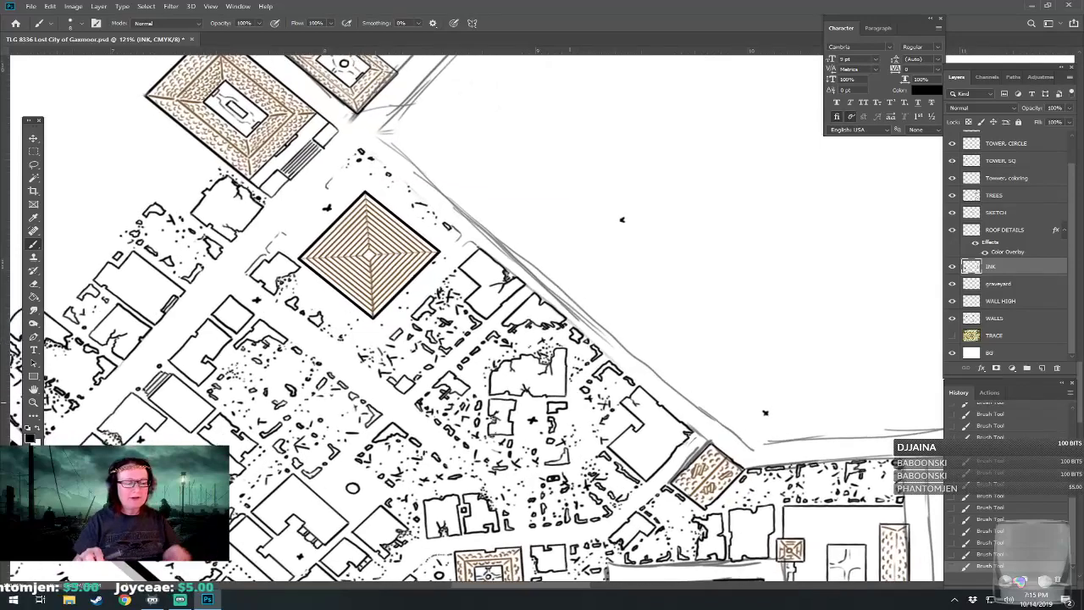
scroll(475, 317, down, 1)
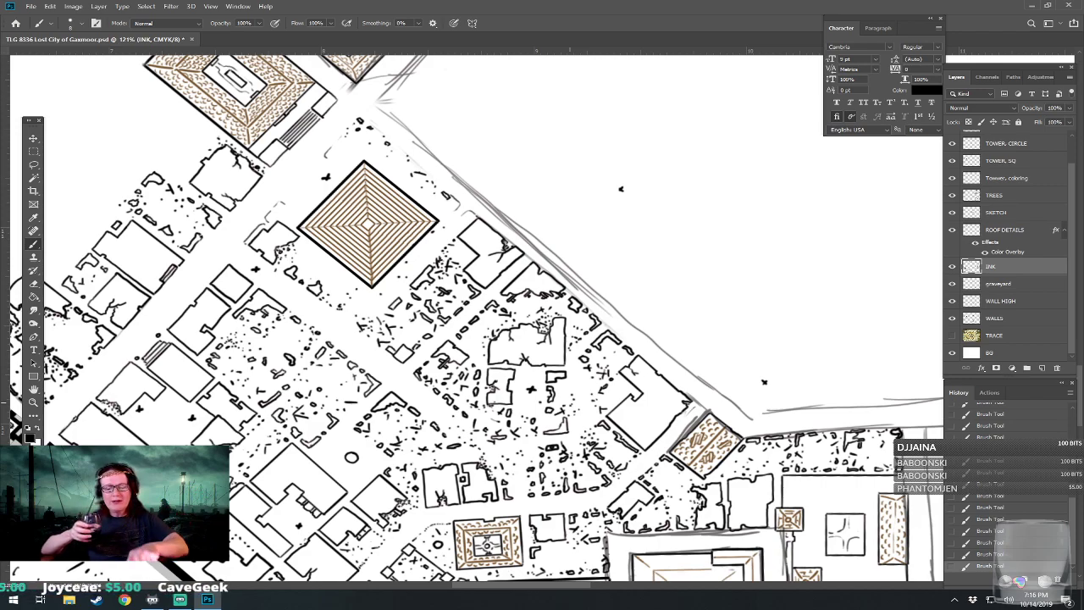
drag(657, 449, 531, 445)
scroll(531, 445, up, 3)
drag(694, 340, 636, 307)
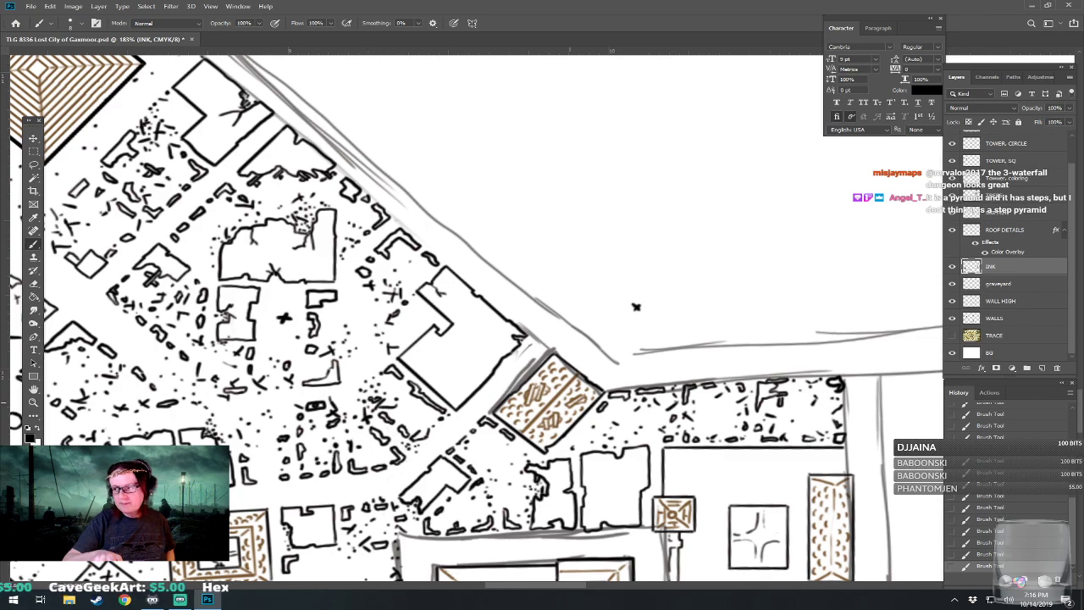
drag(636, 306, 640, 281)
scroll(570, 403, down, 3)
drag(616, 402, 494, 258)
drag(500, 197, 744, 105)
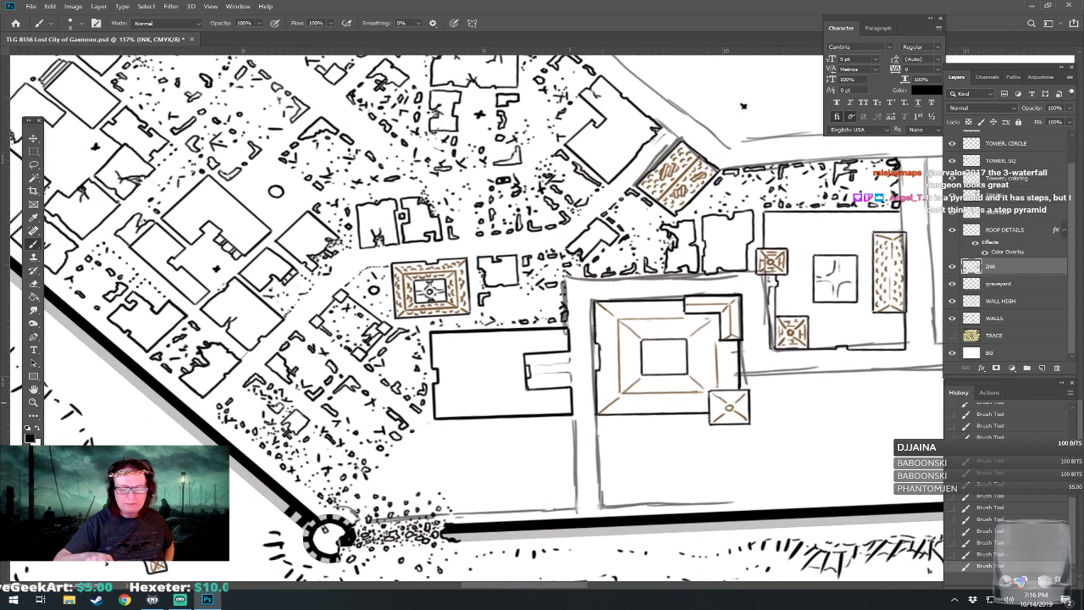
click(952, 335)
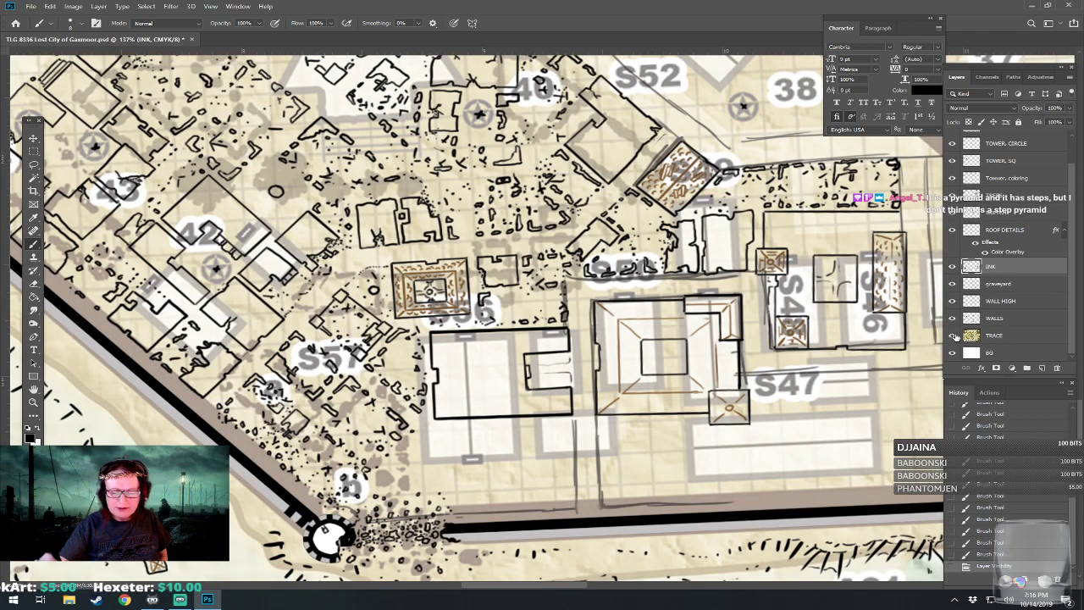
click(953, 337)
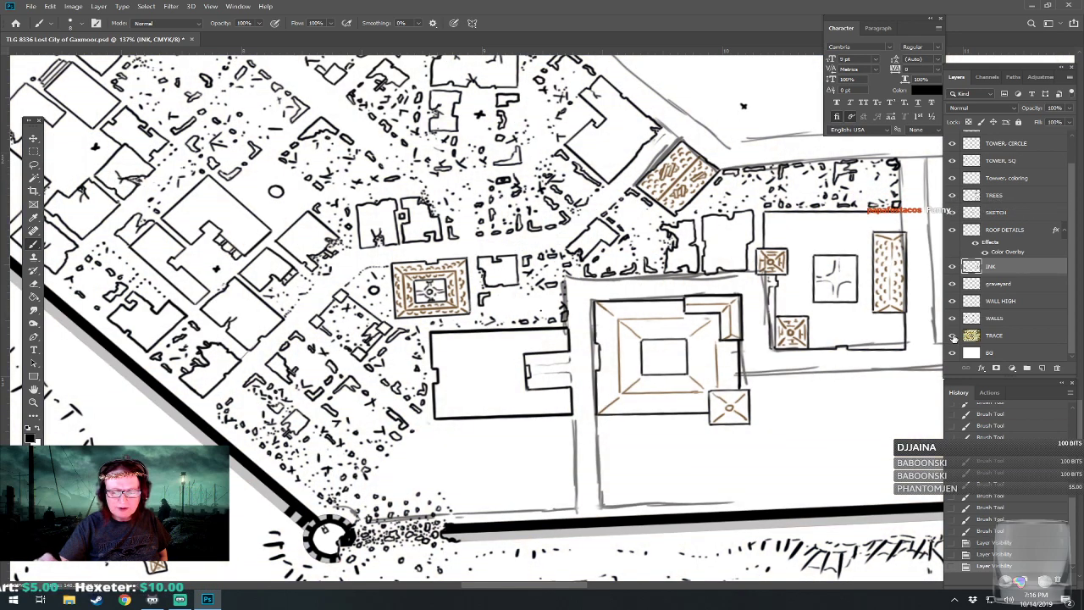
click(951, 337)
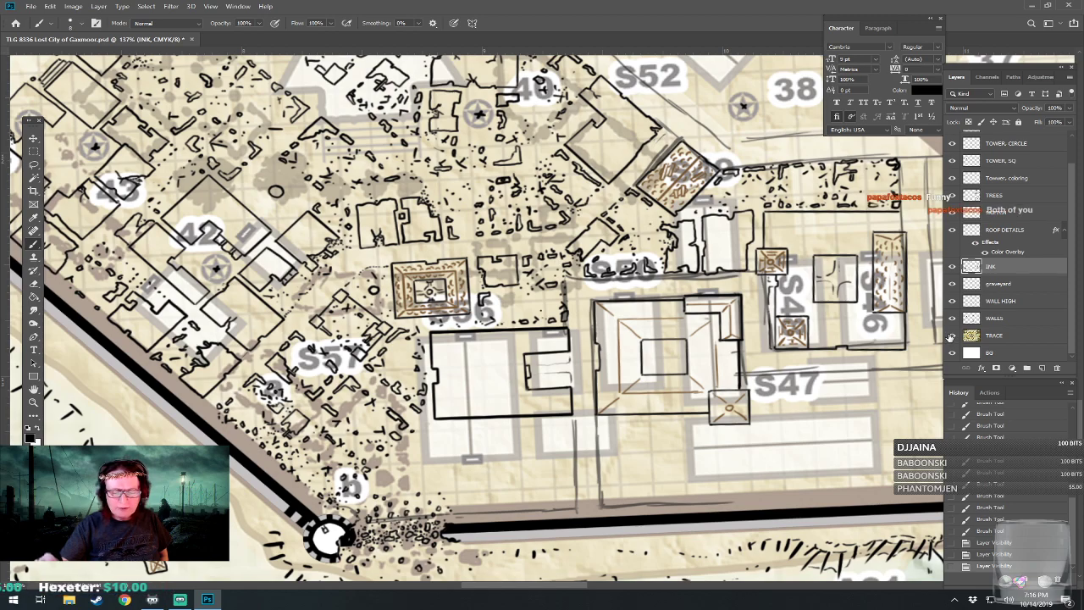
click(952, 336)
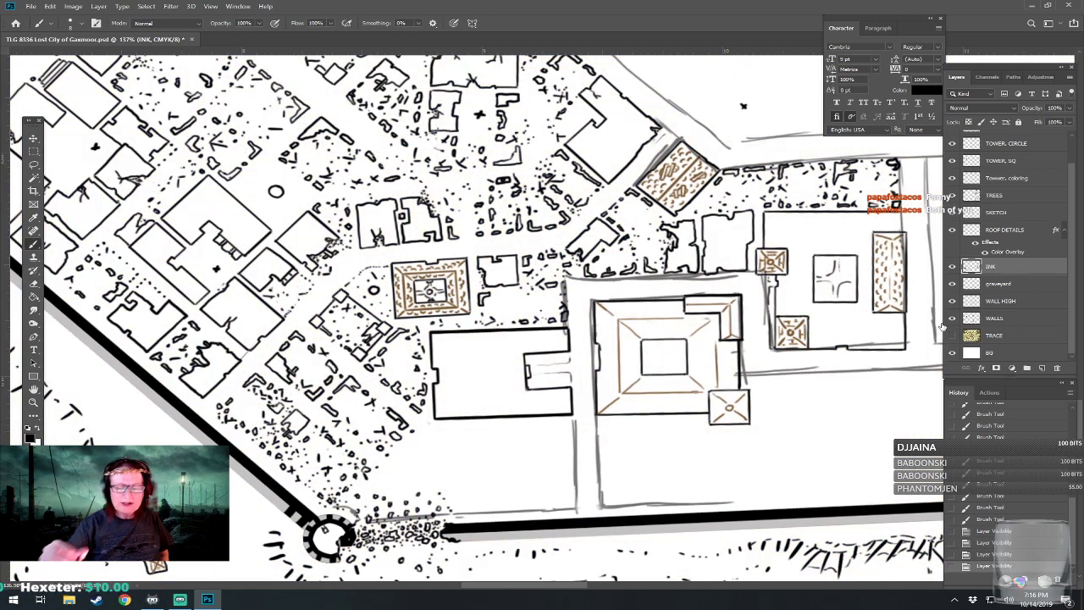
scroll(942, 326, right, 3)
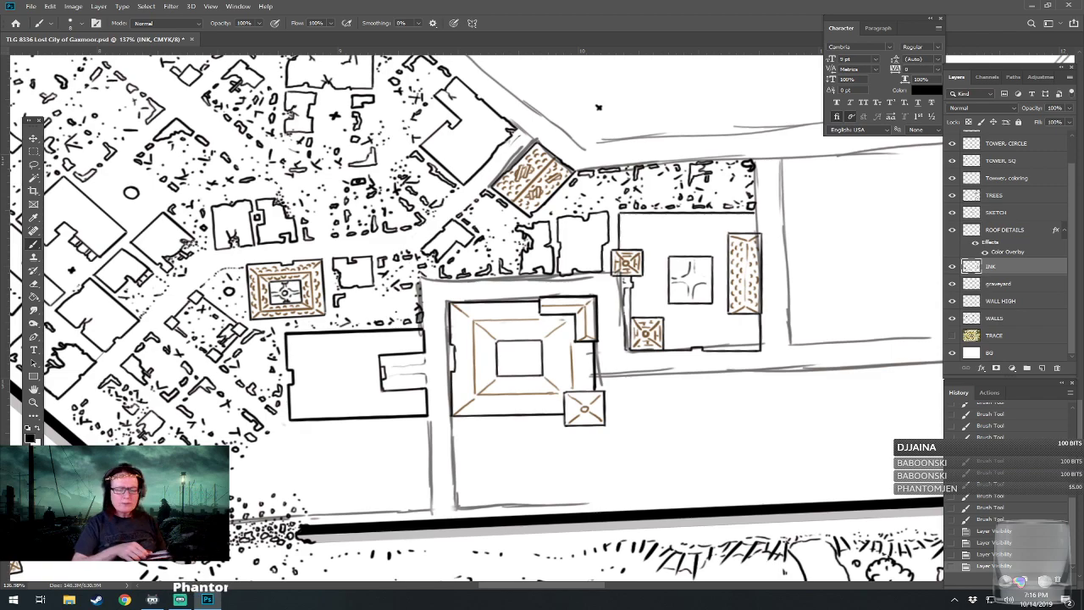
With the TRACE layer shown, ink the straight west, north and east walls of a large building at S47, notching its north wall.
click(952, 335)
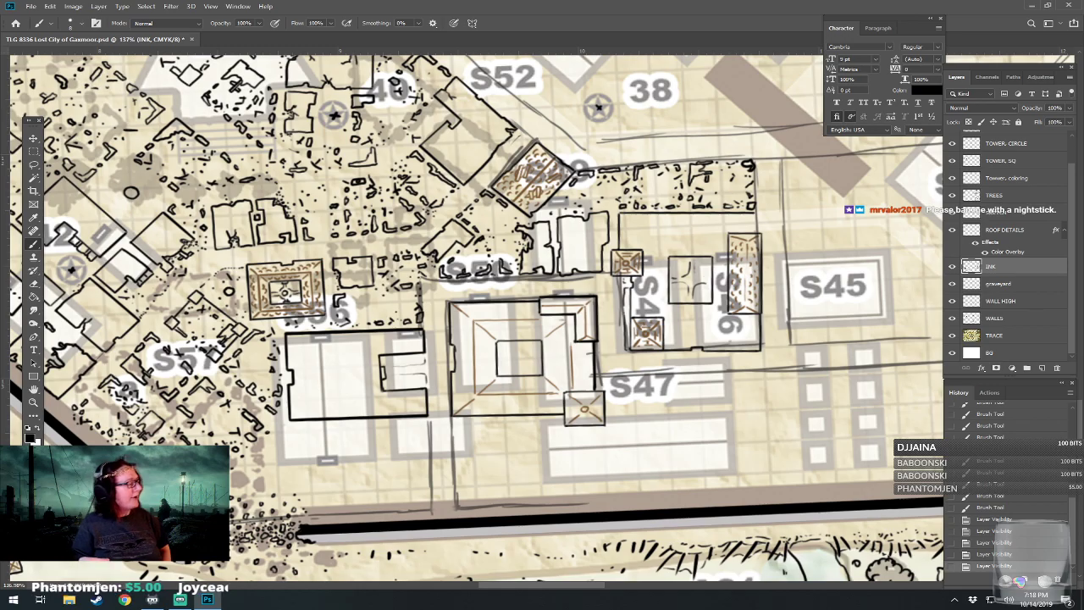
scroll(847, 385, up, 5)
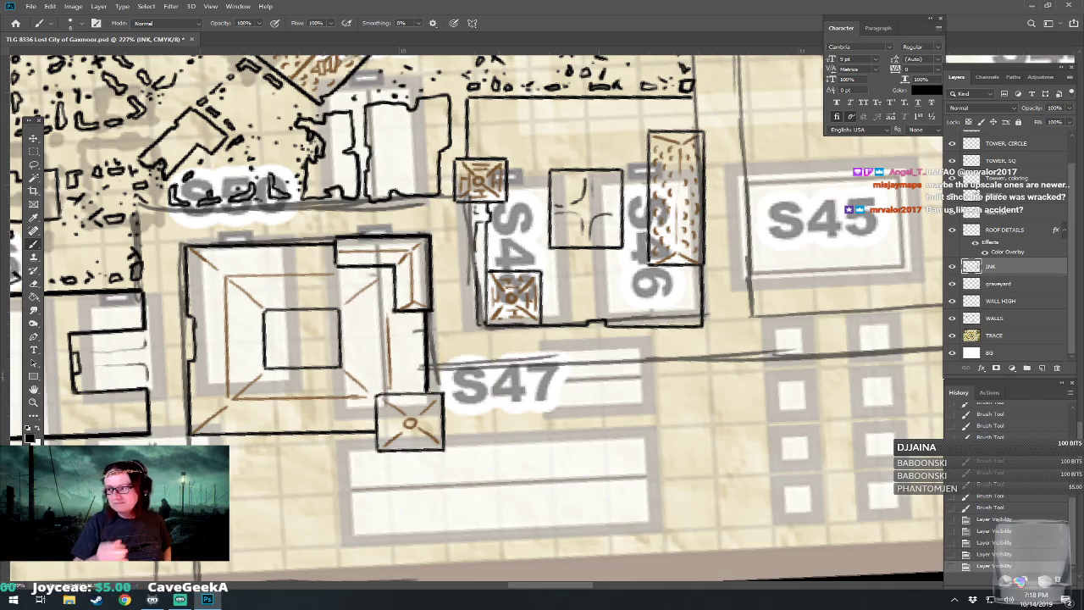
scroll(474, 318, down, 1)
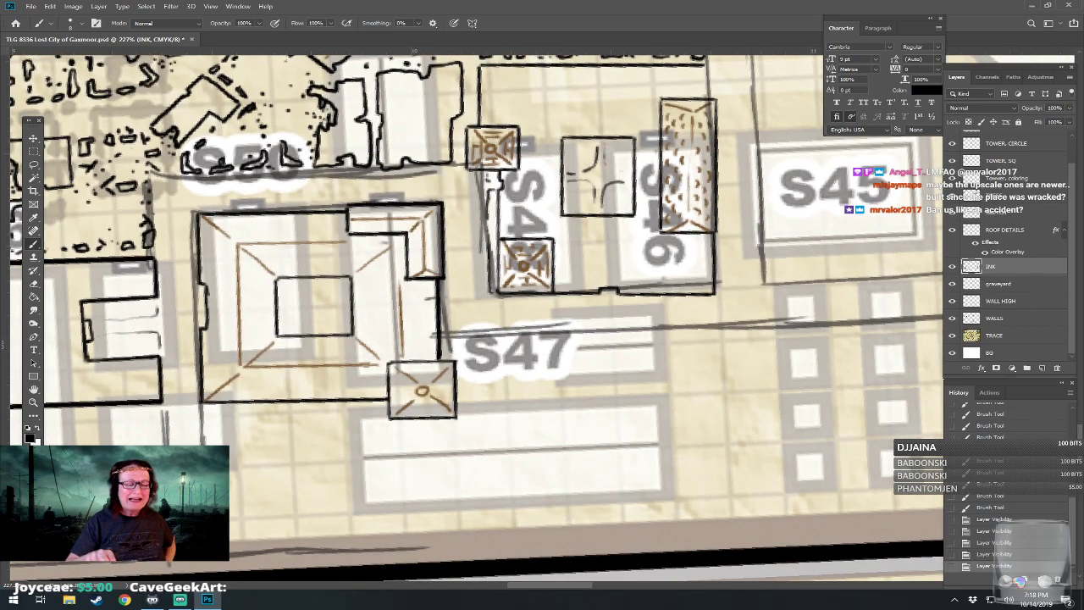
scroll(474, 318, down, 2)
scroll(508, 339, down, 4)
scroll(508, 381, up, 2)
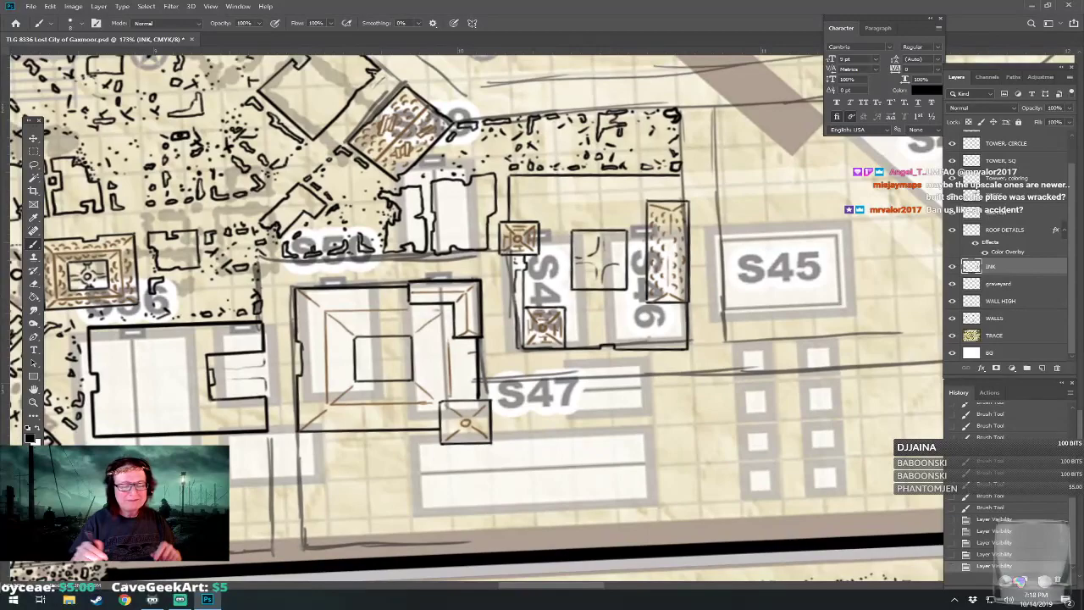
scroll(474, 317, down, 1)
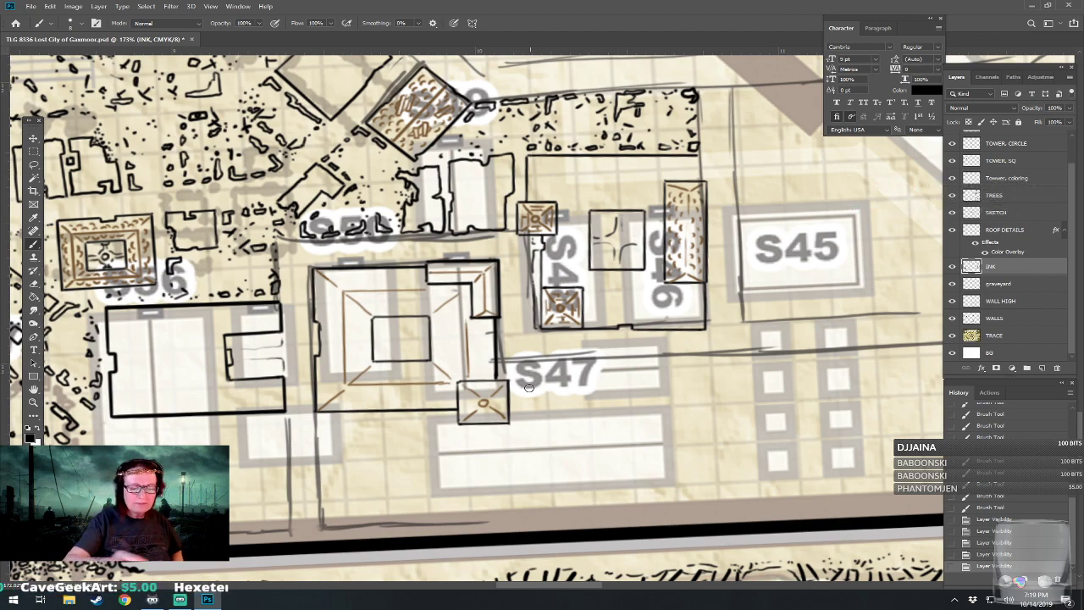
click(520, 364)
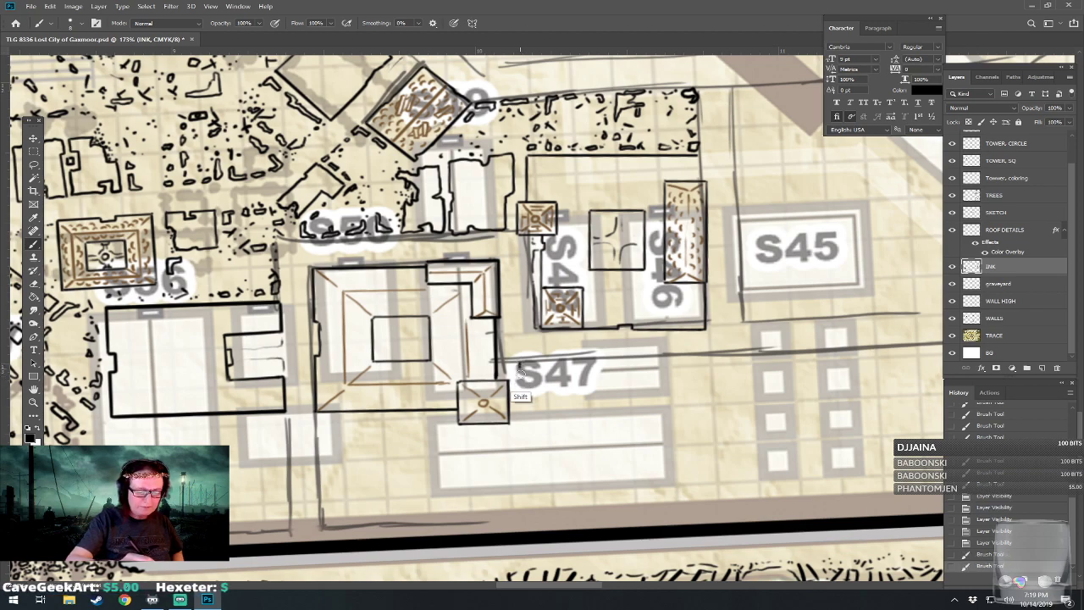
shift+click(520, 479)
click(520, 361)
shift+click(588, 358)
mouse_move(582, 363)
mouse_down()
mouse_move(627, 357)
mouse_move(705, 358)
mouse_move(705, 485)
mouse_up()
click(624, 358)
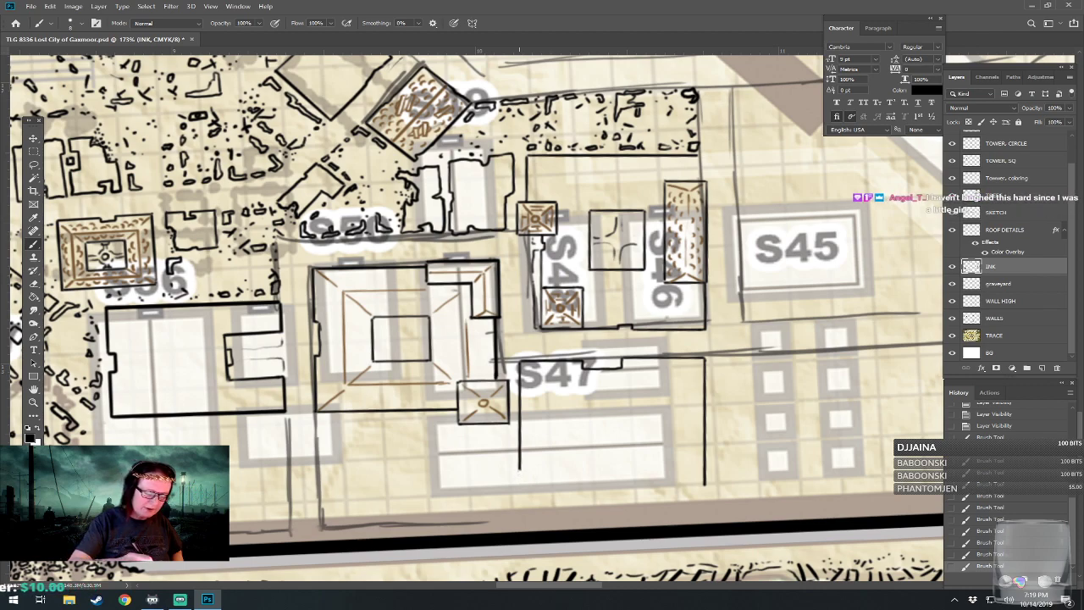
Shorten the S47 building's east wall and close the outline with a south wall, cracked at the southeast corner.
mouse_move(704, 486)
mouse_down()
mouse_move(704, 461)
mouse_move(705, 478)
mouse_up()
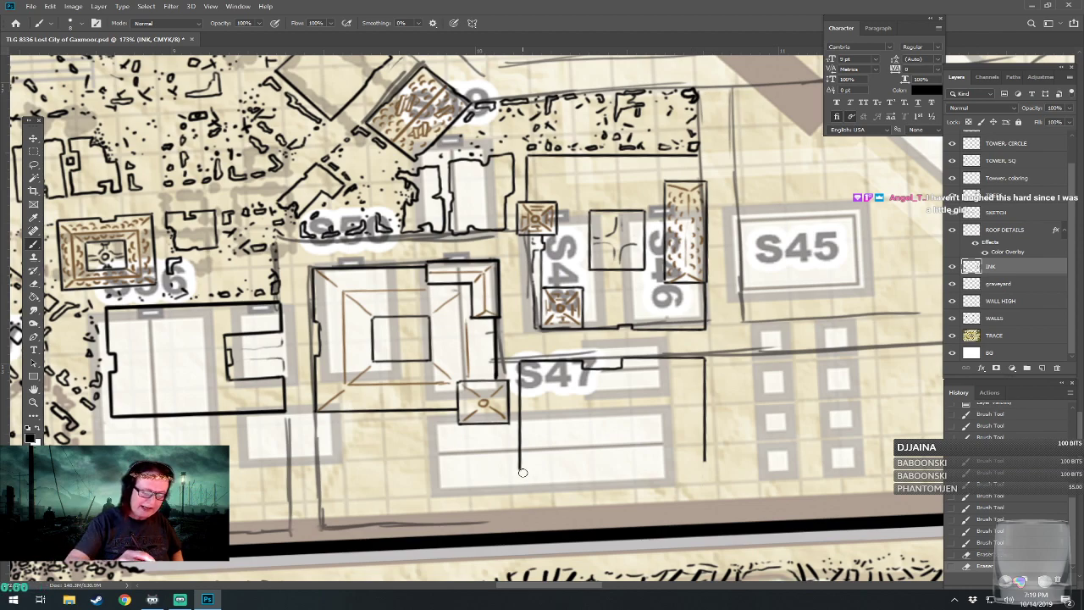
mouse_move(520, 468)
mouse_down()
mouse_move(710, 464)
mouse_move(688, 455)
mouse_up()
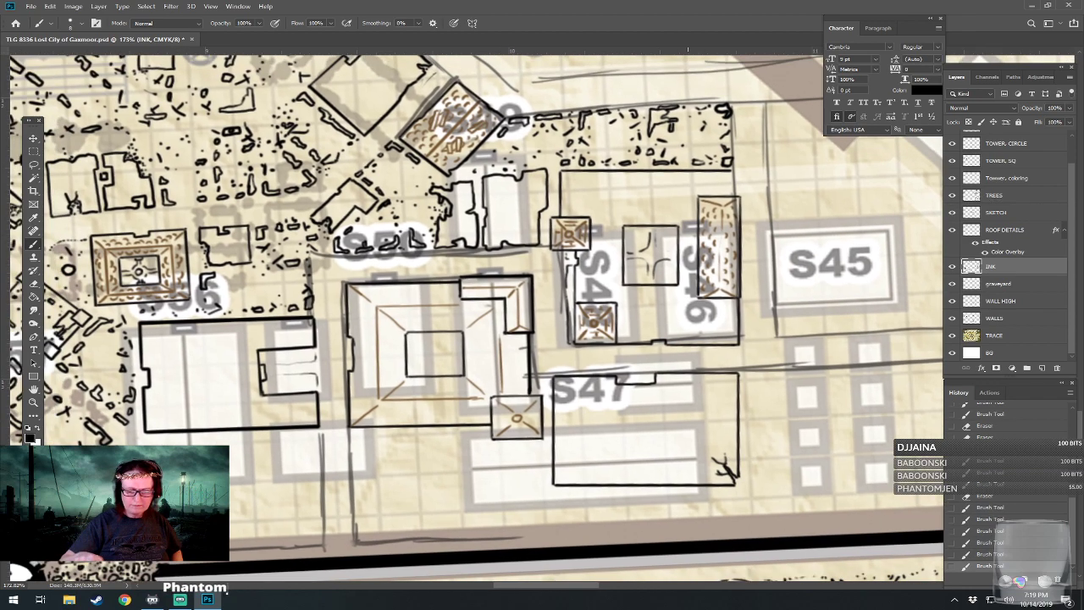
scroll(476, 300, right, 1)
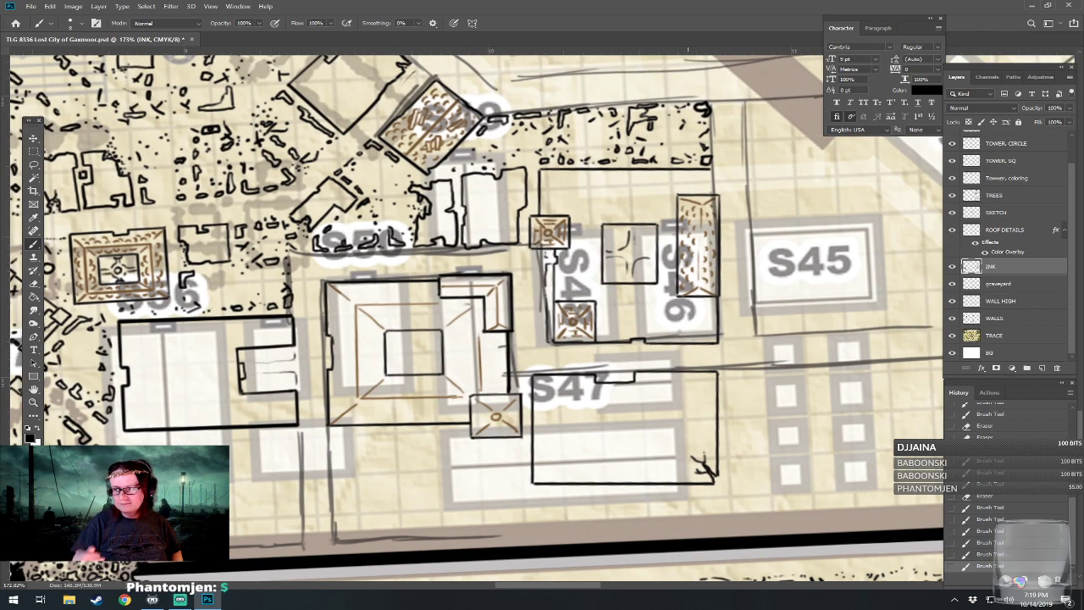
scroll(476, 314, right, 2)
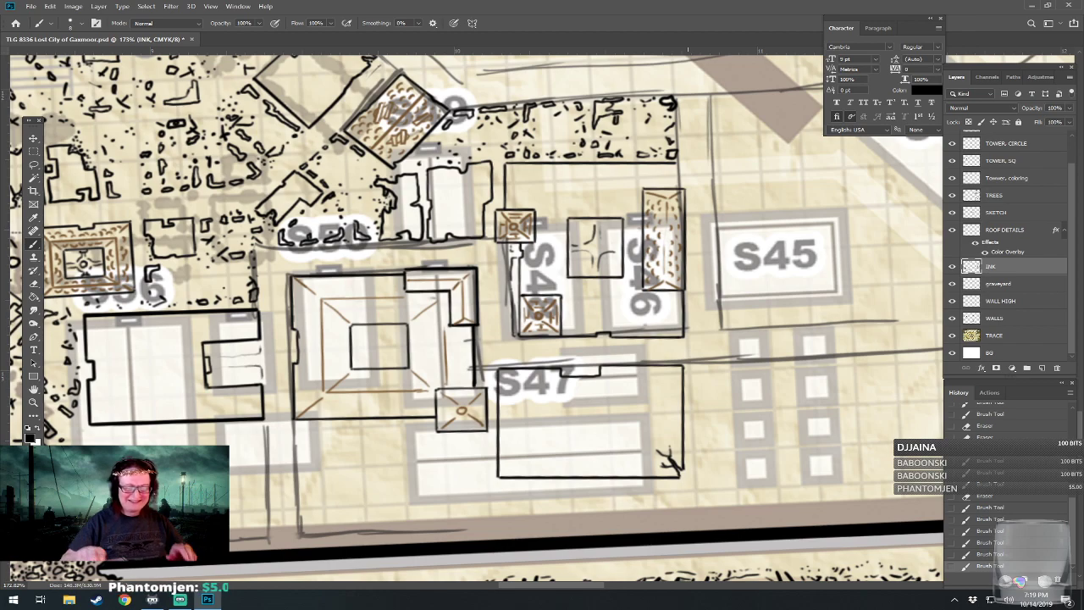
scroll(476, 313, right, 2)
scroll(476, 313, left, 3)
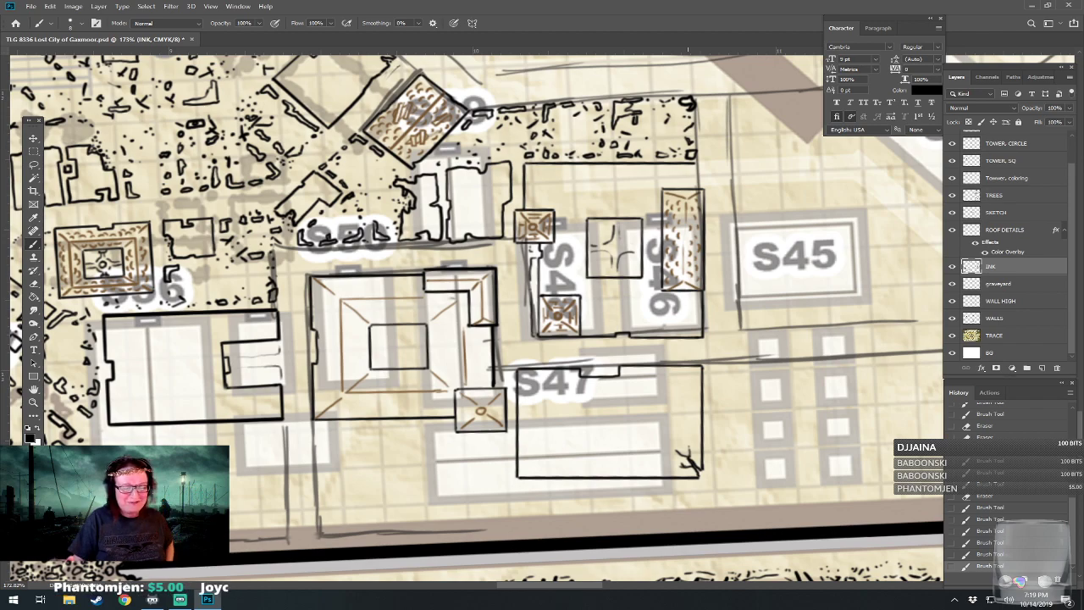
scroll(476, 314, left, 2)
scroll(476, 313, right, 2)
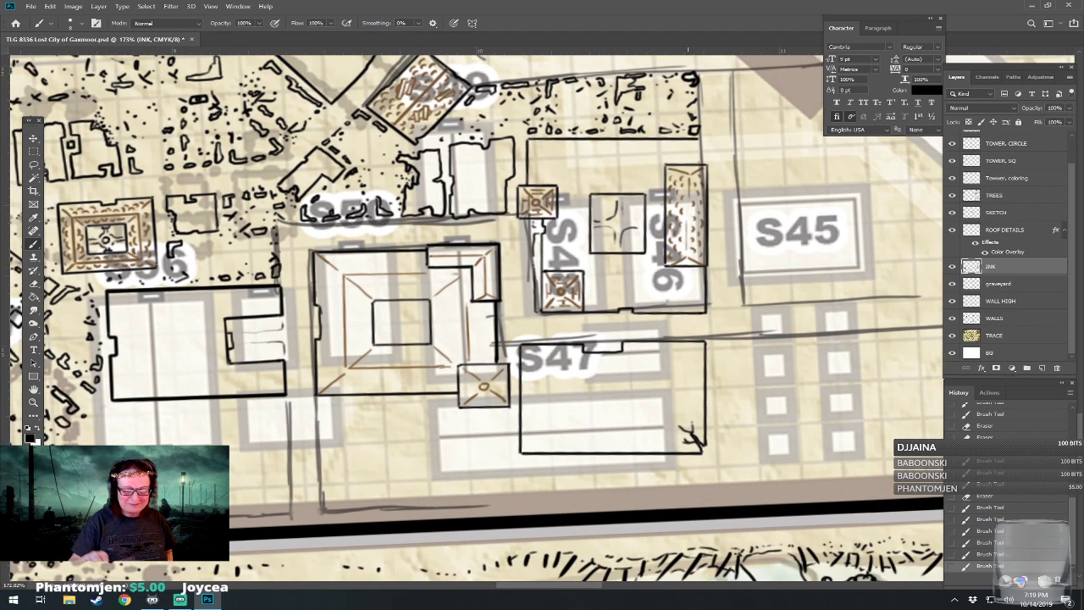
Ink a rectangular courtyard inside the S47 building and draw thin curved path lines across it.
scroll(476, 313, up, 1)
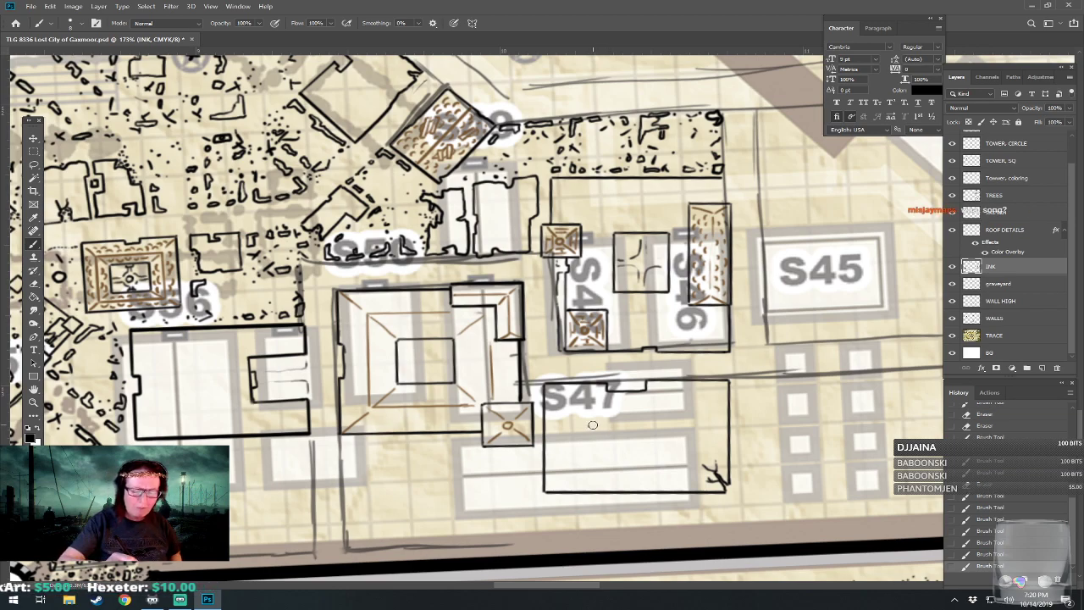
drag(589, 426, 678, 426)
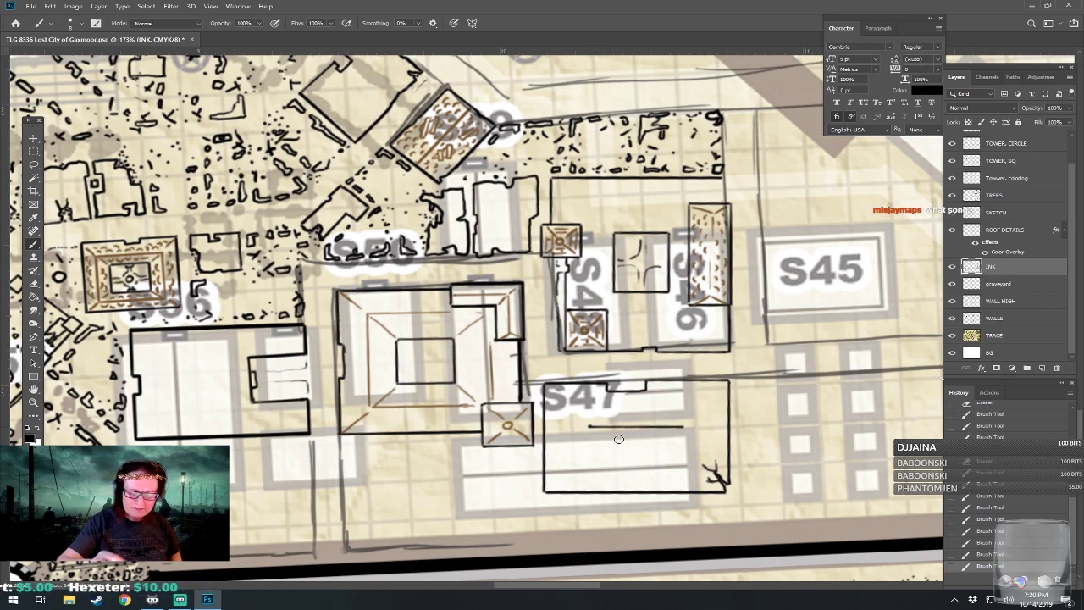
mouse_move(589, 426)
mouse_down()
mouse_move(591, 459)
mouse_move(683, 459)
mouse_move(685, 426)
mouse_move(684, 458)
mouse_up()
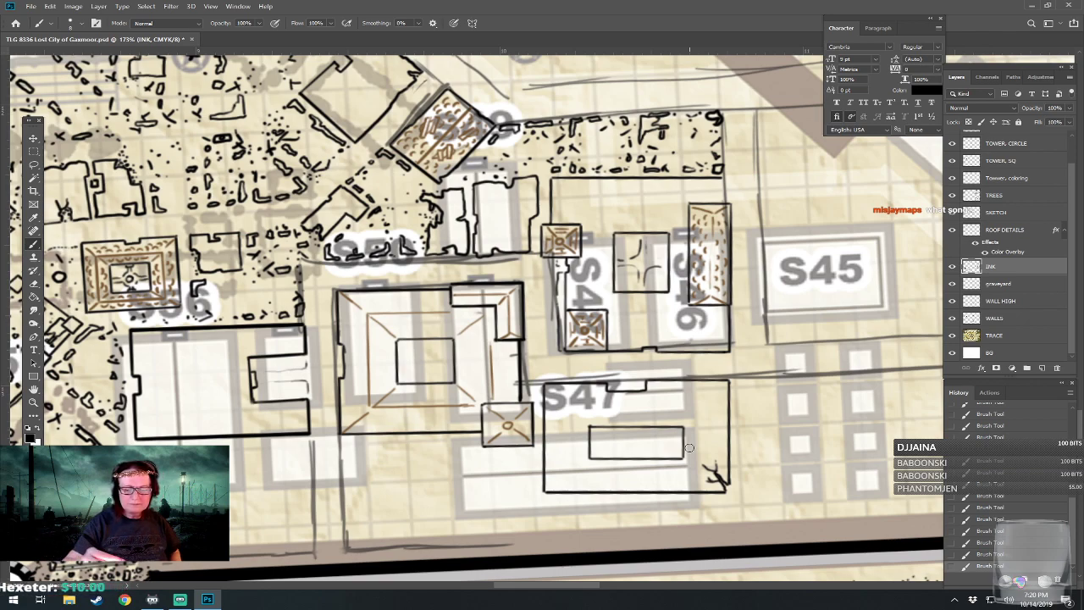
drag(618, 437, 607, 437)
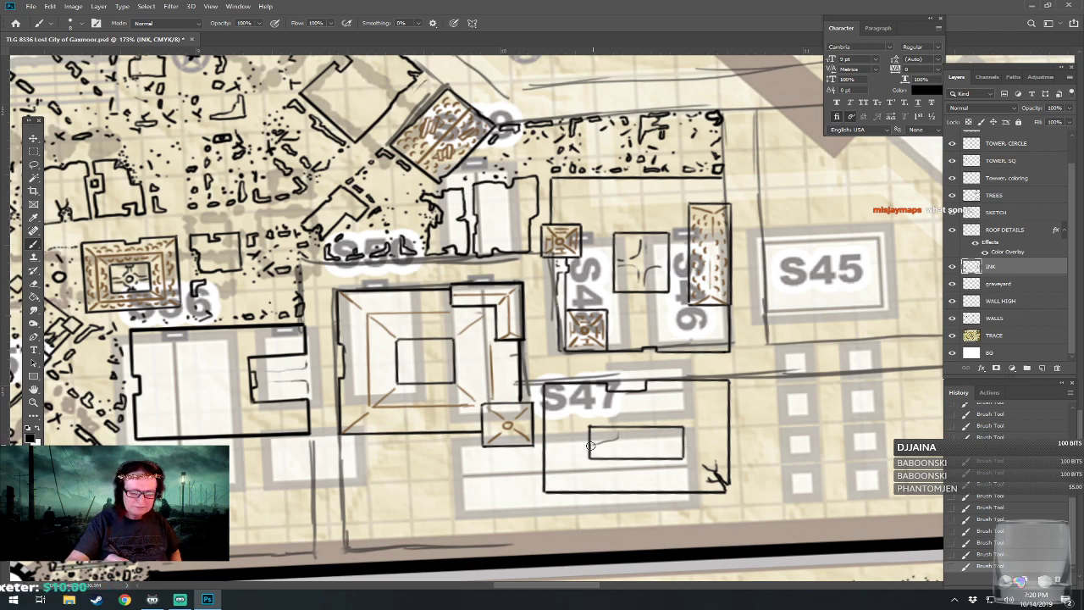
mouse_move(614, 455)
mouse_down()
mouse_move(649, 456)
mouse_move(652, 444)
mouse_move(682, 437)
mouse_move(657, 426)
mouse_move(625, 436)
mouse_move(623, 427)
mouse_move(593, 448)
mouse_up()
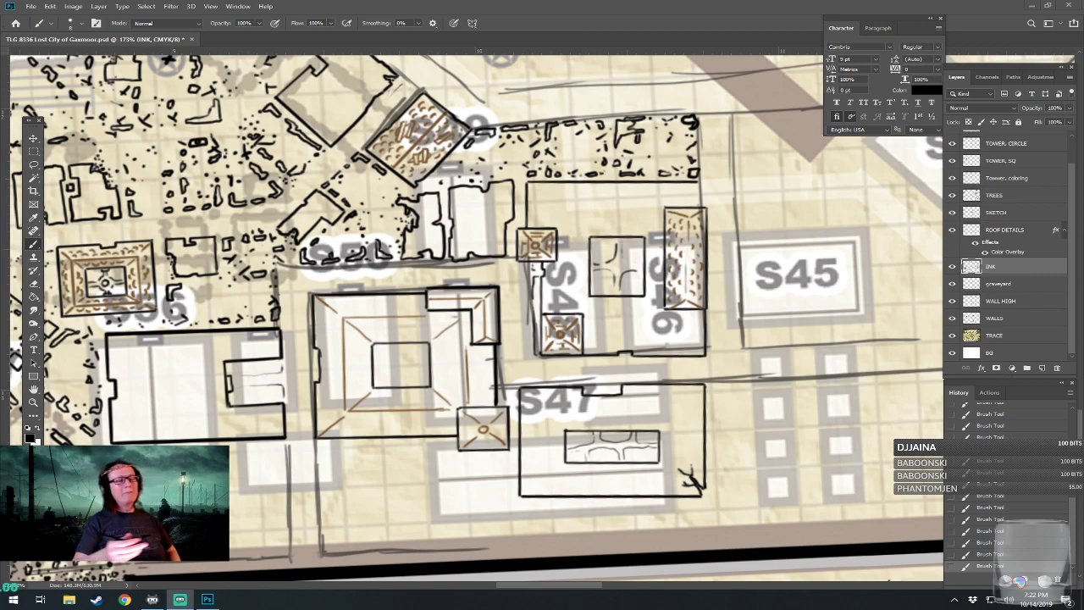
On the ROOF DETAILS layer, draw a rectangular roof line around the S47 courtyard and diagonal ridges at the building's corners.
mouse_move(508, 322)
mouse_down()
mouse_move(515, 337)
mouse_move(509, 315)
mouse_up()
click(1002, 230)
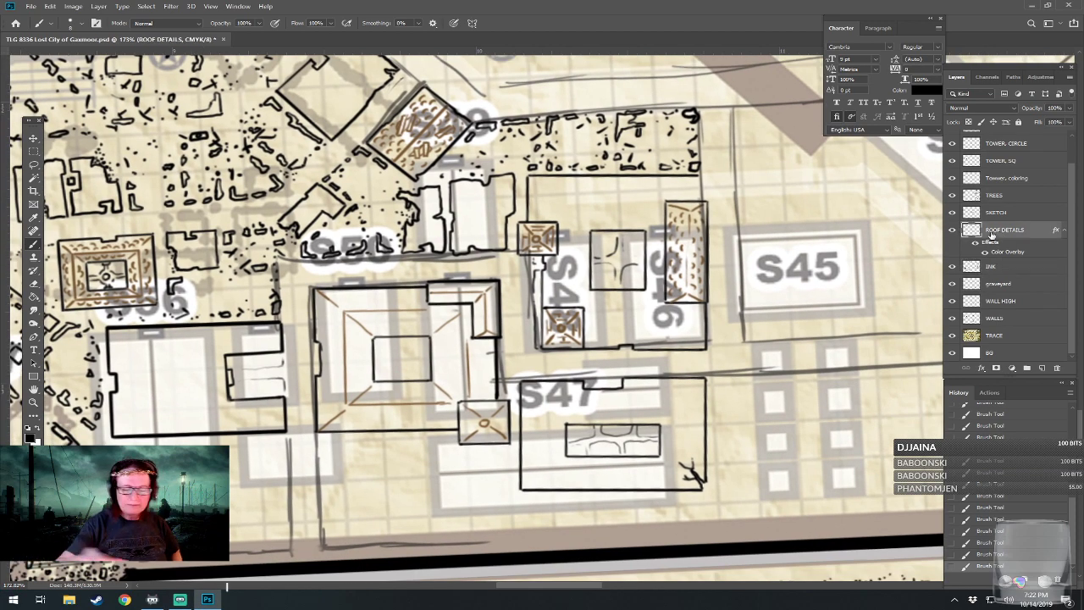
drag(542, 404, 679, 404)
mouse_move(546, 407)
mouse_down()
mouse_move(544, 474)
mouse_move(678, 471)
mouse_up()
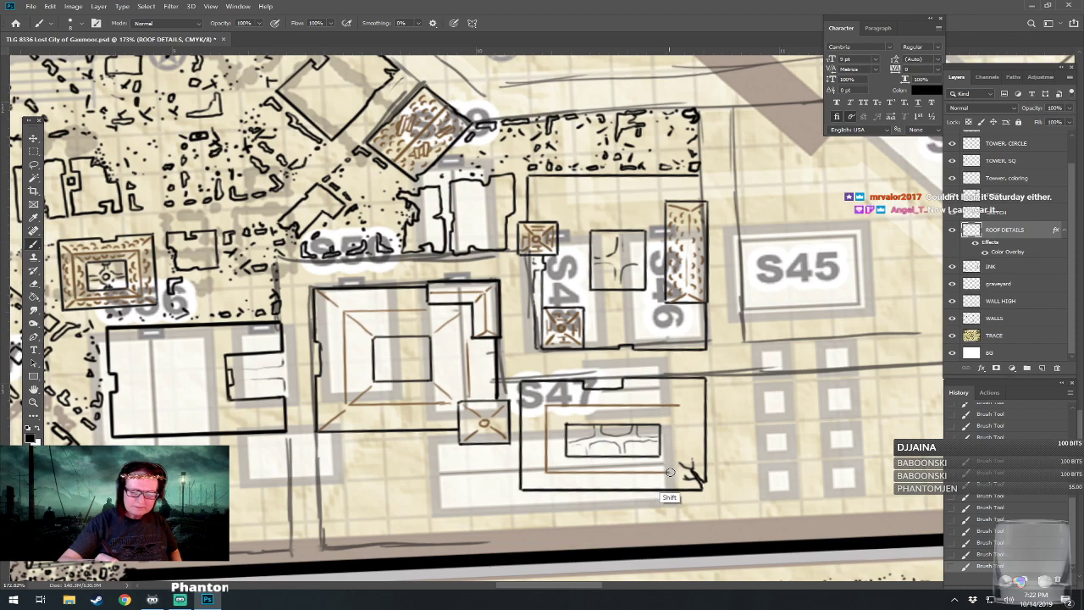
drag(683, 408, 677, 471)
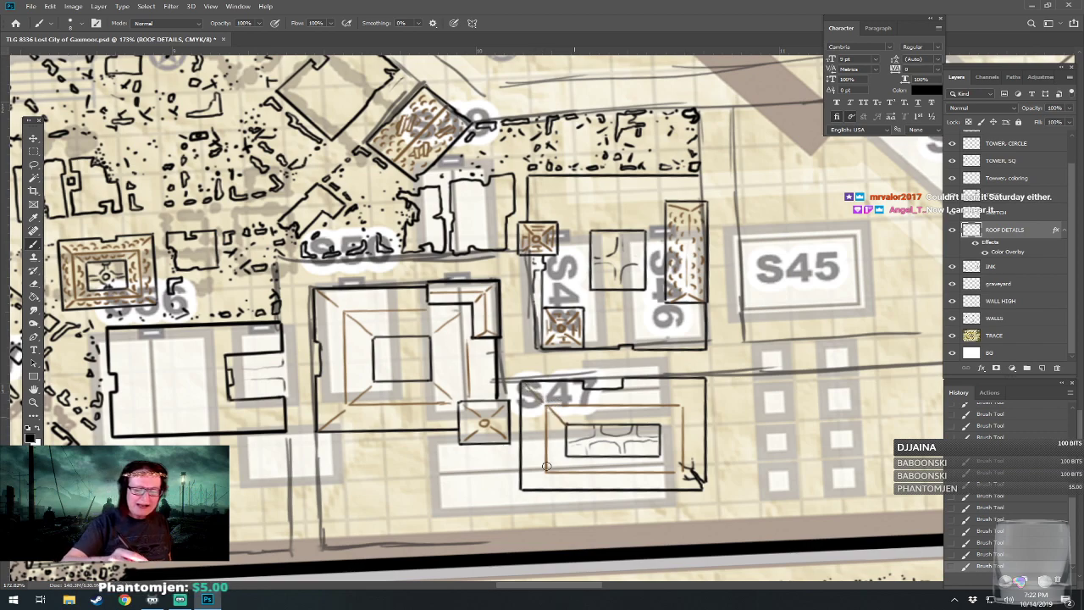
drag(523, 489, 547, 467)
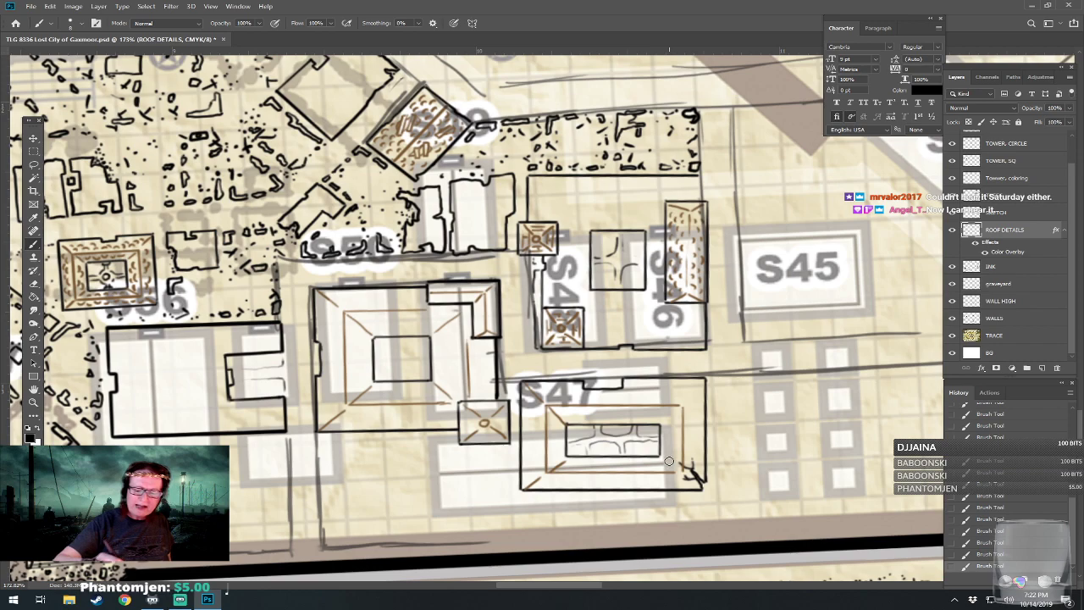
drag(683, 475, 697, 485)
drag(662, 423, 693, 383)
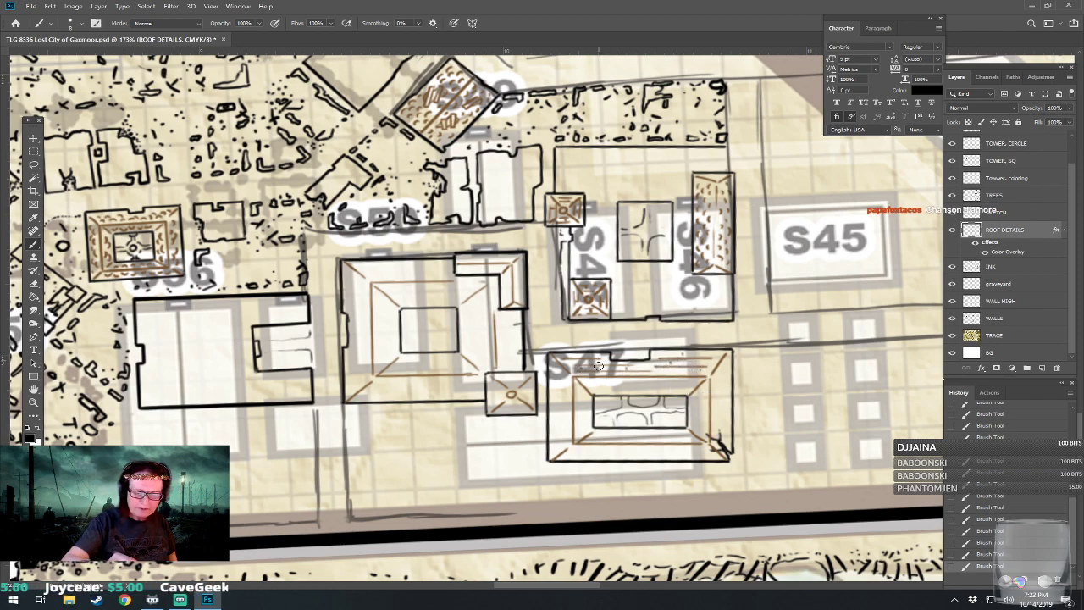
Draw parallel roof lines along the west and south slopes of the S47 building.
drag(557, 369, 557, 464)
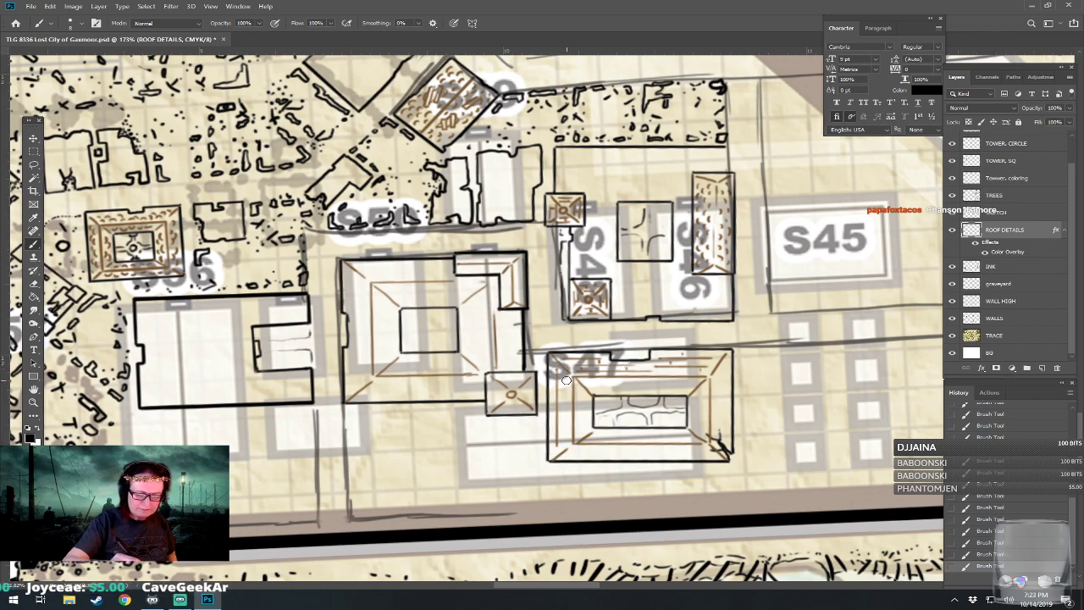
drag(565, 377, 562, 442)
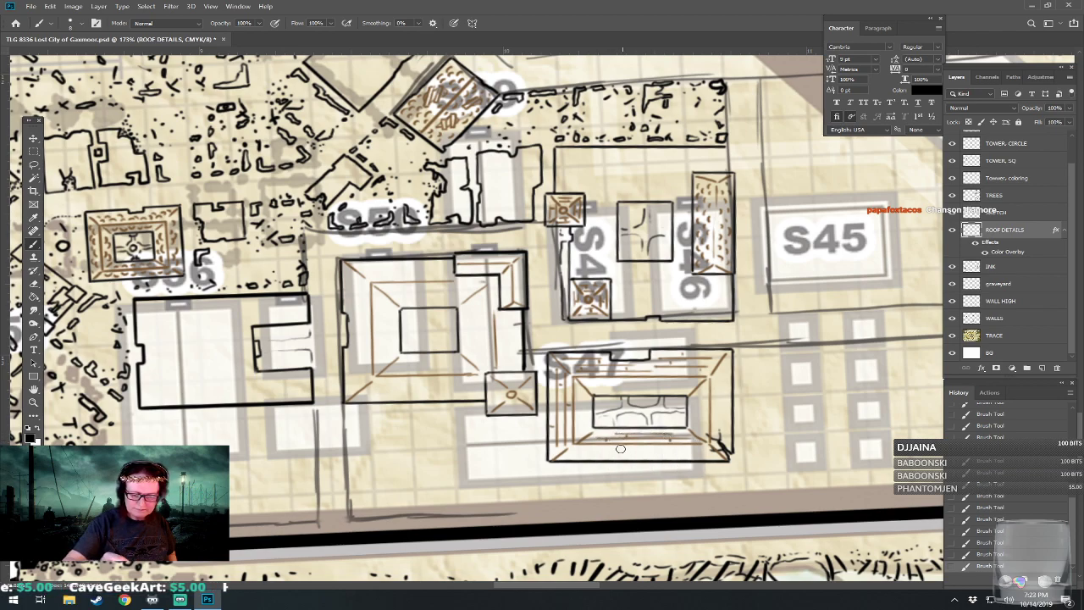
drag(578, 451, 695, 449)
click(579, 455)
shift+click(641, 456)
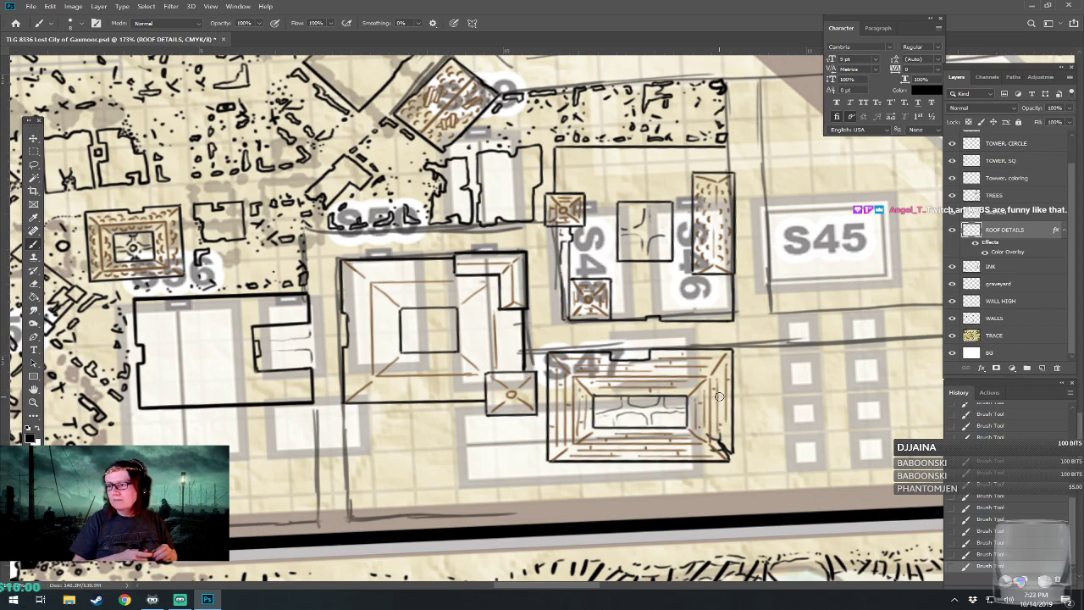
On the INK layer, draw curved path lines inside the square courtyard of the large roofed building west of S47.
scroll(719, 396, down, 3)
scroll(719, 397, up, 3)
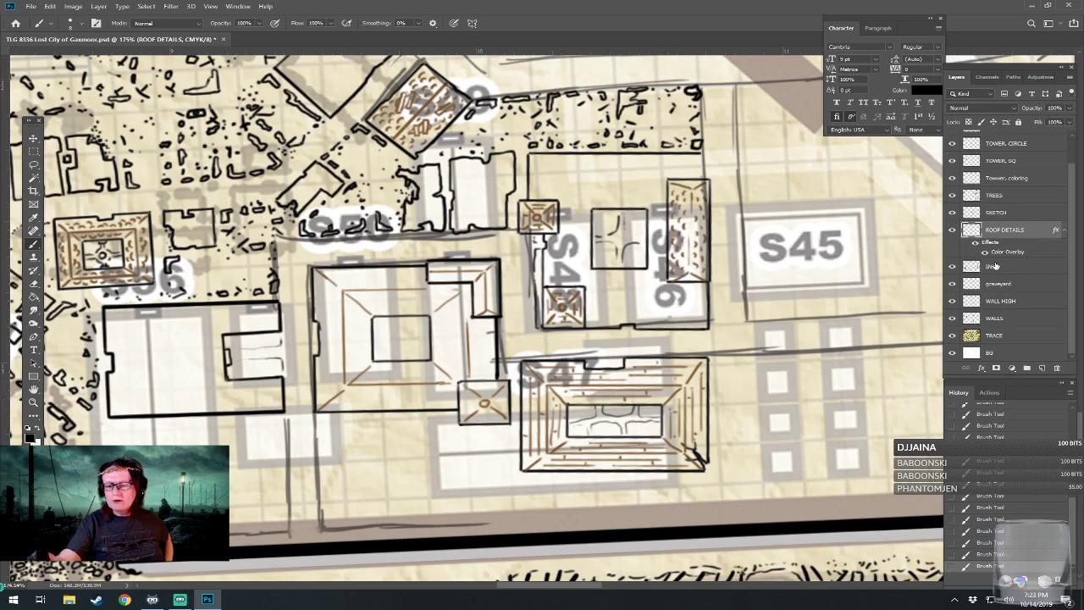
click(991, 267)
scroll(476, 318, down, 3)
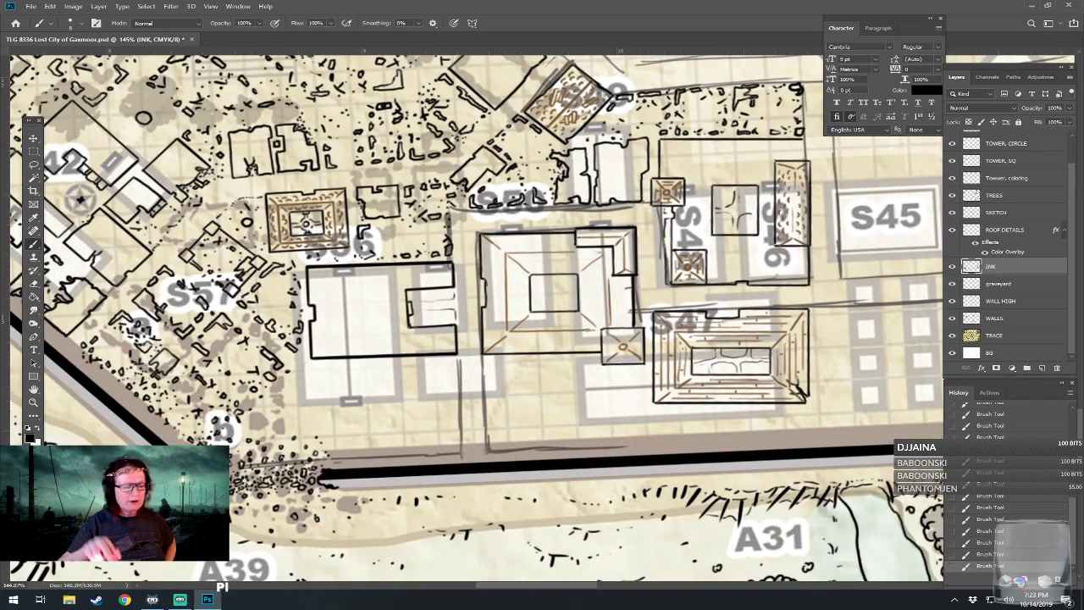
drag(474, 313, 365, 369)
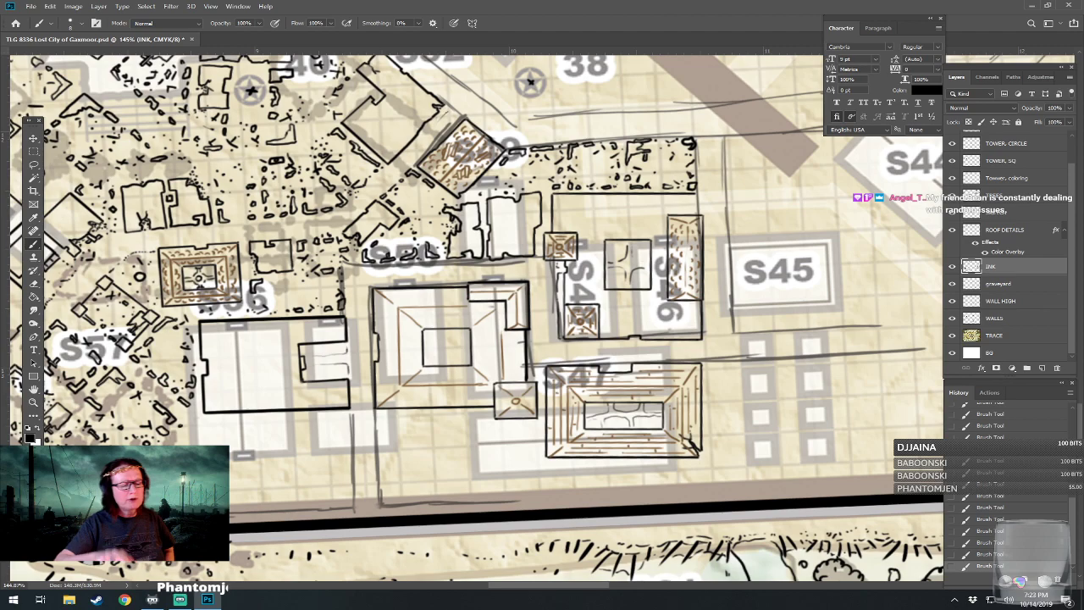
drag(365, 368, 441, 392)
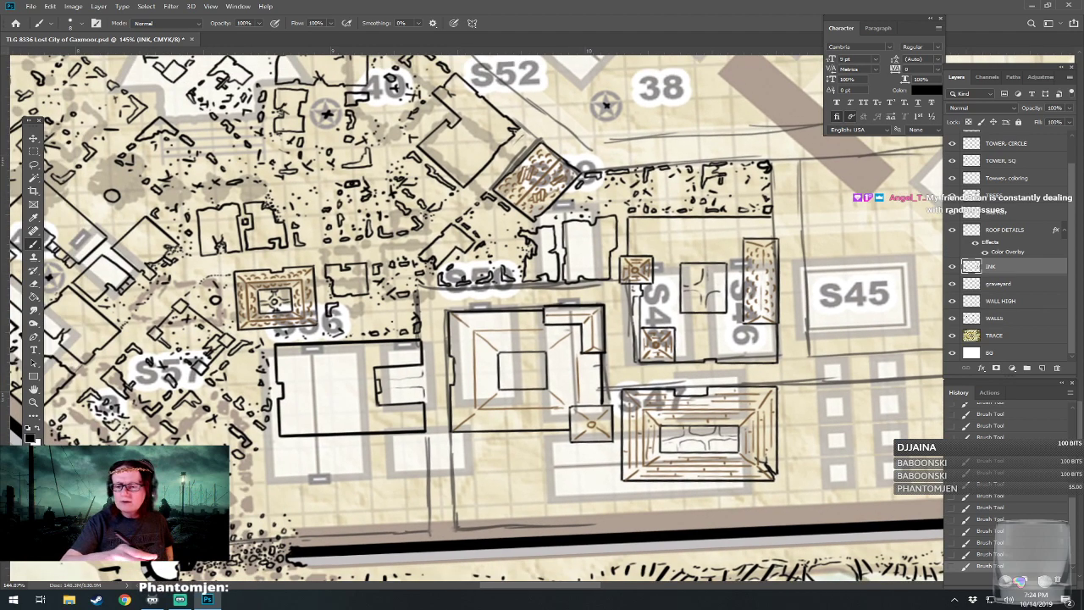
mouse_move(503, 368)
mouse_down()
mouse_move(519, 357)
mouse_move(501, 373)
mouse_move(521, 385)
mouse_move(527, 356)
mouse_move(527, 367)
mouse_move(547, 366)
mouse_up()
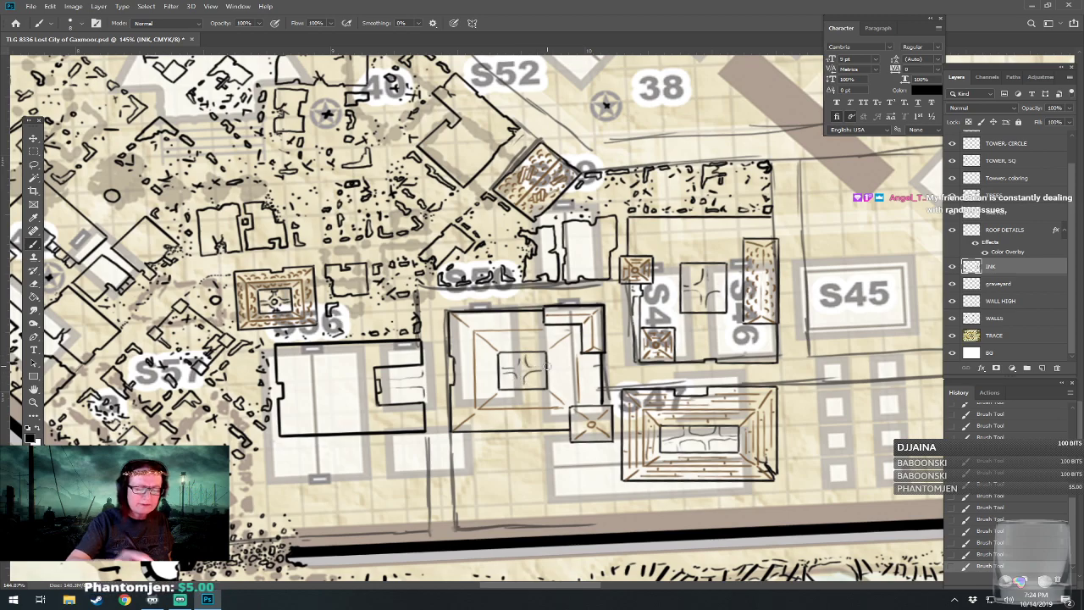
Ink broken wall fragments and small rubble along the west and north edges of the plot south of the large S56 building.
scroll(546, 367, down, 2)
scroll(546, 366, down, 2)
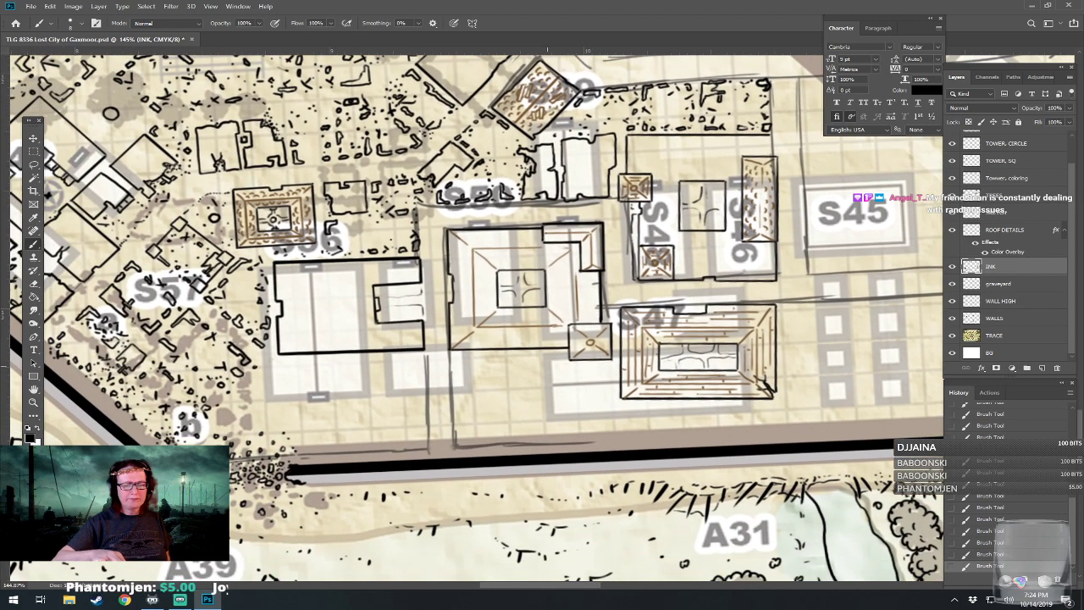
drag(547, 367, 723, 454)
scroll(555, 415, up, 2)
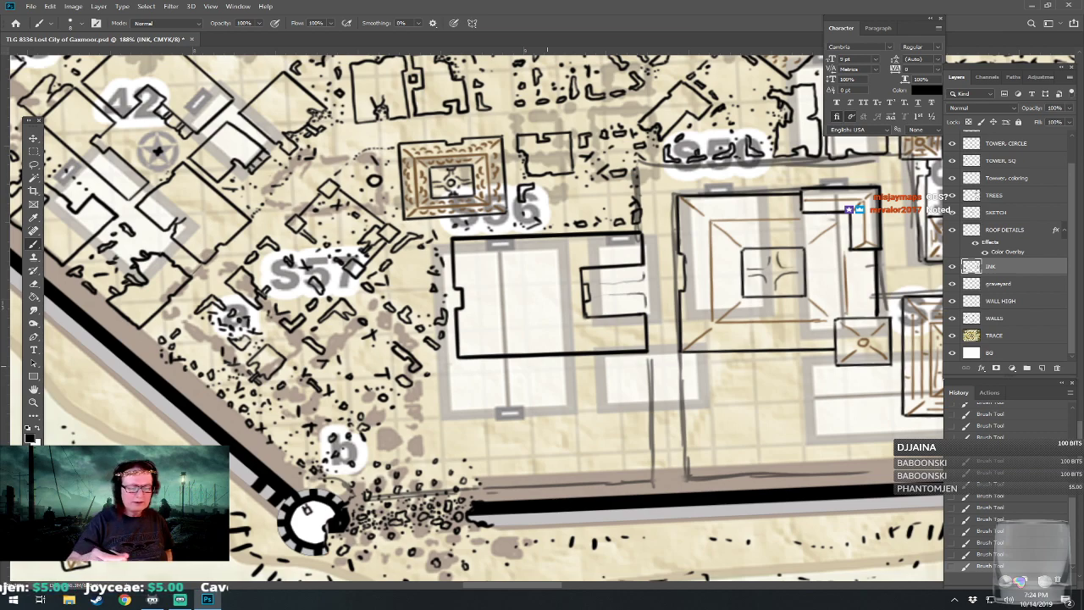
mouse_move(440, 450)
mouse_down()
mouse_move(447, 379)
mouse_move(459, 375)
mouse_up()
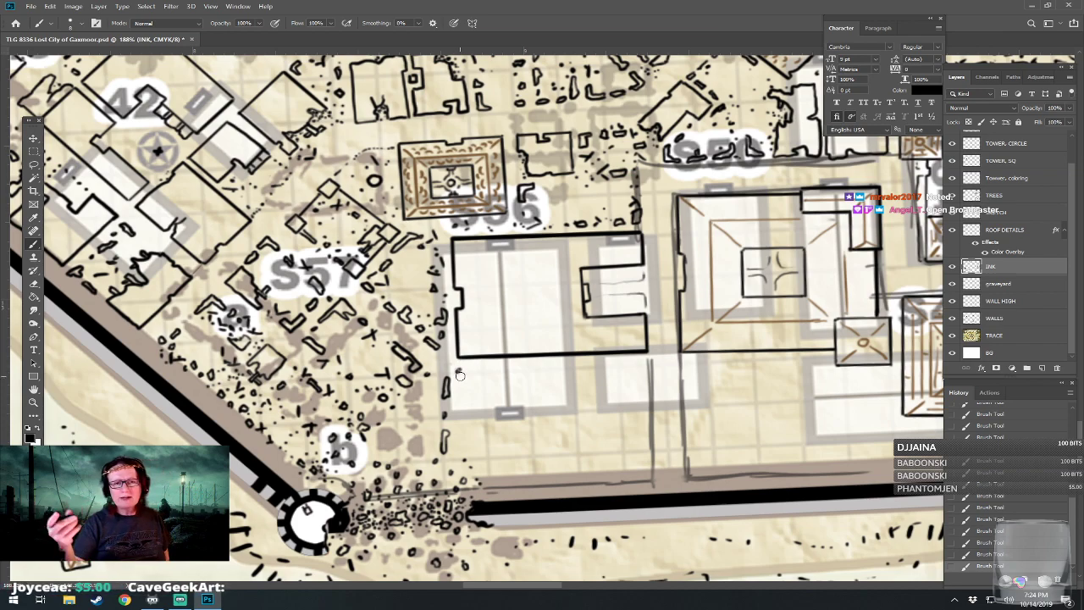
drag(472, 383, 474, 372)
click(489, 374)
click(501, 370)
click(511, 368)
click(522, 373)
click(535, 371)
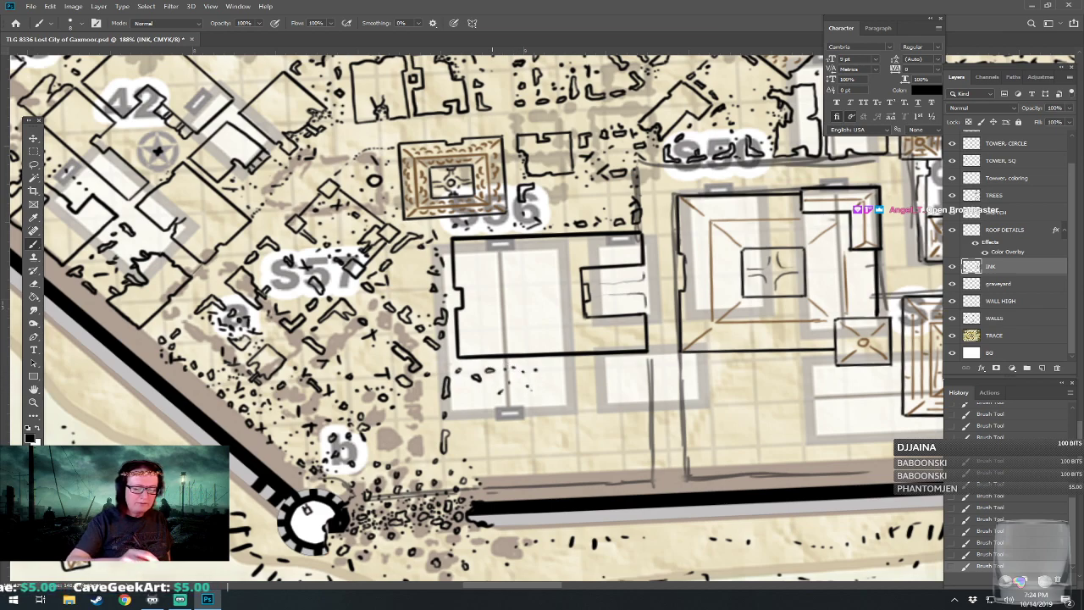
Ink broken wall pieces along the ruined plot's south edge beside the city wall and up its middle.
drag(495, 482, 537, 485)
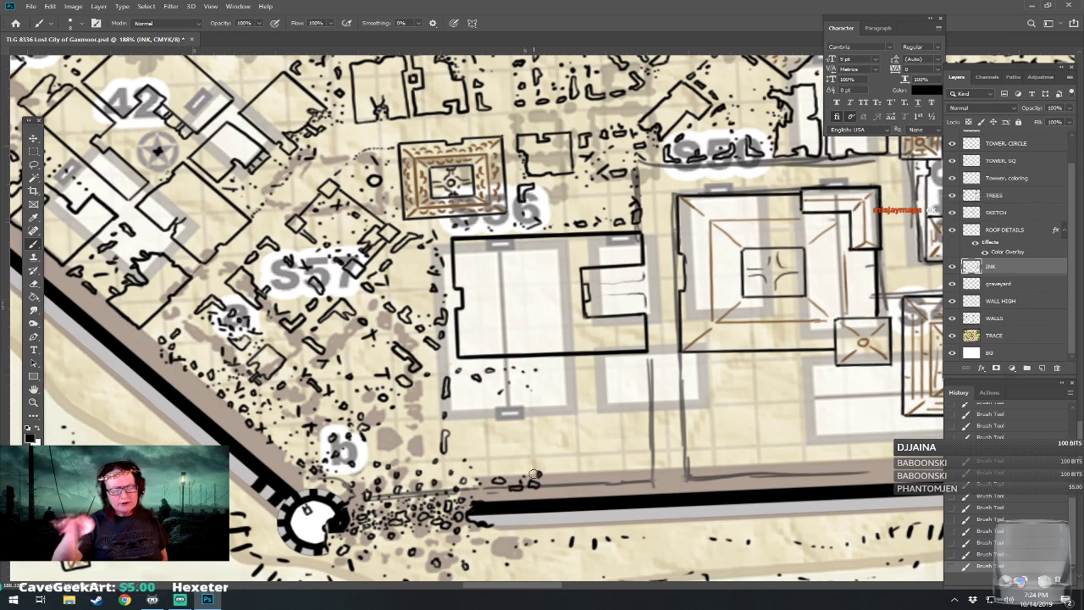
drag(535, 471, 544, 389)
mouse_move(547, 490)
mouse_down()
mouse_move(563, 487)
mouse_move(555, 478)
mouse_move(597, 481)
mouse_up()
click(589, 465)
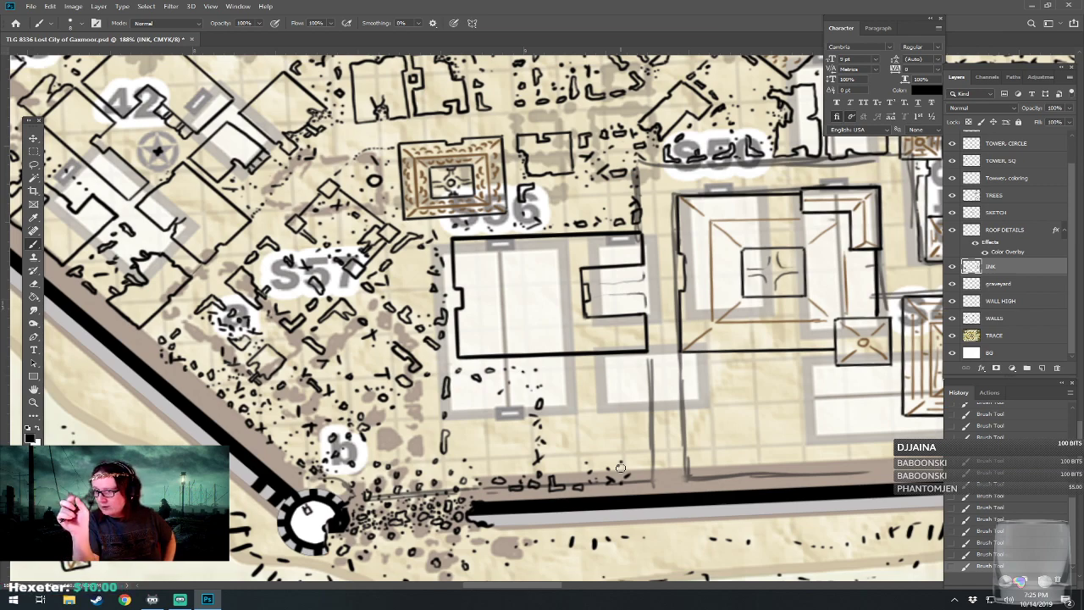
Ink the ruined plot's broken east wall and northeast corner, and scatter rubble across its interior.
mouse_move(640, 480)
mouse_down()
mouse_move(653, 473)
mouse_move(639, 436)
mouse_up()
mouse_move(624, 364)
mouse_down()
mouse_move(645, 370)
mouse_move(627, 364)
mouse_up()
click(647, 388)
mouse_move(642, 371)
mouse_down()
mouse_move(639, 386)
mouse_move(629, 378)
mouse_move(649, 437)
mouse_up()
mouse_move(552, 370)
mouse_down()
mouse_move(558, 403)
mouse_move(566, 368)
mouse_move(583, 371)
mouse_move(578, 390)
mouse_move(608, 379)
mouse_up()
mouse_move(559, 421)
mouse_down()
mouse_move(560, 433)
mouse_move(571, 416)
mouse_move(556, 427)
mouse_move(552, 465)
mouse_move(552, 446)
mouse_up()
drag(551, 452, 569, 478)
drag(590, 437, 598, 422)
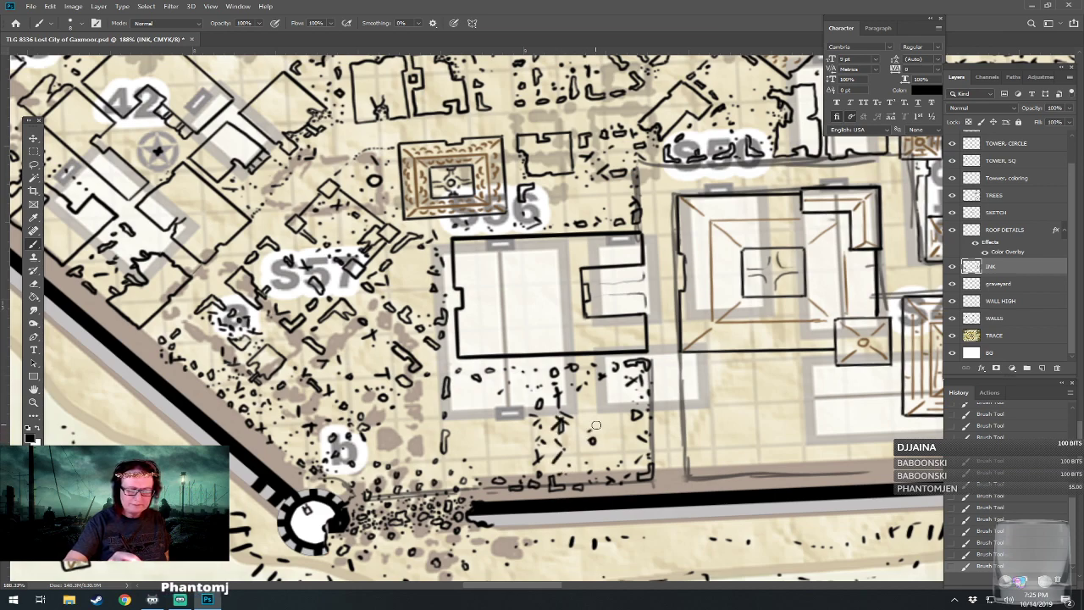
Ink a jagged ruined building in the southwest corner of the adjacent plot to the east, with wall fragments and rubble north of it.
drag(483, 434, 340, 422)
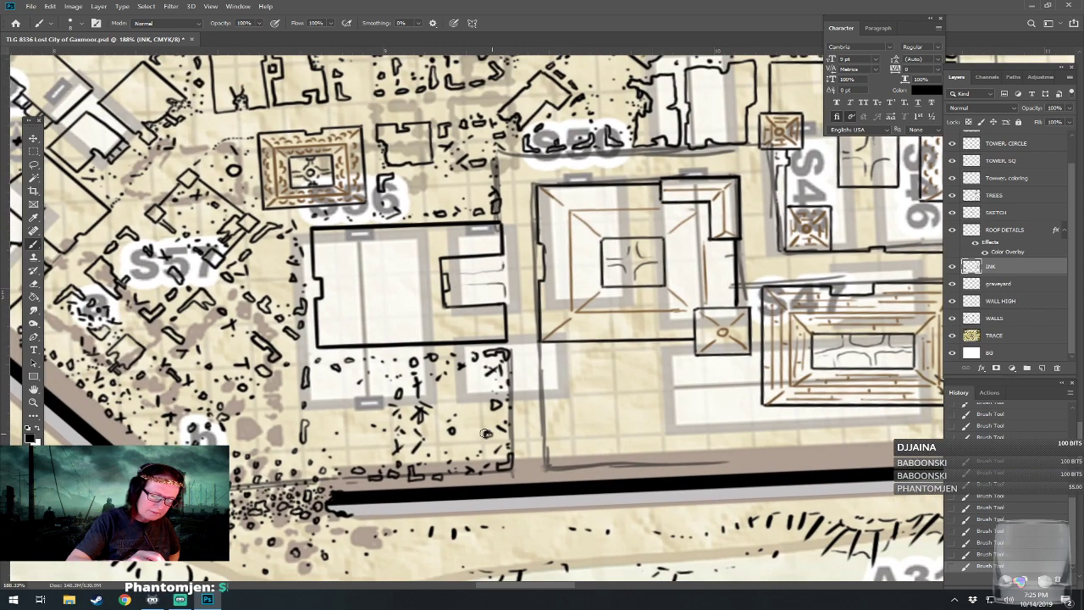
drag(546, 401, 582, 413)
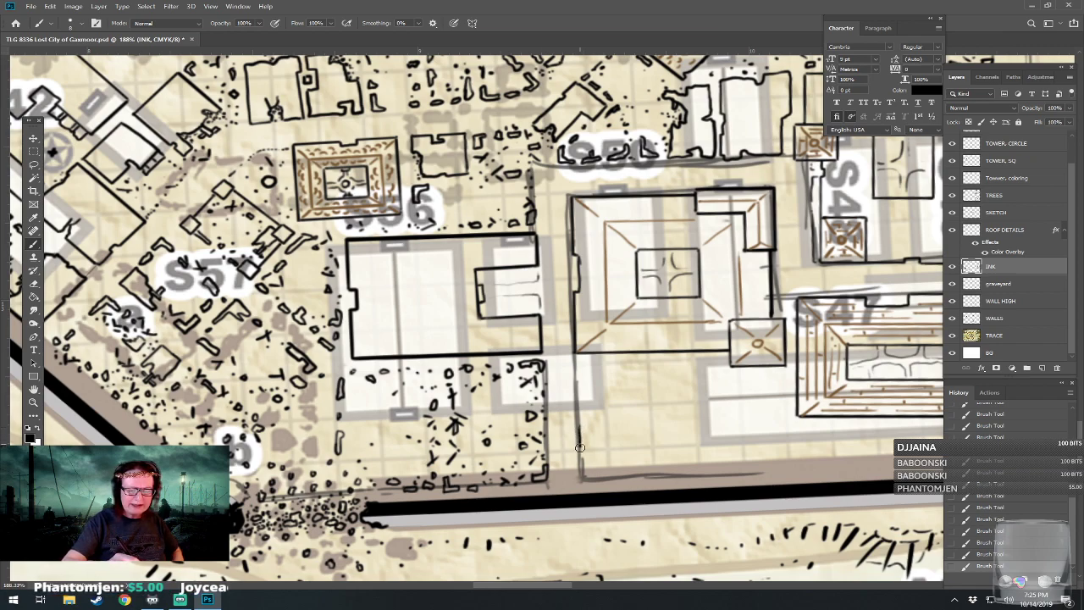
mouse_move(581, 471)
mouse_down()
mouse_move(586, 481)
mouse_move(652, 477)
mouse_up()
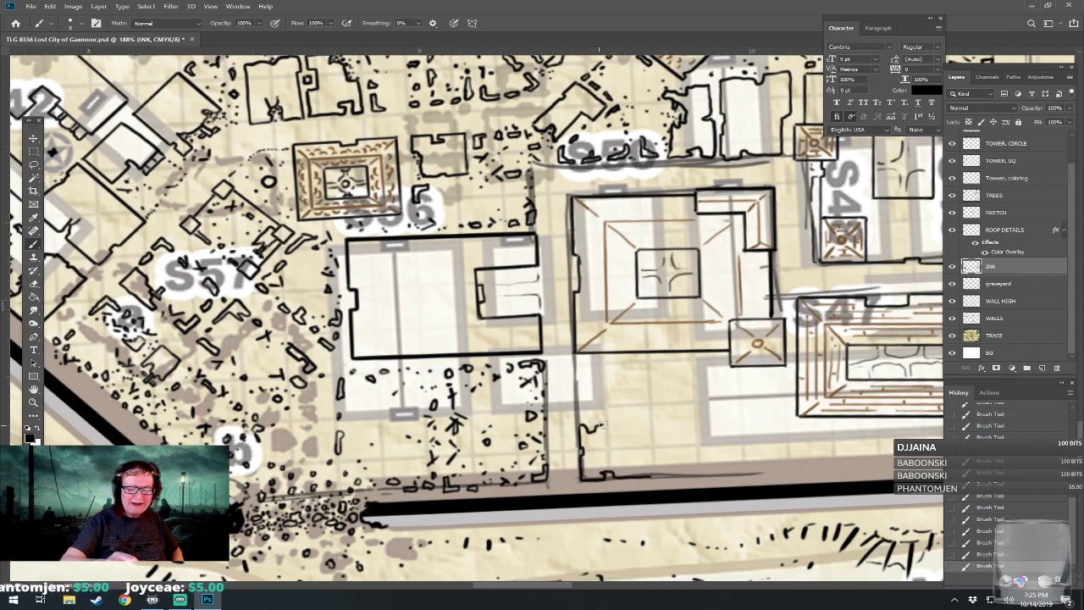
mouse_move(614, 426)
mouse_down()
mouse_move(649, 441)
mouse_move(638, 453)
mouse_move(651, 476)
mouse_up()
drag(593, 429, 606, 426)
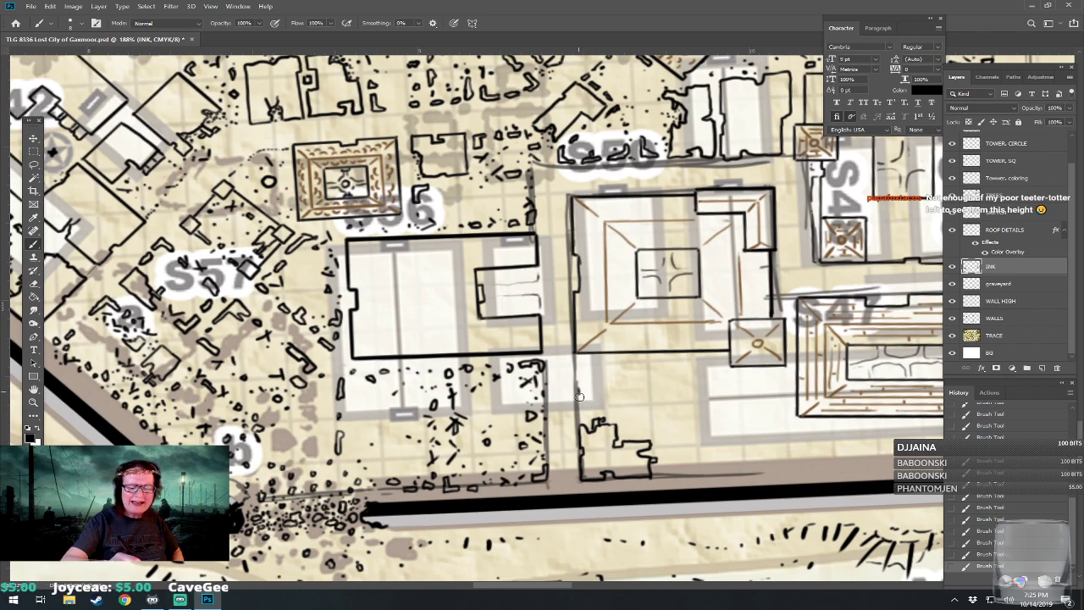
mouse_move(584, 398)
mouse_down()
mouse_move(585, 361)
mouse_move(637, 371)
mouse_up()
drag(626, 422, 640, 410)
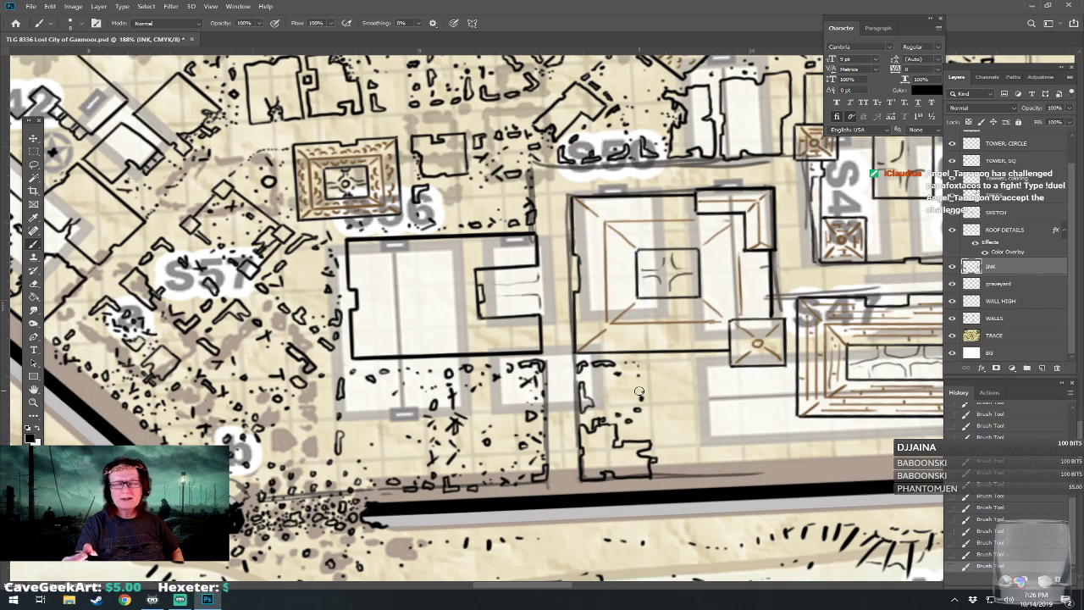
Ink a second, smaller jagged ruin just east of the corner ruin and scatter rubble along its east side.
drag(640, 392, 575, 384)
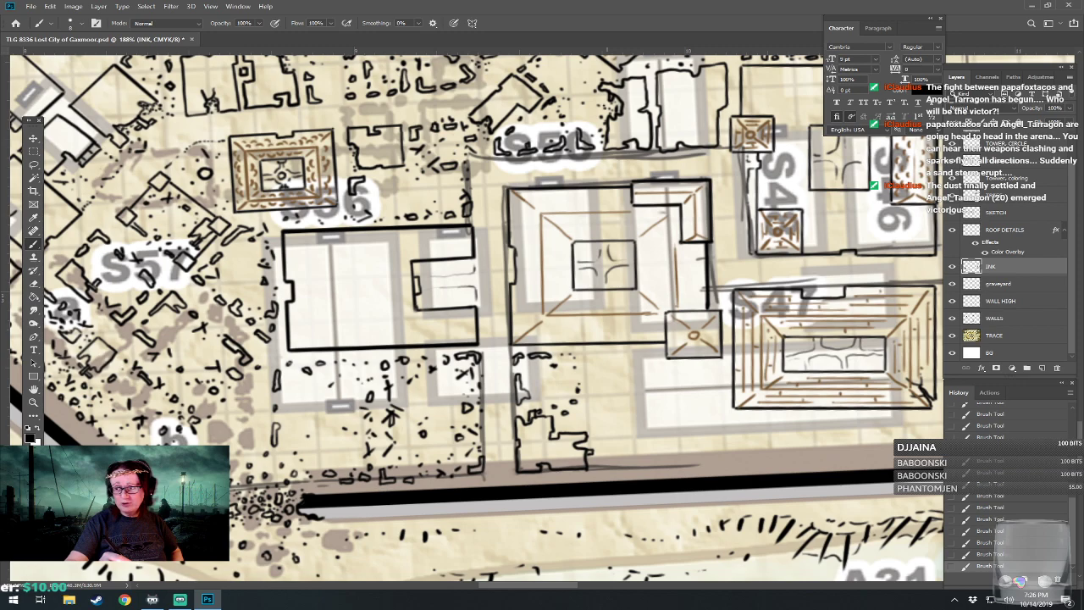
mouse_move(607, 434)
mouse_down()
mouse_move(610, 468)
mouse_move(622, 467)
mouse_move(639, 451)
mouse_move(638, 433)
mouse_move(606, 435)
mouse_move(651, 445)
mouse_move(639, 448)
mouse_move(647, 441)
mouse_move(648, 455)
mouse_move(688, 428)
mouse_move(695, 464)
mouse_up()
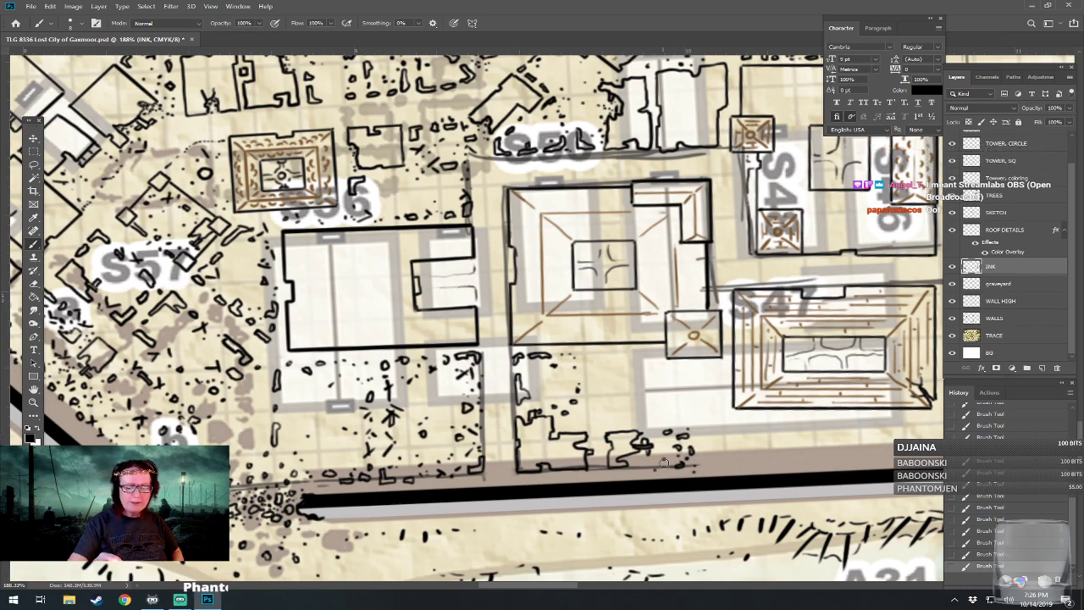
mouse_move(646, 463)
mouse_down()
mouse_move(672, 459)
mouse_move(650, 426)
mouse_up()
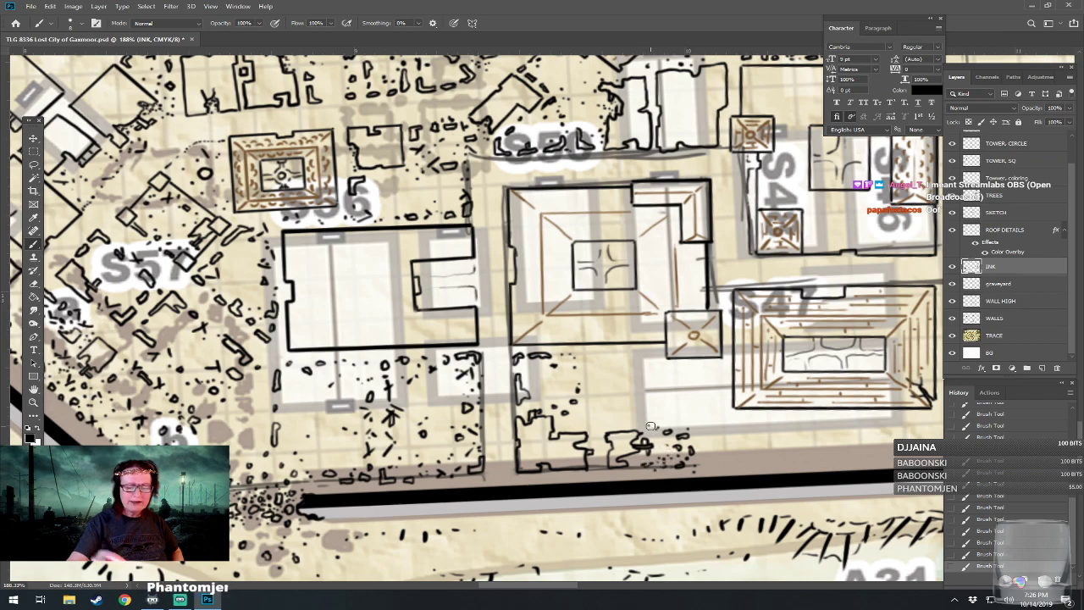
Scatter ink rubble east of the small ruin, toward the S47 building's west side and south of the small square tower.
scroll(650, 426, right, 2)
scroll(651, 426, up, 1)
click(627, 421)
click(614, 433)
click(616, 421)
click(632, 423)
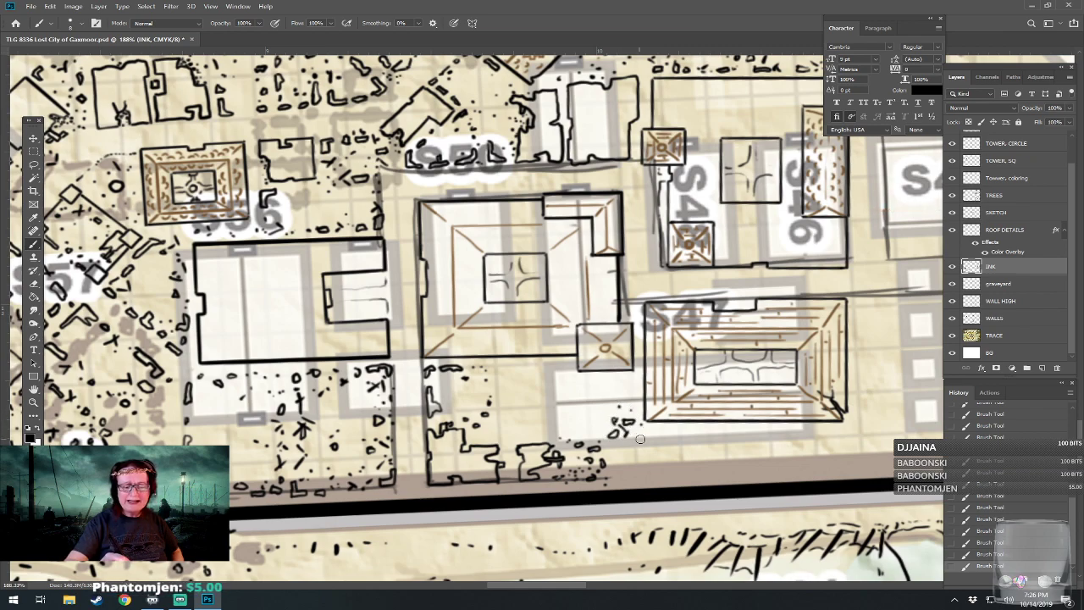
click(643, 440)
drag(638, 461, 638, 474)
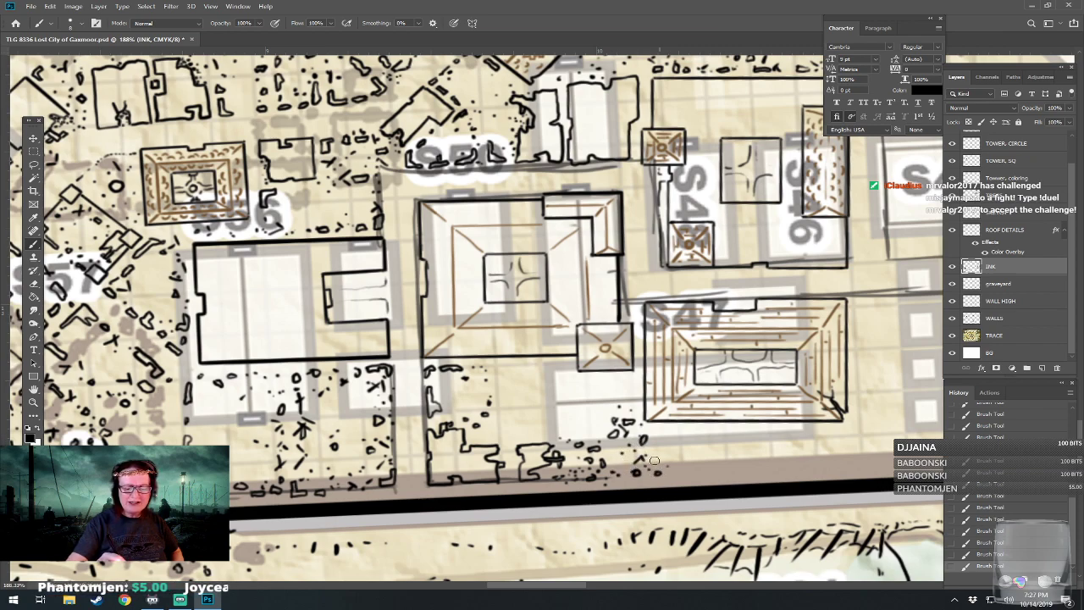
click(671, 471)
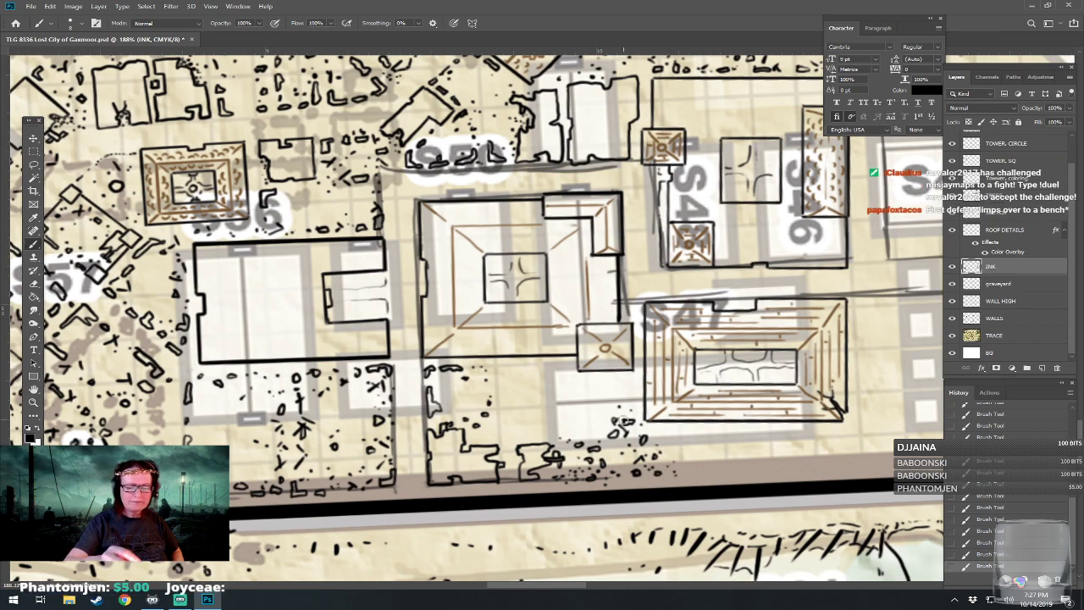
click(617, 382)
click(580, 379)
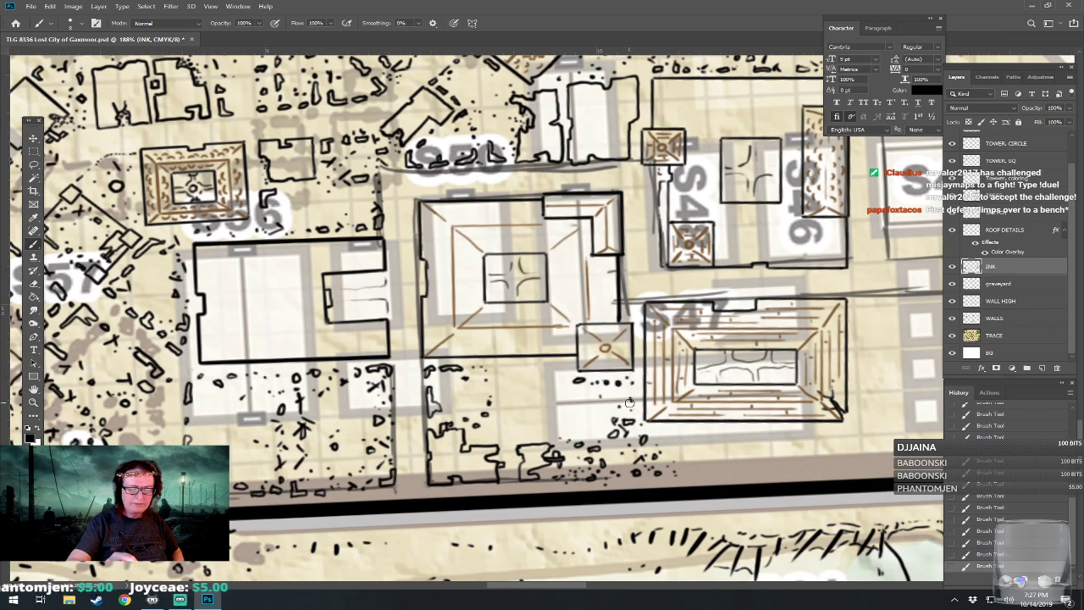
Ink rubble pieces along the ruined plot's north edge and across its interior, just north of the two jagged ruins.
click(504, 368)
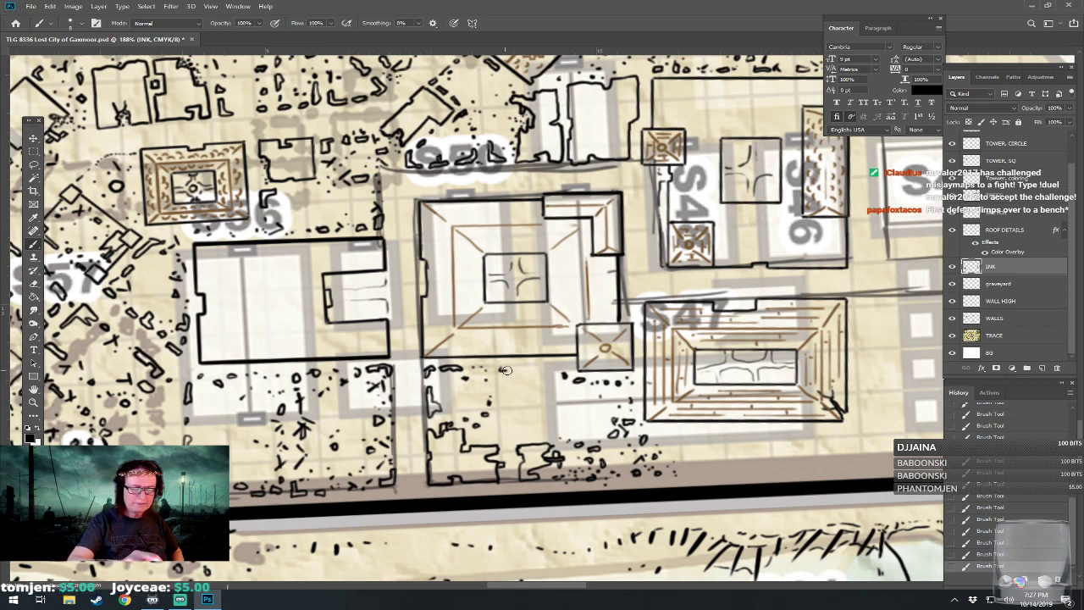
drag(498, 375, 511, 392)
click(523, 369)
click(538, 367)
click(547, 367)
click(563, 375)
drag(557, 370, 569, 362)
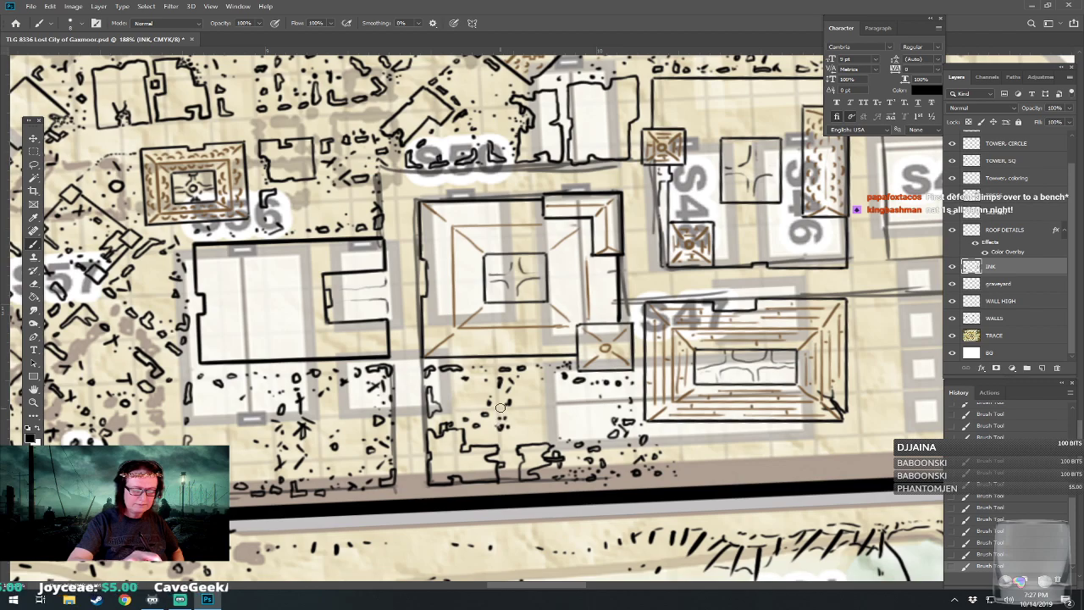
click(515, 435)
click(518, 431)
click(522, 424)
click(541, 434)
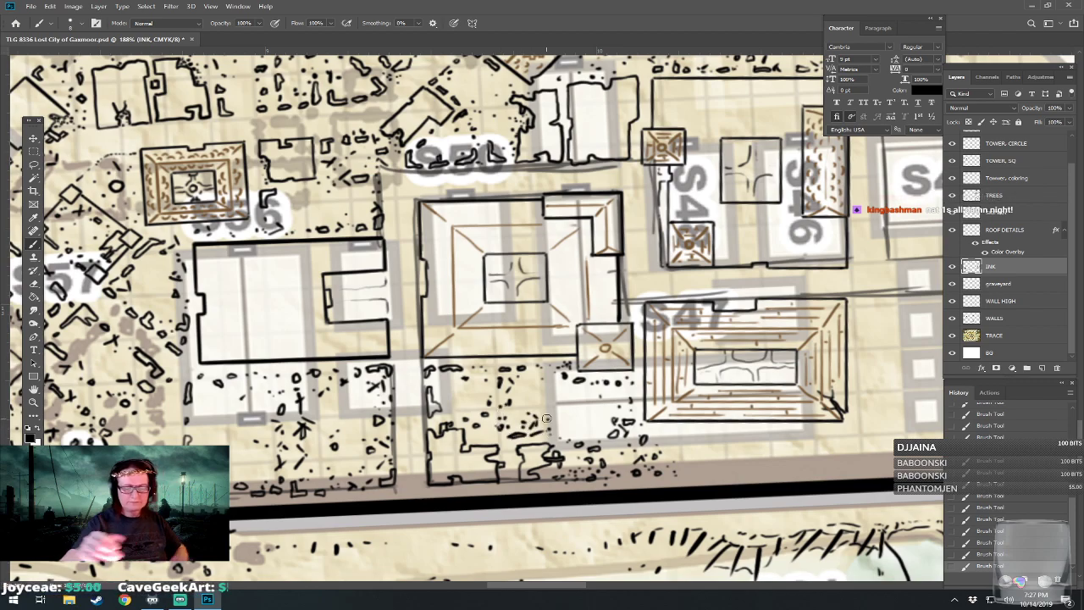
Hide the TRACE layer and save the map file.
scroll(546, 418, down, 5)
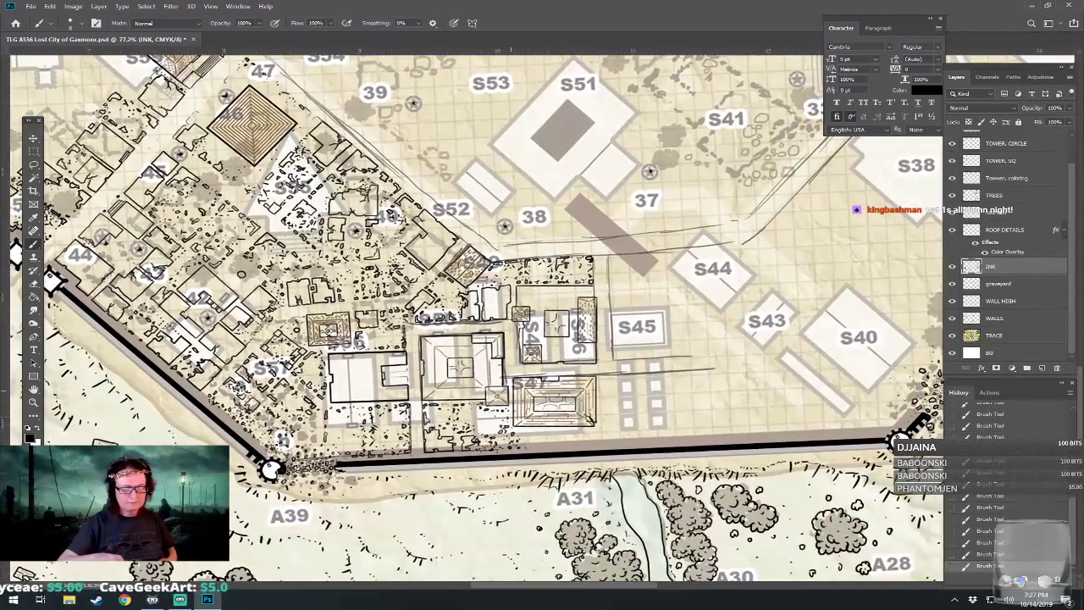
click(952, 335)
scroll(508, 381, down, 3)
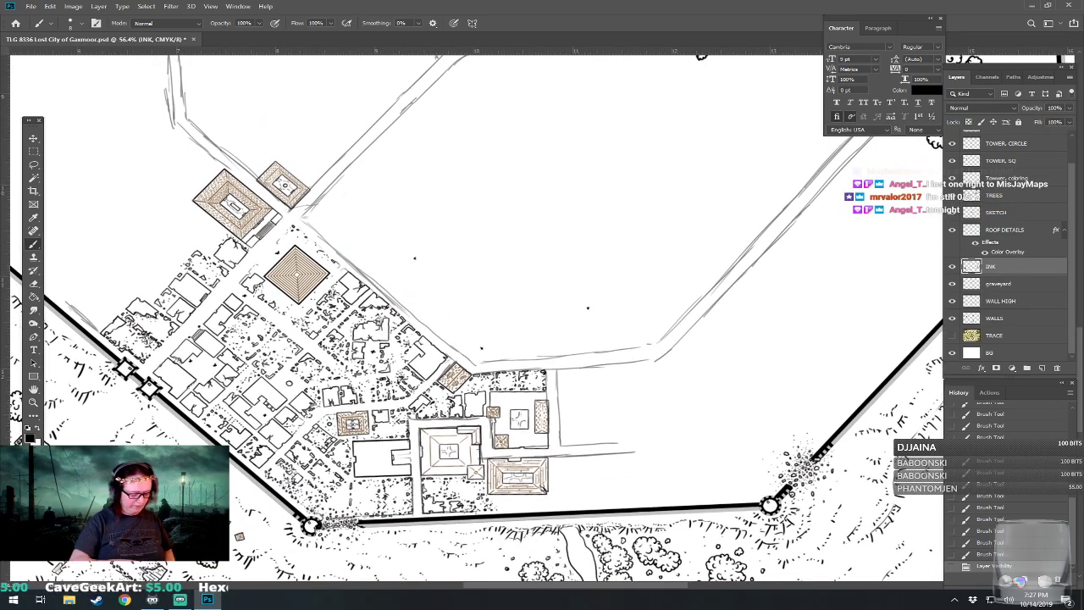
key(ctrl+s)
scroll(483, 551, down, 4)
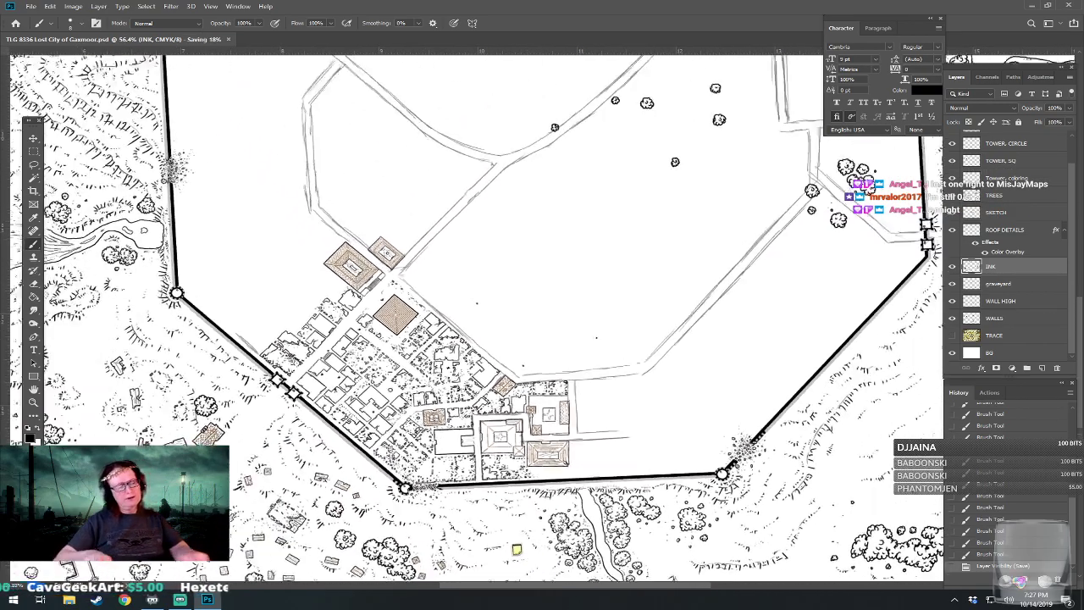
scroll(483, 339, down, 3)
scroll(483, 339, up, 3)
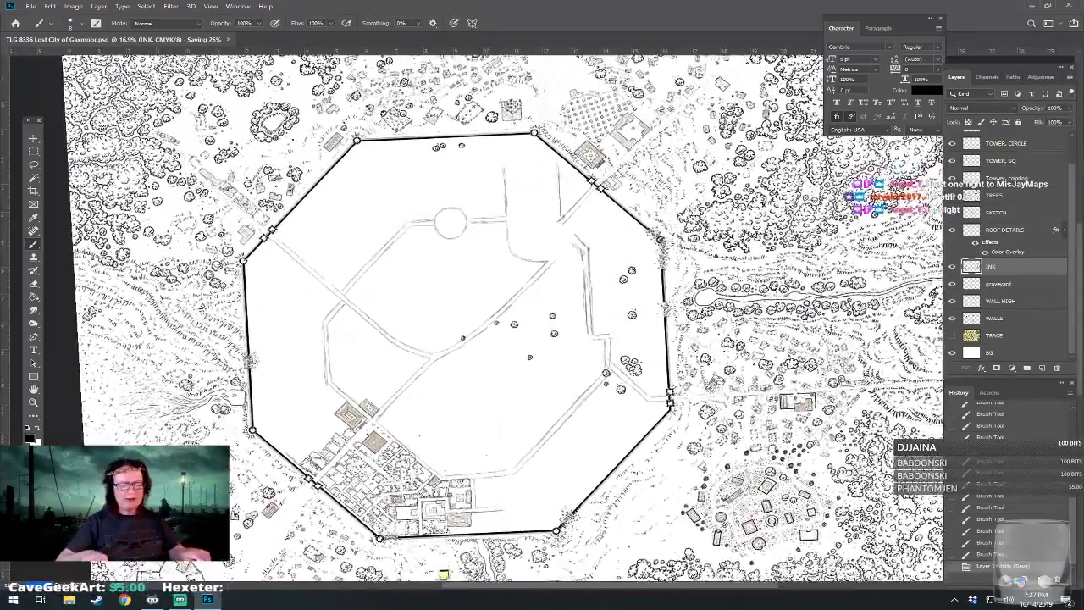
scroll(398, 423, up, 2)
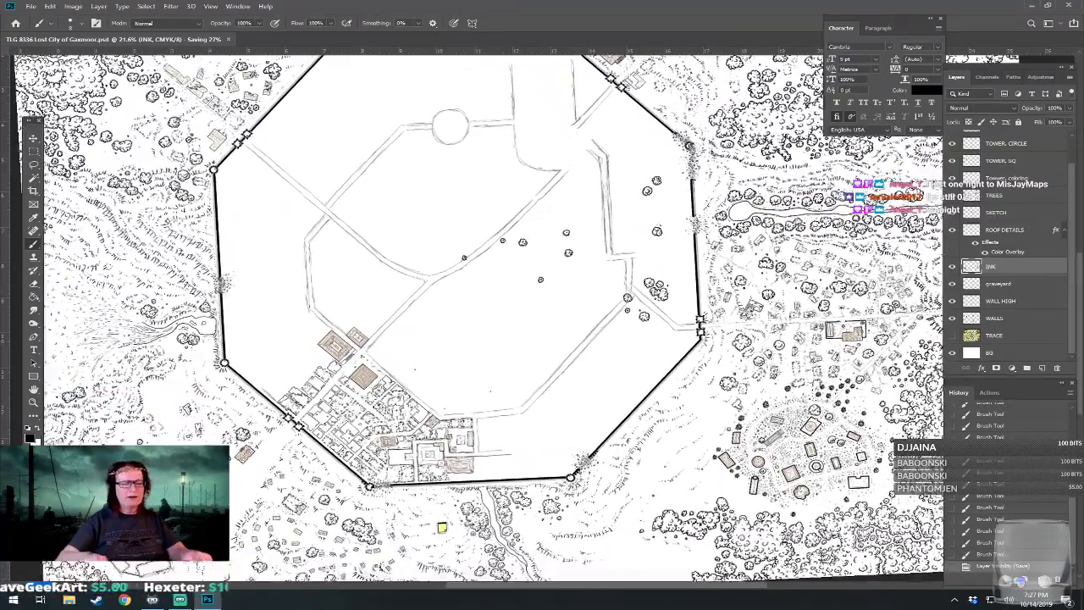
scroll(508, 339, down, 2)
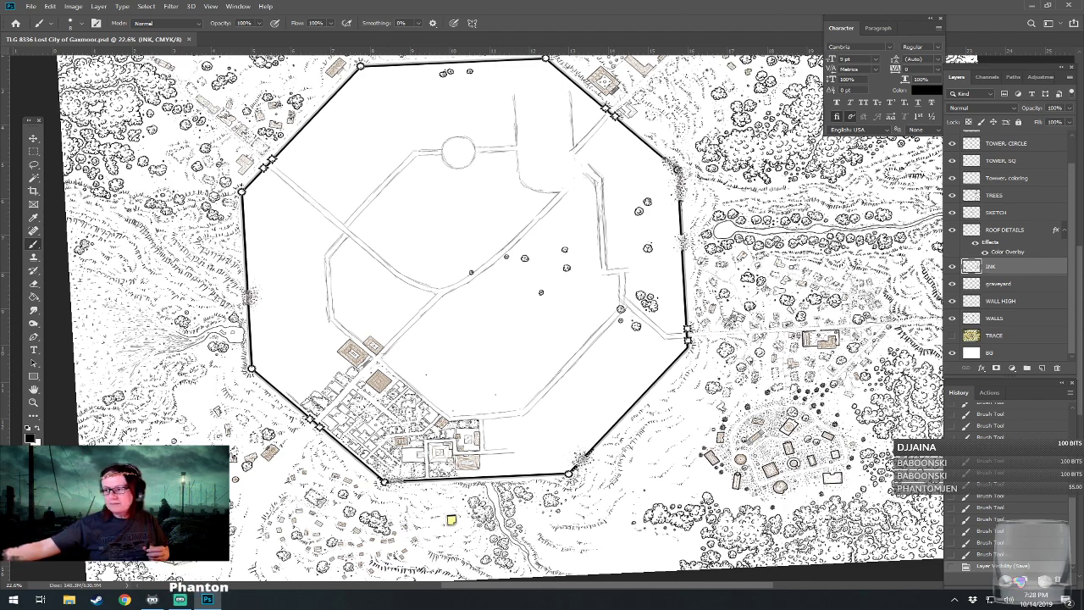
Compare the inked southern district with the traced original by switching the TRACE layer on and off.
scroll(452, 480, up, 6)
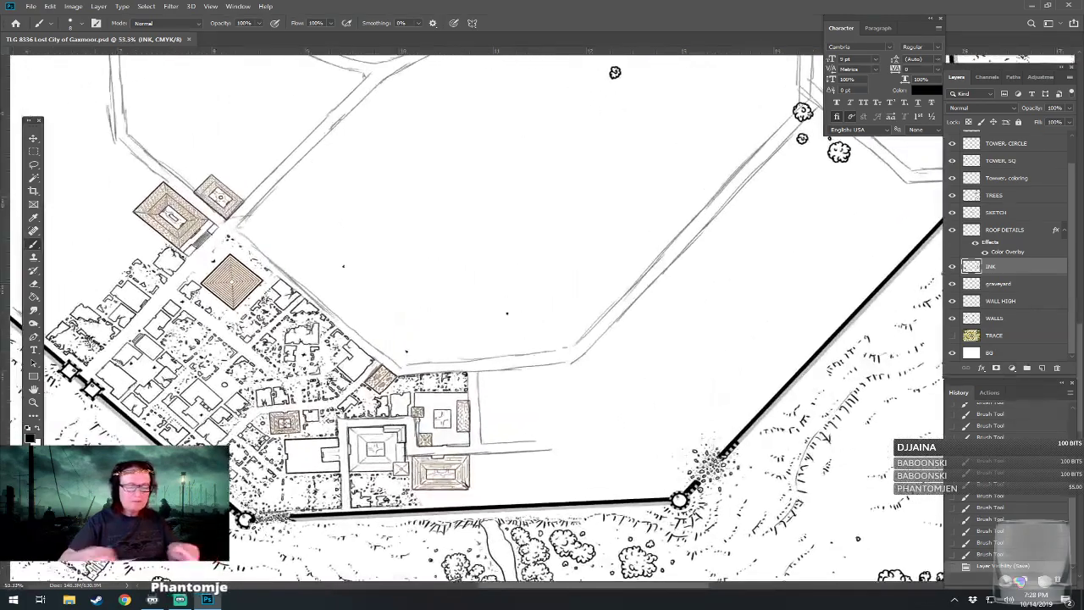
drag(543, 433, 551, 425)
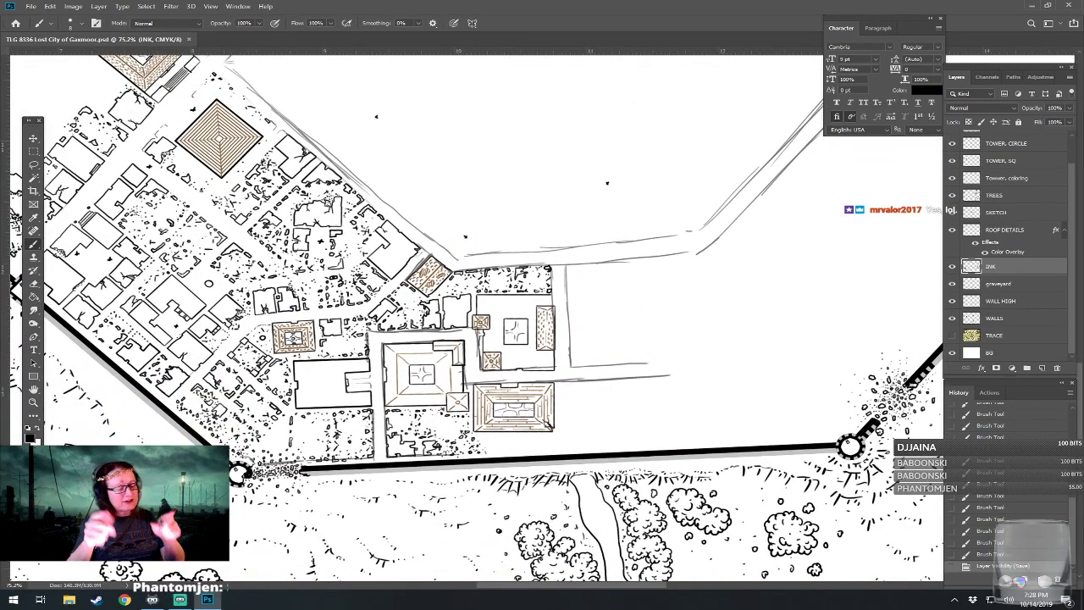
scroll(552, 425, down, 3)
scroll(511, 458, up, 4)
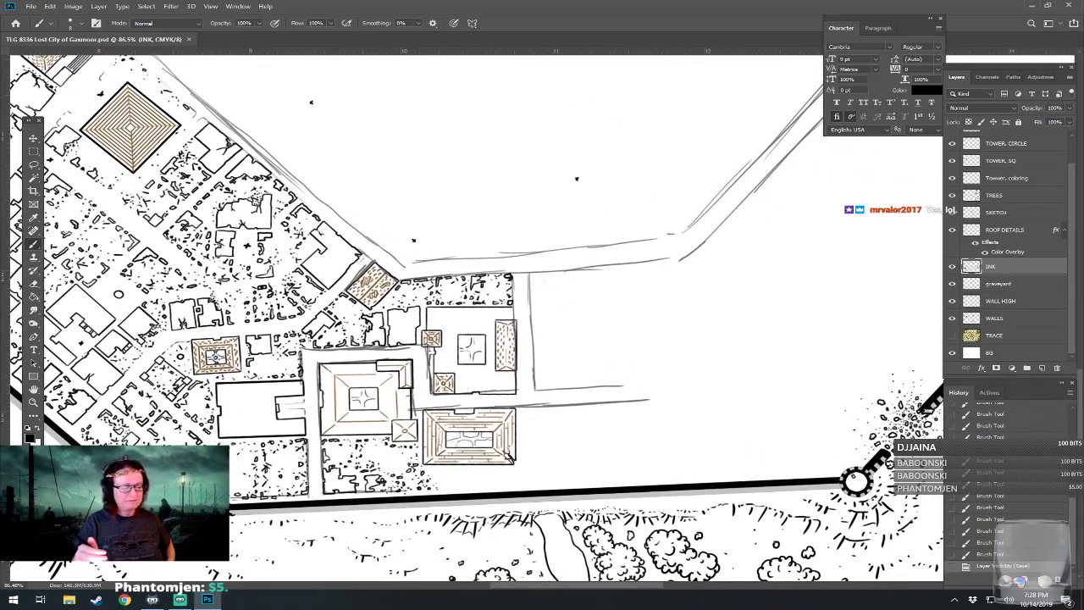
mouse_move(511, 458)
mouse_down()
mouse_move(500, 460)
mouse_move(513, 464)
mouse_up()
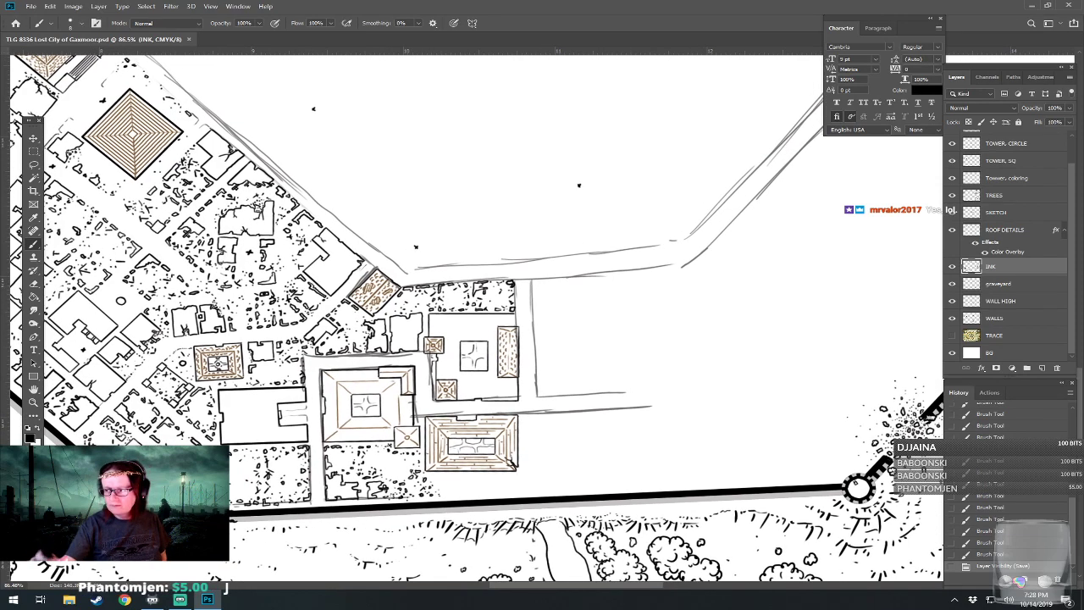
click(952, 335)
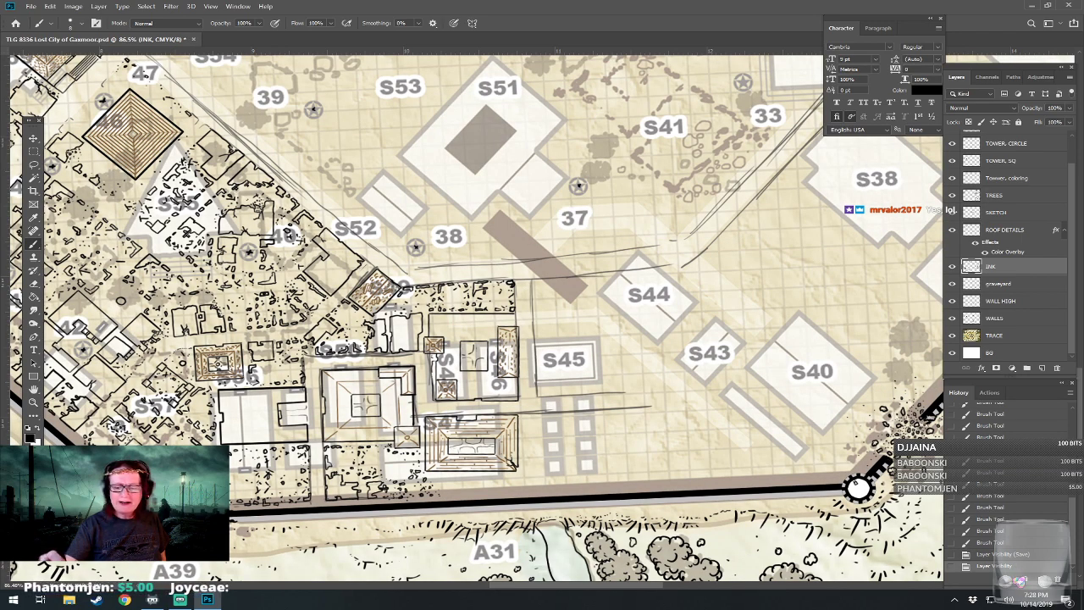
click(952, 335)
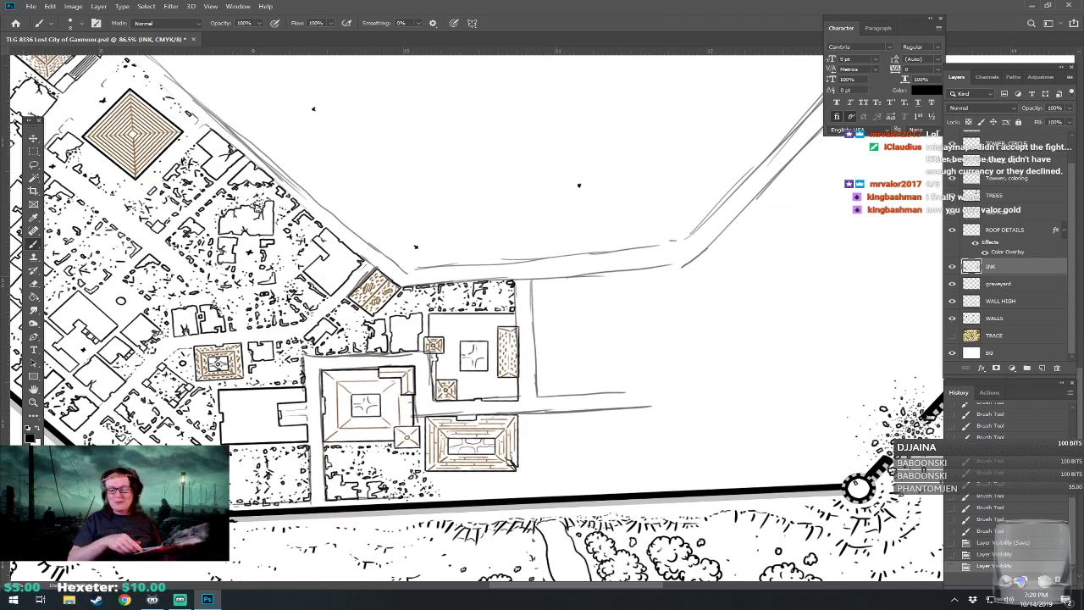
click(952, 335)
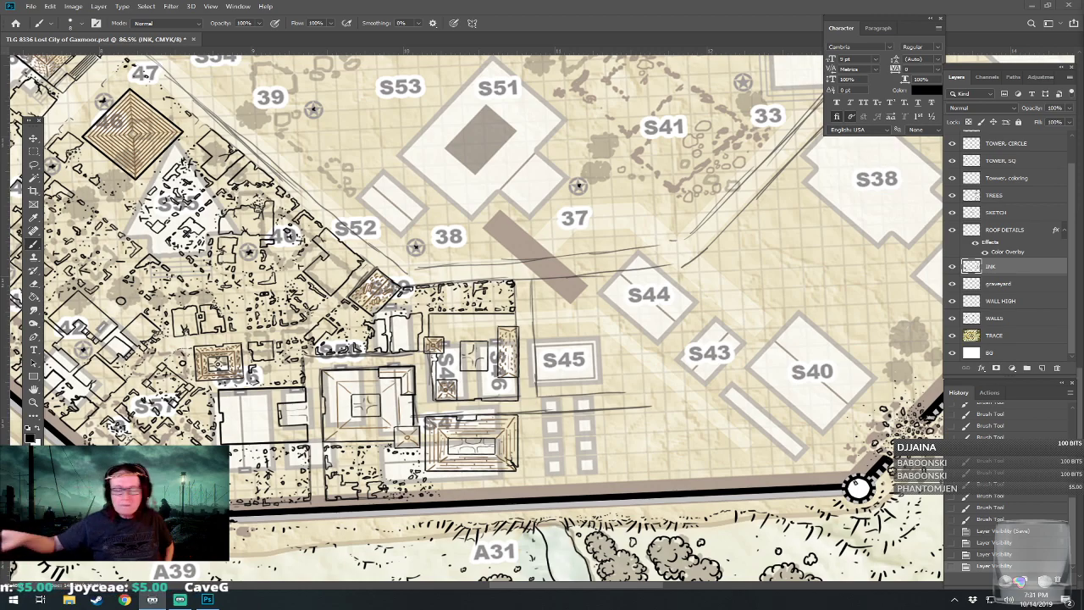
drag(542, 321, 512, 371)
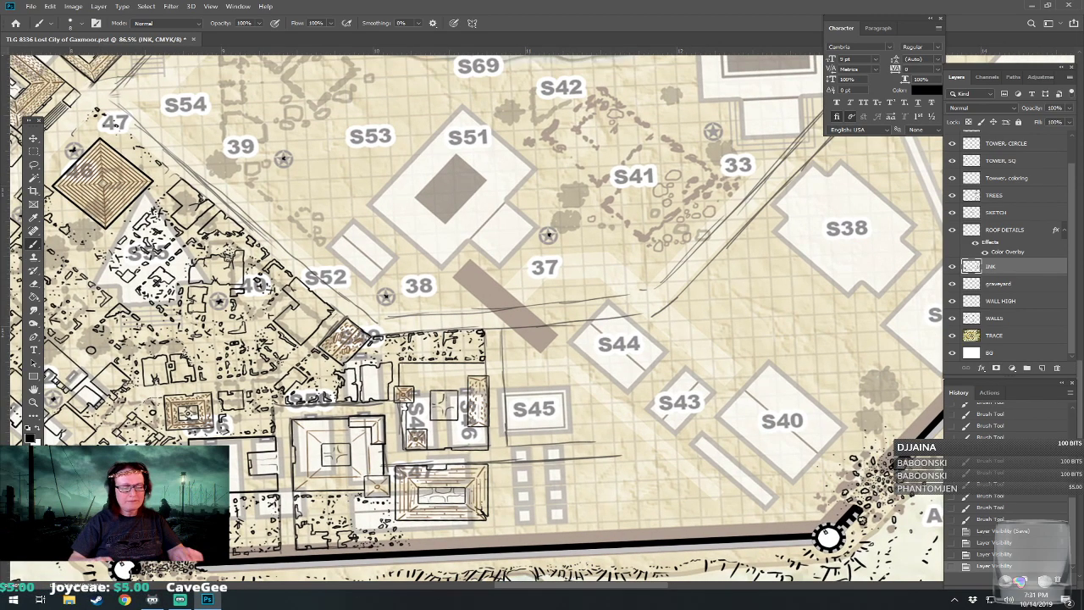
scroll(362, 544, up, 2)
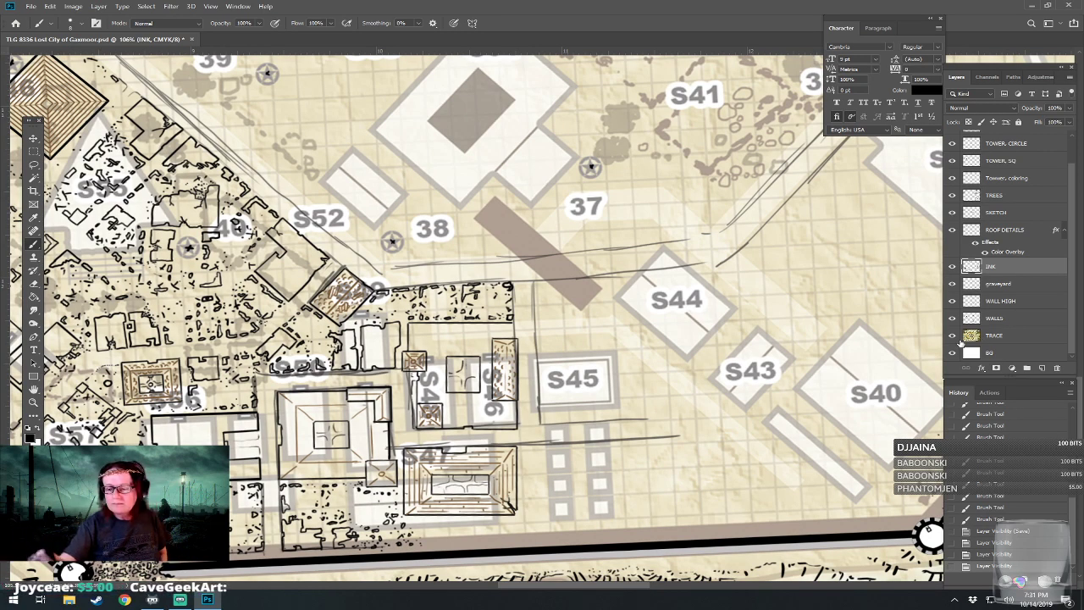
click(952, 336)
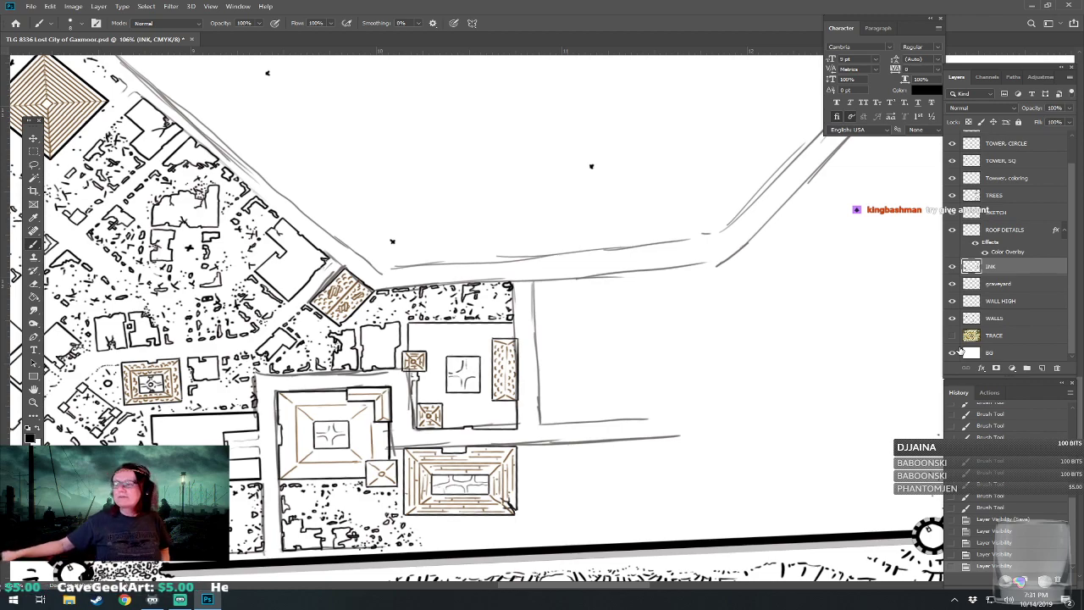
key(e)
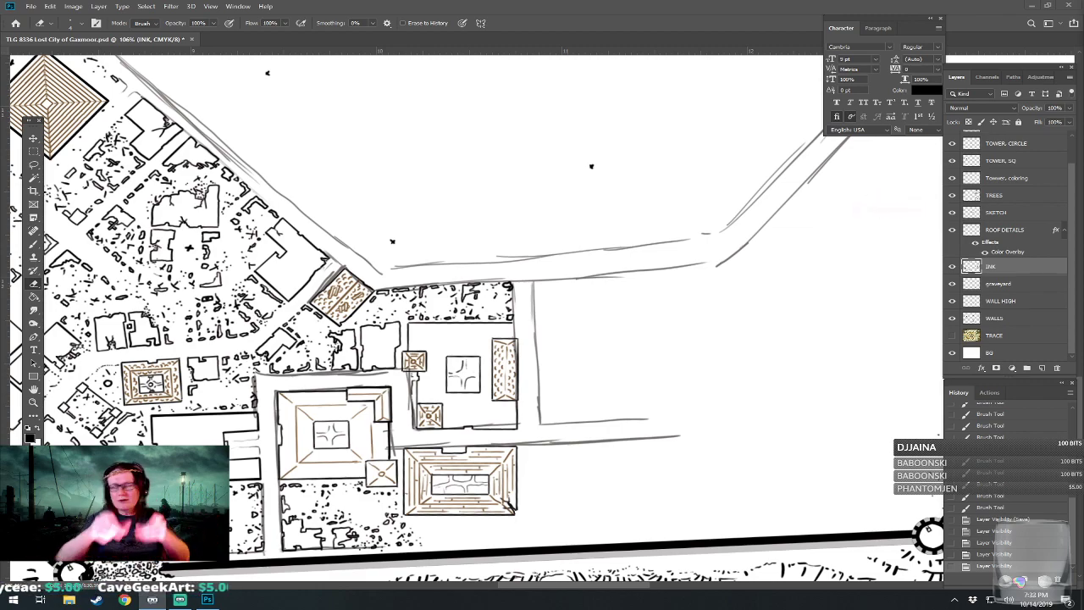
scroll(474, 322, left, 2)
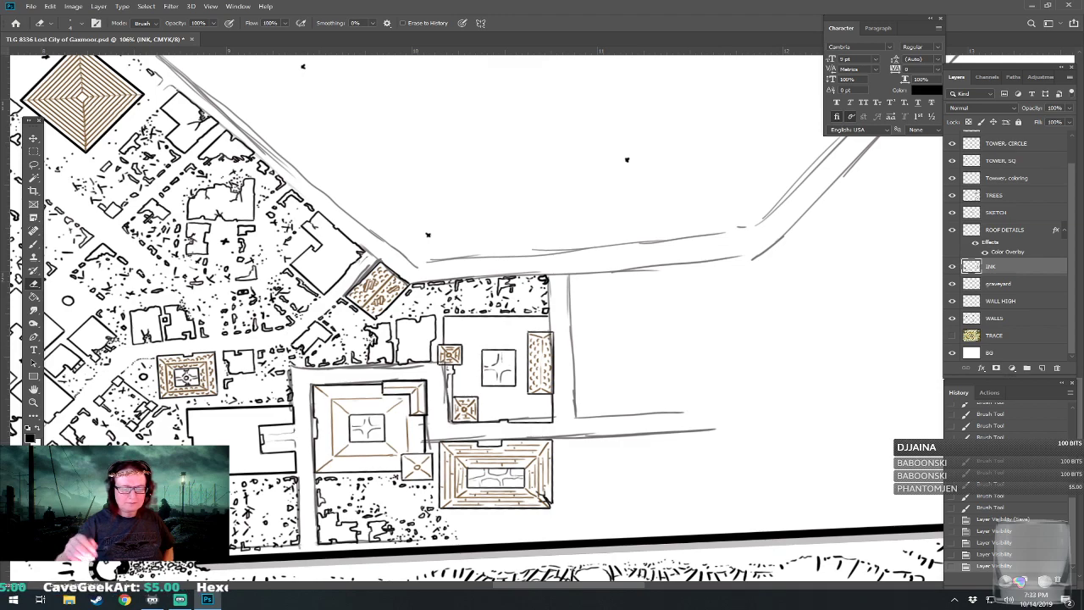
scroll(474, 322, up, 3)
scroll(474, 321, up, 2)
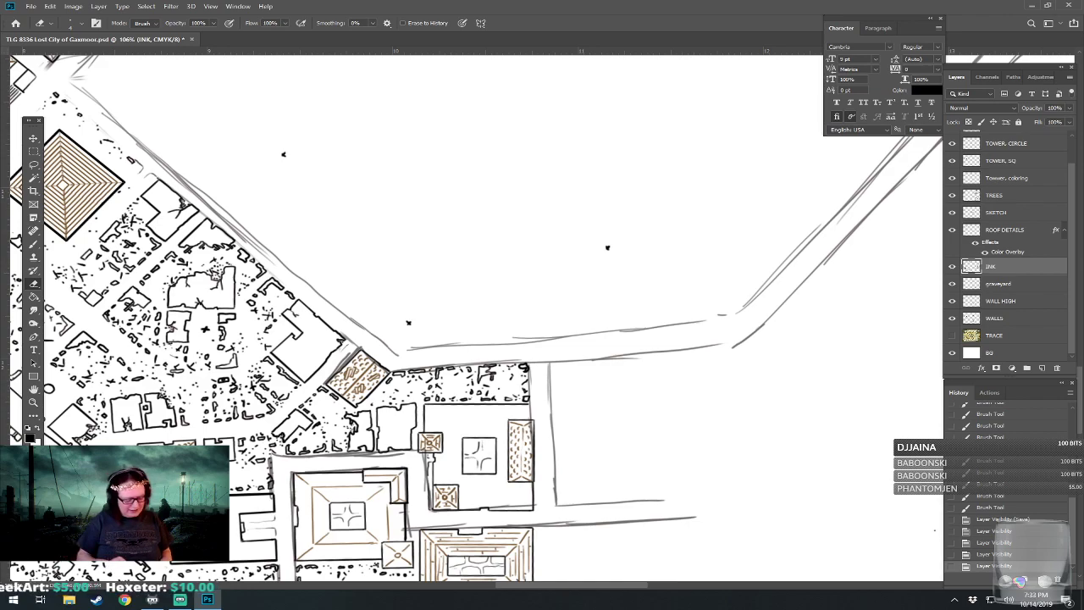
key(c)
key(b)
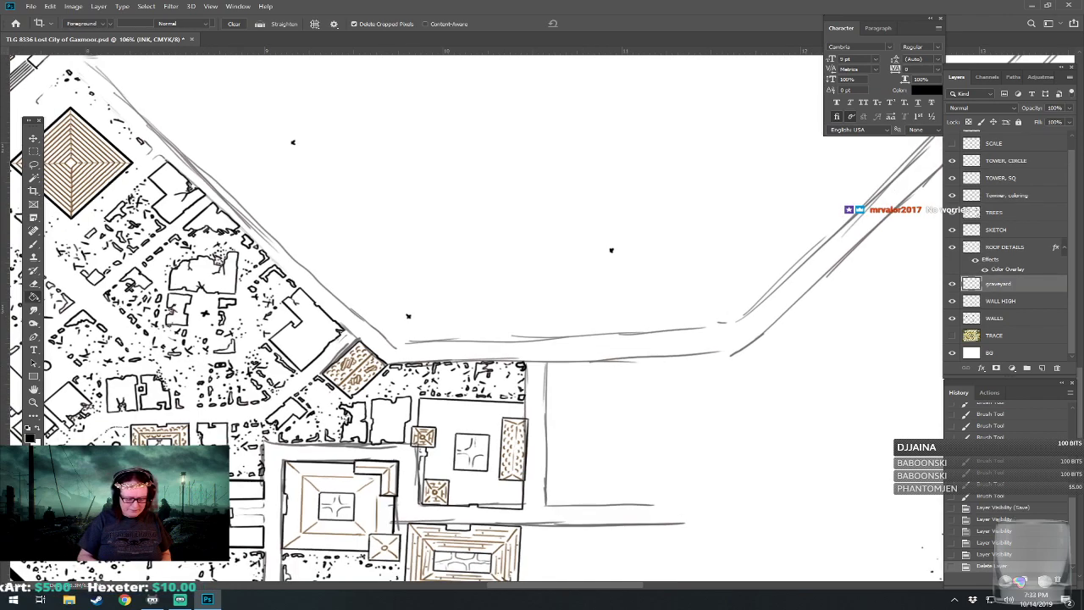
key(Delete)
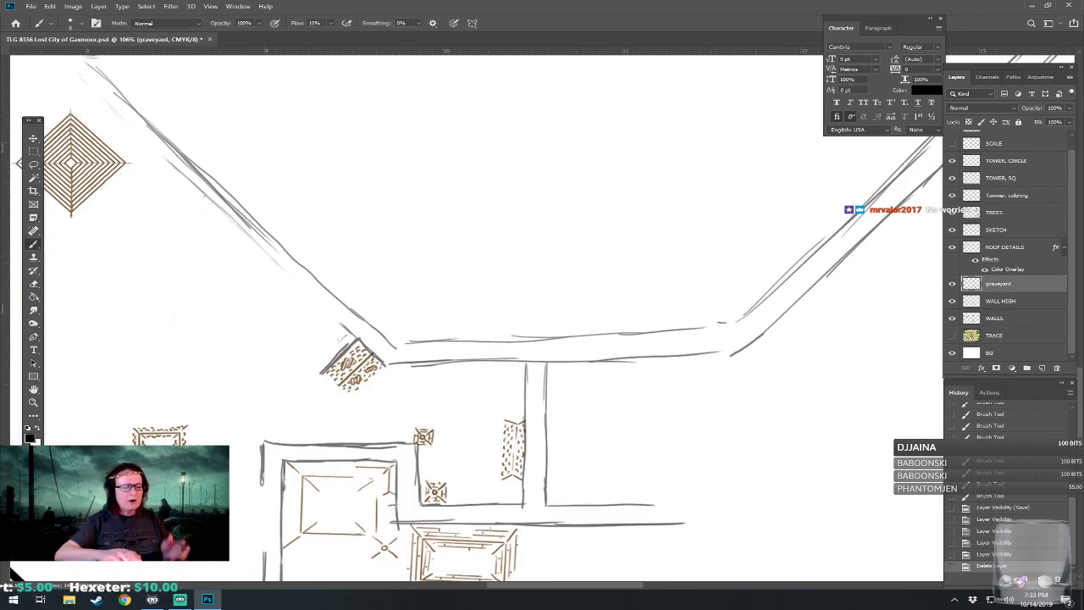
click(989, 556)
drag(513, 578, 566, 471)
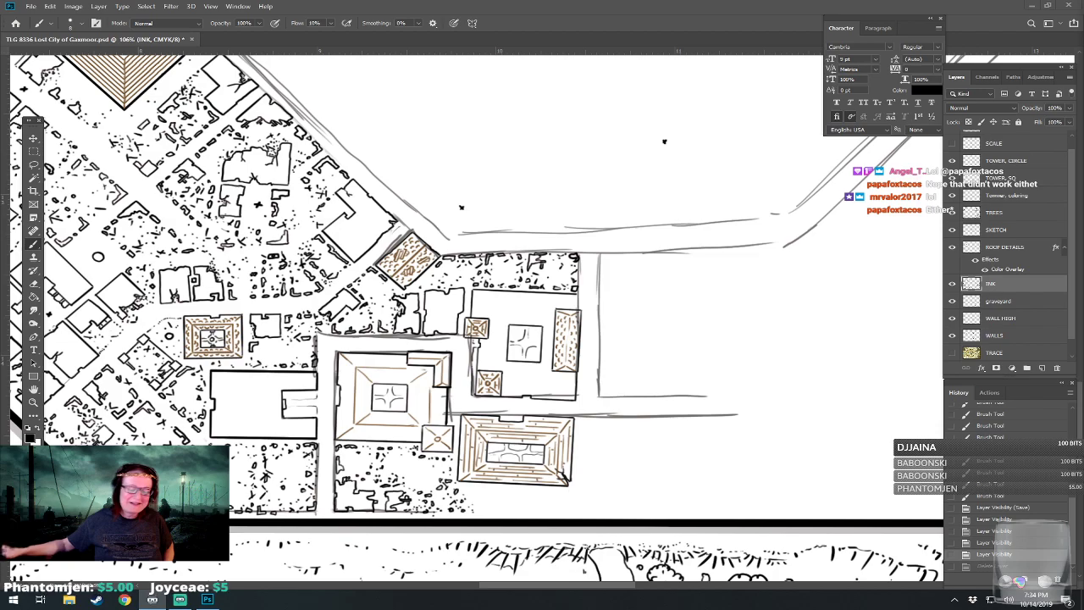
scroll(593, 339, up, 5)
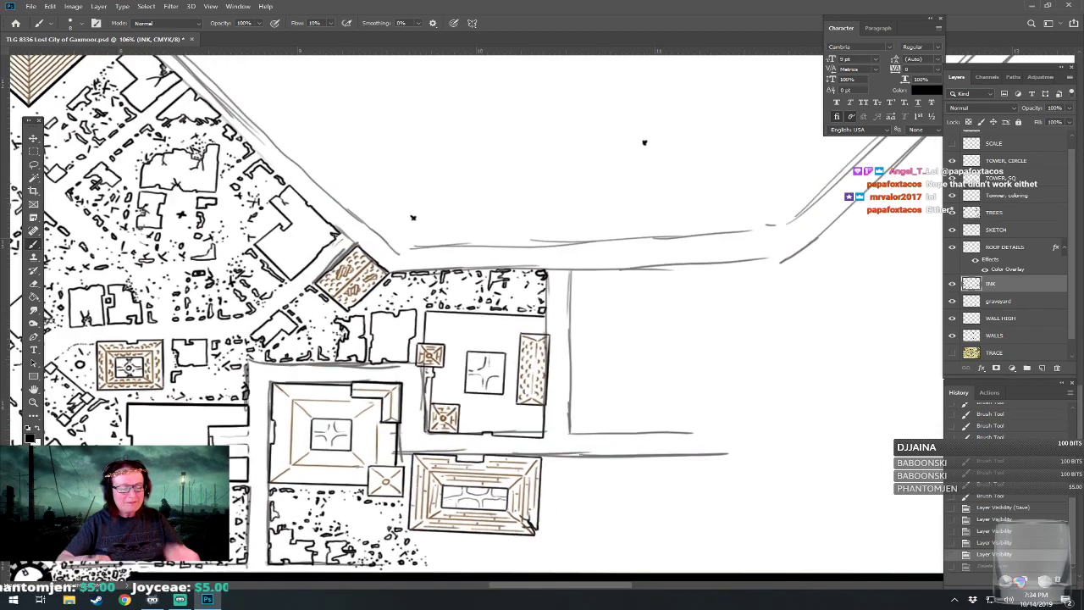
scroll(362, 157, up, 2)
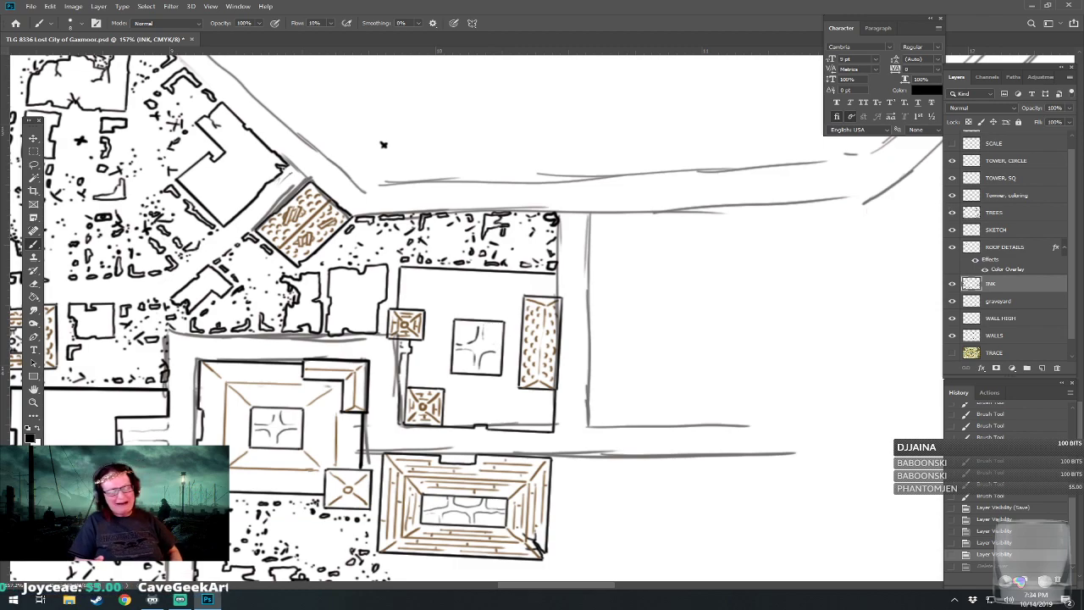
mouse_move(383, 144)
mouse_down()
mouse_move(339, 138)
mouse_move(368, 144)
mouse_up()
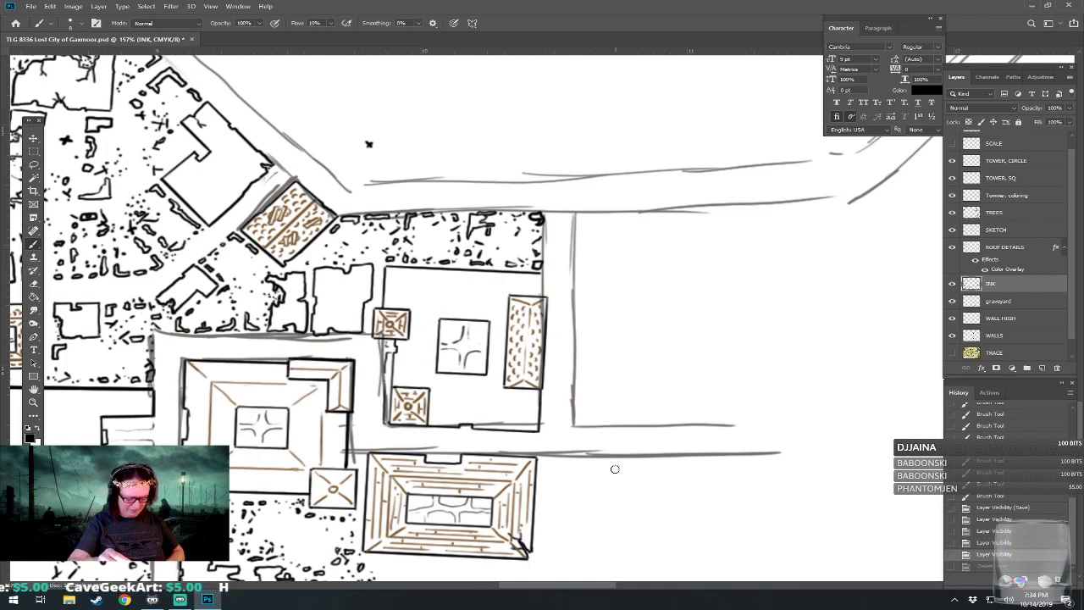
click(541, 273)
click(544, 272)
click(542, 274)
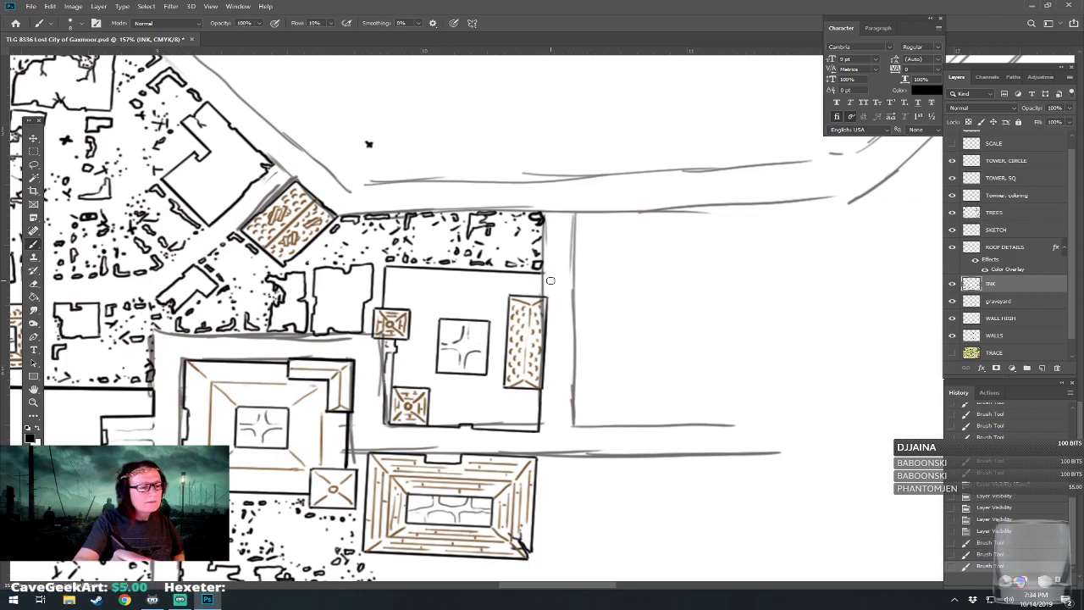
mouse_move(683, 298)
mouse_down()
mouse_move(681, 336)
mouse_move(711, 346)
mouse_up()
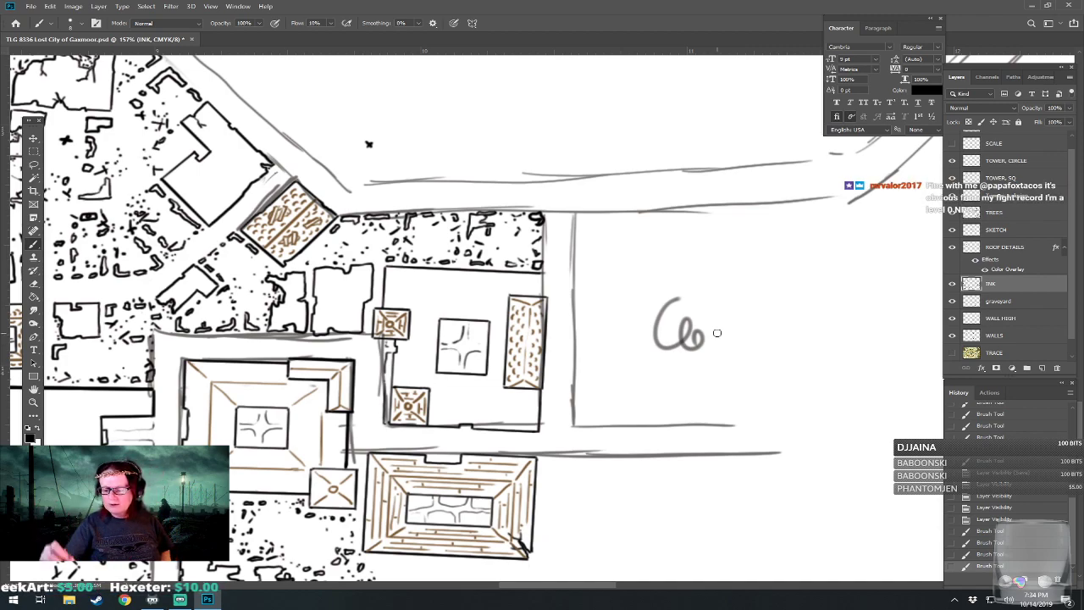
click(1002, 507)
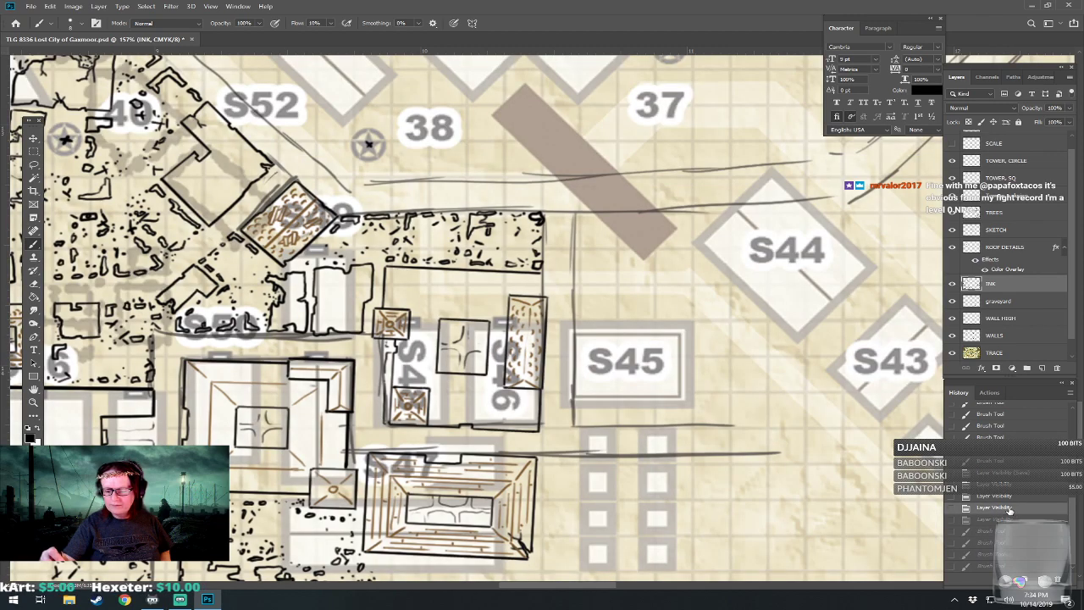
Hide the TRACE reference, set the brush flow to 100%, and ink the gap at the walled courtyard's northeast corner.
click(994, 520)
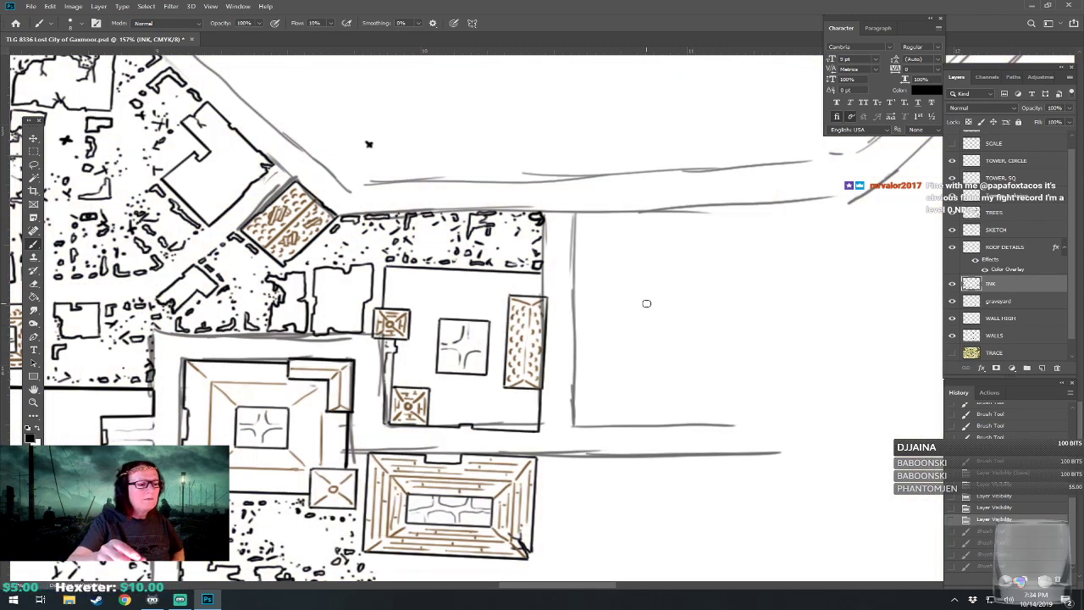
click(79, 25)
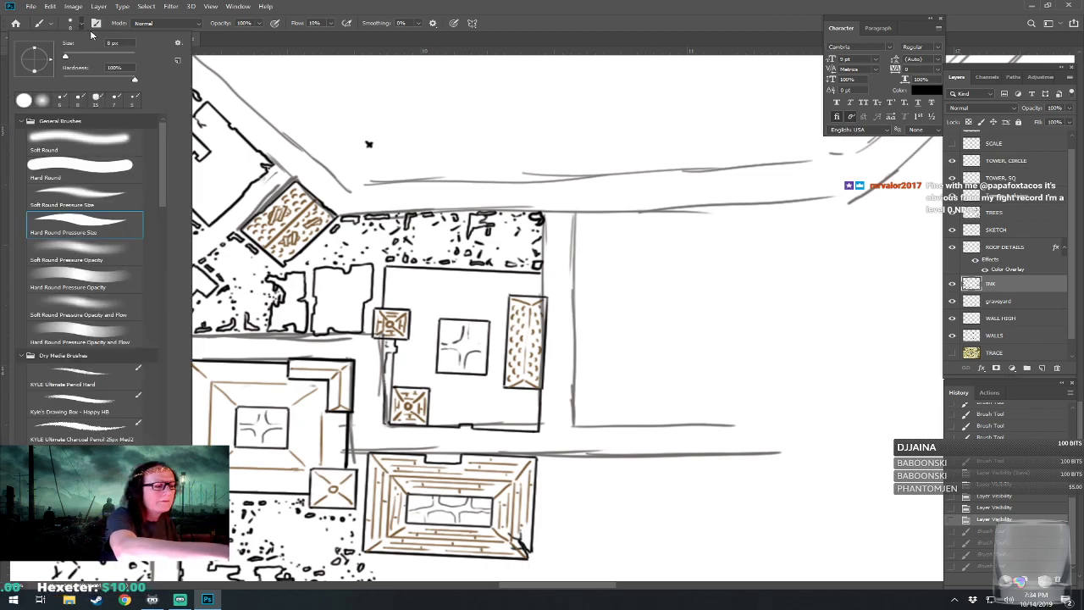
key(Escape)
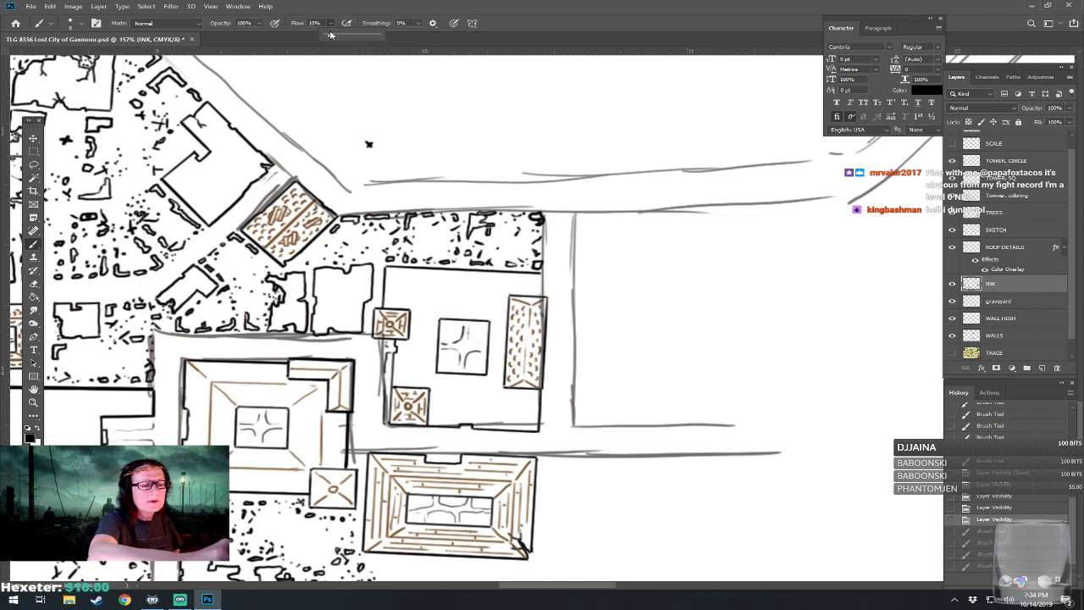
drag(331, 36, 381, 36)
drag(669, 310, 689, 341)
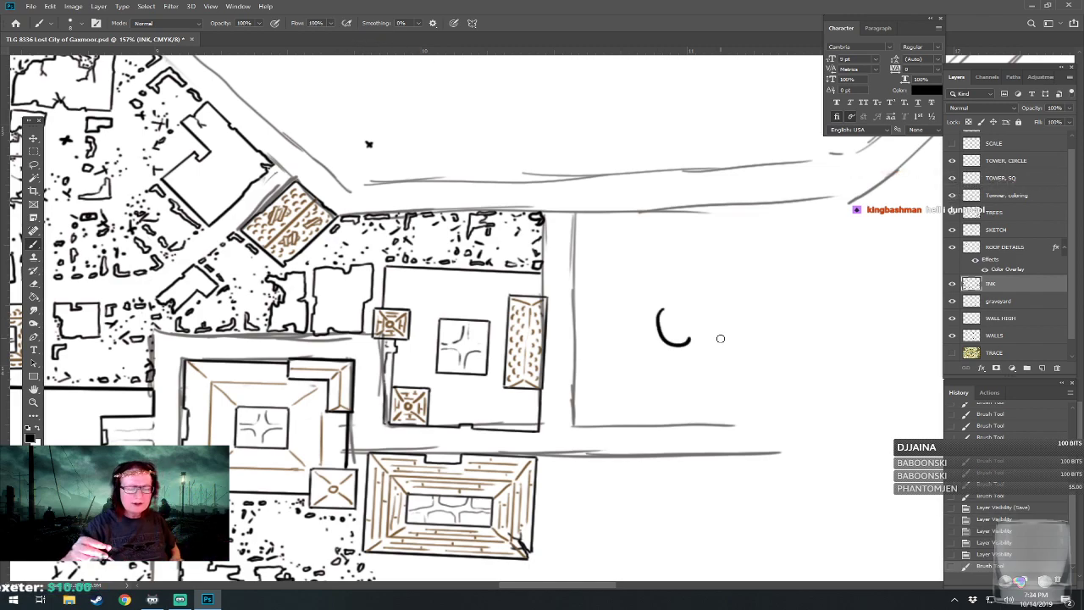
key(ctrl+z)
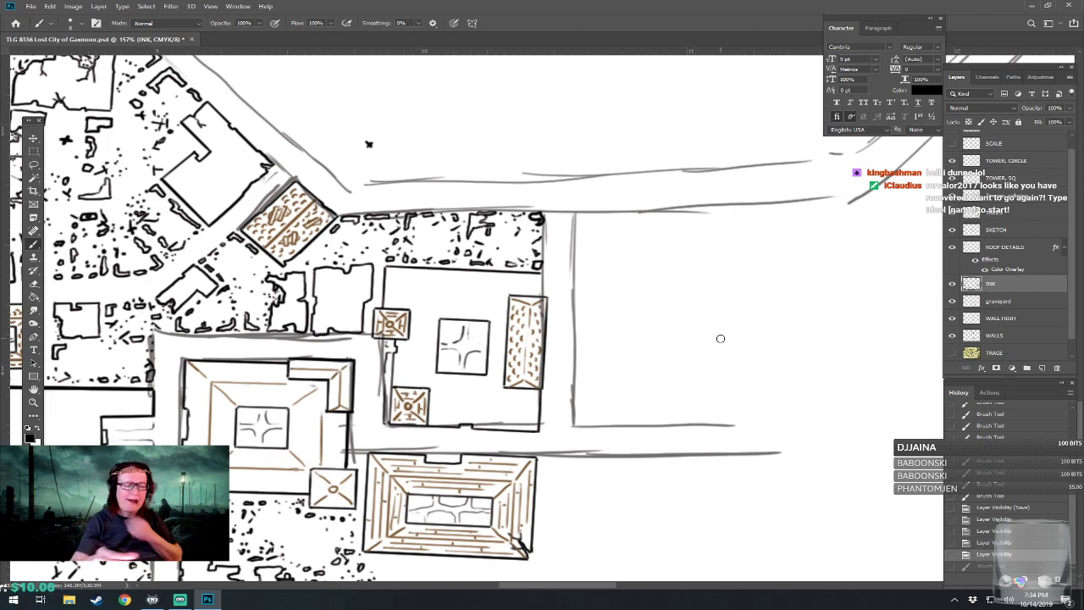
mouse_move(540, 273)
mouse_down()
mouse_move(540, 298)
mouse_move(548, 277)
mouse_up()
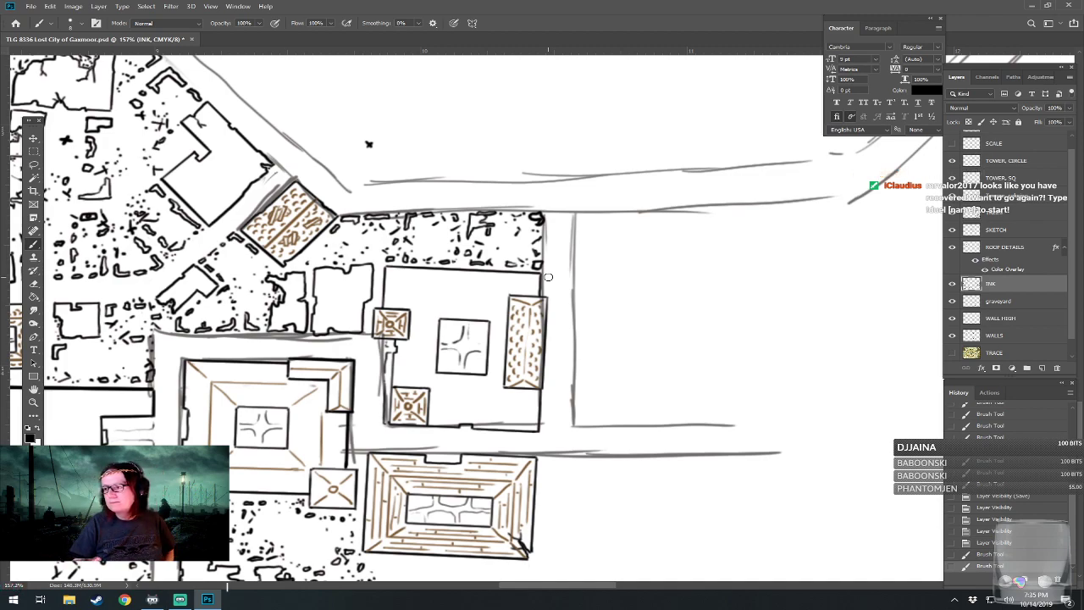
drag(373, 136, 404, 127)
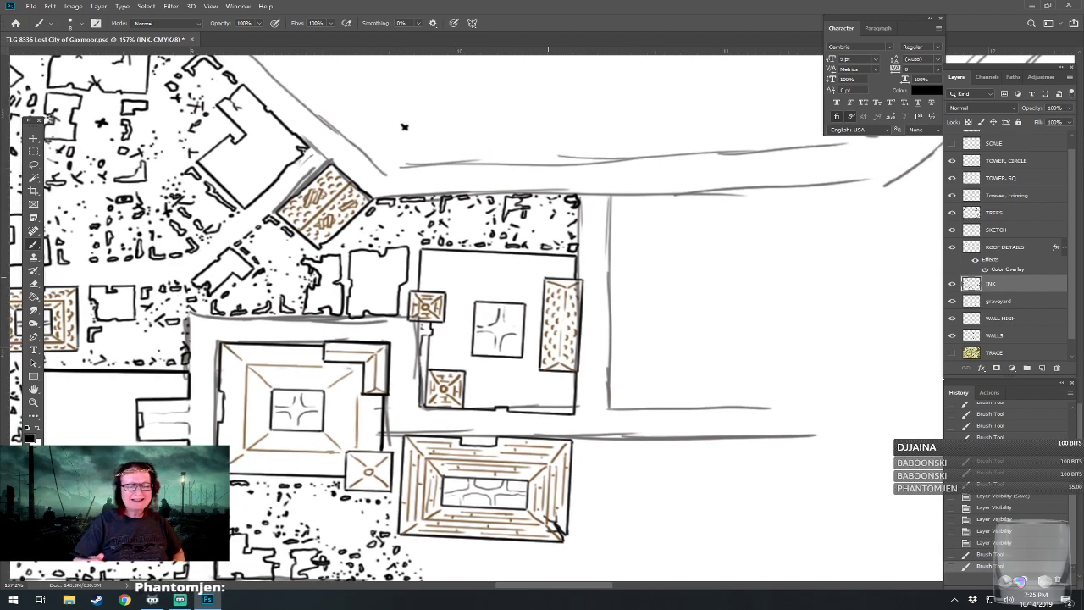
drag(404, 126, 366, 188)
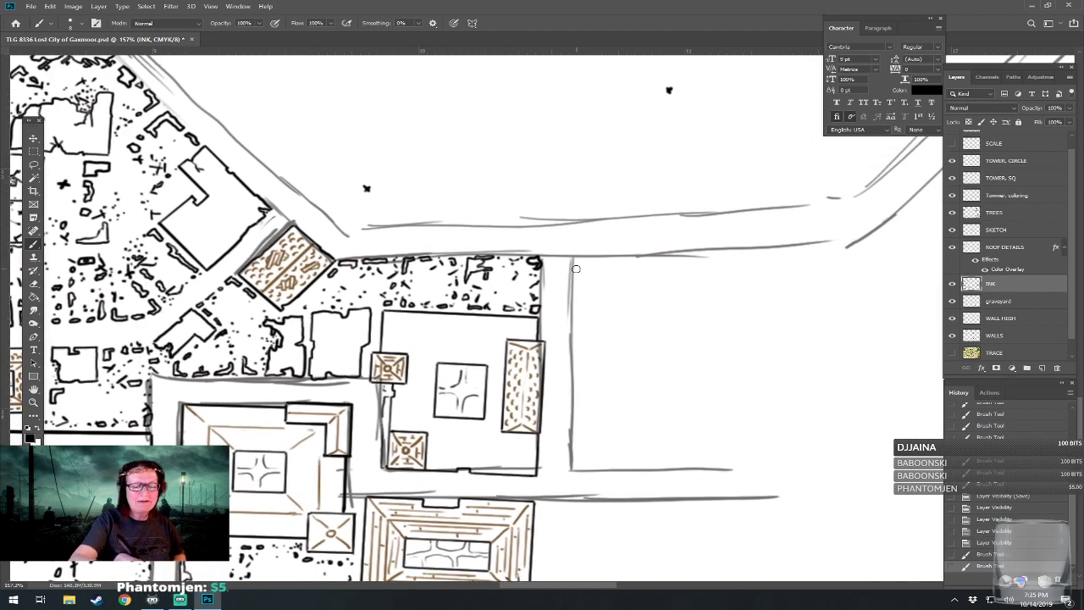
Try to ink a straight wall line down the upper west edge of the empty plot east of the walled courtyard.
drag(571, 256, 573, 340)
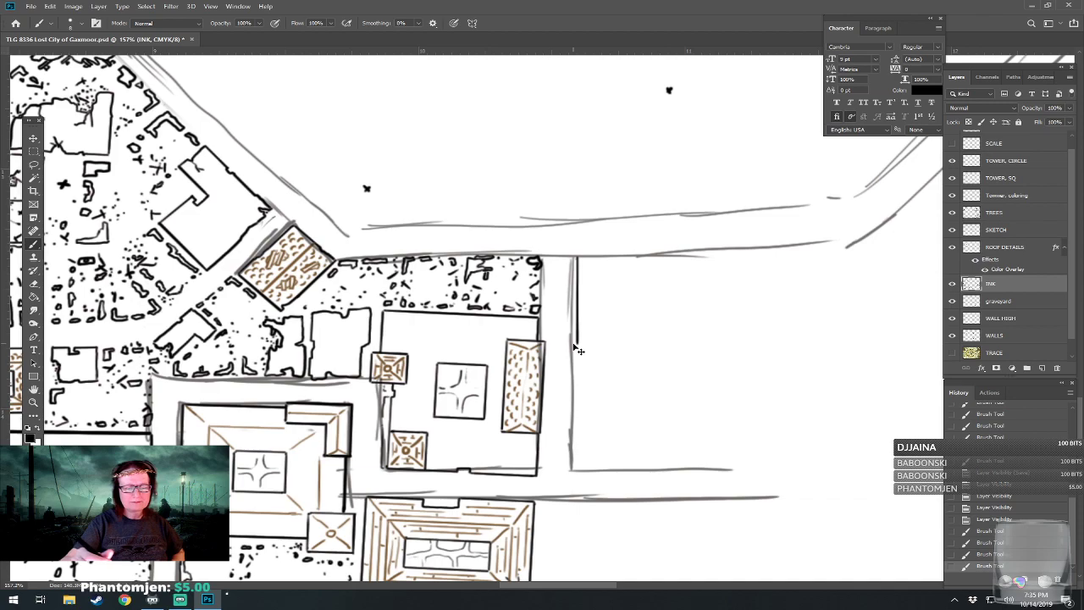
key(ctrl+z)
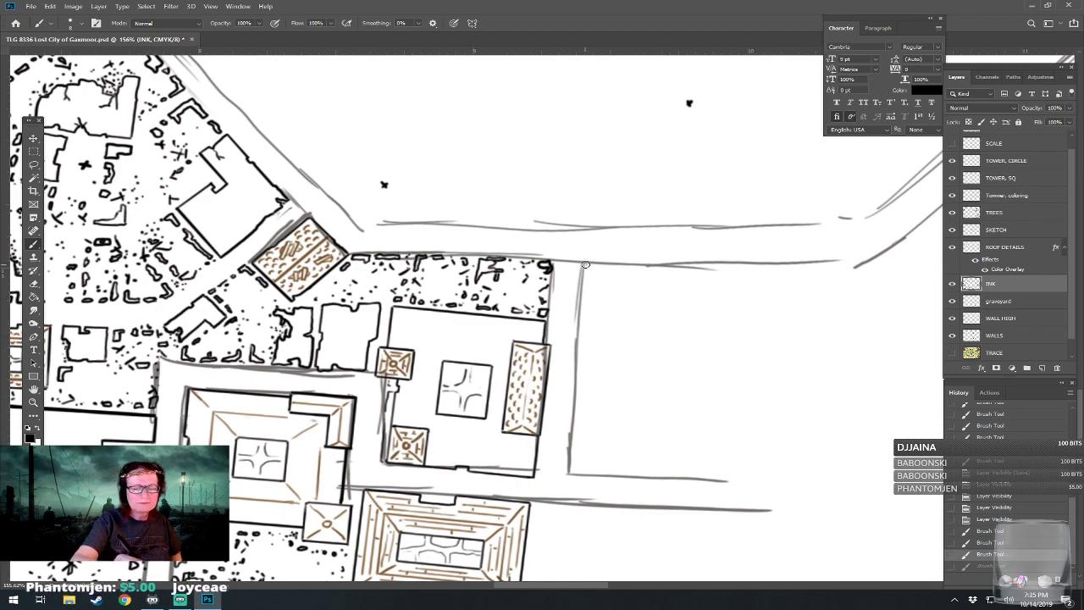
drag(585, 262, 582, 360)
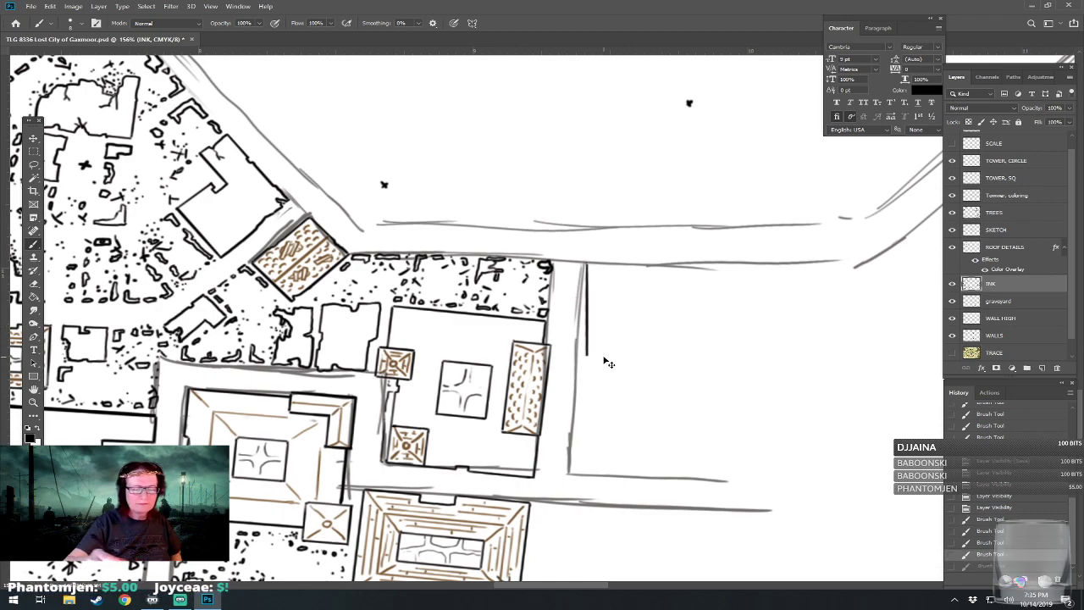
key(ctrl+z)
scroll(604, 357, up, 1)
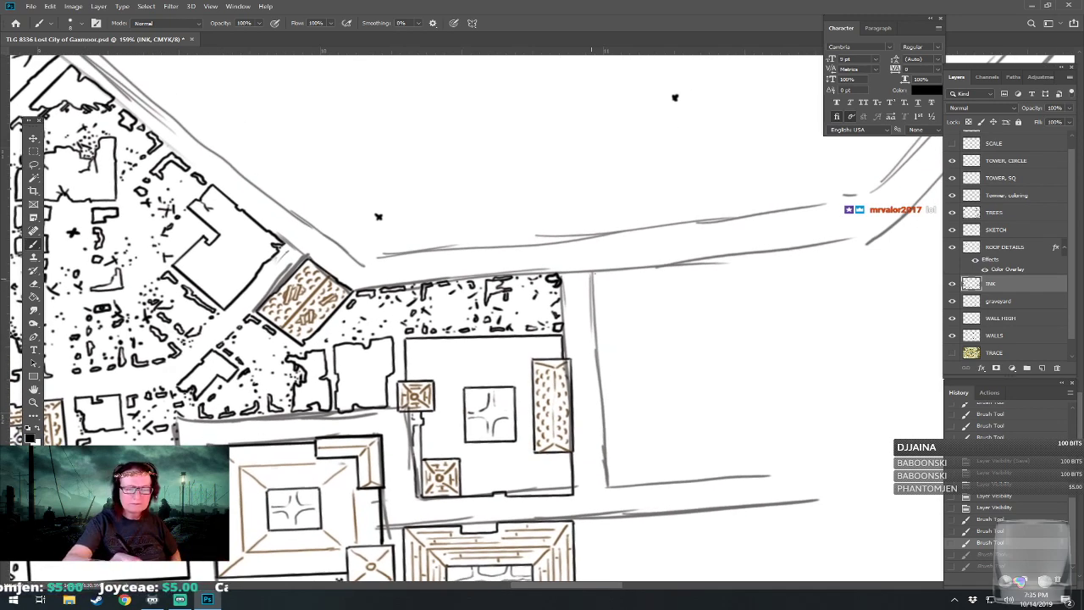
click(594, 273)
shift+click(594, 333)
shift+click(597, 356)
shift+click(597, 355)
drag(597, 356, 654, 357)
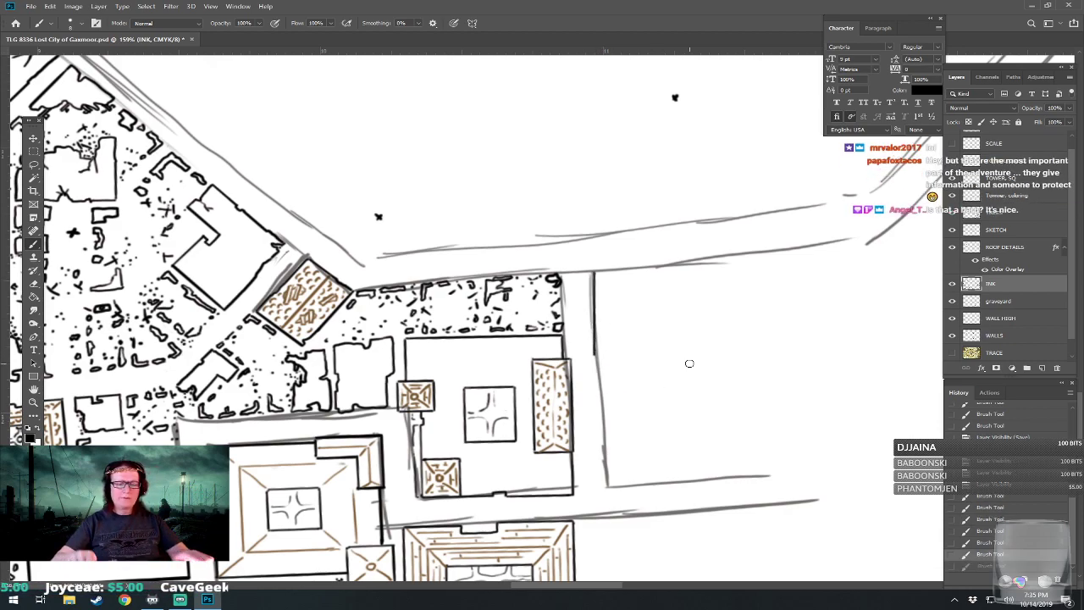
Test the brush and eraser on a small scribble inside the empty plot east of the walled courtyard.
scroll(689, 364, down, 1)
key(e)
mouse_move(608, 320)
mouse_down()
mouse_move(611, 293)
mouse_move(611, 354)
mouse_move(641, 338)
mouse_move(647, 348)
mouse_up()
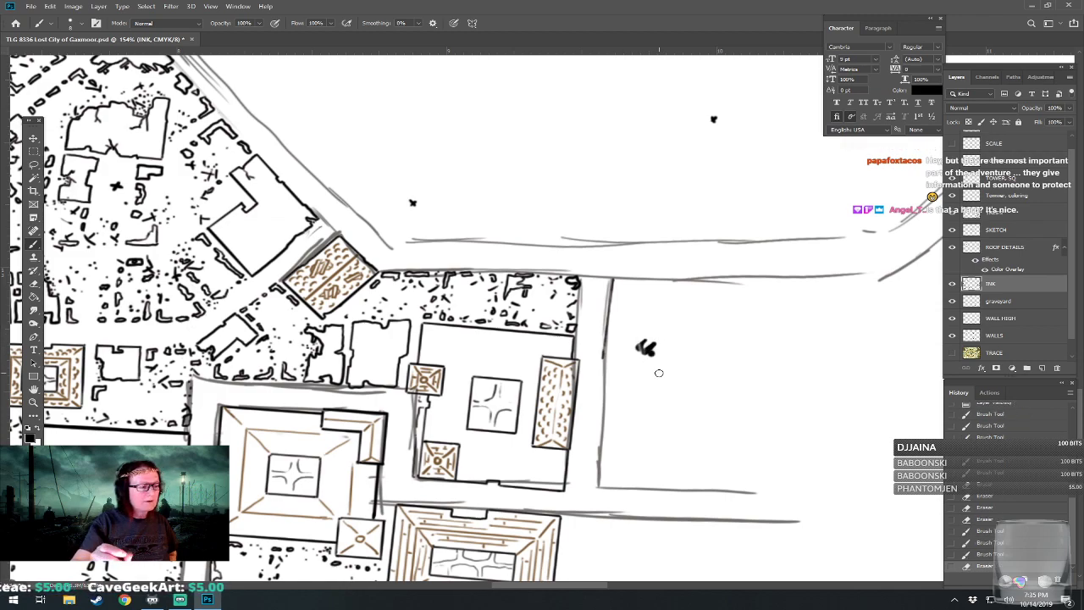
key(m)
drag(654, 240, 694, 257)
key(ctrl+d)
click(707, 389)
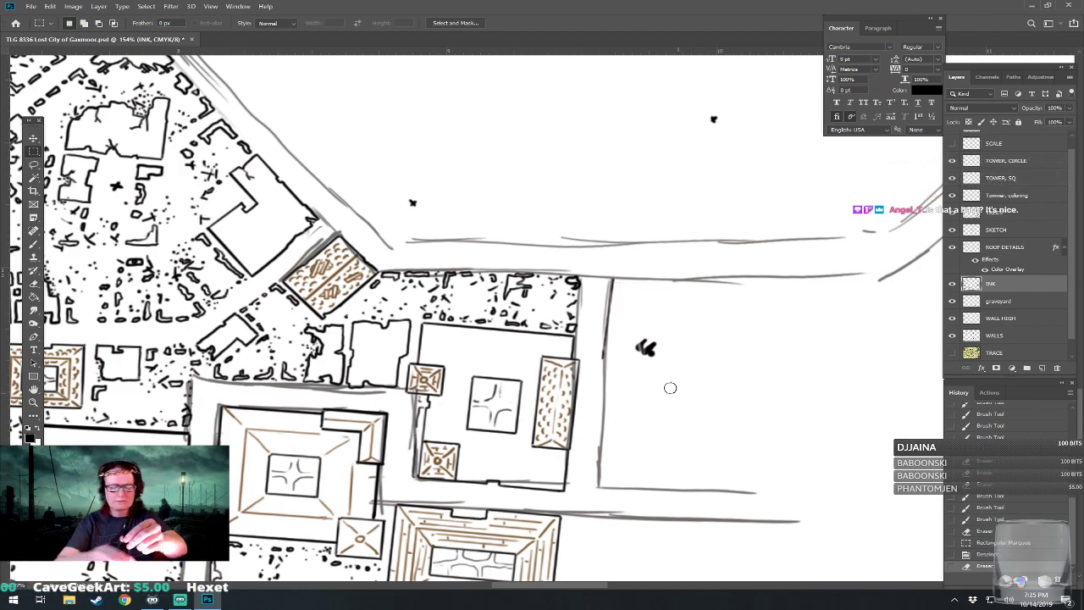
mouse_move(651, 349)
mouse_down()
mouse_move(642, 344)
mouse_move(644, 353)
mouse_up()
click(645, 347)
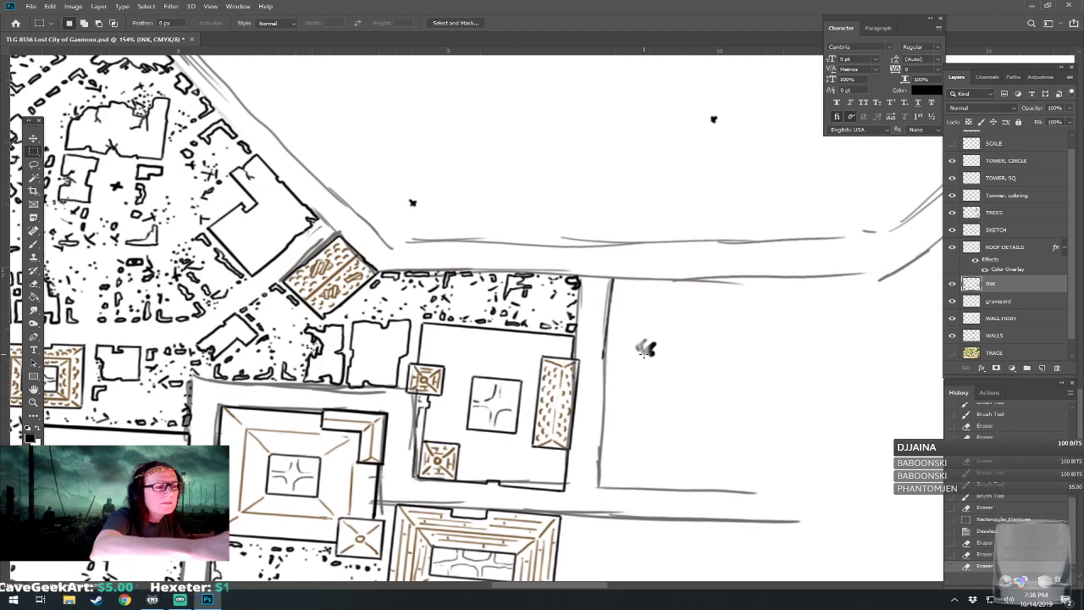
Raise the eraser flow to its maximum and erase the test scribble and the straight ink line on the plot's west edge.
click(35, 283)
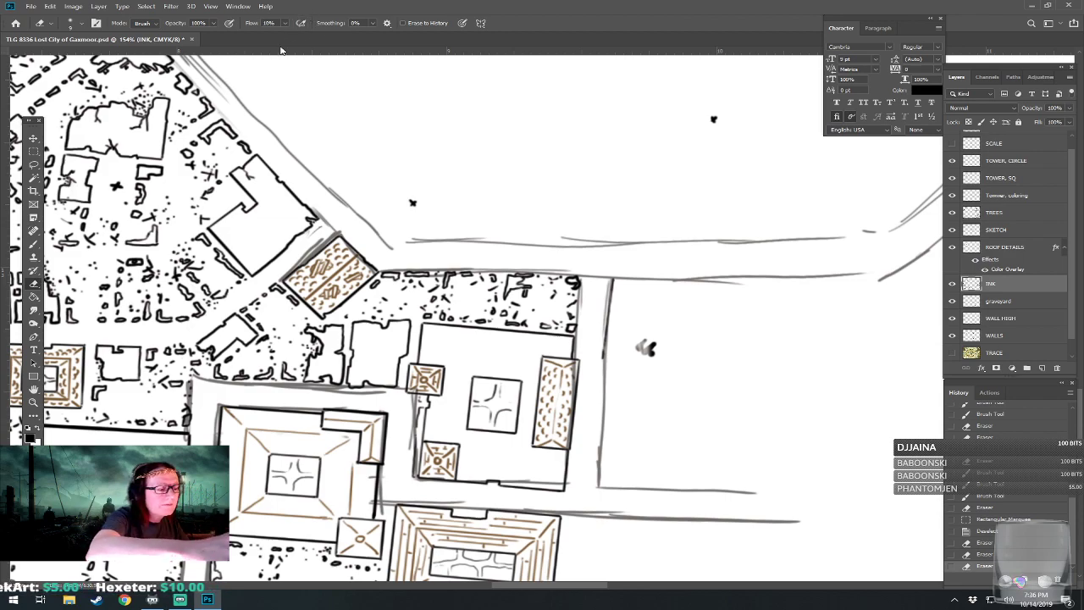
drag(646, 346, 645, 346)
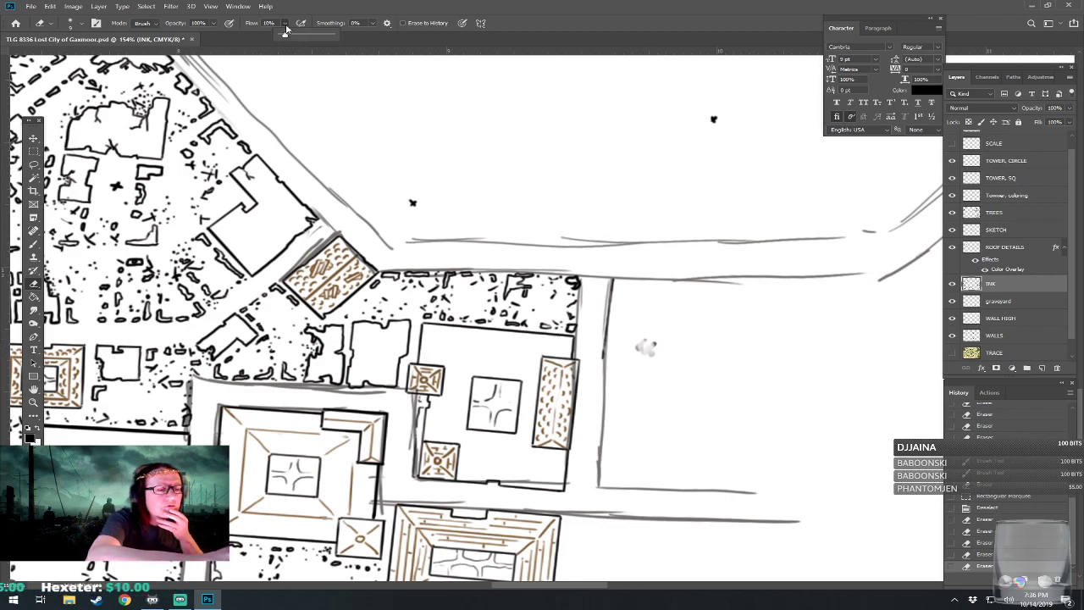
drag(287, 36, 352, 35)
mouse_move(652, 333)
mouse_down()
mouse_move(630, 367)
mouse_move(604, 332)
mouse_move(617, 336)
mouse_move(614, 325)
mouse_up()
key(b)
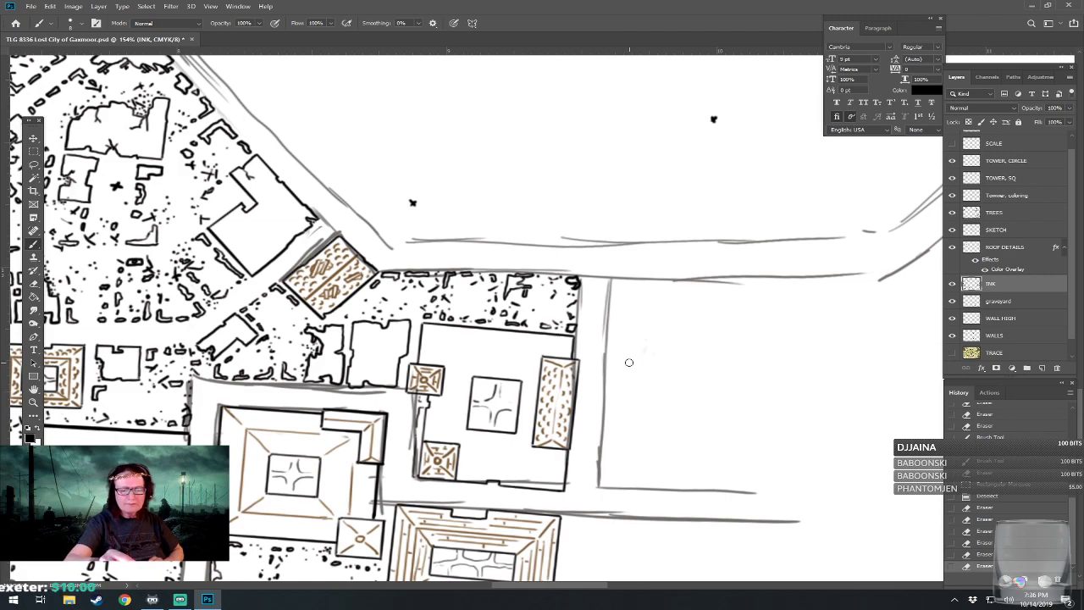
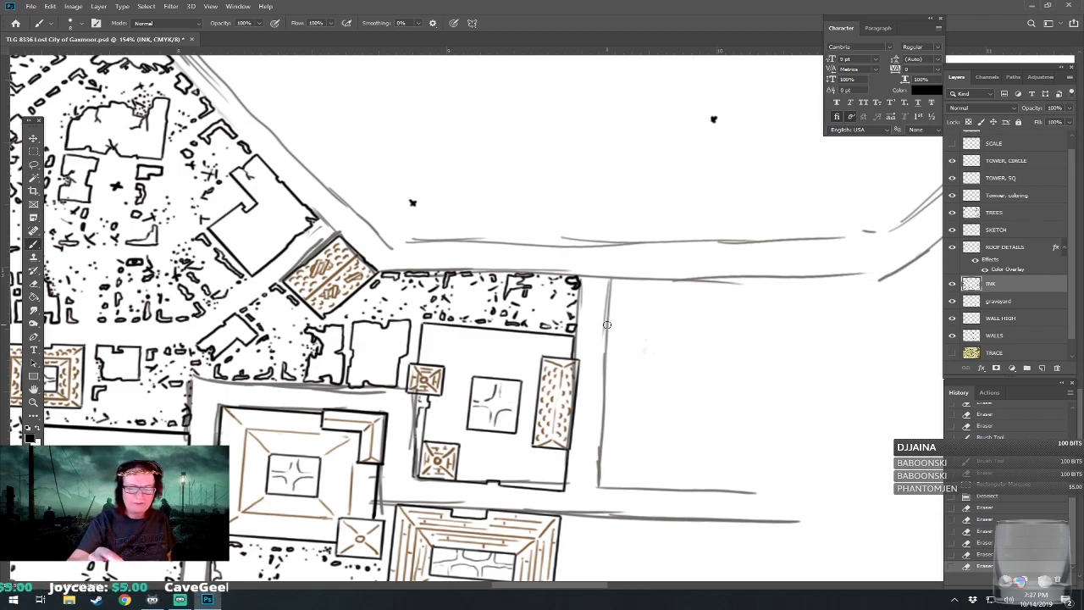
Ink a broken, jagged wall line down the west edge of the empty plot east of the walled courtyard.
click(702, 370)
key(ctrl+z)
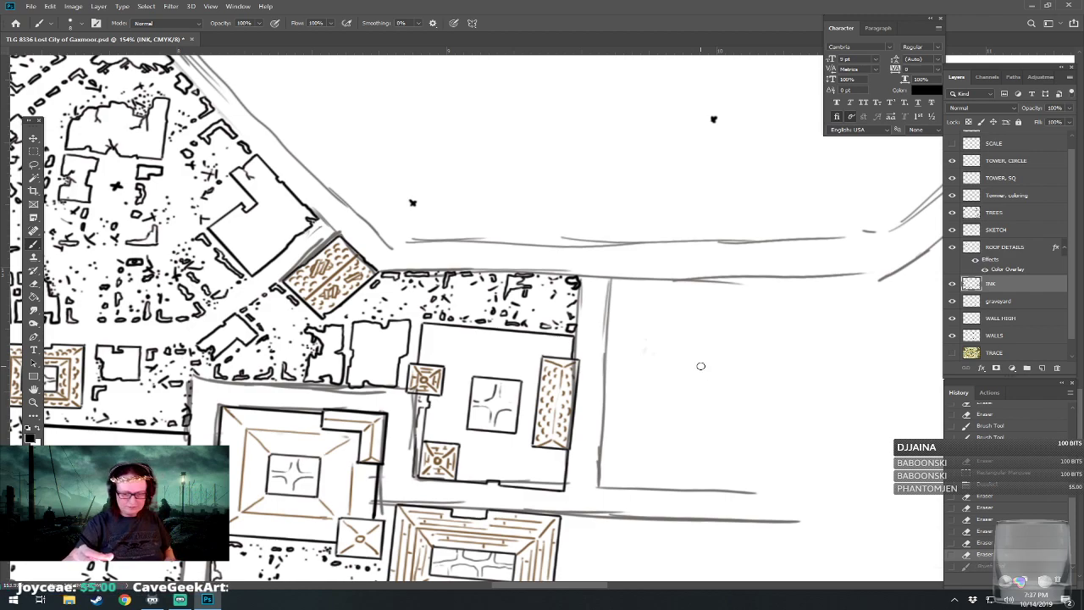
click(613, 282)
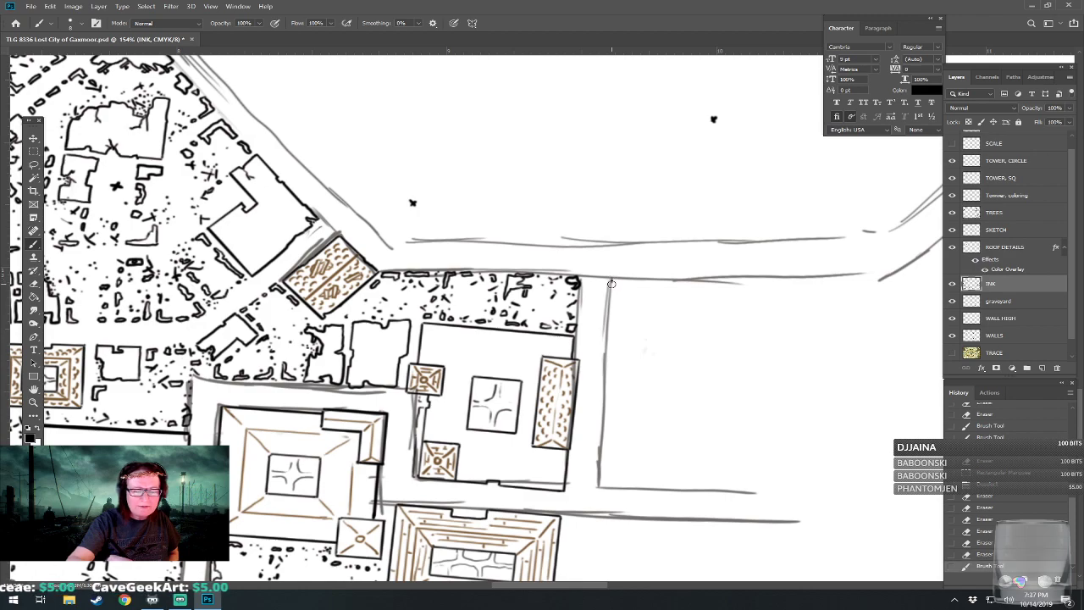
drag(612, 282, 604, 399)
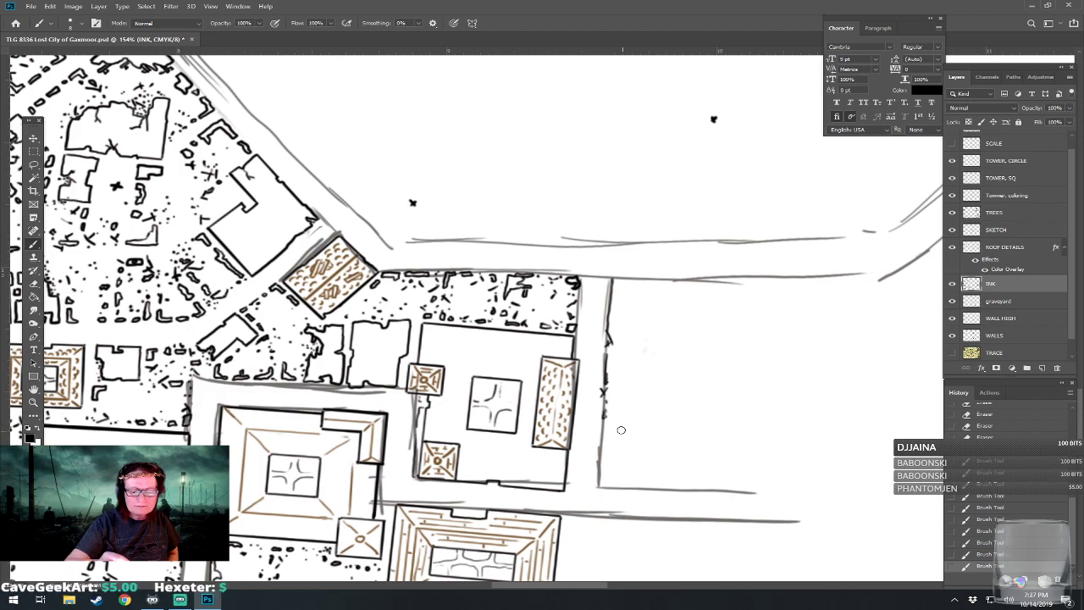
Ink a long, narrow ruin with ragged edges and loose rubble at its east end, near the plot's southwest corner.
drag(605, 418, 717, 421)
click(605, 420)
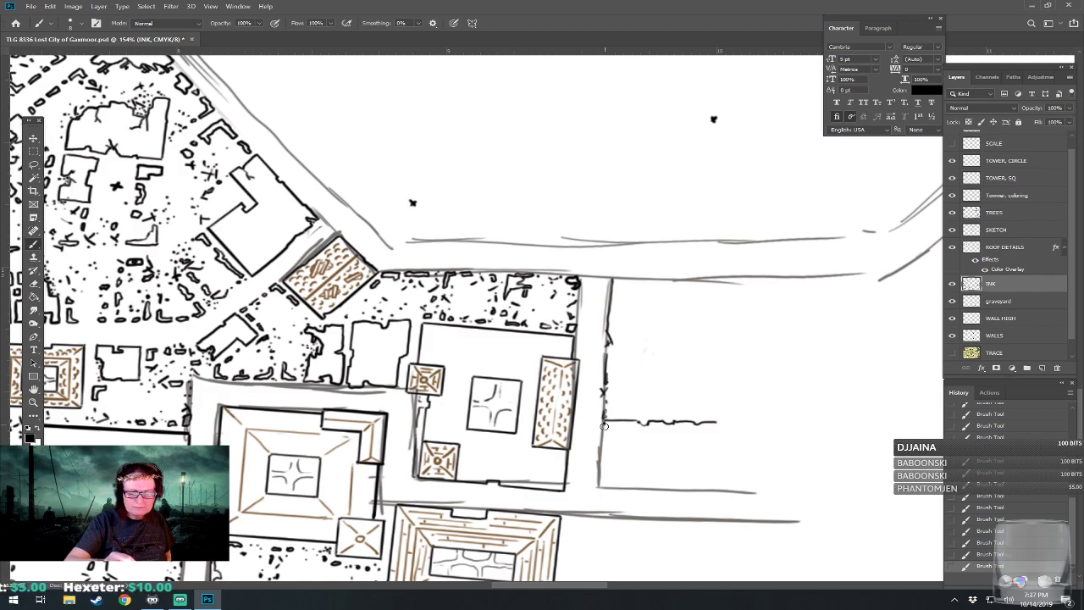
mouse_move(602, 446)
mouse_down()
mouse_move(637, 454)
mouse_move(654, 440)
mouse_move(669, 454)
mouse_move(732, 455)
mouse_move(706, 442)
mouse_move(732, 435)
mouse_move(713, 421)
mouse_move(743, 455)
mouse_move(754, 449)
mouse_up()
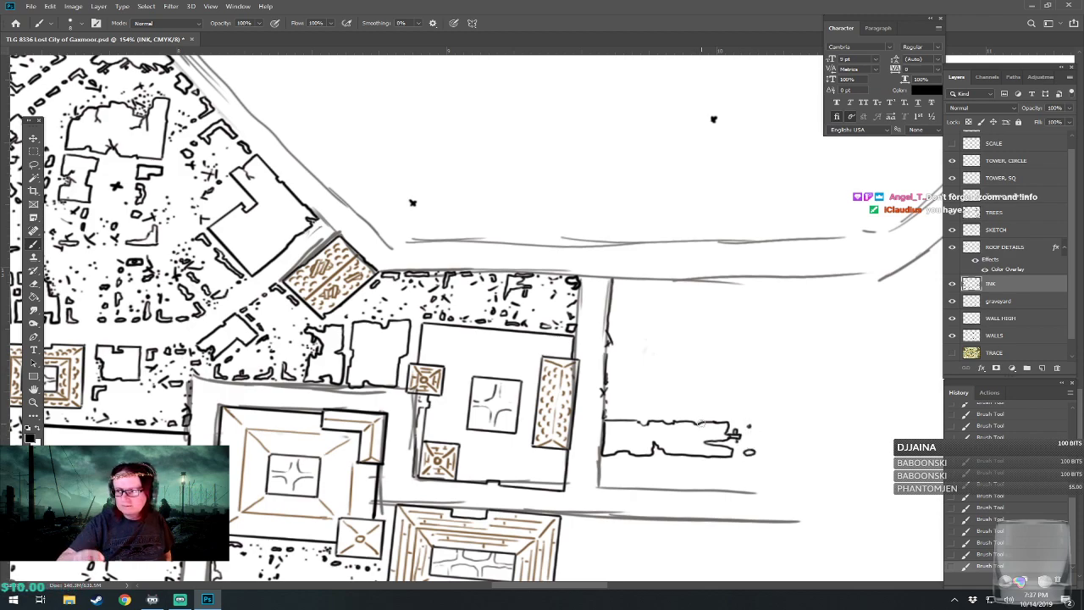
Bring the whole walled city into view and save the map file.
scroll(713, 424, right, 1)
scroll(701, 339, up, 1)
scroll(702, 339, right, 1)
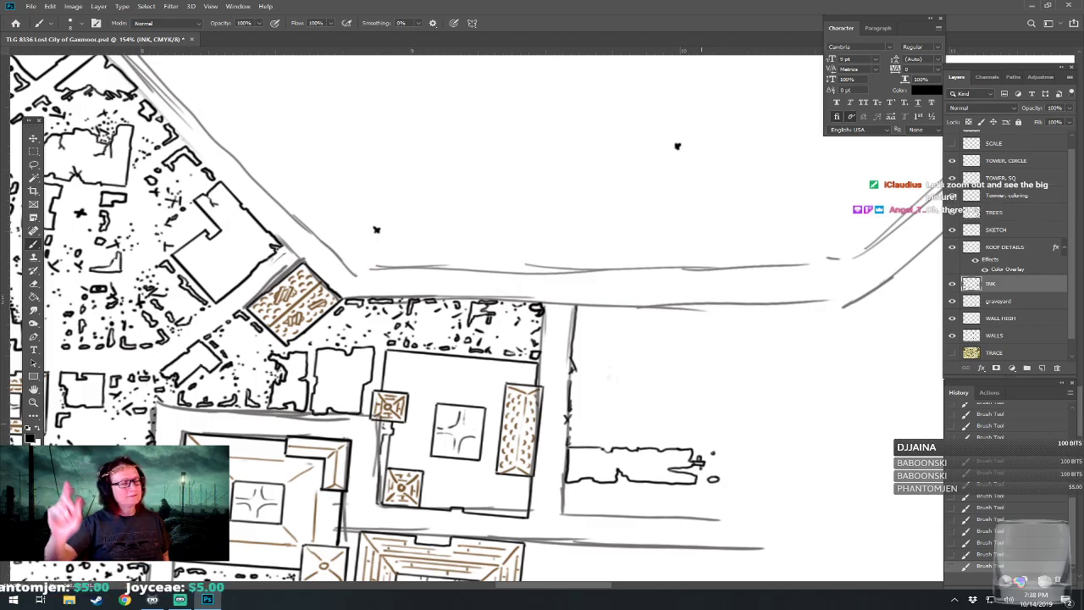
scroll(540, 415, down, 10)
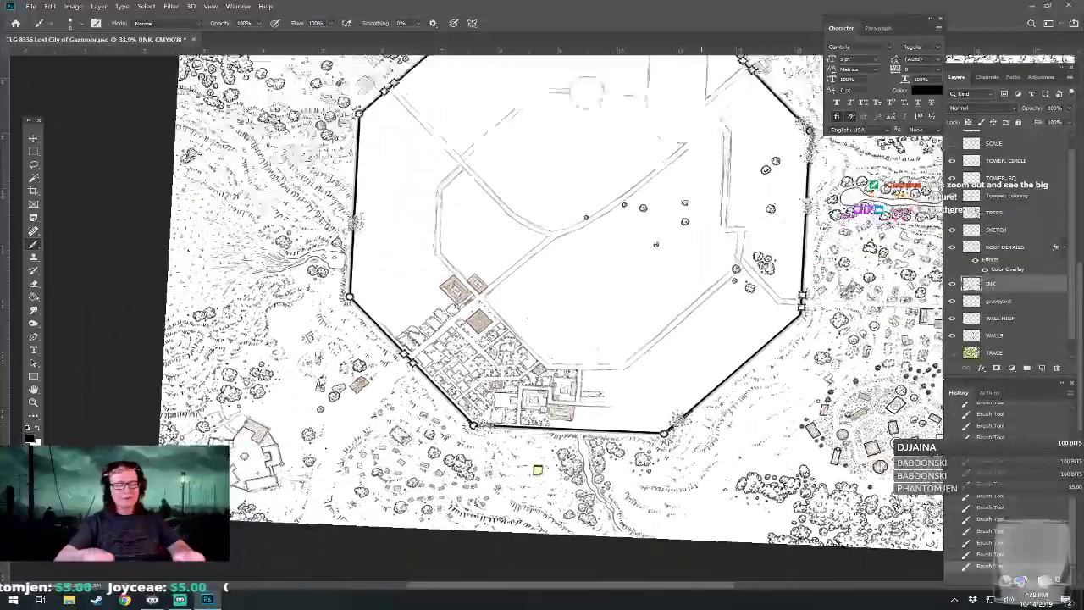
scroll(585, 296, right, 3)
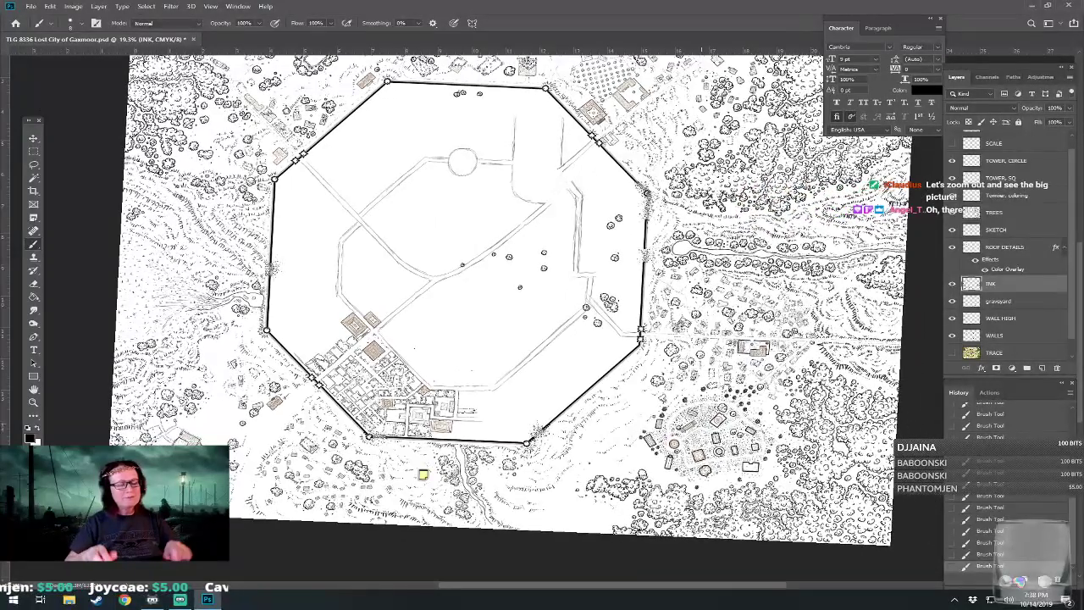
key(ctrl+s)
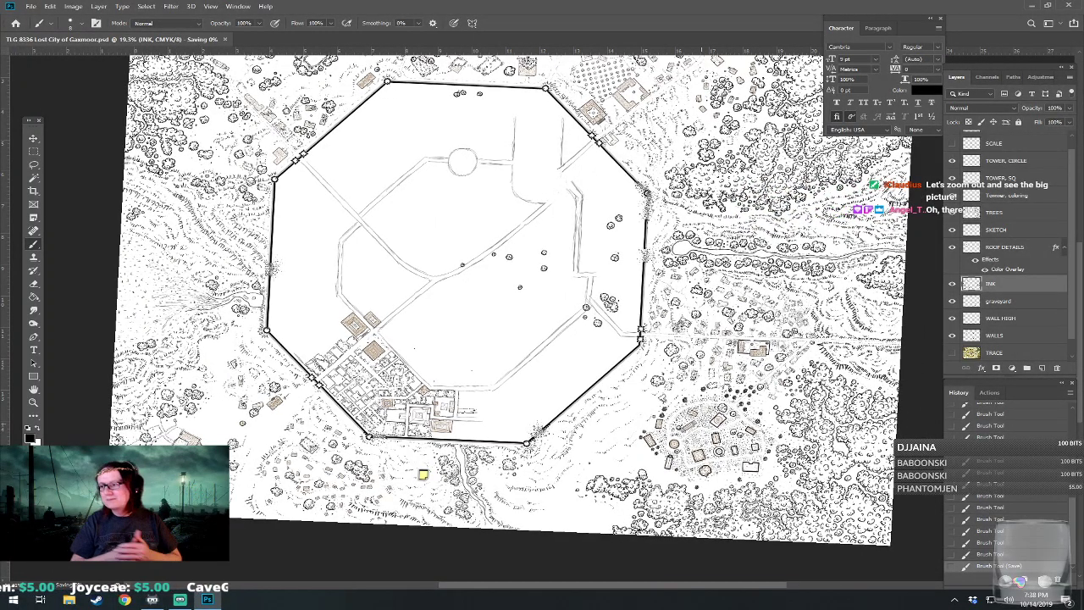
Examine the overall city map and the progress of the inked southwestern district.
scroll(471, 353, up, 2)
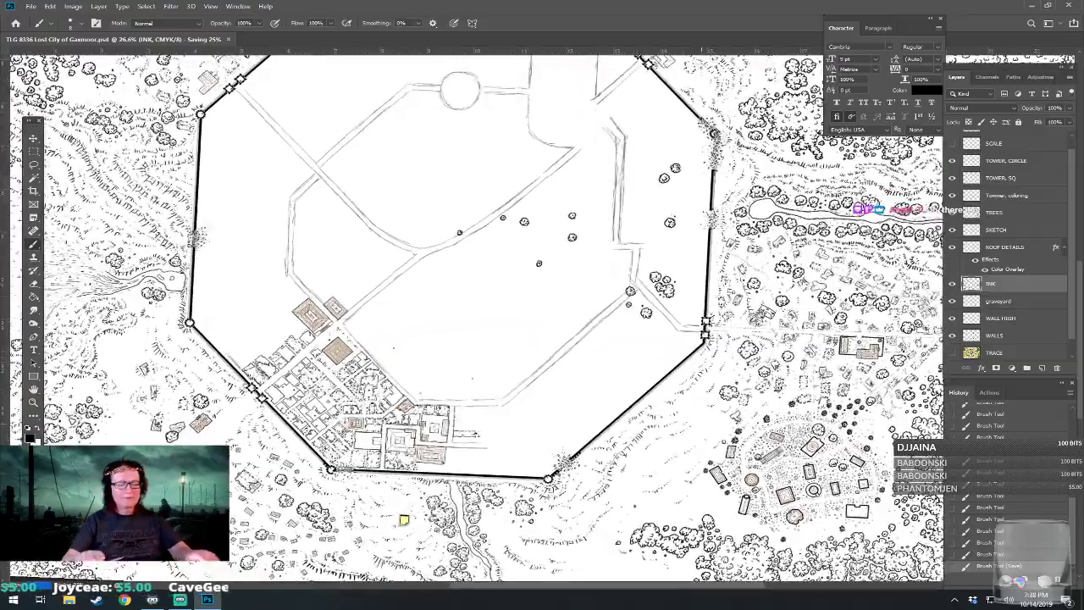
scroll(584, 441, down, 2)
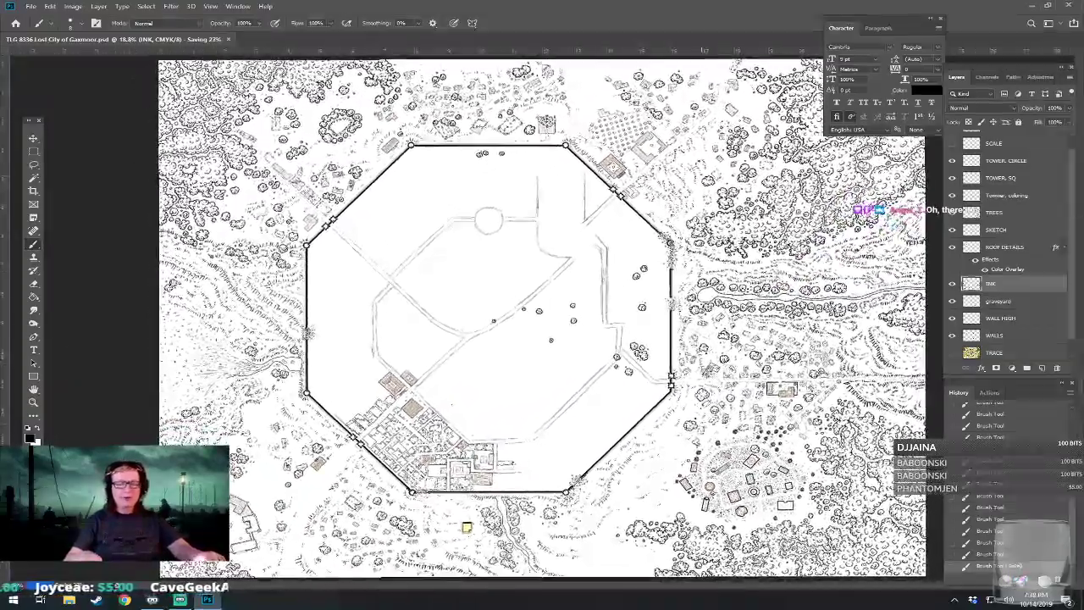
scroll(542, 317, down, 2)
scroll(542, 317, up, 3)
scroll(542, 318, up, 1)
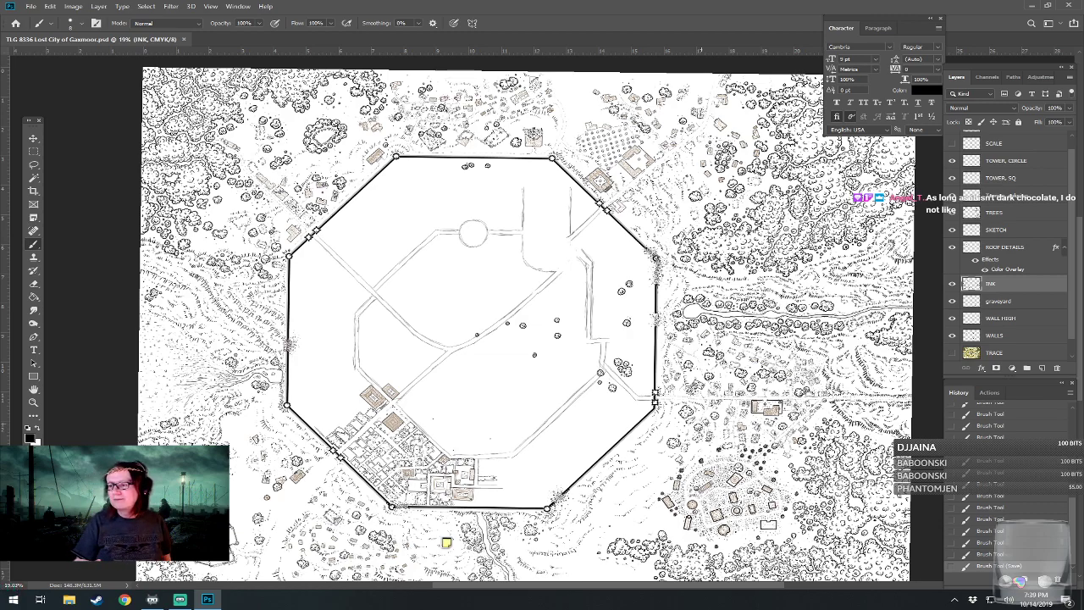
scroll(447, 542, up, 6)
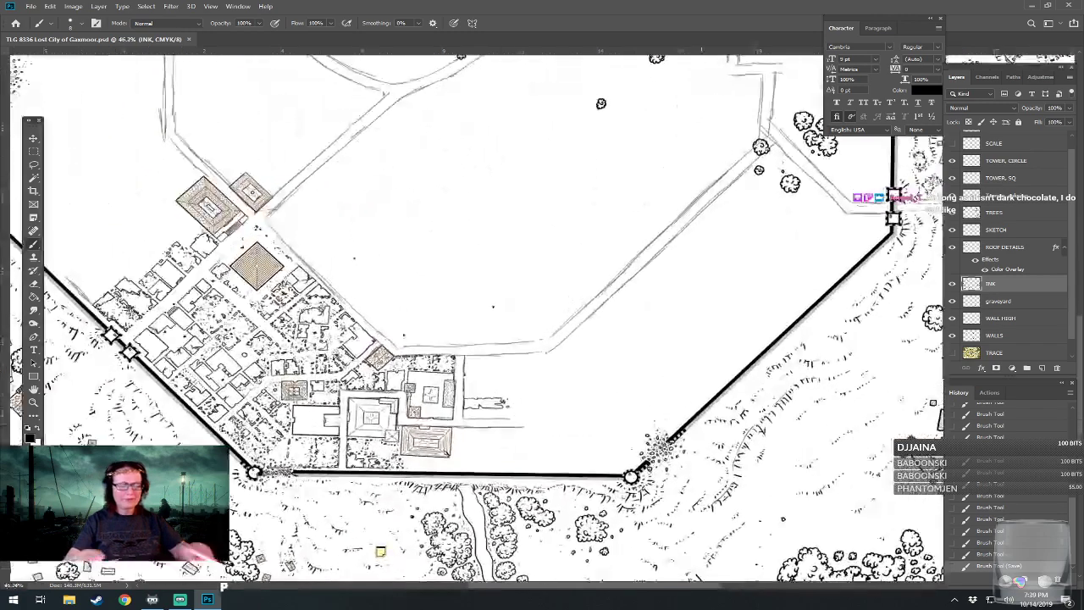
scroll(478, 315, up, 2)
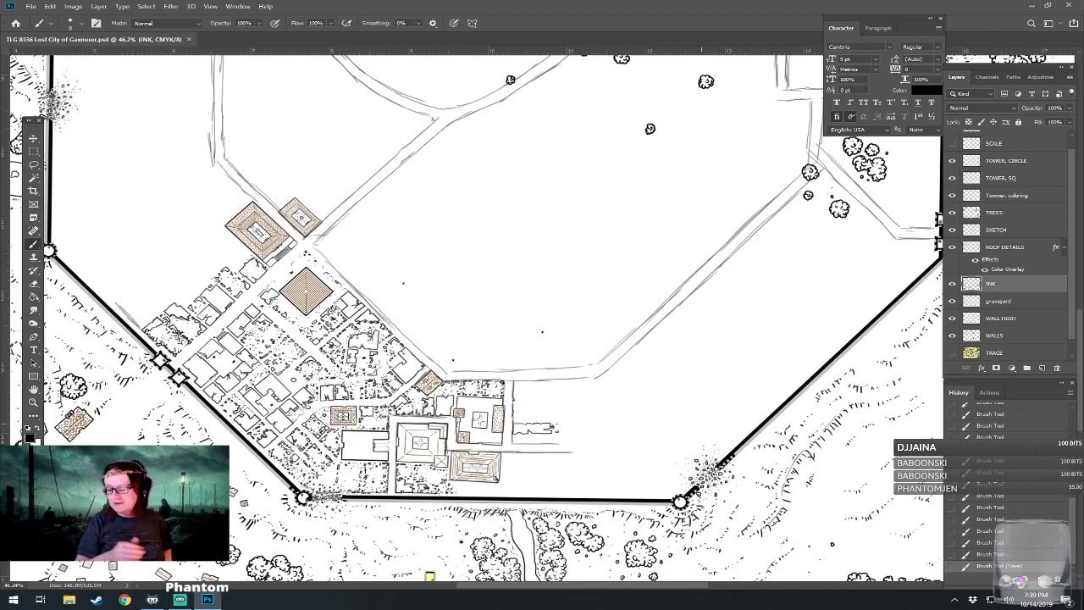
scroll(419, 488, up, 4)
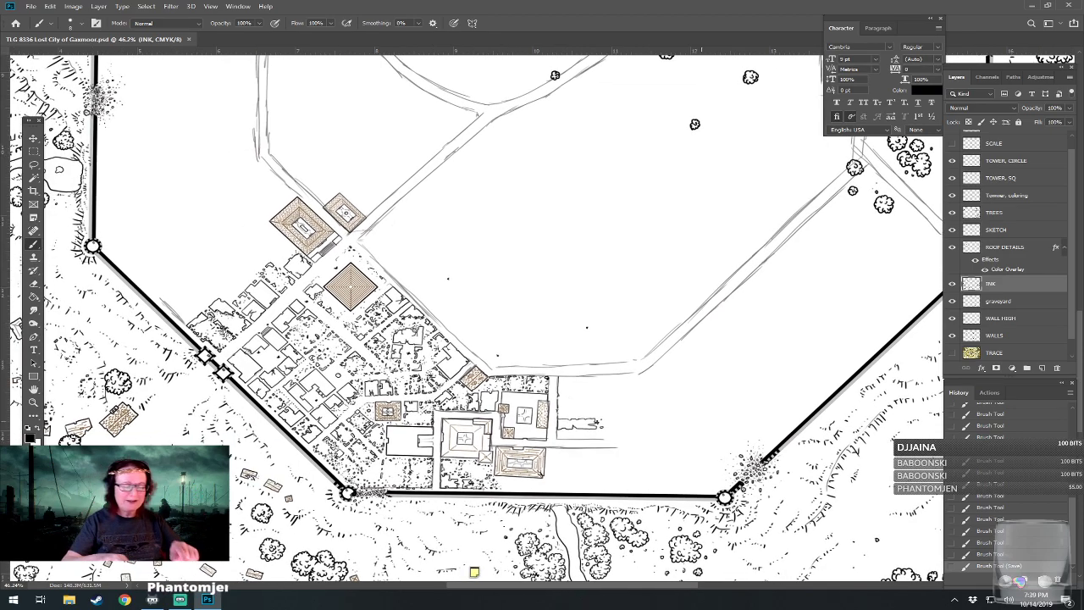
Ink a broken, dashed wall line with rubble along the north and east edges of the plot east of the walled courtyard.
scroll(611, 254, up, 1)
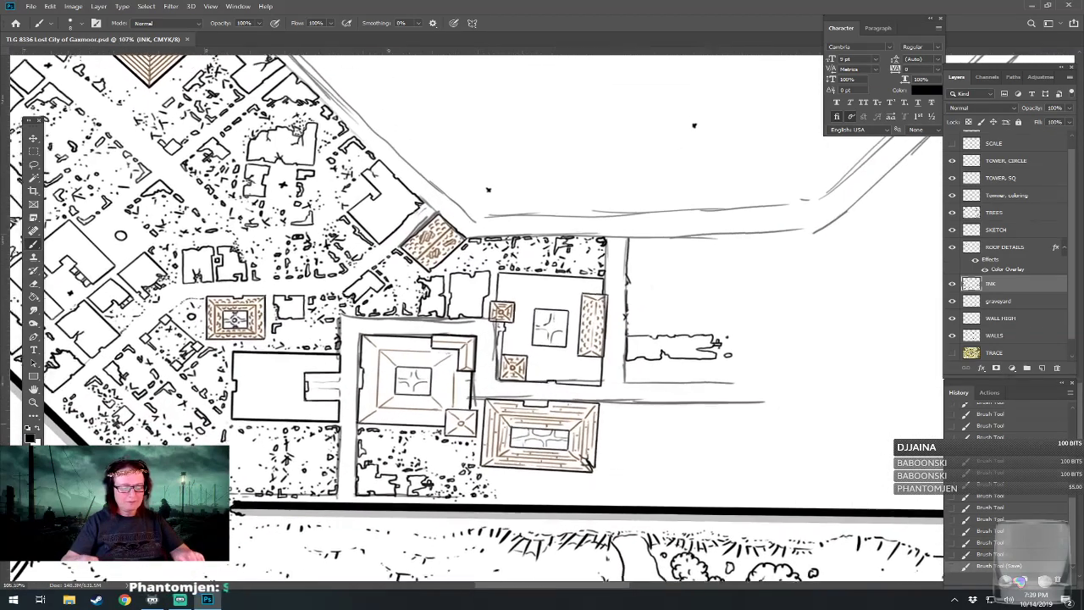
drag(701, 239, 594, 326)
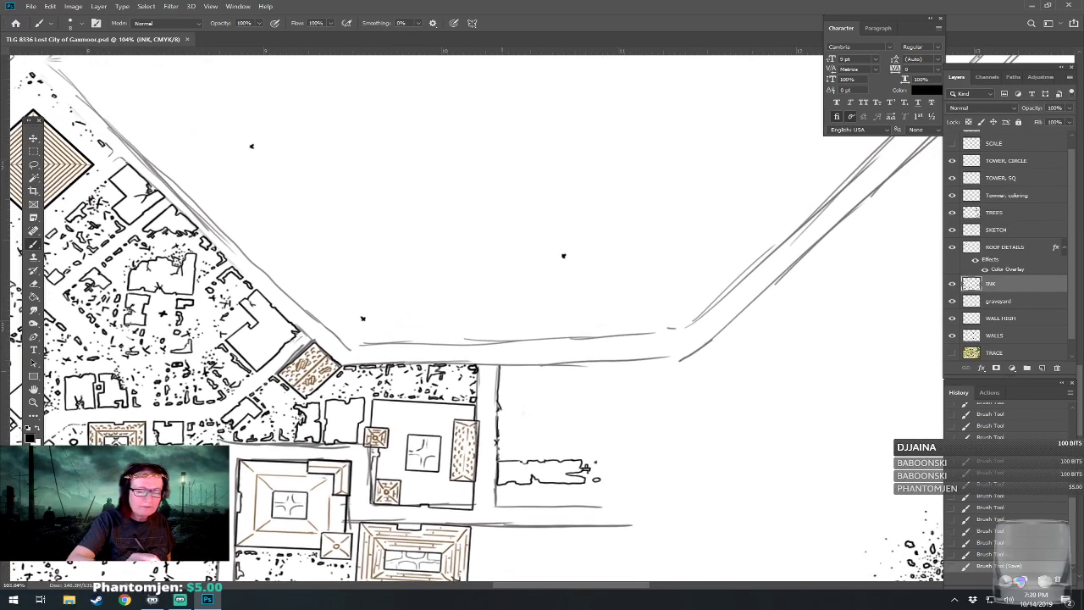
click(501, 377)
click(502, 376)
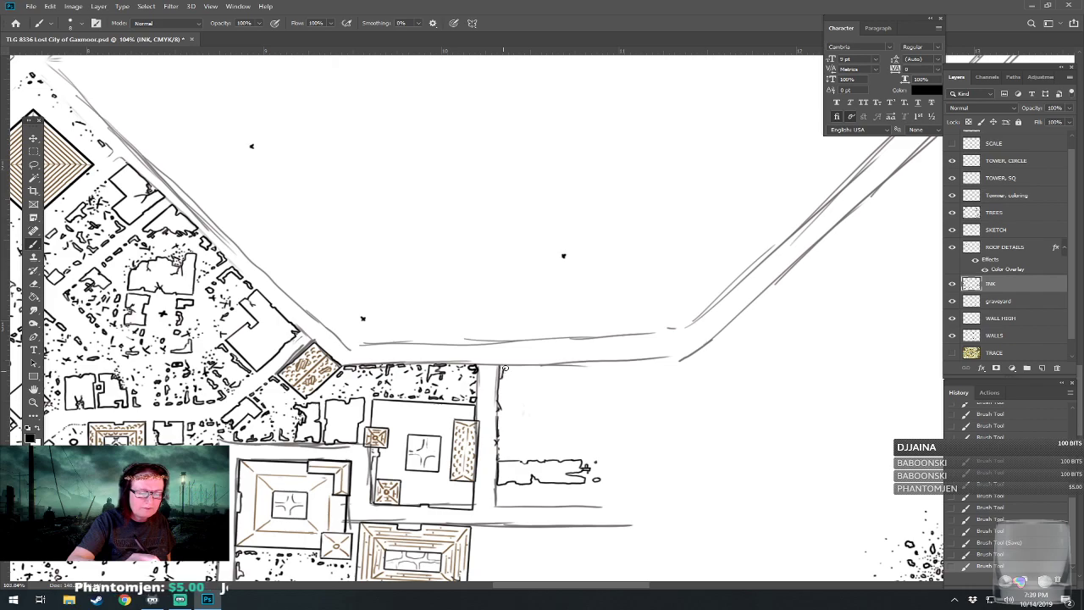
mouse_move(501, 370)
mouse_down()
mouse_move(598, 367)
mouse_move(597, 479)
mouse_move(602, 452)
mouse_up()
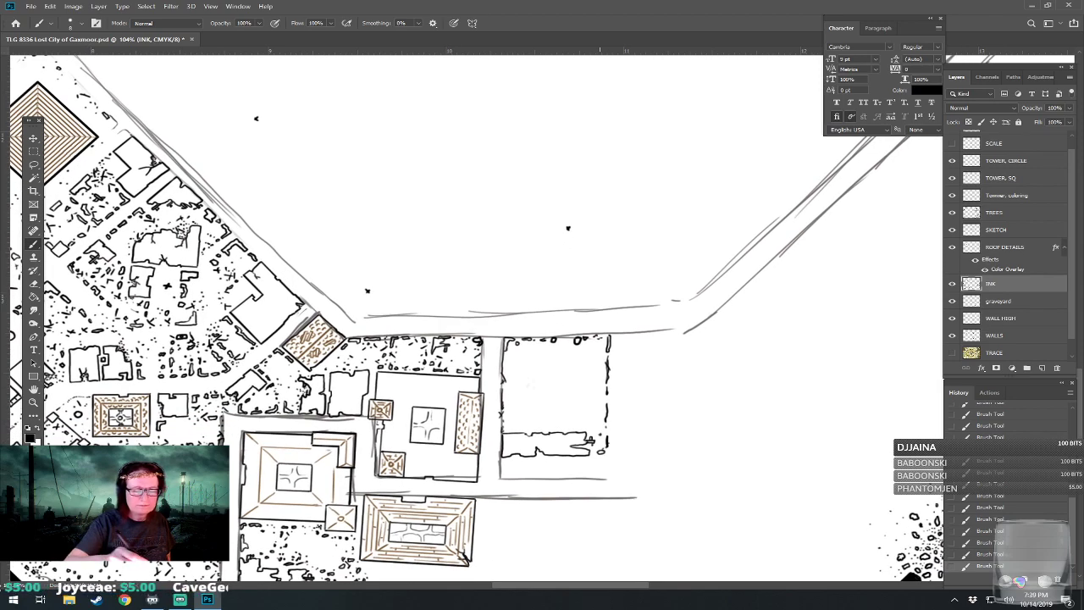
Ink a tall, narrow ruin near the plot's east edge and a tiny ruin with specks in its northwest corner.
mouse_move(575, 355)
mouse_down()
mouse_move(576, 412)
mouse_move(595, 415)
mouse_move(598, 351)
mouse_move(577, 356)
mouse_up()
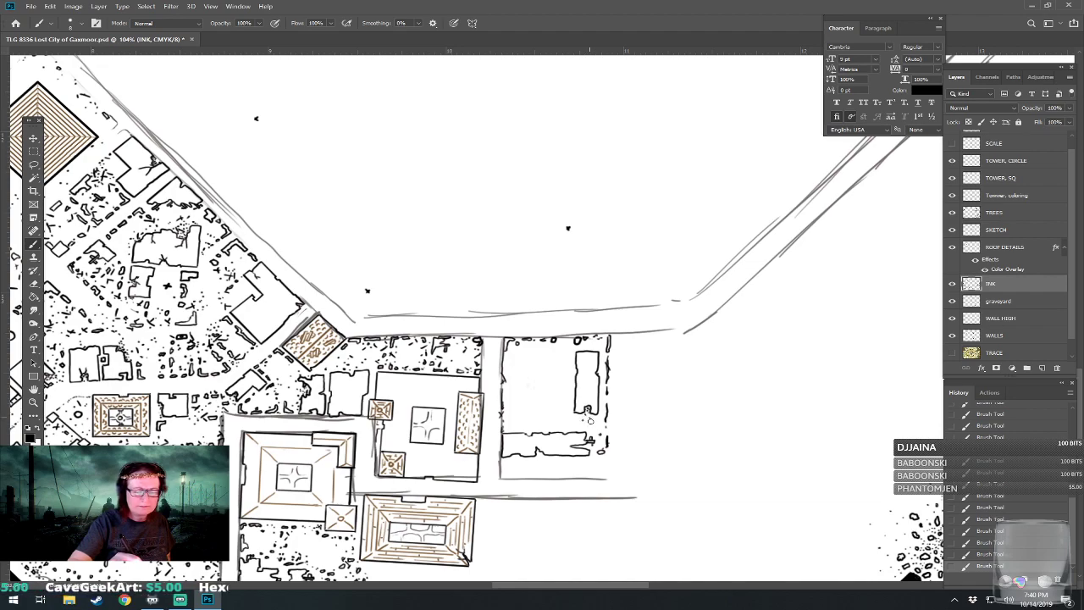
drag(615, 386, 700, 405)
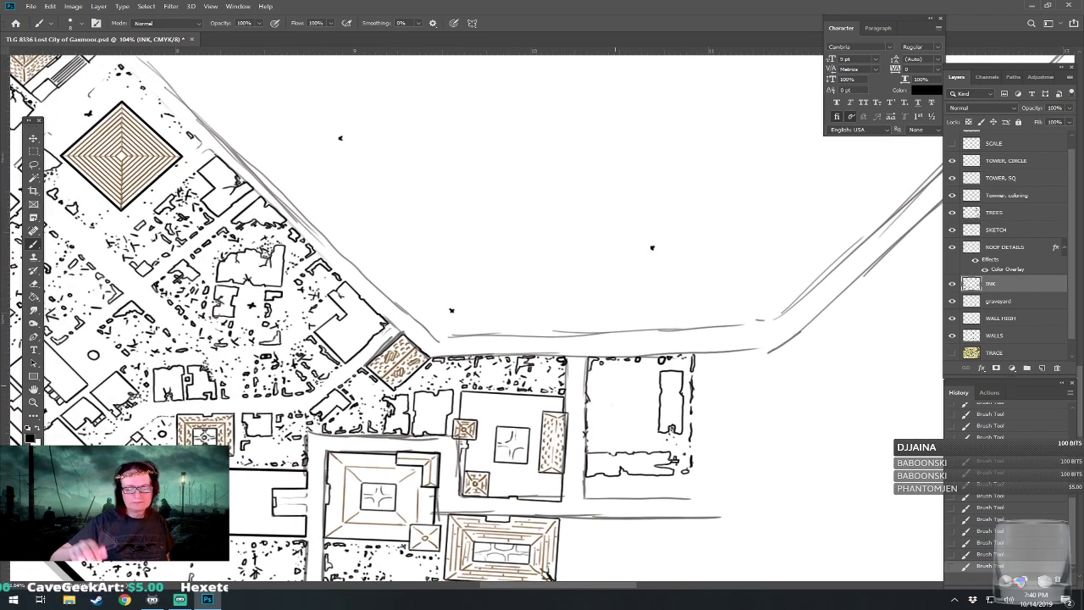
mouse_move(603, 373)
mouse_down()
mouse_move(602, 386)
mouse_move(615, 378)
mouse_up()
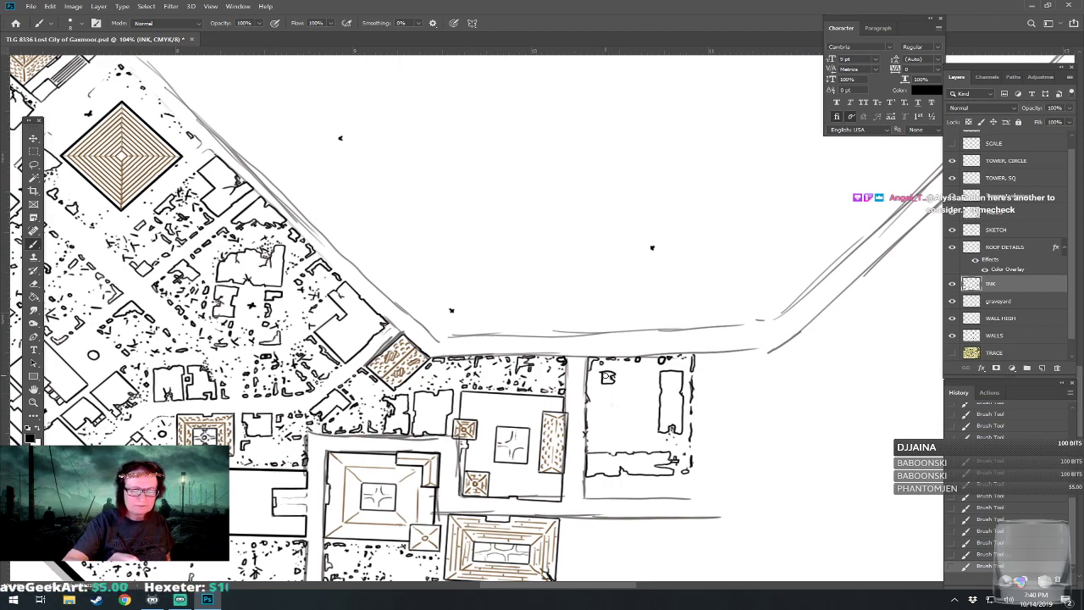
click(594, 387)
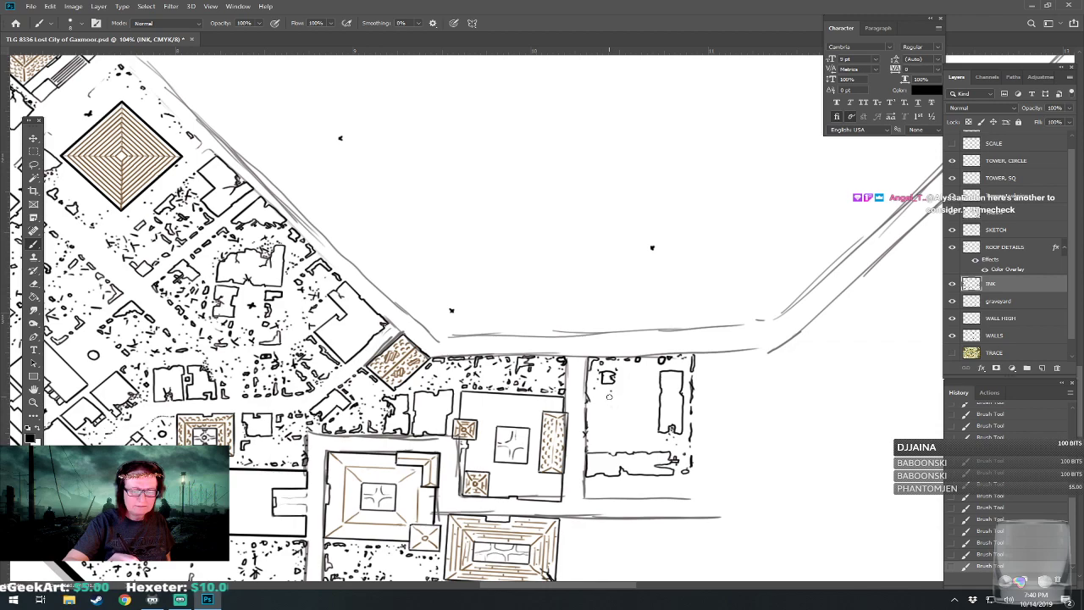
scroll(615, 390, down, 2)
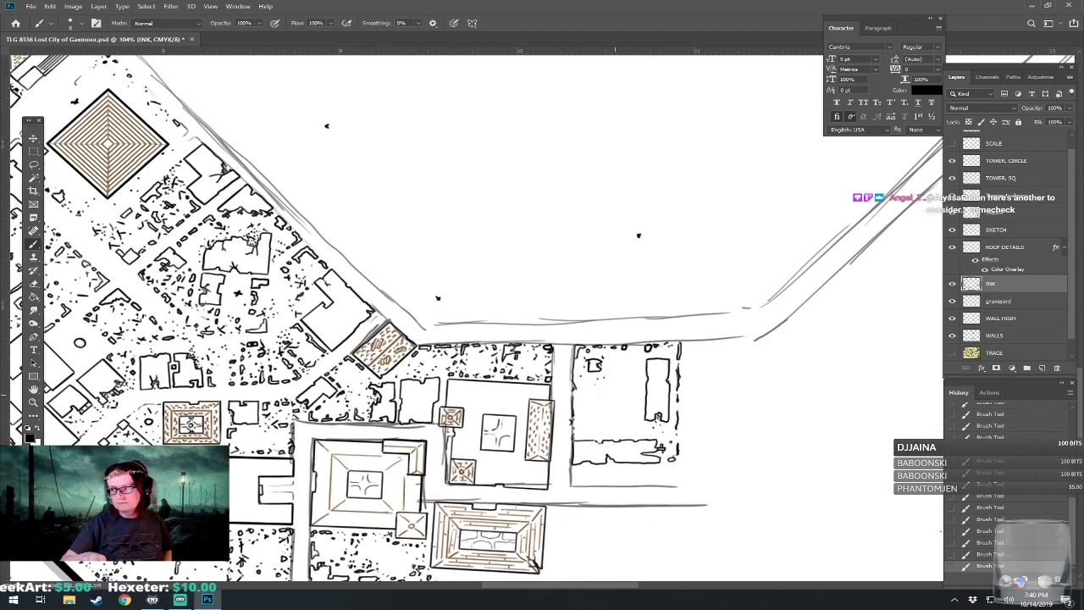
scroll(475, 318, down, 1)
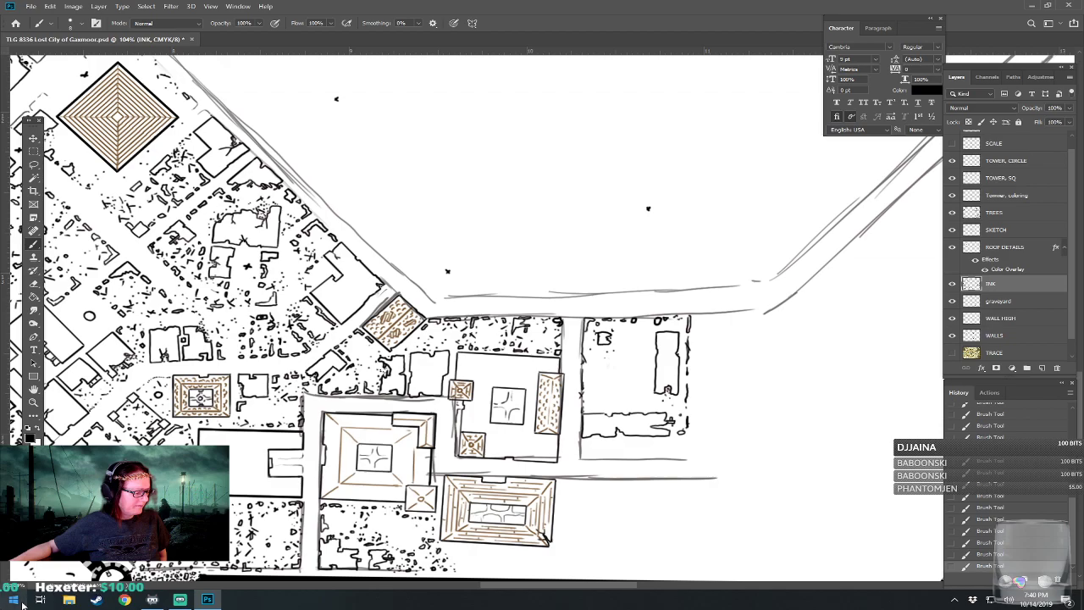
Uncover the desktop and open the text file stream ideas.txt in Notepad.
double_click(503, 8)
drag(753, 258, 1083, 90)
double_click(21, 75)
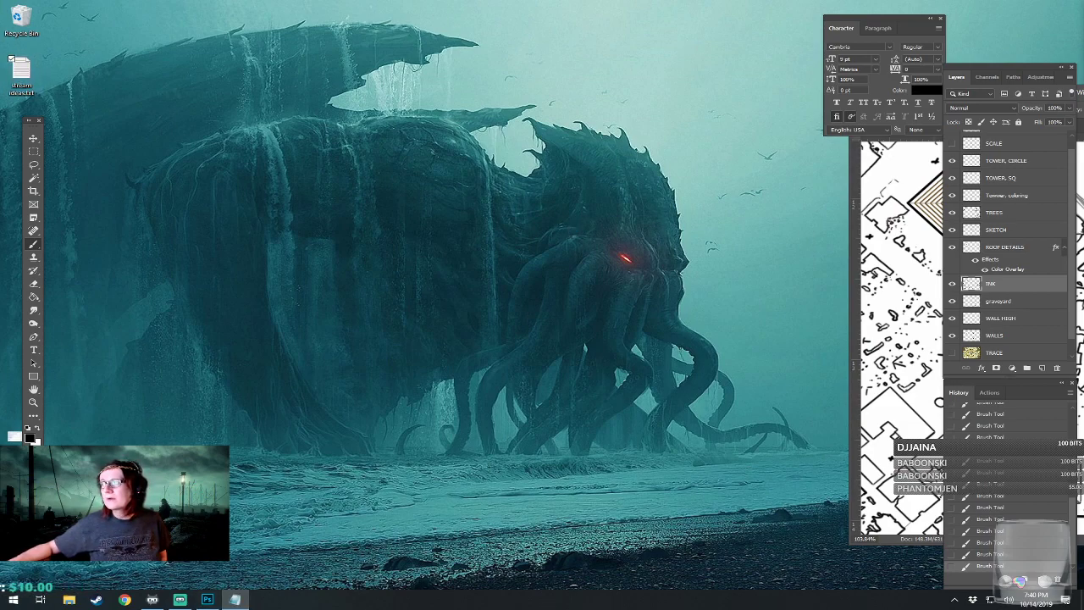
drag(860, 240, 525, 609)
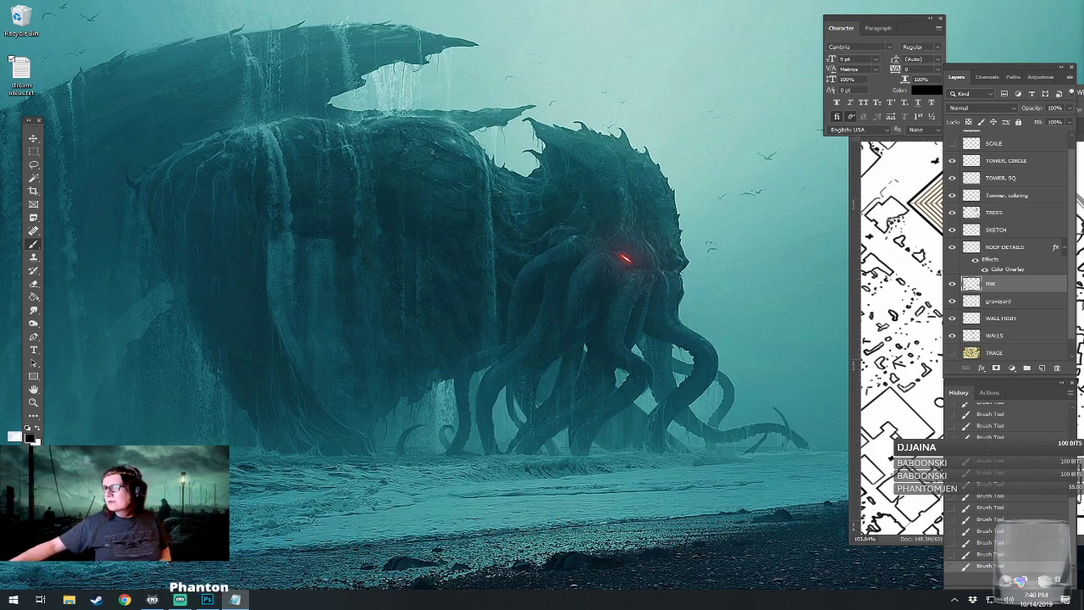
key(alt+Tab)
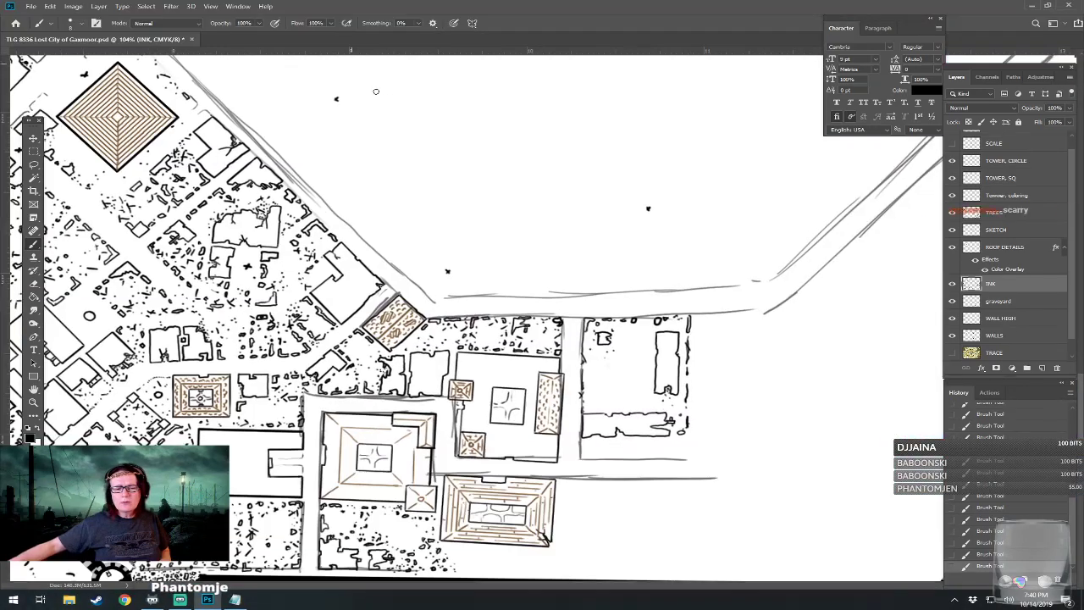
key(alt+Tab)
Add the line "!info" at the end of the stream ideas note, save it and close the file.
drag(407, 206, 493, 211)
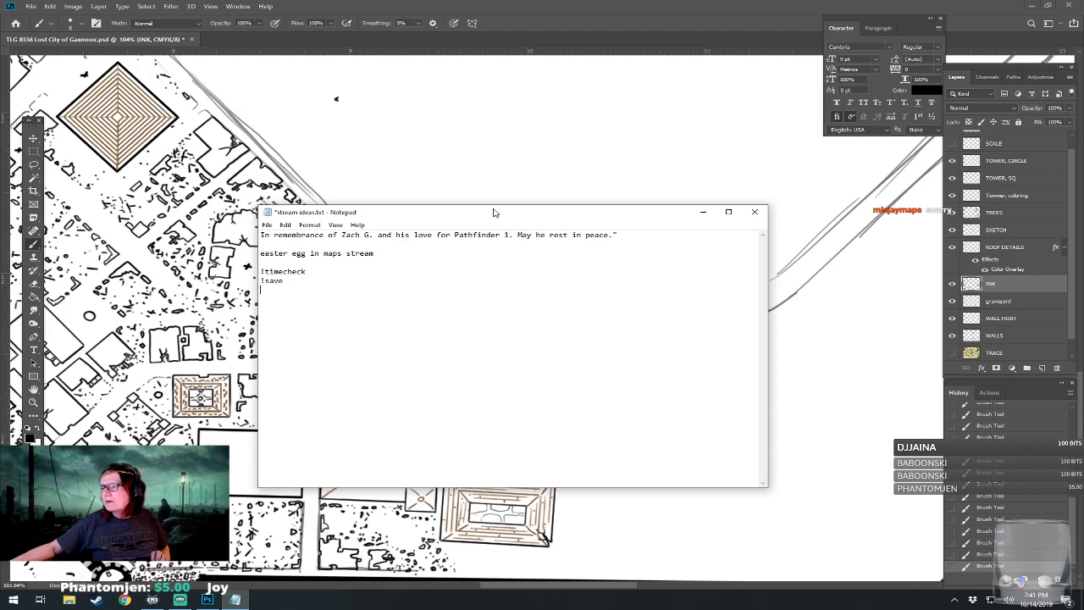
text(!info)
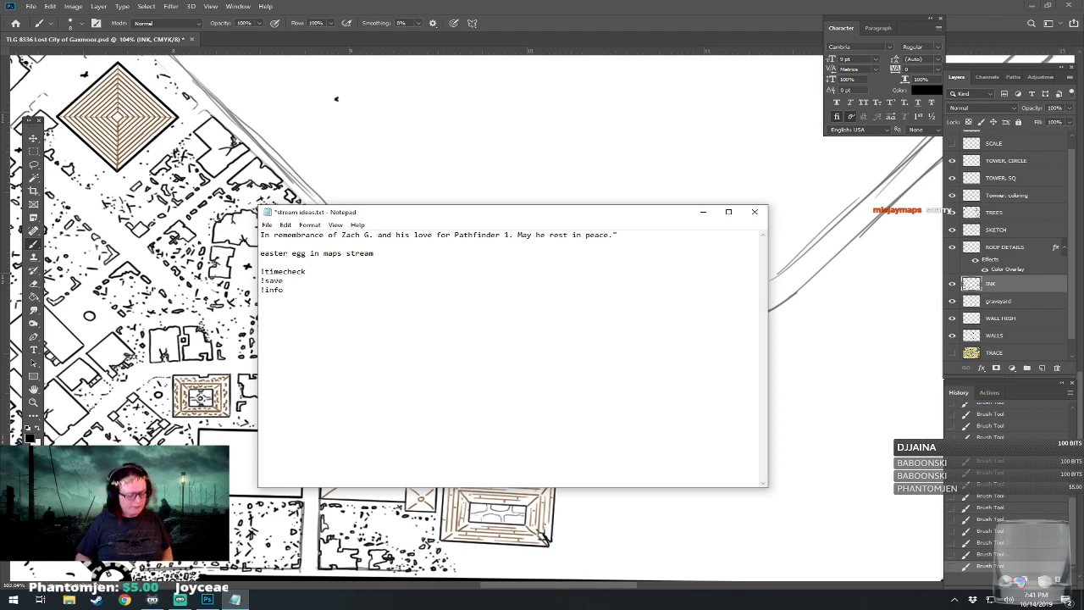
key(ctrl+s)
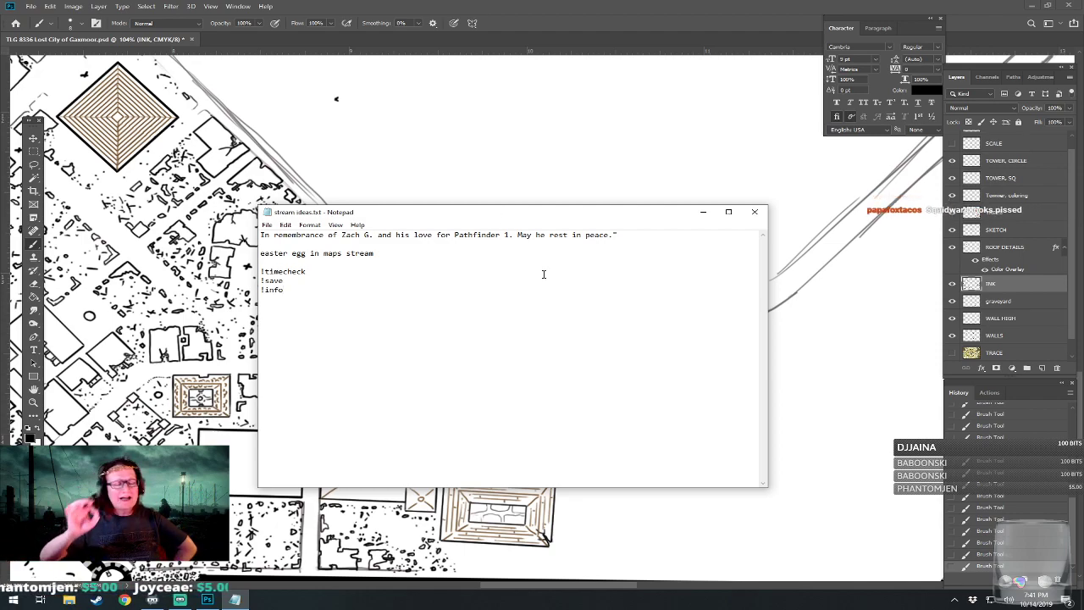
click(756, 211)
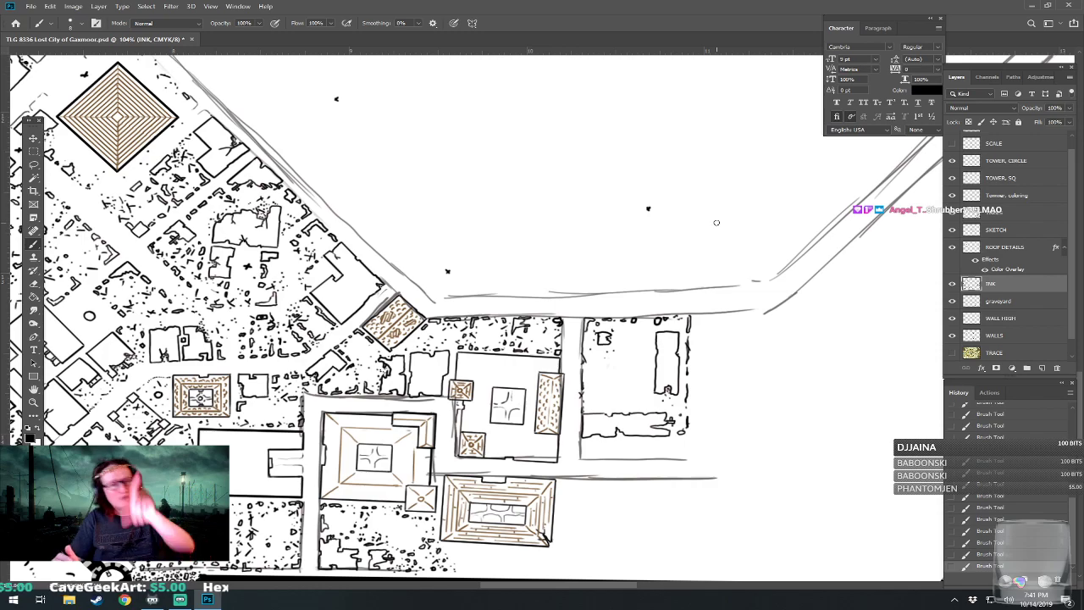
Ink a band of rubble and broken wall pieces along the plot's south edge, below the long ragged ruin.
mouse_move(716, 223)
mouse_down()
mouse_move(772, 100)
mouse_move(716, 157)
mouse_up()
scroll(627, 500, up, 2)
scroll(613, 387, up, 1)
drag(613, 387, 623, 447)
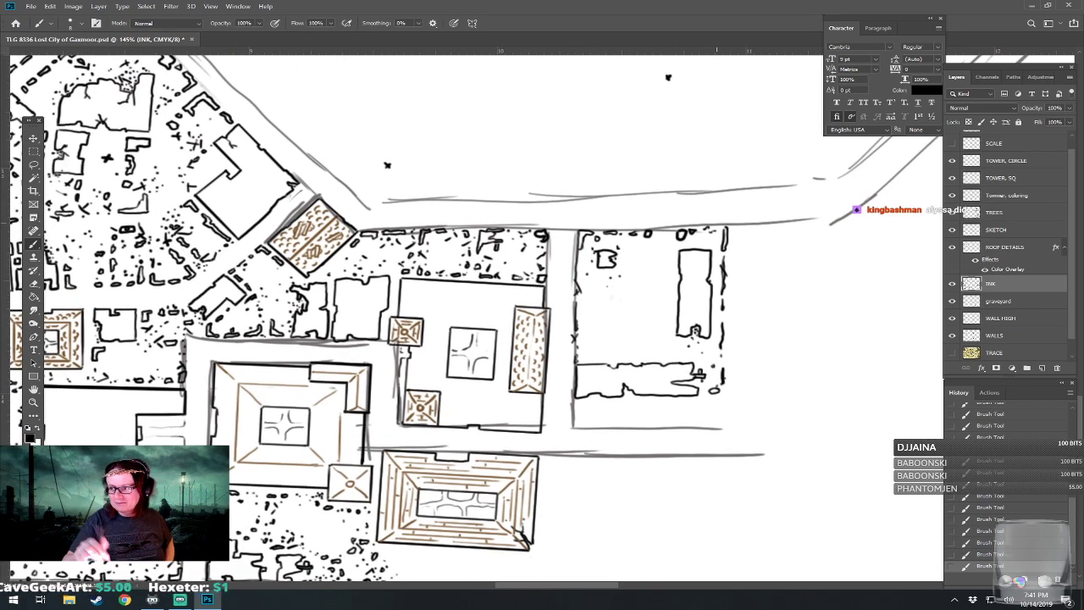
mouse_move(576, 404)
mouse_down()
mouse_move(589, 424)
mouse_move(576, 418)
mouse_move(621, 408)
mouse_up()
click(637, 415)
mouse_move(641, 426)
mouse_down()
mouse_move(725, 400)
mouse_move(800, 311)
mouse_up()
click(664, 424)
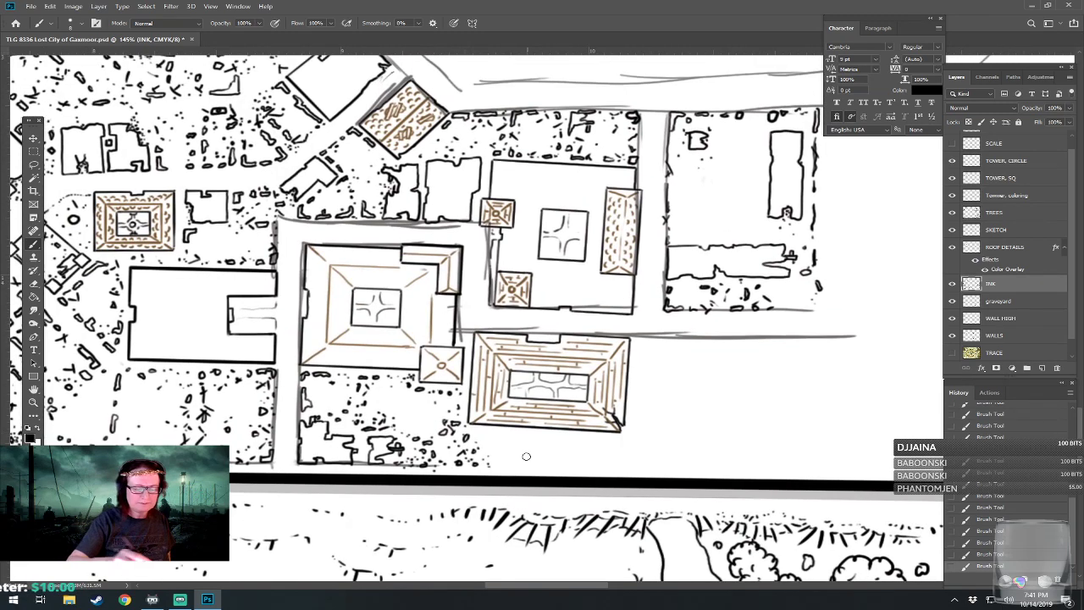
Ink a small, broken ruin with scattered rubble to its east, between the large roofed building and the southern city wall.
mouse_move(500, 435)
mouse_down()
mouse_move(516, 466)
mouse_move(542, 449)
mouse_move(508, 437)
mouse_move(548, 455)
mouse_move(567, 441)
mouse_move(572, 463)
mouse_move(570, 454)
mouse_up()
click(567, 449)
click(572, 458)
click(559, 463)
click(580, 461)
click(585, 457)
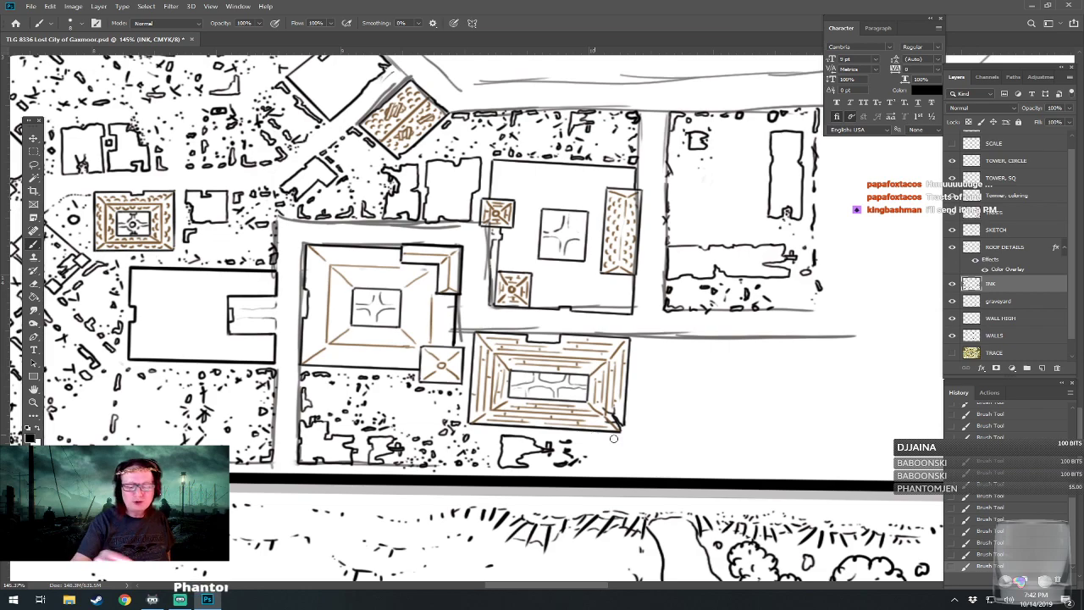
drag(581, 436, 583, 447)
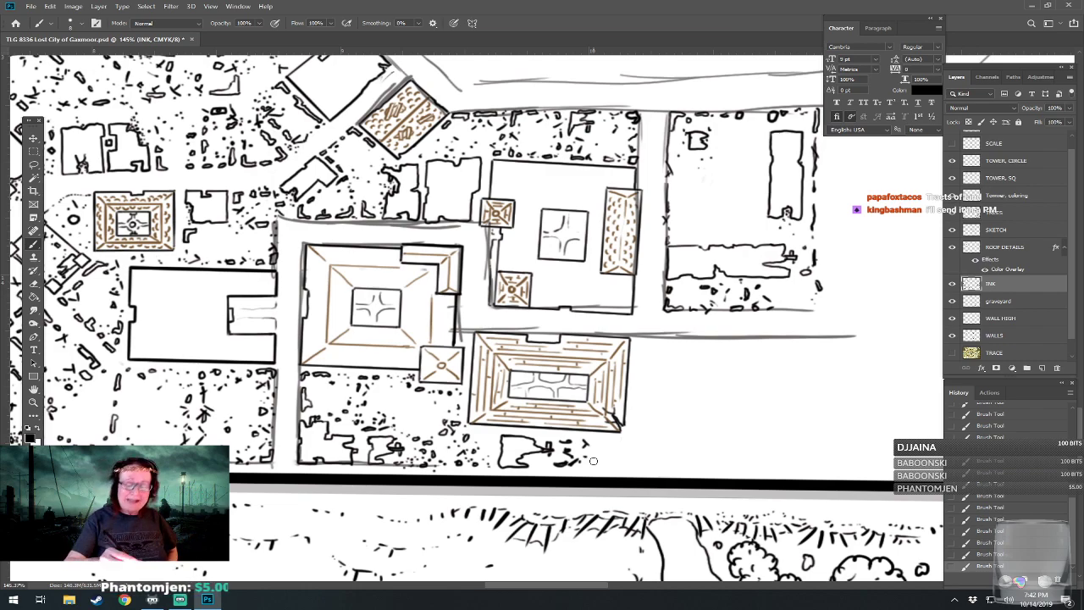
mouse_move(601, 449)
mouse_down()
mouse_move(623, 441)
mouse_move(608, 464)
mouse_move(627, 461)
mouse_up()
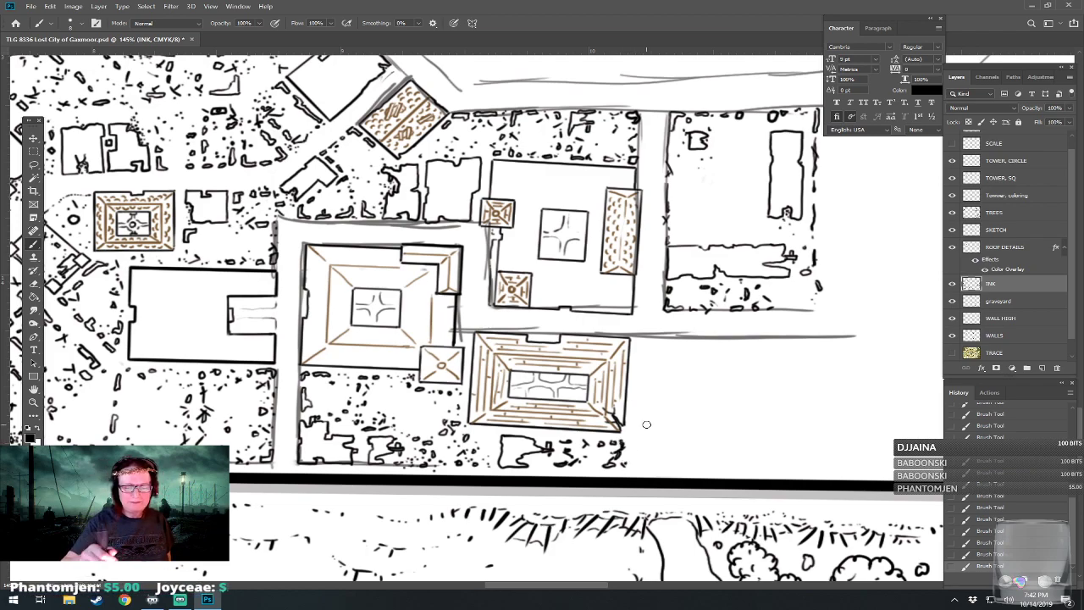
Ink loose rubble and broken wall pieces down the east side of the large roofed building, starting at the street.
drag(480, 46, 425, 61)
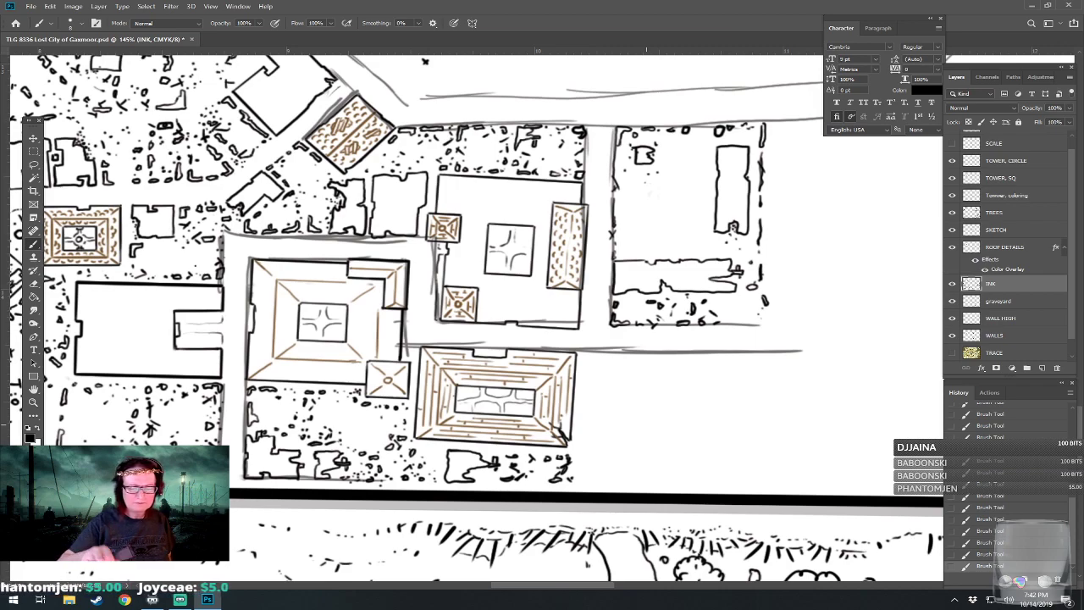
drag(591, 383, 550, 440)
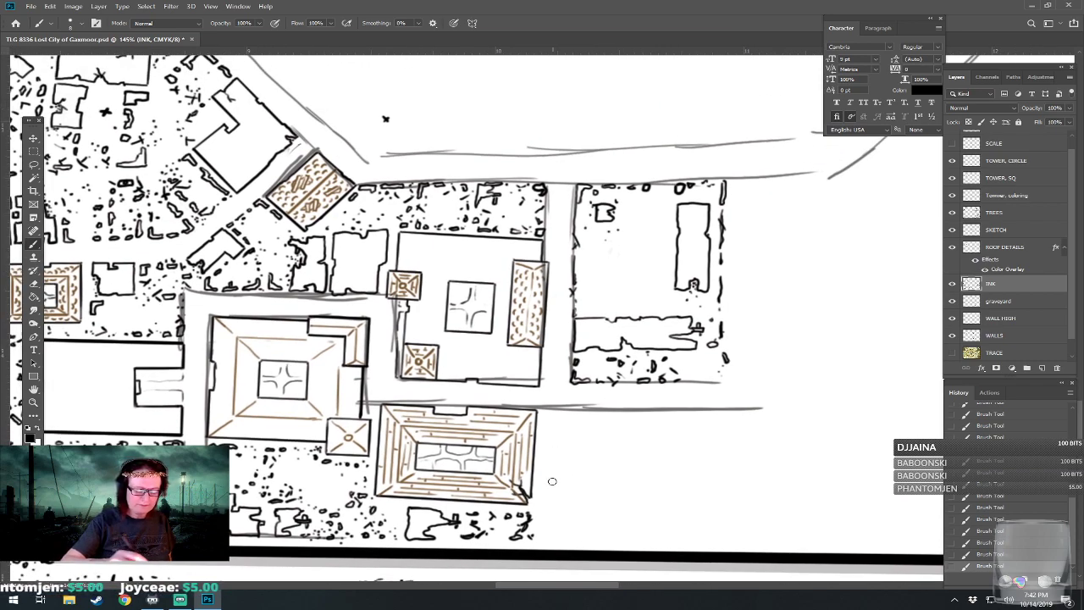
mouse_move(544, 458)
mouse_down()
mouse_move(542, 471)
mouse_move(553, 411)
mouse_move(565, 410)
mouse_move(556, 424)
mouse_move(575, 412)
mouse_up()
mouse_move(548, 486)
mouse_down()
mouse_move(537, 502)
mouse_move(558, 536)
mouse_up()
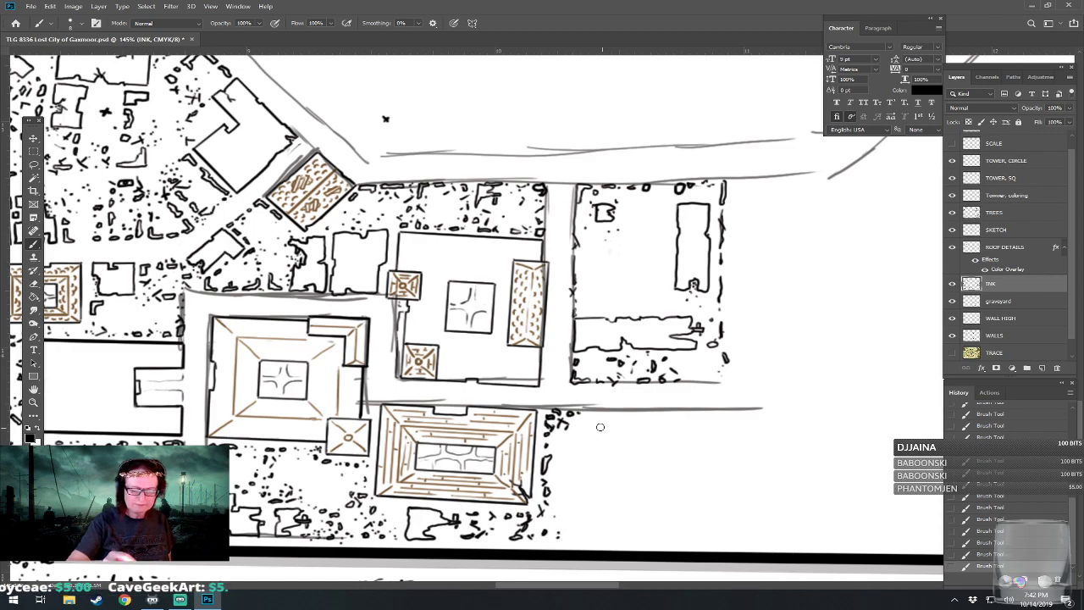
Bring the southern district into view and save the map file.
mouse_move(598, 426)
mouse_down()
mouse_move(588, 413)
mouse_move(610, 409)
mouse_move(621, 429)
mouse_move(566, 387)
mouse_up()
key(ctrl+minus)
key(ctrl+minus)
scroll(623, 429, down, 2)
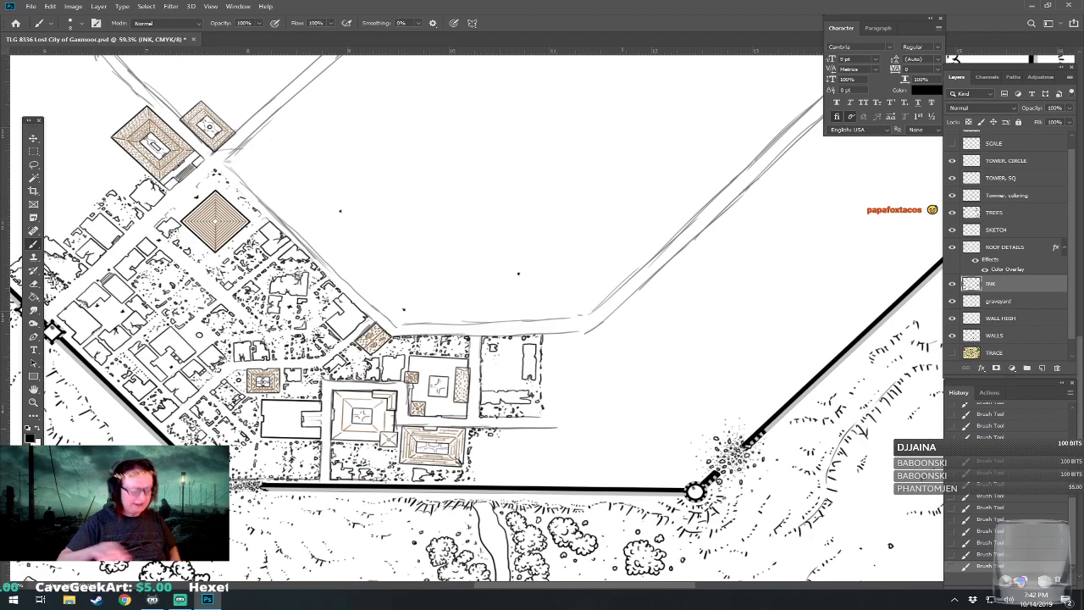
key(ctrl+s)
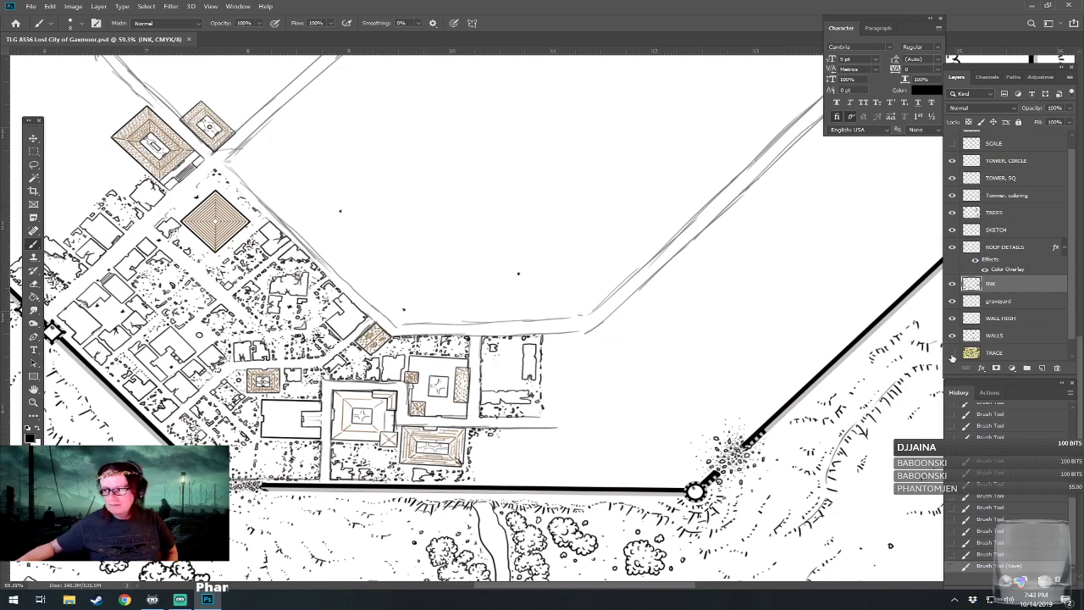
Turn on the TRACE reference layer and examine the buildings around S44, S43 and S40 east of the inked plots.
click(952, 353)
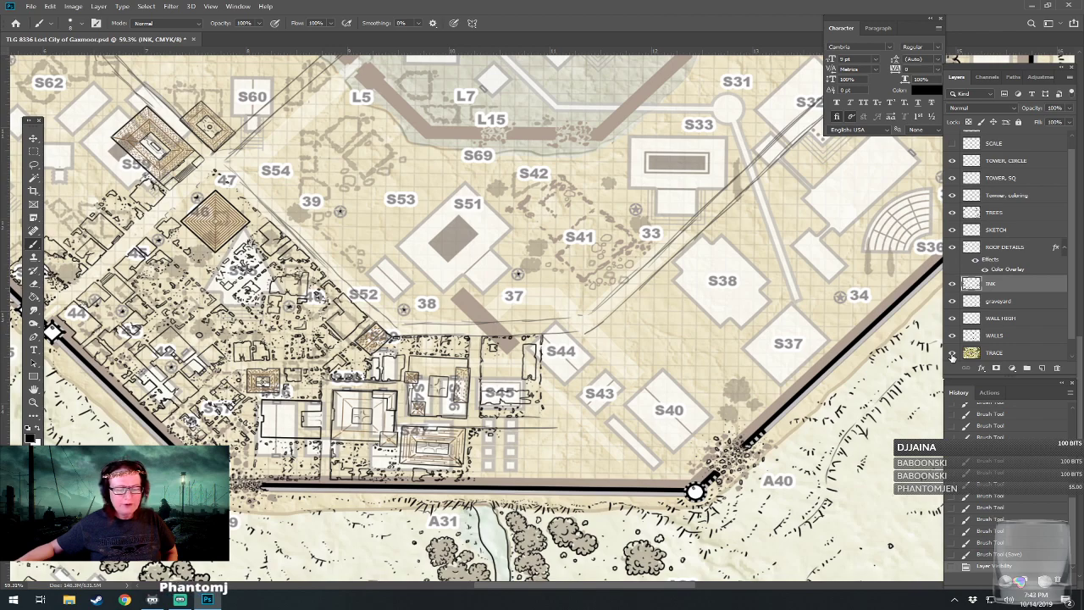
click(952, 353)
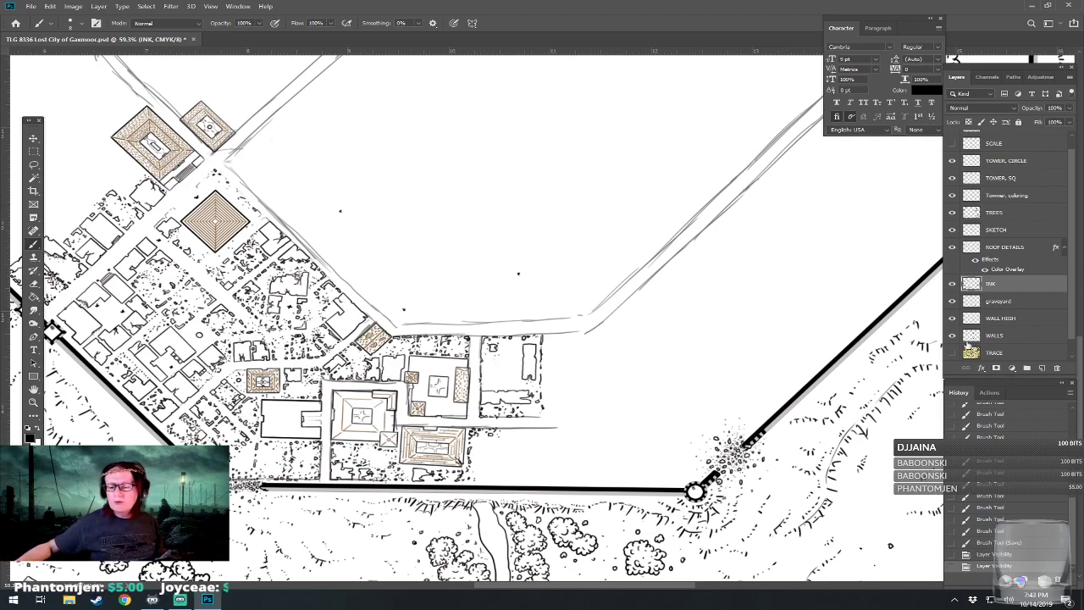
click(951, 353)
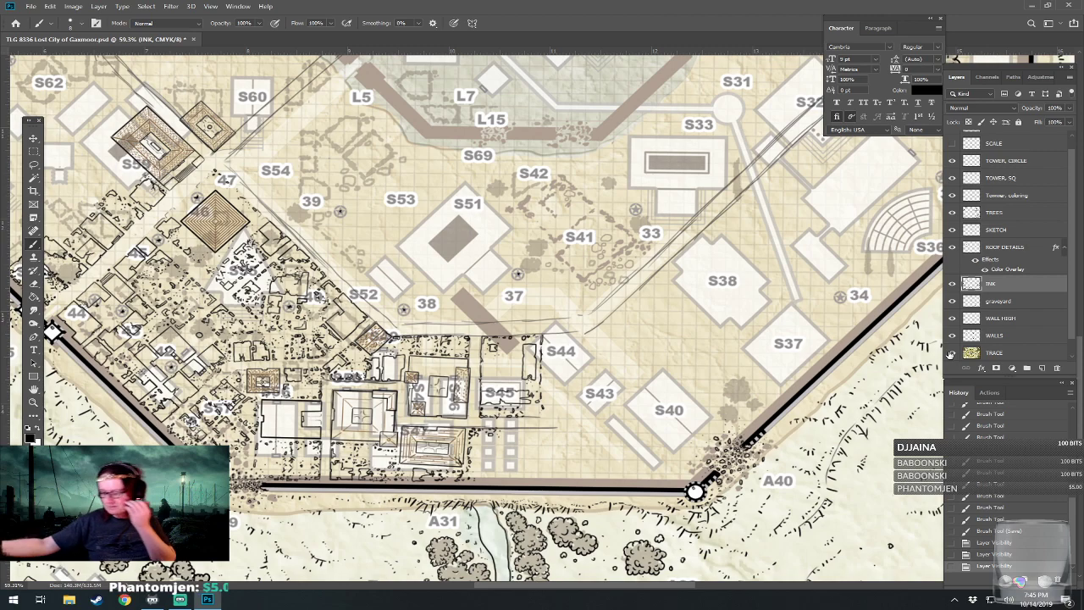
drag(658, 339, 630, 331)
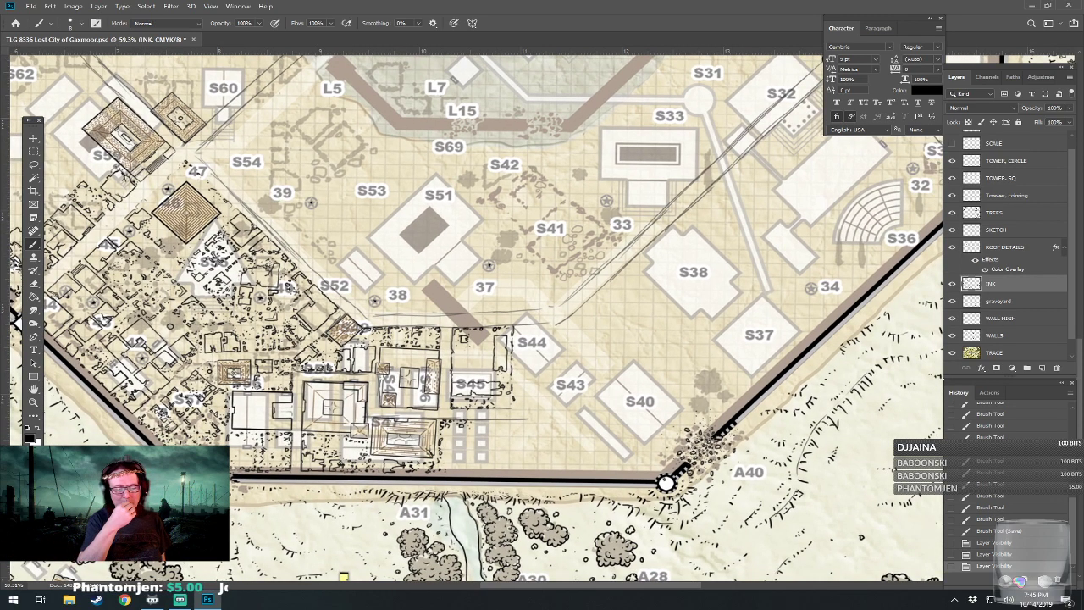
scroll(498, 364, up, 3)
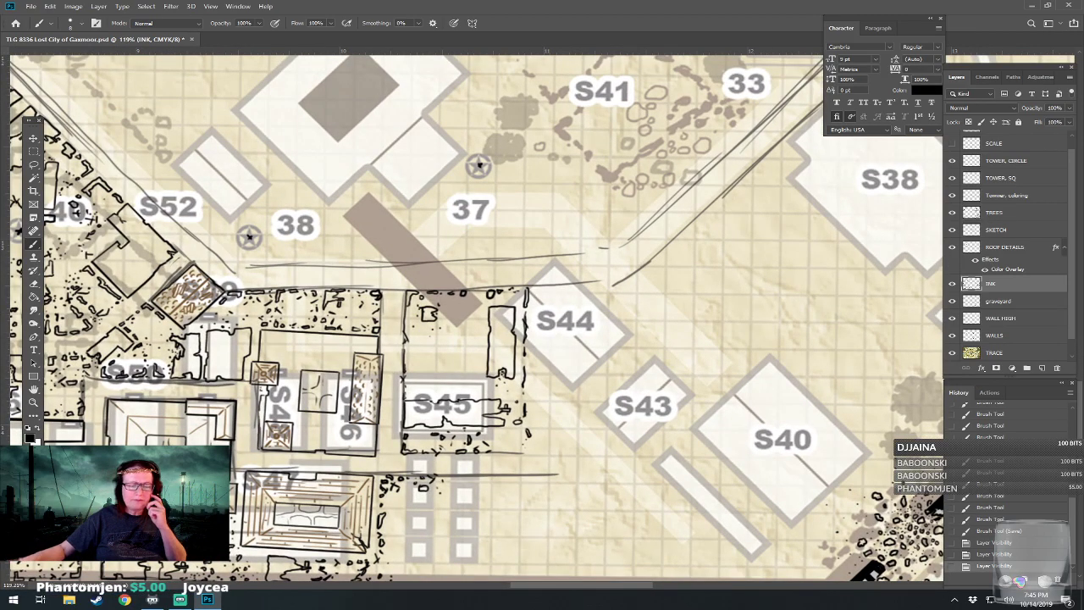
scroll(474, 318, down, 3)
scroll(474, 318, up, 5)
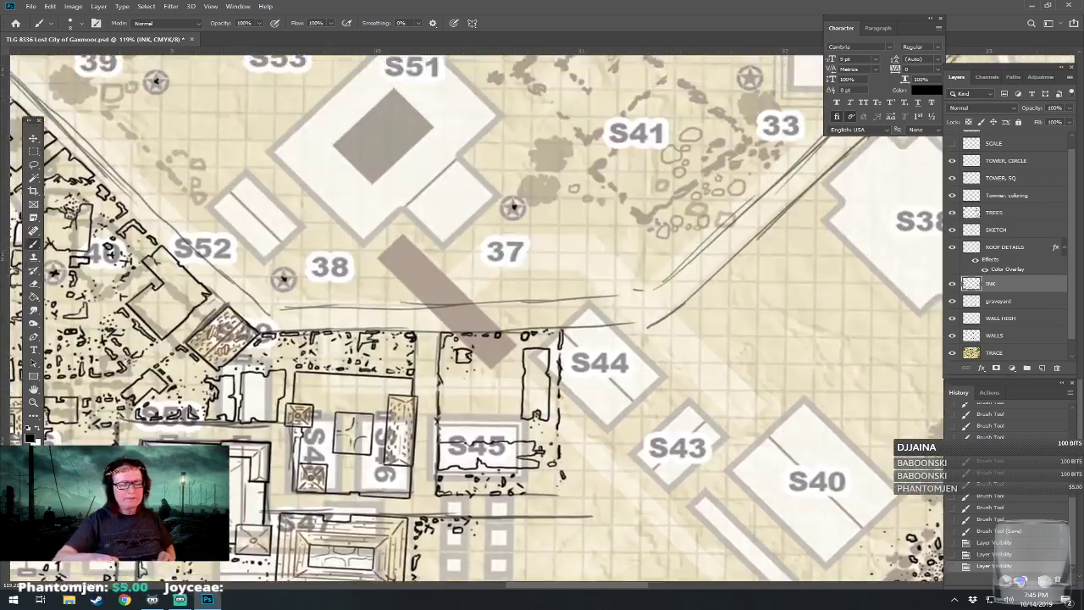
scroll(616, 502, up, 1)
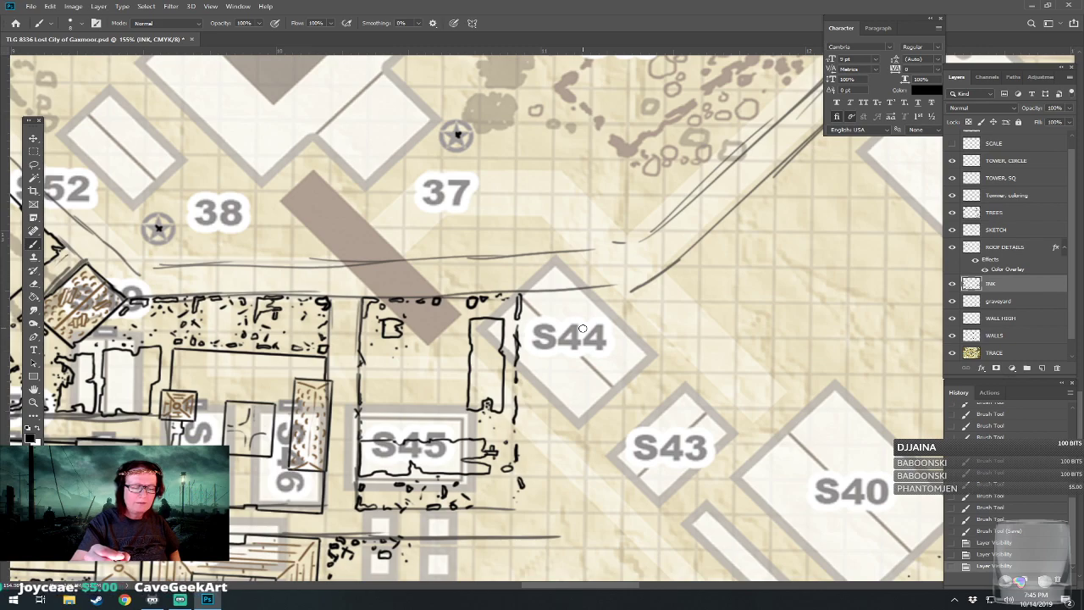
drag(582, 329, 510, 371)
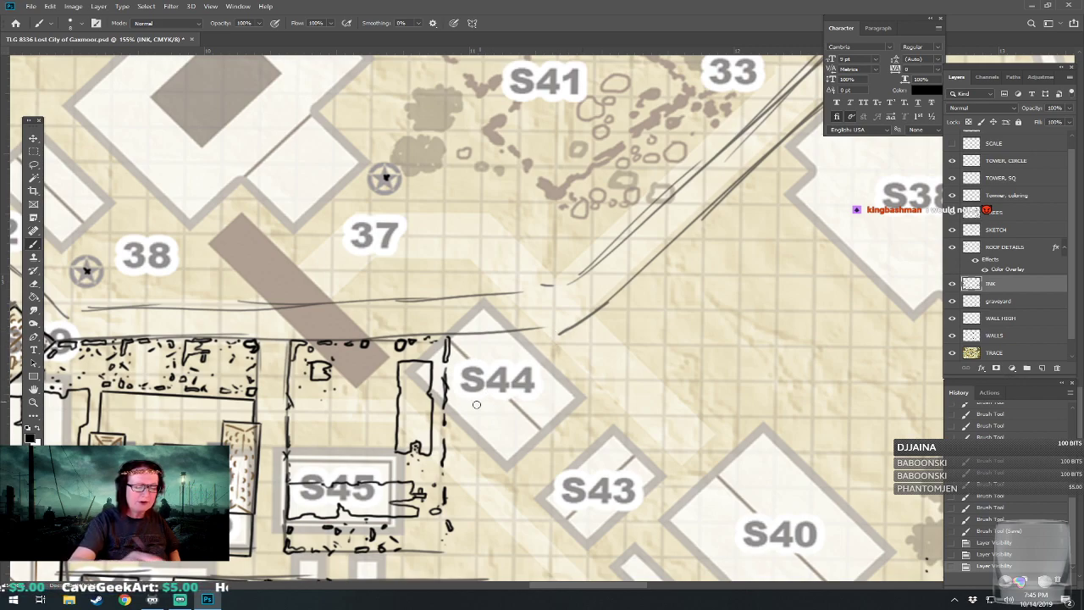
drag(454, 446, 461, 344)
key(ctrl+z)
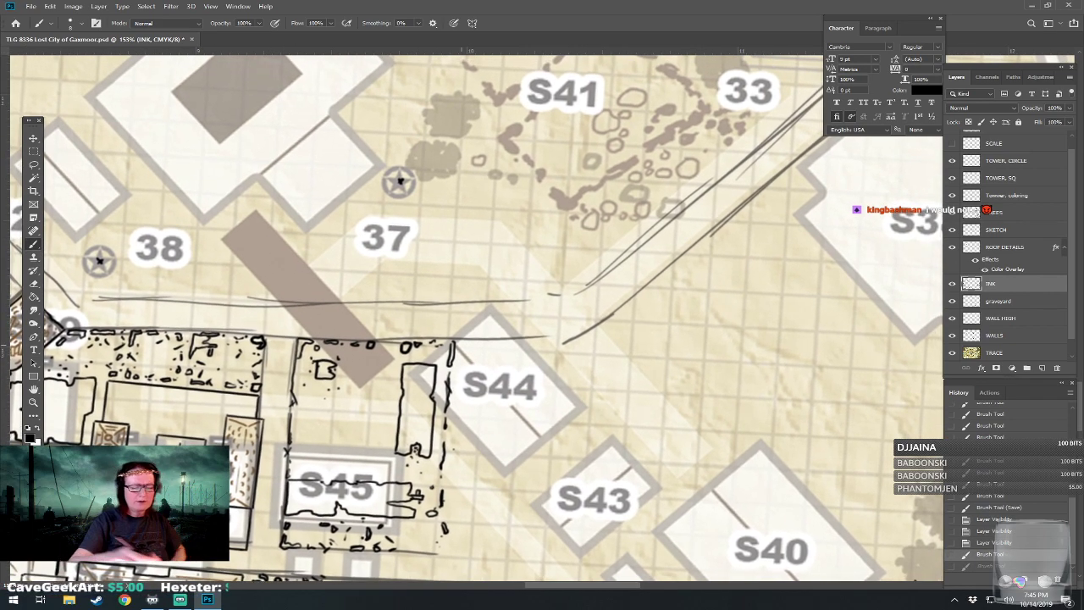
drag(456, 448, 455, 395)
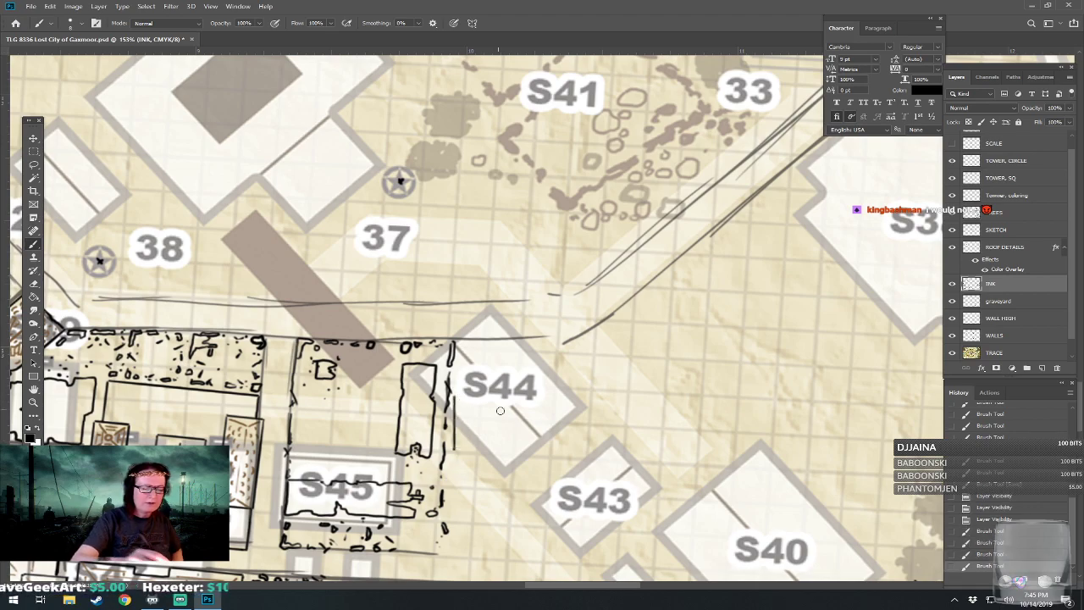
key(ctrl+z)
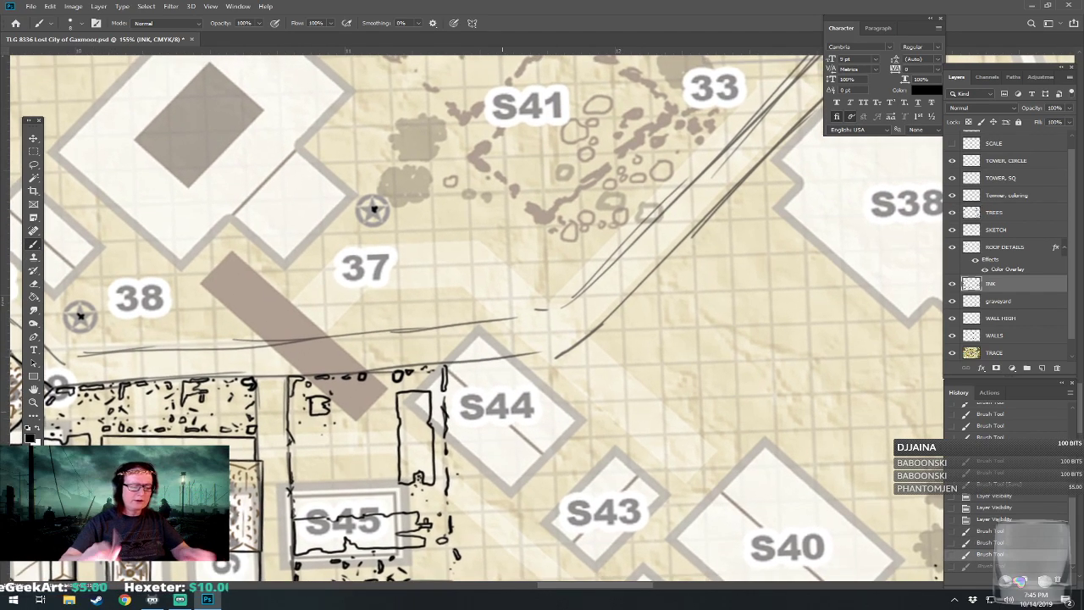
Ink a rectangular building outline over S44 and a jagged, broken ruin with rubble just east of it.
mouse_move(447, 457)
mouse_down()
mouse_move(449, 491)
mouse_move(458, 366)
mouse_move(536, 359)
mouse_up()
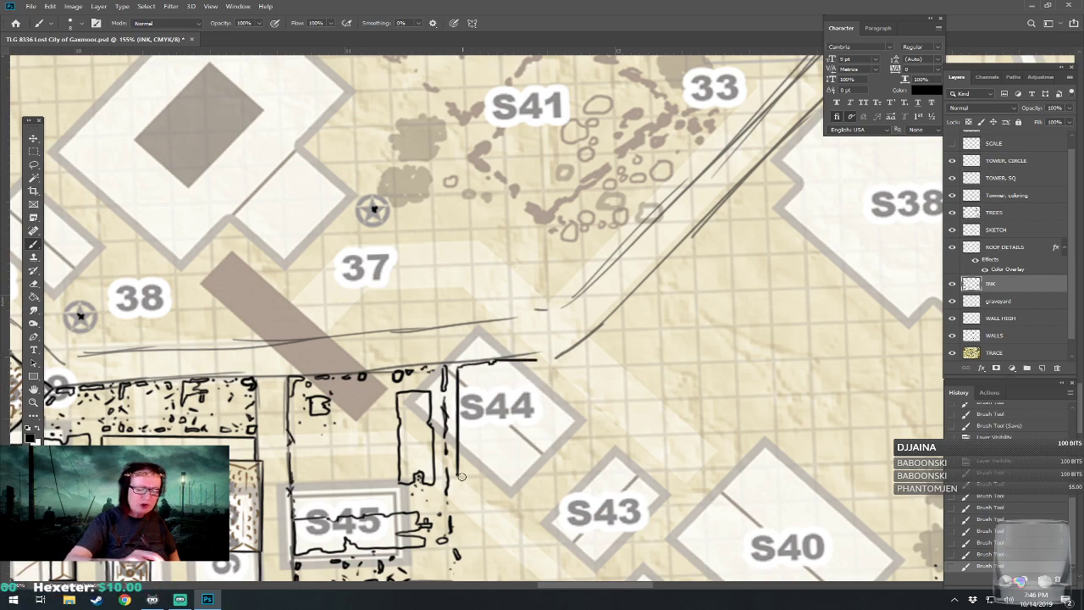
shift+click(536, 475)
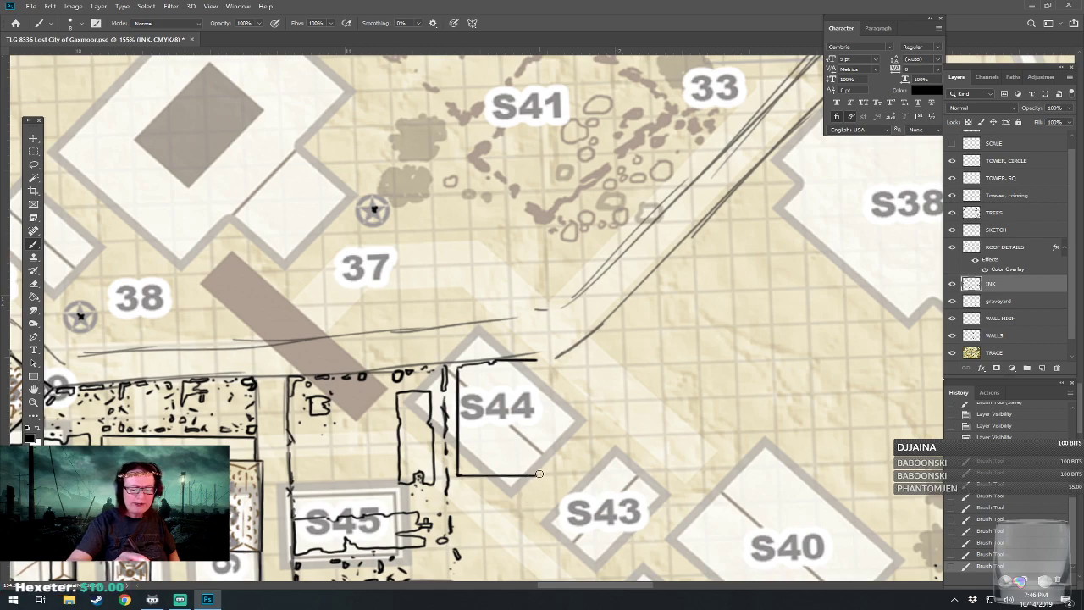
drag(536, 475, 536, 360)
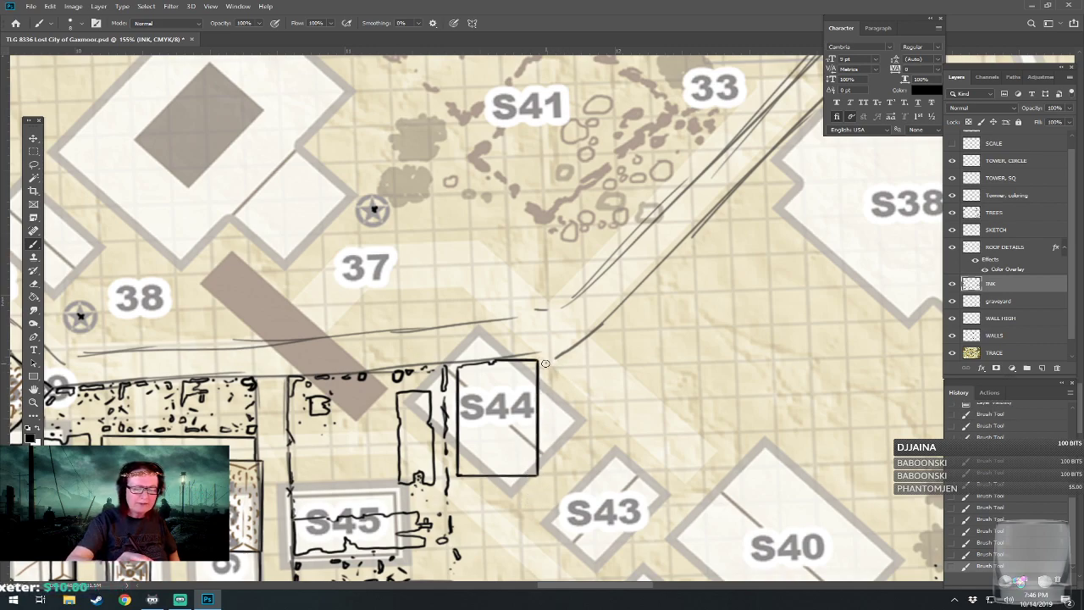
mouse_move(546, 361)
mouse_down()
mouse_move(546, 438)
mouse_move(580, 436)
mouse_move(556, 428)
mouse_move(571, 417)
mouse_move(550, 364)
mouse_up()
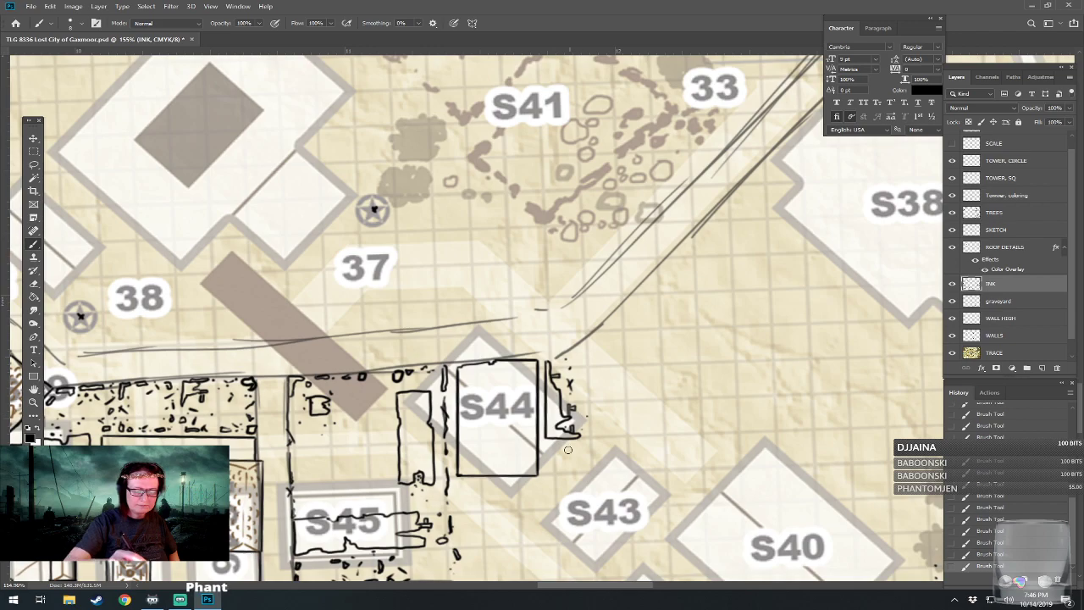
mouse_move(546, 451)
mouse_down()
mouse_move(549, 473)
mouse_move(574, 451)
mouse_move(556, 447)
mouse_move(561, 467)
mouse_move(500, 337)
mouse_move(511, 363)
mouse_up()
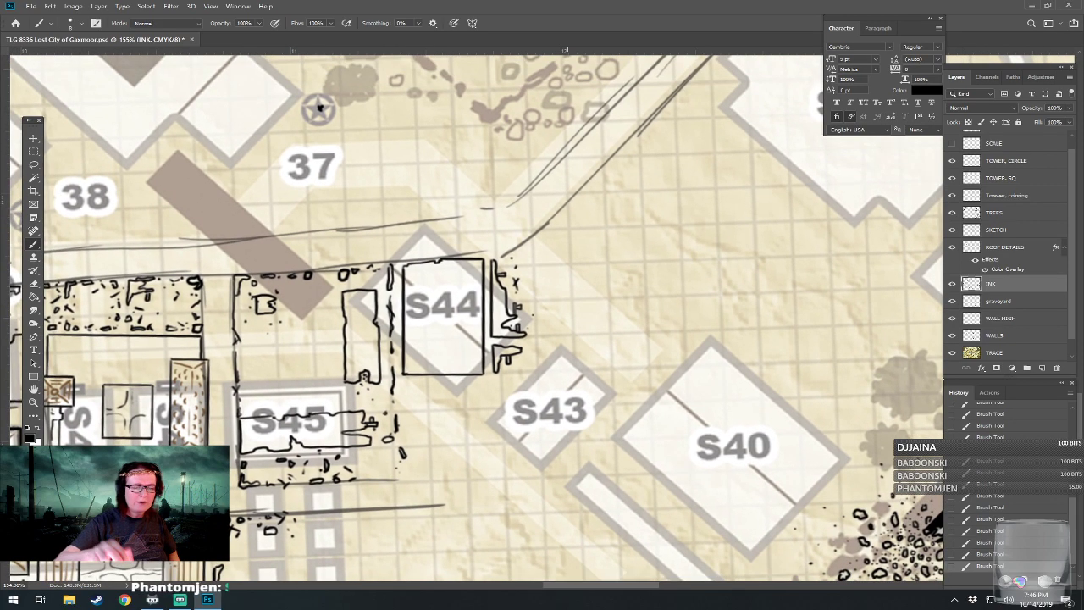
On the SKETCH layer, rough in two parallel north-south street edges east of S44, running down past S43.
click(992, 231)
mouse_move(522, 248)
mouse_down()
mouse_move(542, 245)
mouse_move(545, 343)
mouse_up()
drag(567, 200, 570, 464)
drag(542, 328, 544, 464)
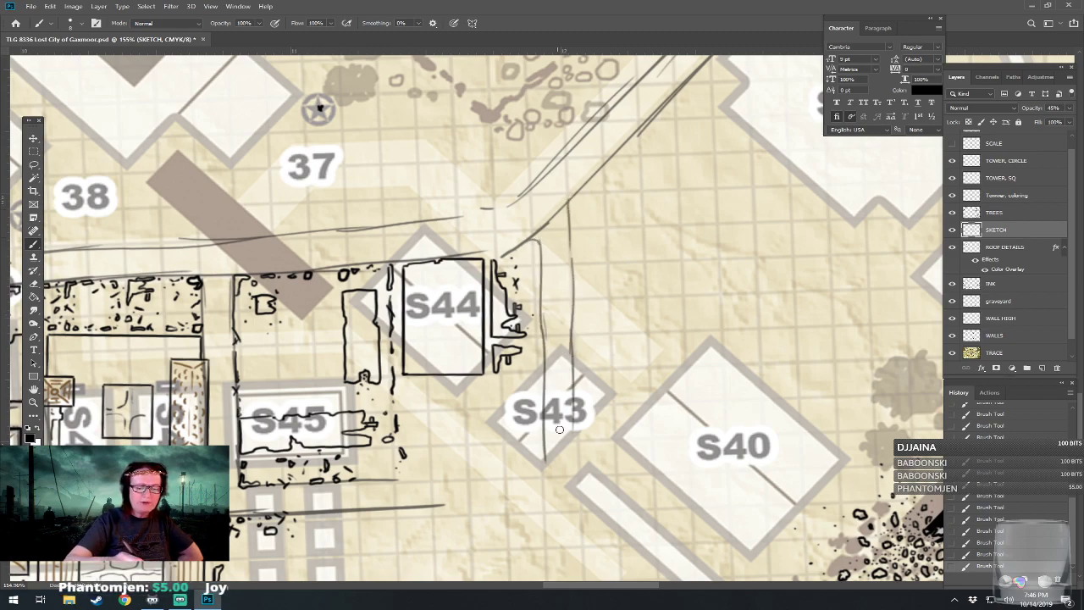
drag(570, 312, 571, 467)
drag(543, 376, 544, 489)
drag(573, 435, 572, 476)
Sketch a square building plot south of S44 and extend the east-west street edges below it toward the new street.
mouse_move(442, 393)
mouse_down()
mouse_move(532, 466)
mouse_move(450, 474)
mouse_move(428, 437)
mouse_move(427, 385)
mouse_move(514, 386)
mouse_move(531, 437)
mouse_move(510, 474)
mouse_move(527, 476)
mouse_move(424, 467)
mouse_move(424, 386)
mouse_up()
drag(392, 481, 543, 481)
drag(427, 482, 541, 473)
drag(411, 508, 572, 504)
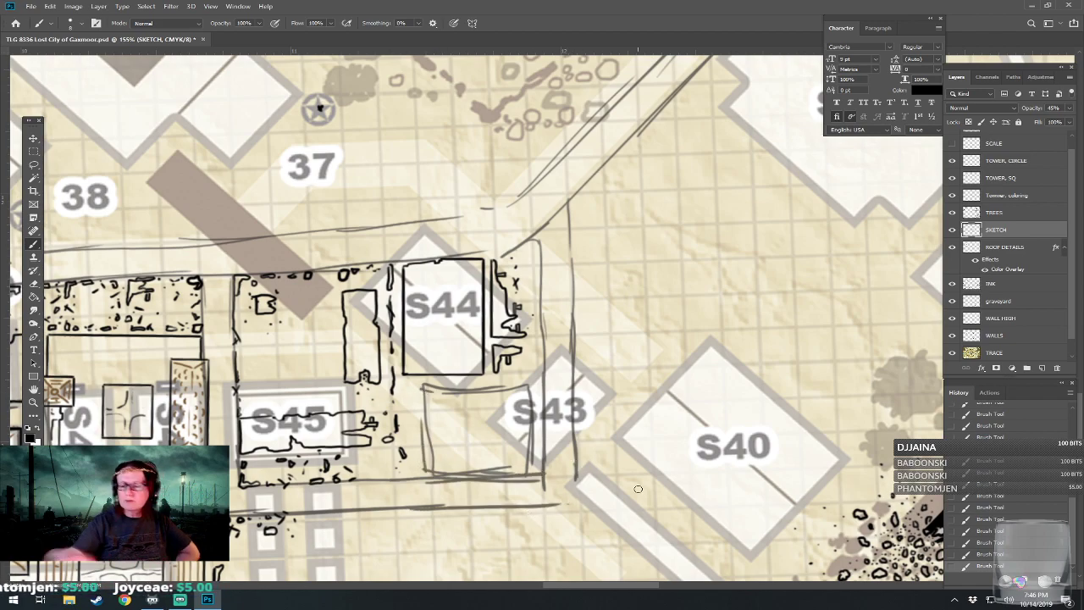
Lower the SKETCH layer's opacity to 26% and make the INK layer active for inking.
click(1002, 280)
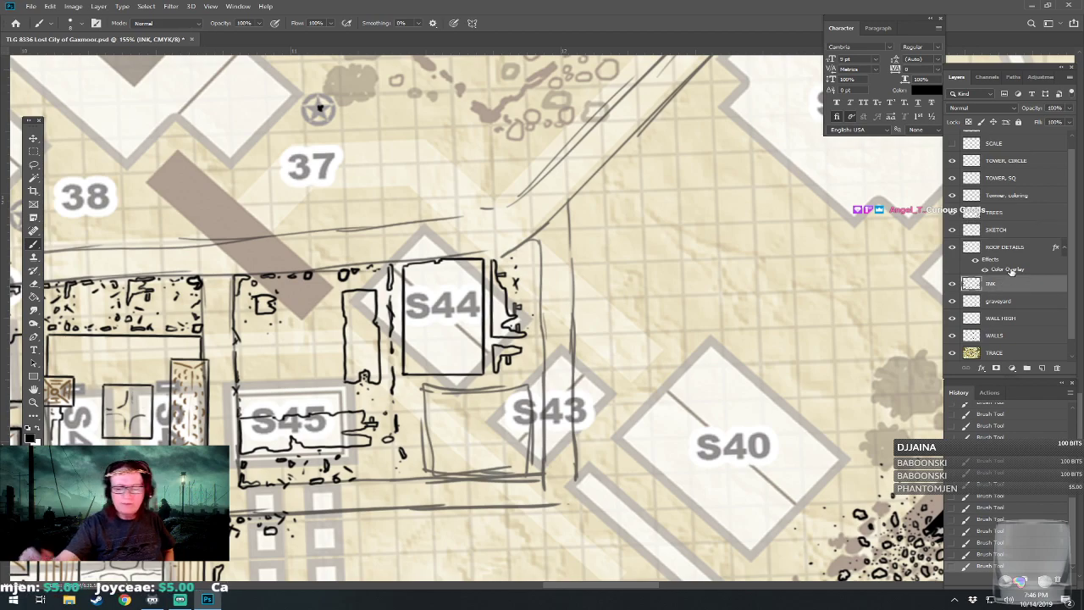
scroll(474, 322, left, 3)
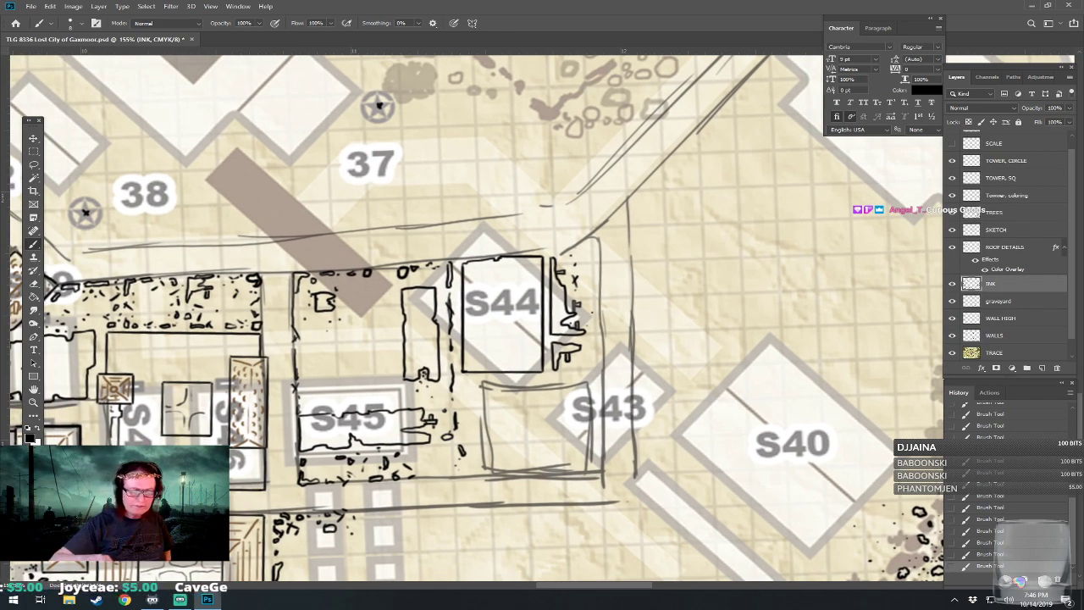
scroll(474, 322, left, 2)
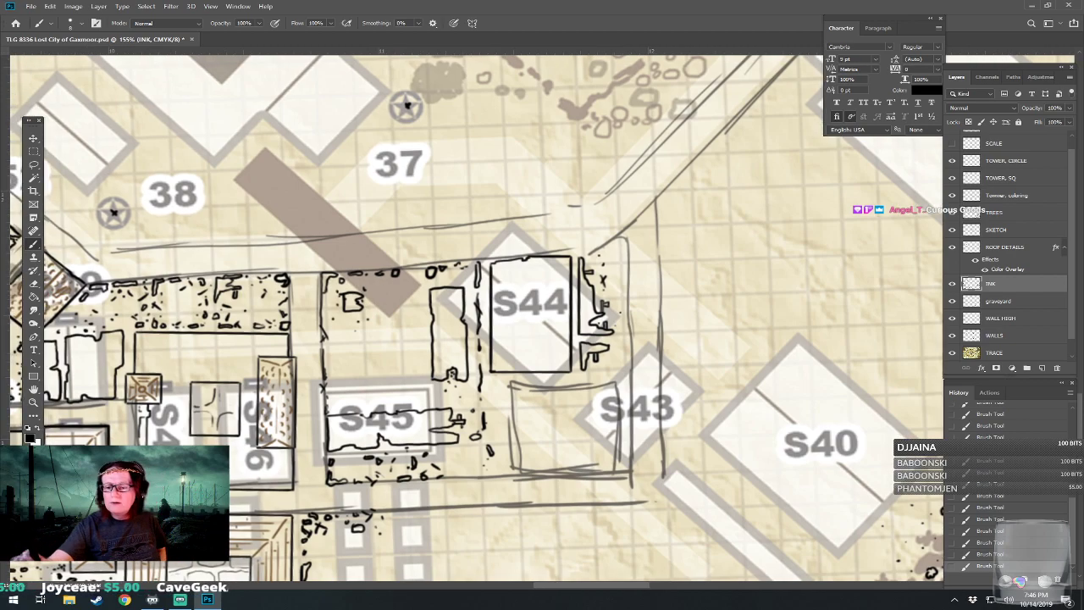
click(1000, 229)
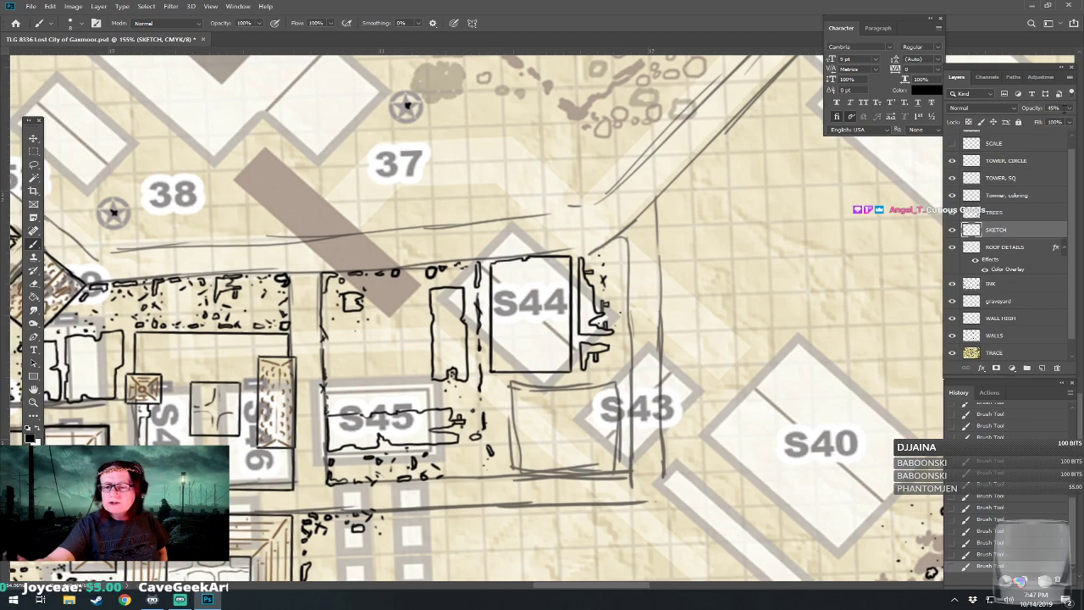
click(1069, 110)
drag(1032, 121, 1022, 127)
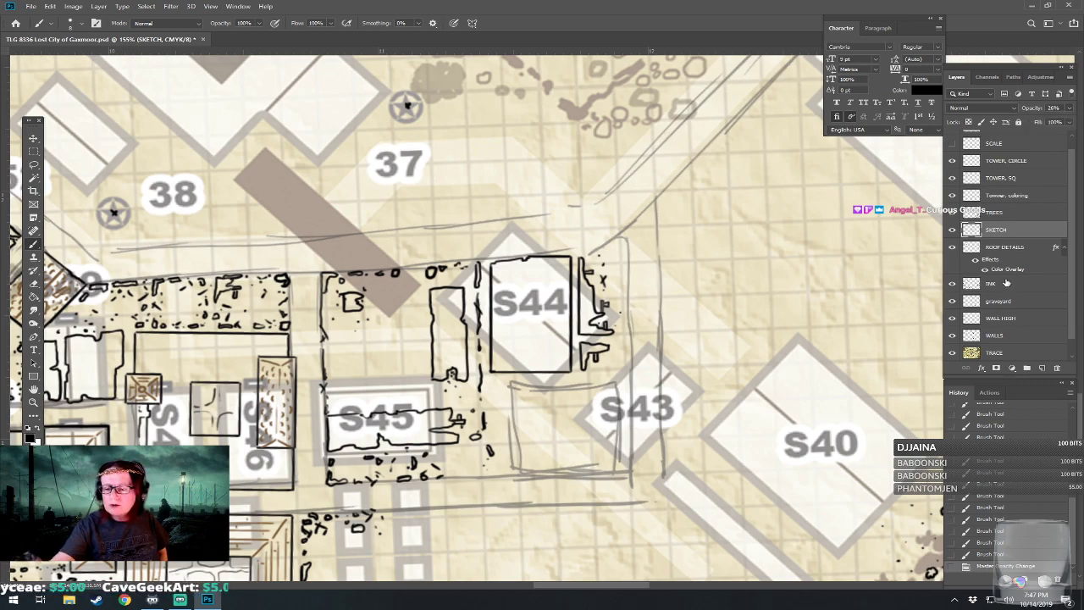
click(1004, 283)
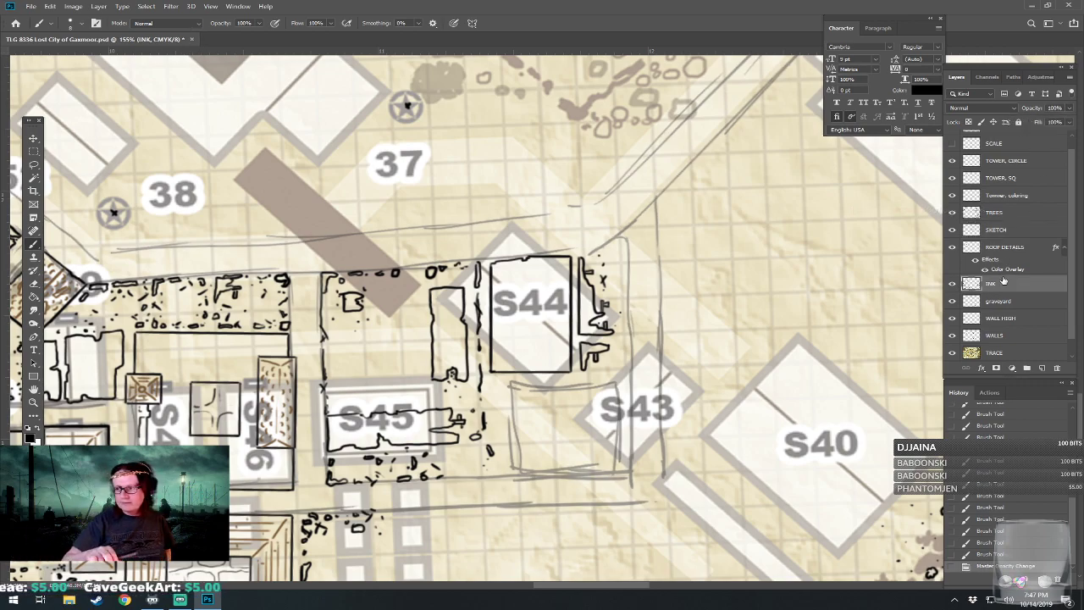
Ink a broken wall corner and scattered rubble along the west side of the sketched plot south of S44.
drag(644, 322, 633, 331)
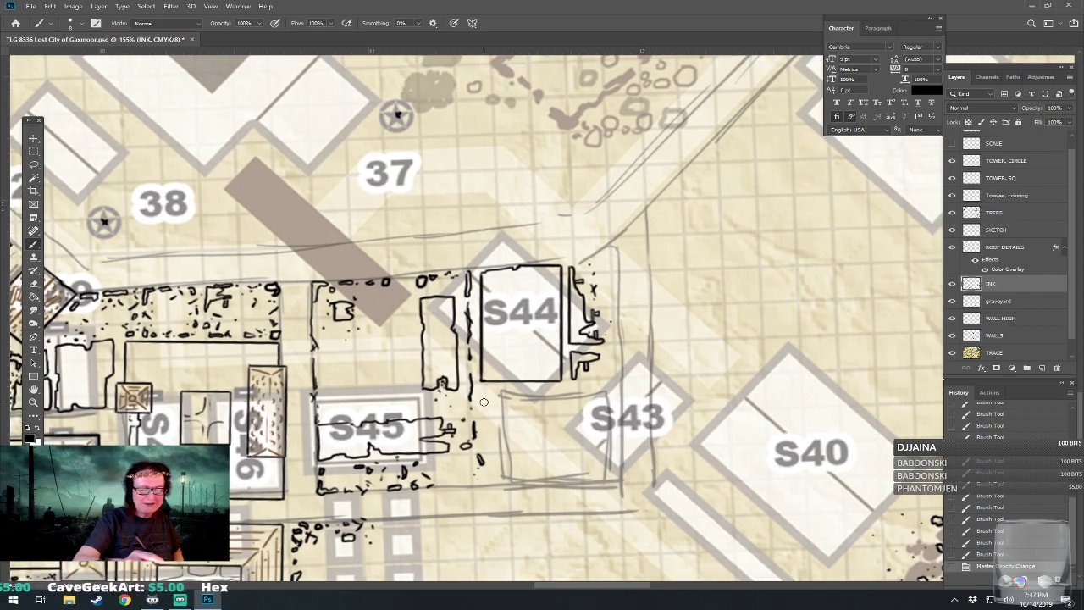
mouse_move(484, 408)
mouse_down()
mouse_move(492, 394)
mouse_move(490, 432)
mouse_up()
drag(489, 433, 485, 445)
drag(487, 405, 487, 411)
drag(484, 476, 487, 483)
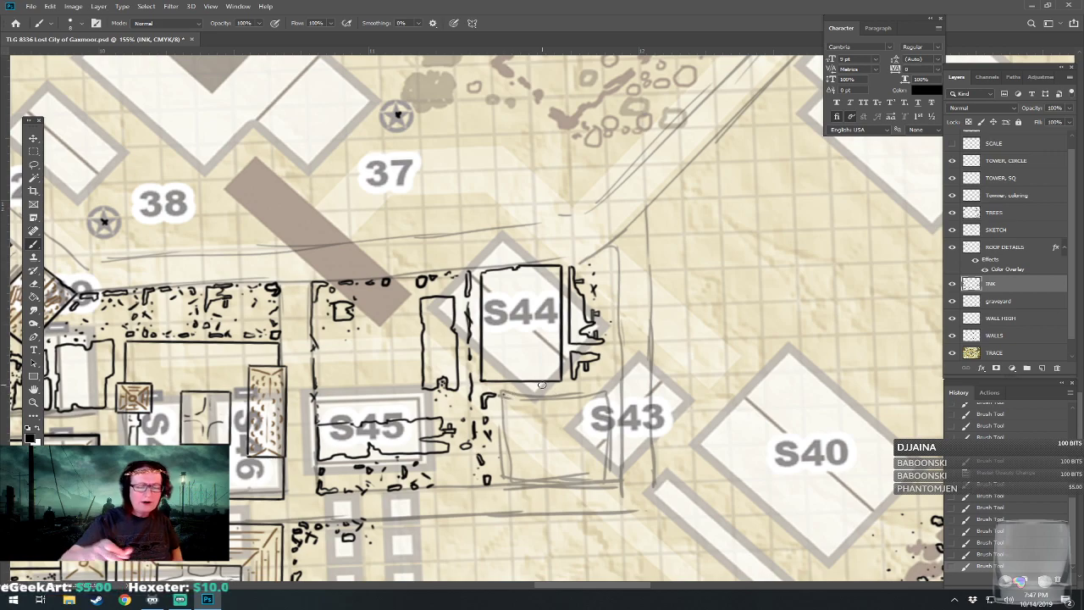
Replace part of the S44 building's south wall with a small block containing round openings, and ink broken walls and rubble south of it.
drag(508, 383, 529, 383)
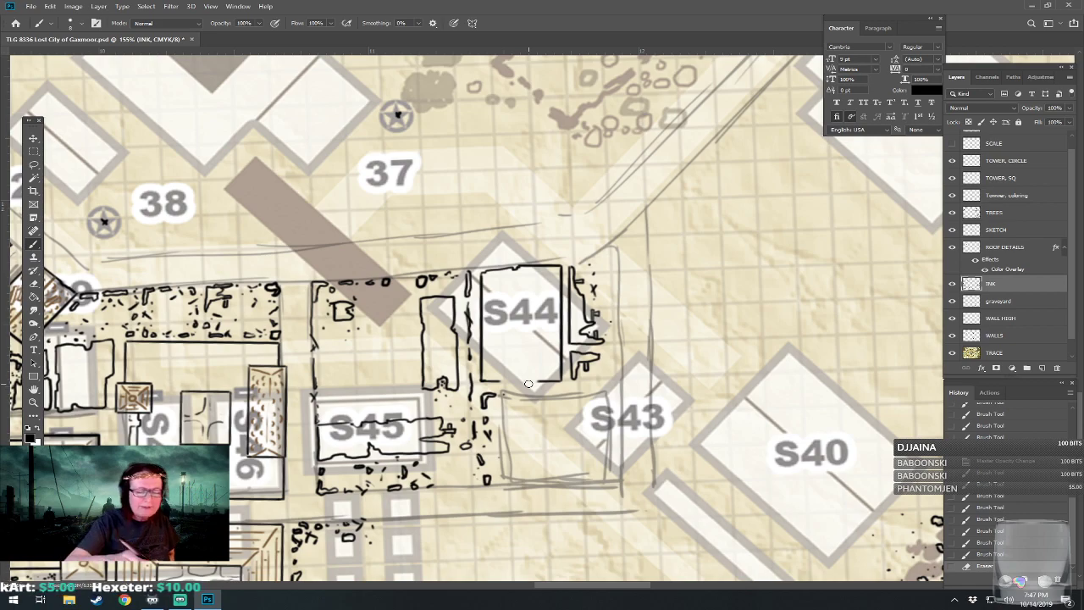
mouse_move(503, 385)
mouse_down()
mouse_move(539, 376)
mouse_move(526, 379)
mouse_up()
click(514, 380)
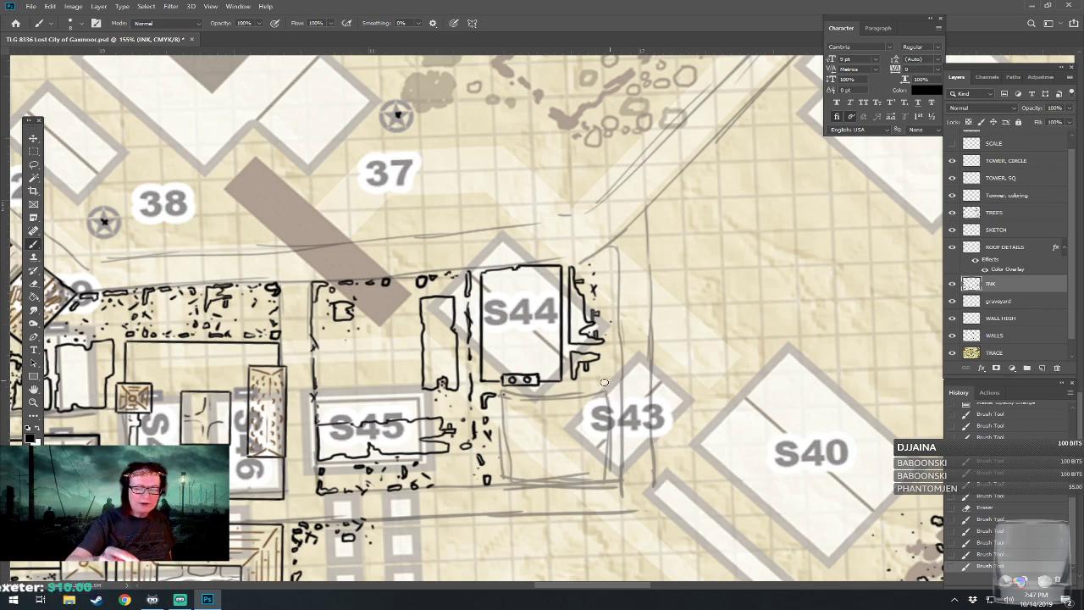
mouse_move(518, 395)
mouse_down()
mouse_move(530, 396)
mouse_move(520, 421)
mouse_move(528, 403)
mouse_move(529, 441)
mouse_move(525, 464)
mouse_move(506, 474)
mouse_move(537, 467)
mouse_up()
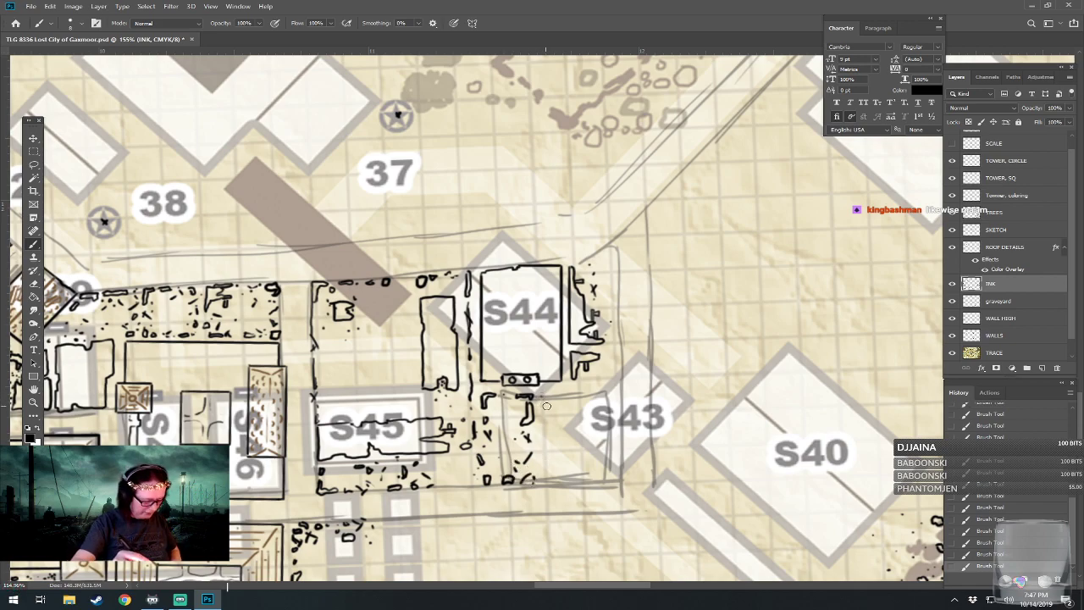
Ink a rectangular building over the west half of S43 with a chipped north wall and a broken notch in its east wall.
mouse_move(542, 400)
mouse_down()
mouse_move(543, 483)
mouse_move(614, 484)
mouse_up()
mouse_move(543, 395)
mouse_down()
mouse_move(574, 404)
mouse_move(616, 389)
mouse_move(616, 484)
mouse_up()
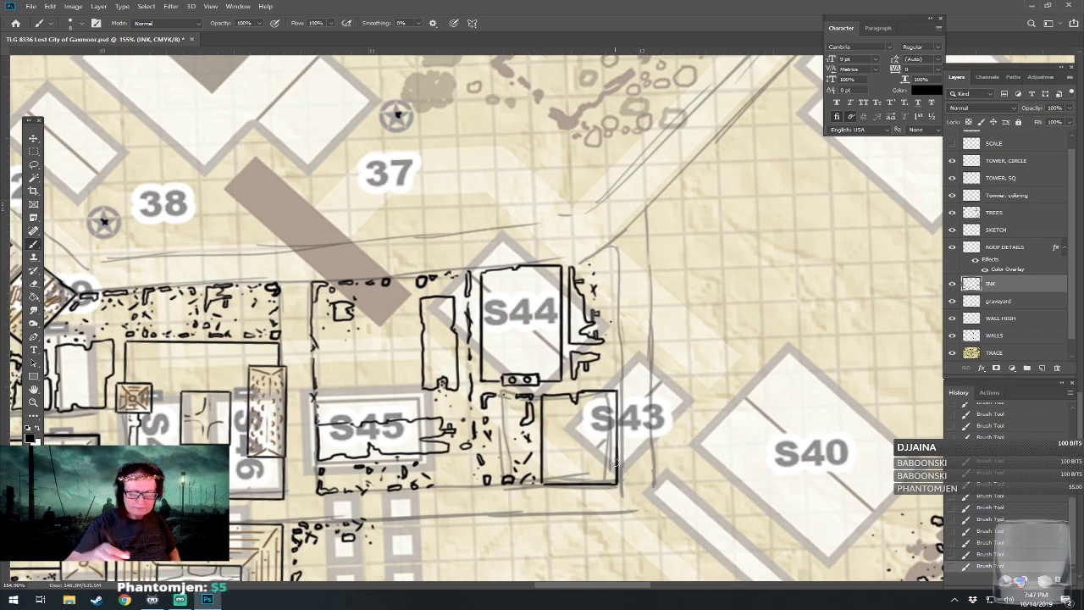
key(e)
drag(614, 442, 611, 449)
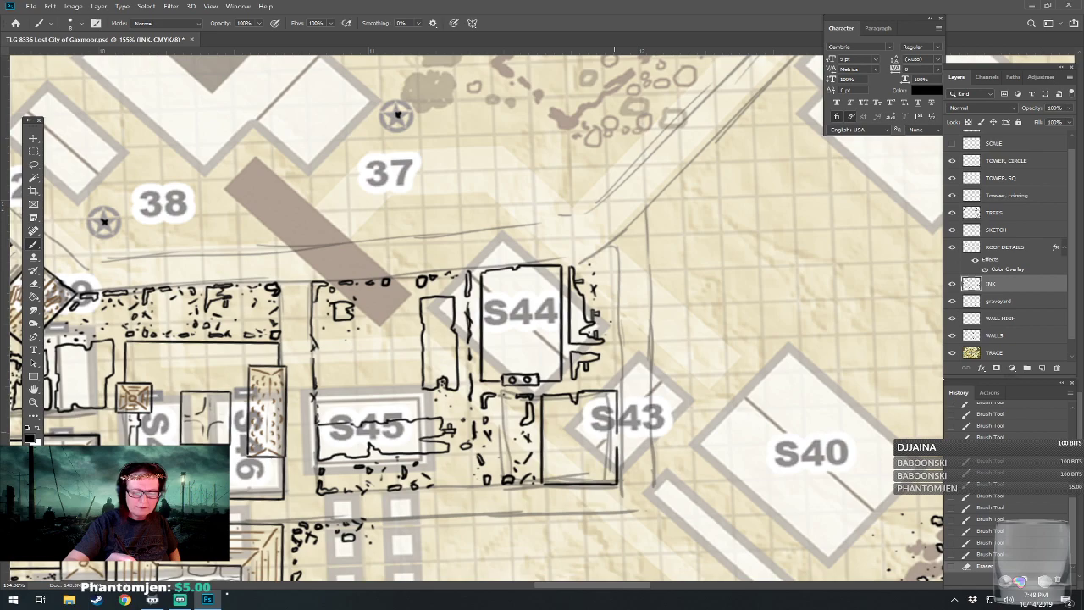
drag(613, 426, 616, 452)
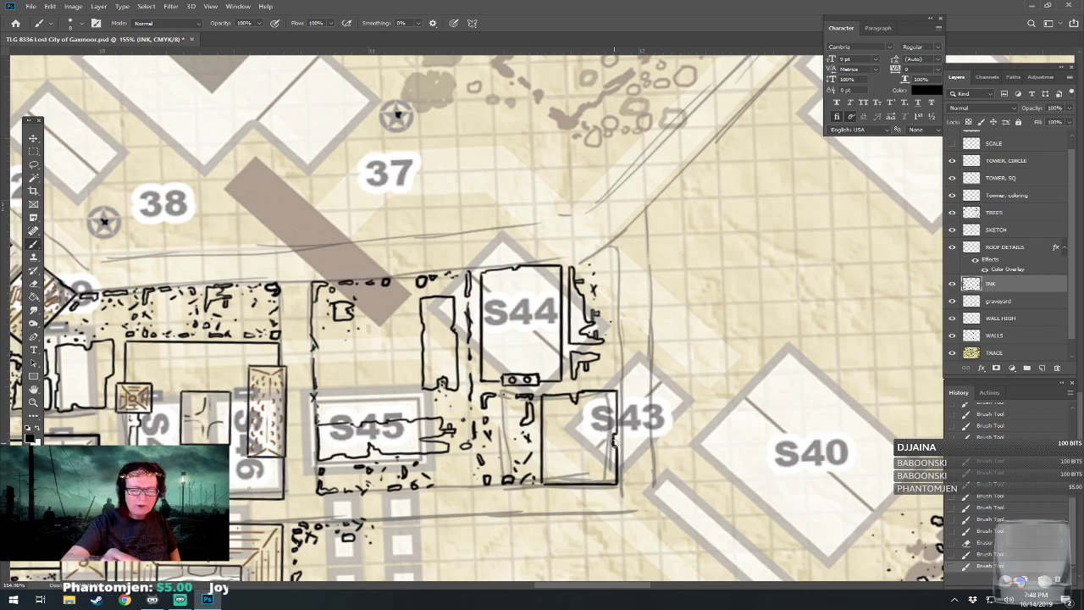
Ink rubble up the block's east edge to its northeast corner, and replace part of the S43 building's west wall with a small chimney block.
mouse_move(597, 383)
mouse_down()
mouse_move(615, 355)
mouse_move(620, 381)
mouse_move(615, 294)
mouse_up()
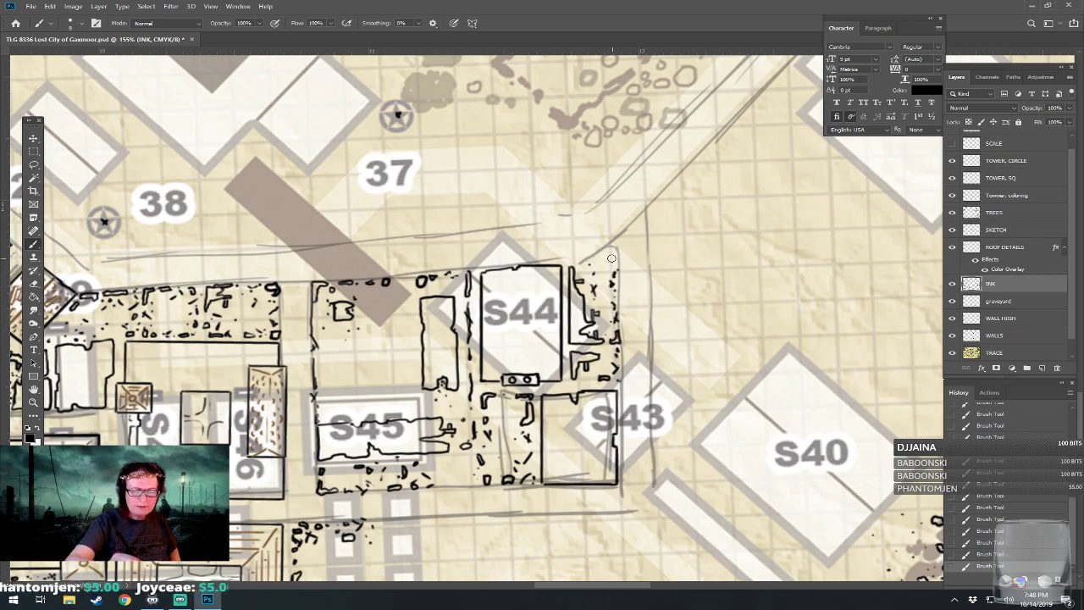
mouse_move(598, 264)
mouse_down()
mouse_move(608, 251)
mouse_move(610, 264)
mouse_move(602, 239)
mouse_move(627, 261)
mouse_up()
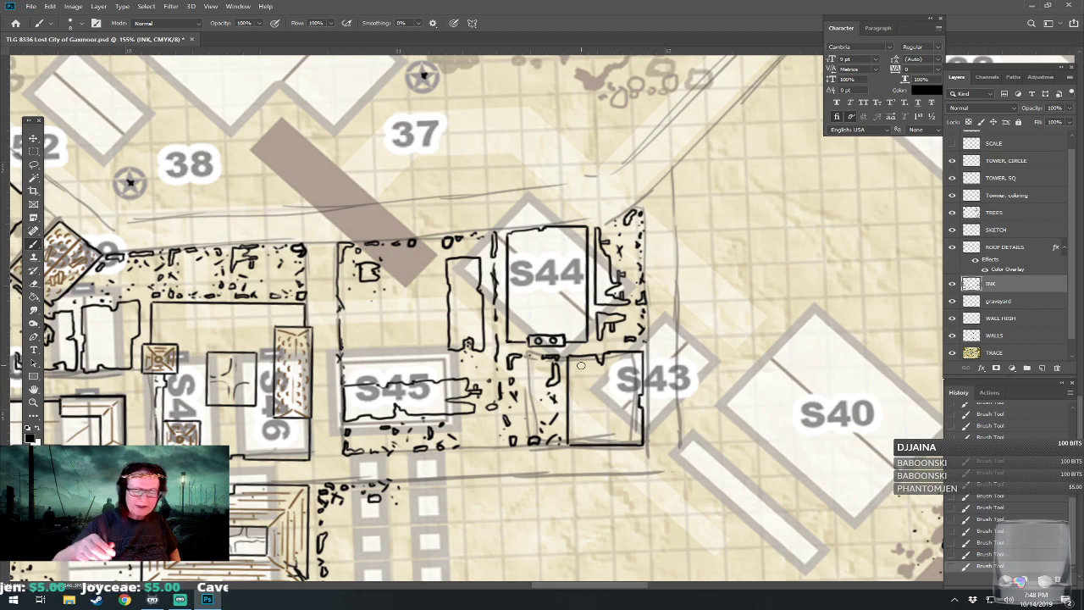
drag(574, 397, 570, 405)
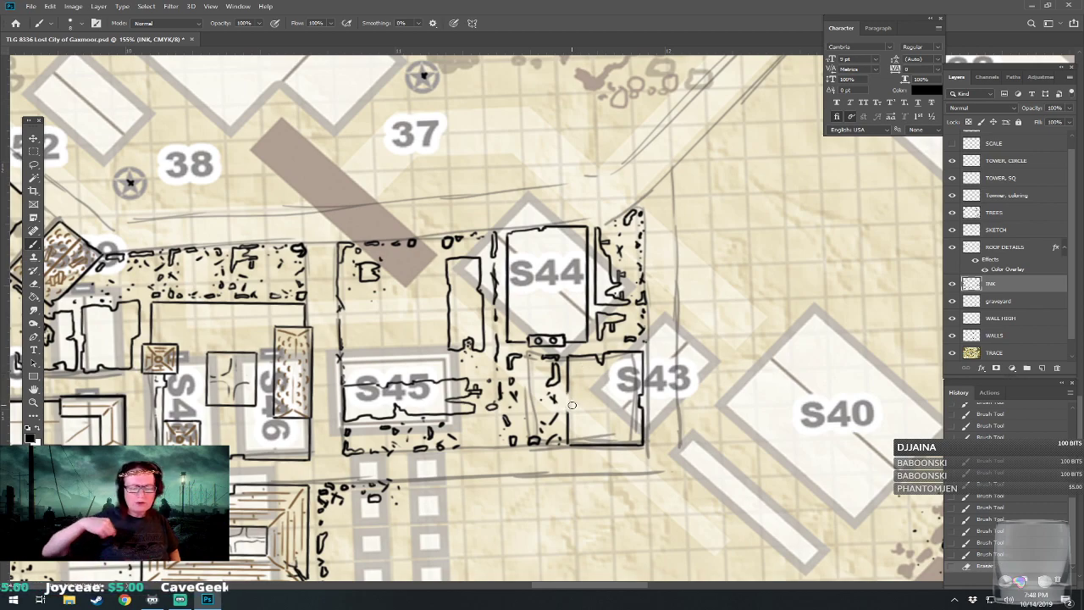
drag(565, 394, 568, 395)
click(566, 401)
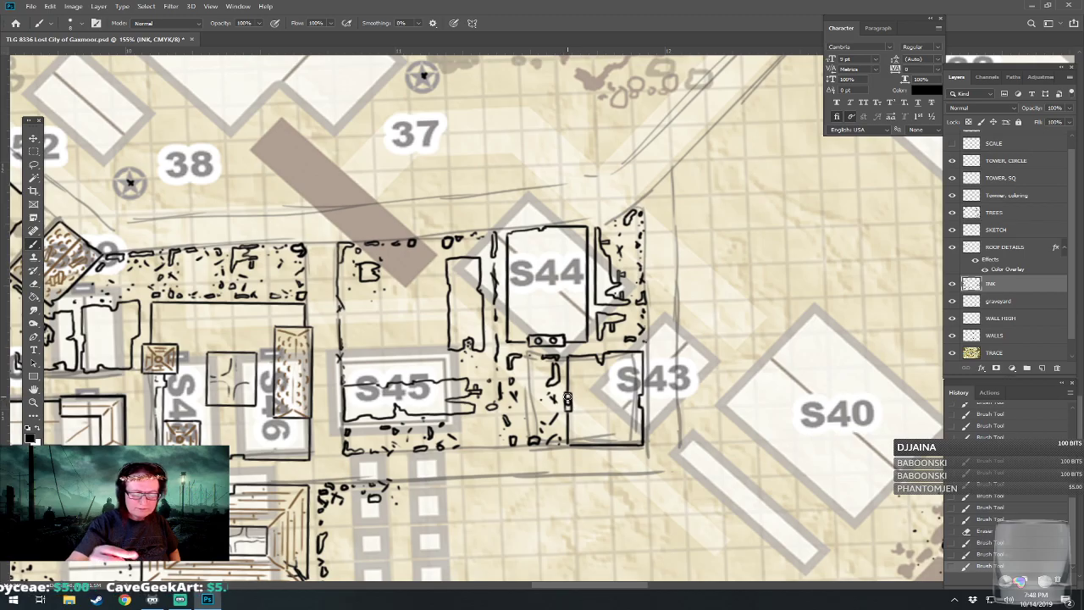
Check the inked block within the whole district and make the ROOF DETAILS layer active.
scroll(567, 396, down, 5)
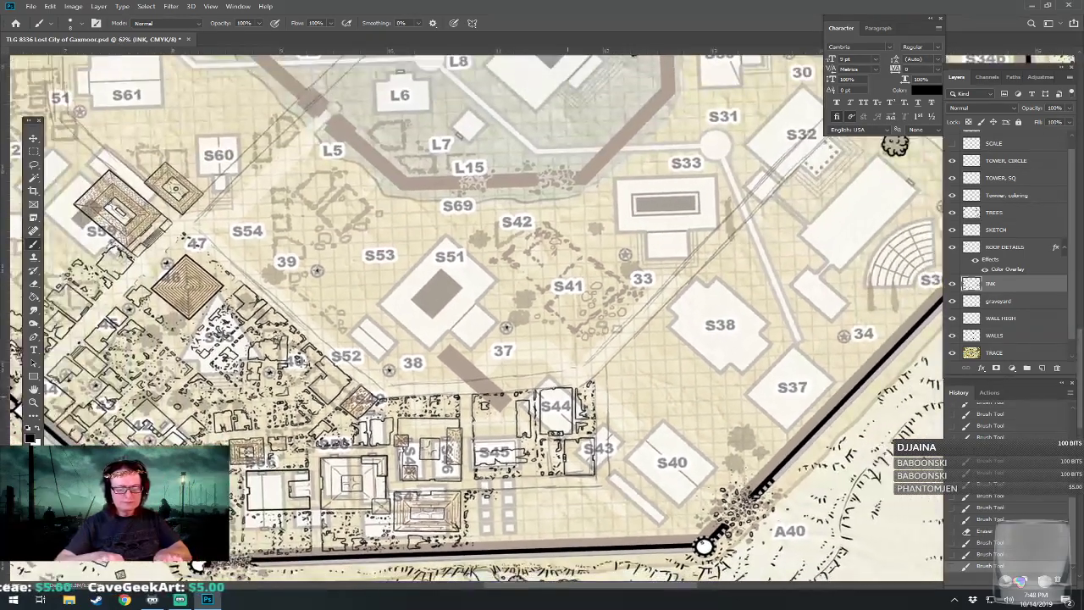
scroll(567, 396, up, 5)
click(1002, 248)
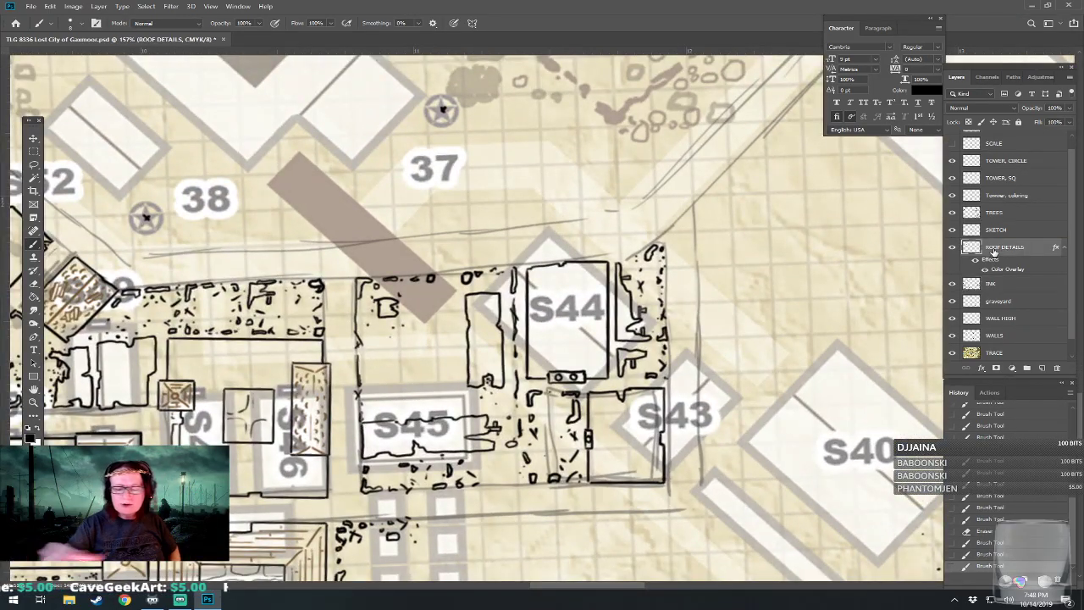
click(627, 408)
shift+click(623, 472)
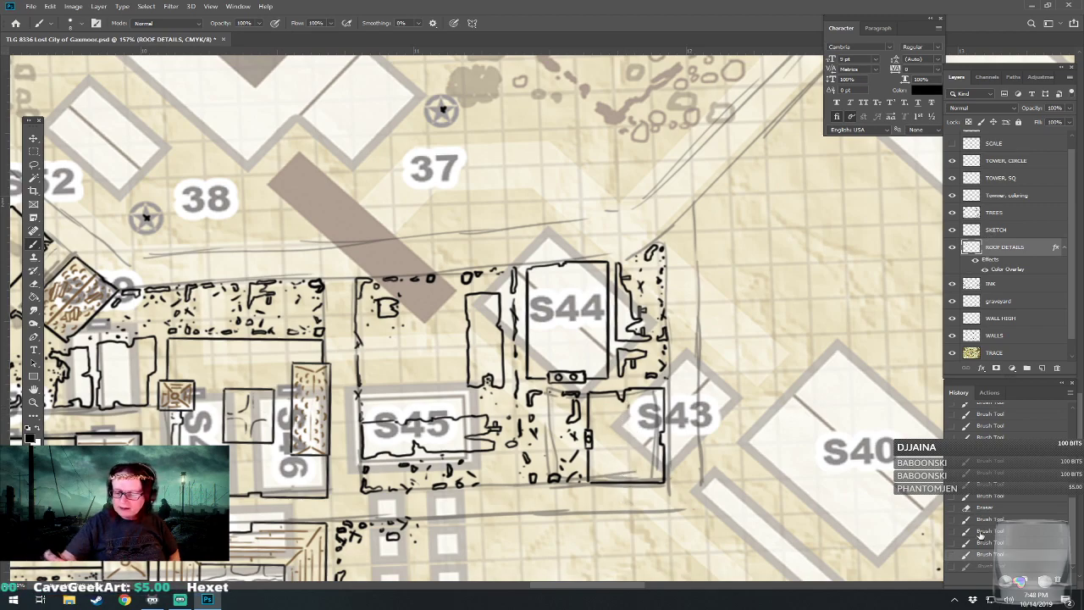
click(988, 543)
Draw a straight north-south ridge line down the middle of the roof beside S43.
click(628, 408)
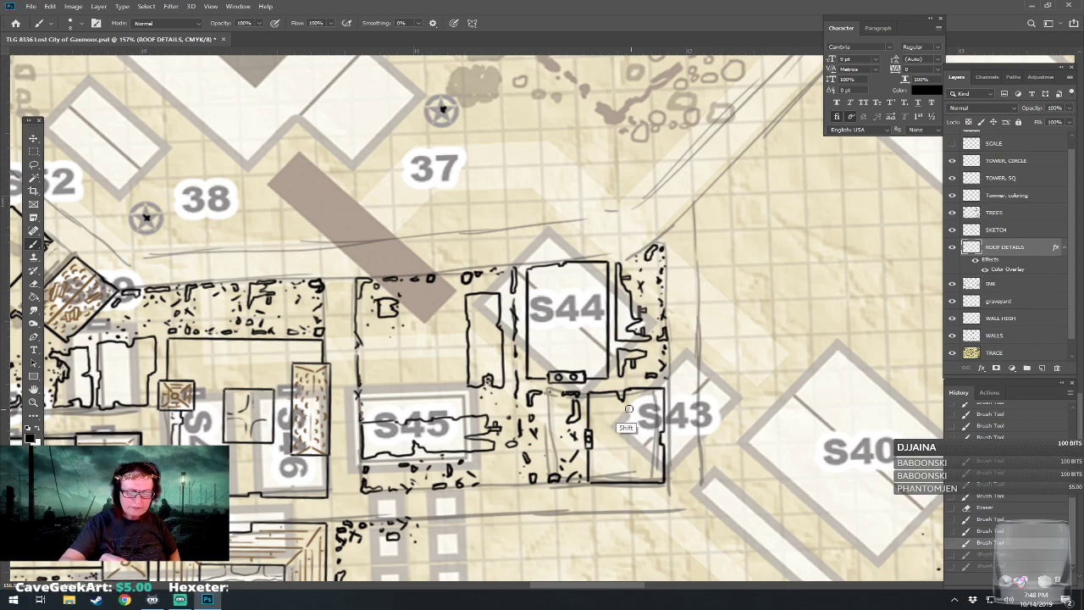
shift+click(622, 470)
shift+click(622, 475)
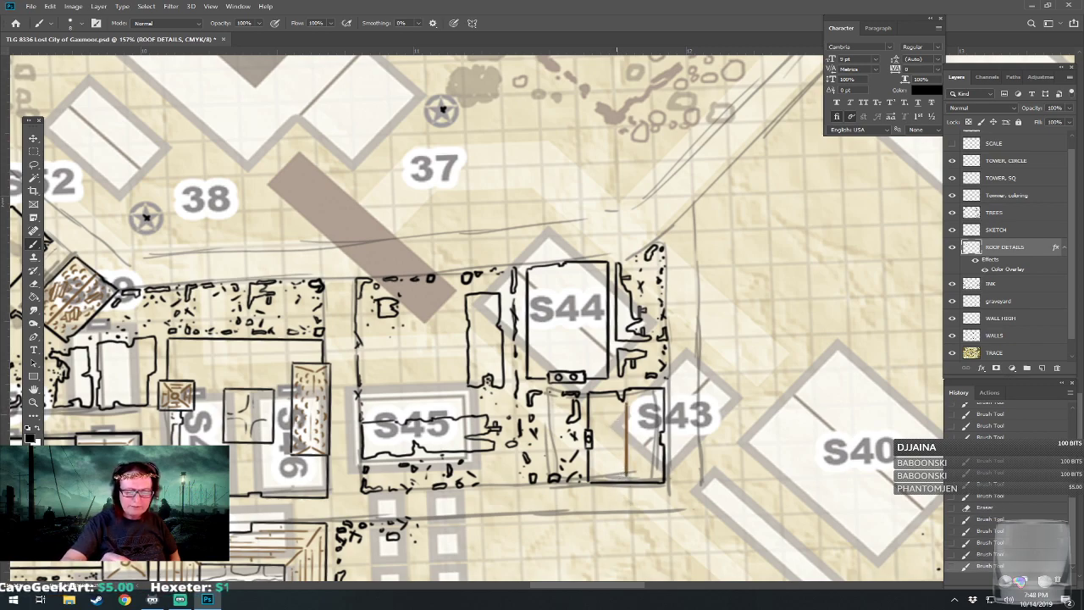
Fill both slopes of the roof beside S43 with rows of small curved shingle marks.
click(617, 420)
drag(619, 426, 617, 479)
mouse_move(607, 398)
mouse_down()
mouse_move(608, 412)
mouse_move(593, 408)
mouse_move(611, 436)
mouse_move(608, 456)
mouse_move(600, 451)
mouse_move(608, 477)
mouse_move(598, 474)
mouse_move(597, 423)
mouse_move(629, 453)
mouse_up()
mouse_move(633, 454)
mouse_down()
mouse_move(631, 394)
mouse_move(640, 423)
mouse_move(643, 398)
mouse_move(640, 461)
mouse_up()
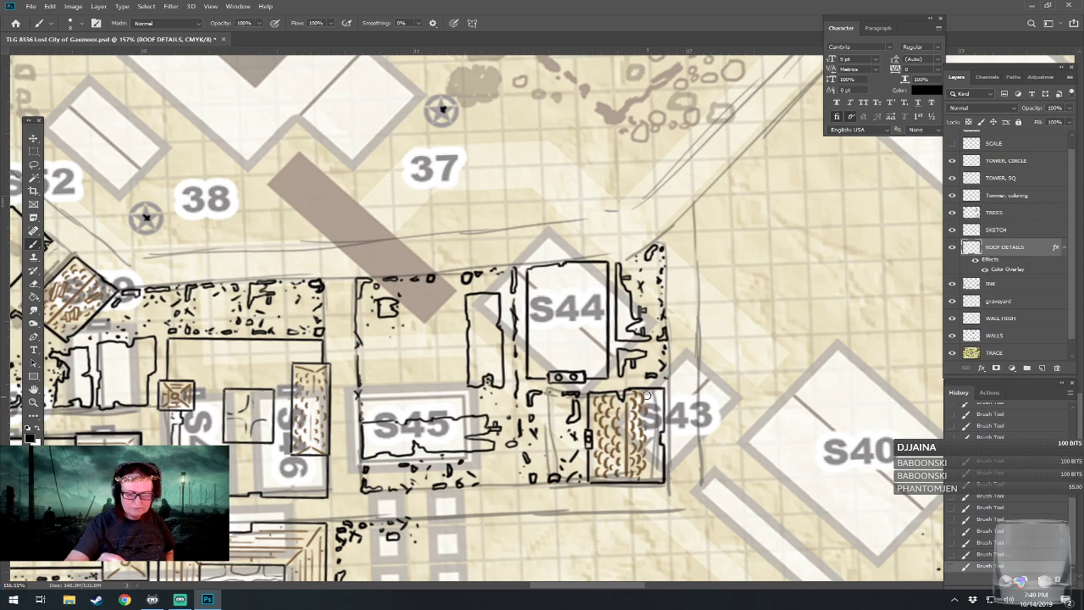
mouse_move(649, 413)
mouse_down()
mouse_move(647, 425)
mouse_move(658, 406)
mouse_move(647, 478)
mouse_move(650, 462)
mouse_move(671, 510)
mouse_up()
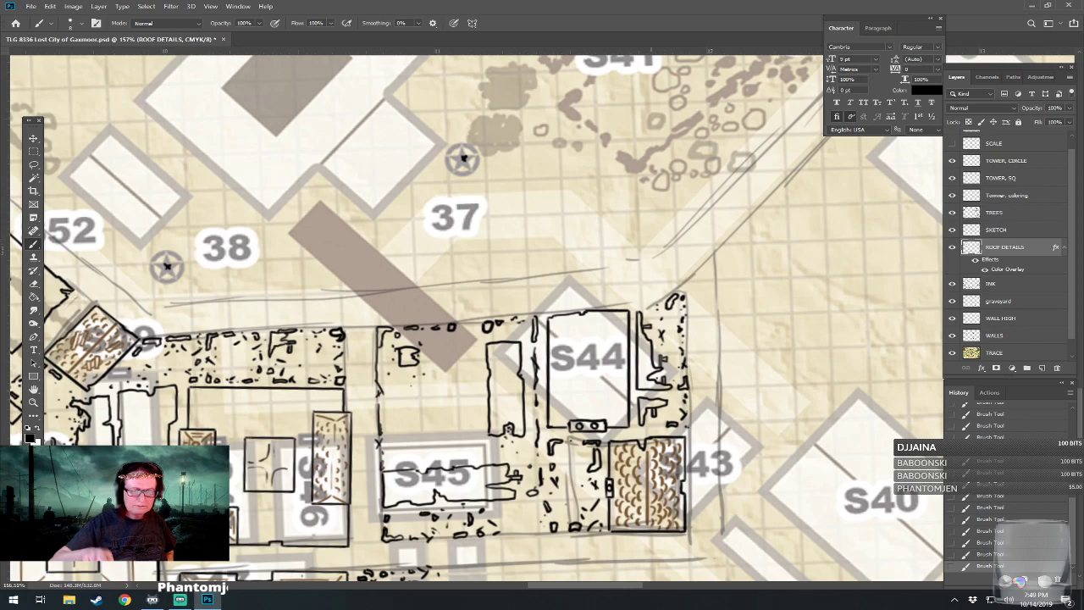
Draw a north-south ridge line down the middle of the S44 roof and fill its west slope with jagged shingle rows.
drag(589, 418, 589, 320)
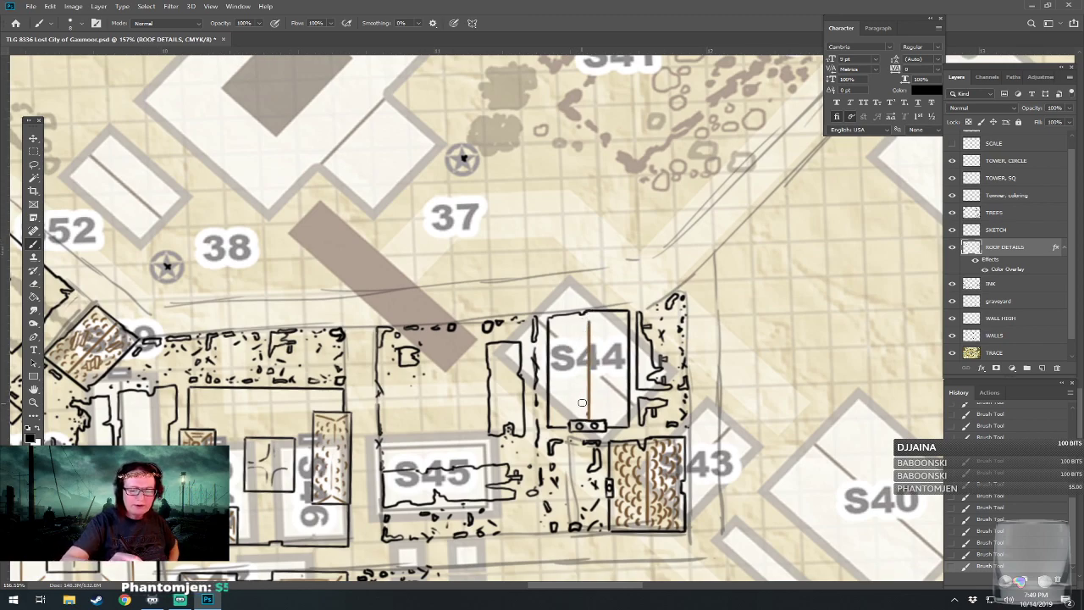
mouse_move(580, 387)
mouse_down()
mouse_move(586, 321)
mouse_move(573, 405)
mouse_up()
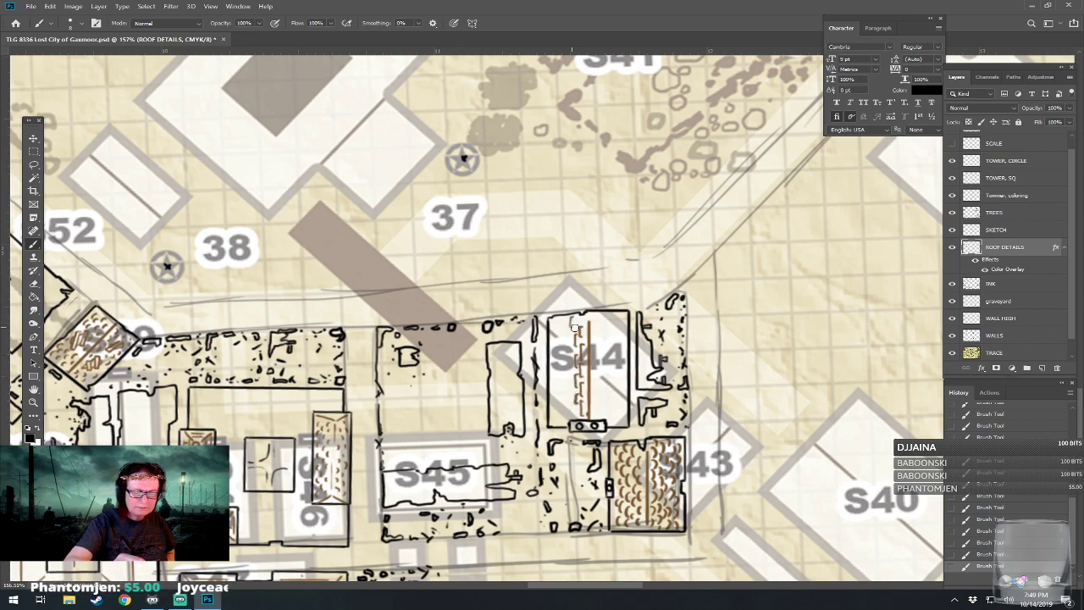
drag(575, 365, 571, 414)
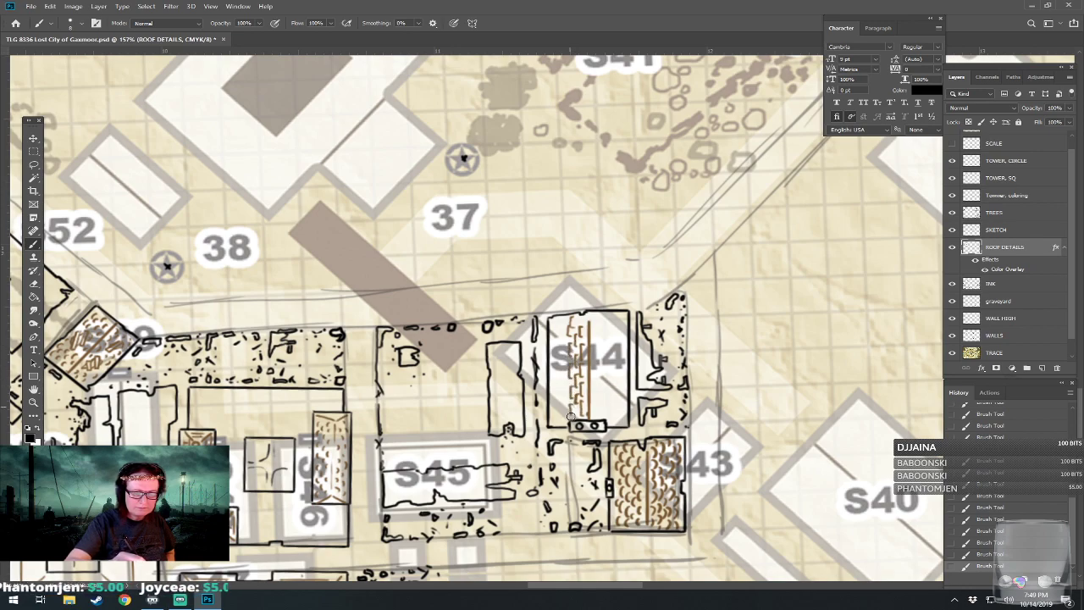
drag(562, 324, 568, 410)
mouse_move(559, 324)
mouse_down()
mouse_move(563, 418)
mouse_move(560, 392)
mouse_move(557, 423)
mouse_up()
mouse_move(556, 374)
mouse_down()
mouse_move(555, 388)
mouse_move(554, 370)
mouse_up()
Fill the east slope of the S44 roof with matching rows of short, broken shingle marks.
drag(593, 399, 593, 417)
mouse_move(592, 373)
mouse_down()
mouse_move(591, 392)
mouse_move(592, 354)
mouse_up()
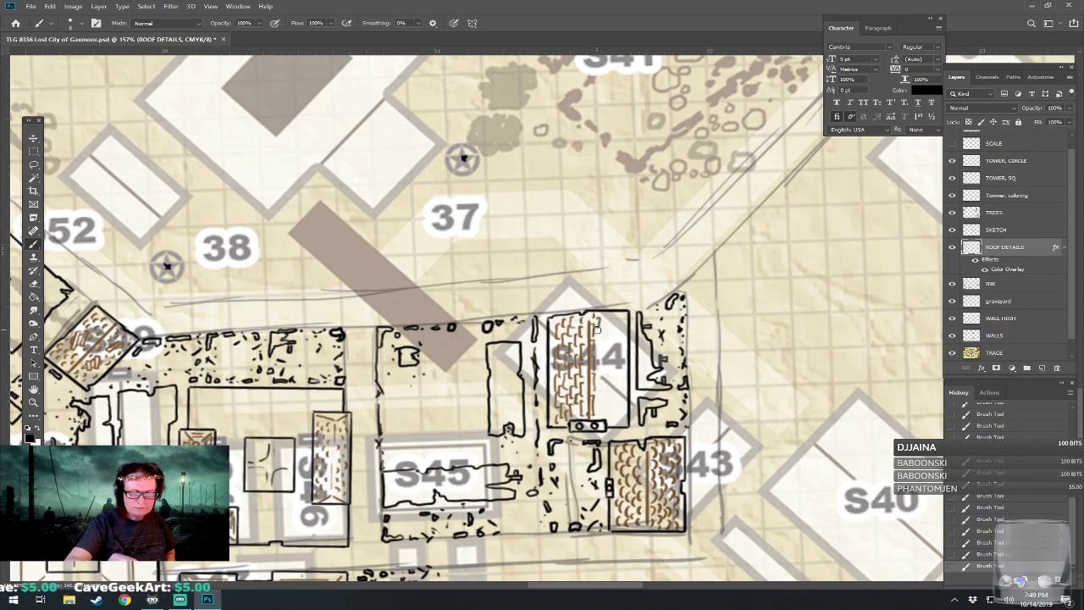
drag(598, 346, 597, 400)
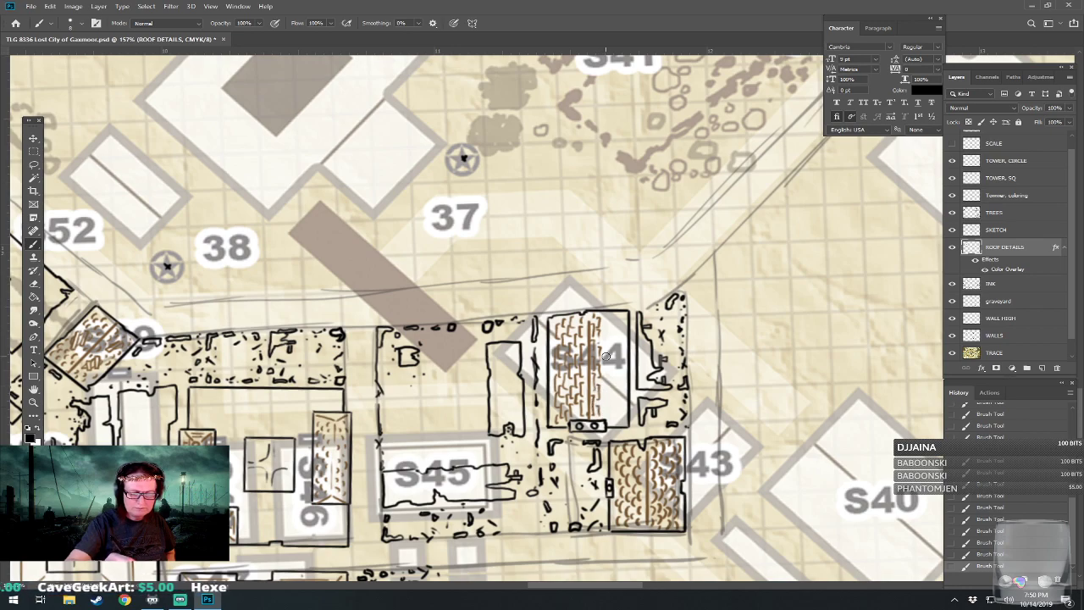
drag(605, 313, 606, 415)
mouse_move(608, 377)
mouse_down()
mouse_move(606, 395)
mouse_move(610, 319)
mouse_move(611, 421)
mouse_up()
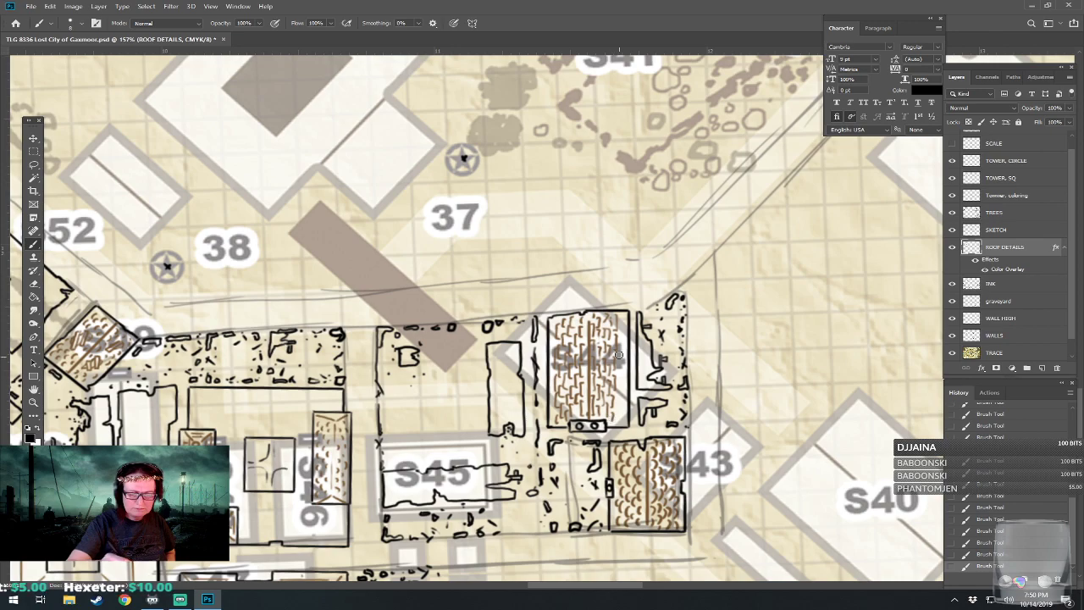
mouse_move(620, 322)
mouse_down()
mouse_move(620, 420)
mouse_move(636, 316)
mouse_move(664, 259)
mouse_up()
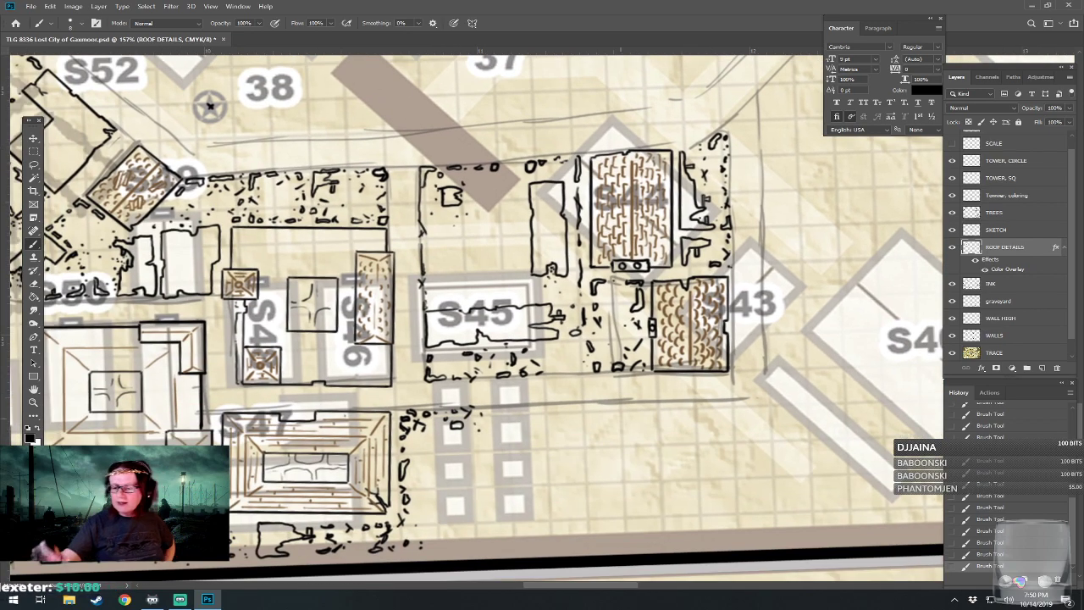
Make the INK layer active and check the inked southern district against the surrounding map.
click(993, 286)
drag(474, 322, 571, 290)
scroll(496, 530, down, 5)
scroll(474, 322, down, 2)
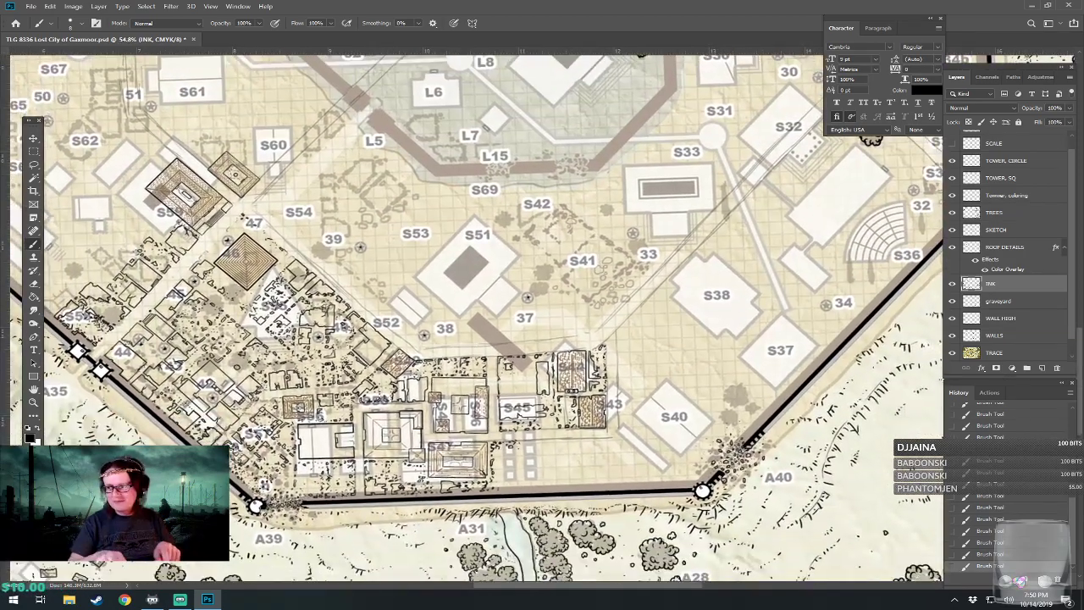
scroll(745, 514, down, 3)
scroll(746, 515, up, 4)
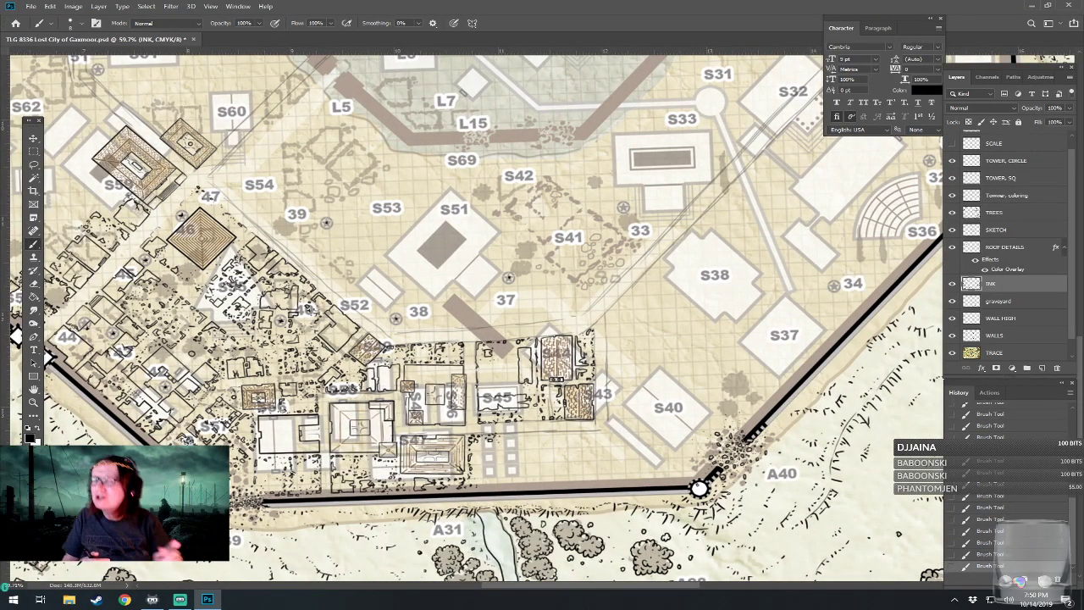
scroll(698, 488, up, 1)
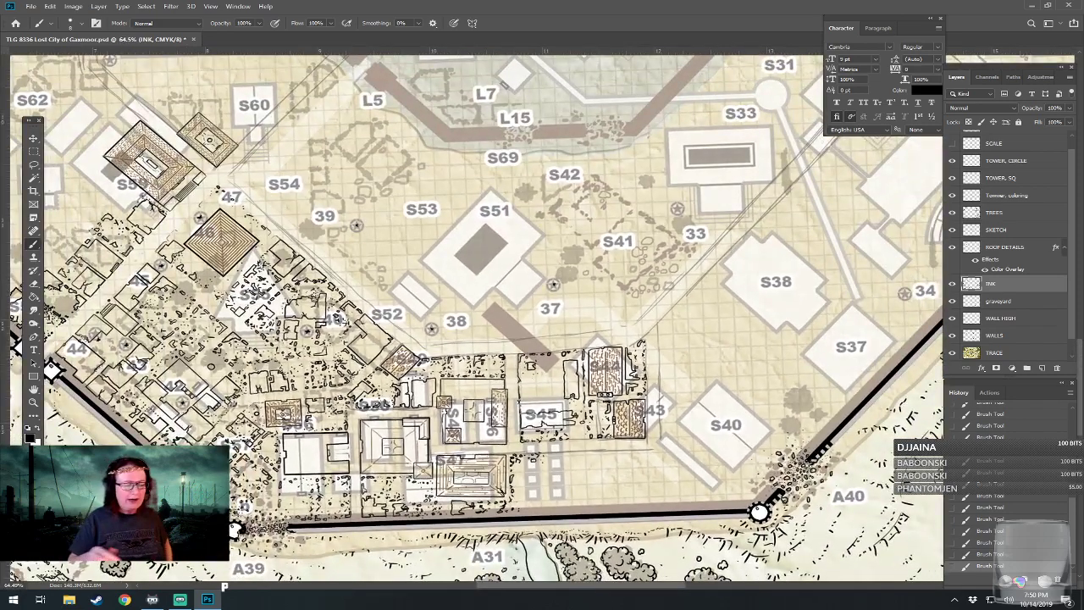
drag(475, 322, 674, 338)
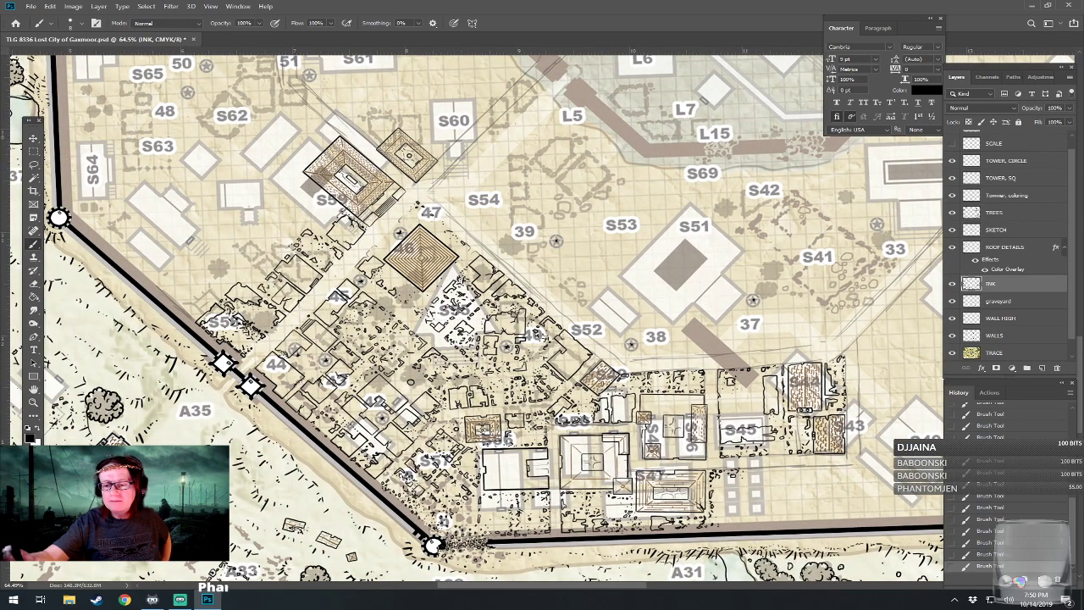
scroll(1070, 166, up, 1)
Show the narrate layer to review its annotation lines across the southern district, and hide it again.
click(952, 138)
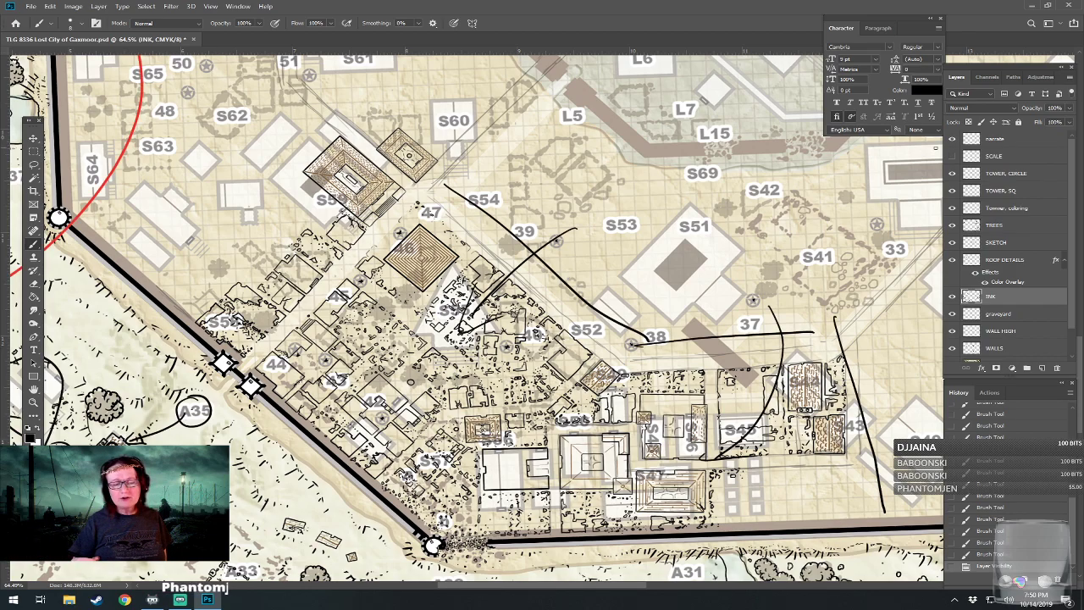
drag(508, 339, 392, 291)
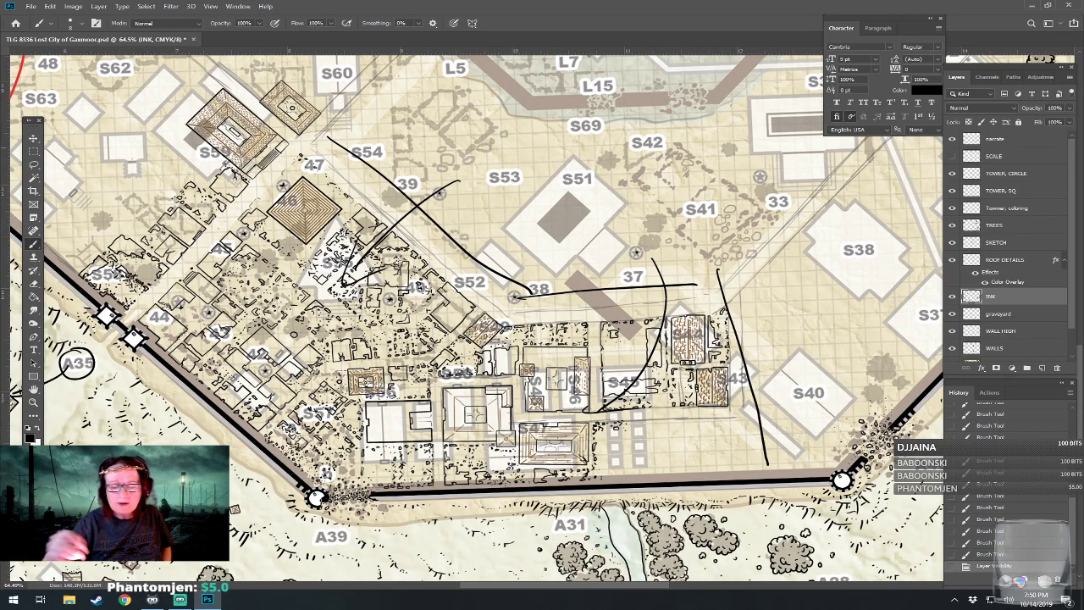
drag(634, 398, 593, 365)
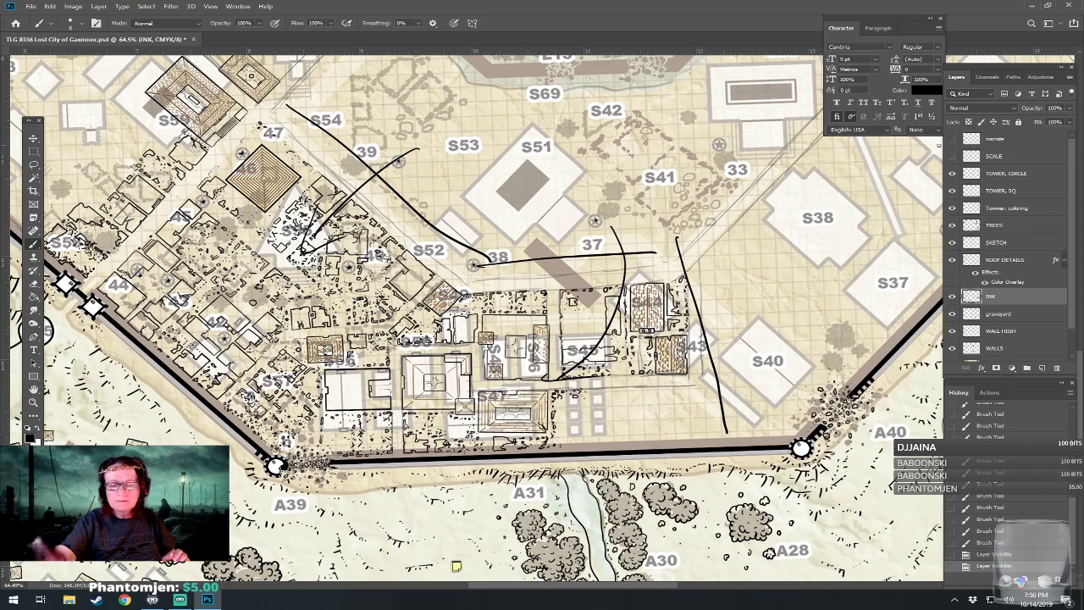
click(952, 139)
Ink a broken north-south line of rubble between the two columns of small squares east of S47, down to the city wall.
scroll(23, 564, up, 8)
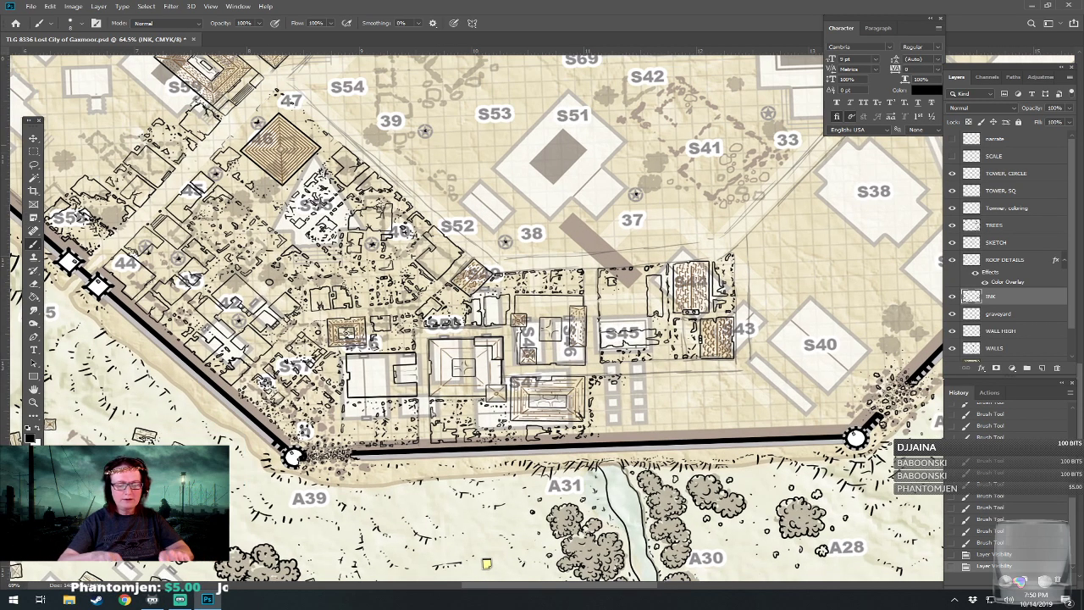
drag(779, 280, 158, 430)
drag(677, 254, 489, 312)
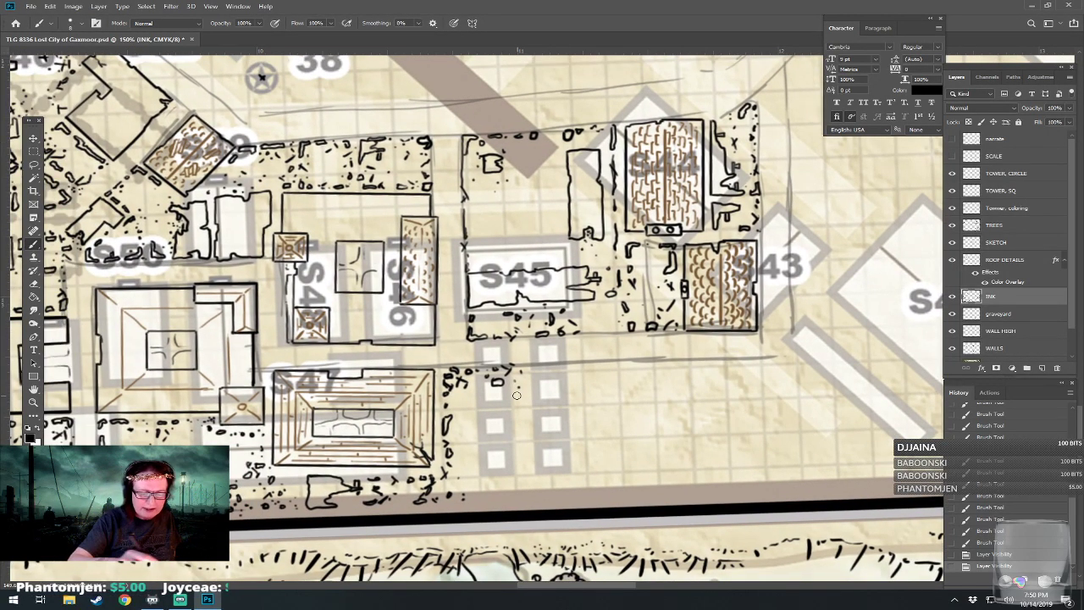
mouse_move(515, 391)
mouse_down()
mouse_move(511, 457)
mouse_move(522, 457)
mouse_up()
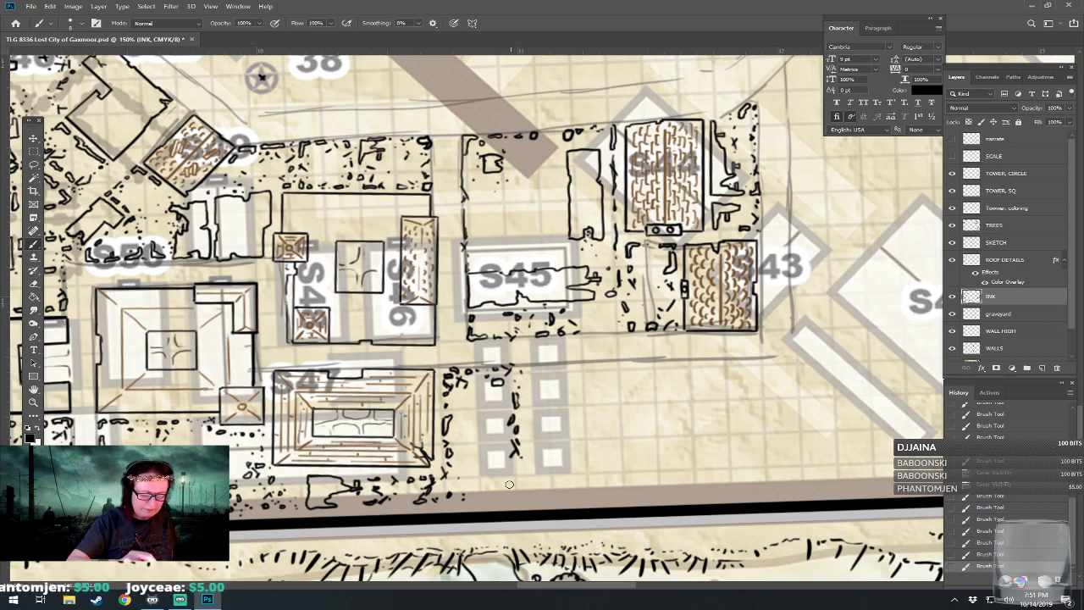
drag(481, 491, 505, 488)
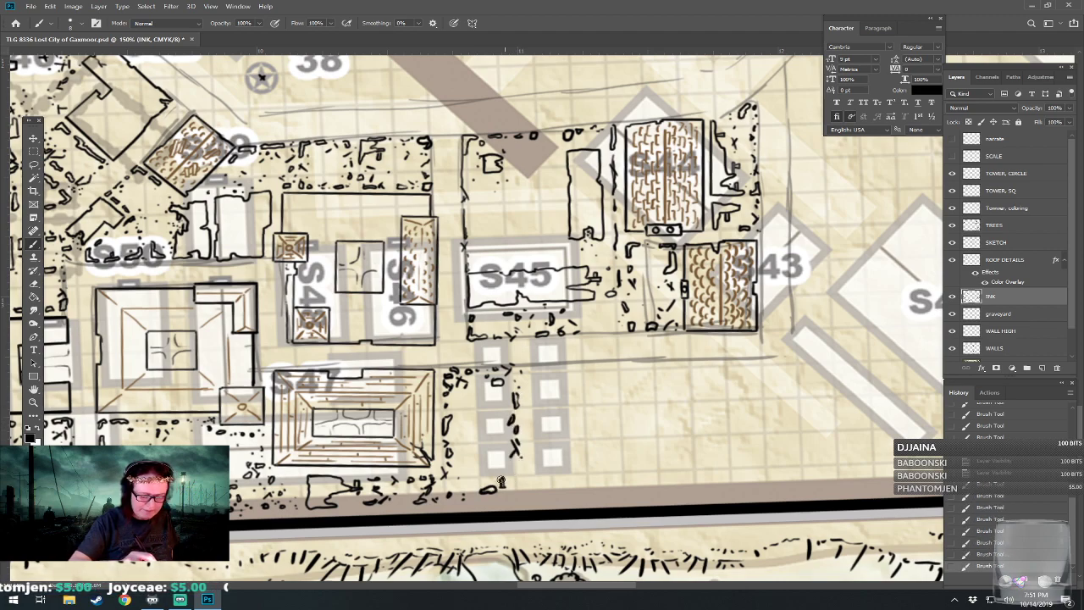
Ink the next ruined plot to the east with a small stone block by the city wall and rubble along its sides.
mouse_move(572, 487)
mouse_down()
mouse_move(593, 490)
mouse_move(593, 480)
mouse_move(551, 486)
mouse_move(608, 482)
mouse_up()
click(586, 468)
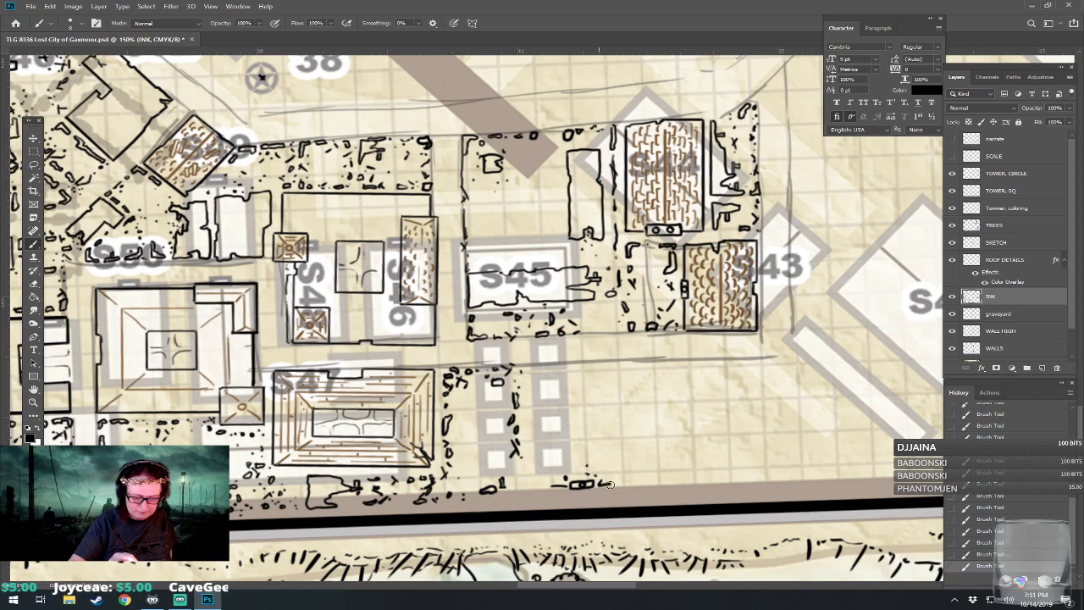
drag(539, 461, 545, 488)
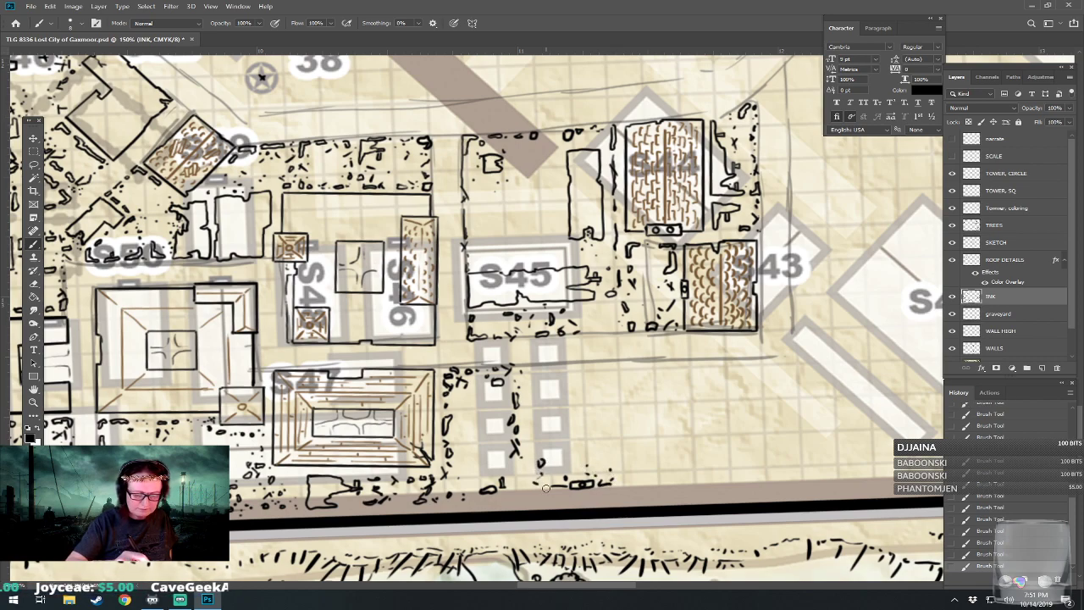
mouse_move(542, 441)
mouse_down()
mouse_move(536, 413)
mouse_move(586, 452)
mouse_move(598, 435)
mouse_move(541, 400)
mouse_move(541, 367)
mouse_move(537, 398)
mouse_move(559, 366)
mouse_move(597, 365)
mouse_move(606, 377)
mouse_move(610, 364)
mouse_move(612, 453)
mouse_up()
click(548, 423)
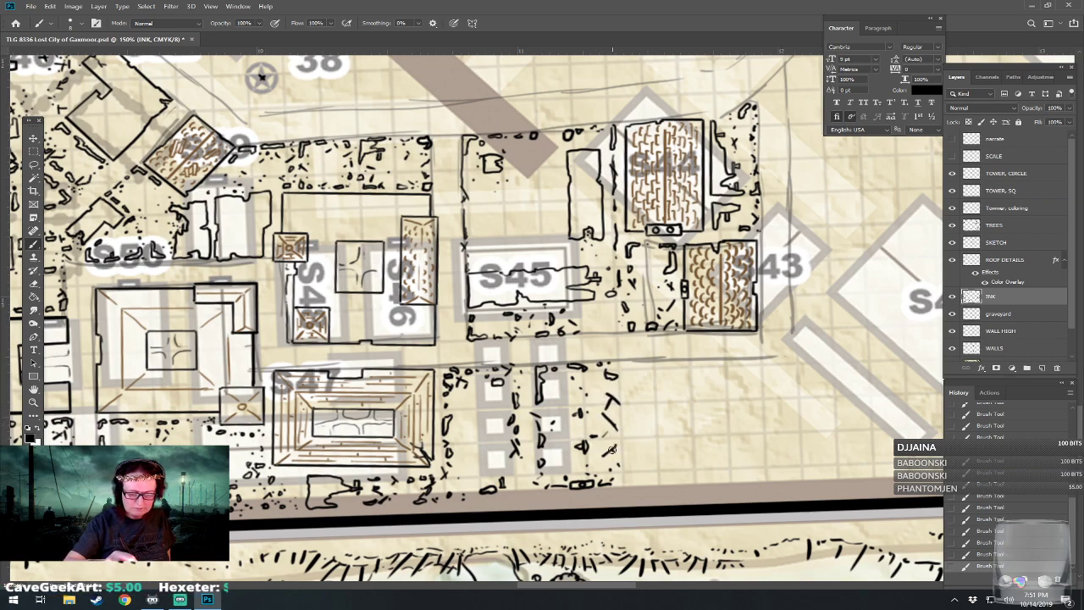
Ink further ruined plots eastward below the S44 and S43 block, with wall fragments, rubble and a jagged central wall remnant.
mouse_move(661, 362)
mouse_down()
mouse_move(522, 391)
mouse_move(539, 376)
mouse_move(531, 368)
mouse_move(520, 375)
mouse_move(525, 423)
mouse_up()
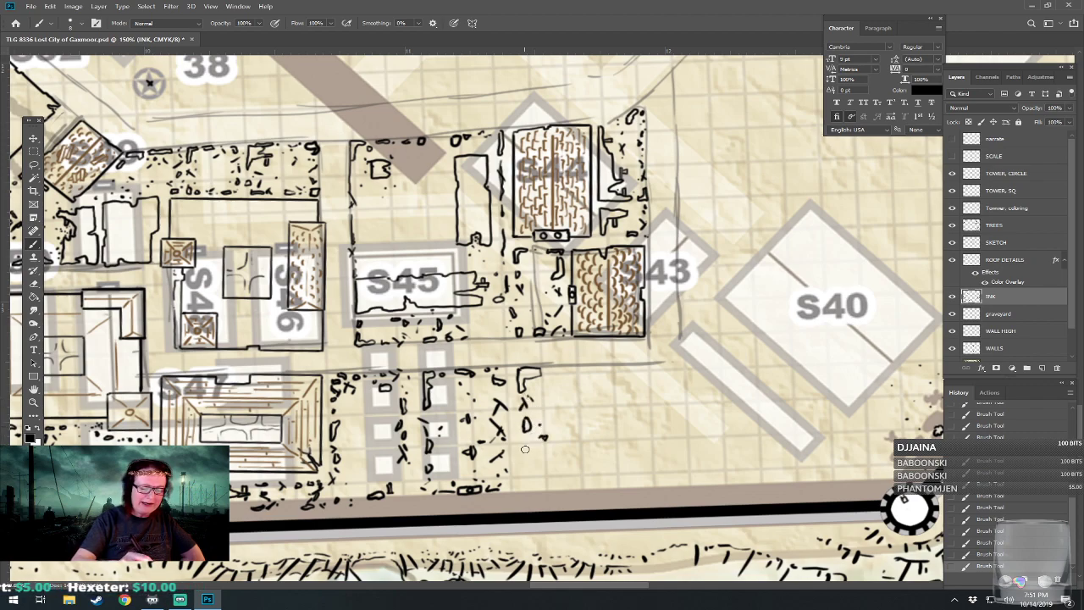
mouse_move(522, 480)
mouse_down()
mouse_move(524, 490)
mouse_move(568, 484)
mouse_up()
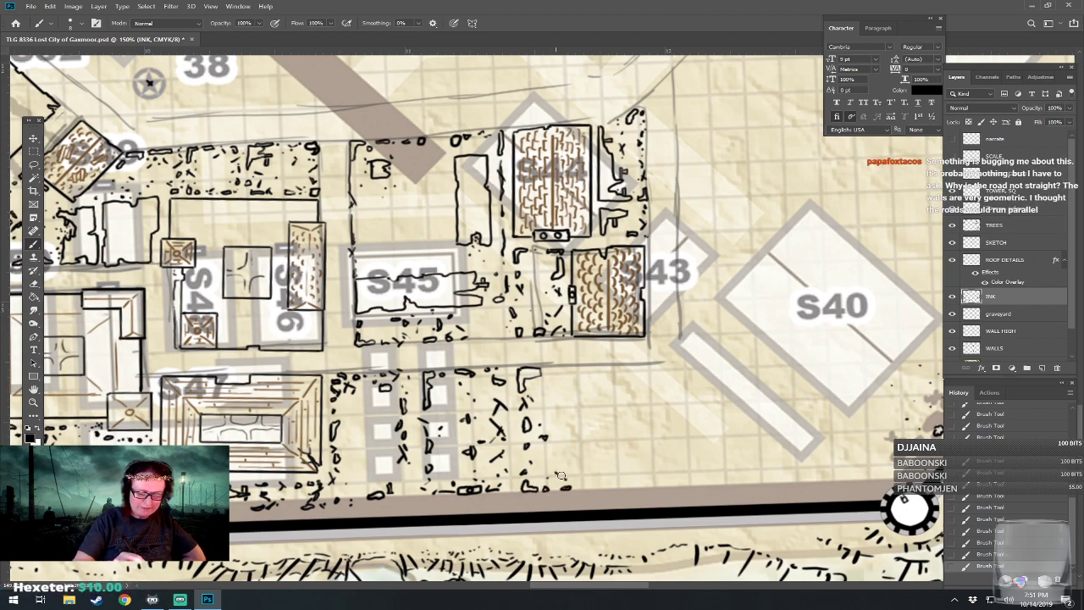
click(574, 464)
click(583, 471)
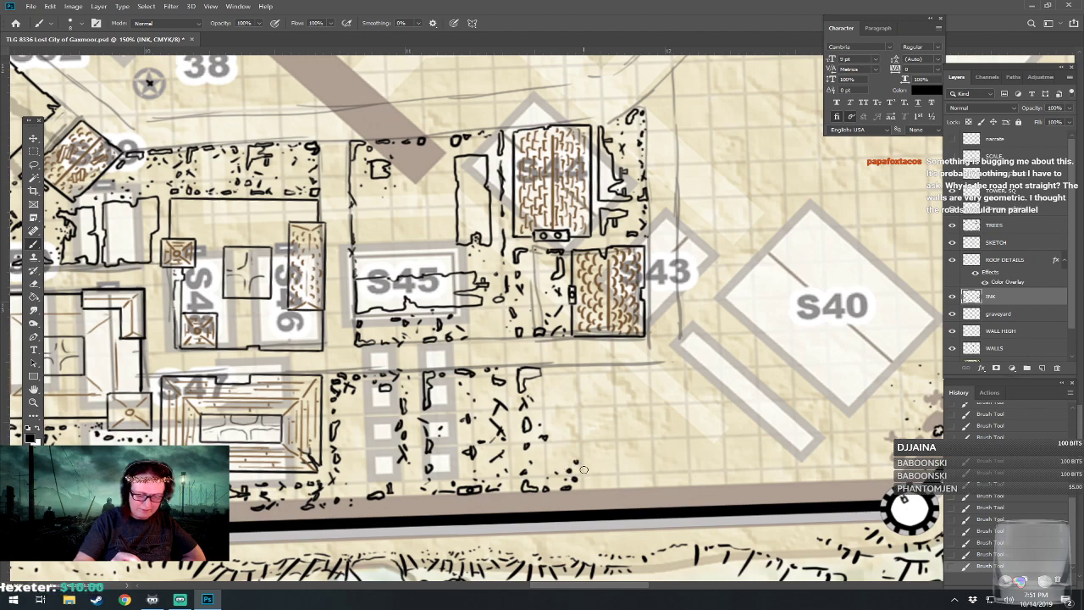
mouse_move(622, 484)
mouse_down()
mouse_move(616, 404)
mouse_move(604, 375)
mouse_move(597, 385)
mouse_move(610, 369)
mouse_move(616, 382)
mouse_move(592, 366)
mouse_move(566, 391)
mouse_move(571, 452)
mouse_move(570, 407)
mouse_up()
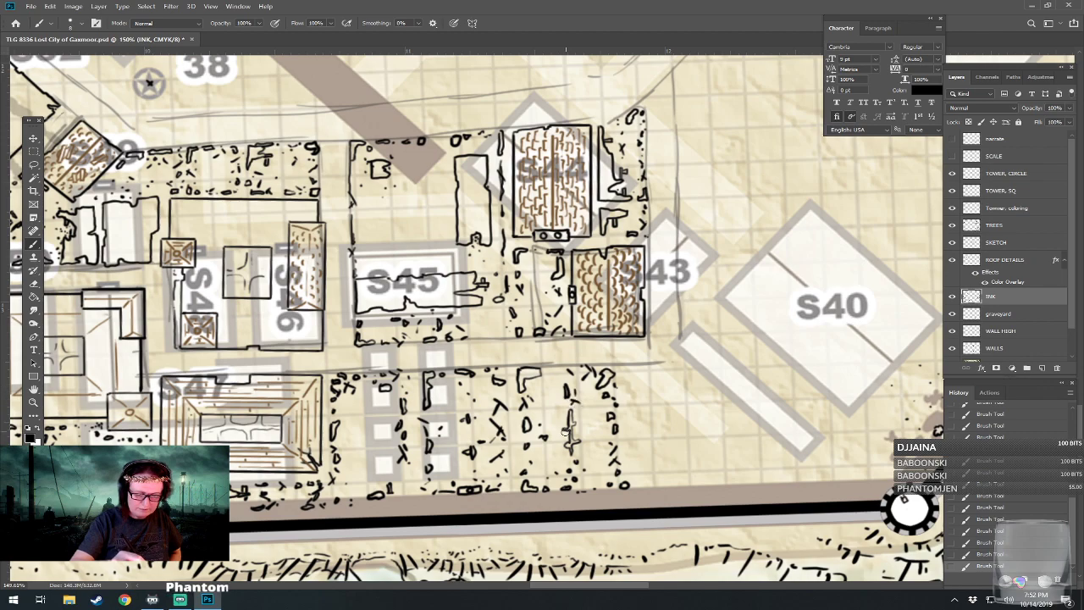
drag(575, 462, 524, 479)
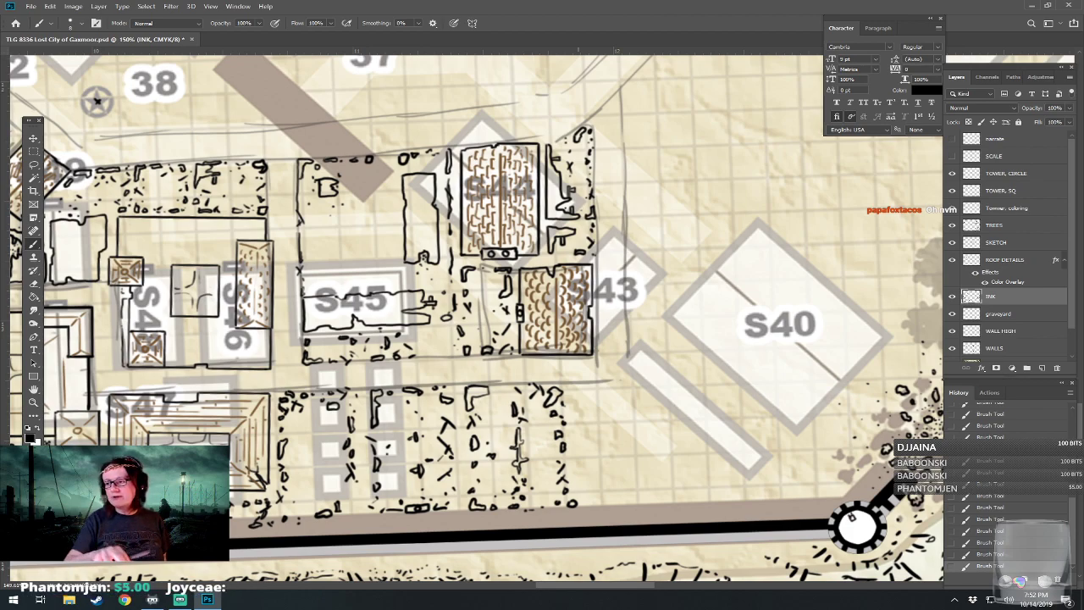
drag(578, 321, 591, 339)
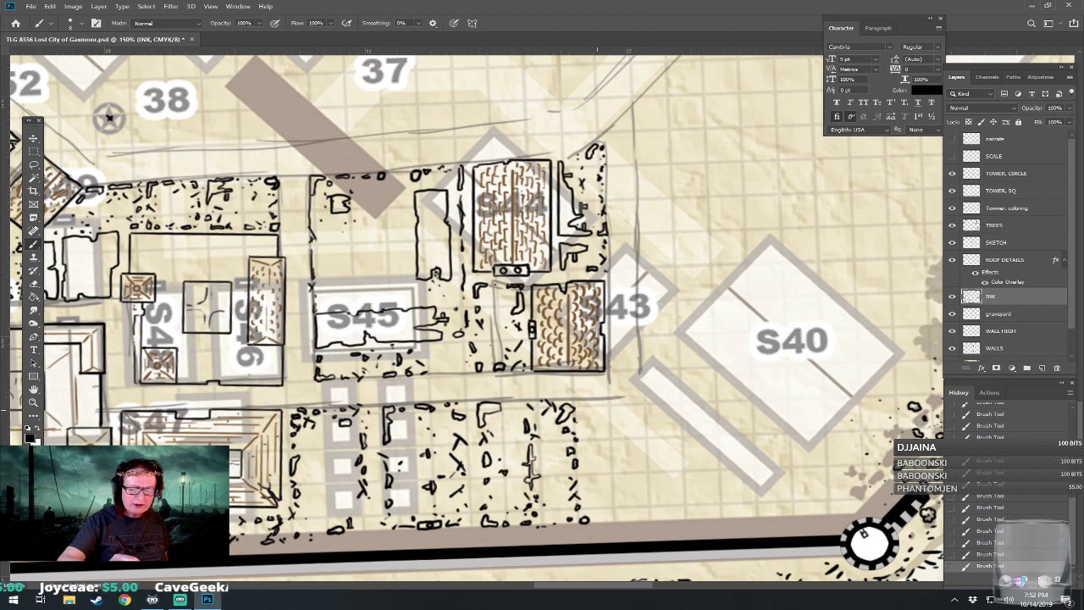
Ink the easternmost ruined plot south of S43 with rubble down both sides and broken wall pieces beside the city wall.
mouse_move(590, 409)
mouse_down()
mouse_move(588, 434)
mouse_move(598, 425)
mouse_move(590, 459)
mouse_move(596, 513)
mouse_up()
mouse_move(590, 517)
mouse_down()
mouse_move(657, 516)
mouse_move(645, 515)
mouse_up()
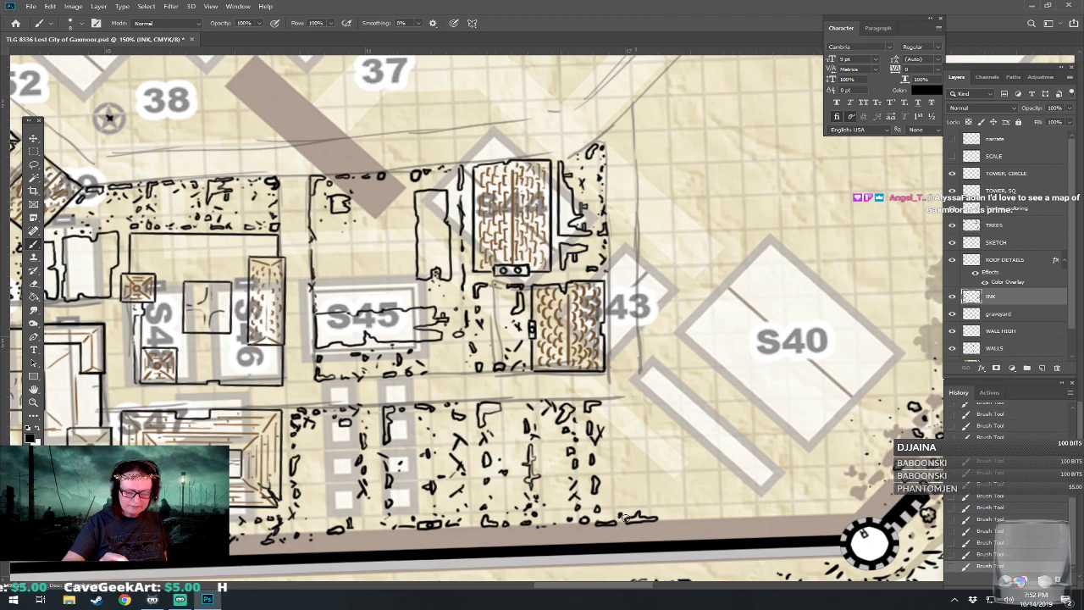
mouse_move(630, 475)
mouse_down()
mouse_move(632, 484)
mouse_move(639, 458)
mouse_move(628, 456)
mouse_move(632, 424)
mouse_move(616, 400)
mouse_move(653, 400)
mouse_move(658, 413)
mouse_up()
mouse_move(663, 523)
mouse_down()
mouse_move(613, 457)
mouse_move(619, 471)
mouse_move(628, 417)
mouse_move(617, 394)
mouse_up()
drag(617, 384, 608, 393)
Hide the TRACE layer to show the inked district on the white background.
scroll(641, 525, down, 12)
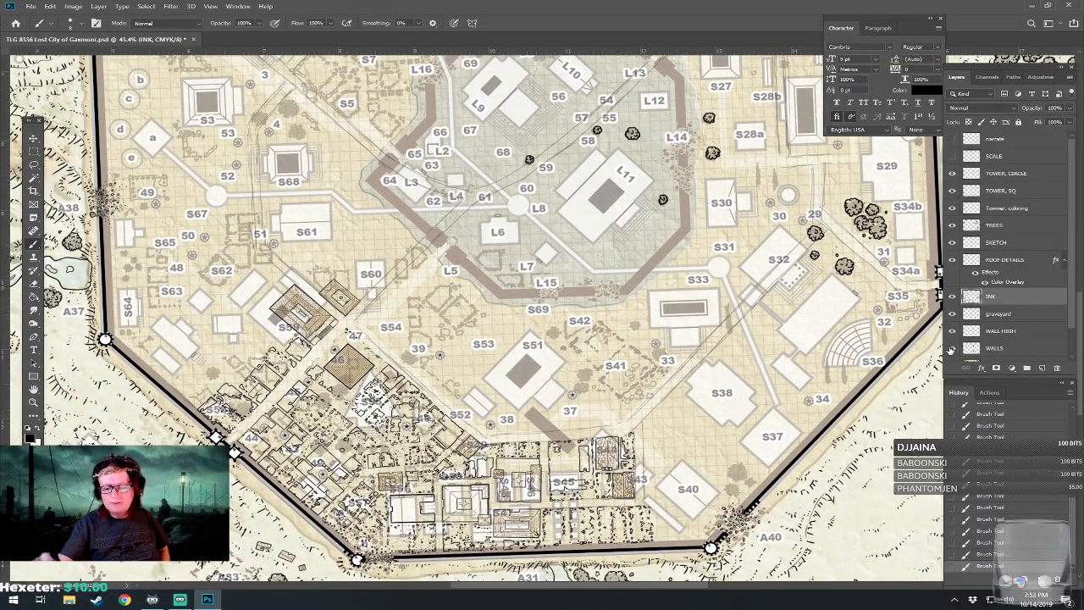
scroll(1073, 305, down, 2)
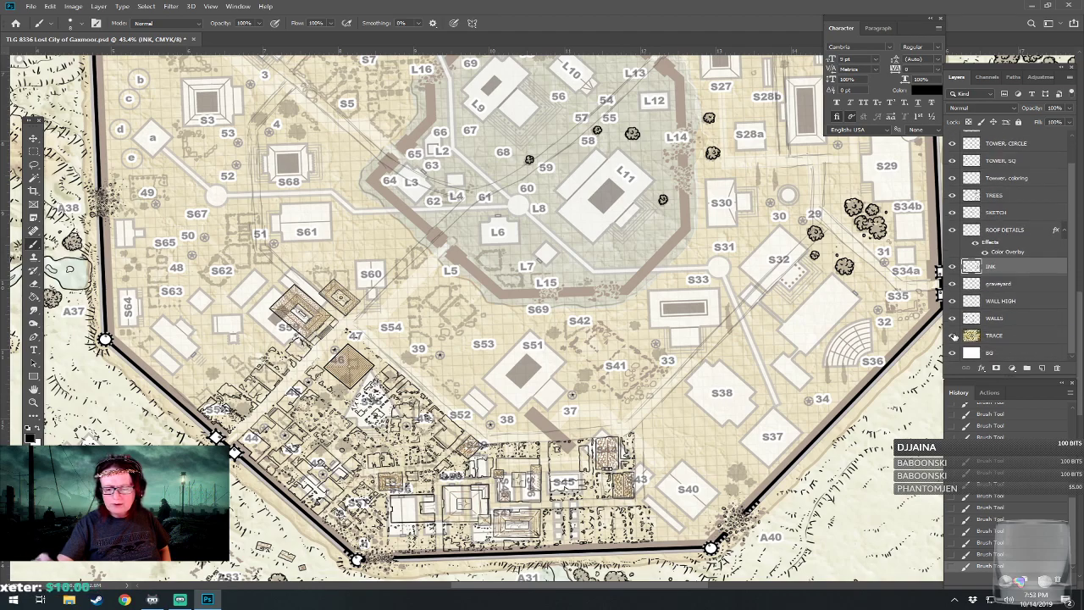
click(952, 334)
scroll(475, 318, down, 1)
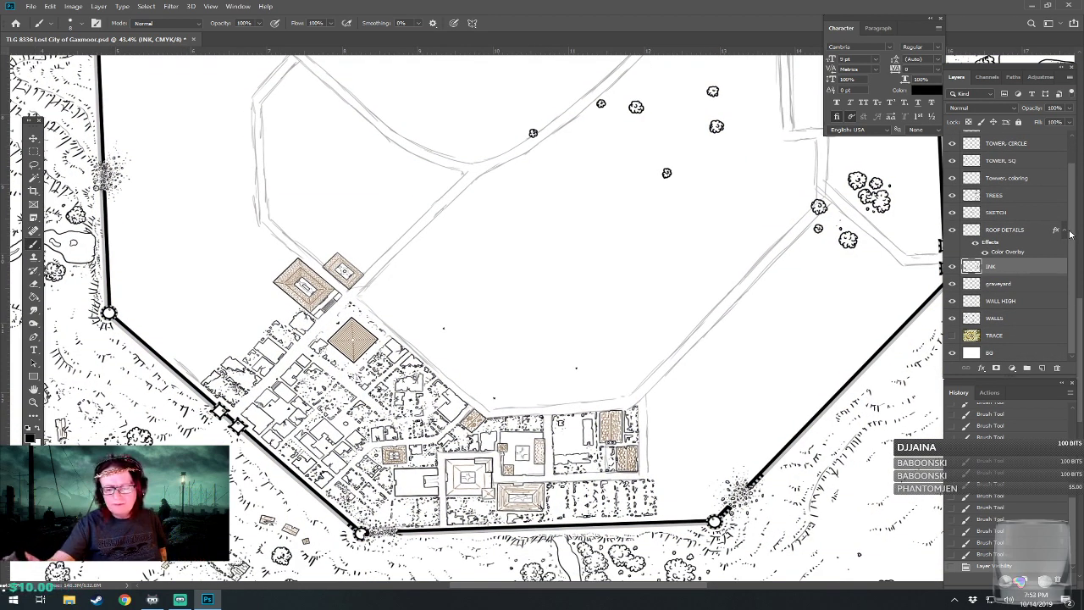
scroll(1058, 222, up, 1)
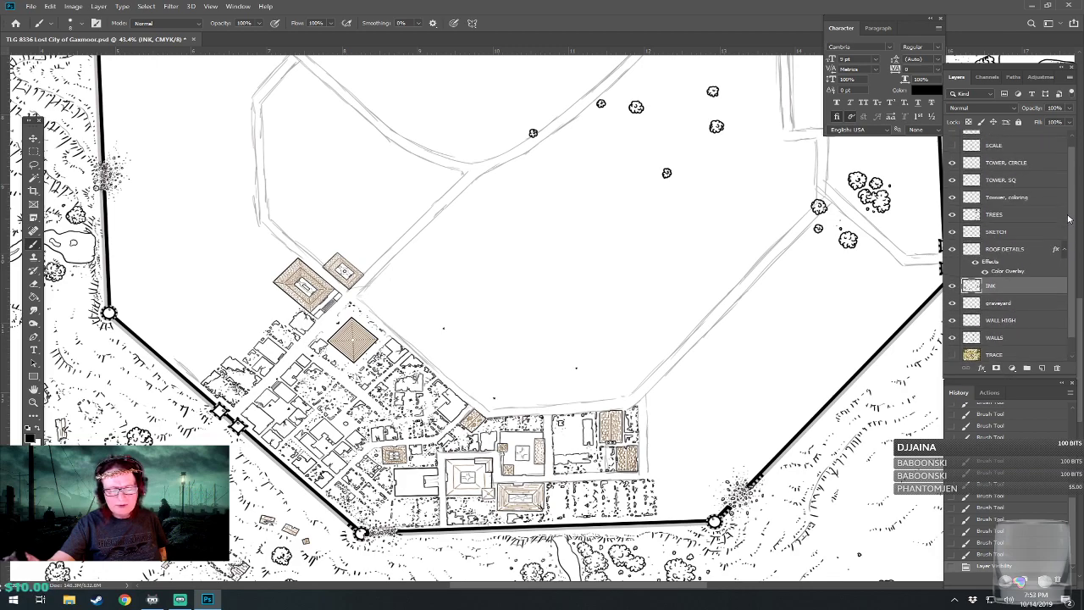
Erase leftover guide lines on the SKETCH layer around the inked southwestern district with an enlarged eraser, and check the whole map.
click(1003, 236)
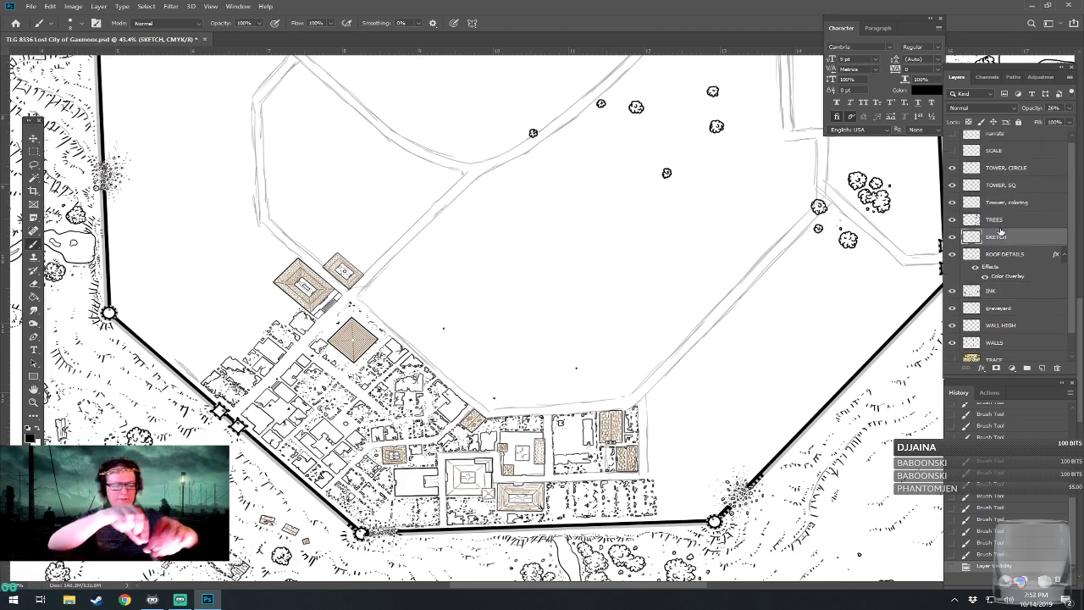
key(bracketright)
key(bracketright)
key(bracketright)
key(bracketright)
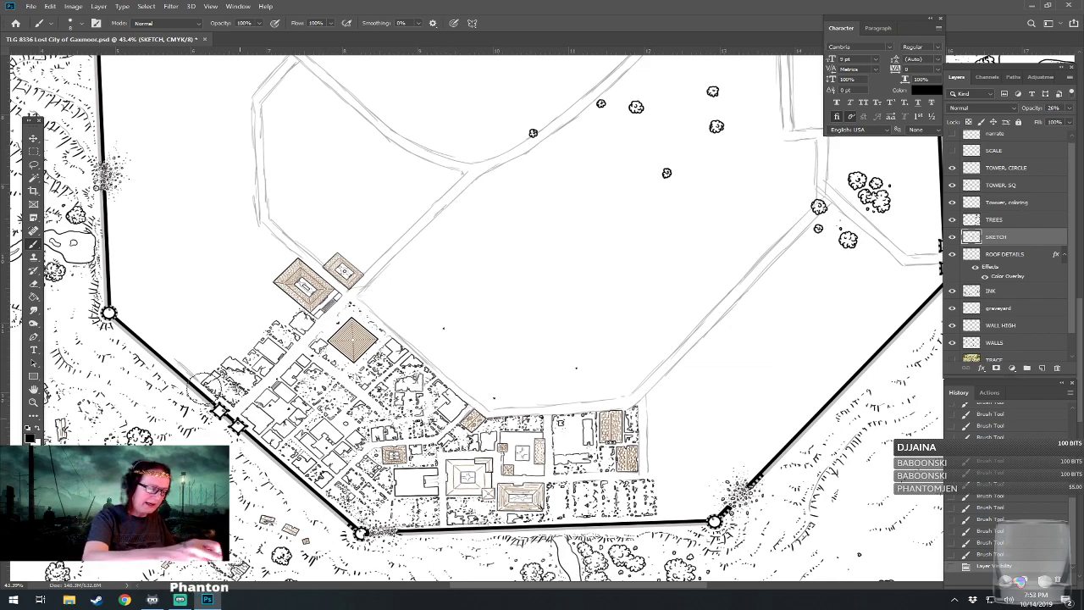
scroll(556, 523, down, 5)
drag(556, 523, 471, 443)
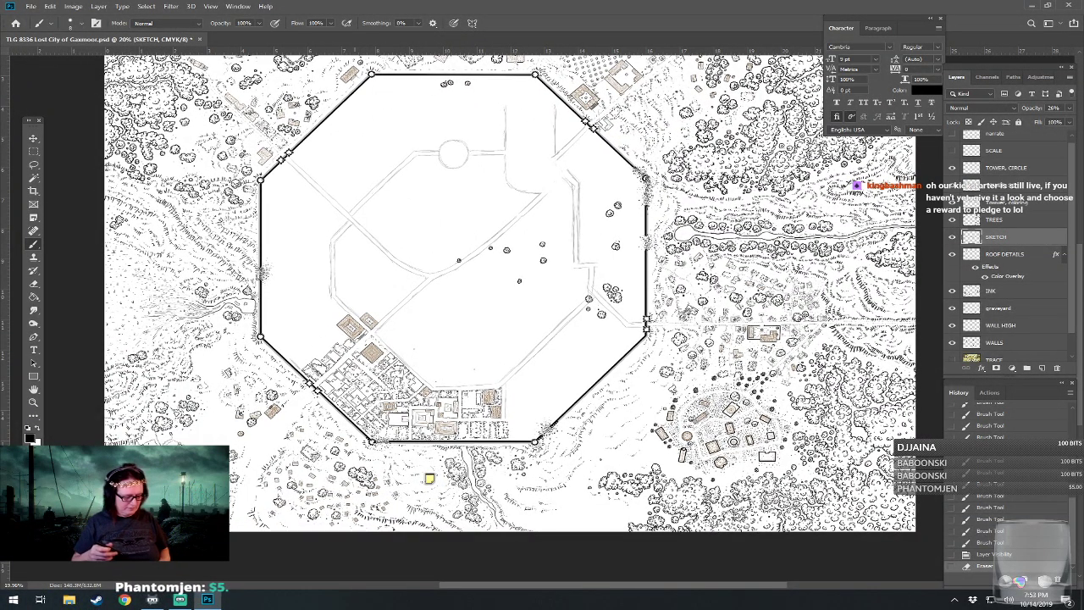
Save the map and show only the TRACE layer, with every other layer hidden.
key(ctrl+s)
scroll(395, 381, up, 3)
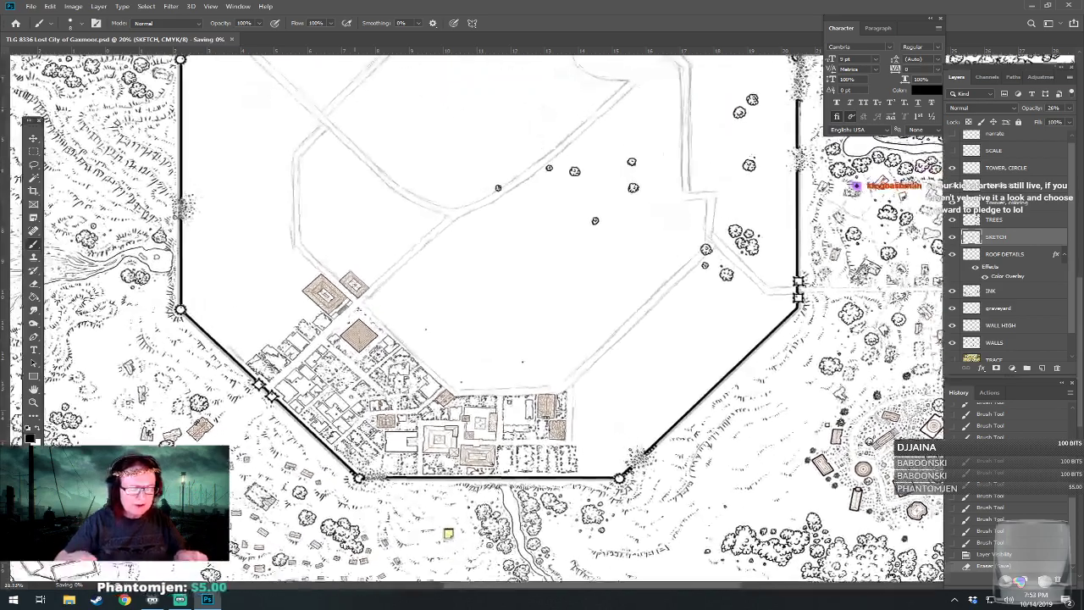
scroll(514, 465, down, 2)
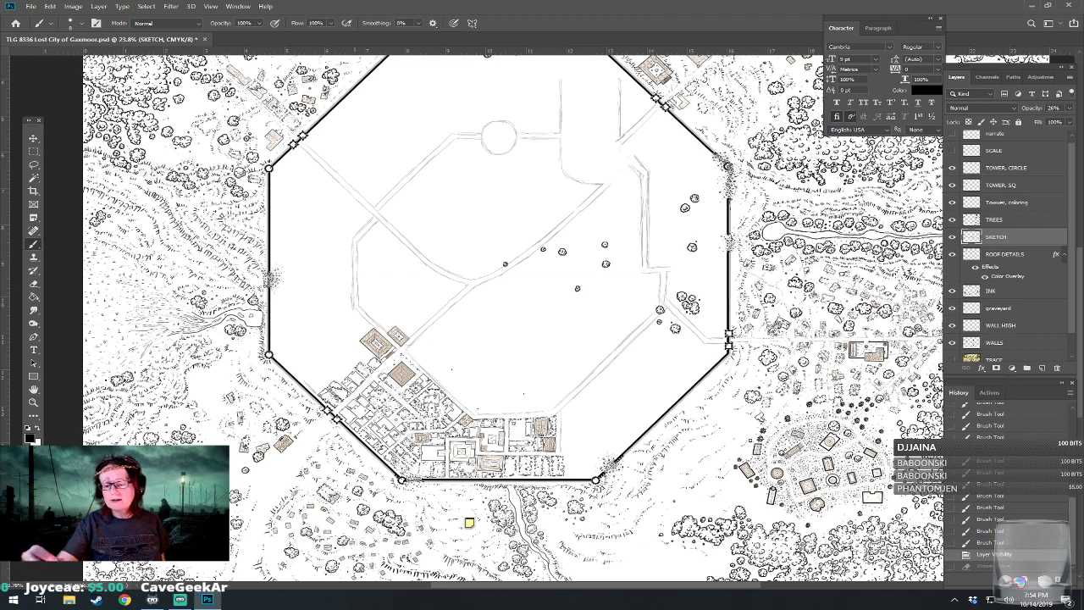
alt+click(950, 184)
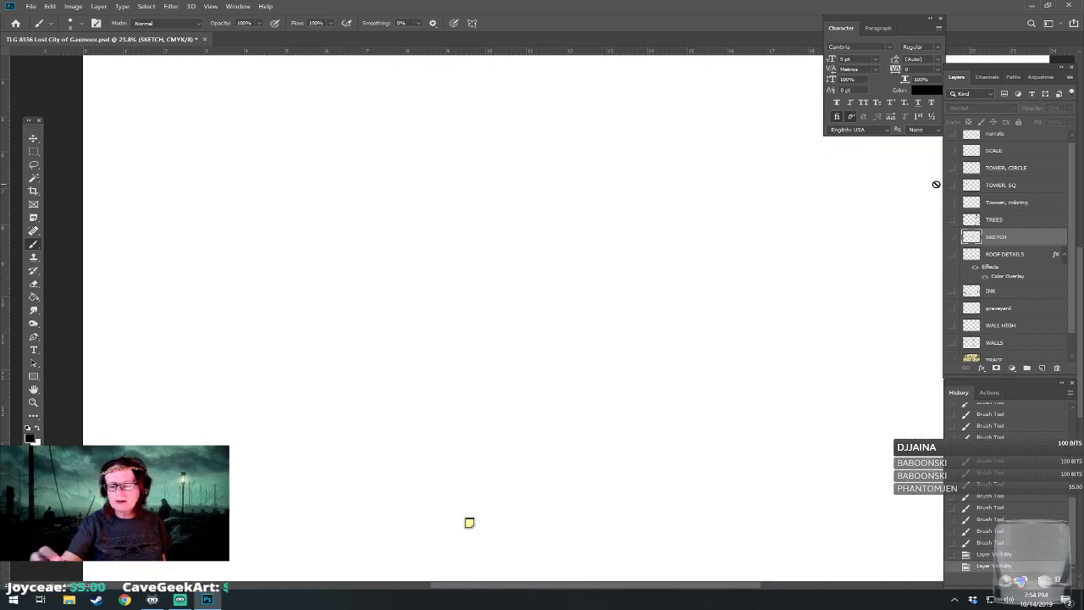
click(951, 359)
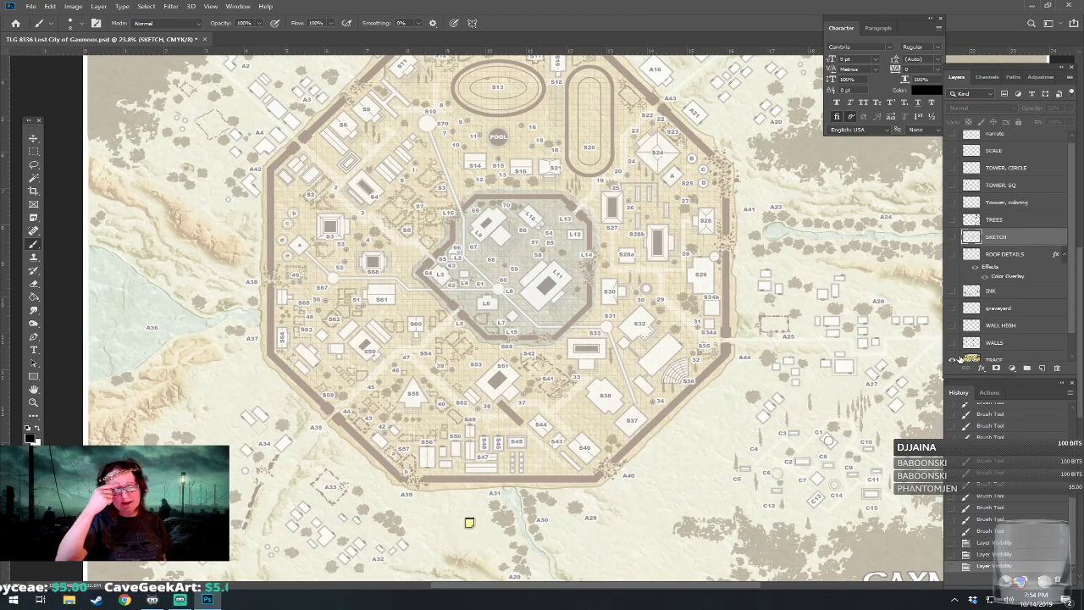
scroll(469, 522, up, 1)
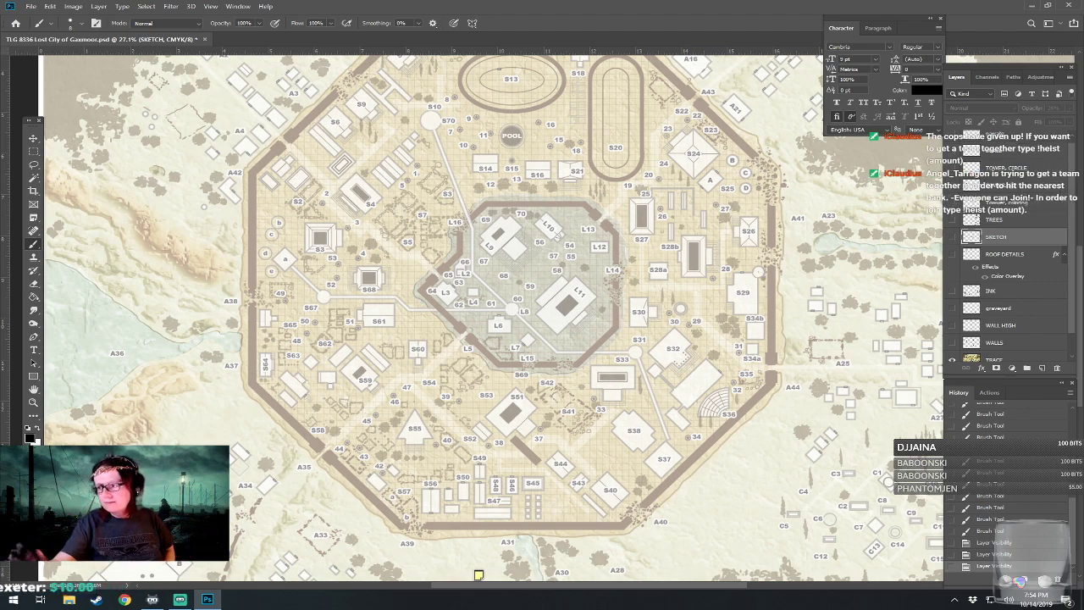
Show the narrate layer over the trace and clear all the old annotation marks from it.
scroll(1017, 211, up, 1)
click(952, 138)
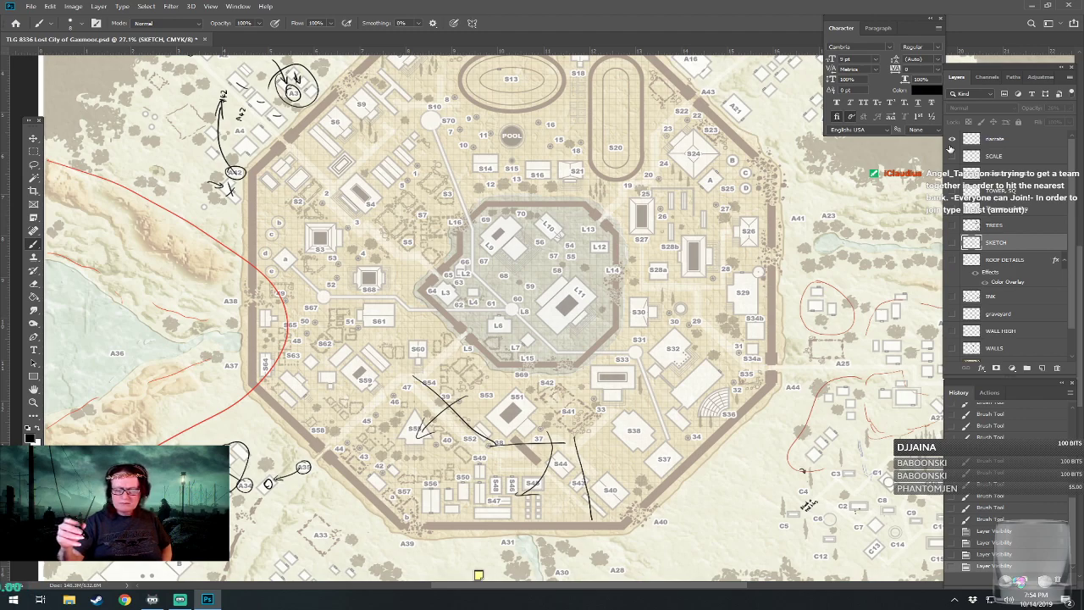
key(ctrl+a)
click(1005, 139)
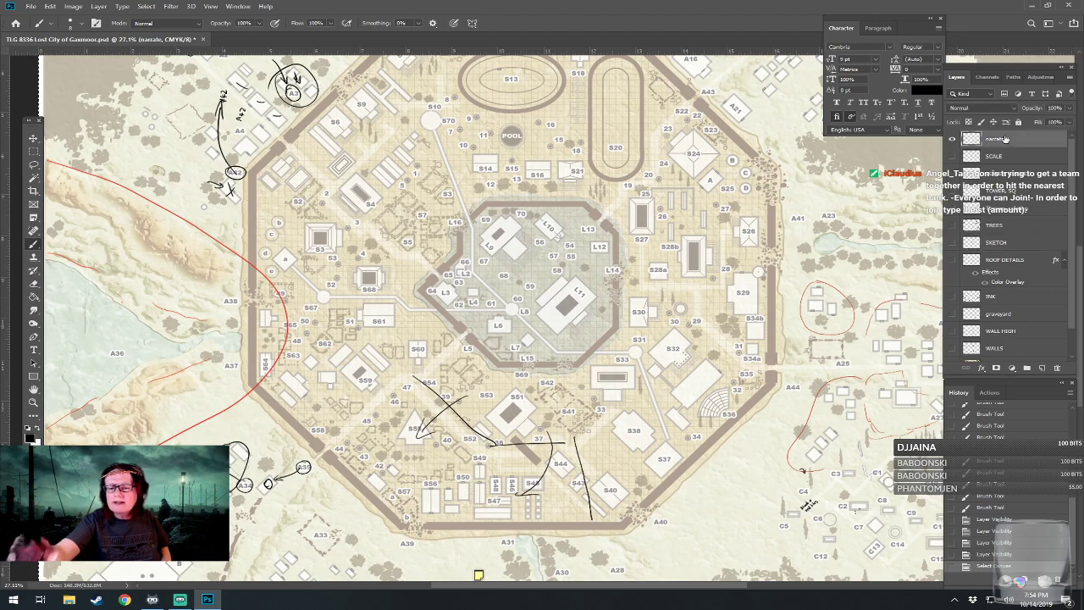
key(Delete)
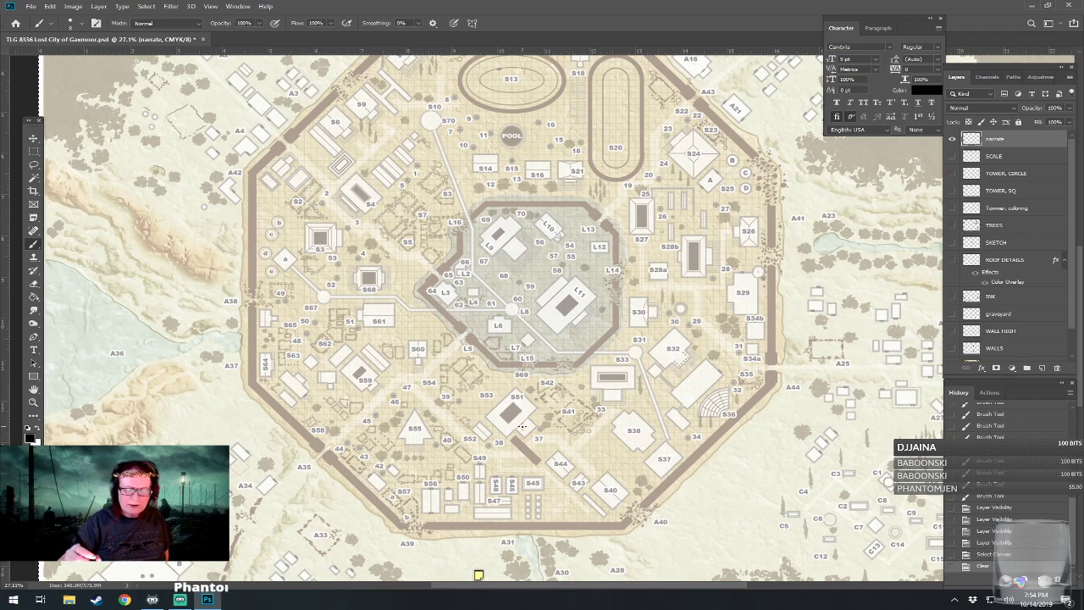
Circle the four city gates on the narrate layer and draw a straight route from the southwest gate to the northeast gate.
mouse_move(776, 358)
mouse_down()
mouse_move(755, 371)
mouse_move(777, 357)
mouse_move(792, 440)
mouse_up()
mouse_move(712, 164)
mouse_down()
mouse_move(718, 191)
mouse_move(708, 161)
mouse_up()
drag(303, 216, 298, 217)
mouse_move(818, 405)
mouse_down()
mouse_move(793, 421)
mouse_move(790, 329)
mouse_up()
mouse_move(332, 428)
mouse_down()
mouse_move(339, 455)
mouse_move(332, 429)
mouse_move(315, 474)
mouse_move(463, 359)
mouse_up()
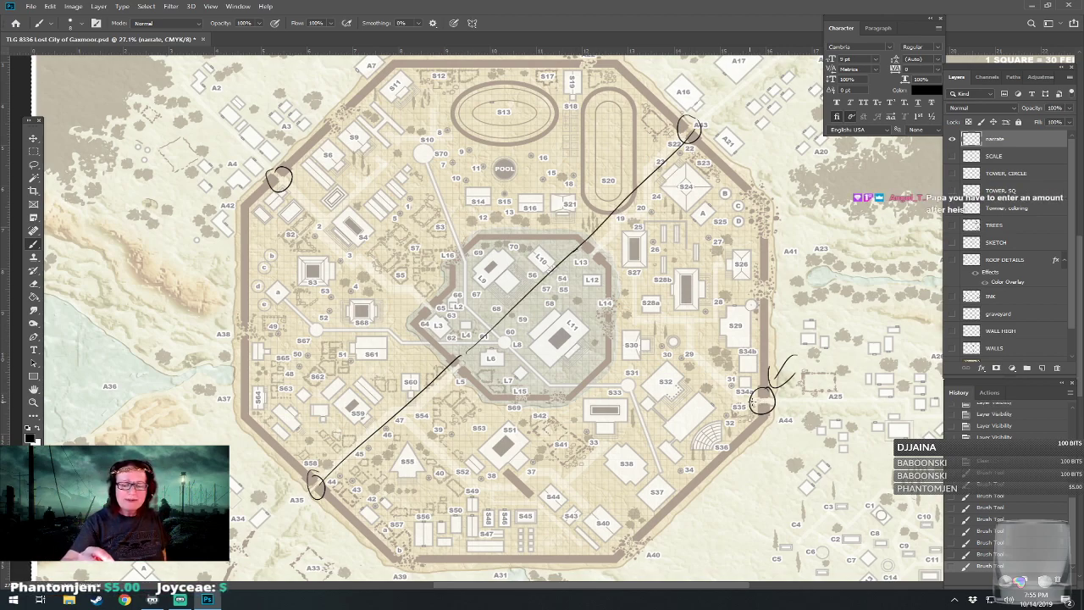
Draw routes from the east and northwest gates to the central crossing, and outline the narrow blocking strip beside S4.
mouse_move(745, 396)
mouse_down()
mouse_move(692, 328)
mouse_move(591, 320)
mouse_up()
drag(276, 175, 373, 268)
drag(331, 218, 352, 265)
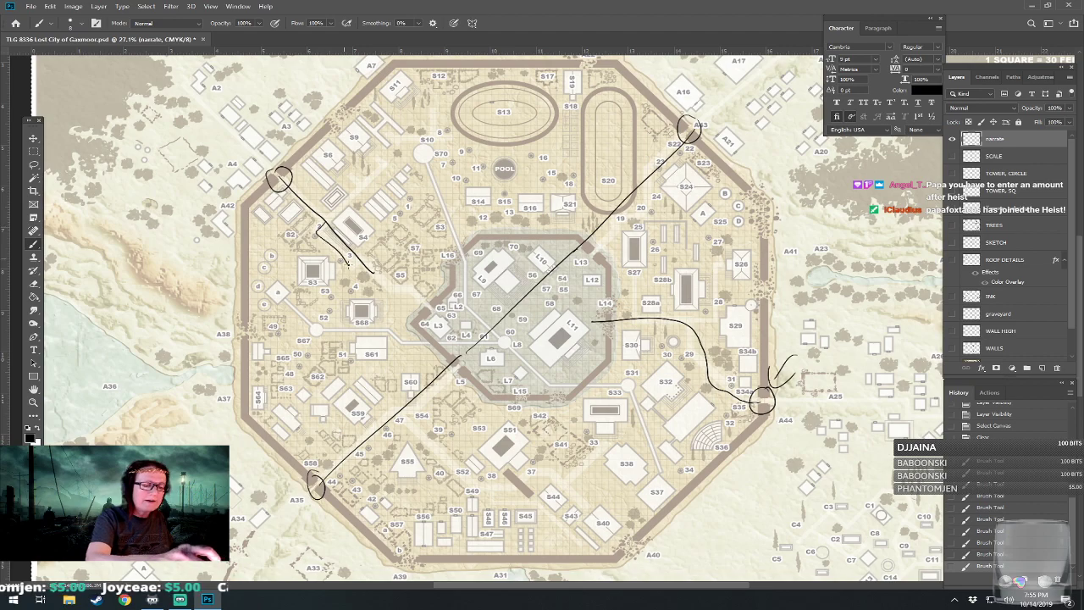
mouse_move(332, 219)
mouse_down()
mouse_move(311, 236)
mouse_move(356, 264)
mouse_up()
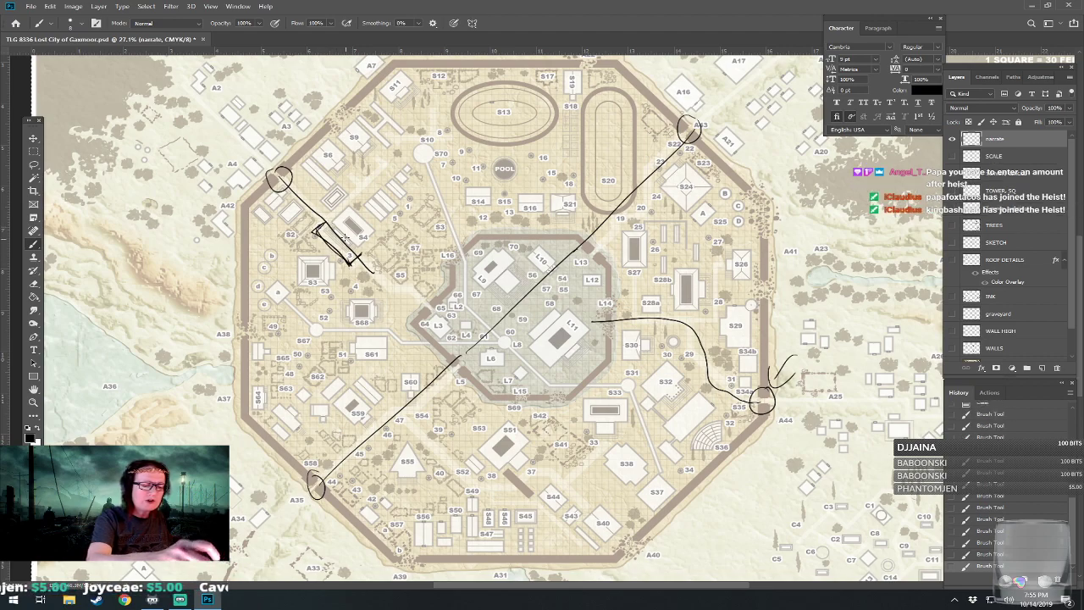
mouse_move(331, 226)
mouse_down()
mouse_move(393, 288)
mouse_move(480, 339)
mouse_up()
drag(594, 320, 483, 326)
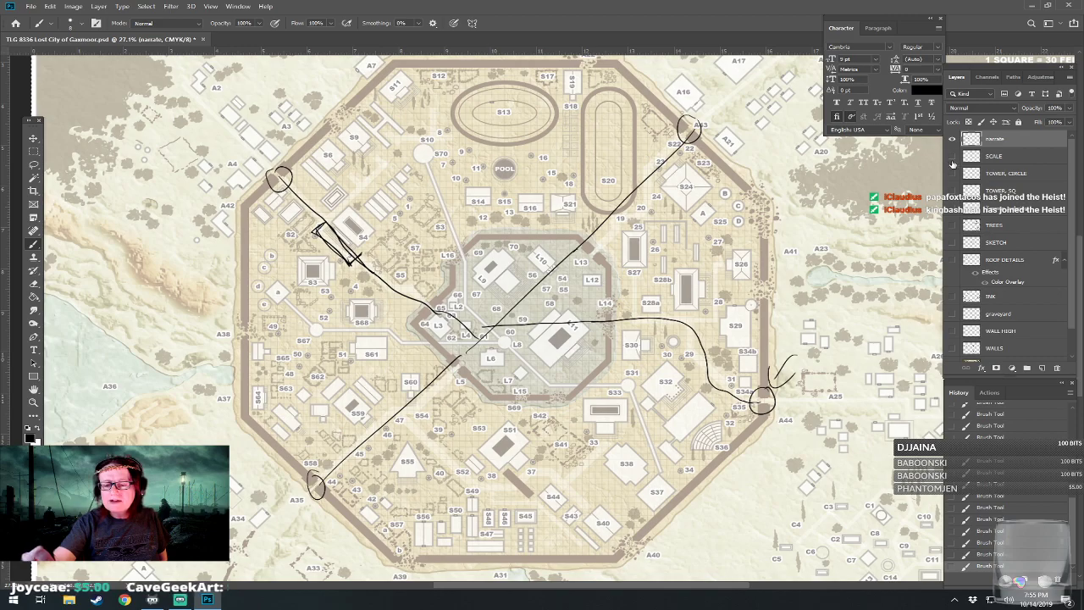
Show all the map layers again and hide the TRACE layer beneath them.
drag(951, 158, 960, 349)
scroll(487, 317, down, 2)
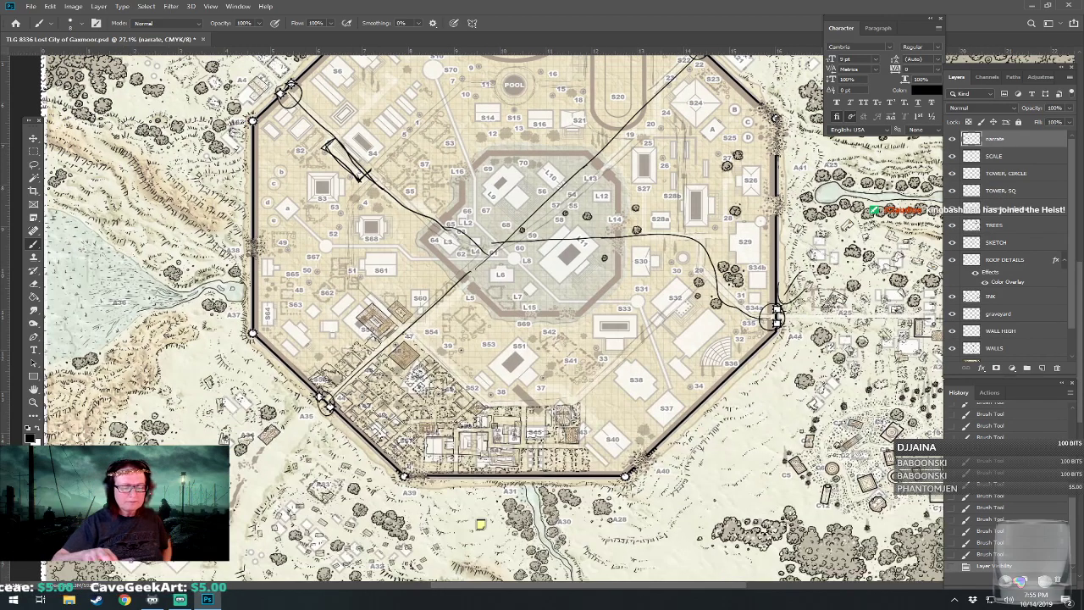
scroll(1070, 317, down, 2)
click(952, 336)
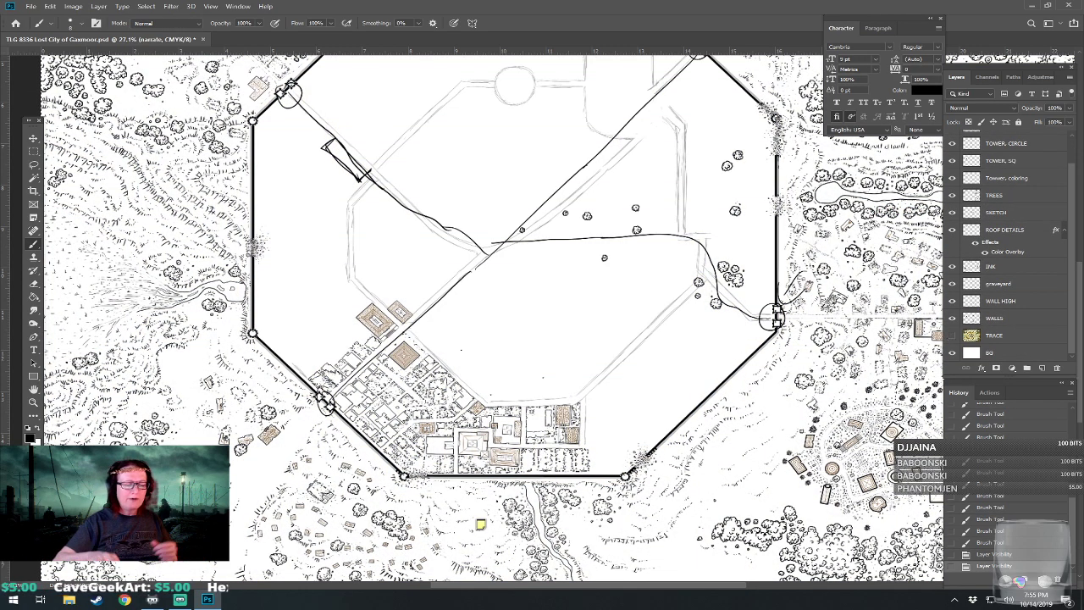
scroll(491, 315, up, 1)
scroll(1069, 170, up, 2)
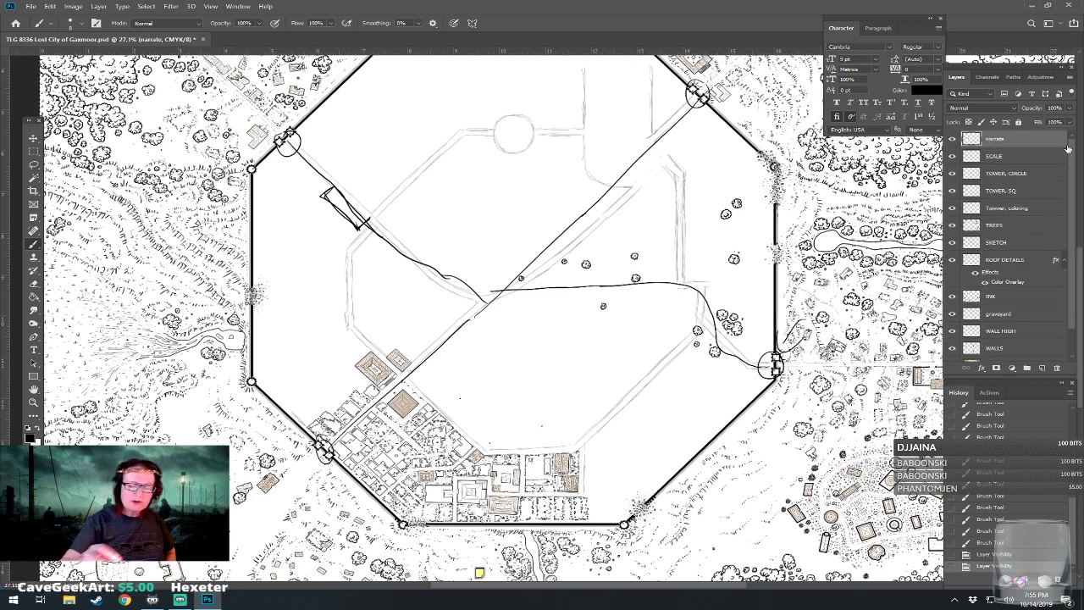
Retrace the routes from the east, northwest and northeast gates over the sketched roads, adding a straighter line across the centre.
mouse_move(771, 364)
mouse_down()
mouse_move(749, 366)
mouse_move(698, 317)
mouse_move(701, 281)
mouse_move(675, 280)
mouse_up()
drag(503, 295, 699, 276)
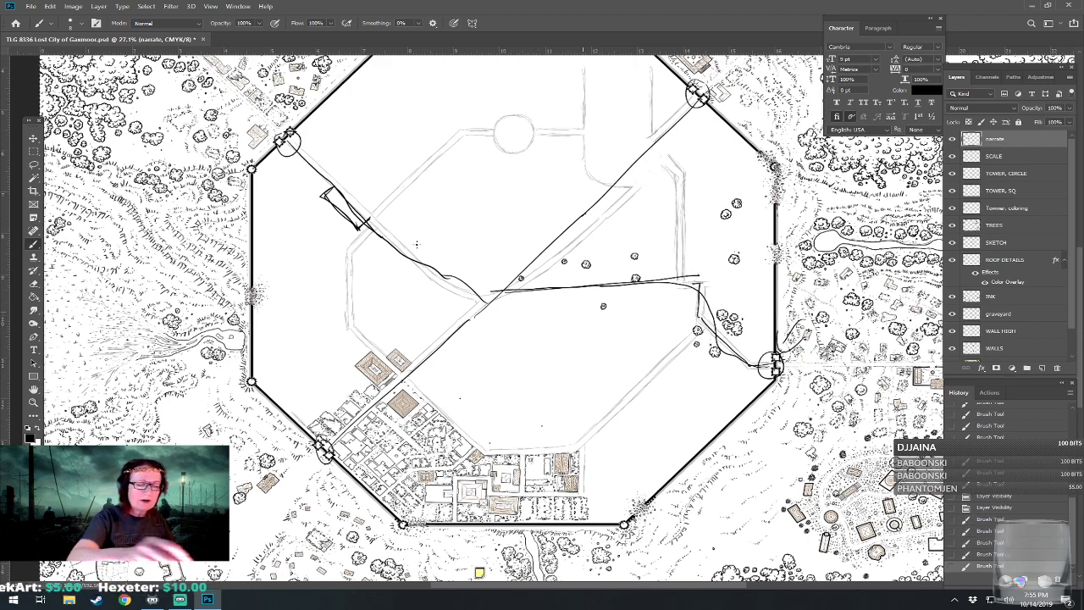
mouse_move(293, 144)
mouse_down()
mouse_move(470, 300)
mouse_move(552, 246)
mouse_move(693, 115)
mouse_up()
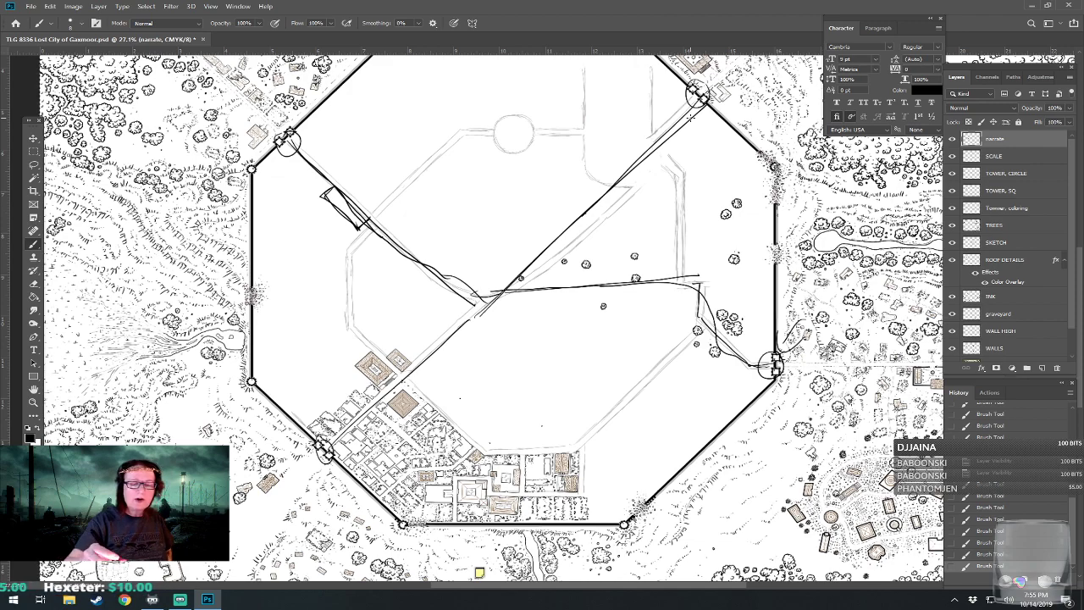
Trace the sketched ring road on the narrate layer around the south, west, north and east of the city.
mouse_move(718, 317)
mouse_down()
mouse_move(574, 454)
mouse_move(488, 452)
mouse_up()
drag(400, 373, 493, 450)
drag(352, 324, 423, 395)
drag(356, 248, 358, 334)
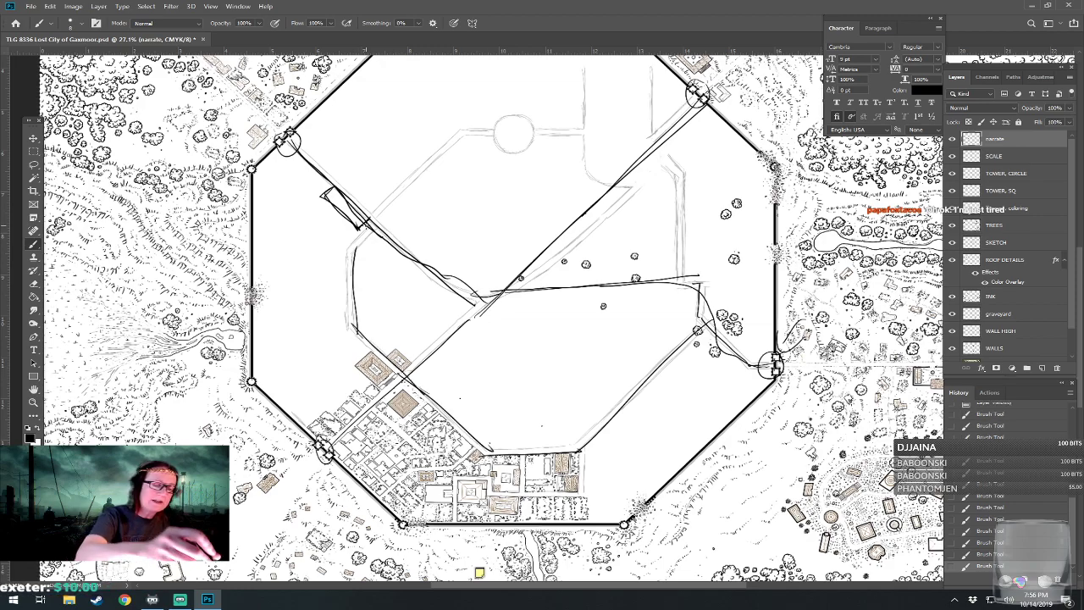
mouse_move(359, 239)
mouse_down()
mouse_move(481, 109)
mouse_move(500, 130)
mouse_move(591, 125)
mouse_move(555, 240)
mouse_move(587, 121)
mouse_move(596, 150)
mouse_up()
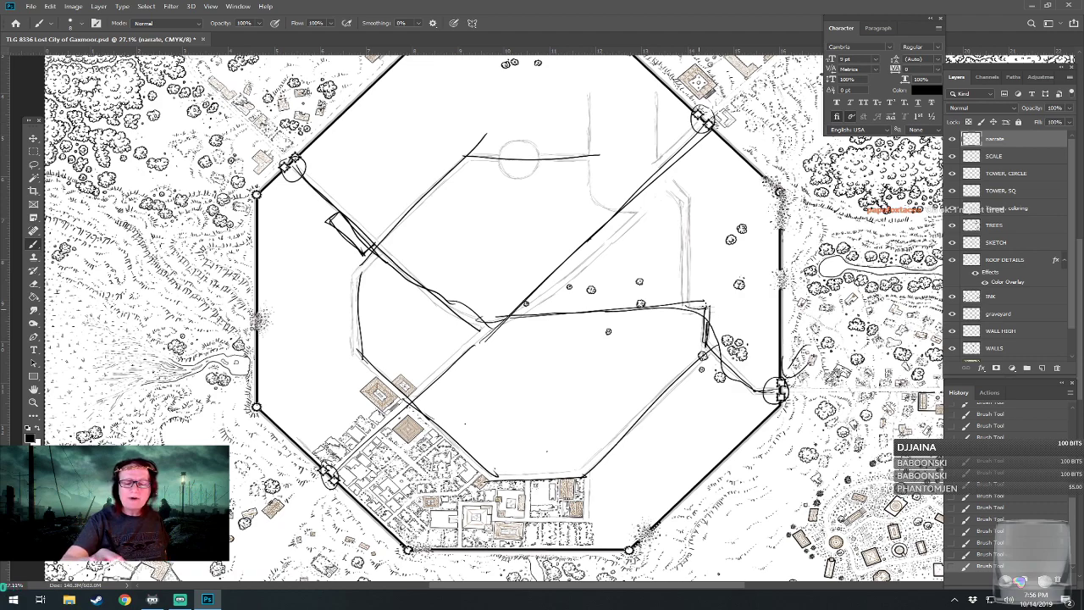
drag(688, 310, 683, 200)
Outline the tall rectangular block beside the northeast gate, link it to the eastern road, and circle the round plaza to its west.
drag(657, 110, 658, 160)
mouse_move(592, 100)
mouse_down()
mouse_move(598, 198)
mouse_move(634, 222)
mouse_move(598, 166)
mouse_move(662, 180)
mouse_up()
drag(652, 93, 654, 163)
mouse_move(647, 90)
mouse_down()
mouse_move(598, 88)
mouse_move(598, 170)
mouse_up()
drag(604, 196, 657, 195)
drag(652, 95, 656, 192)
mouse_move(654, 92)
mouse_down()
mouse_move(605, 90)
mouse_move(592, 192)
mouse_up()
mouse_move(610, 96)
mouse_down()
mouse_move(637, 91)
mouse_move(646, 128)
mouse_move(718, 164)
mouse_up()
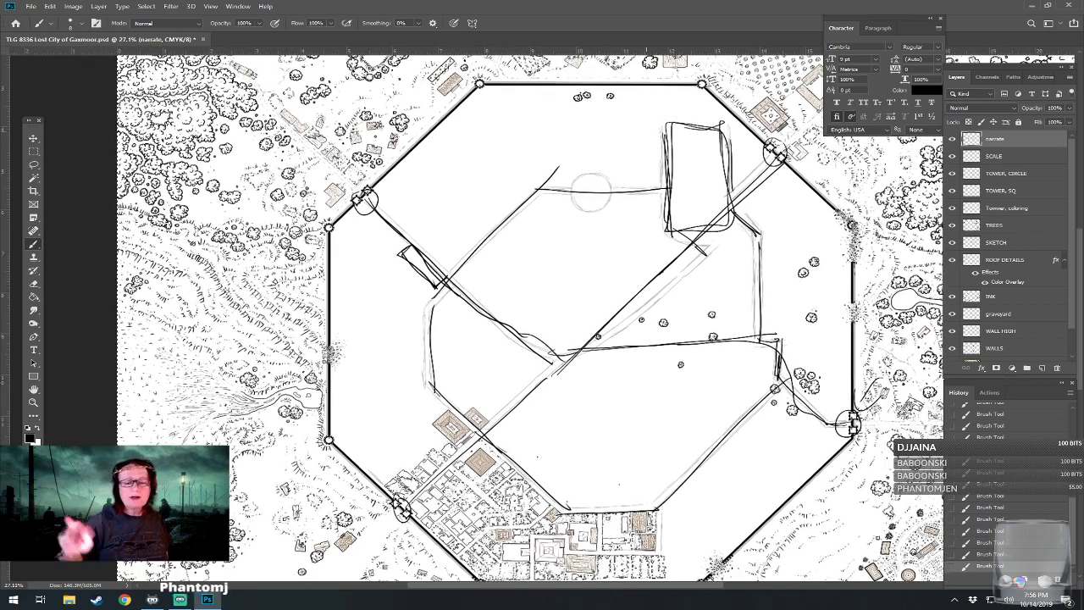
mouse_move(593, 171)
mouse_down()
mouse_move(574, 224)
mouse_move(586, 165)
mouse_move(584, 210)
mouse_move(586, 195)
mouse_move(587, 87)
mouse_move(510, 154)
mouse_up()
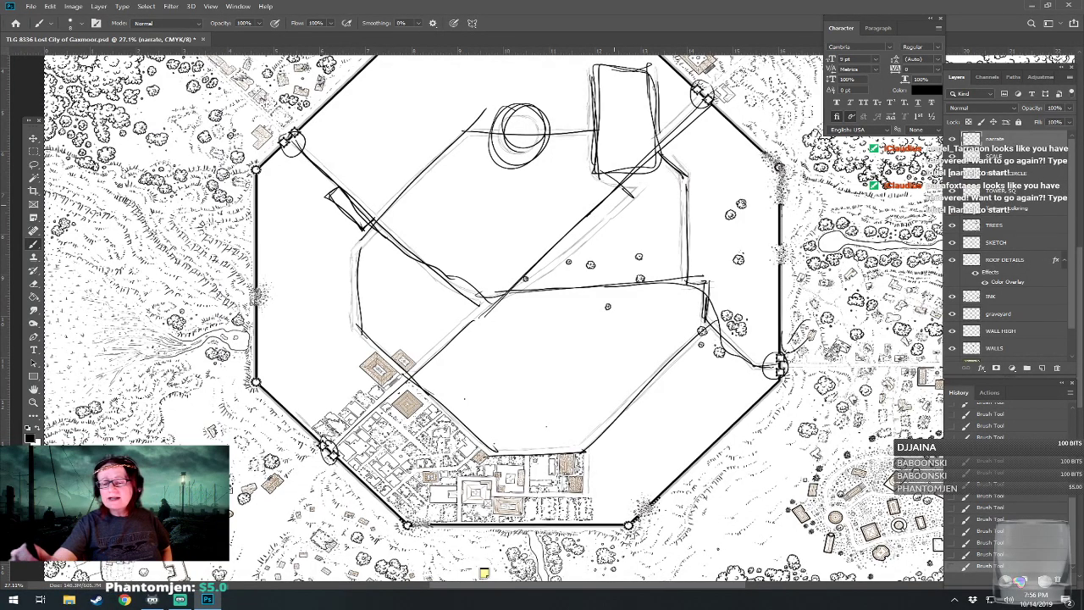
Hide the narrate layer, check the sketched roads across the whole city, and save the map.
click(952, 141)
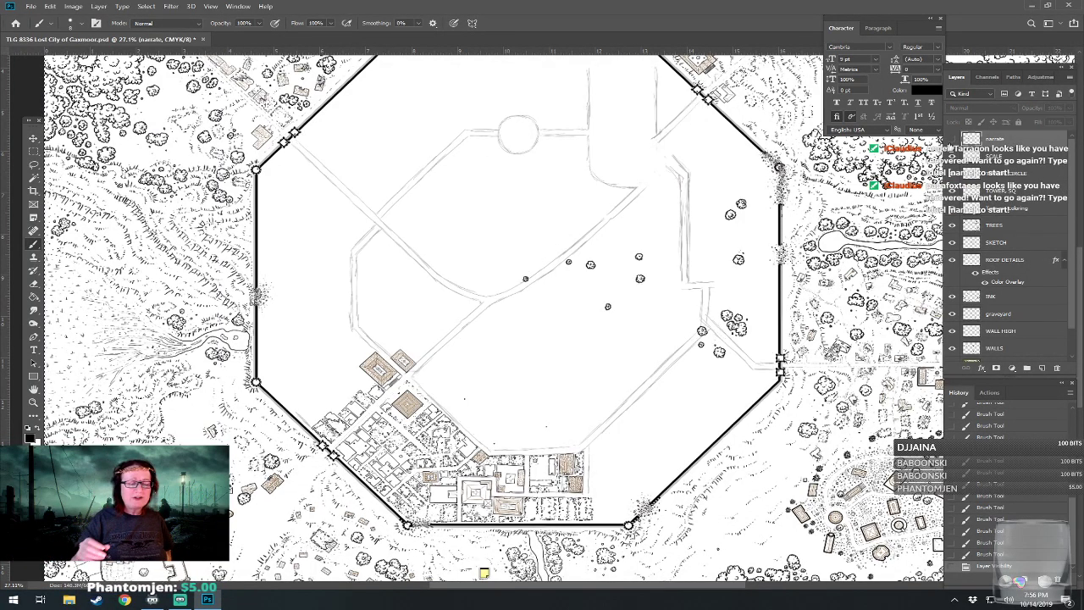
drag(558, 288, 538, 295)
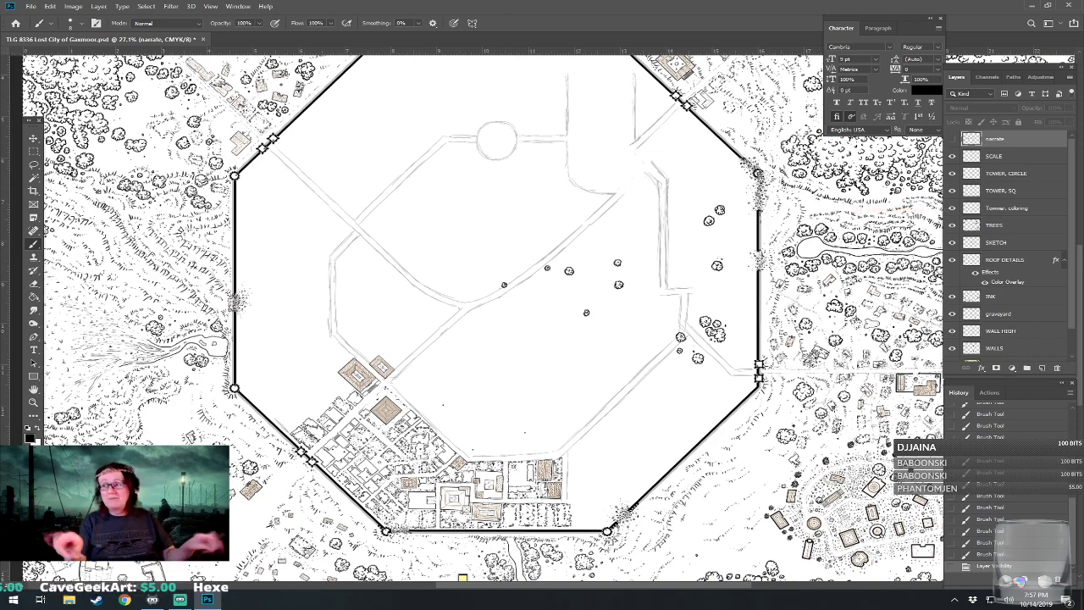
scroll(474, 576, up, 2)
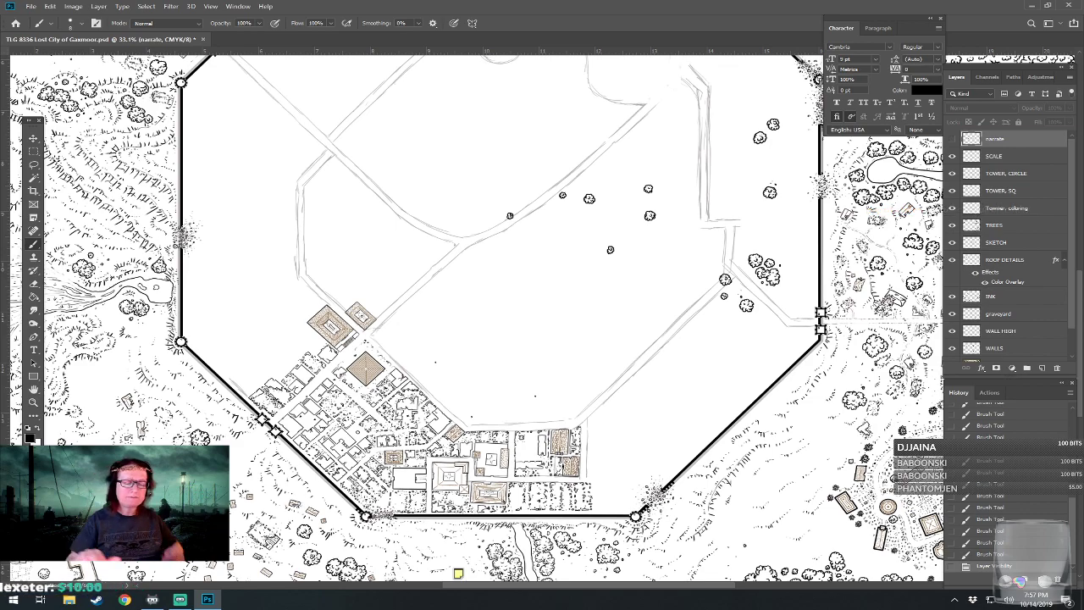
scroll(475, 313, right, 2)
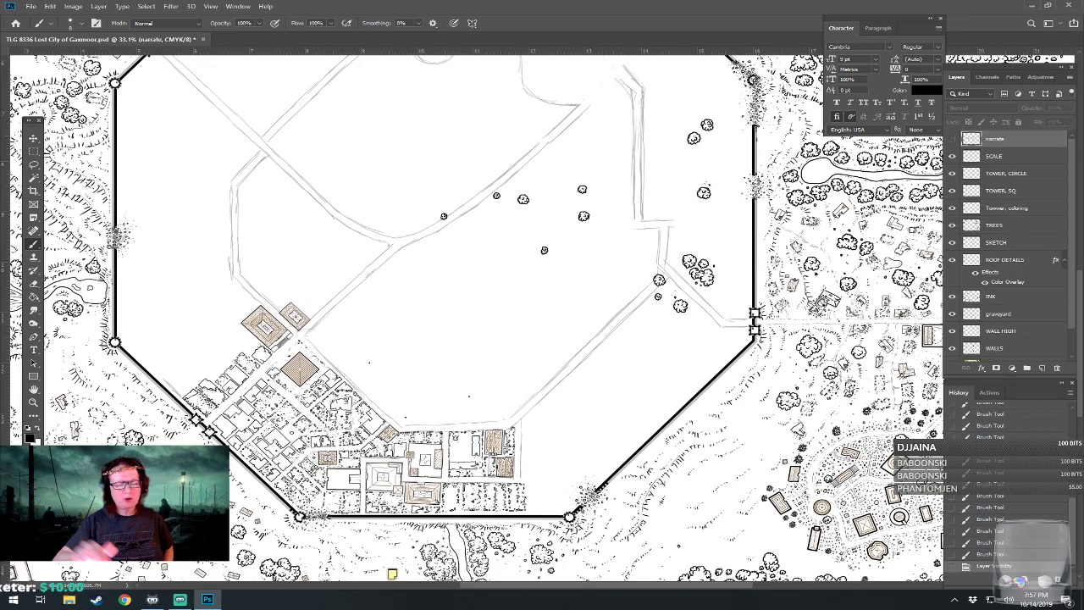
scroll(415, 451, down, 3)
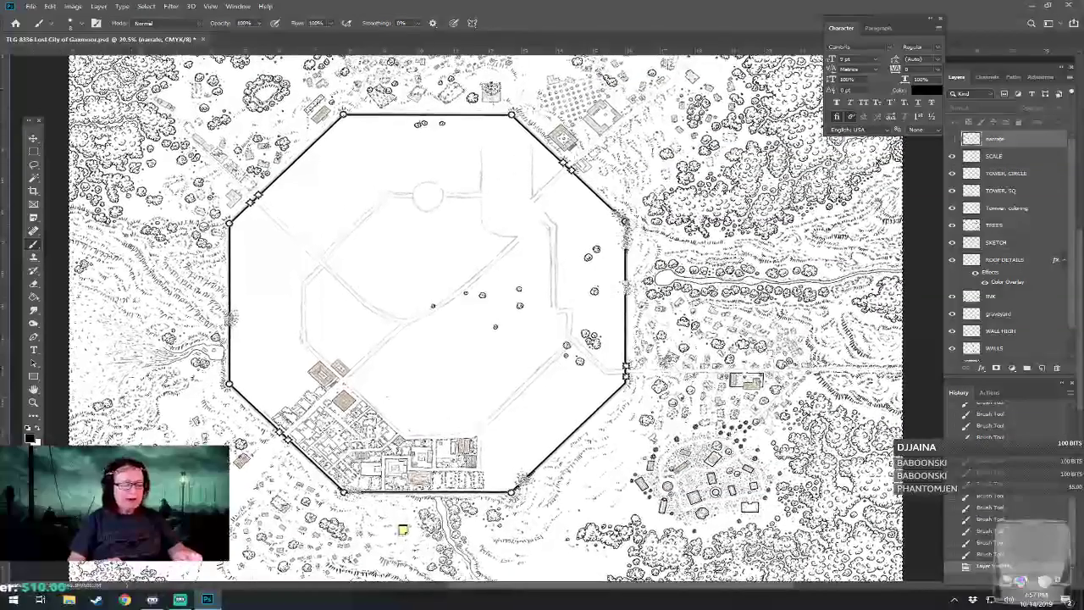
key(ctrl+s)
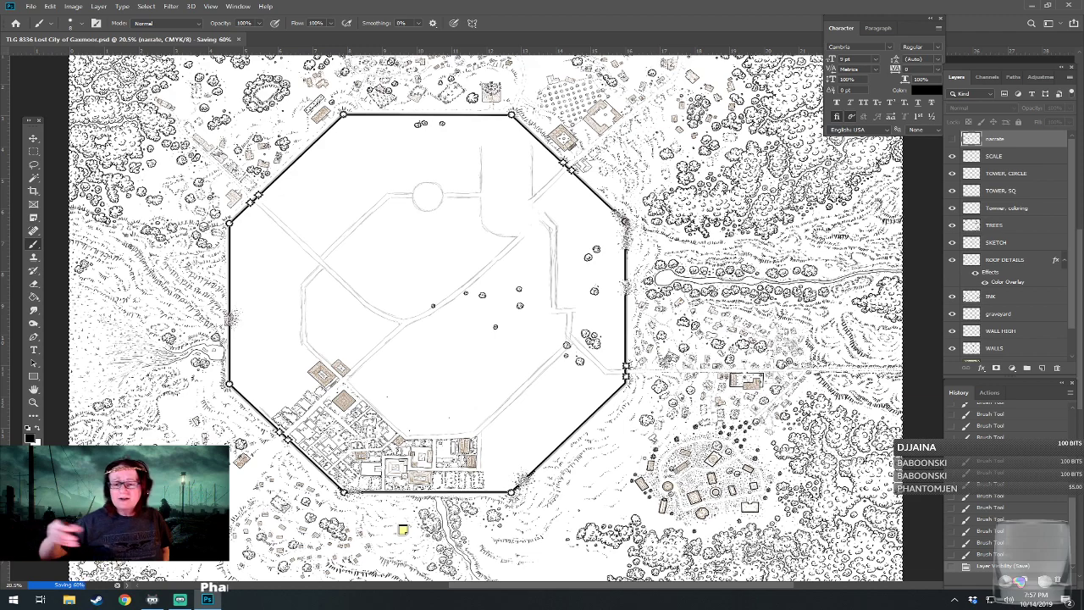
Show the narrate layer, circle the successive districts inside the wall from southwest around to northeast, and hide the layer again.
click(951, 139)
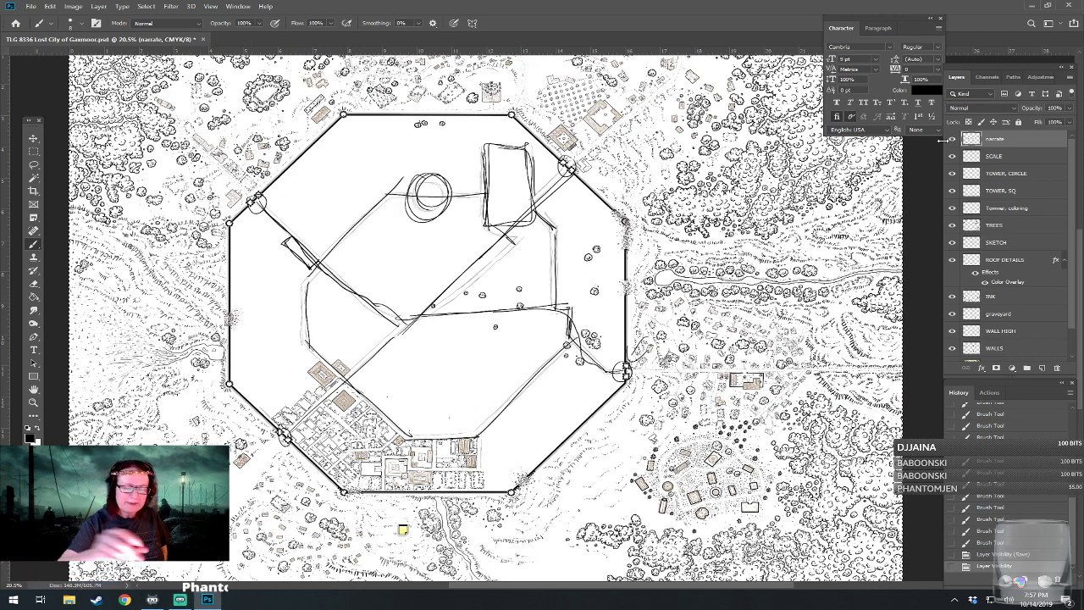
drag(507, 413, 481, 479)
mouse_move(457, 431)
mouse_down()
mouse_move(388, 479)
mouse_move(474, 453)
mouse_up()
mouse_move(343, 392)
mouse_down()
mouse_move(364, 386)
mouse_move(293, 426)
mouse_up()
mouse_move(520, 404)
mouse_down()
mouse_move(481, 427)
mouse_move(518, 480)
mouse_move(525, 402)
mouse_up()
mouse_move(567, 341)
mouse_down()
mouse_move(555, 416)
mouse_move(607, 400)
mouse_up()
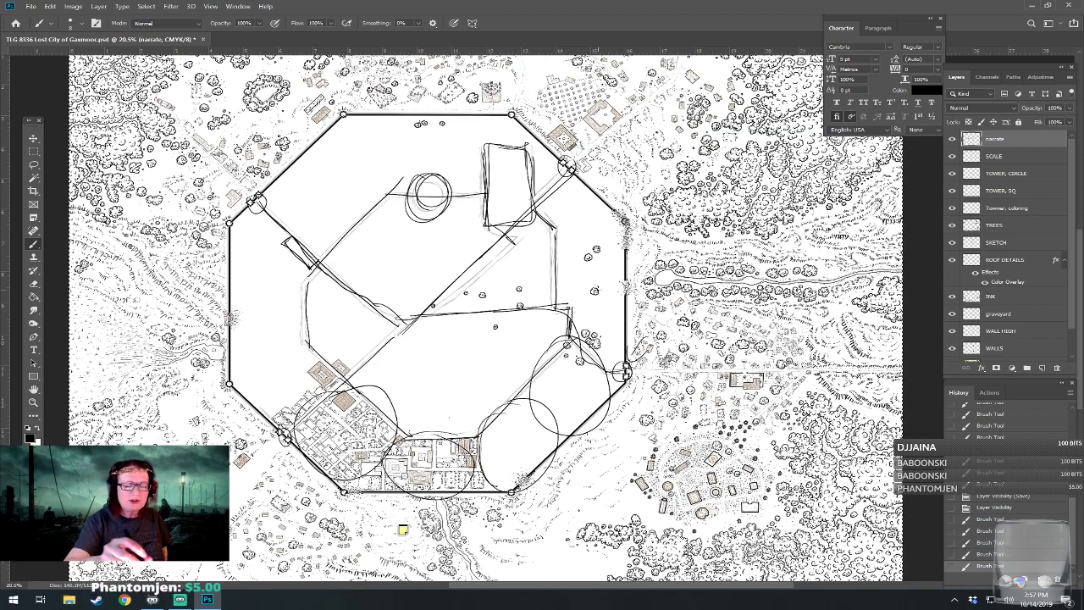
mouse_move(585, 199)
mouse_down()
mouse_move(546, 222)
mouse_move(593, 201)
mouse_up()
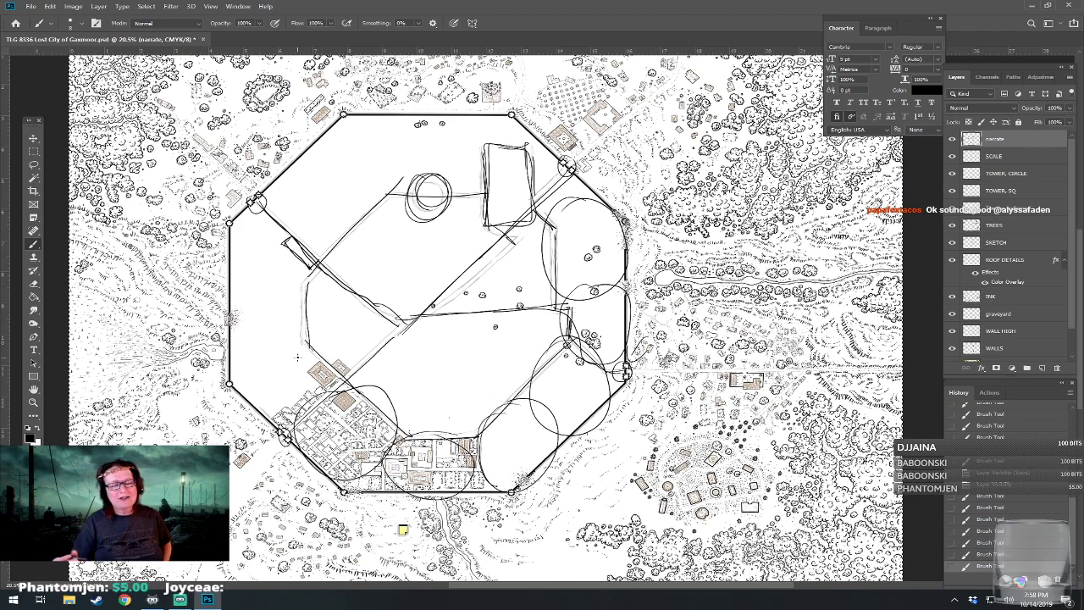
click(951, 140)
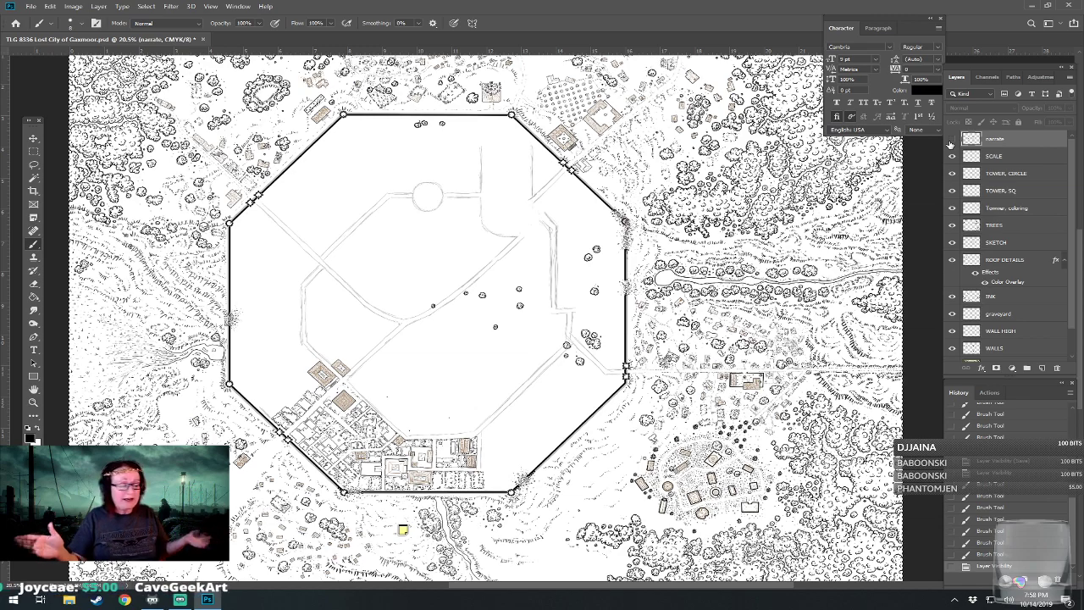
mouse_move(491, 330)
mouse_down()
mouse_move(494, 306)
mouse_move(488, 327)
mouse_up()
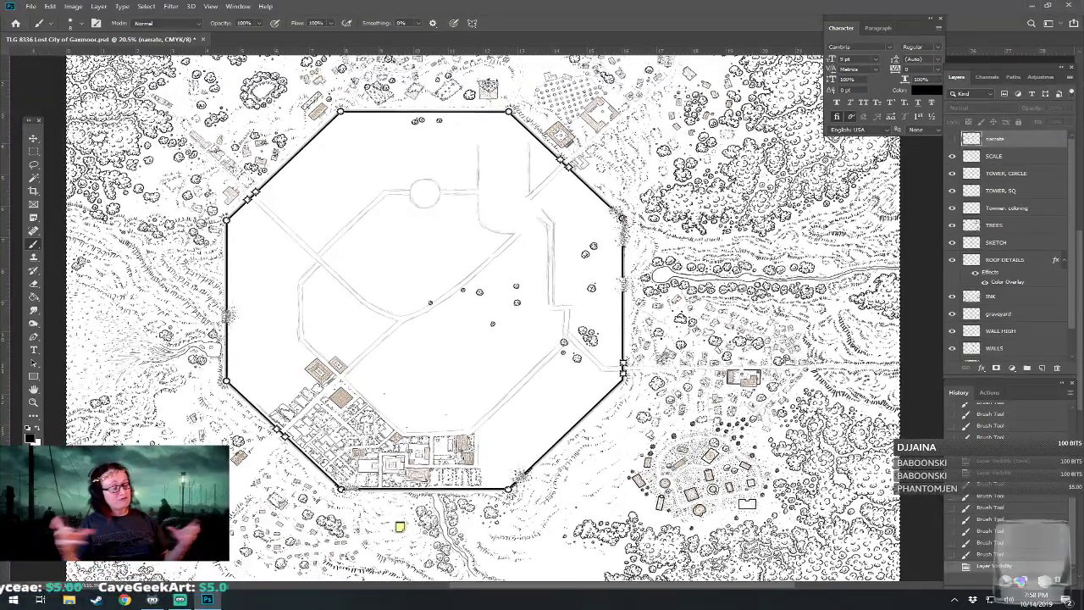